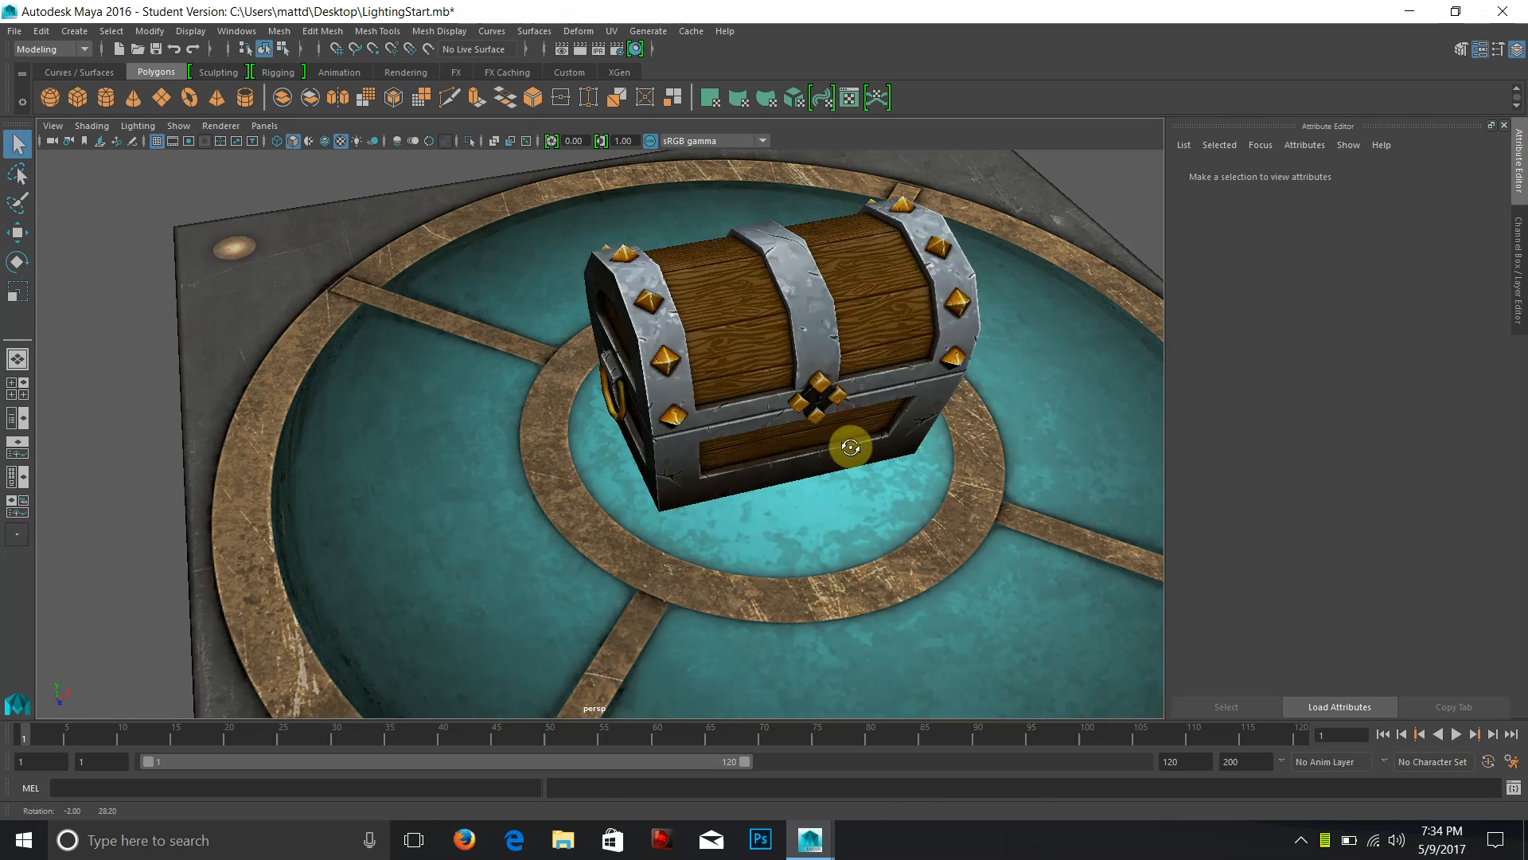
# Examine the Blinn materials assigned to the treasure chest body and the floor plane.
pyautogui.click(740, 422)
pyautogui.click(626, 357)
pyautogui.click(509, 305)
pyautogui.click(765, 381)
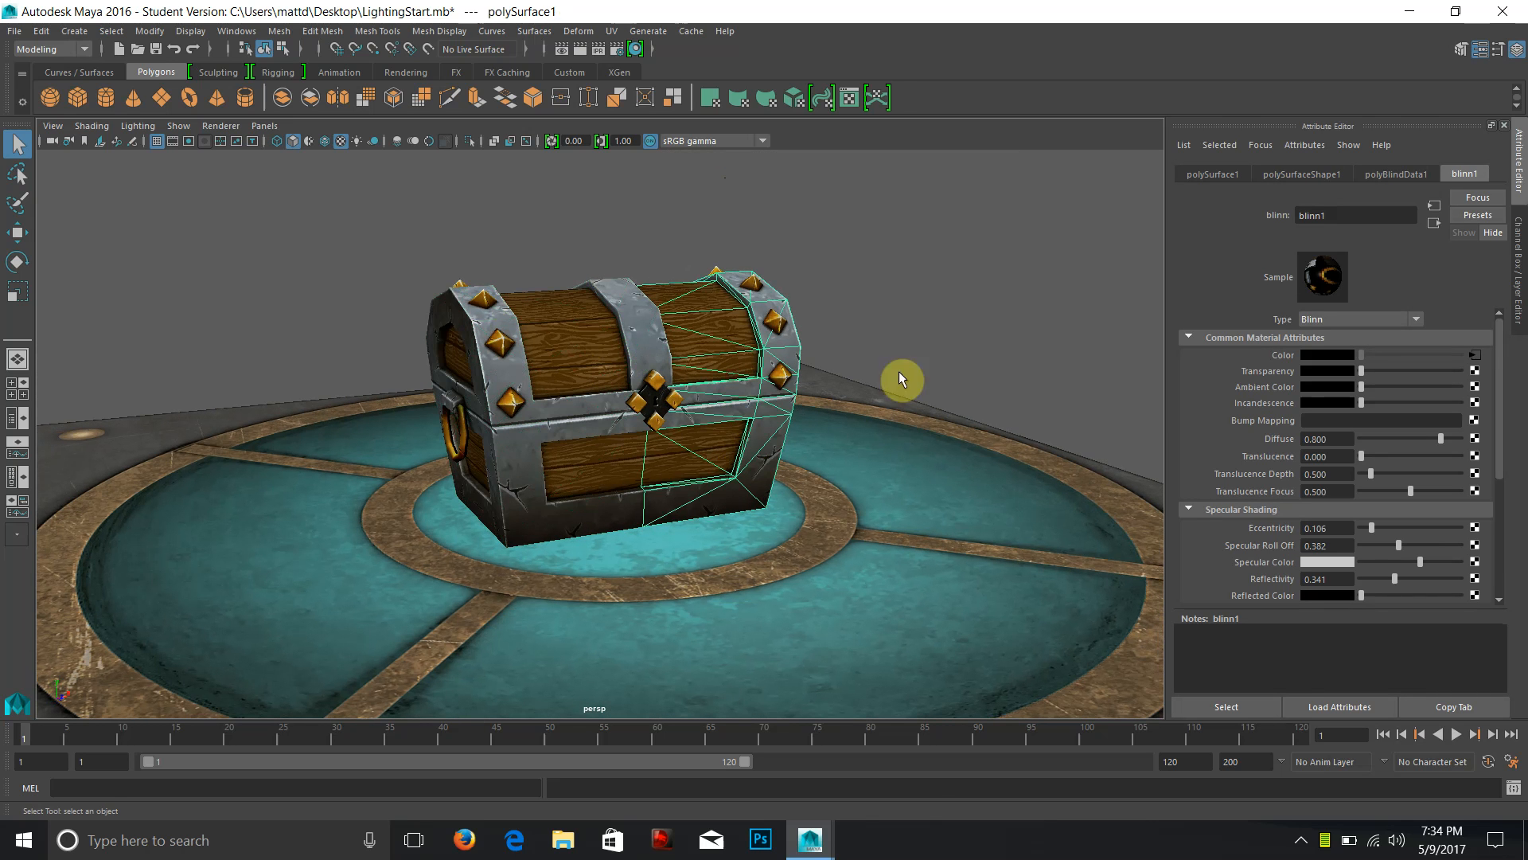
pyautogui.click(717, 631)
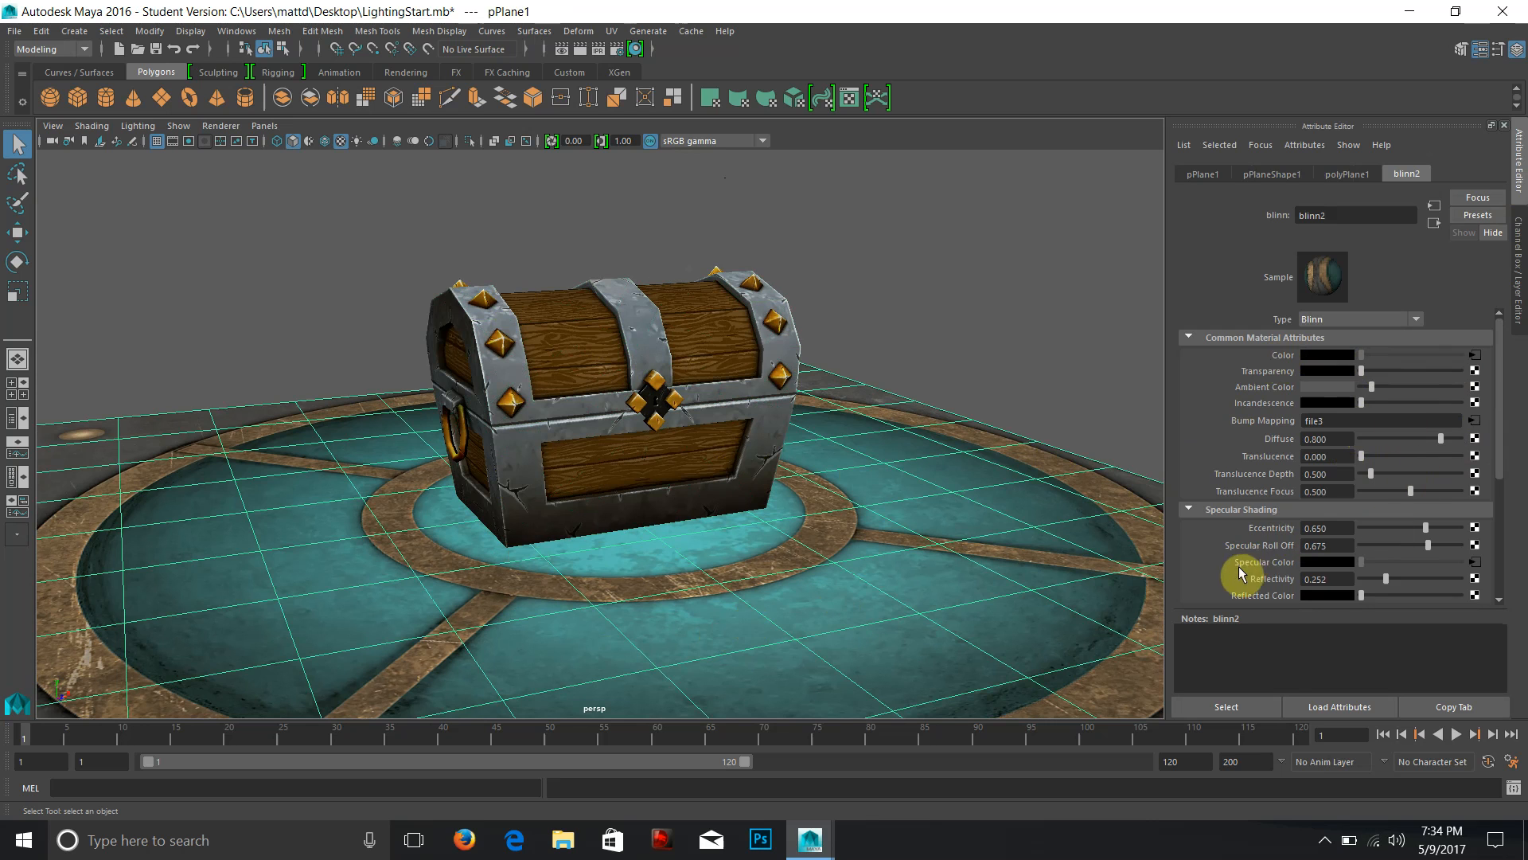
# Create a new camera in the chest scene.
pyautogui.keyDown('alt'); pyautogui.moveTo(945, 345); pyautogui.dragTo(867, 420); pyautogui.keyUp('alt')
pyautogui.keyDown('alt'); pyautogui.moveTo(866, 420); pyautogui.dragTo(449, 272, button='middle'); pyautogui.keyUp('alt')
pyautogui.scroll(-5, 822, 379)
pyautogui.keyDown('alt'); pyautogui.moveTo(784, 350); pyautogui.dragTo(849, 379, button='middle'); pyautogui.keyUp('alt')
pyautogui.scroll(2, 849, 379)
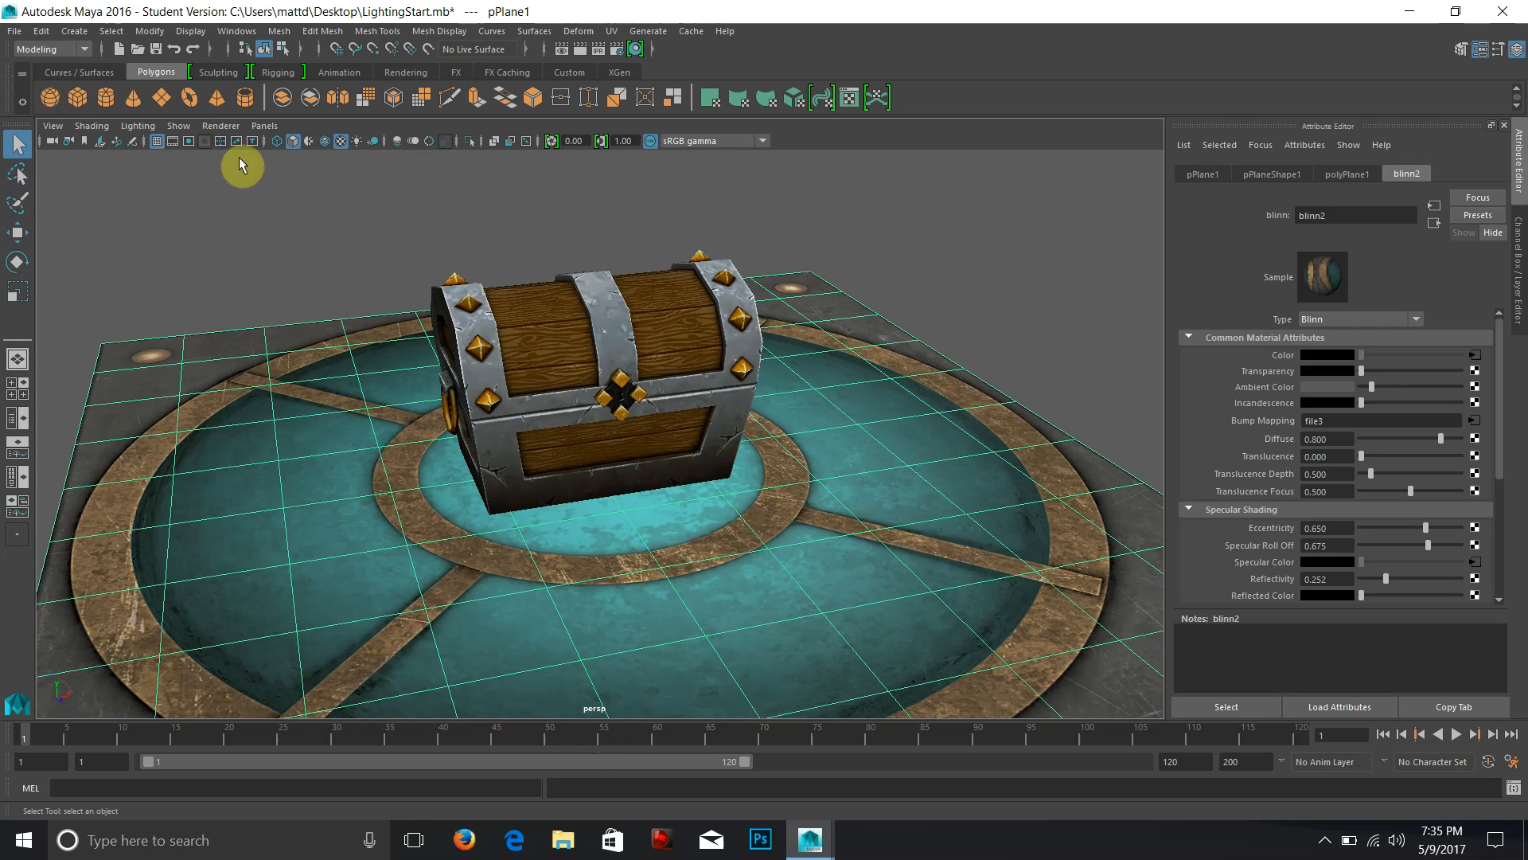
pyautogui.click(60, 35)
pyautogui.click(102, 135)
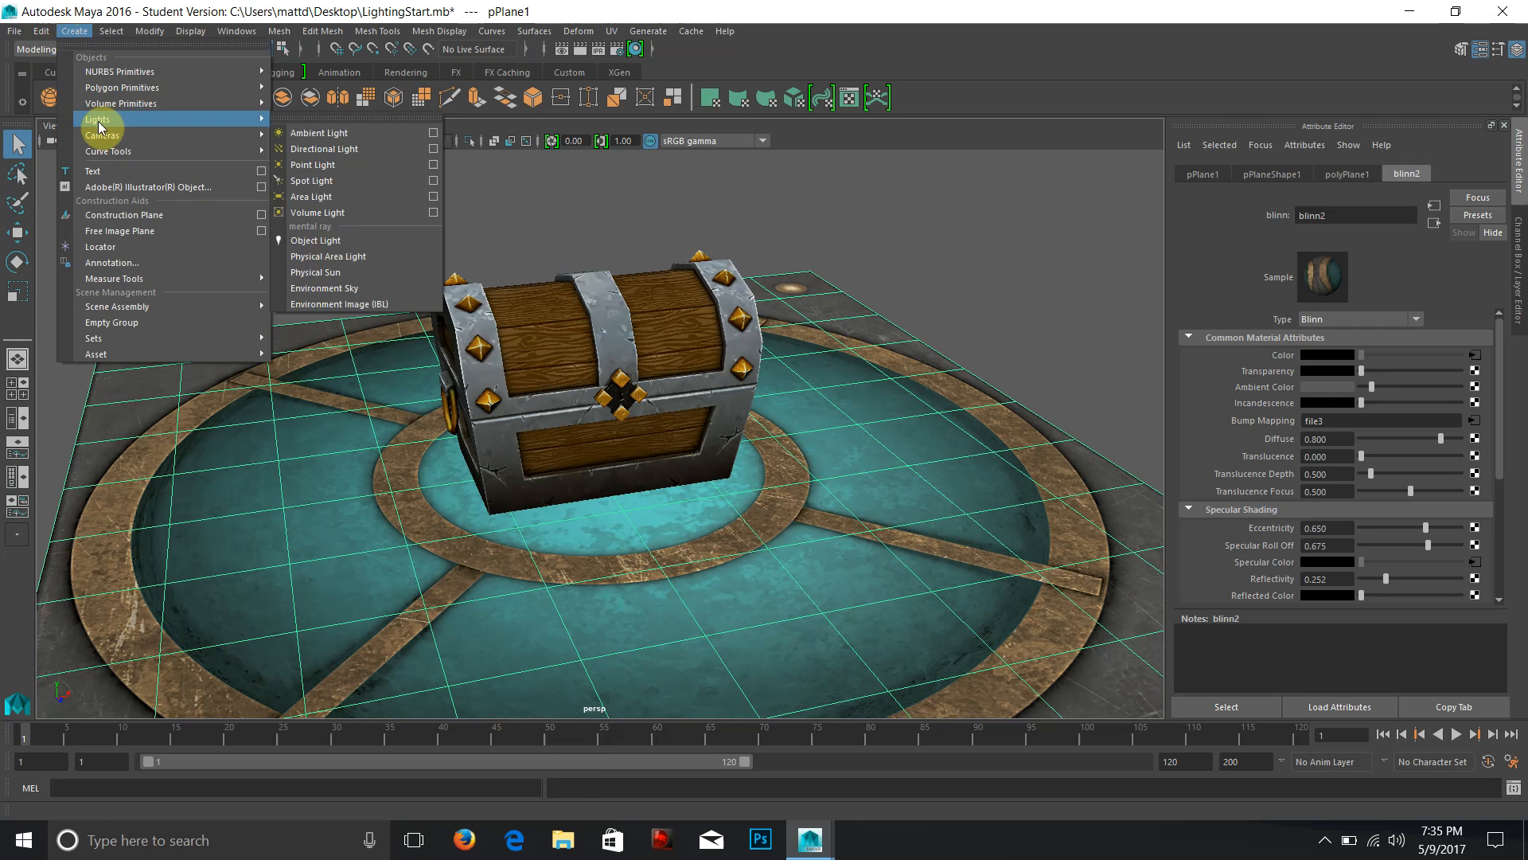
pyautogui.click(300, 151)
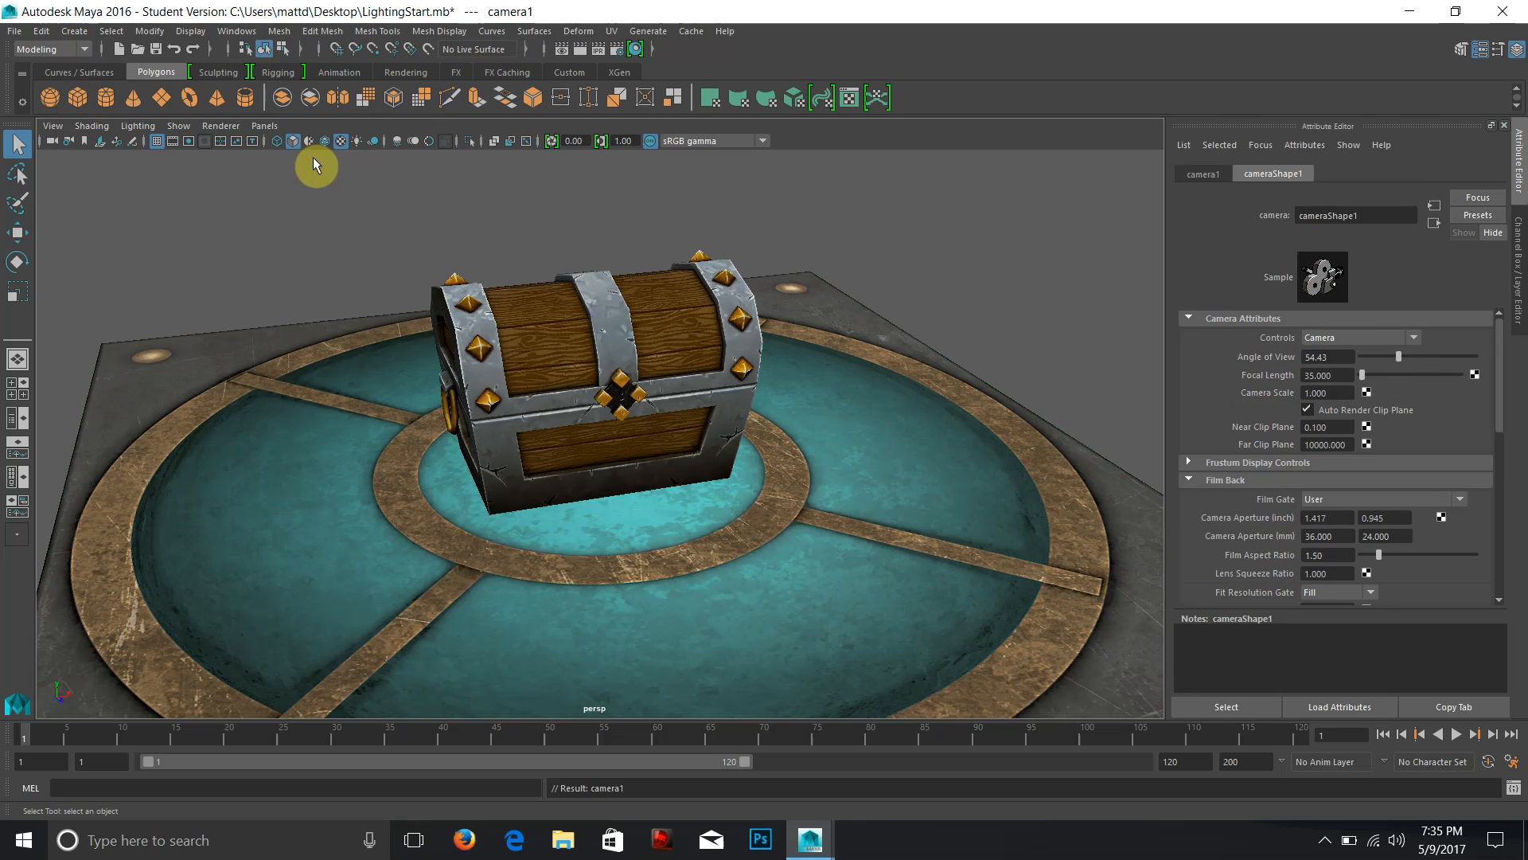
# Raise the new camera, scale it up uniformly to about 20.9, and move it in front of the chest.
pyautogui.press('w')
pyautogui.moveTo(597, 356); pyautogui.dragTo(614, 125)
pyautogui.press('r')
pyautogui.moveTo(593, 235); pyautogui.dragTo(736, 257)
pyautogui.press('w')
pyautogui.moveTo(638, 283); pyautogui.dragTo(1003, 588)
pyautogui.keyDown('alt'); pyautogui.moveTo(761, 488); pyautogui.dragTo(676, 398); pyautogui.keyUp('alt')
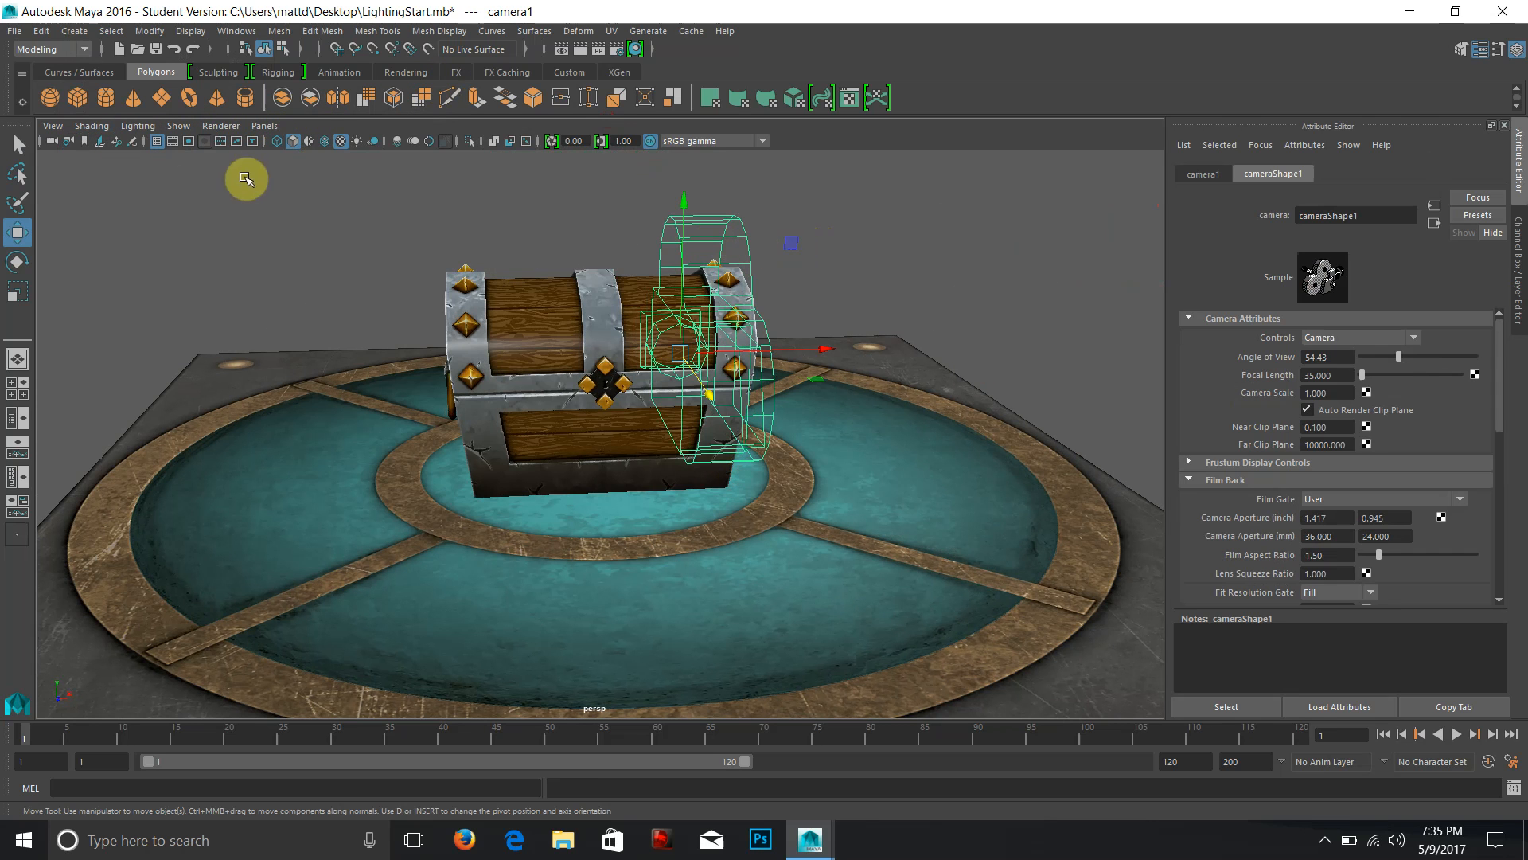
# Look through the selected camera and aim it down at a three-quarter view of the whole chest and circular floor.
pyautogui.click(255, 125)
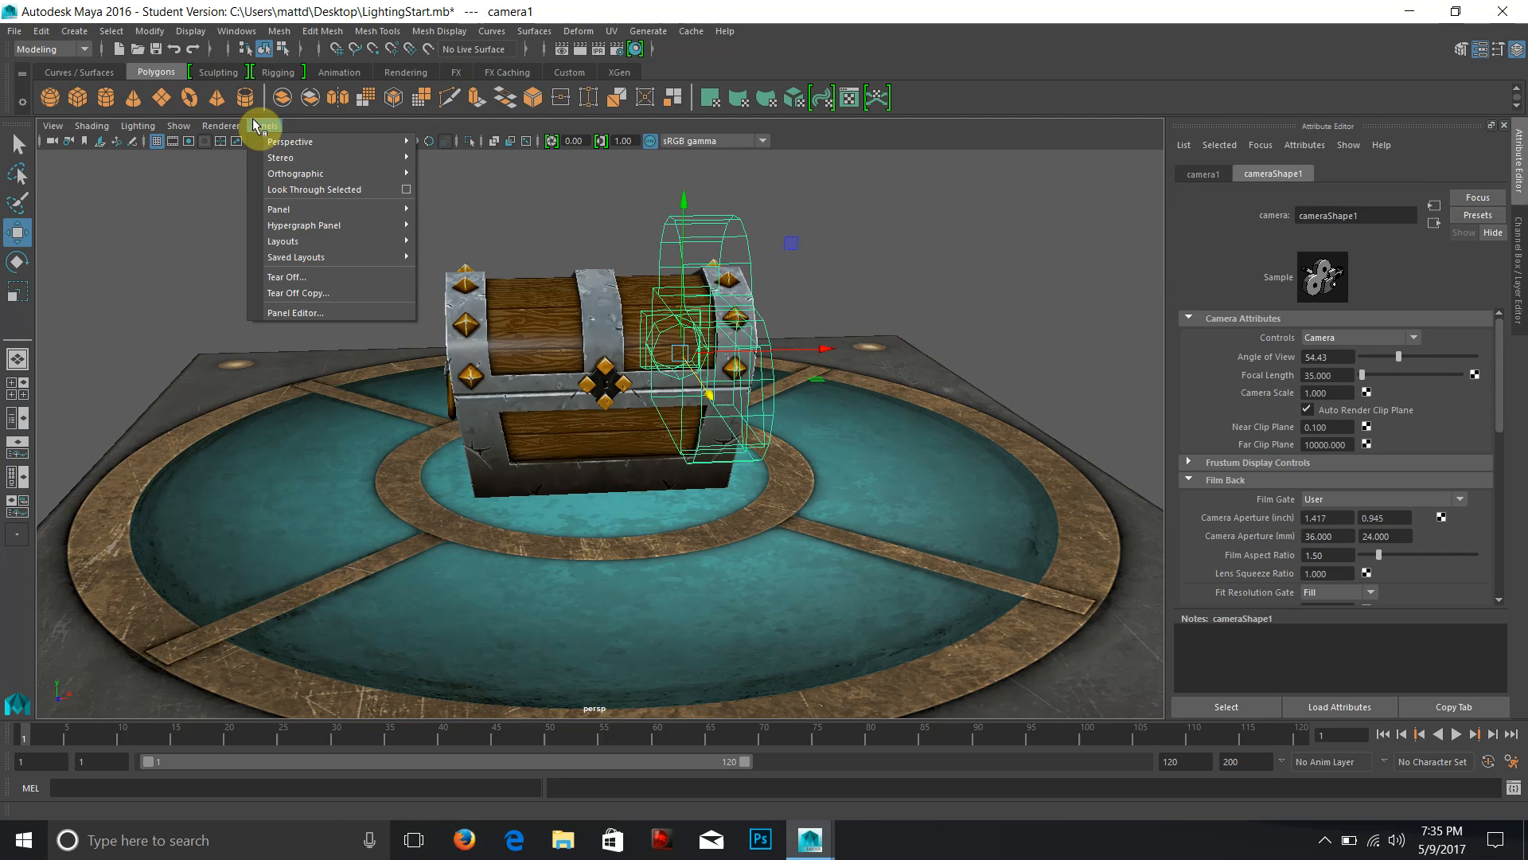
pyautogui.click(283, 190)
pyautogui.keyDown('alt'); pyautogui.moveTo(802, 477); pyautogui.dragTo(843, 478, button='middle'); pyautogui.keyUp('alt')
pyautogui.keyDown('alt'); pyautogui.moveTo(843, 479); pyautogui.dragTo(4, 211, button='right'); pyautogui.keyUp('alt')
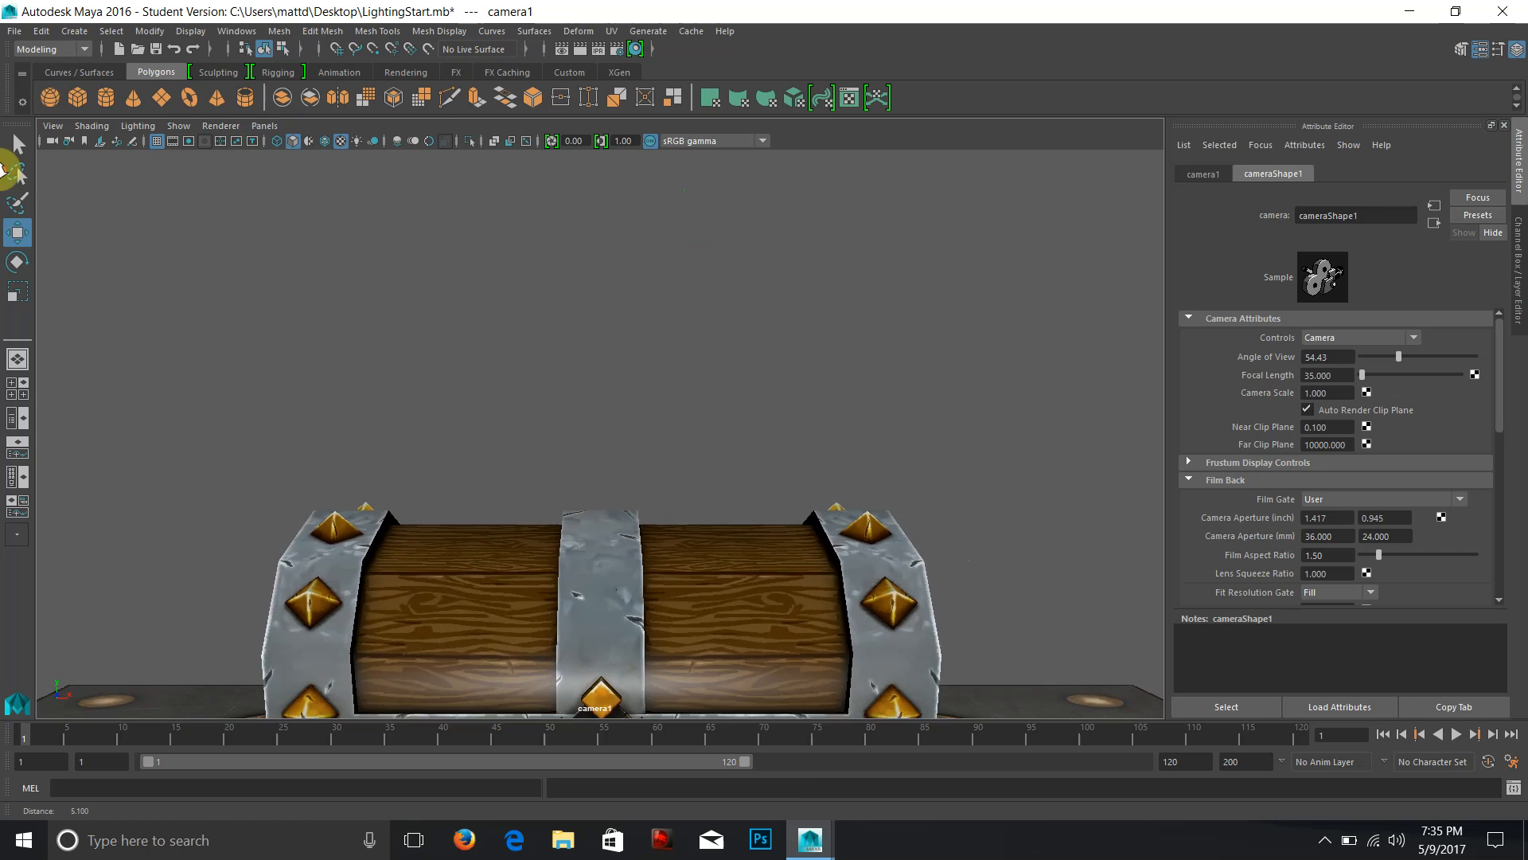
pyautogui.keyDown('alt'); pyautogui.moveTo(852, 573); pyautogui.dragTo(2, 107, button='right'); pyautogui.keyUp('alt')
pyautogui.keyDown('alt'); pyautogui.moveTo(803, 496); pyautogui.dragTo(795, 345); pyautogui.keyUp('alt')
pyautogui.keyDown('alt'); pyautogui.moveTo(798, 446); pyautogui.dragTo(783, 514, button='right'); pyautogui.keyUp('alt')
pyautogui.keyDown('alt'); pyautogui.moveTo(783, 513); pyautogui.dragTo(819, 568); pyautogui.keyUp('alt')
pyautogui.keyDown('alt'); pyautogui.moveTo(553, 370); pyautogui.dragTo(445, 307, button='right'); pyautogui.keyUp('alt')
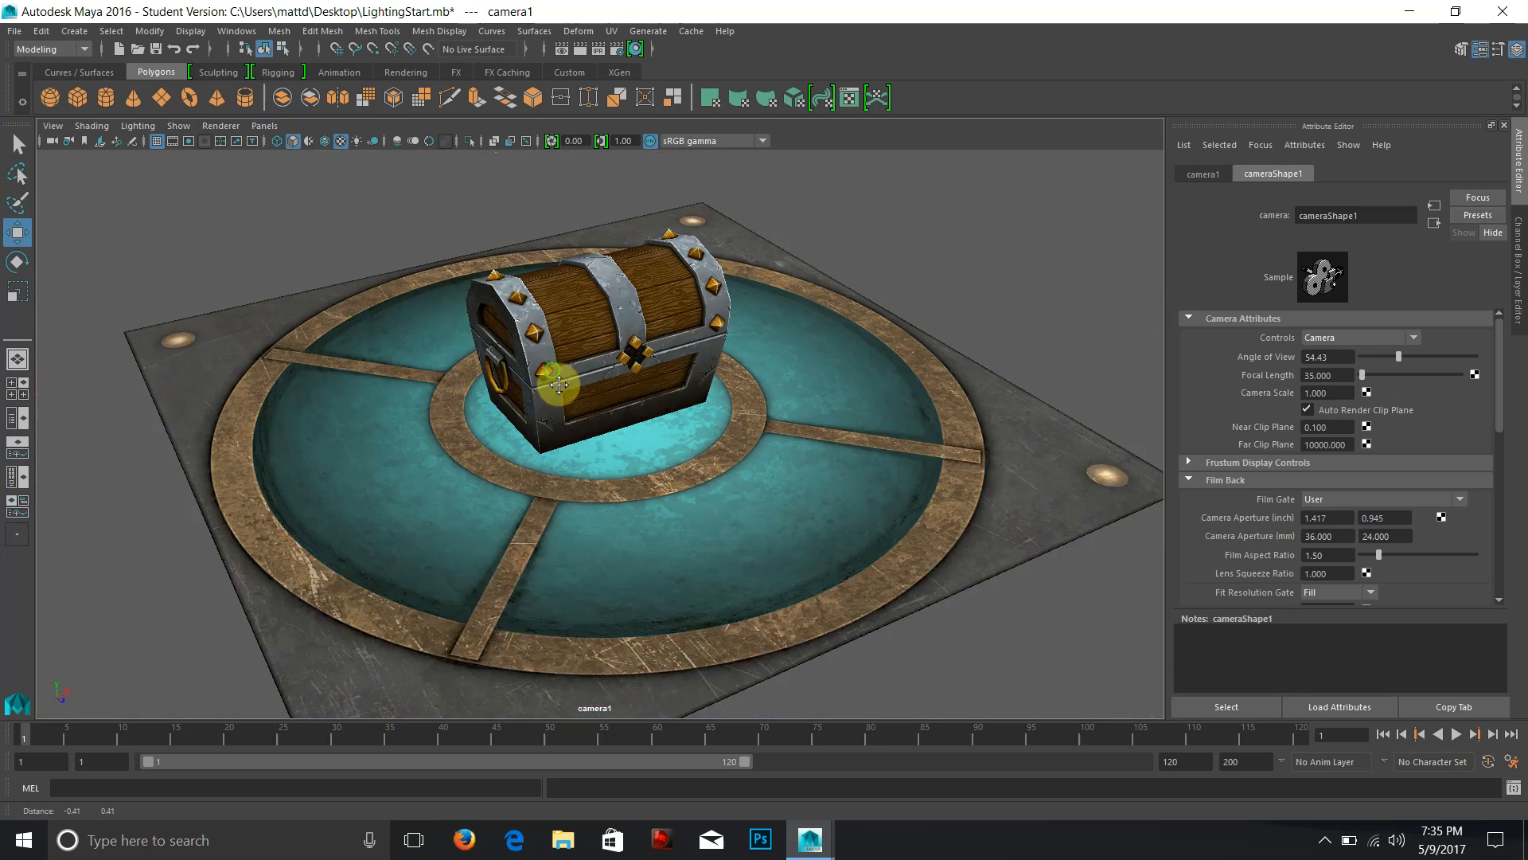
# Bring the camera closer so the chest dominates the shot, and display the 960 x 540 resolution gate.
pyautogui.keyDown('alt'); pyautogui.moveTo(637, 488); pyautogui.dragTo(828, 535, button='right'); pyautogui.keyUp('alt')
pyautogui.moveTo(861, 577)
pyautogui.keyDown('alt'); pyautogui.mouseDown()
pyautogui.moveTo(831, 563)
pyautogui.moveTo(843, 566)
pyautogui.mouseUp(); pyautogui.keyUp('alt')
pyautogui.keyDown('alt'); pyautogui.moveTo(844, 566); pyautogui.dragTo(850, 569, button='right'); pyautogui.keyUp('alt')
pyautogui.keyDown('alt'); pyautogui.moveTo(851, 570); pyautogui.dragTo(700, 518, button='middle'); pyautogui.keyUp('alt')
pyautogui.keyDown('alt'); pyautogui.moveTo(699, 519); pyautogui.dragTo(697, 512); pyautogui.keyUp('alt')
pyautogui.keyDown('alt'); pyautogui.moveTo(697, 512); pyautogui.dragTo(856, 570, button='middle'); pyautogui.keyUp('alt')
pyautogui.keyDown('alt'); pyautogui.moveTo(850, 560); pyautogui.dragTo(784, 493); pyautogui.keyUp('alt')
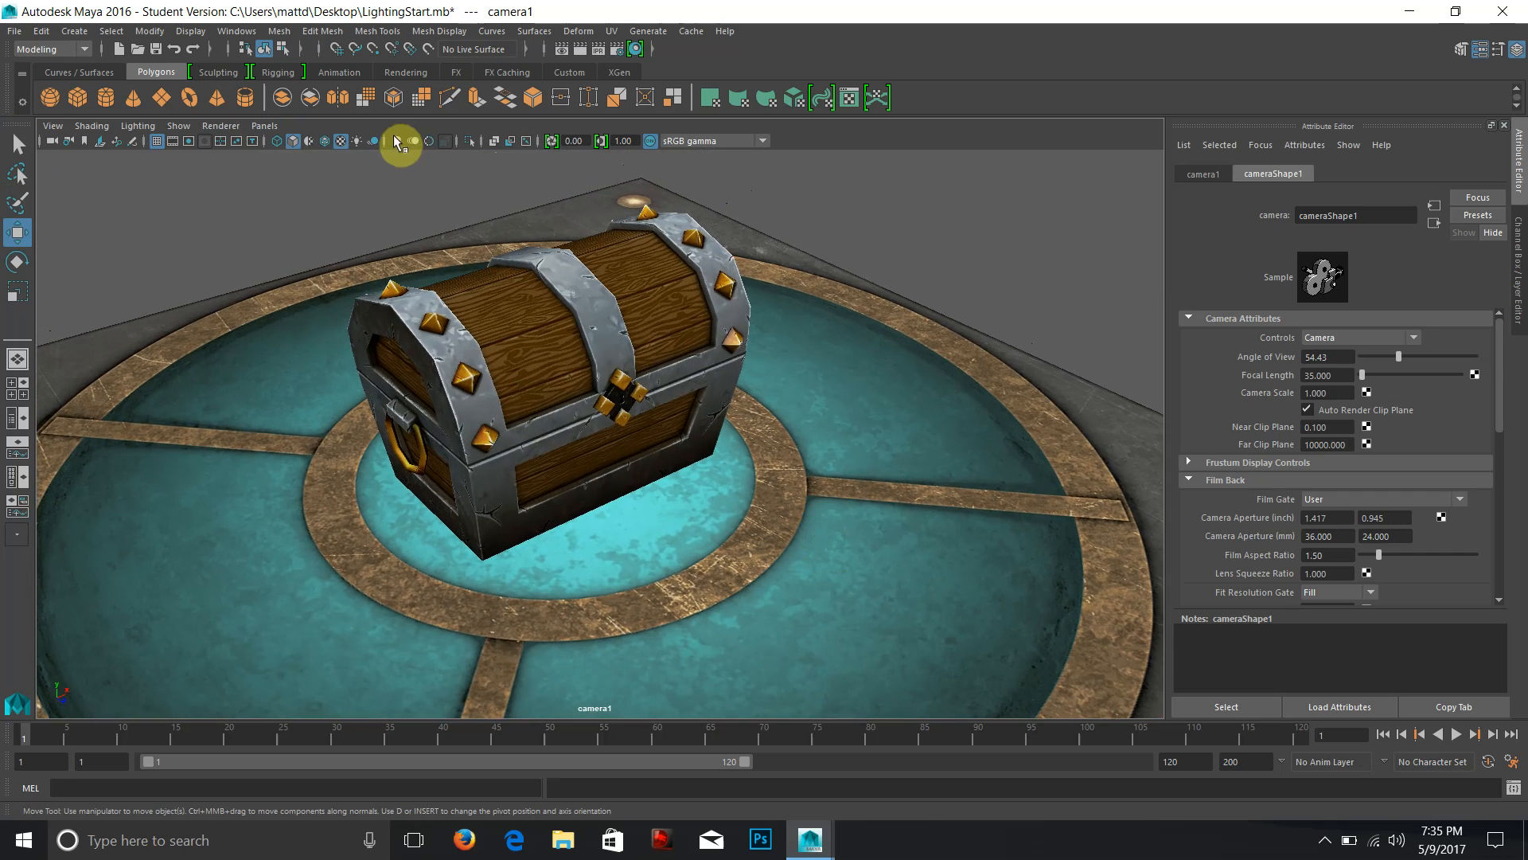
pyautogui.click(189, 141)
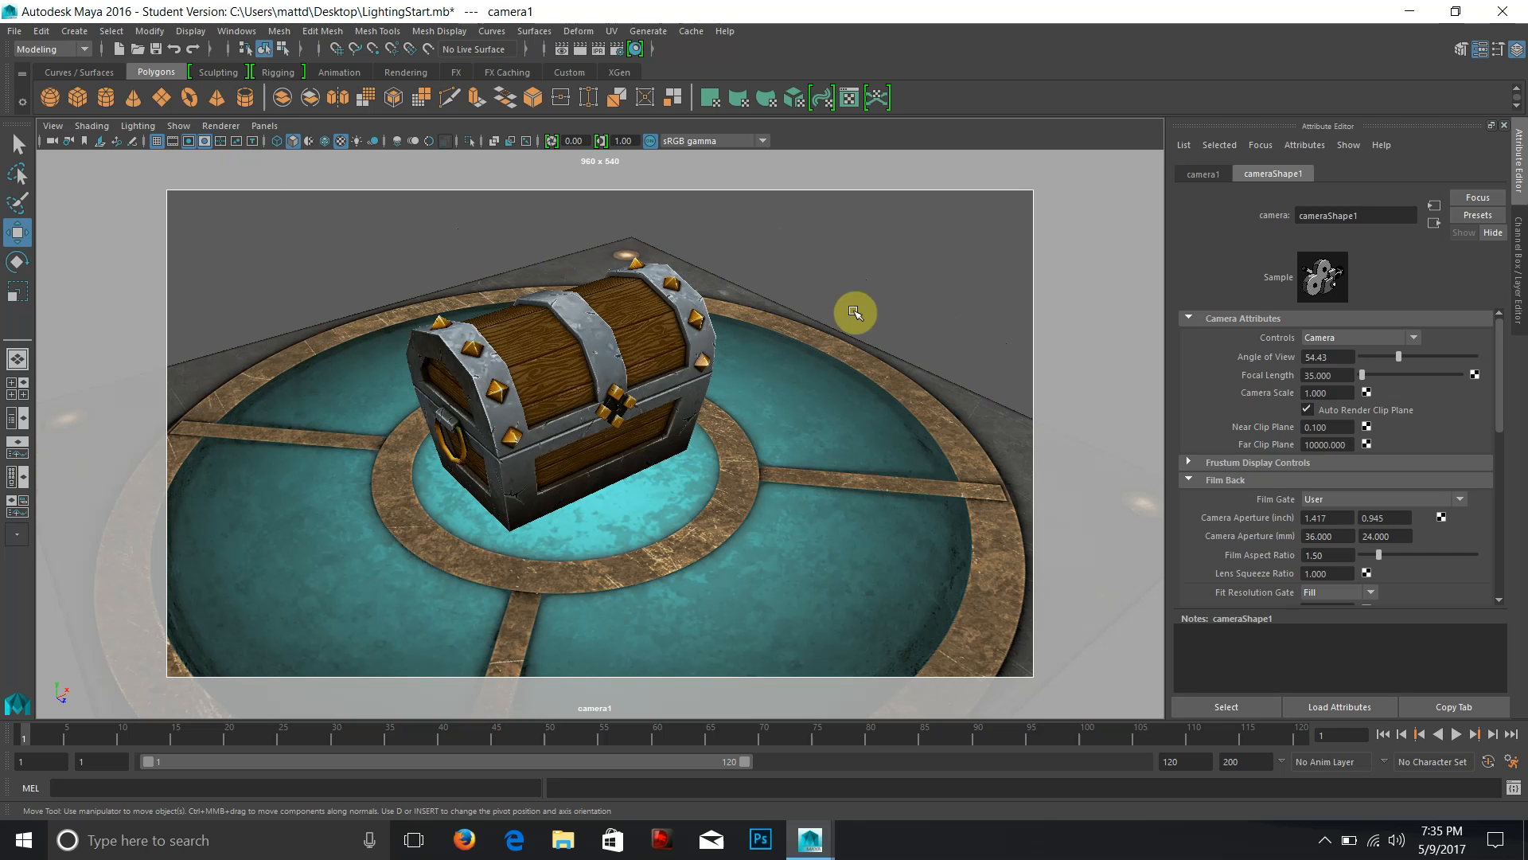
# Scale up the floor plane uniformly so it fills more of the camera frame, adjusting the framing around the chest.
pyautogui.click(757, 523)
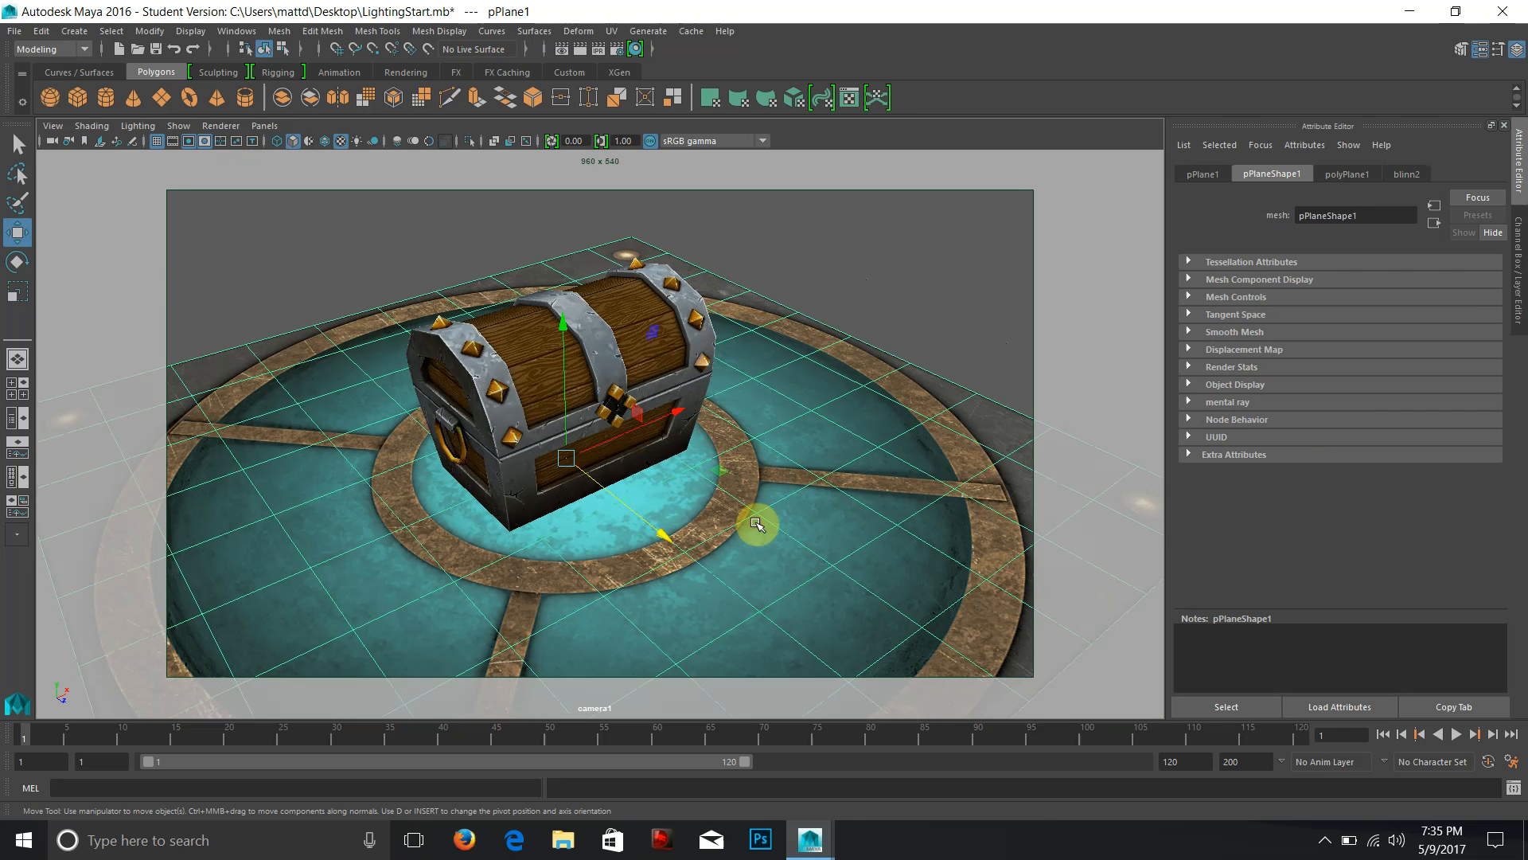
pyautogui.keyDown('alt'); pyautogui.moveTo(711, 508); pyautogui.dragTo(700, 461, button='middle'); pyautogui.keyUp('alt')
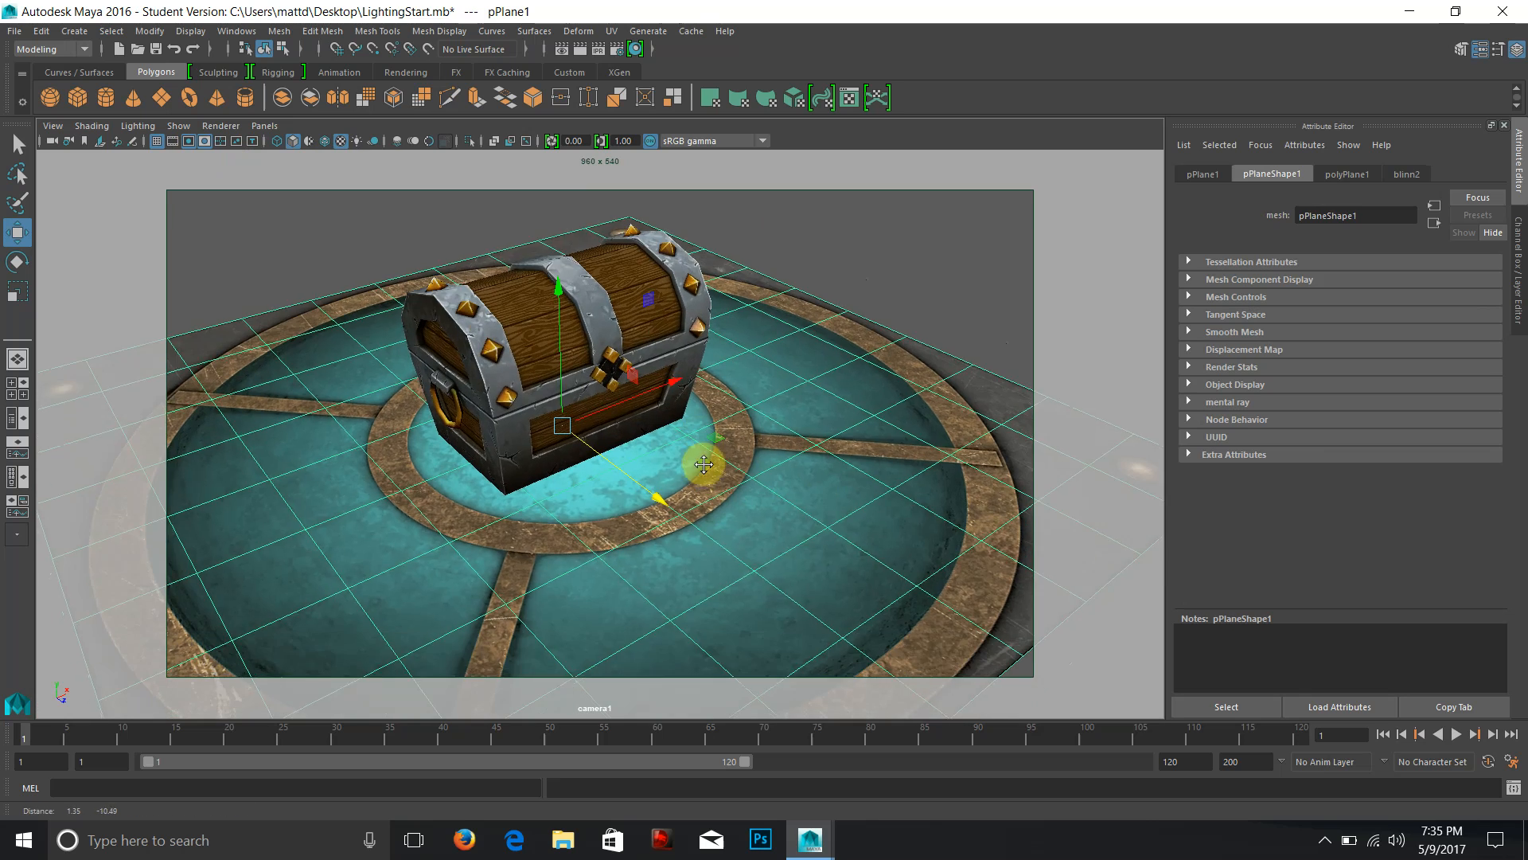
pyautogui.keyDown('alt'); pyautogui.moveTo(700, 461); pyautogui.dragTo(714, 483); pyautogui.keyUp('alt')
pyautogui.keyDown('alt'); pyautogui.moveTo(711, 449); pyautogui.dragTo(764, 478, button='right'); pyautogui.keyUp('alt')
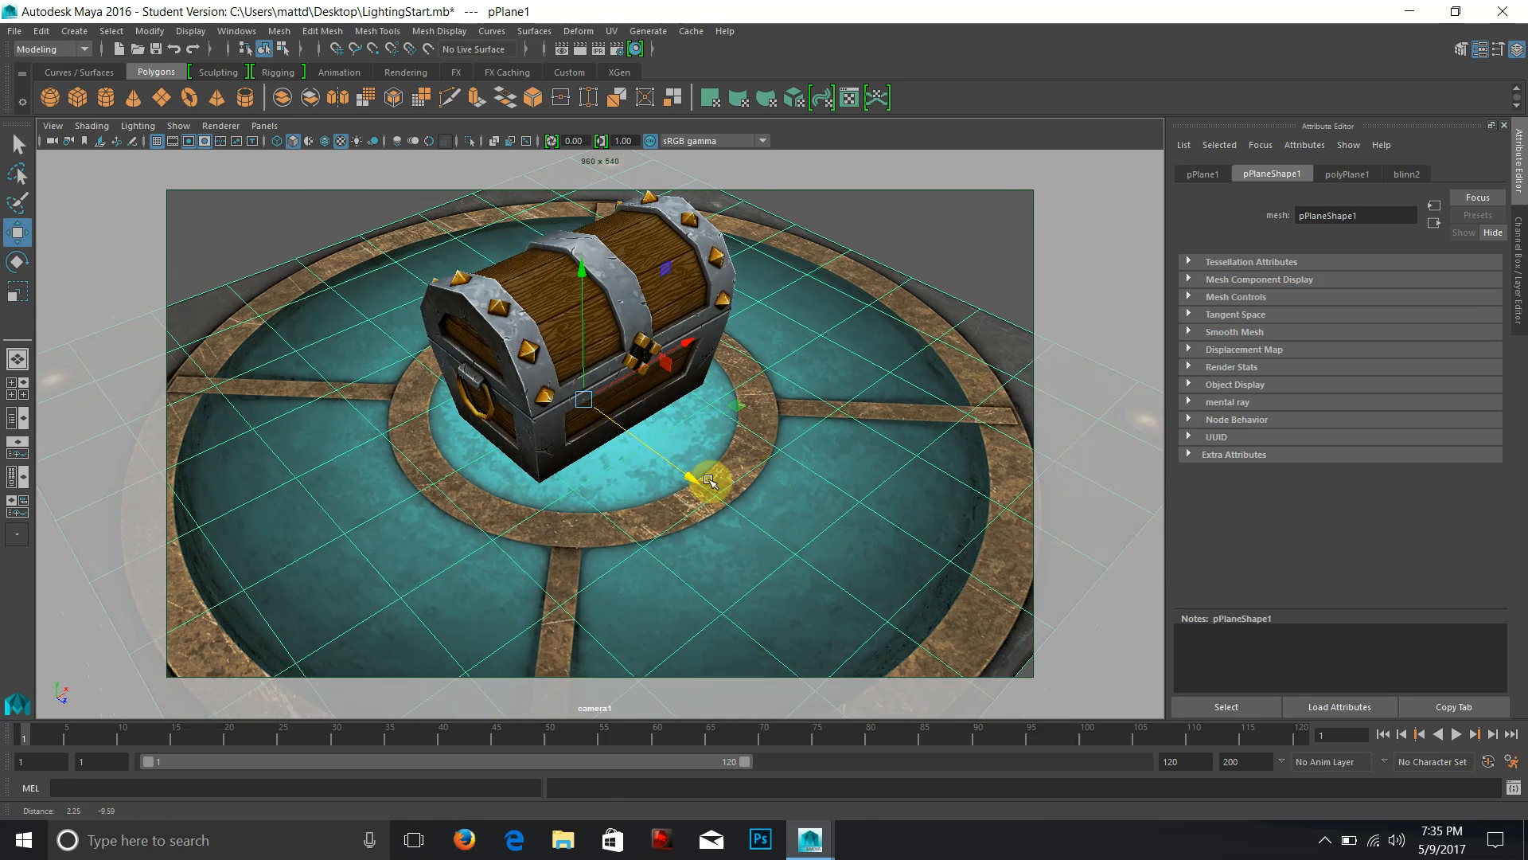
pyautogui.press('r')
pyautogui.moveTo(585, 400); pyautogui.dragTo(837, 435)
pyautogui.keyDown('alt'); pyautogui.moveTo(739, 449); pyautogui.dragTo(780, 438, button='middle'); pyautogui.keyUp('alt')
pyautogui.keyDown('alt'); pyautogui.moveTo(765, 517); pyautogui.dragTo(754, 557, button='middle'); pyautogui.keyUp('alt')
pyautogui.keyDown('alt'); pyautogui.moveTo(774, 501); pyautogui.dragTo(767, 508); pyautogui.keyUp('alt')
pyautogui.keyDown('alt'); pyautogui.moveTo(766, 501); pyautogui.dragTo(759, 476, button='middle'); pyautogui.keyUp('alt')
pyautogui.moveTo(610, 427); pyautogui.dragTo(637, 449)
pyautogui.moveTo(808, 476)
pyautogui.keyDown('alt'); pyautogui.mouseDown()
pyautogui.moveTo(774, 488)
pyautogui.moveTo(809, 495)
pyautogui.mouseUp(); pyautogui.keyUp('alt')
# Deselect the floor and reframe the chest near the gate's centre with the camera rotated about -37.8 in X and -33.6 in Y.
pyautogui.keyDown('alt'); pyautogui.moveTo(767, 463); pyautogui.dragTo(719, 334, button='middle'); pyautogui.keyUp('alt')
pyautogui.click(1025, 178)
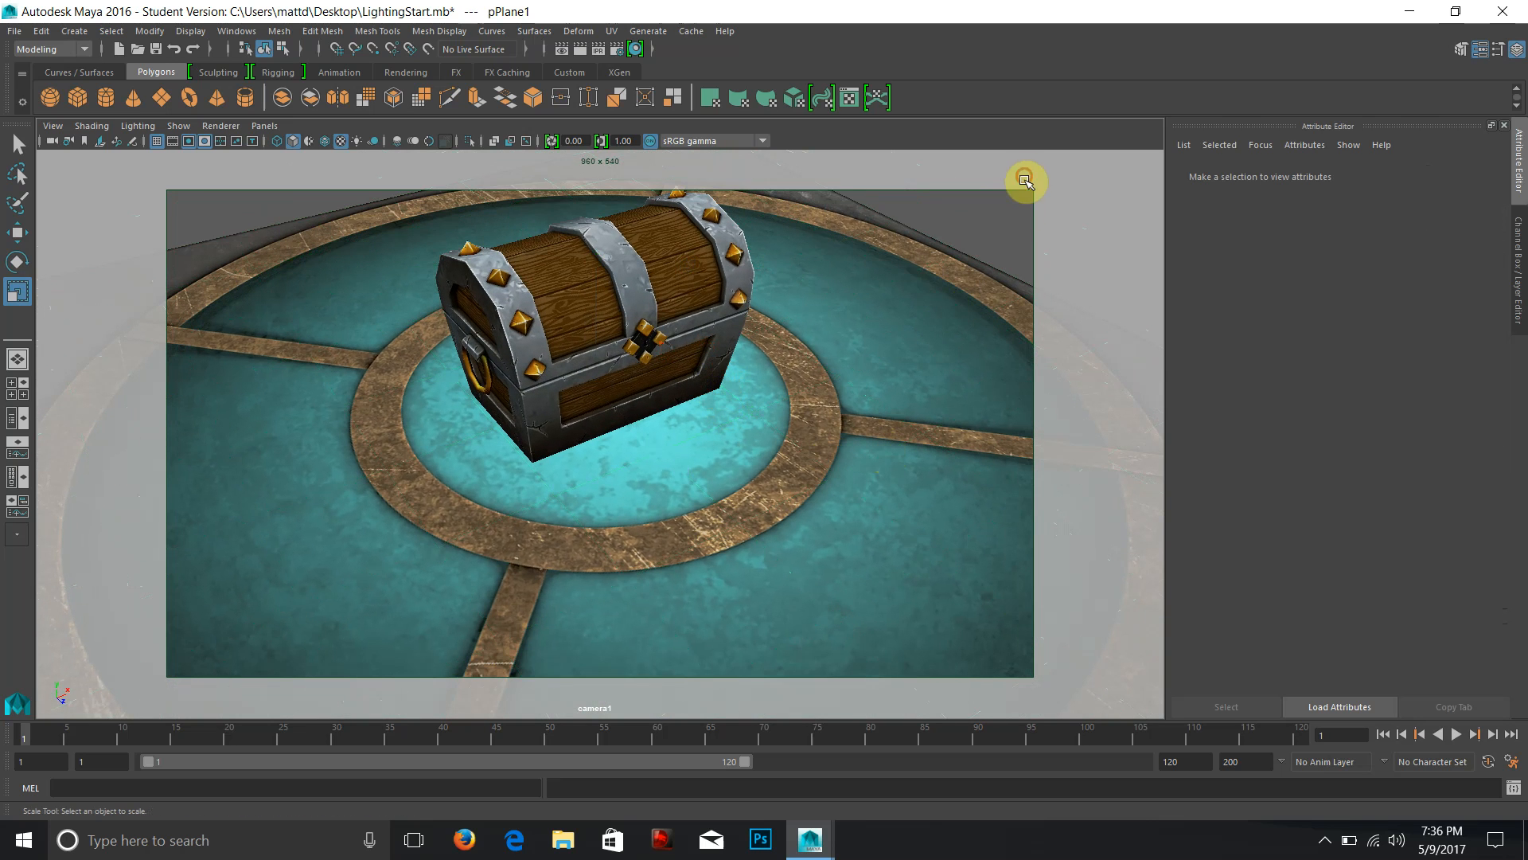
pyautogui.keyDown('alt'); pyautogui.moveTo(825, 262); pyautogui.dragTo(713, 352, button='middle'); pyautogui.keyUp('alt')
pyautogui.keyDown('alt'); pyautogui.moveTo(713, 352); pyautogui.dragTo(808, 427); pyautogui.keyUp('alt')
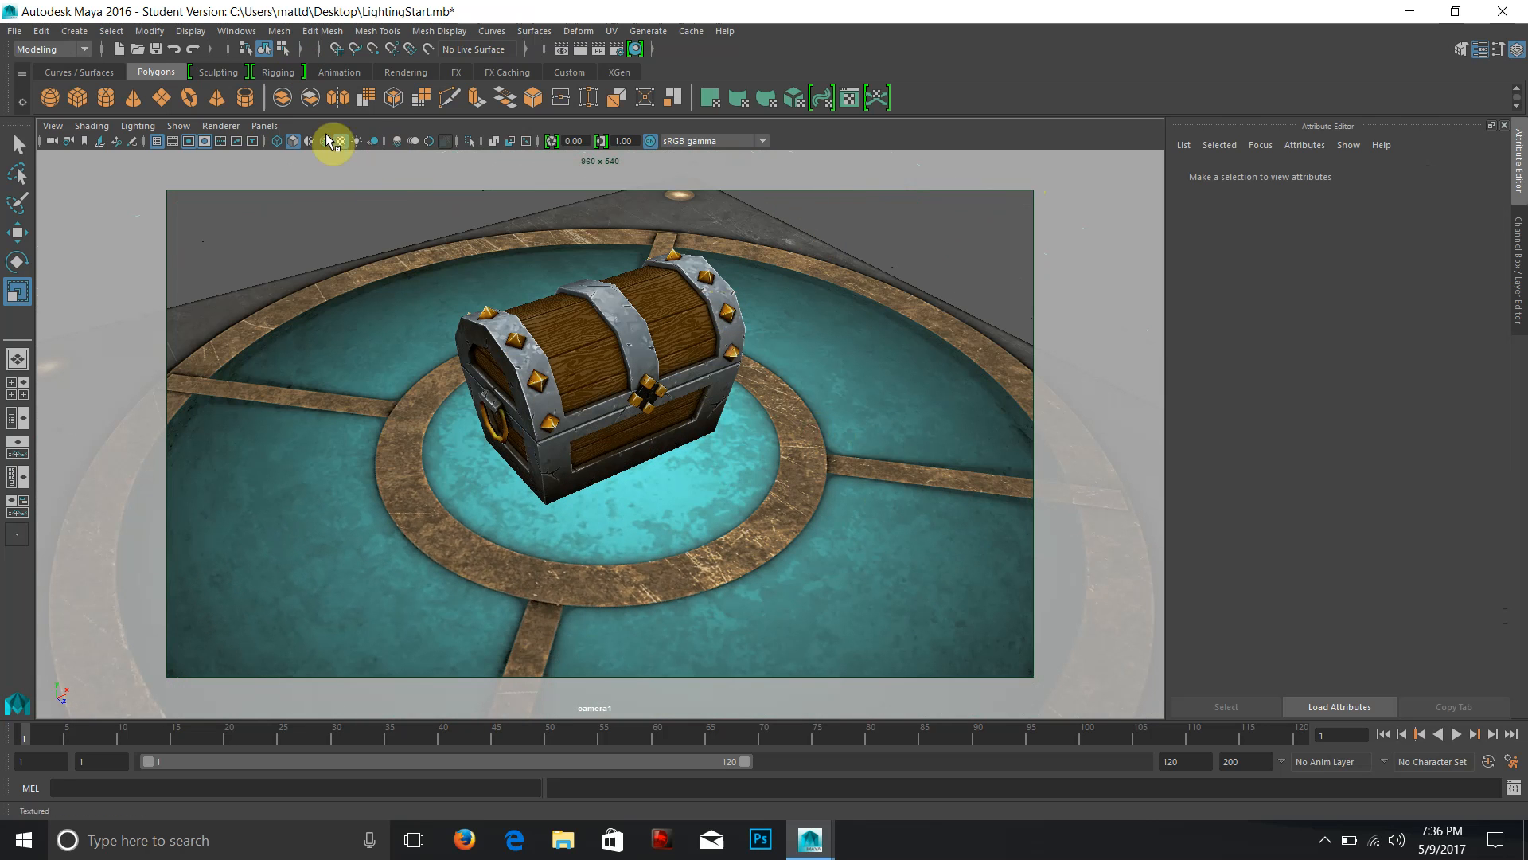
# Switch the viewport back to the persp view and show the whole scene including the camera.
pyautogui.click(269, 128)
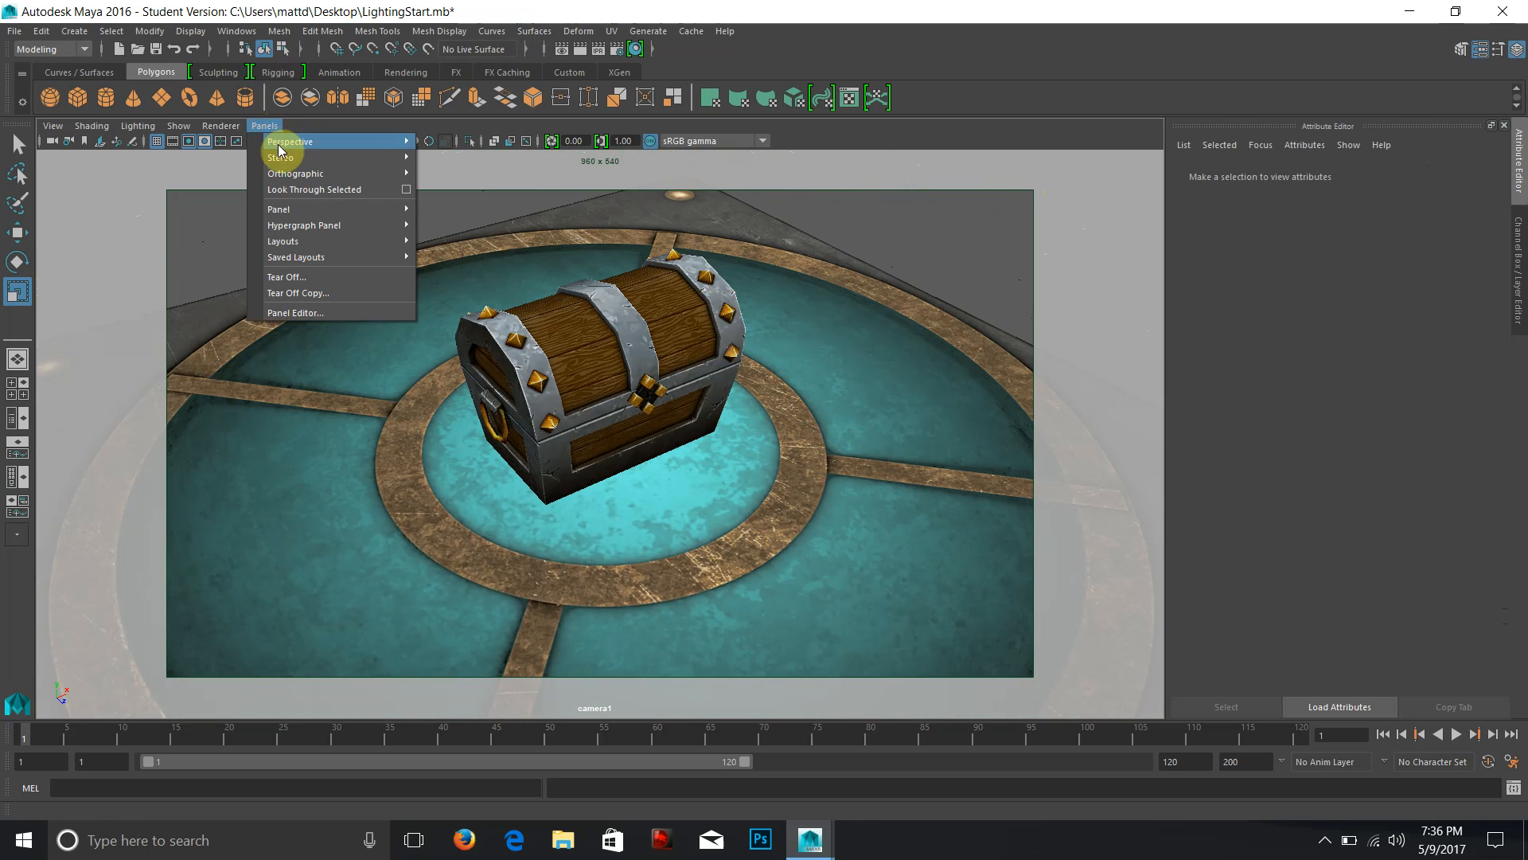
pyautogui.moveTo(324, 142)
pyautogui.click(451, 163)
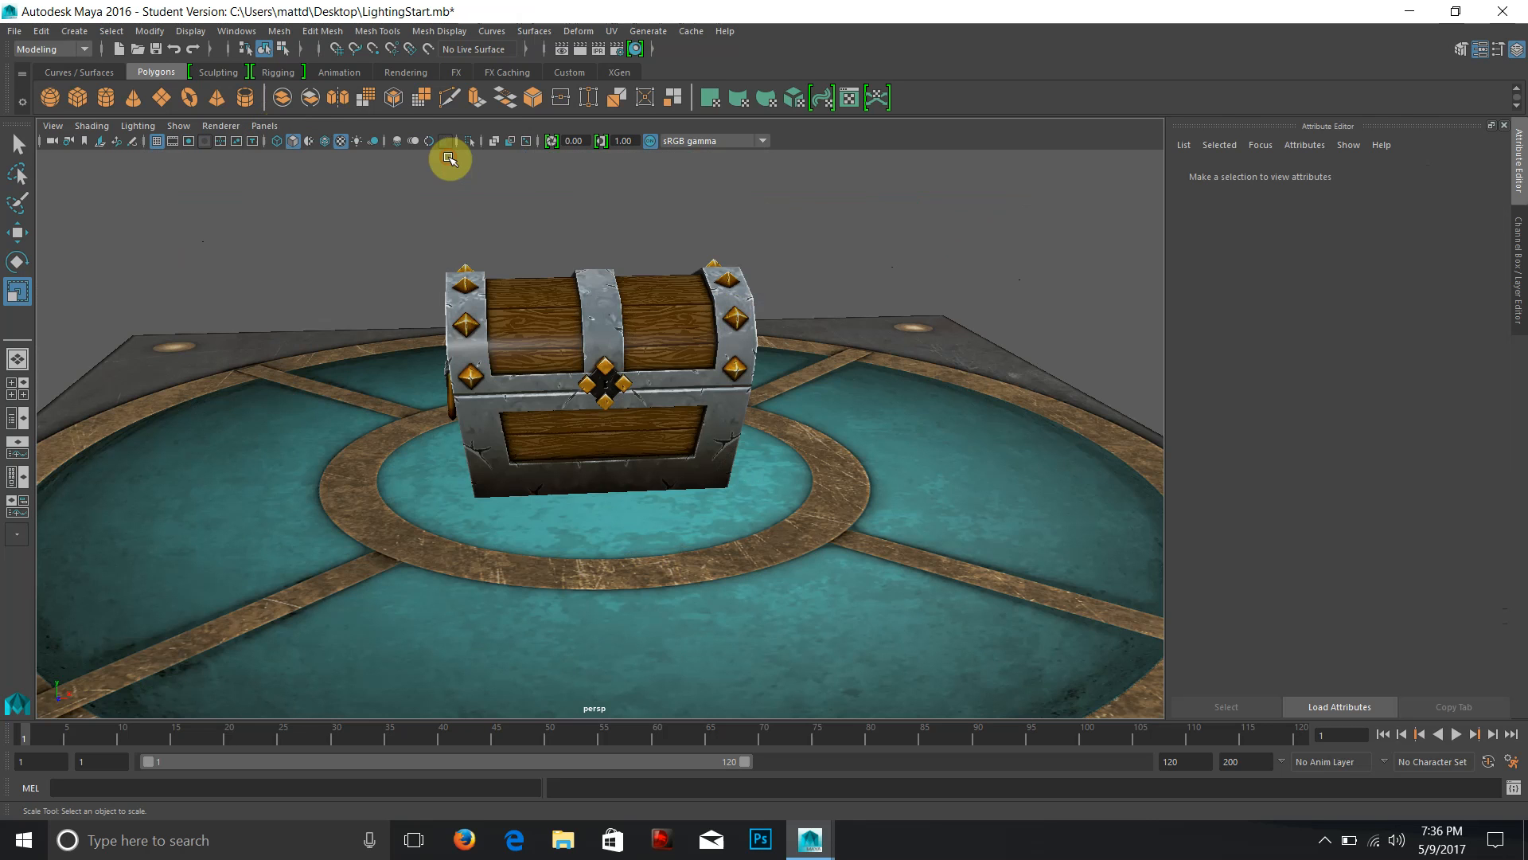
pyautogui.scroll(-5, 559, 470)
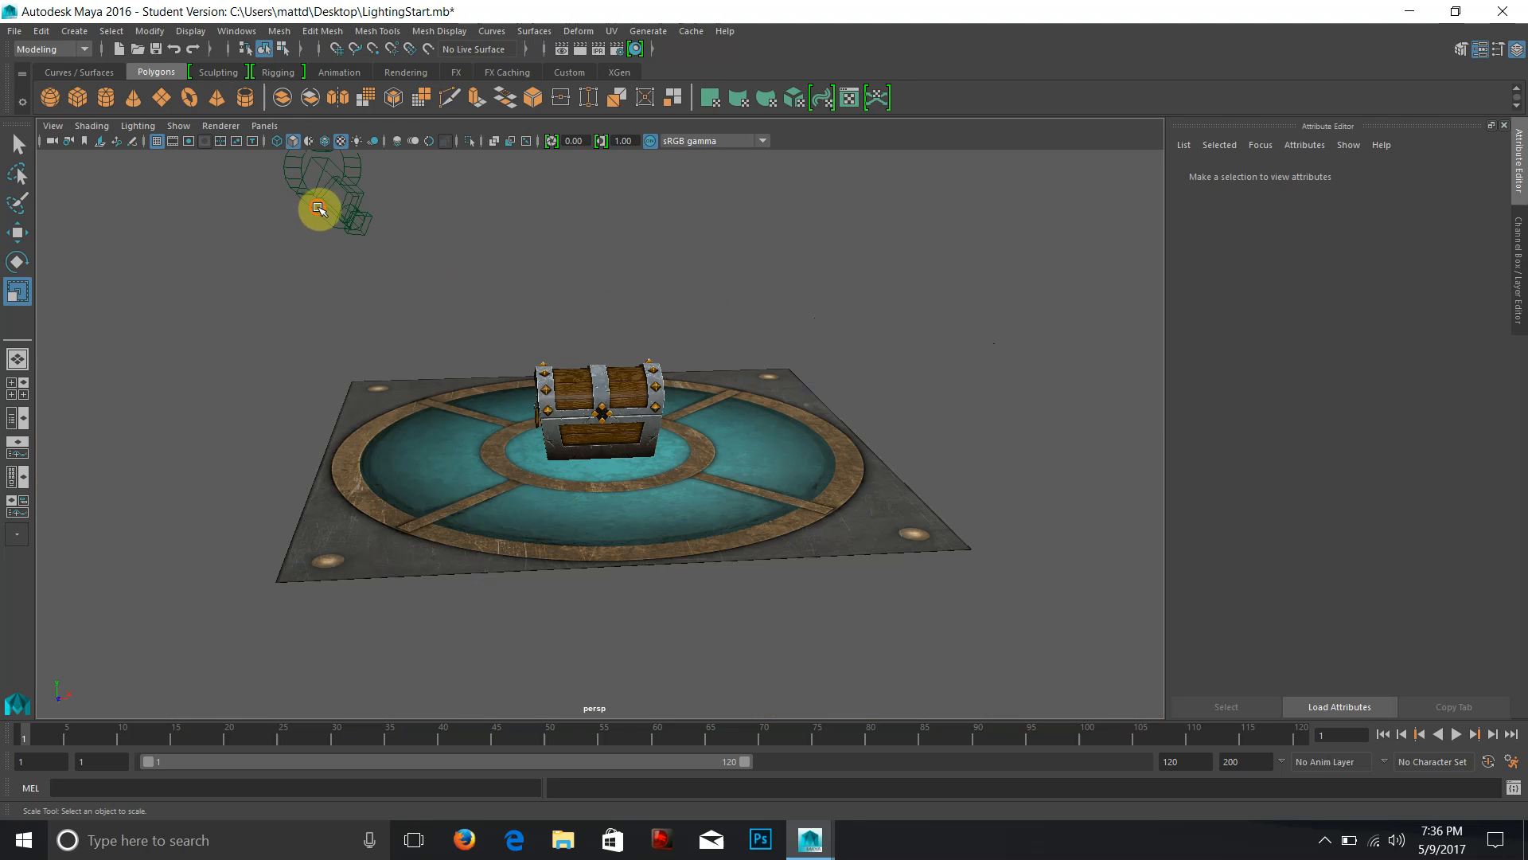
# Lock all translate, rotate and scale channels of camera1.
pyautogui.click(318, 208)
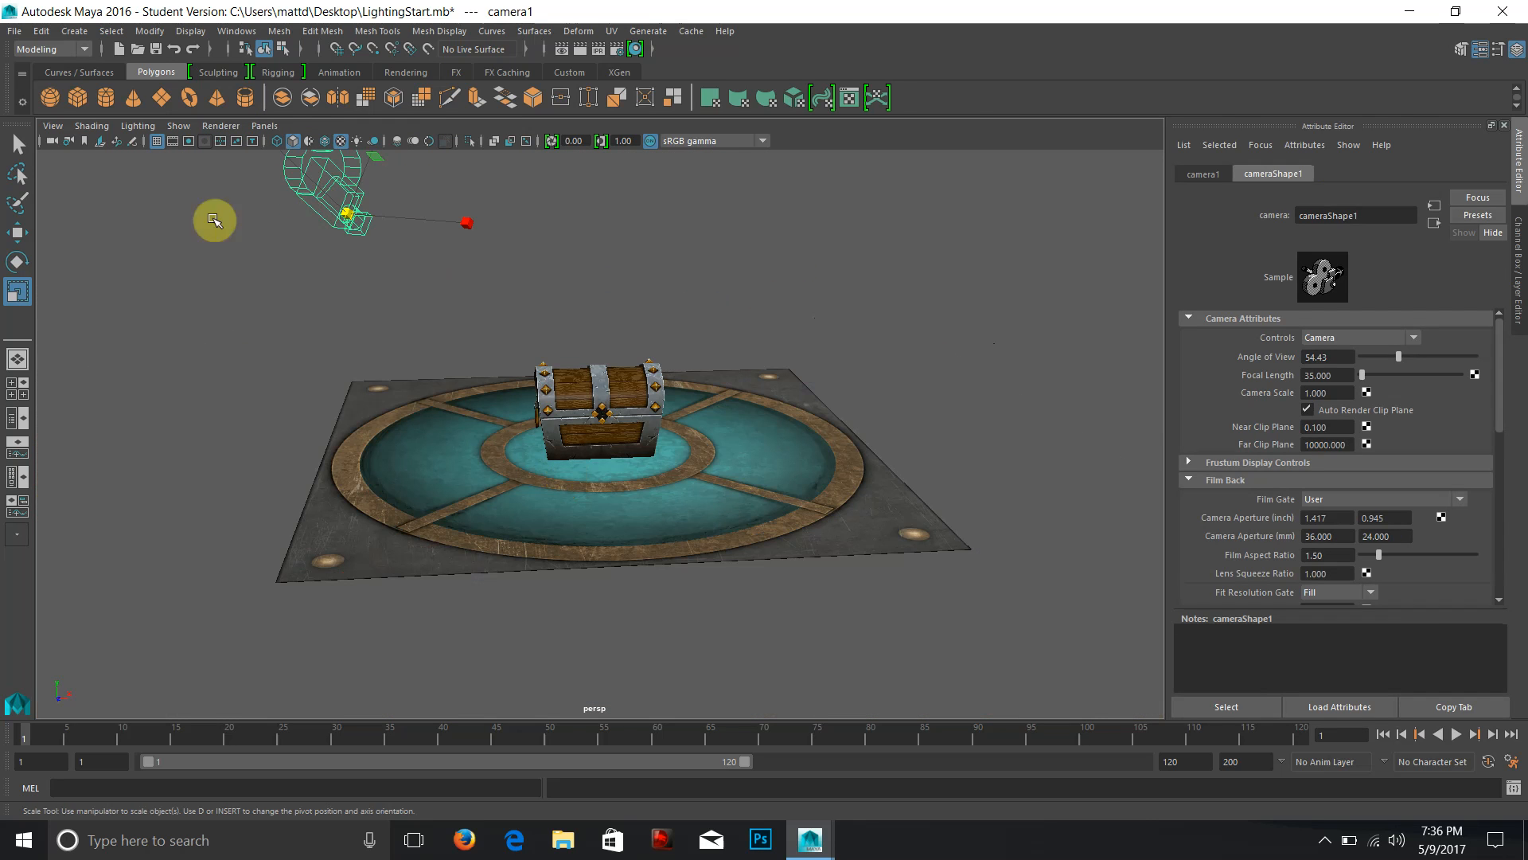
pyautogui.click(1522, 259)
pyautogui.moveTo(1423, 188); pyautogui.dragTo(1443, 295)
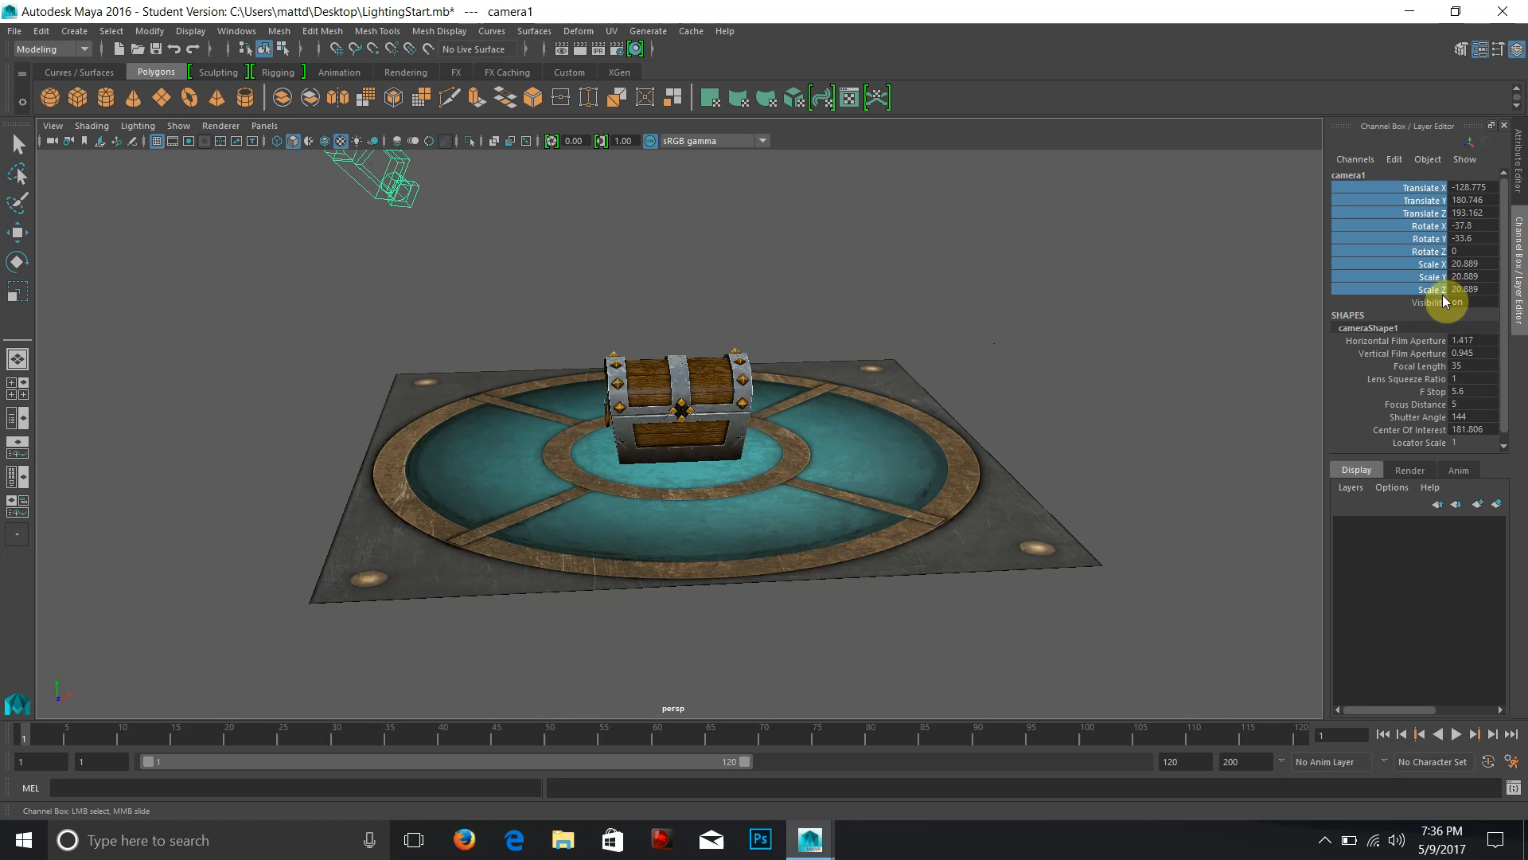
pyautogui.rightClick(1425, 201)
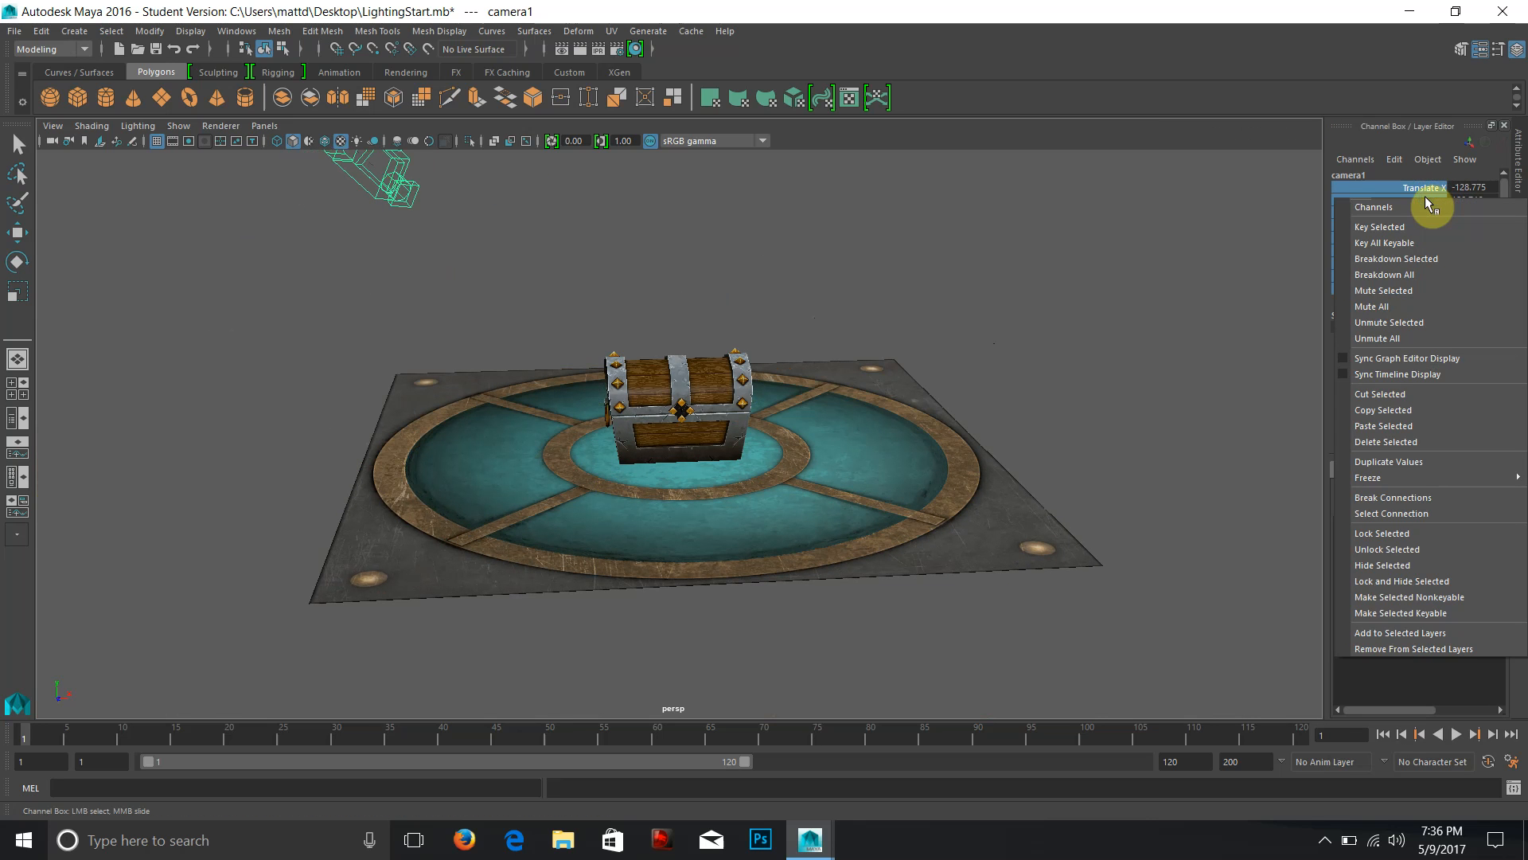
pyautogui.click(1385, 535)
pyautogui.click(1023, 297)
pyautogui.press('r')
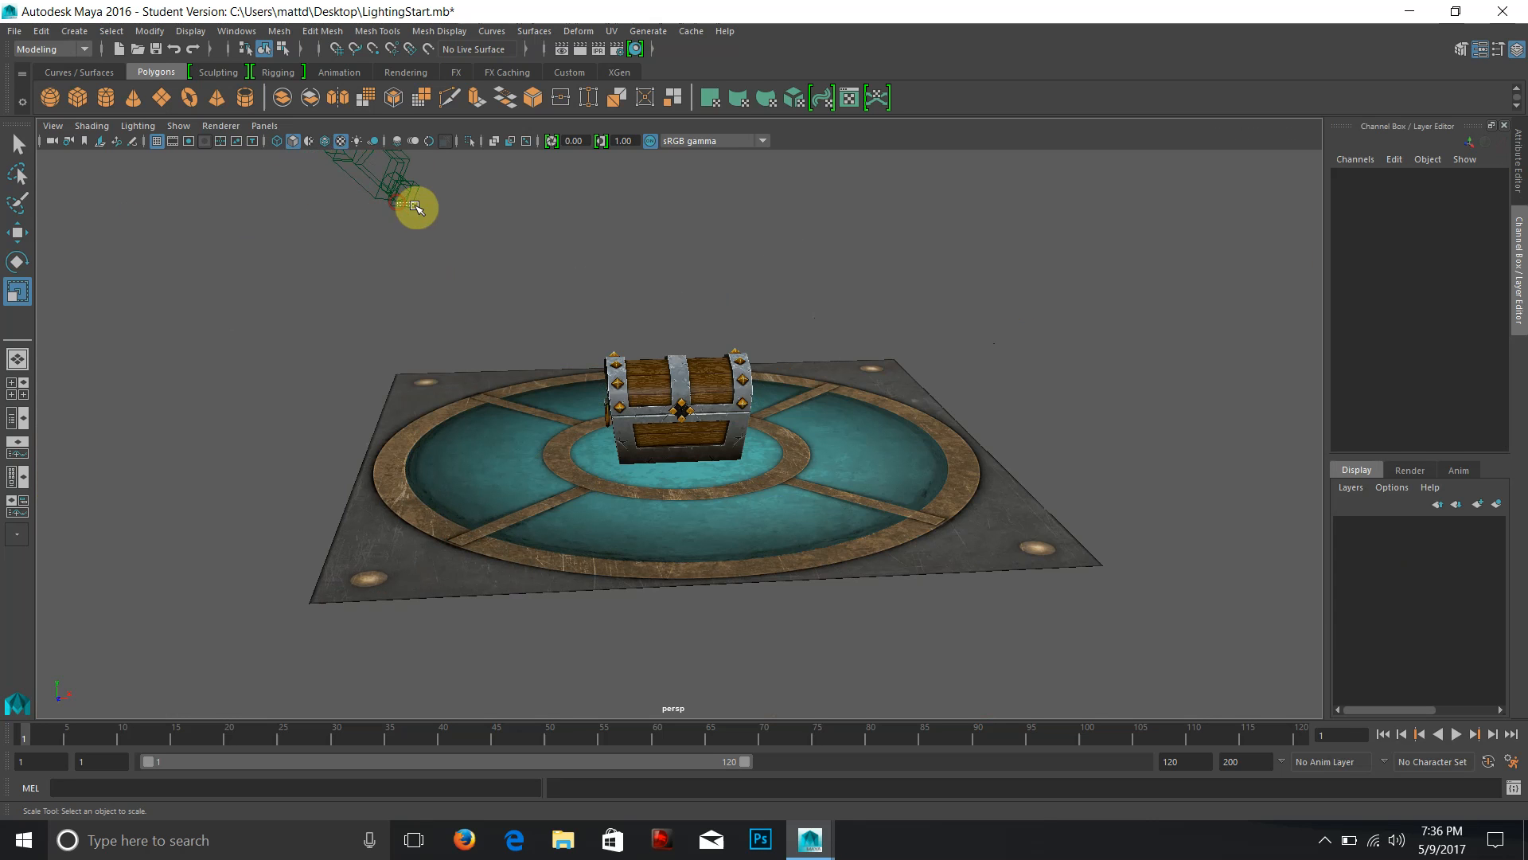
pyautogui.click(414, 207)
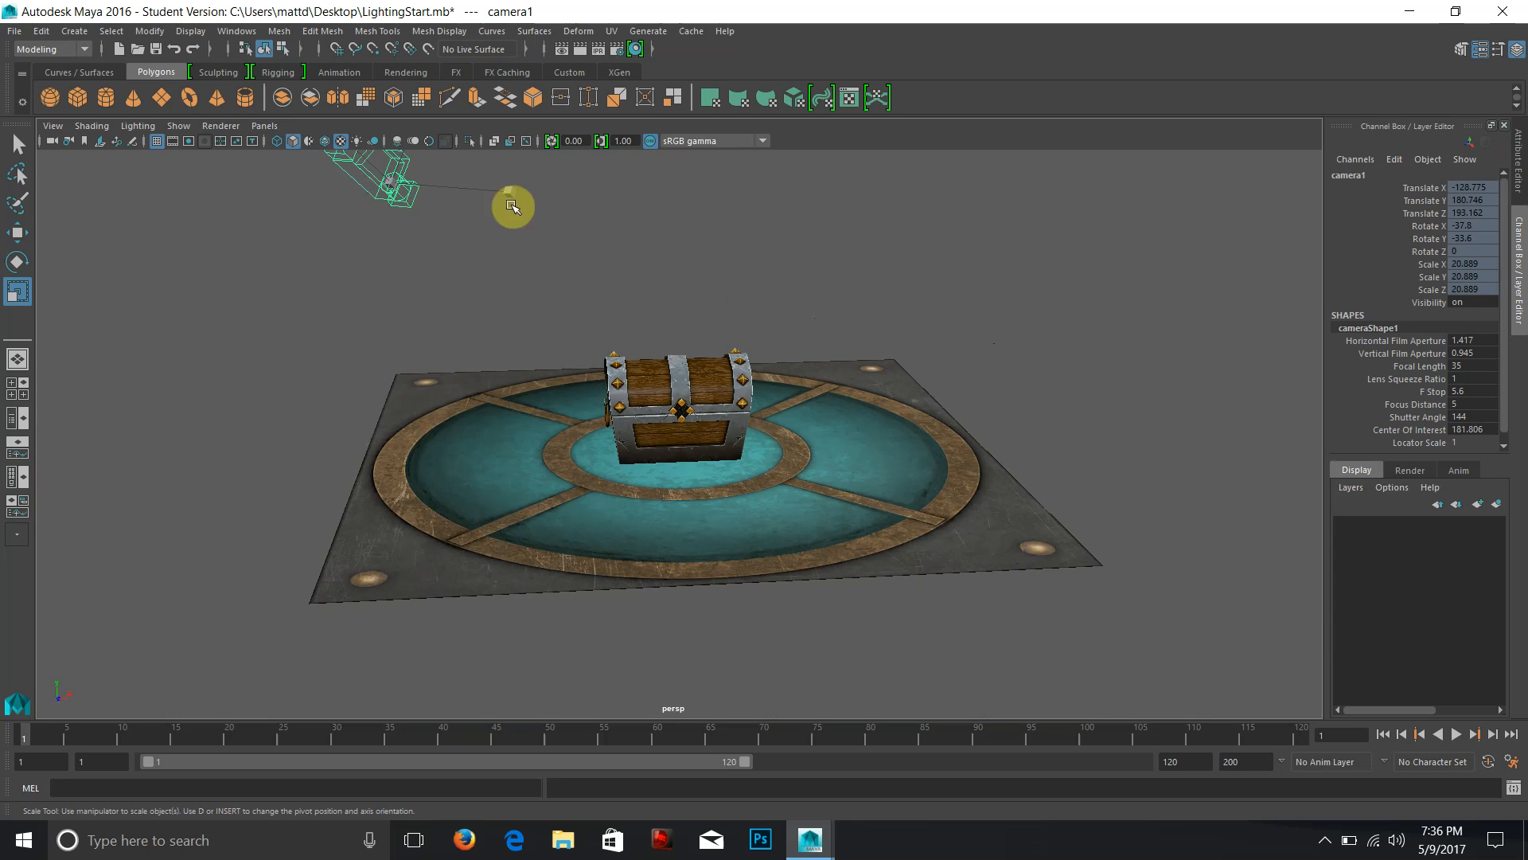
# Check the shot through the locked camera1 and return to a closer persp view of the chest.
pyautogui.click(264, 126)
pyautogui.moveTo(285, 141)
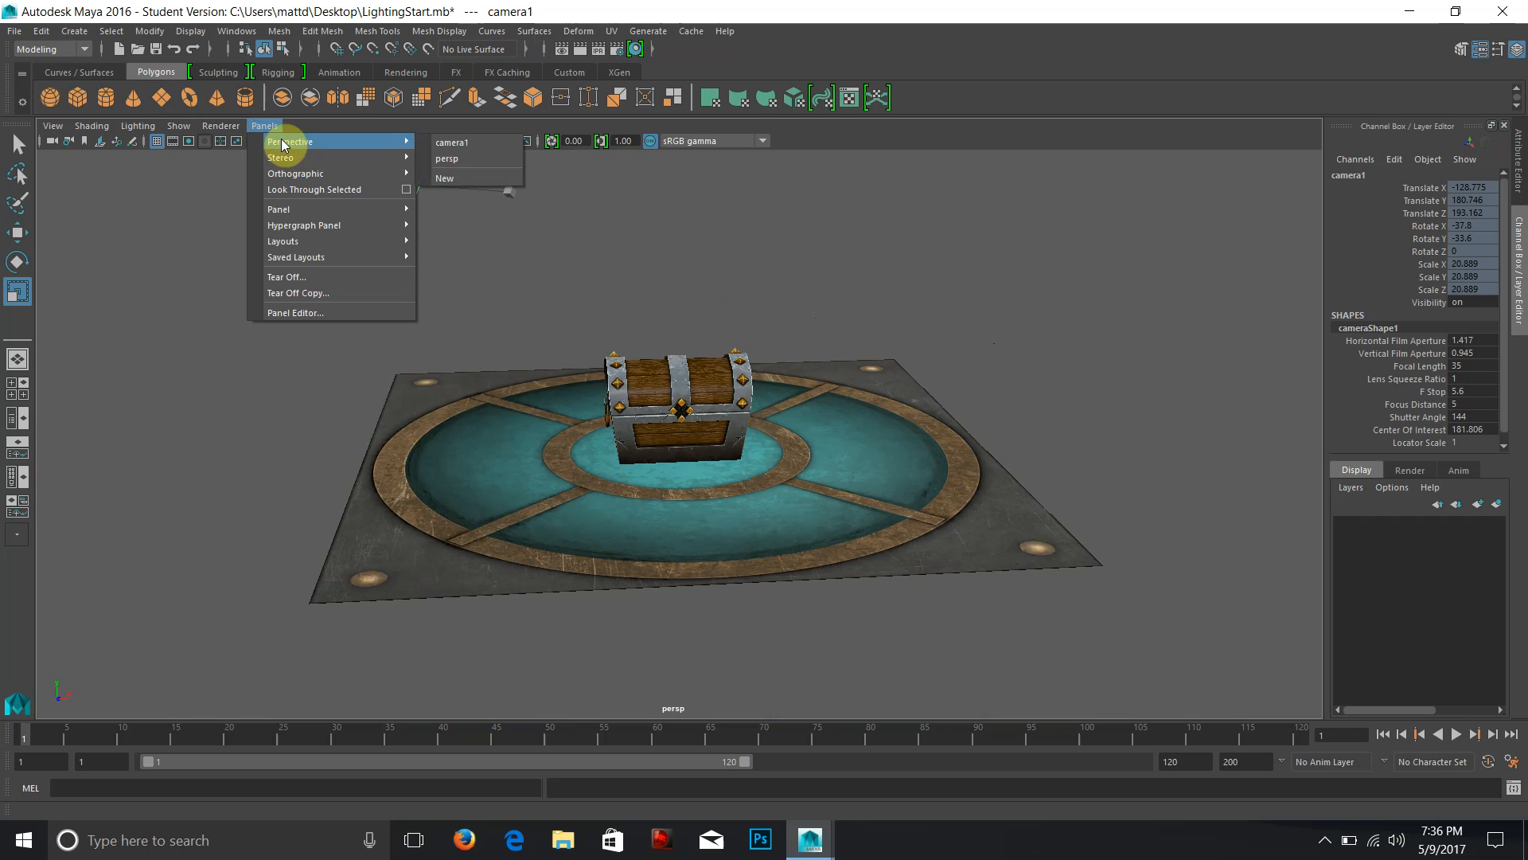
pyautogui.click(463, 148)
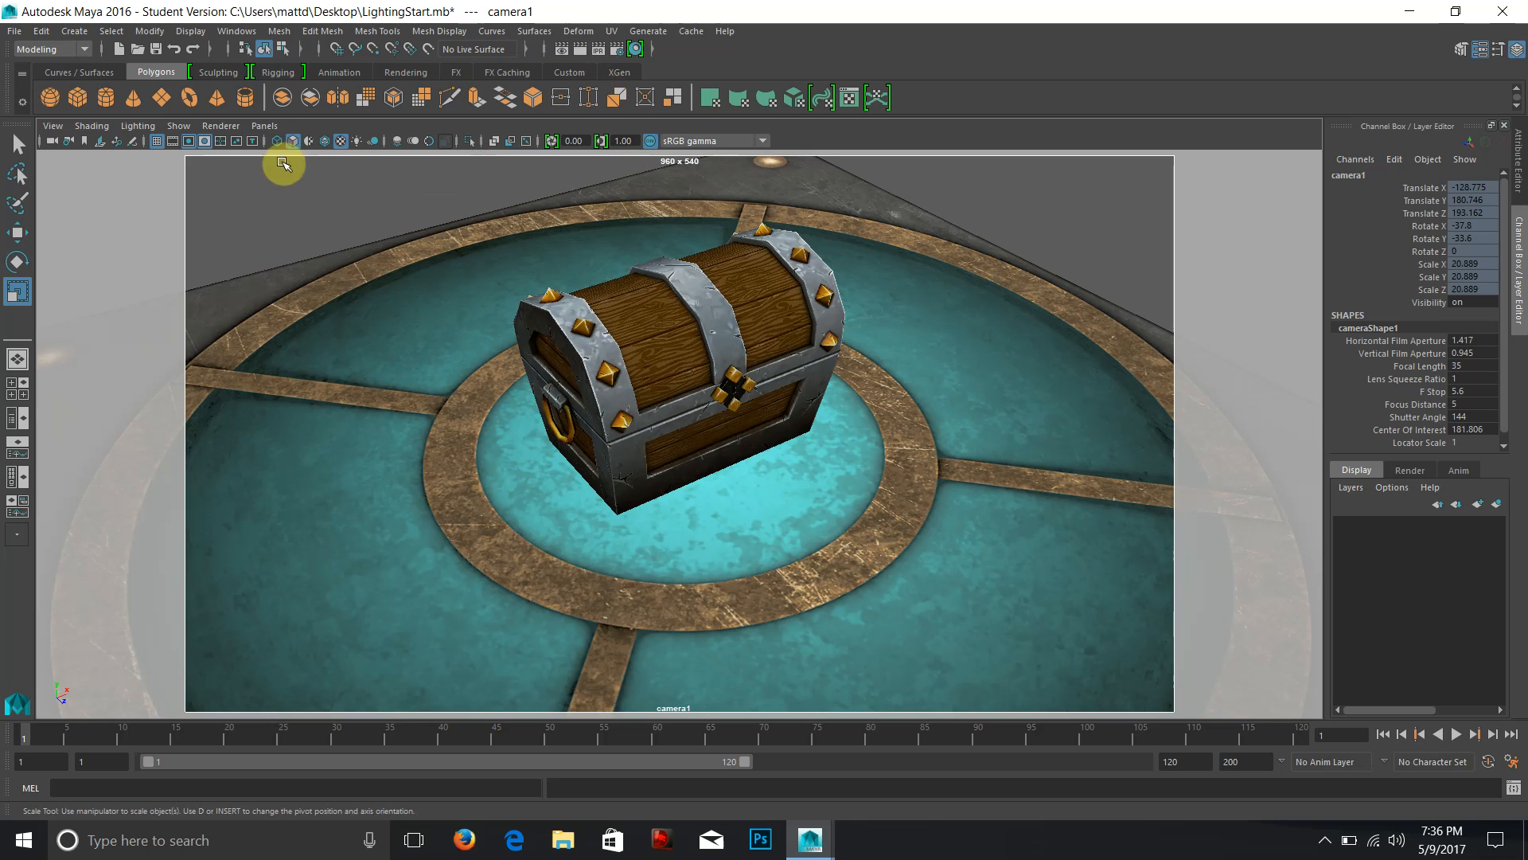
pyautogui.click(263, 126)
pyautogui.moveTo(312, 151)
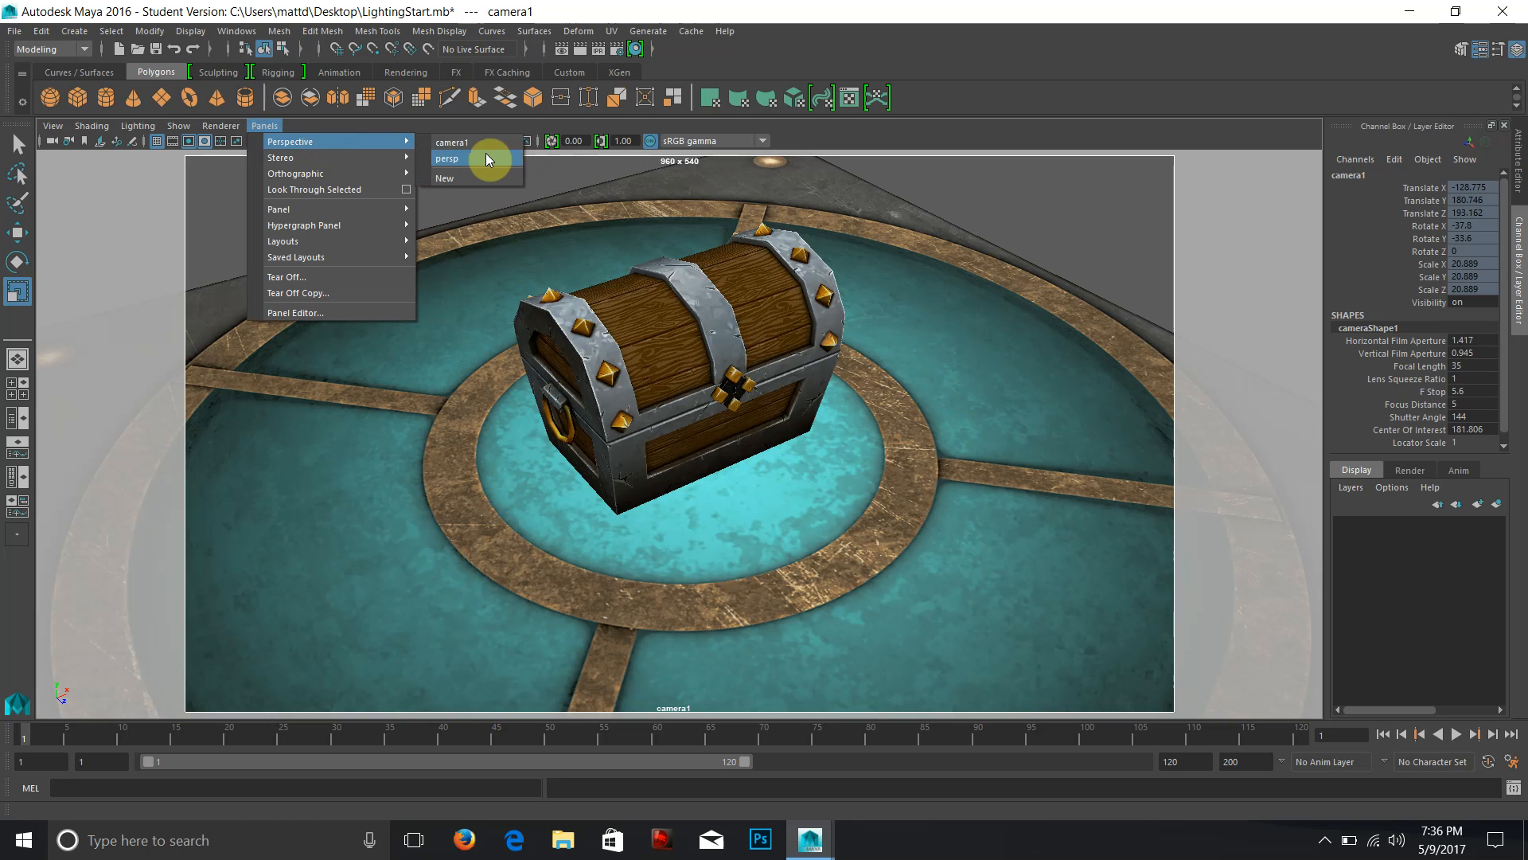
pyautogui.click(487, 154)
pyautogui.scroll(5, 850, 419)
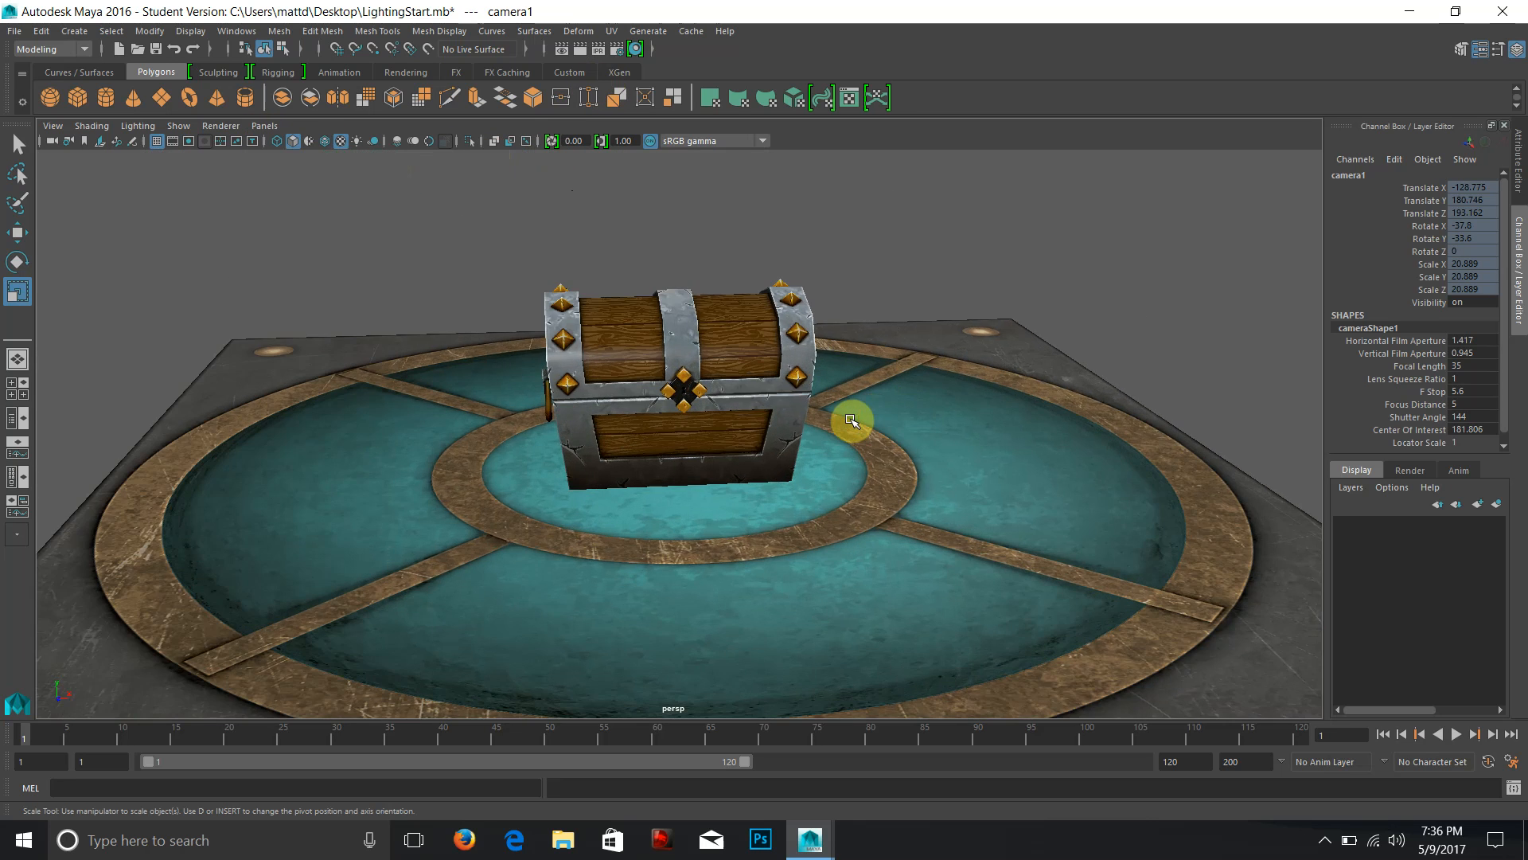
pyautogui.scroll(-6, 850, 419)
pyautogui.scroll(5, 850, 419)
pyautogui.scroll(-3, 850, 418)
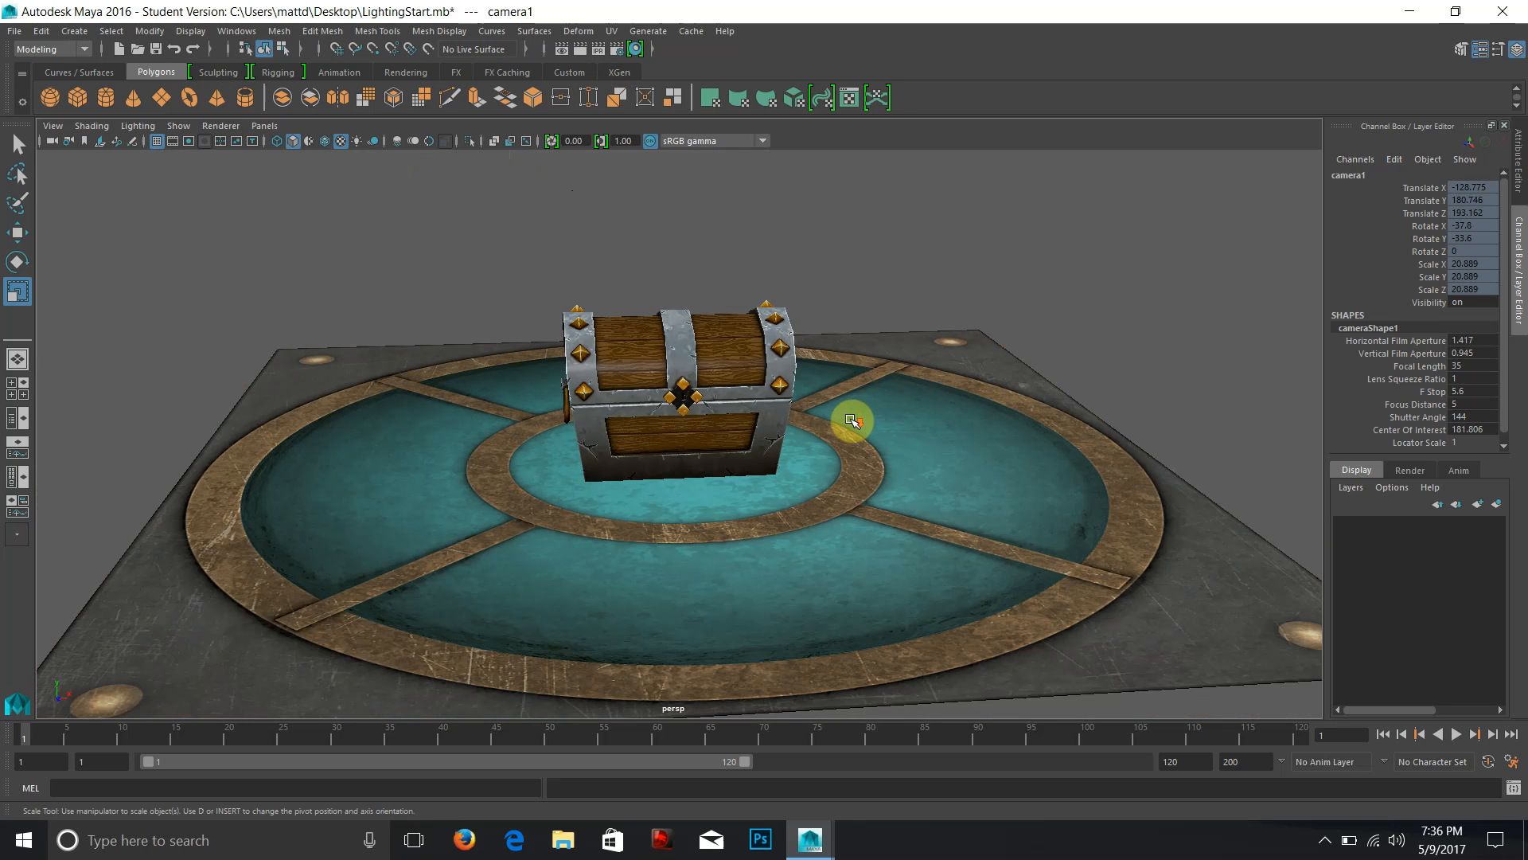
pyautogui.scroll(1, 850, 418)
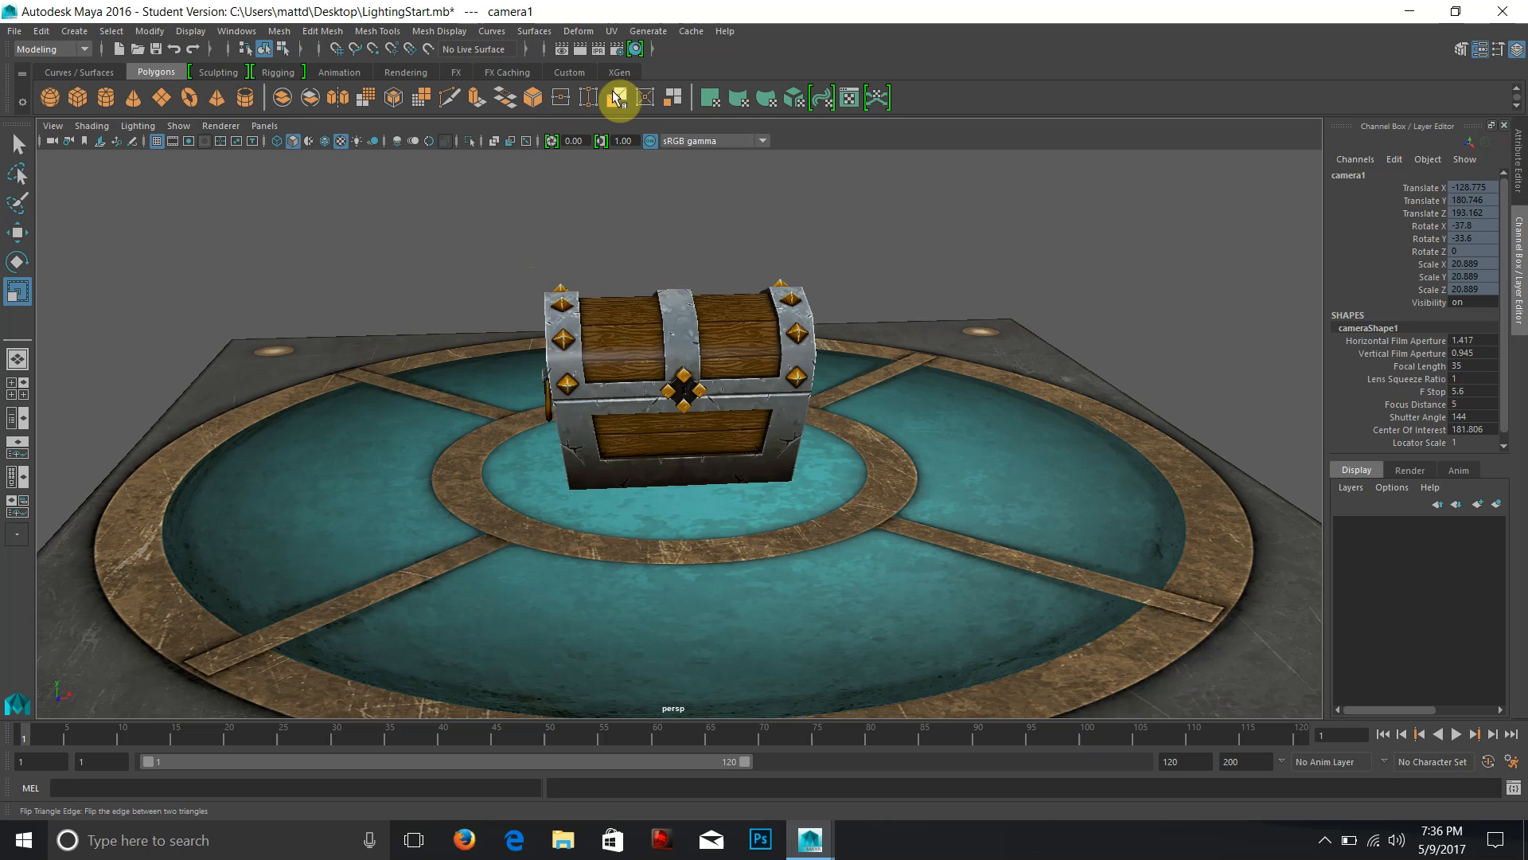
# Render the current frame from the persp view with Maya Software, inspect it in an enlarged render window, and close it.
pyautogui.click(576, 50)
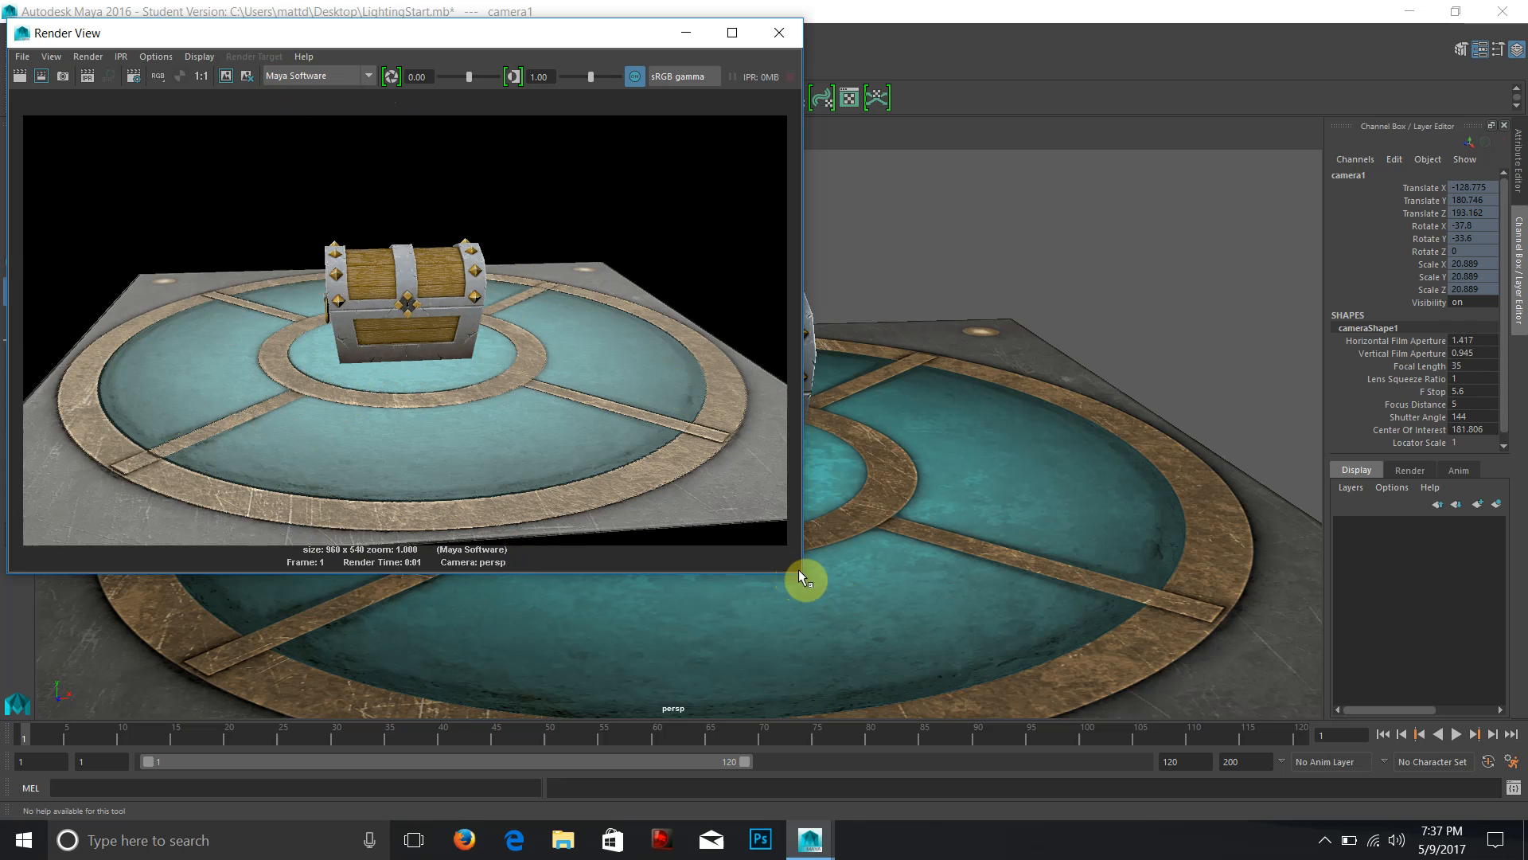
pyautogui.moveTo(797, 572); pyautogui.dragTo(1113, 673)
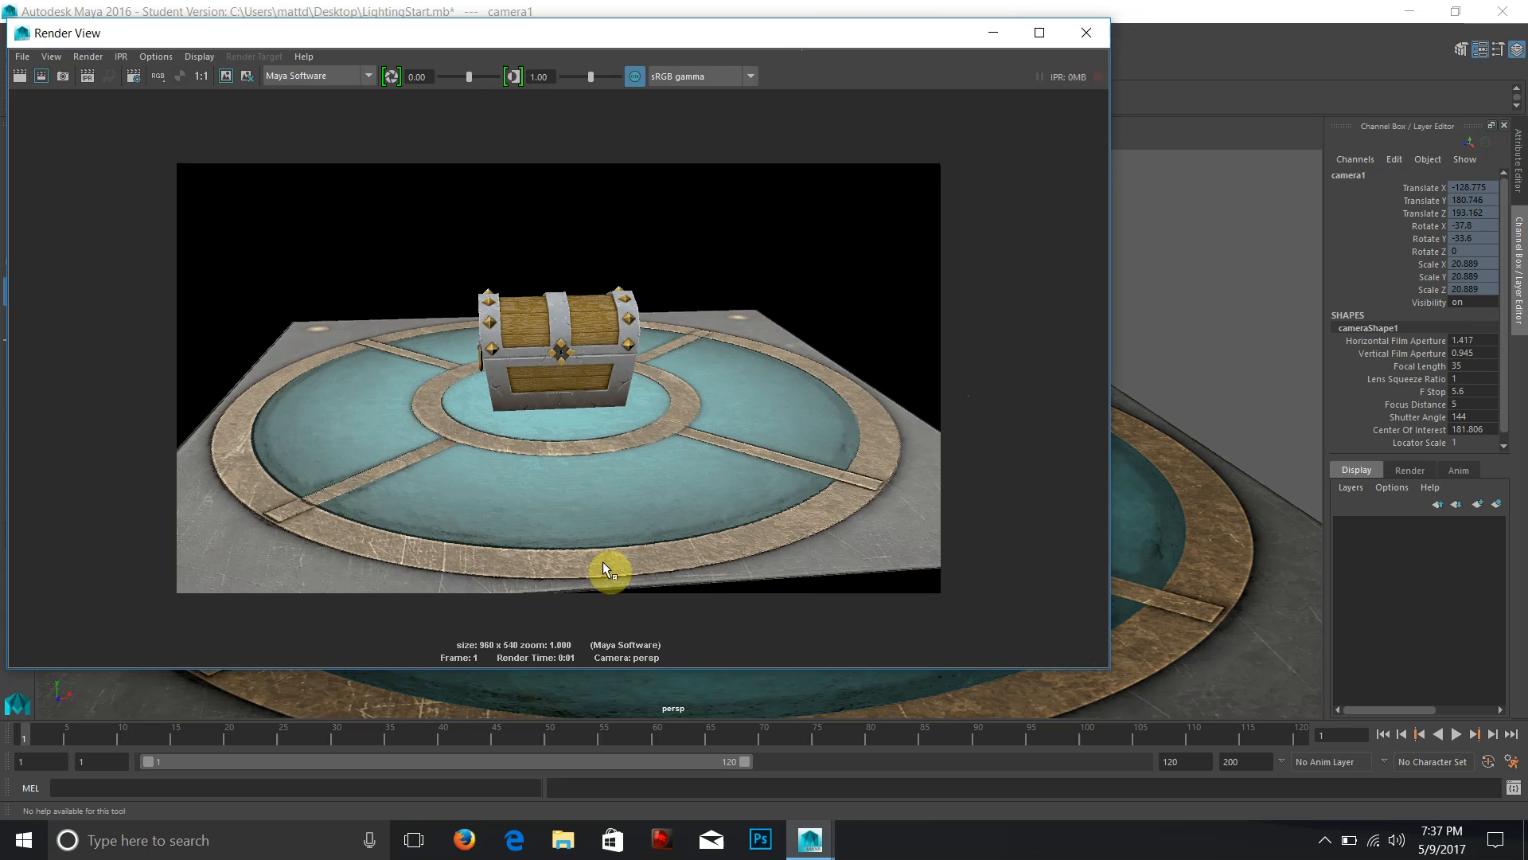
pyautogui.click(1084, 34)
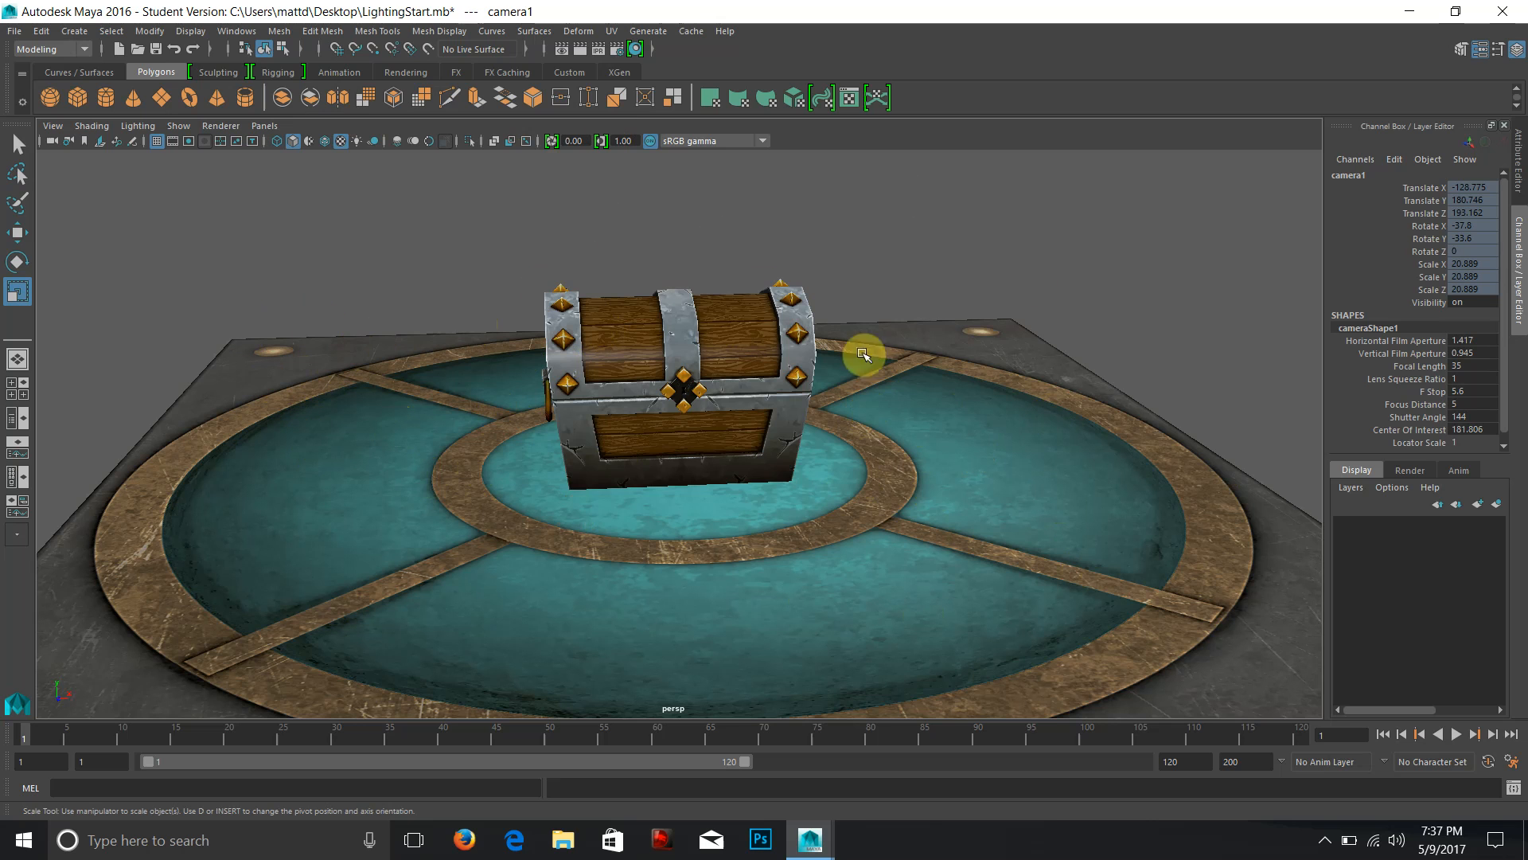
pyautogui.click(562, 339)
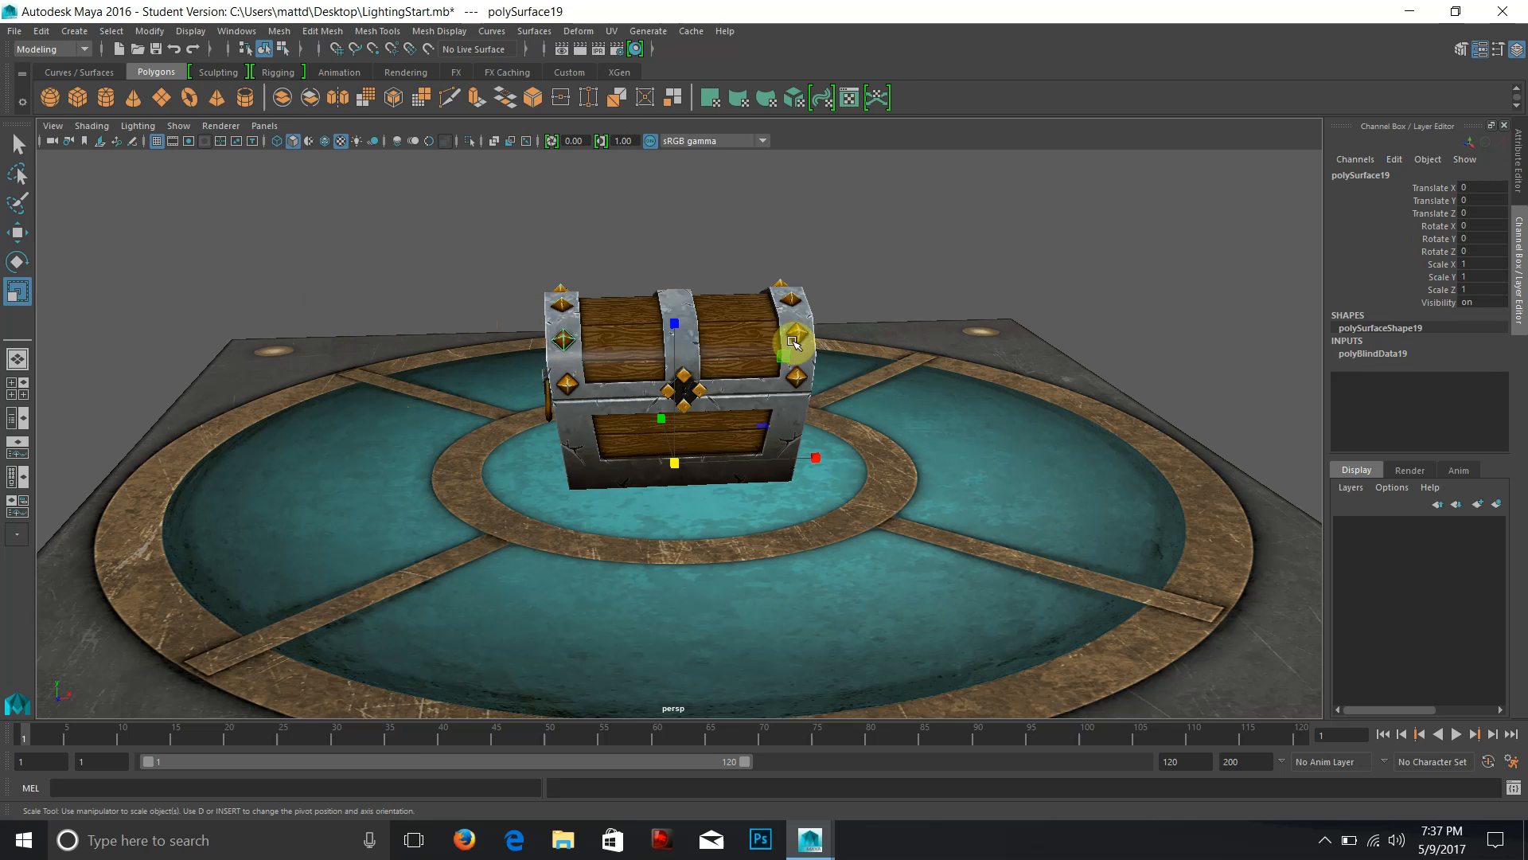
pyautogui.click(1003, 251)
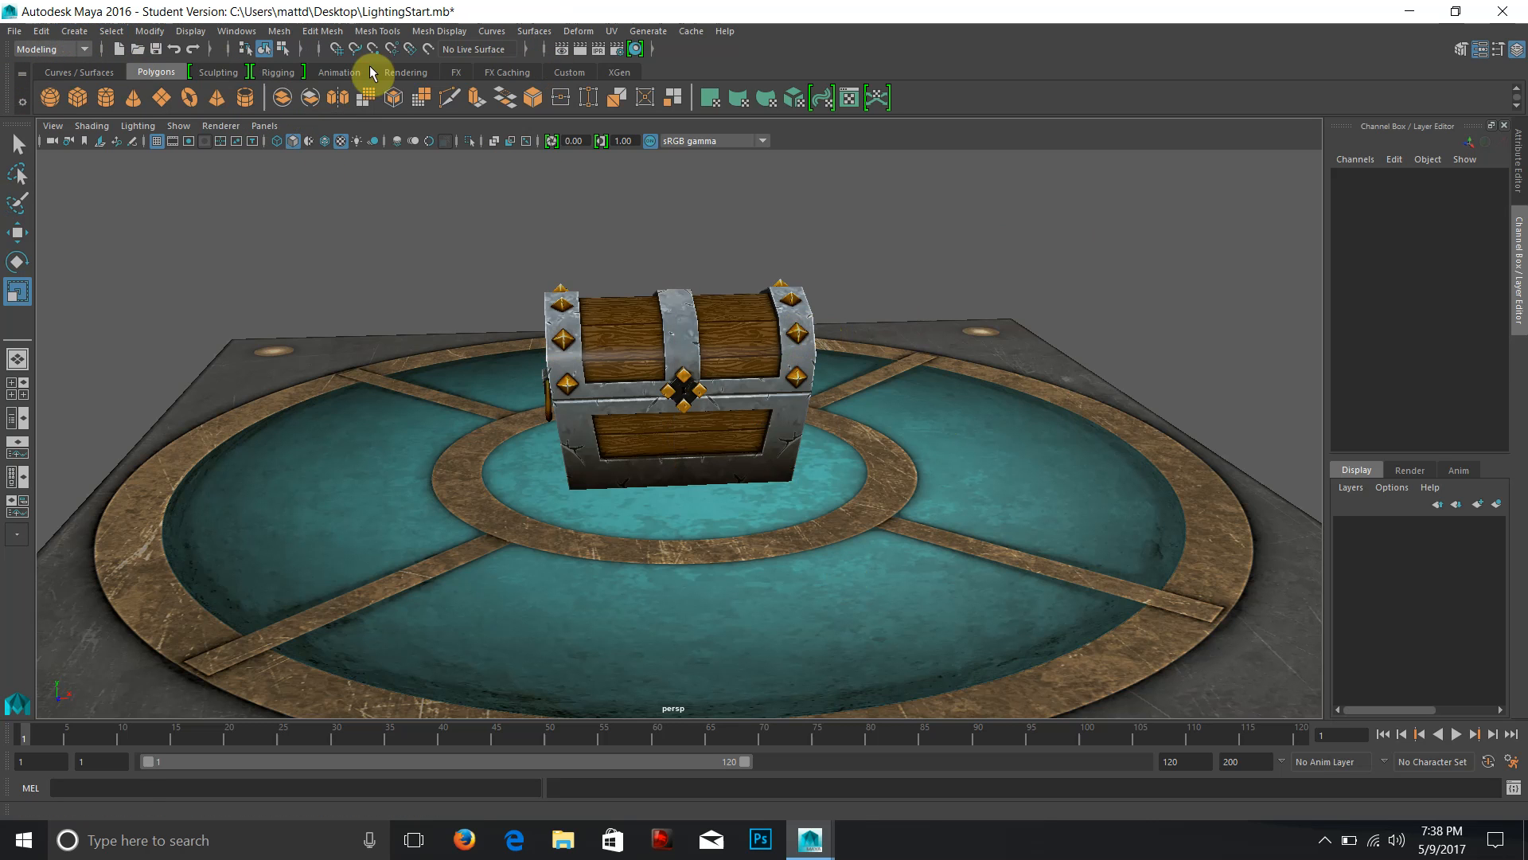
# Turn off Enable Default Light in the Render Options of the Maya Software render settings.
pyautogui.click(618, 49)
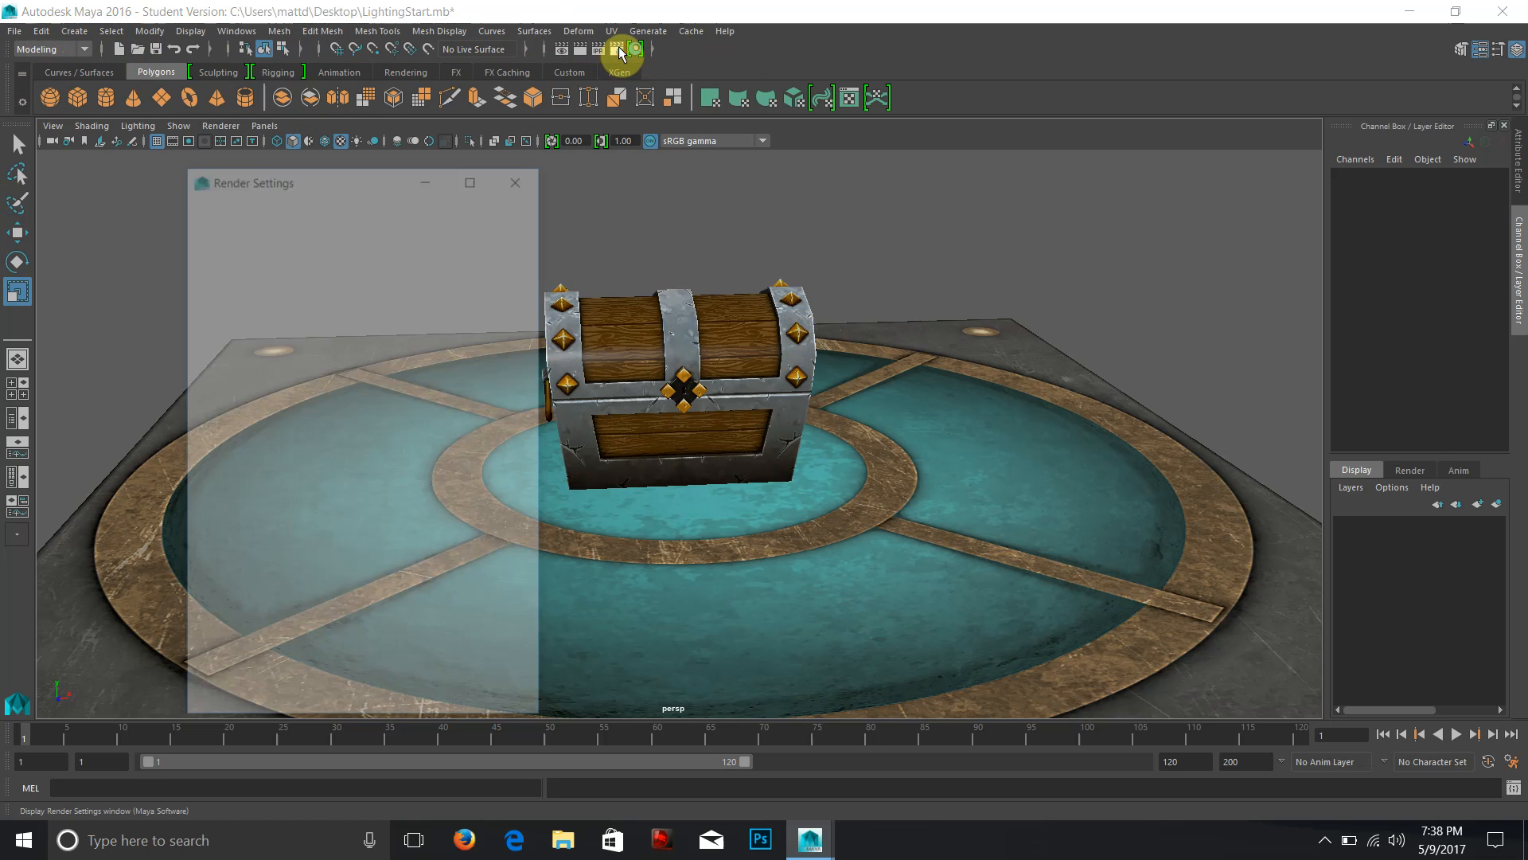
pyautogui.moveTo(341, 176); pyautogui.dragTo(1084, 97)
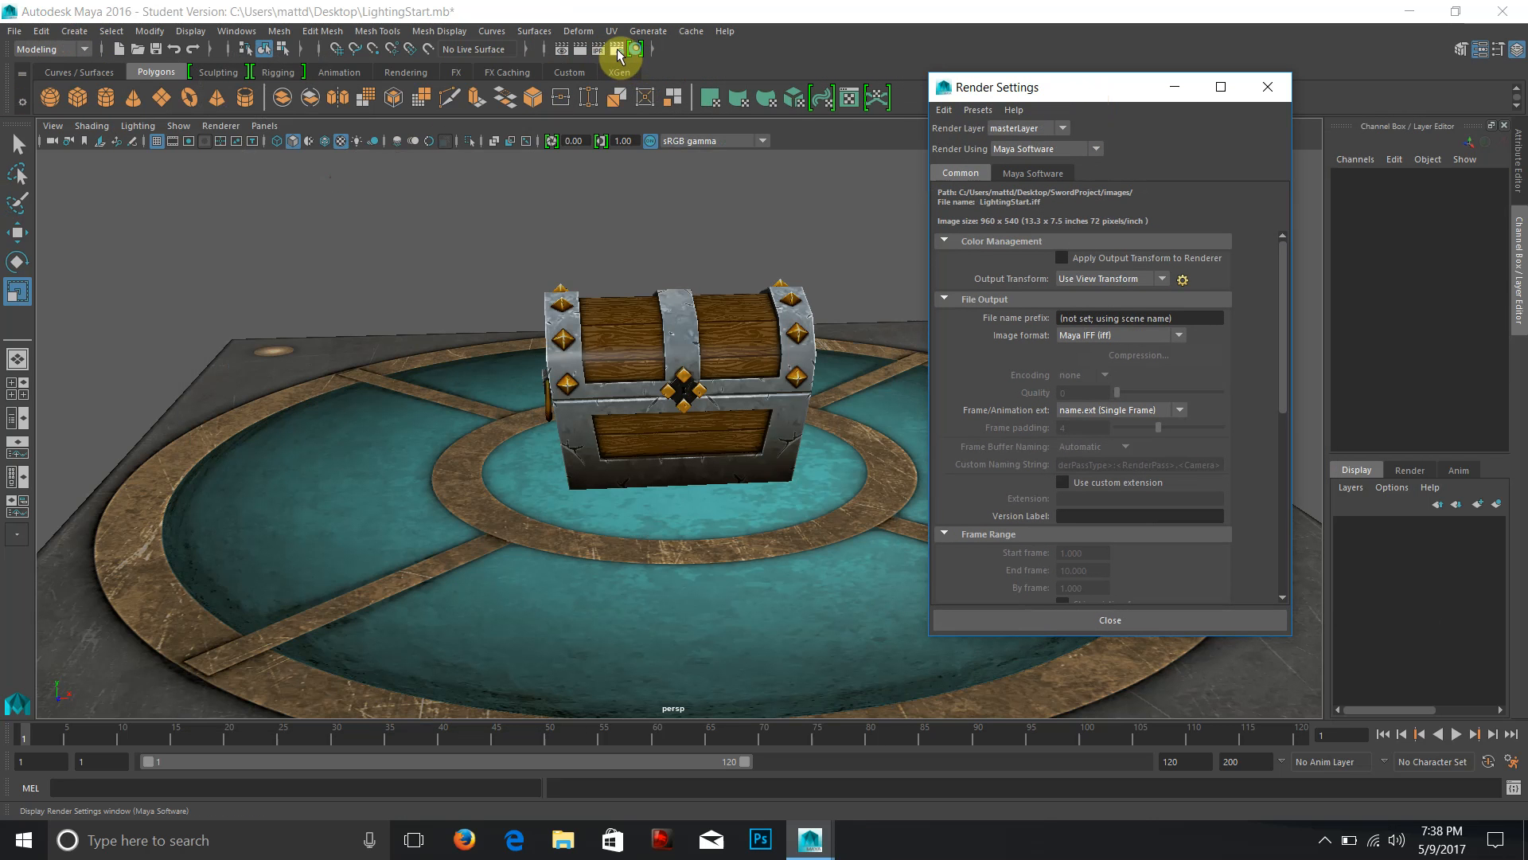
pyautogui.moveTo(1139, 641); pyautogui.dragTo(1150, 756)
pyautogui.scroll(-5, 1200, 613)
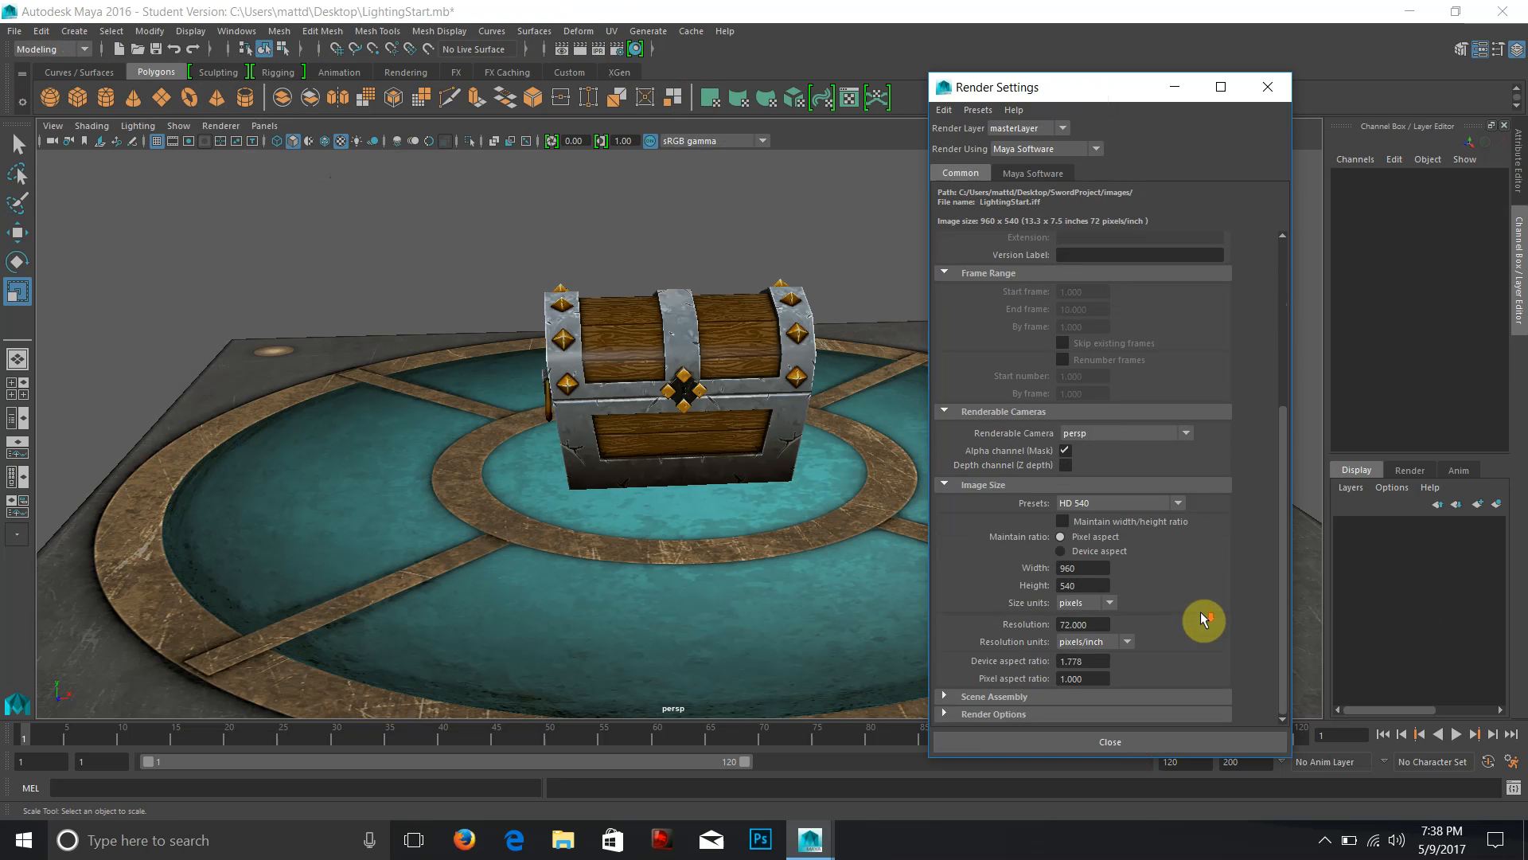
pyautogui.click(1001, 714)
pyautogui.scroll(-3, 1077, 702)
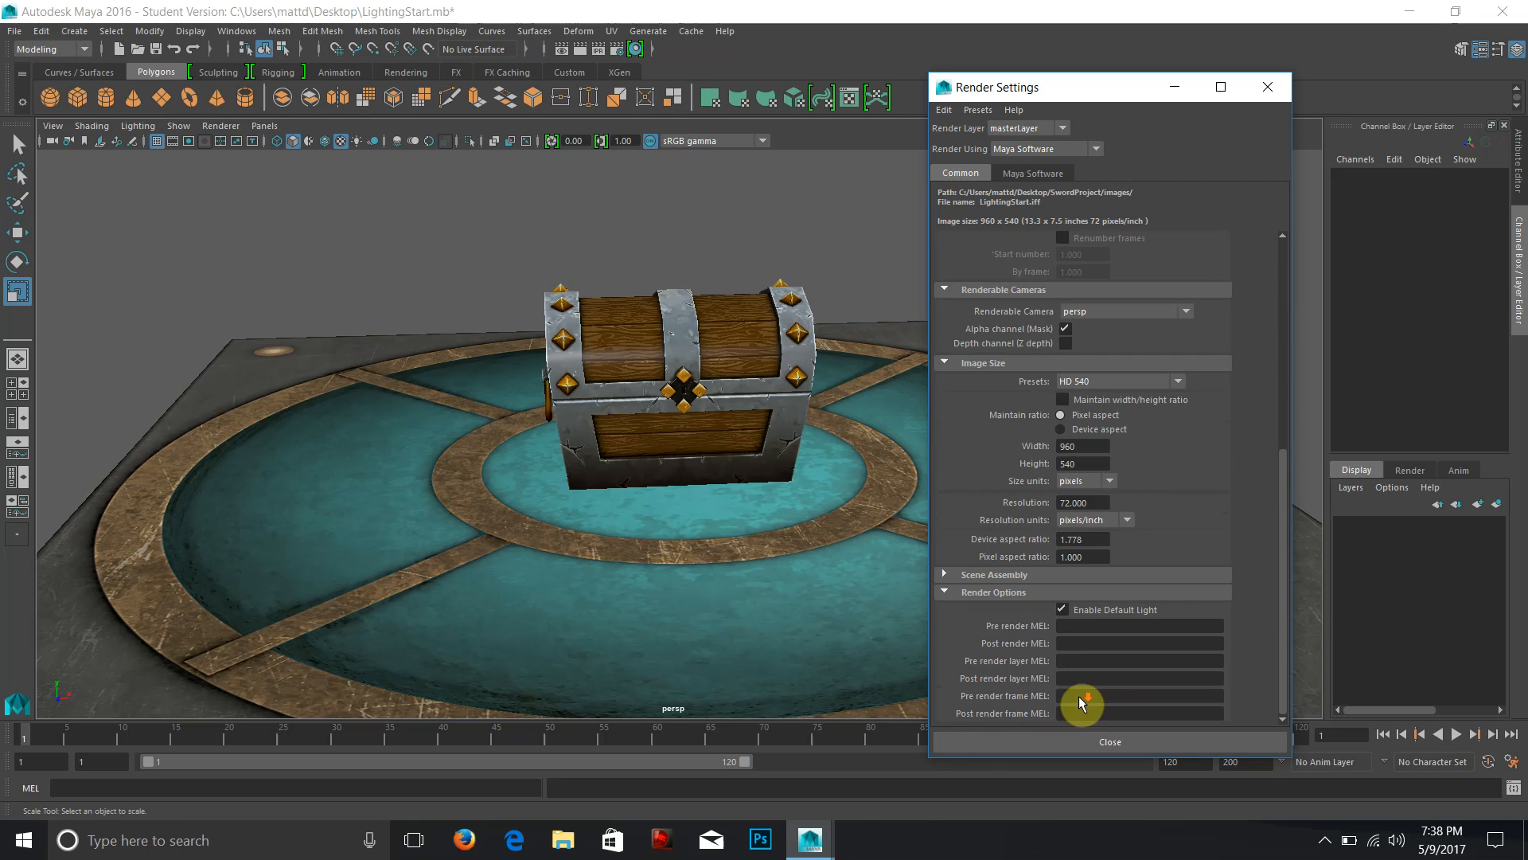
pyautogui.click(1062, 609)
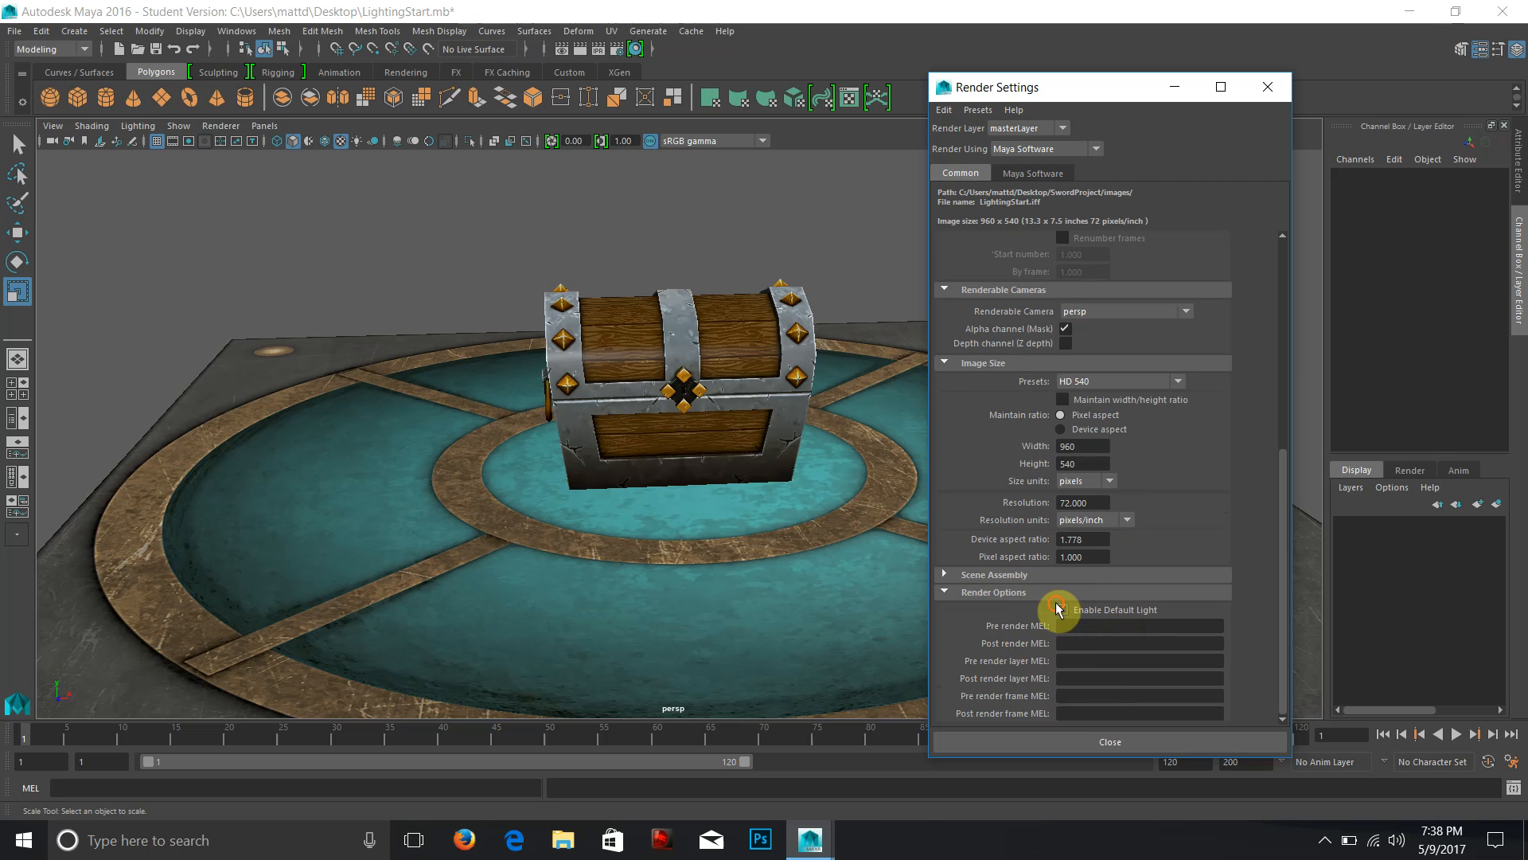
pyautogui.click(1098, 742)
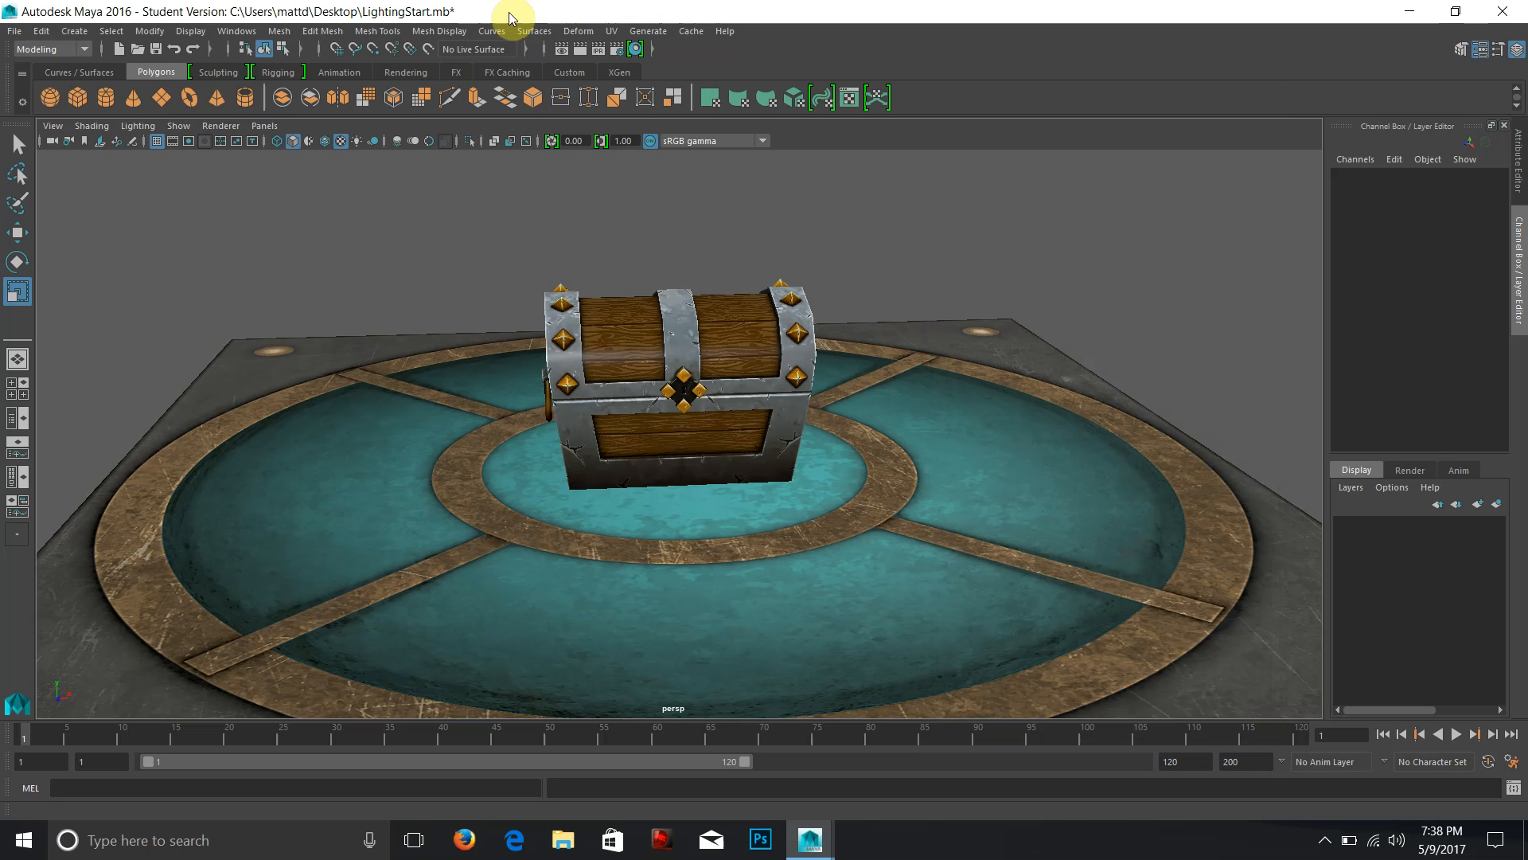
# Test-render the persp view without the default light and bring up the floor plane's blinn2 material attributes.
pyautogui.click(582, 46)
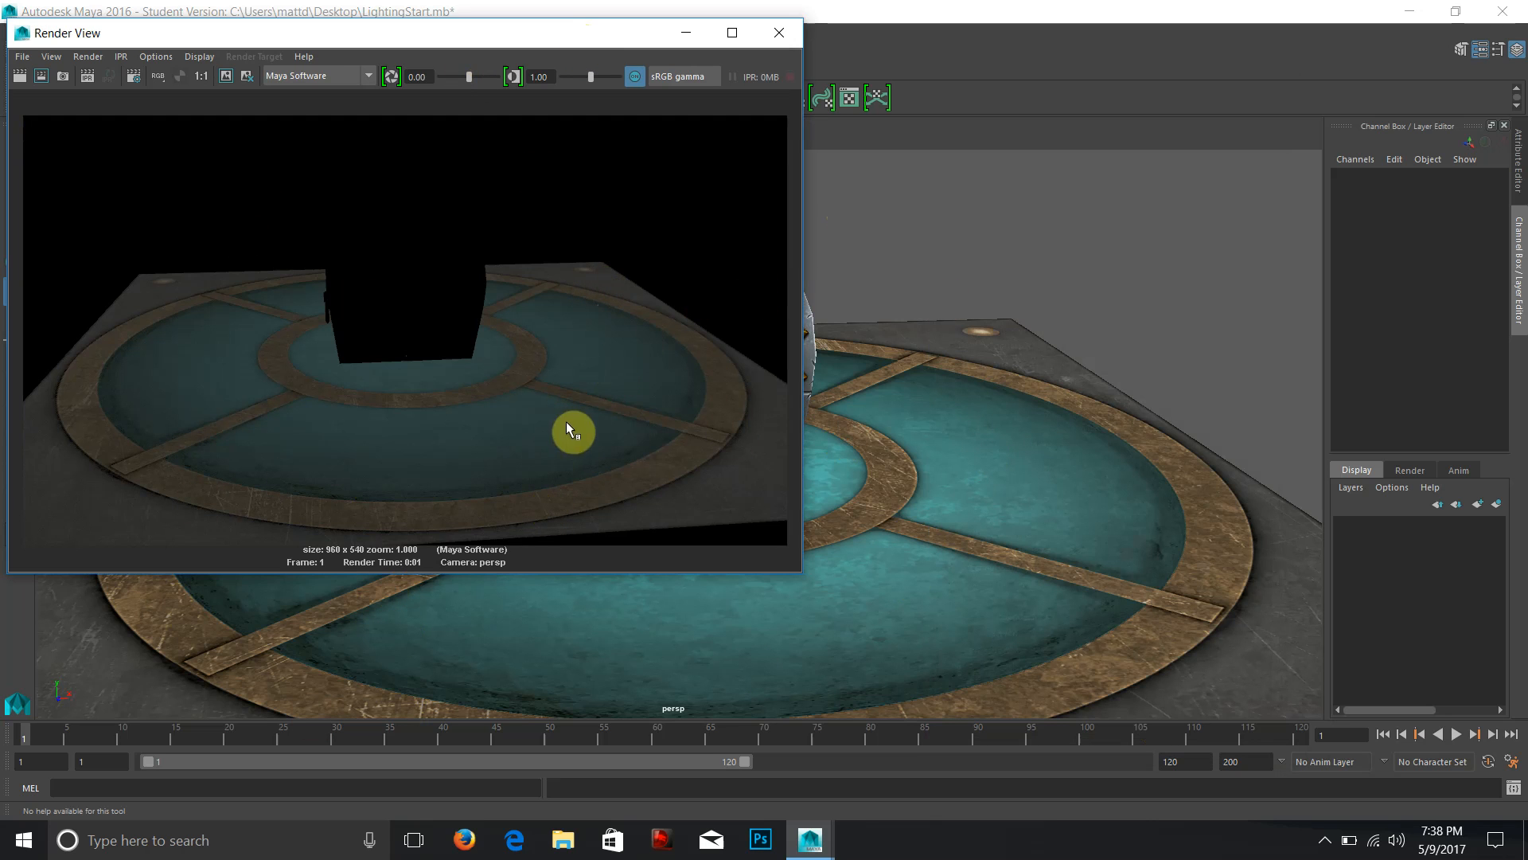
pyautogui.click(788, 31)
pyautogui.click(546, 468)
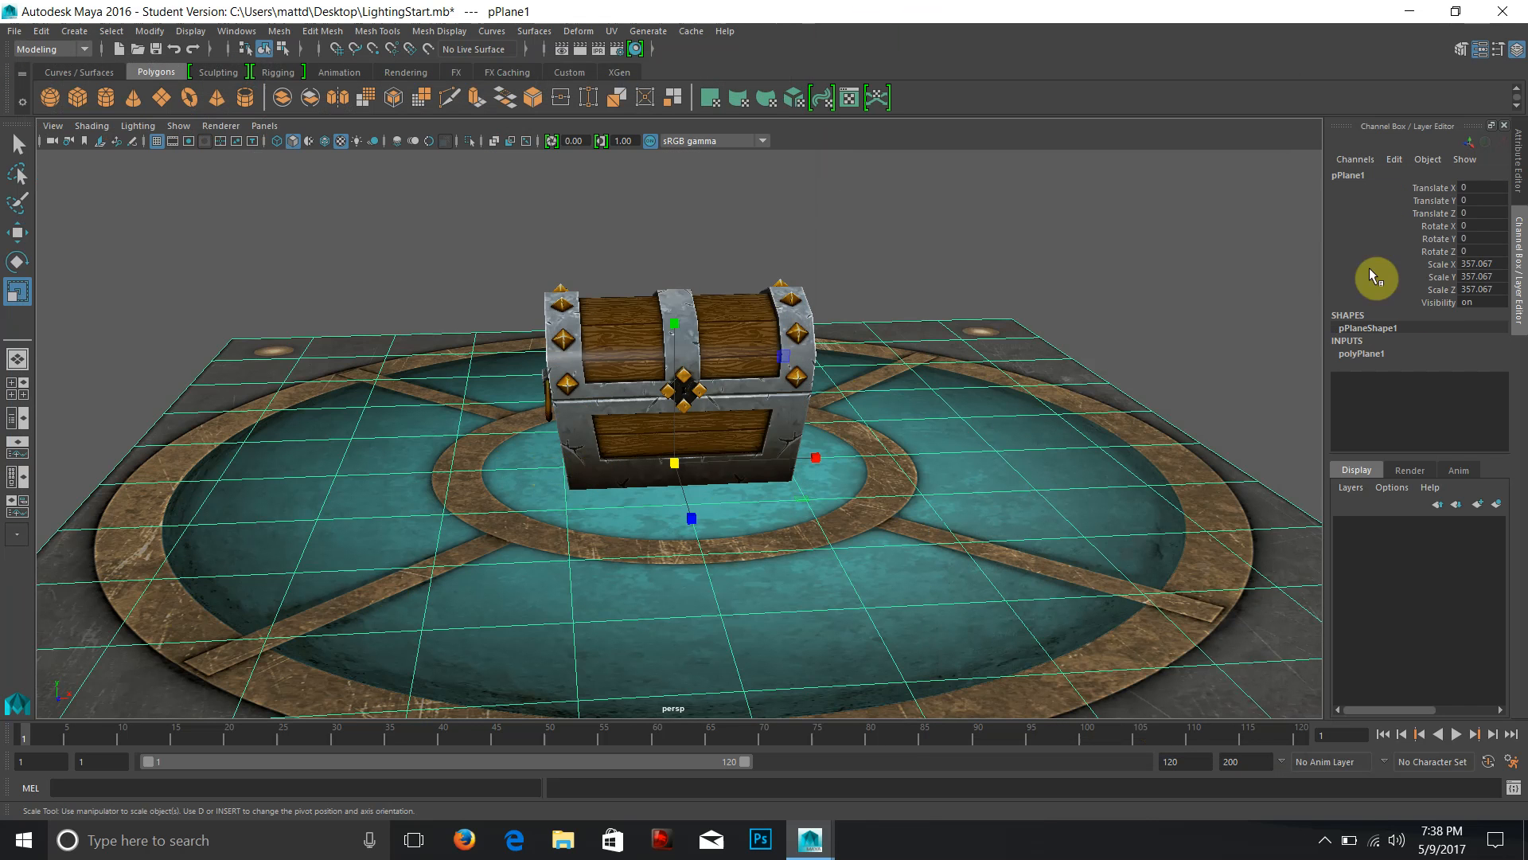
pyautogui.click(1516, 159)
pyautogui.click(1421, 174)
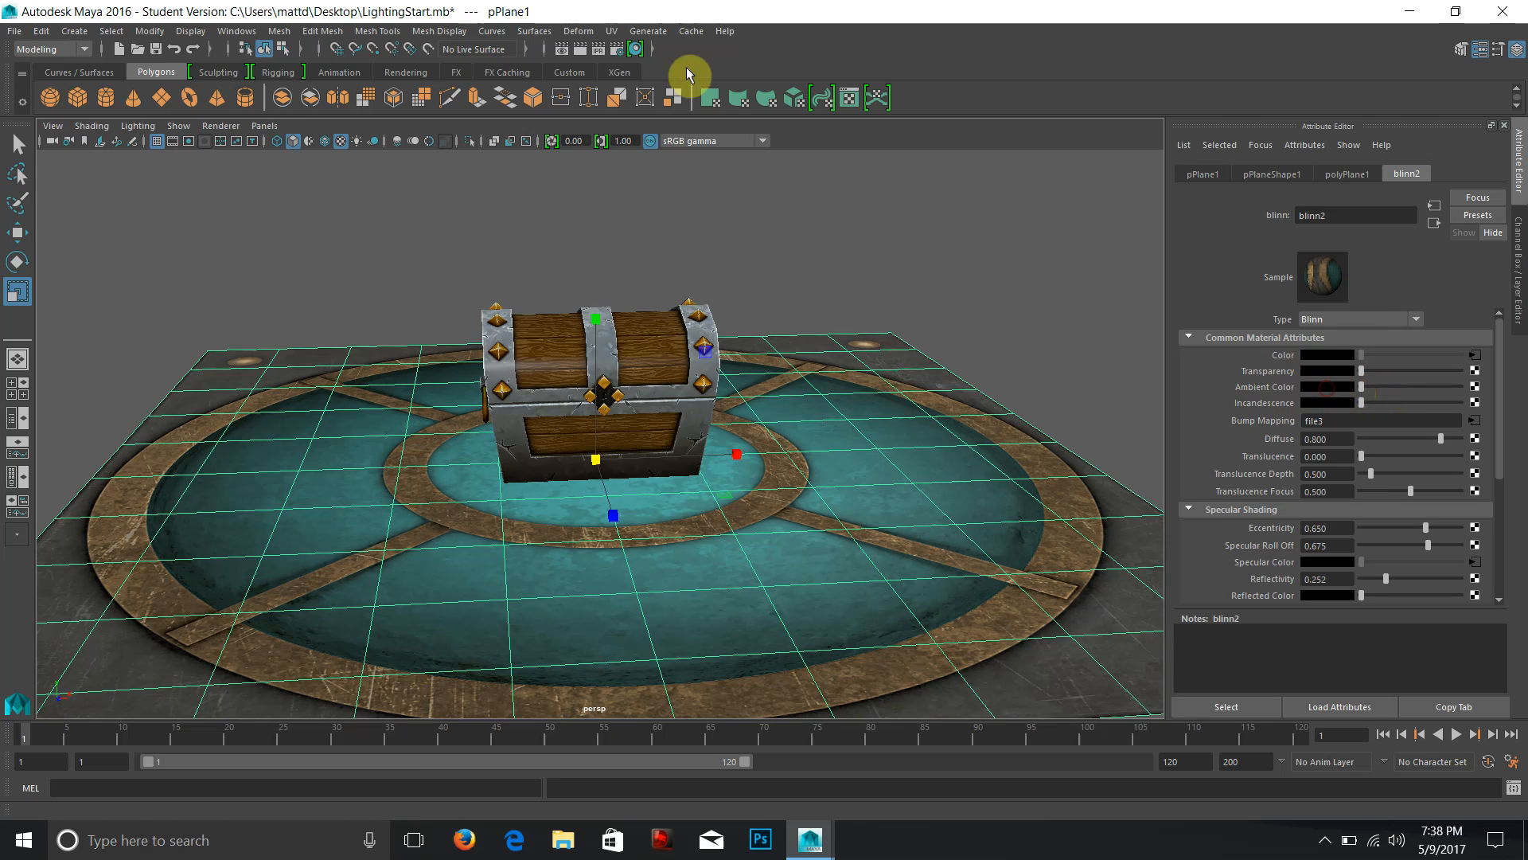
# Render the current frame again, inspect its alpha and RGB channels, and close the render.
pyautogui.click(585, 49)
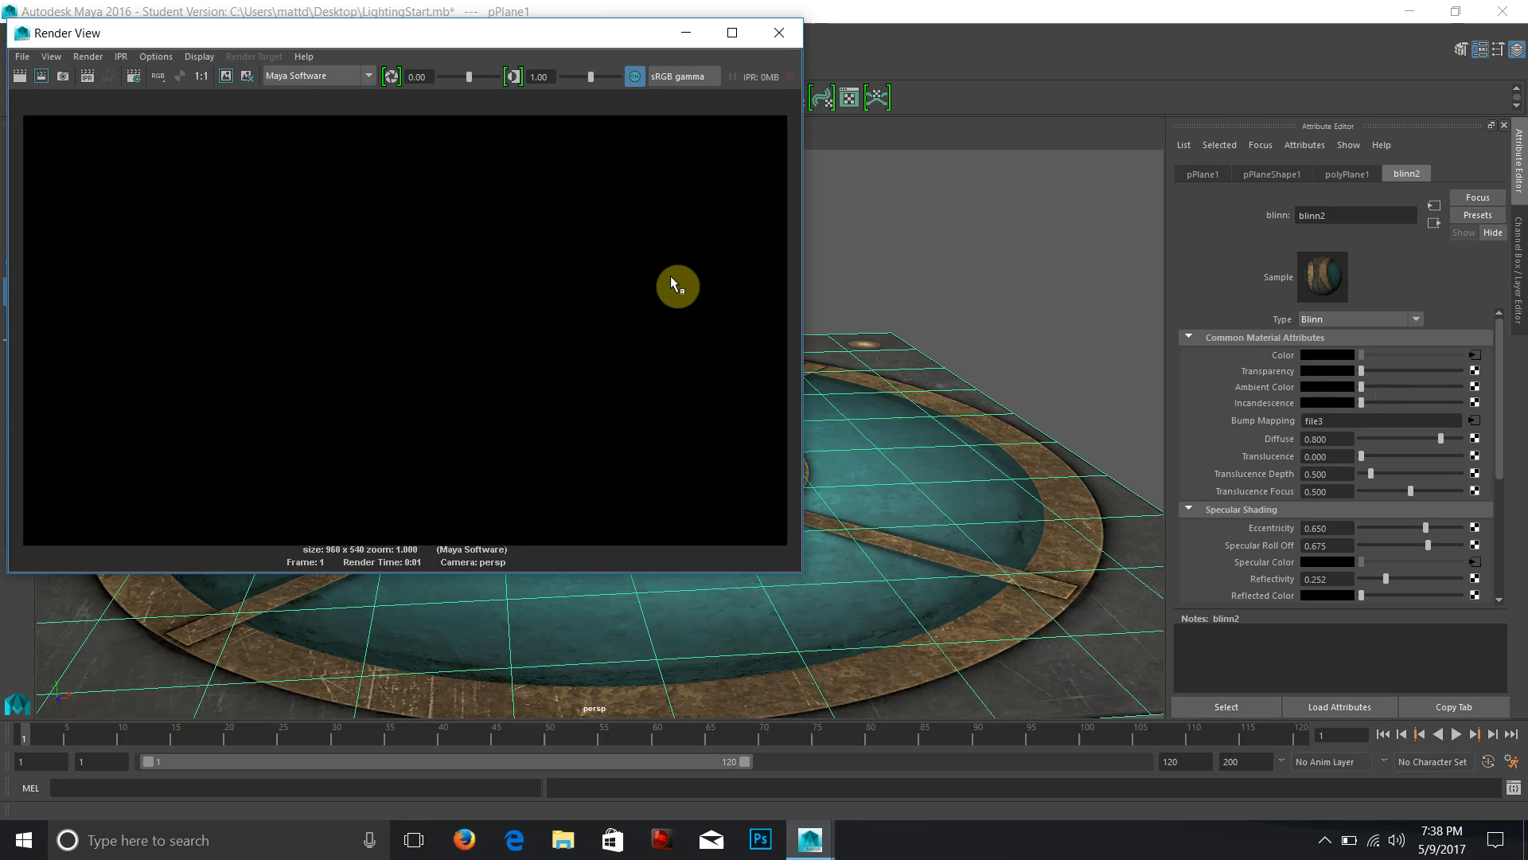
pyautogui.click(180, 76)
pyautogui.click(158, 76)
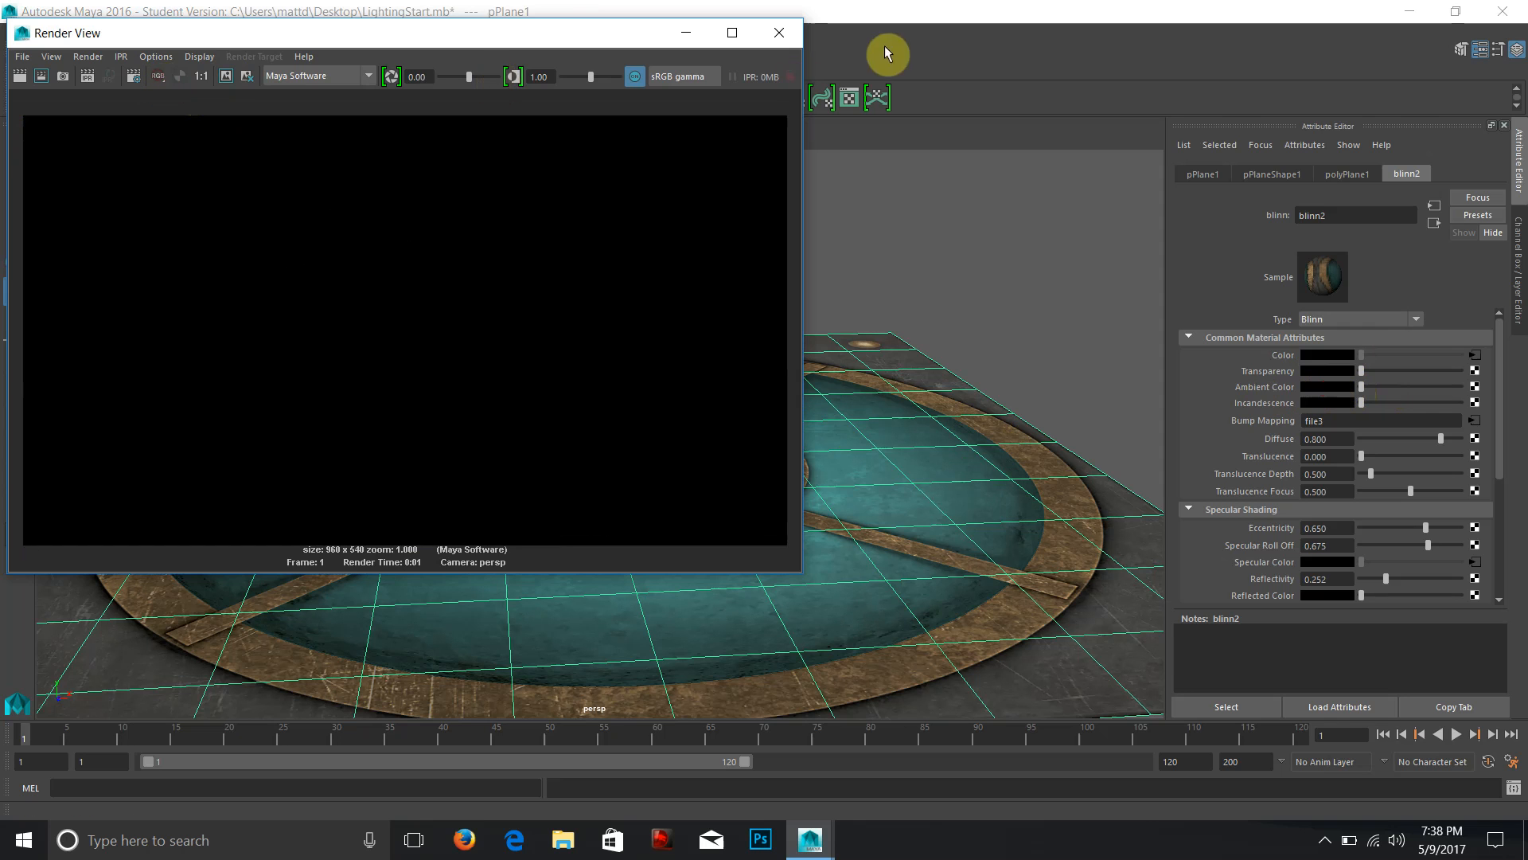
pyautogui.click(779, 33)
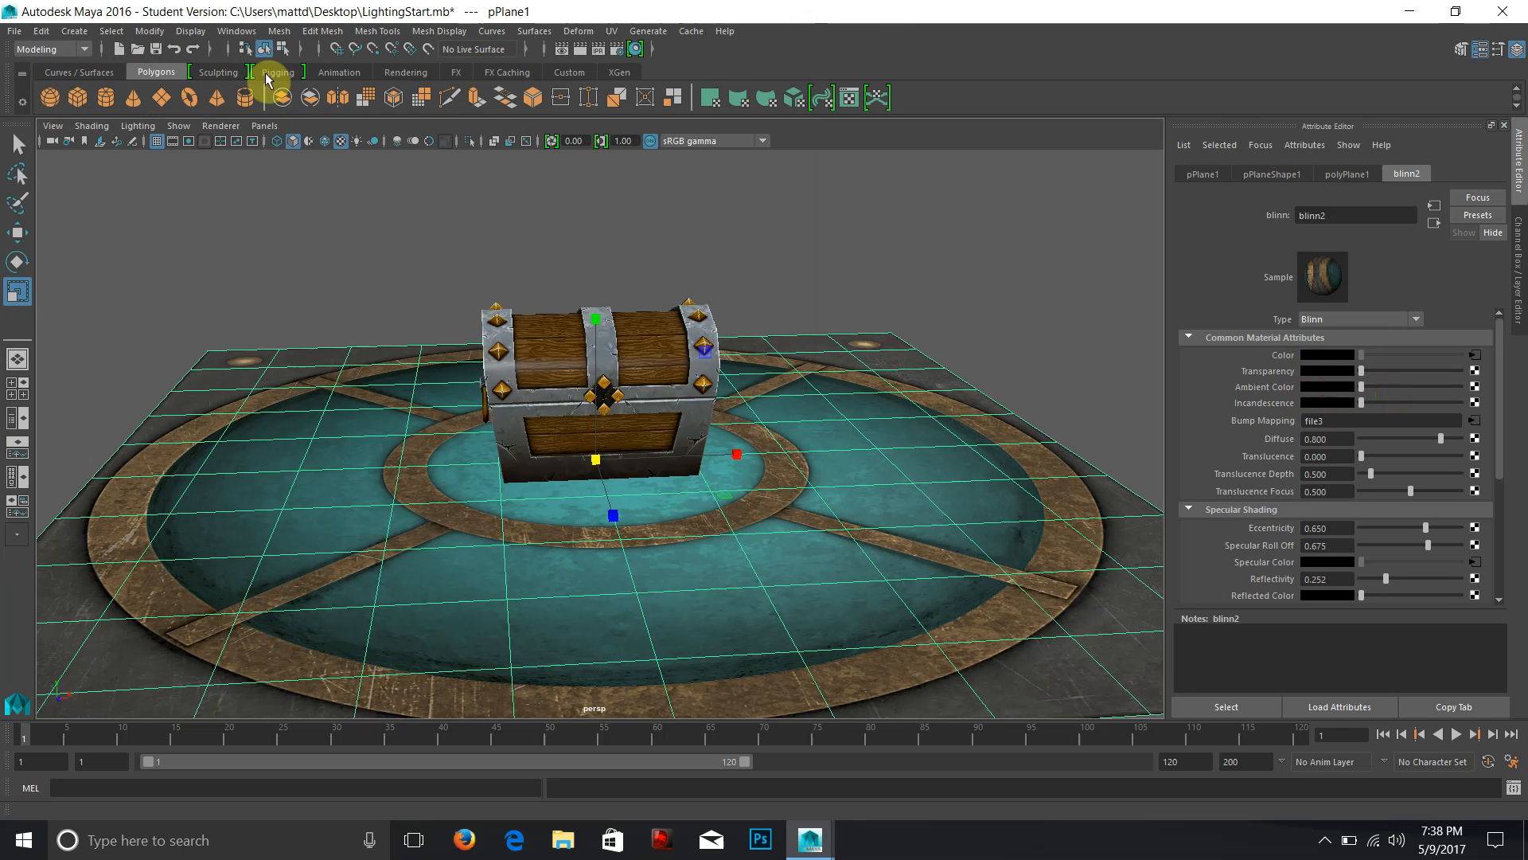
# Create a directional light and scale its icon up so it is easy to see beside the chest.
pyautogui.click(73, 32)
pyautogui.moveTo(116, 118)
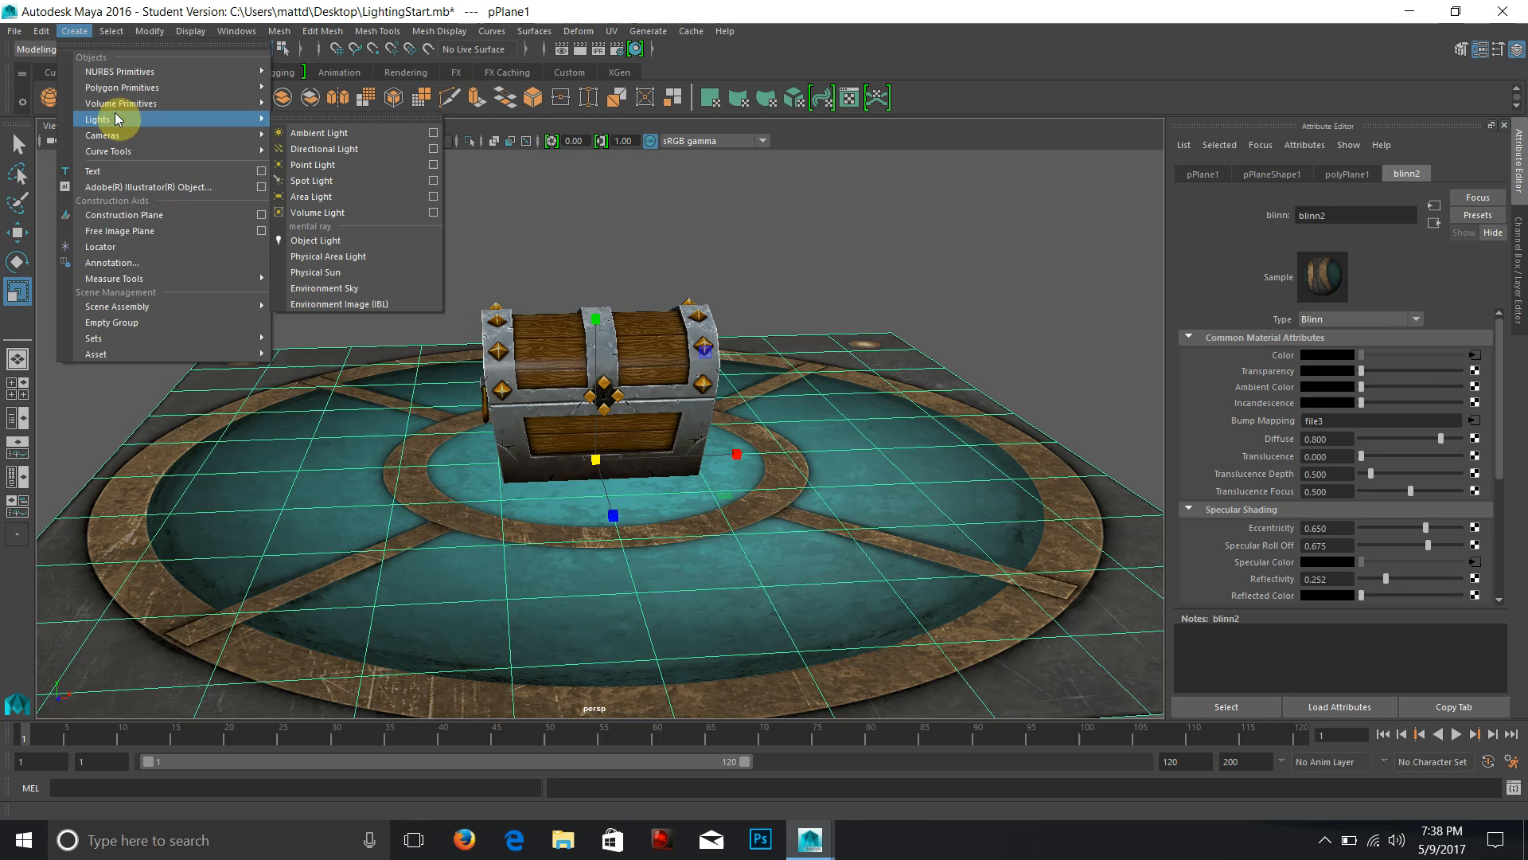
pyautogui.click(315, 150)
pyautogui.moveTo(596, 459); pyautogui.dragTo(776, 462)
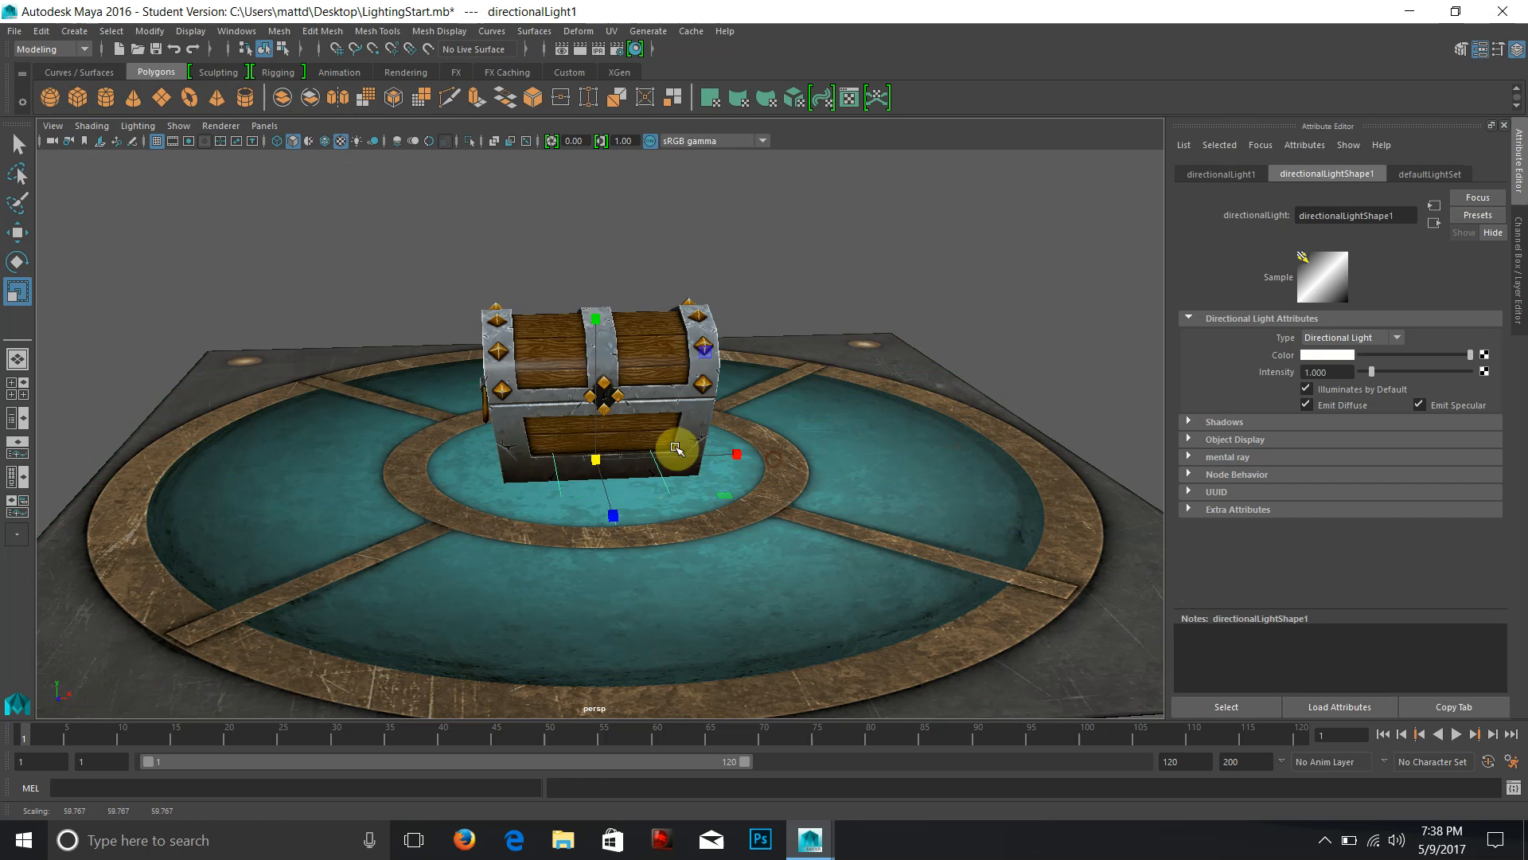
# Raise the directional light above the chest, turn it, and move it far out to one side along X.
pyautogui.press('w')
pyautogui.moveTo(595, 368); pyautogui.dragTo(614, 130)
pyautogui.press('e')
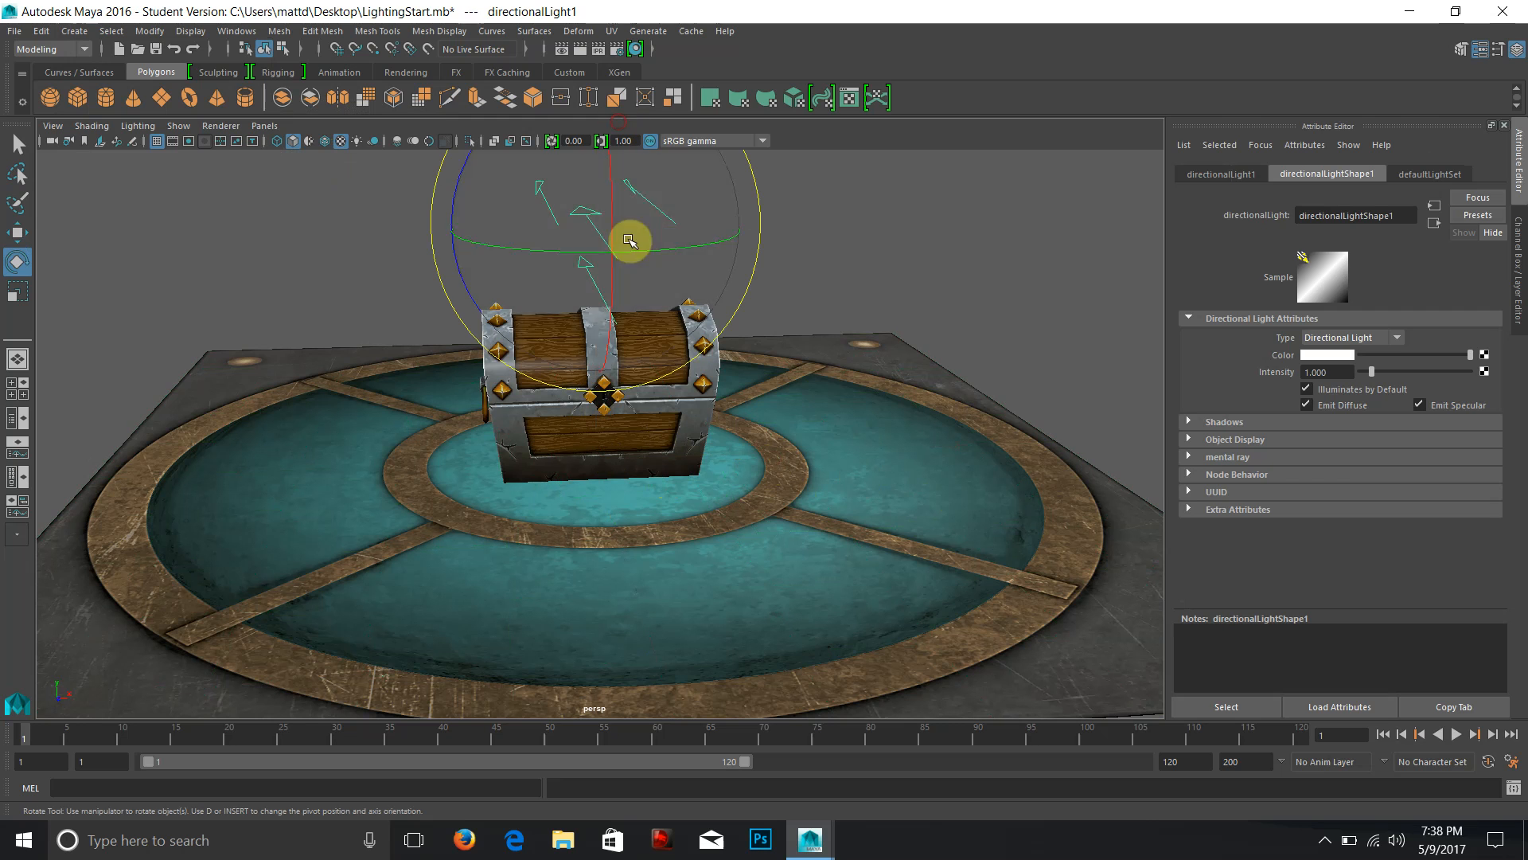
pyautogui.moveTo(657, 255); pyautogui.dragTo(526, 183)
pyautogui.press('w')
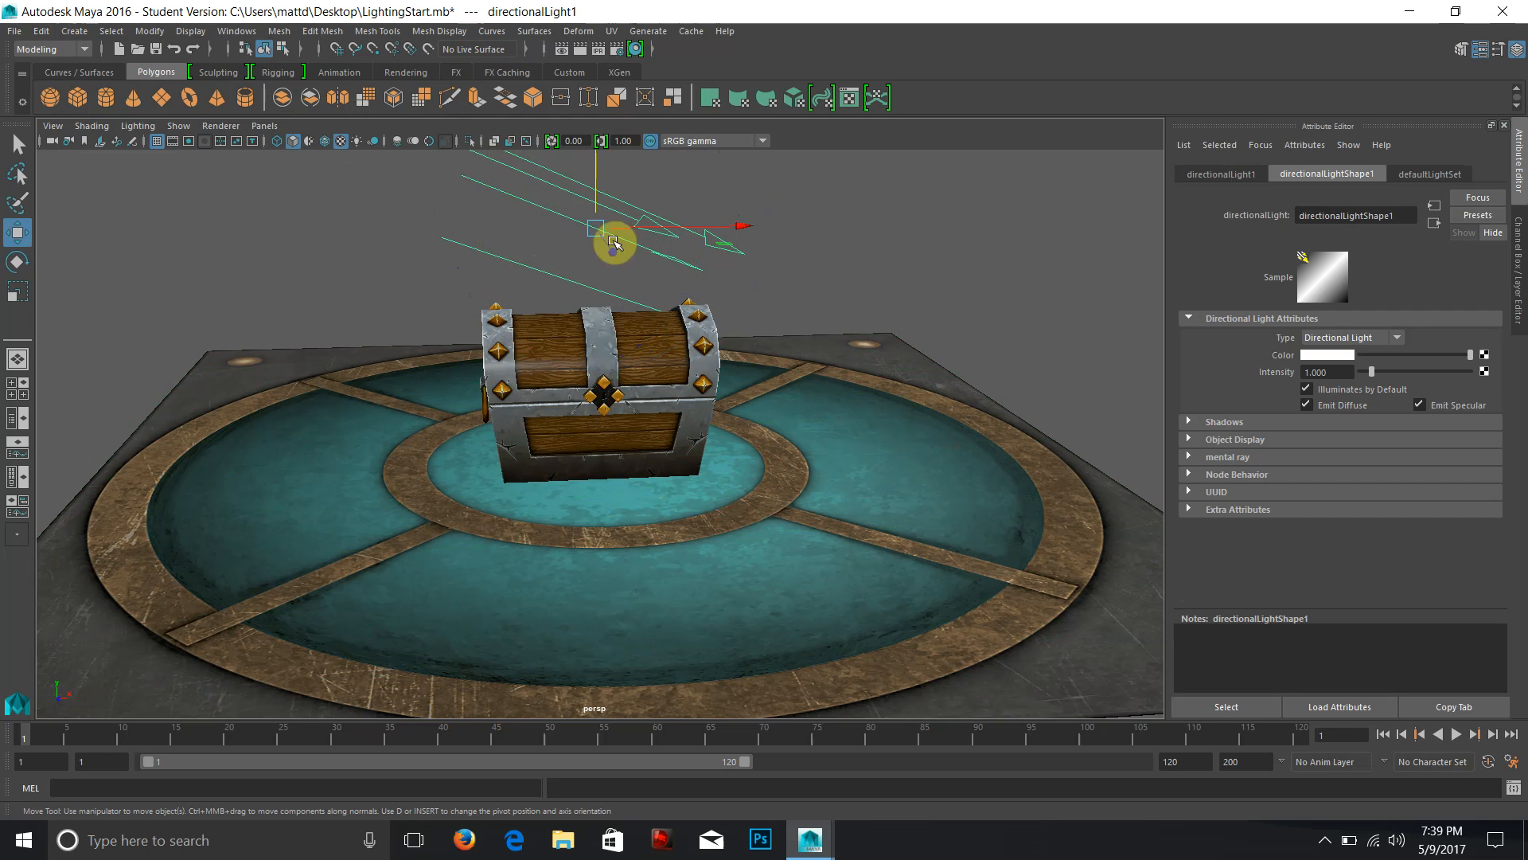
pyautogui.moveTo(691, 228); pyautogui.dragTo(11, 342)
# Rotate the directional light so its rays angle down towards the chest.
pyautogui.scroll(-6, 597, 352)
pyautogui.keyDown('alt'); pyautogui.moveTo(597, 352); pyautogui.dragTo(713, 334); pyautogui.keyUp('alt')
pyautogui.press('e')
pyautogui.moveTo(862, 363); pyautogui.dragTo(692, 331)
pyautogui.moveTo(761, 390); pyautogui.dragTo(885, 375)
# Use the light's target manipulator to aim it at the base of the chest and shift its origin behind the chest.
pyautogui.press('t')
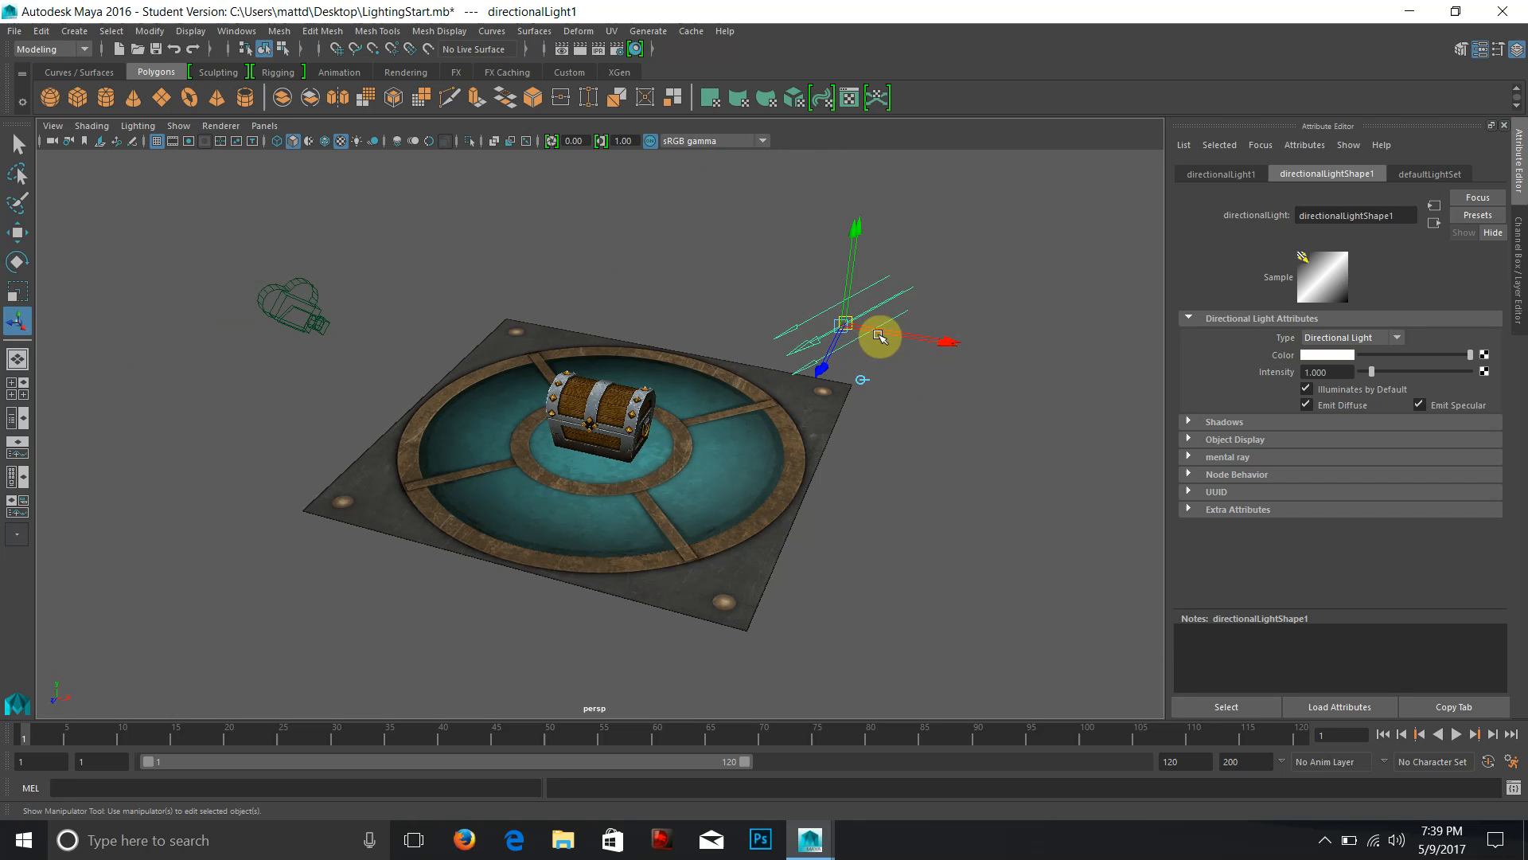
pyautogui.moveTo(796, 355); pyautogui.dragTo(629, 449)
pyautogui.moveTo(879, 489); pyautogui.dragTo(565, 450)
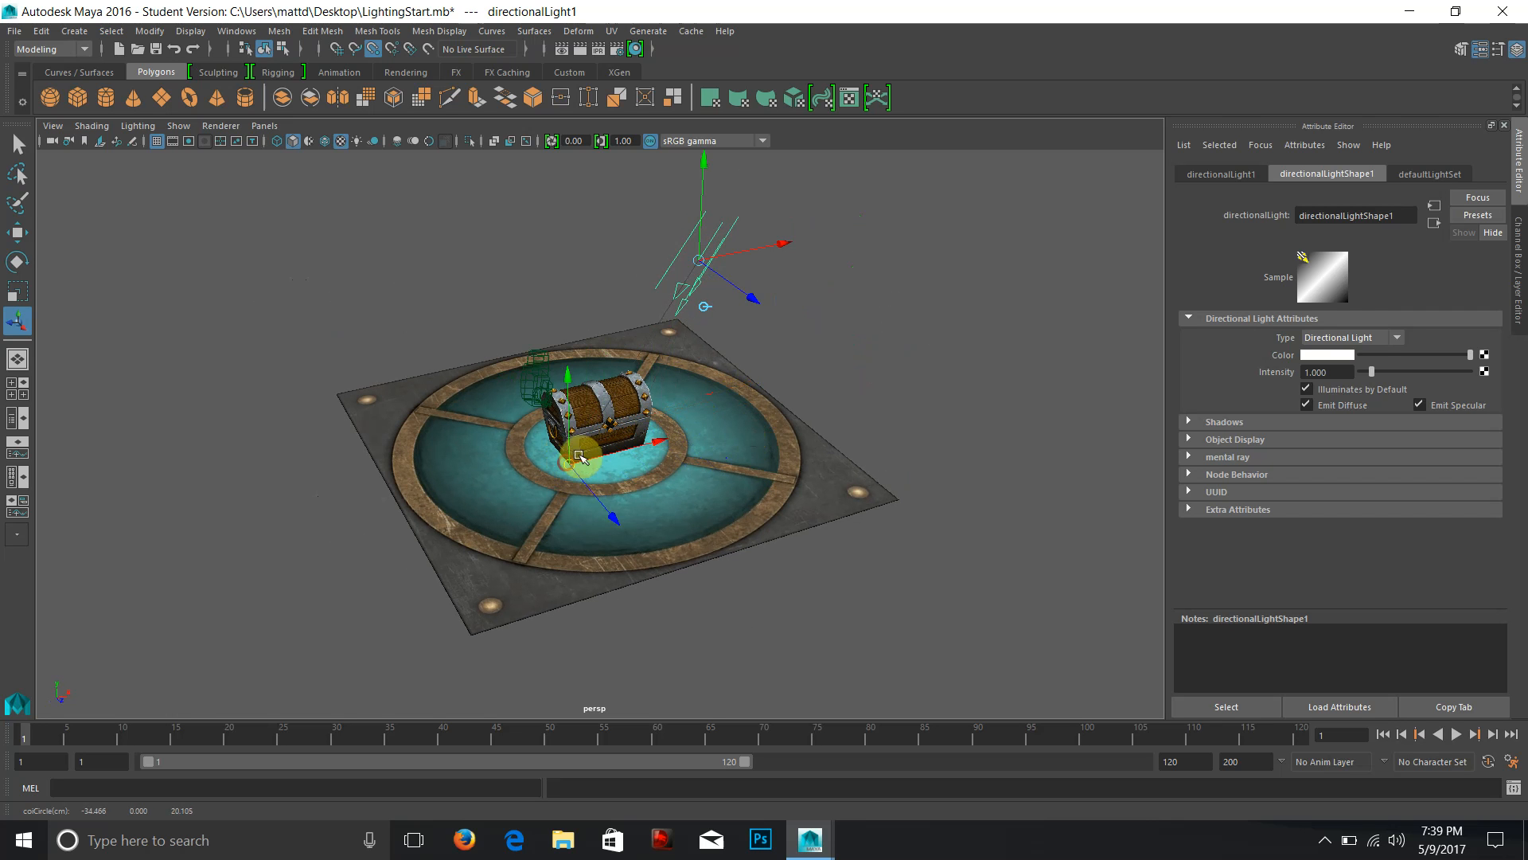
pyautogui.keyDown('alt'); pyautogui.moveTo(870, 331); pyautogui.dragTo(555, 300); pyautogui.keyUp('alt')
pyautogui.moveTo(579, 410); pyautogui.dragTo(603, 412)
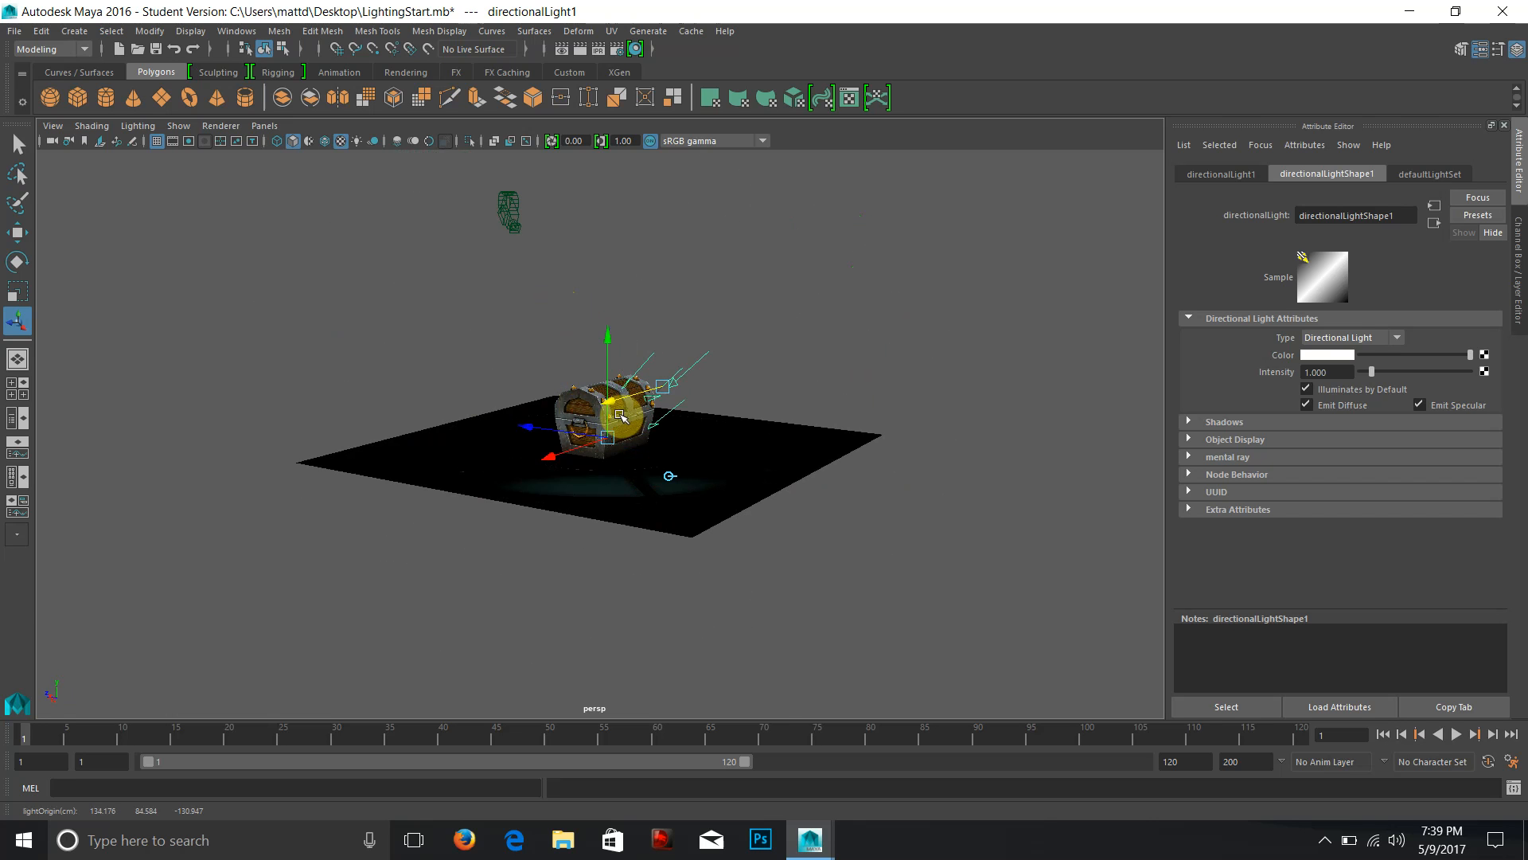
# Look at the chest through camera1 with all scene lights enabled in the viewport.
pyautogui.press('f')
pyautogui.press('r')
pyautogui.press('e')
pyautogui.moveTo(642, 353)
pyautogui.mouseDown()
pyautogui.moveTo(618, 338)
pyautogui.moveTo(593, 424)
pyautogui.moveTo(768, 409)
pyautogui.moveTo(1040, 331)
pyautogui.moveTo(608, 502)
pyautogui.moveTo(643, 495)
pyautogui.mouseUp()
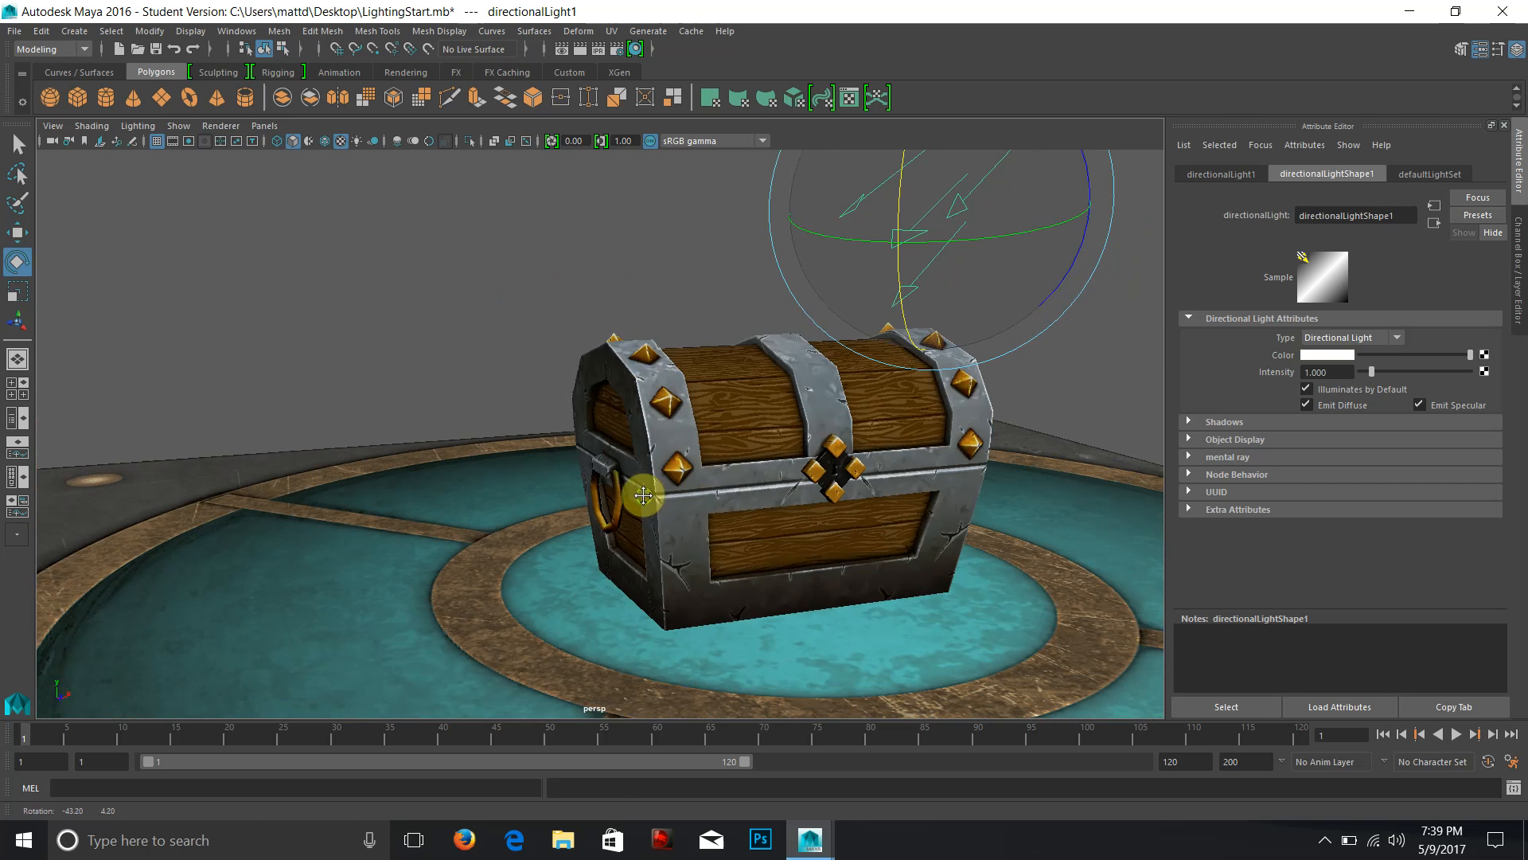
pyautogui.scroll(-5, 449, 411)
pyautogui.click(258, 131)
pyautogui.moveTo(271, 143)
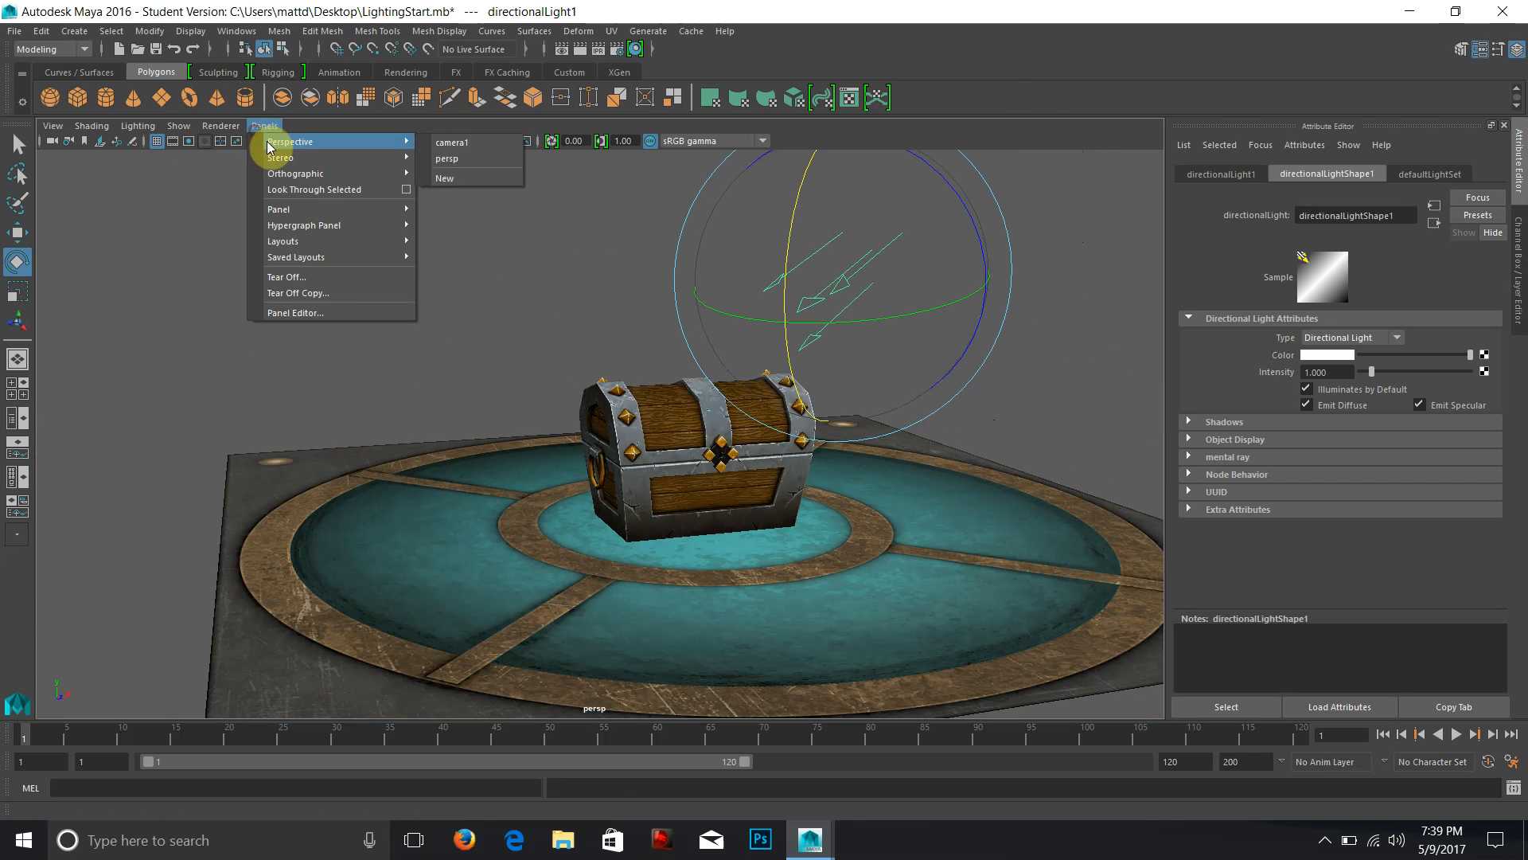
pyautogui.click(446, 144)
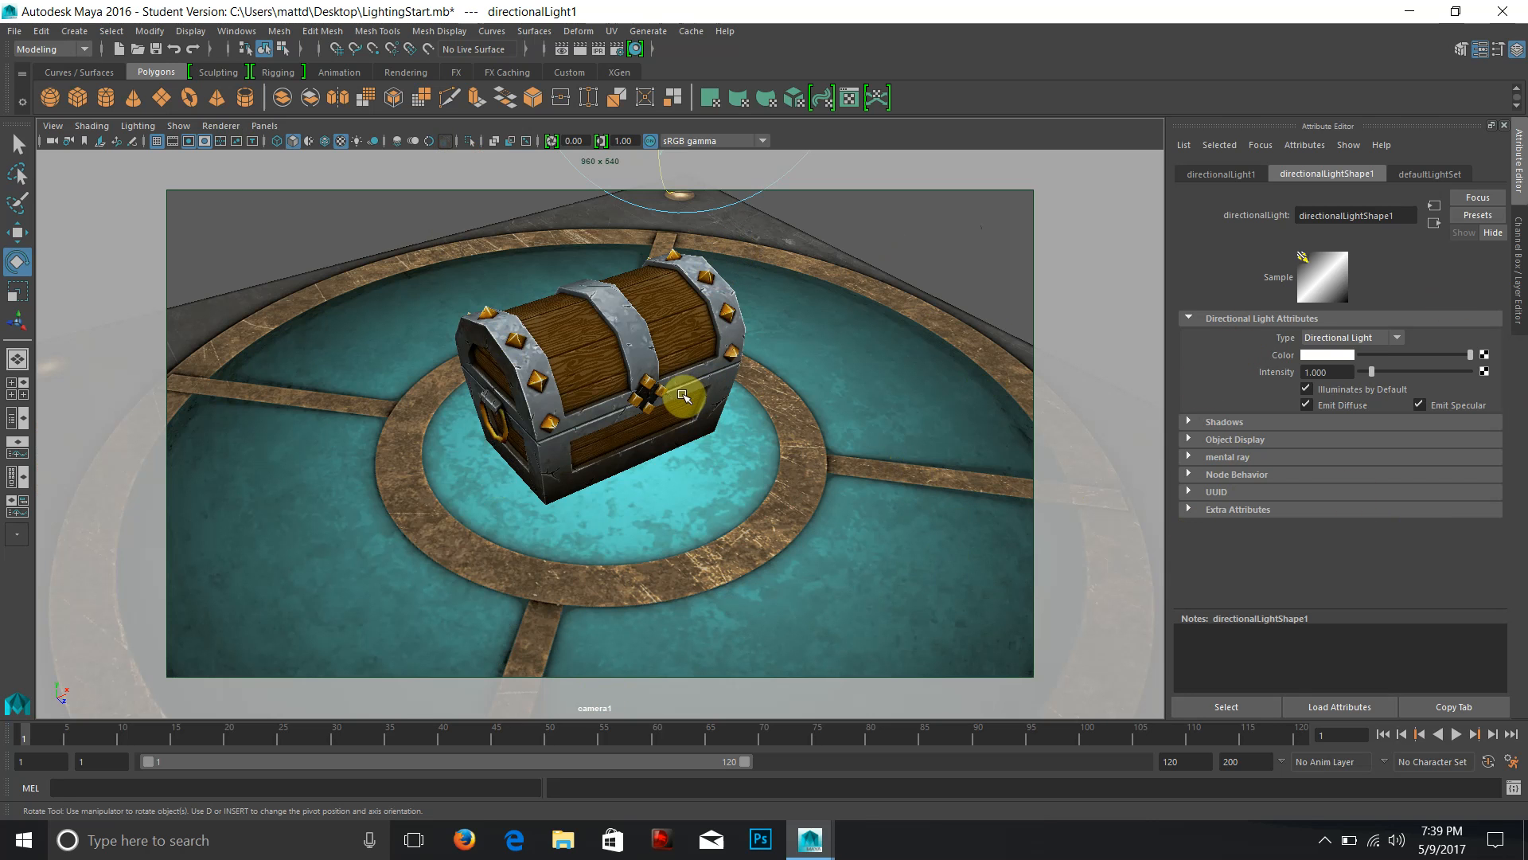
pyautogui.press('7')
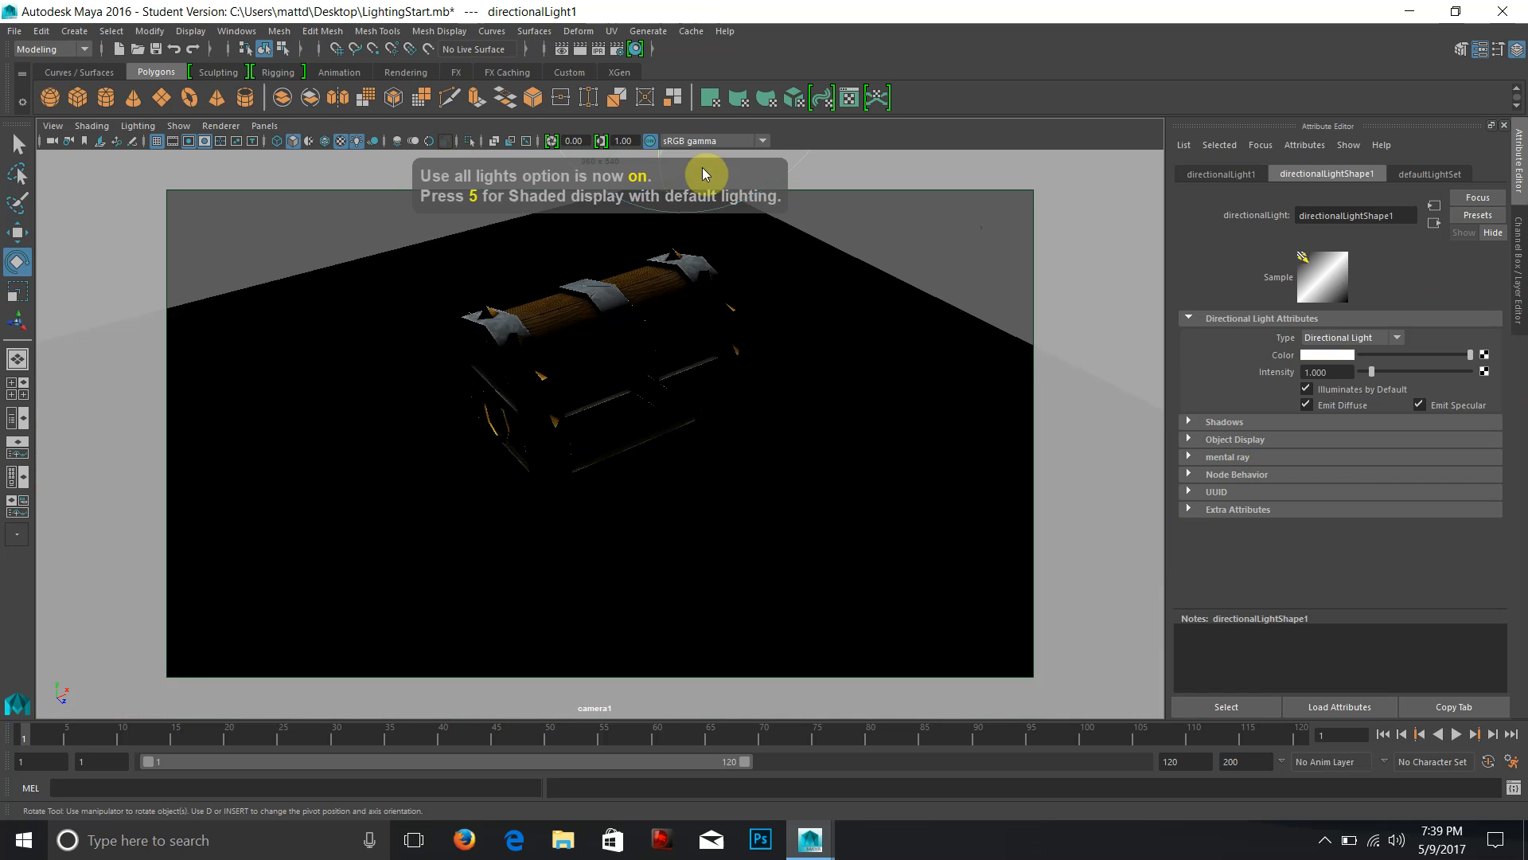
# Return to the persp view and tilt the directional light more steeply downward onto the chest.
pyautogui.click(265, 126)
pyautogui.moveTo(303, 142)
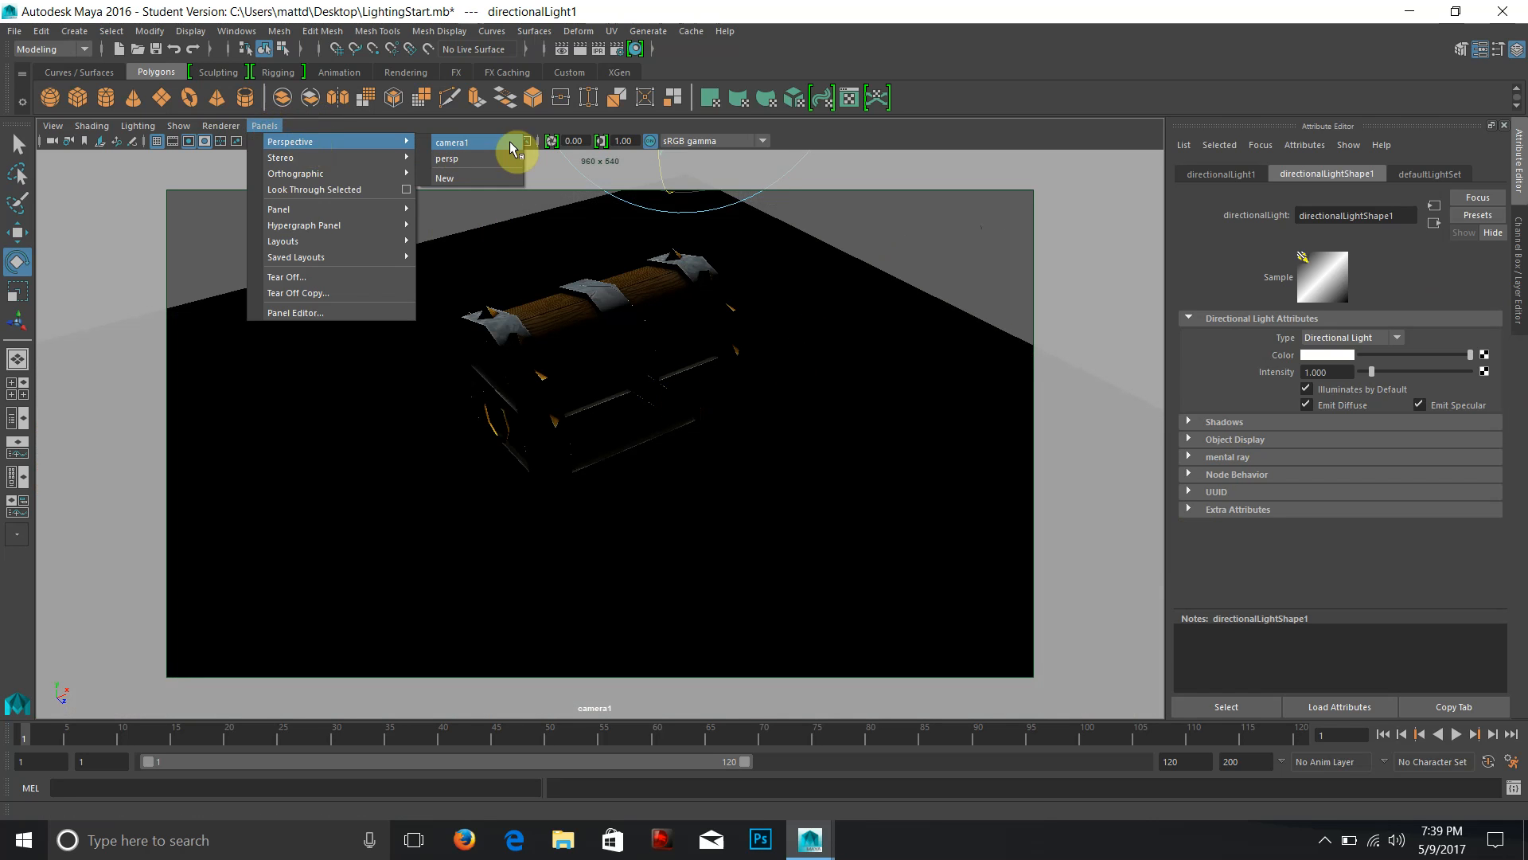
pyautogui.click(488, 151)
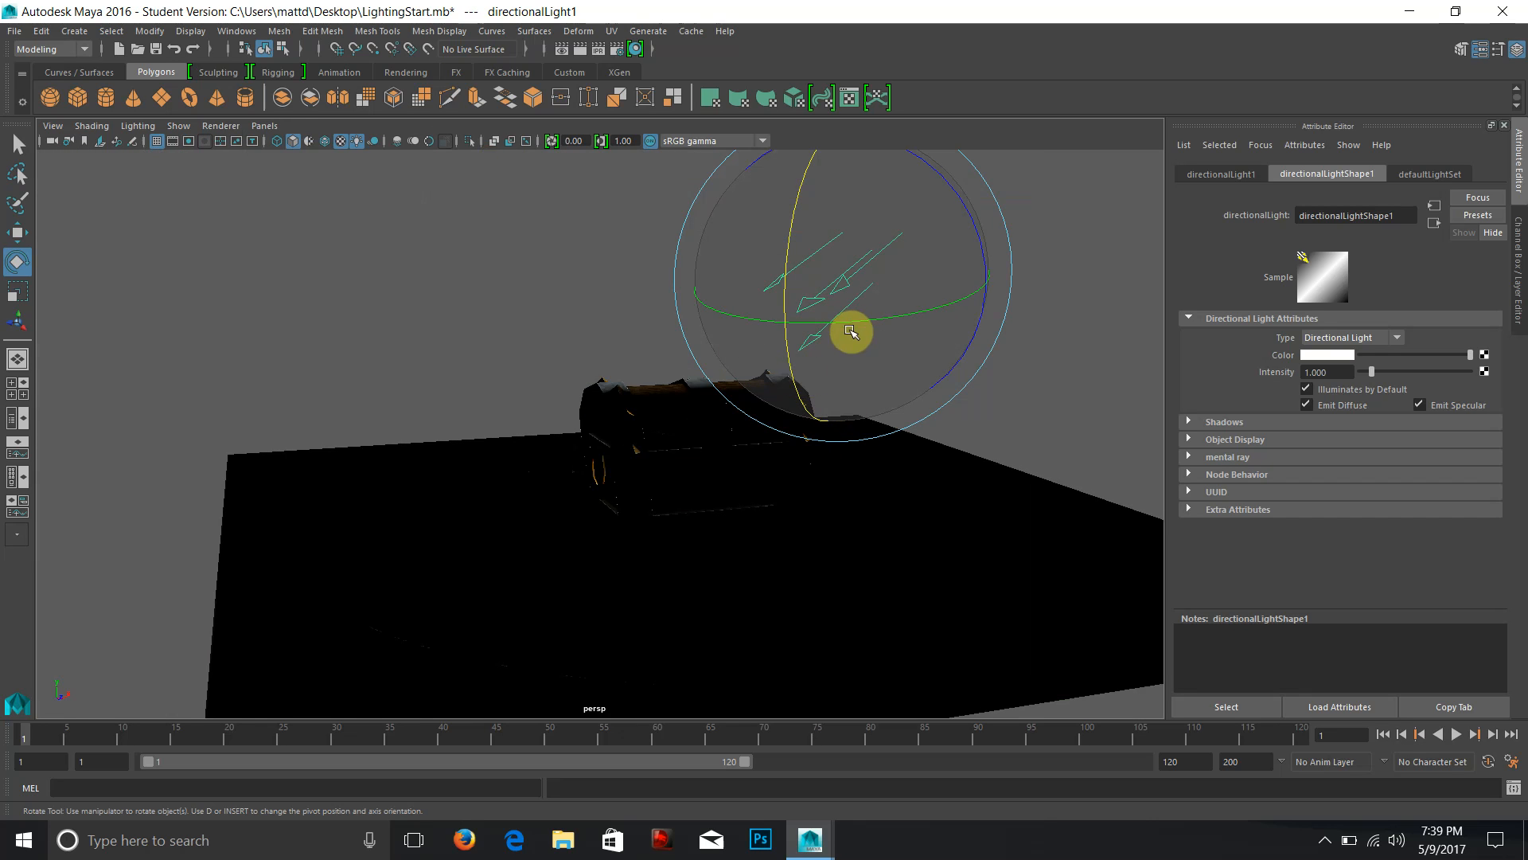
pyautogui.click(263, 127)
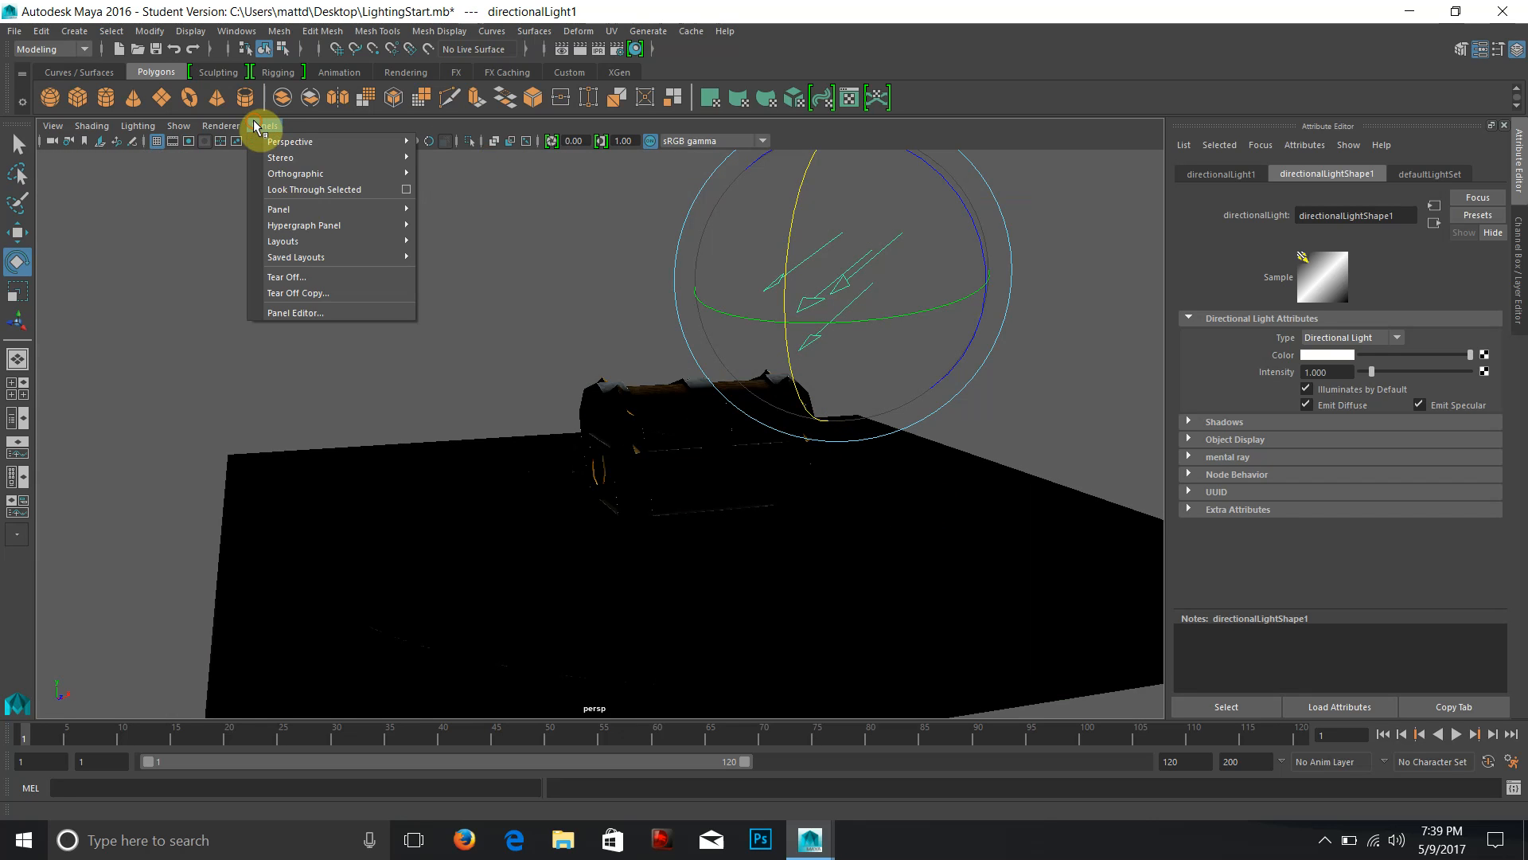
pyautogui.click(257, 119)
pyautogui.moveTo(787, 252); pyautogui.dragTo(780, 287)
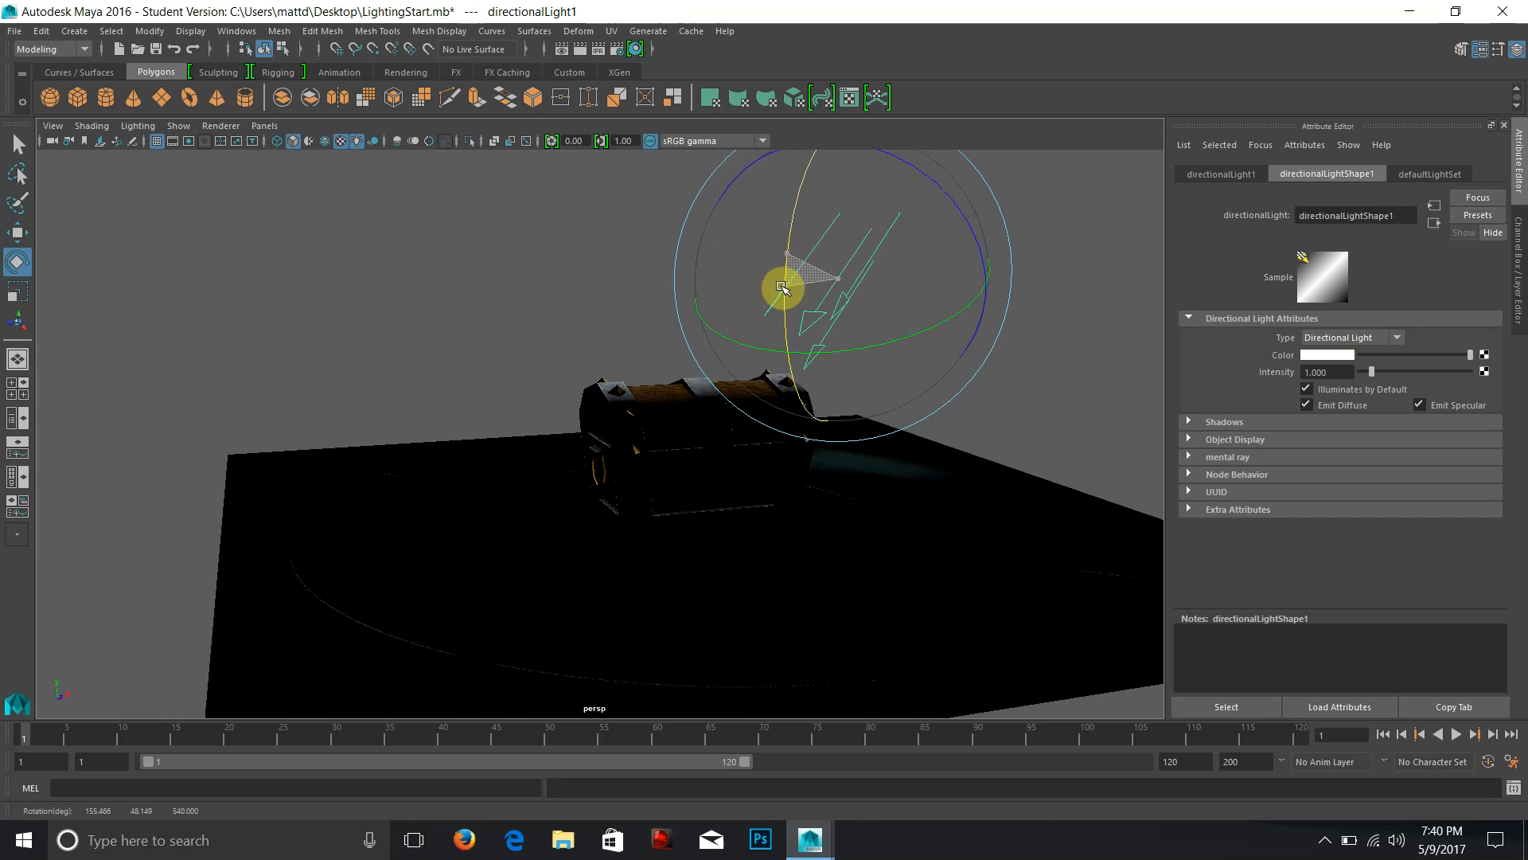
# Check the tilted light through camera1 and return to the persp view.
pyautogui.click(267, 126)
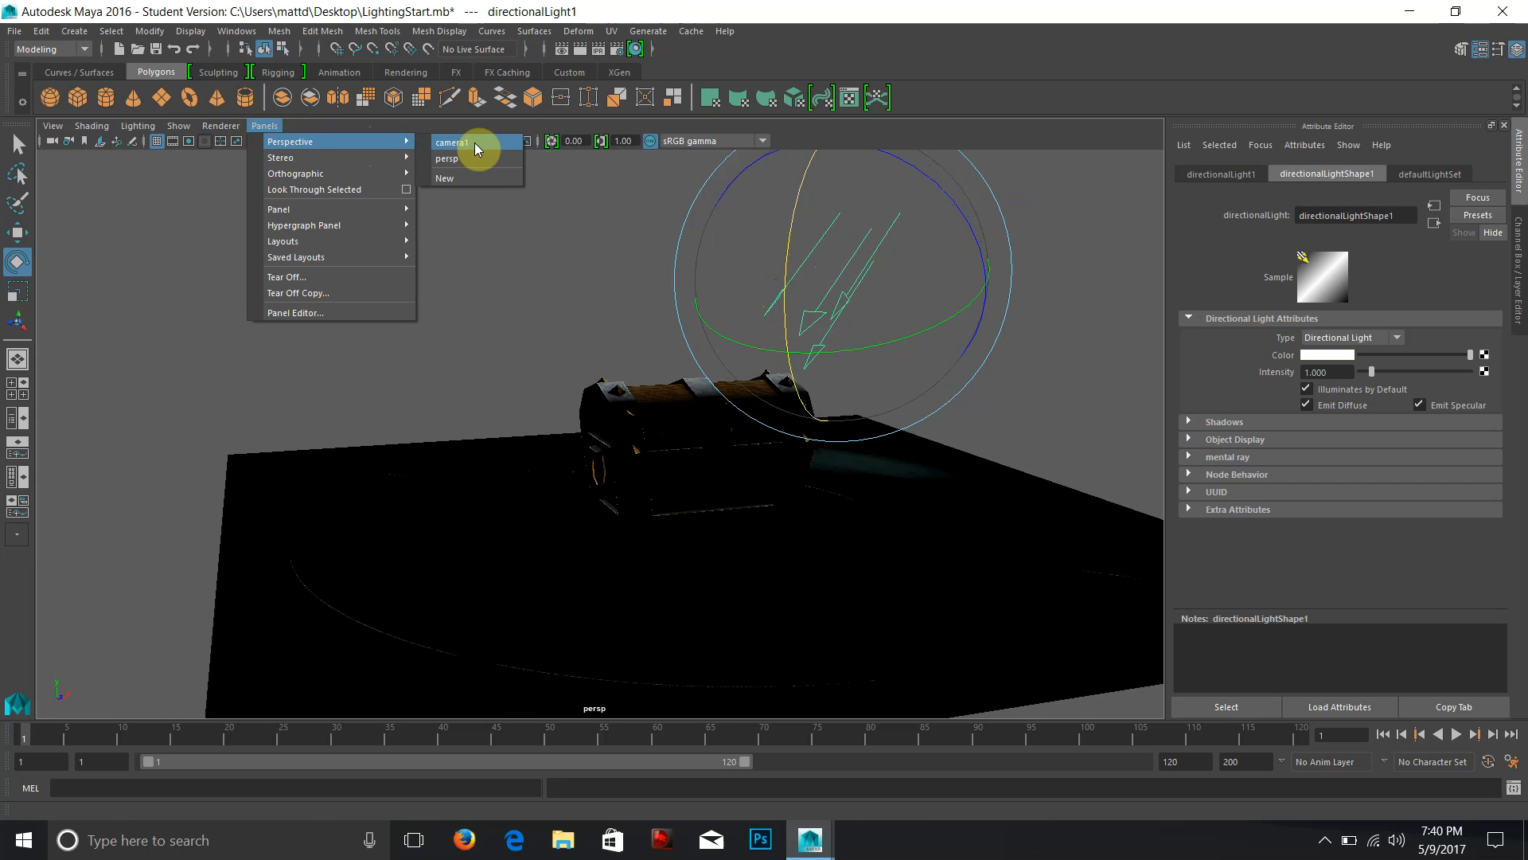
pyautogui.click(474, 147)
pyautogui.click(264, 126)
pyautogui.moveTo(318, 142)
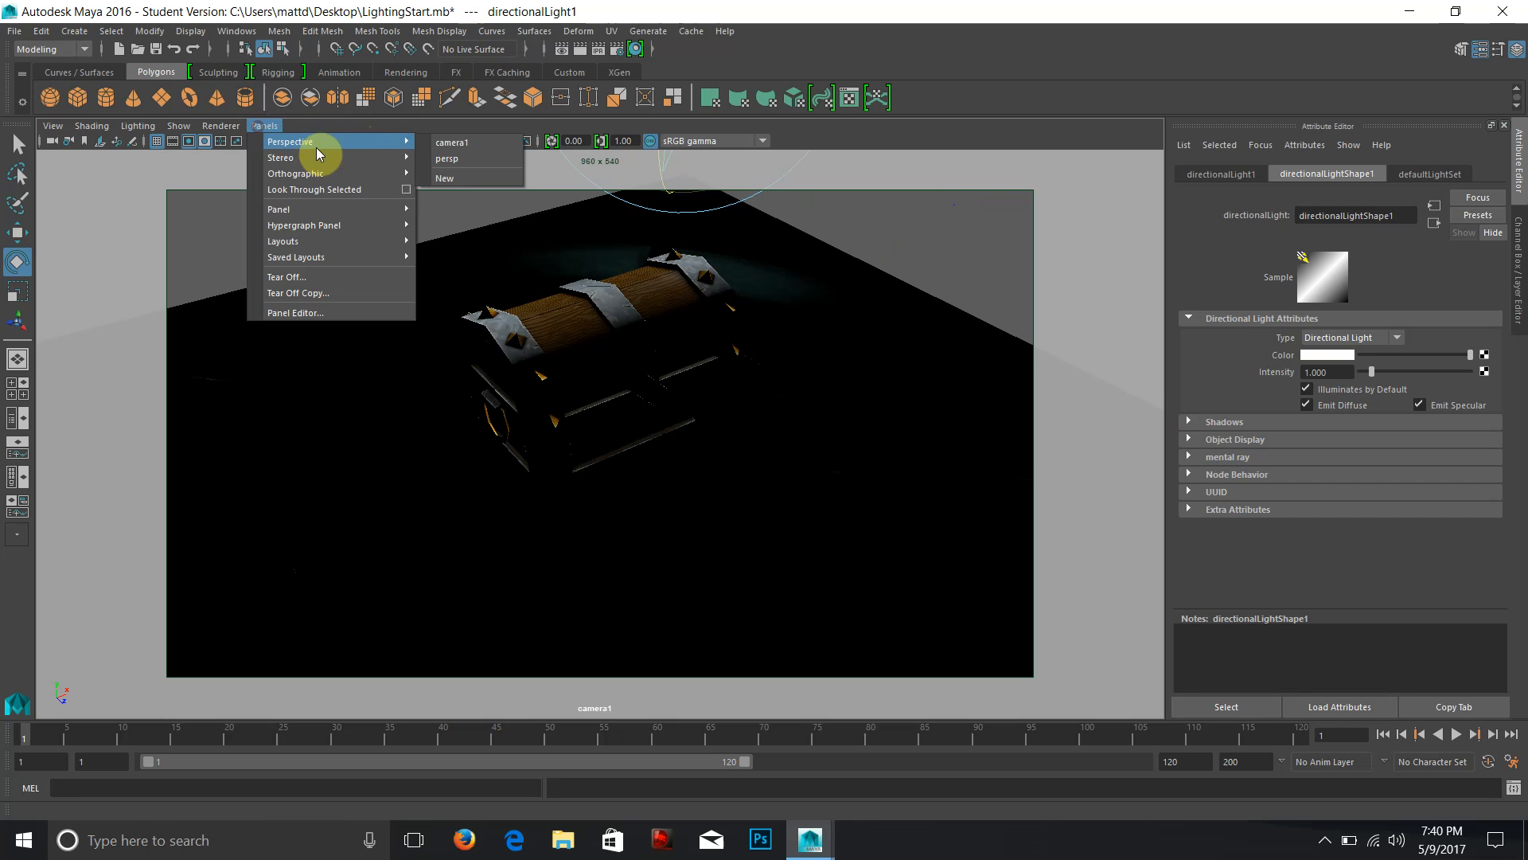
pyautogui.click(448, 159)
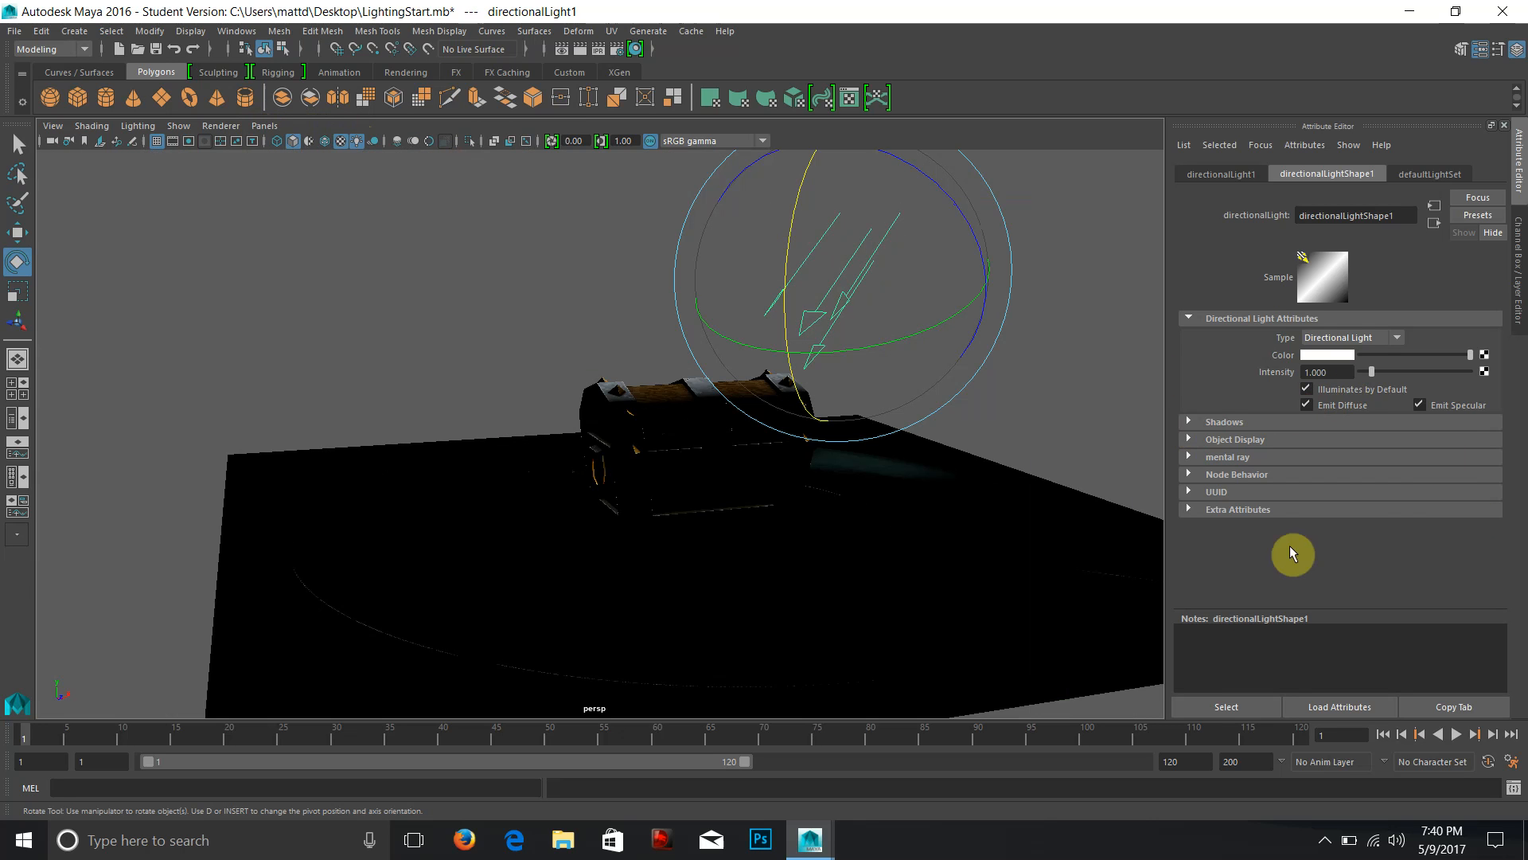
# Turn the directional light slightly about its vertical axis and test-render the persp view, closing the render when inspected.
pyautogui.moveTo(835, 344)
pyautogui.mouseDown()
pyautogui.moveTo(809, 351)
pyautogui.moveTo(826, 352)
pyautogui.mouseUp()
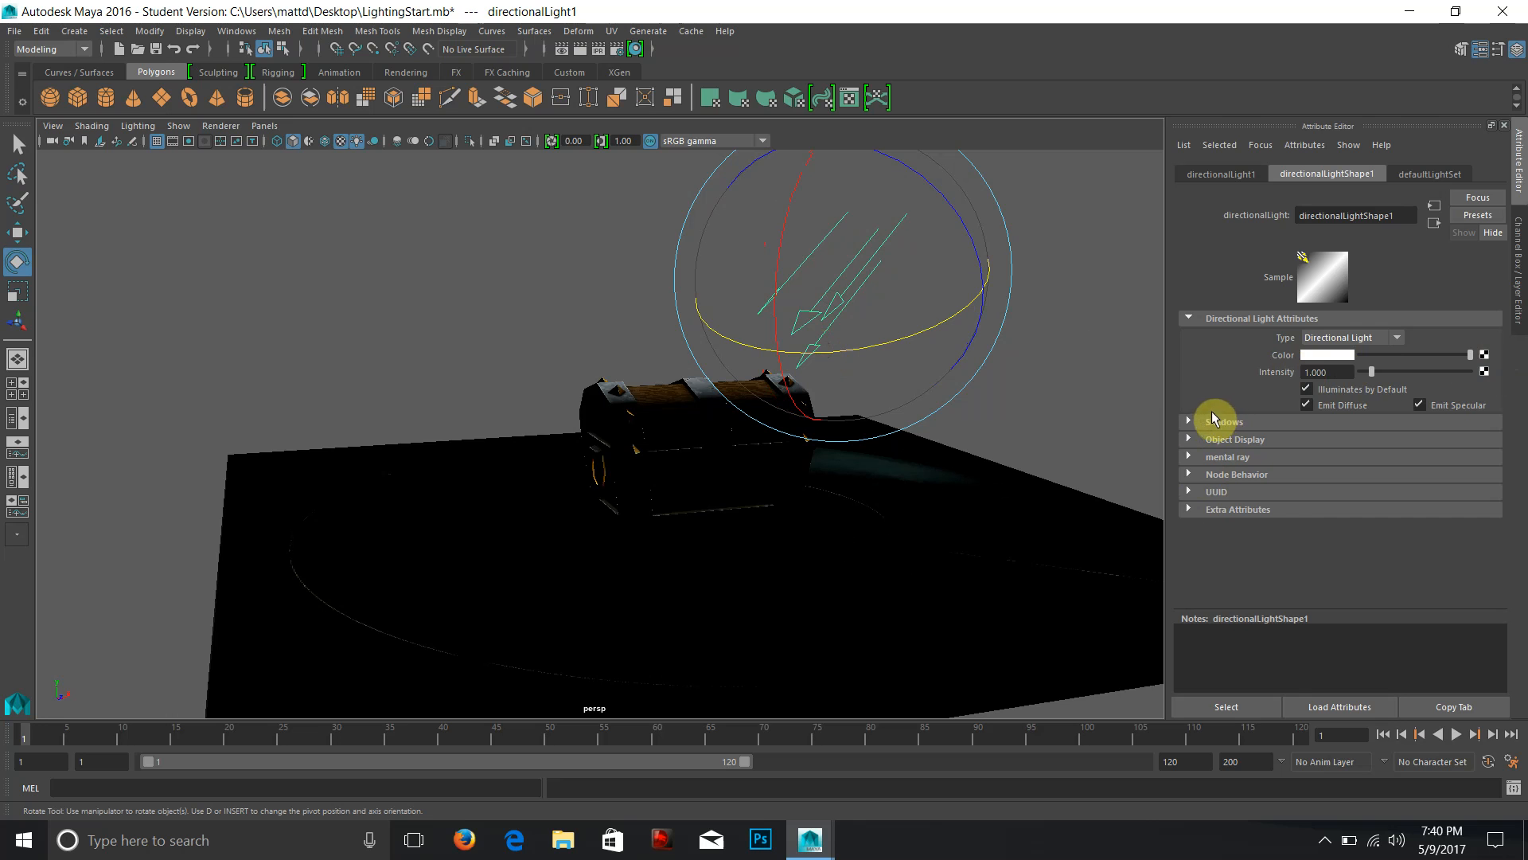
pyautogui.click(580, 48)
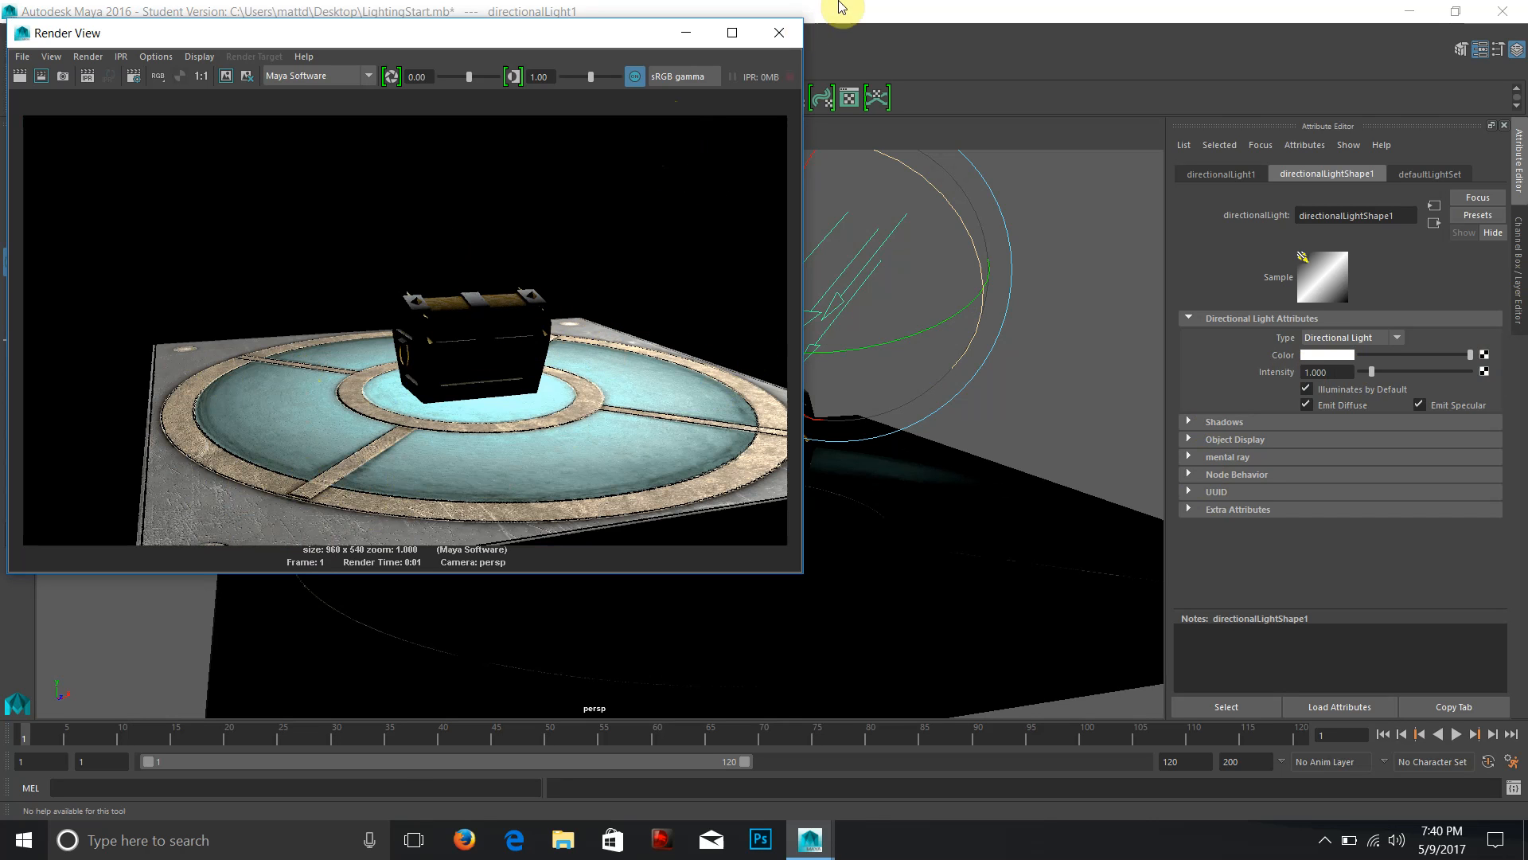
pyautogui.click(777, 39)
# Examine the directional light's shadow settings, covering its depth map and raytrace shadow attributes.
pyautogui.click(1190, 421)
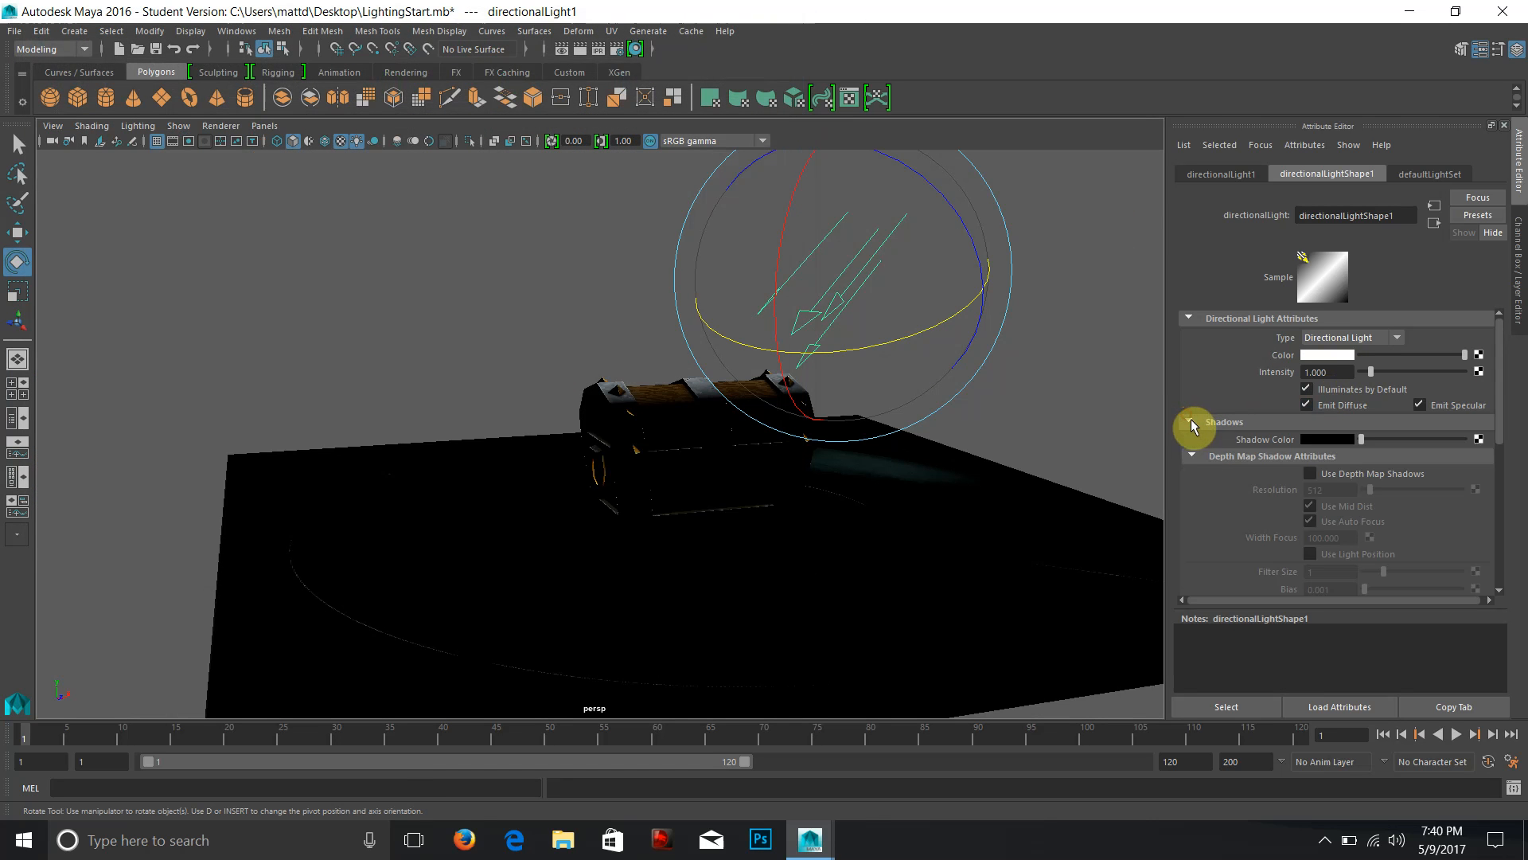
pyautogui.scroll(-1, 1335, 457)
pyautogui.scroll(-1, 1334, 457)
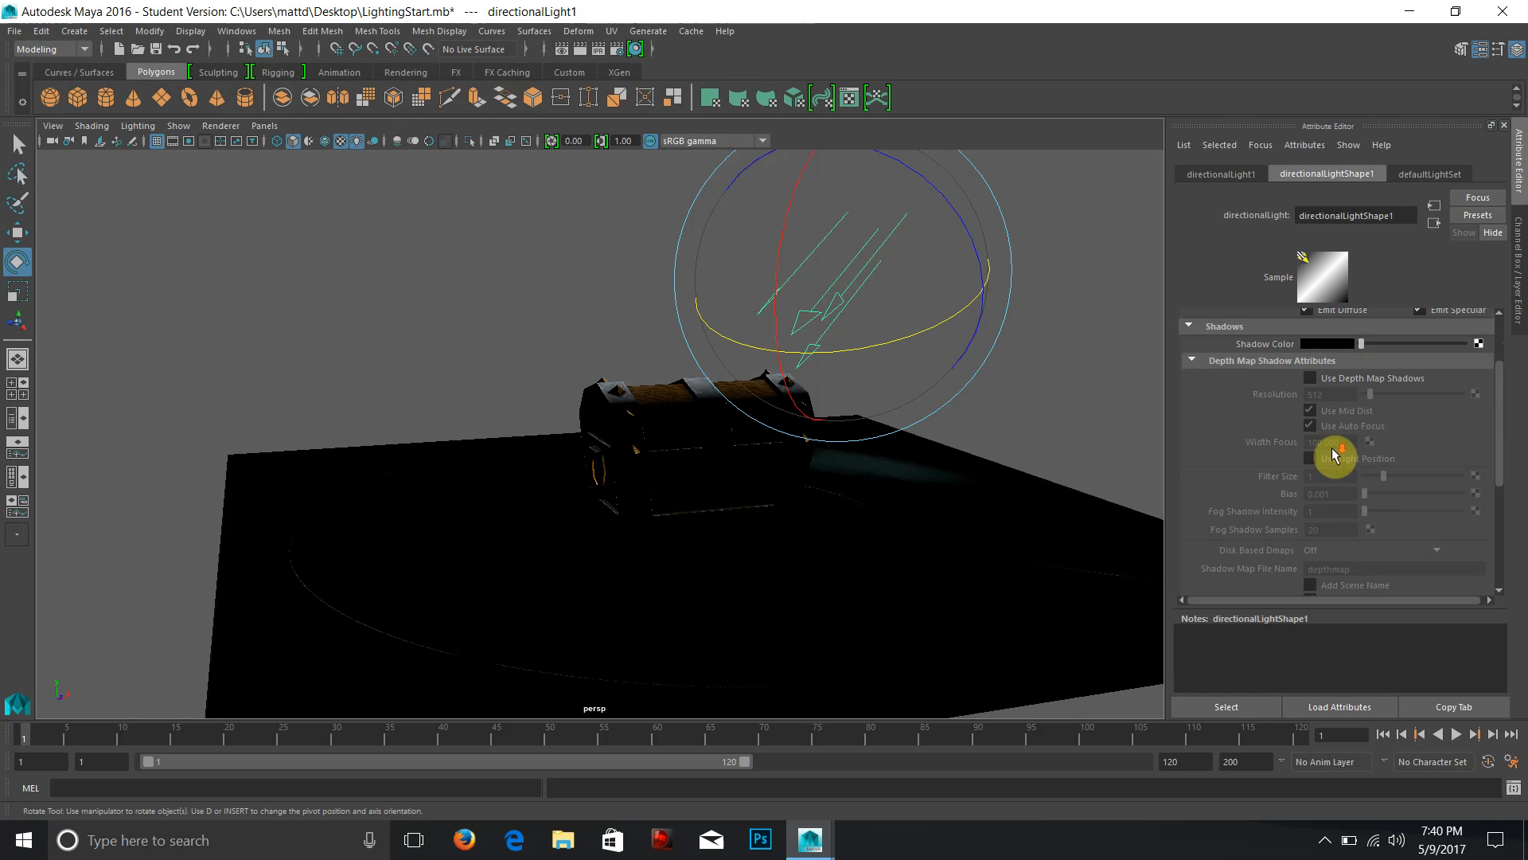
pyautogui.click(1200, 362)
pyautogui.click(1200, 428)
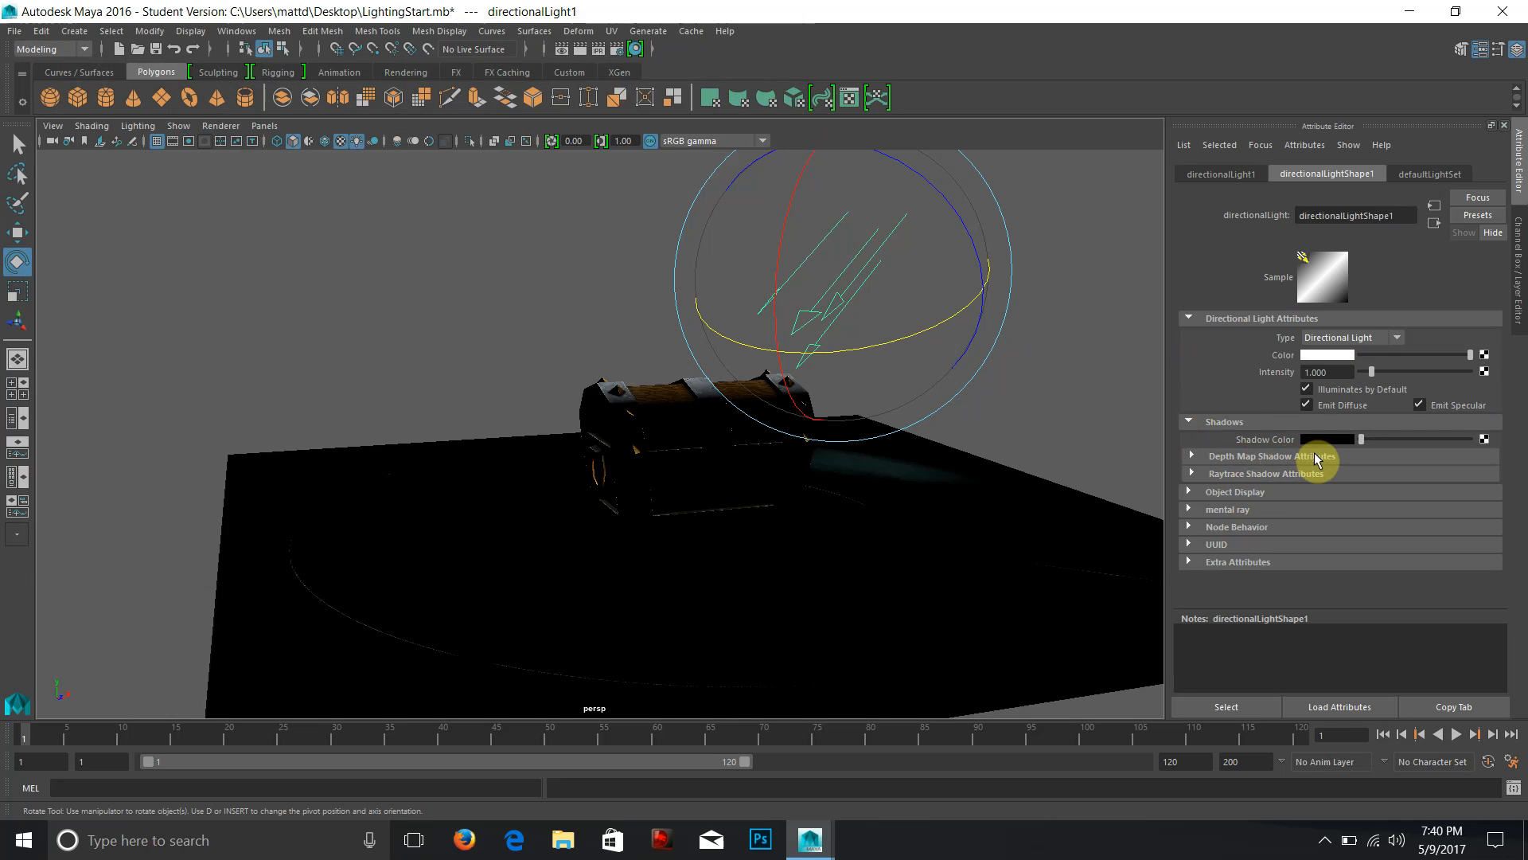
pyautogui.click(1192, 472)
pyautogui.scroll(-1, 1336, 491)
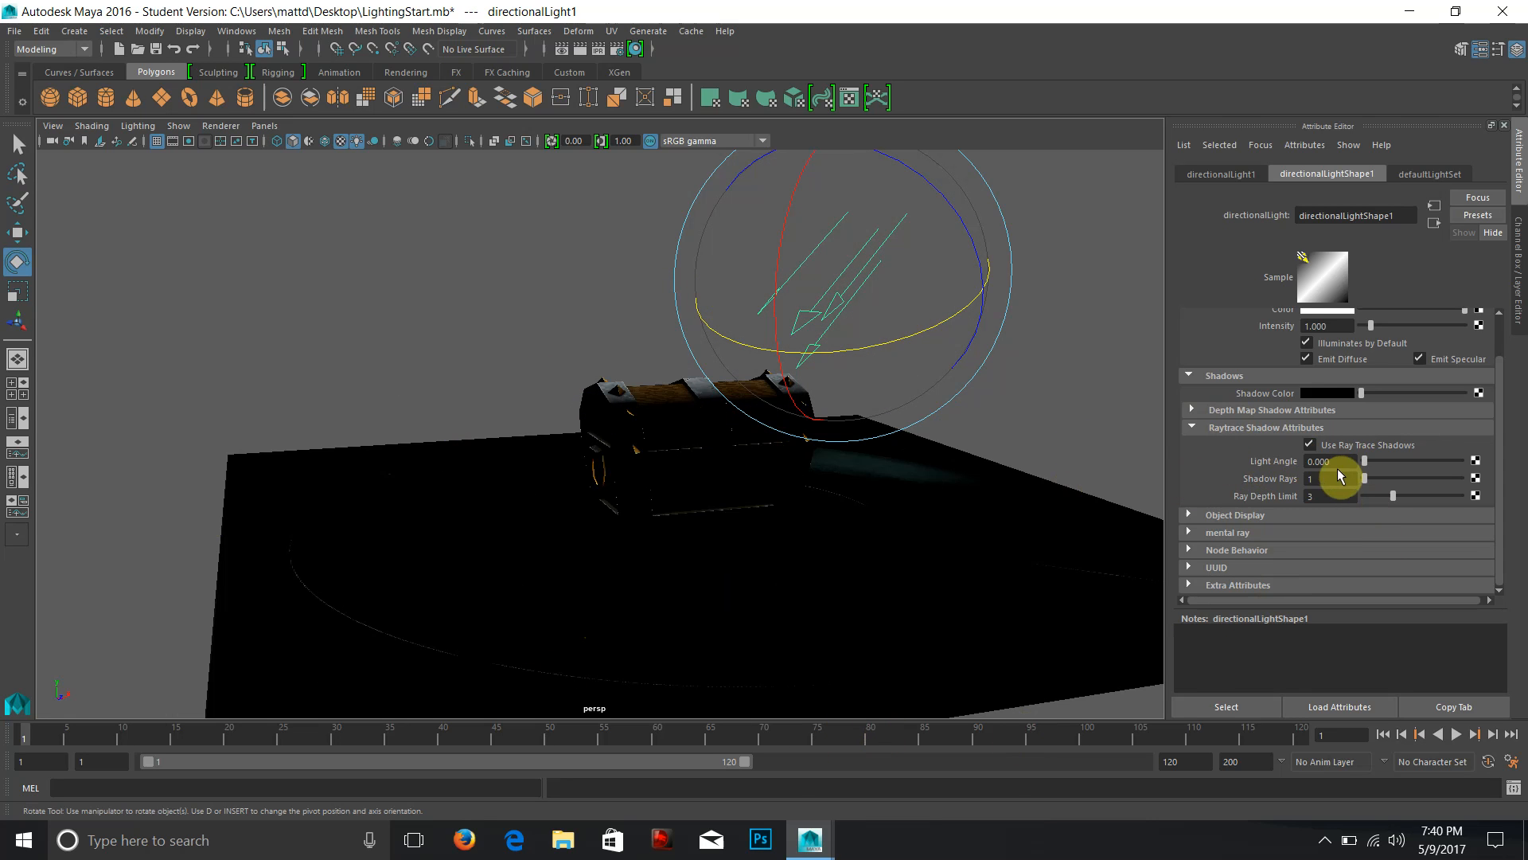
# Enable depth map shadows on the directional light and test-render the persp view, closing the render when inspected.
pyautogui.click(1191, 410)
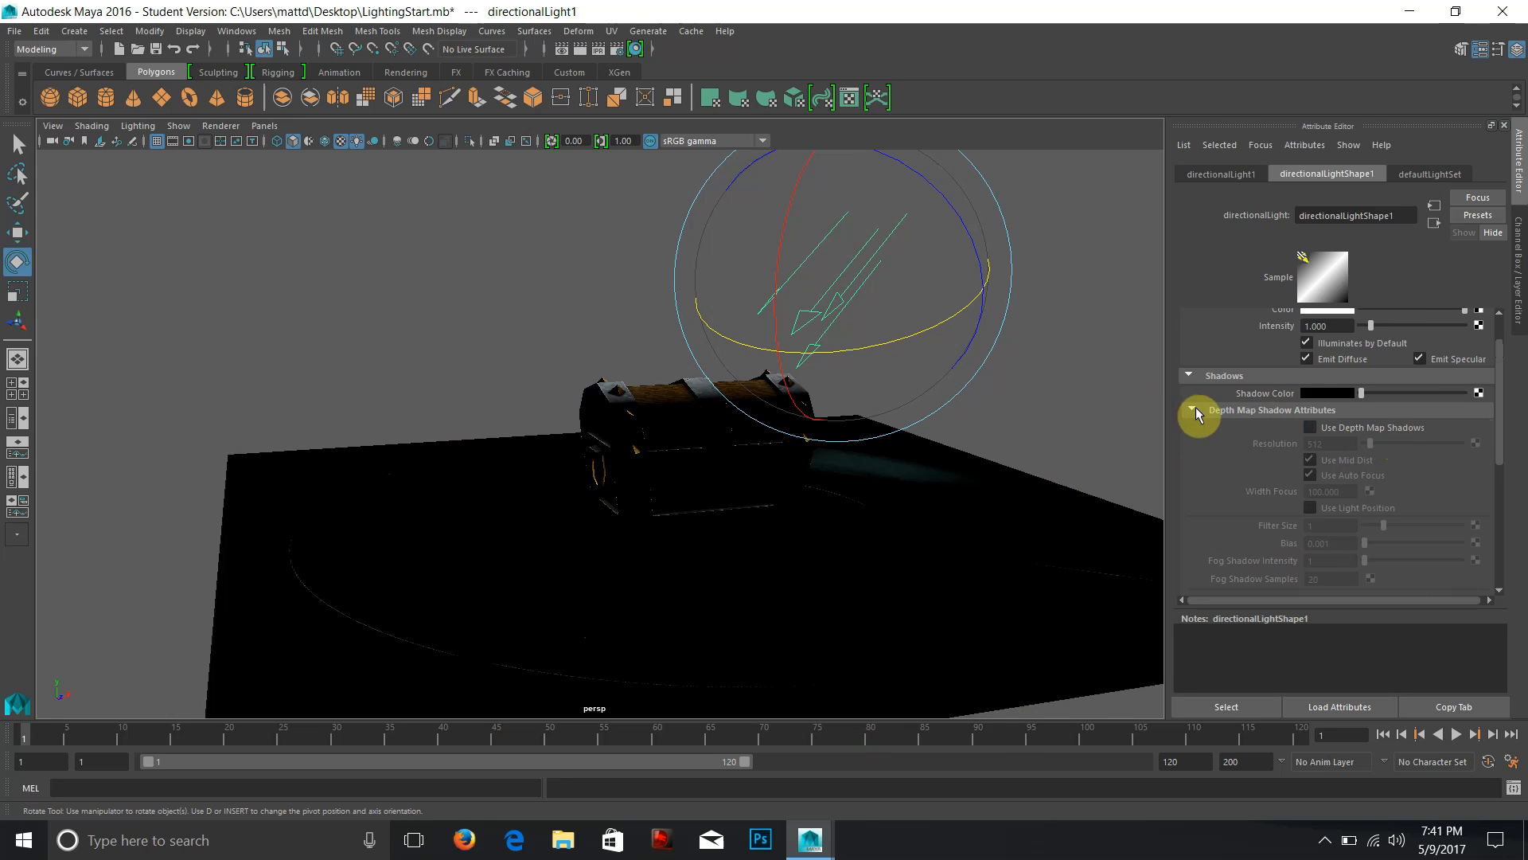
pyautogui.click(1310, 428)
pyautogui.scroll(-4, 1340, 478)
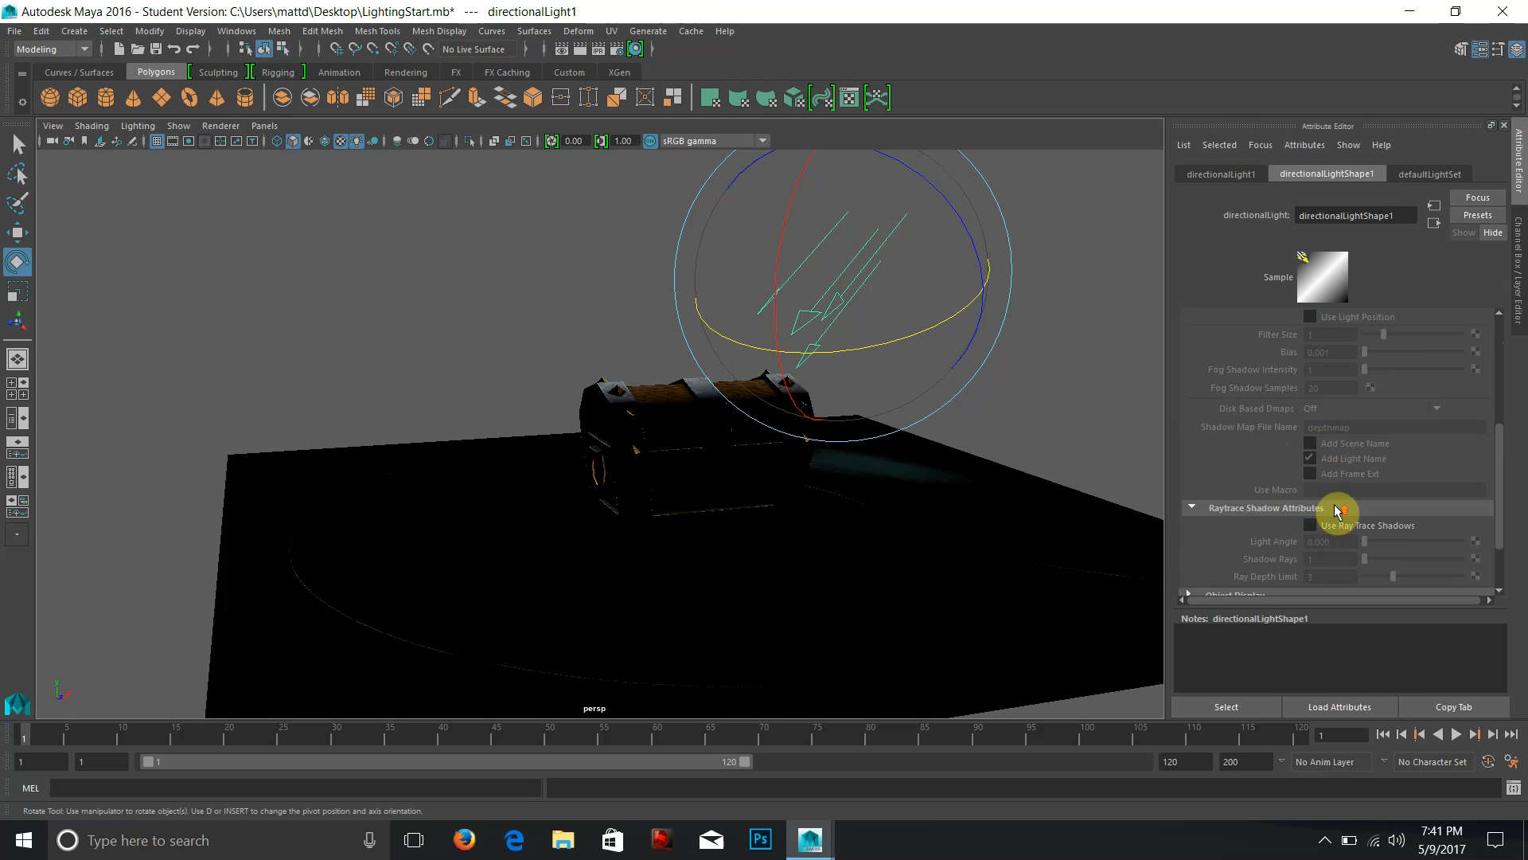
pyautogui.scroll(4, 1334, 515)
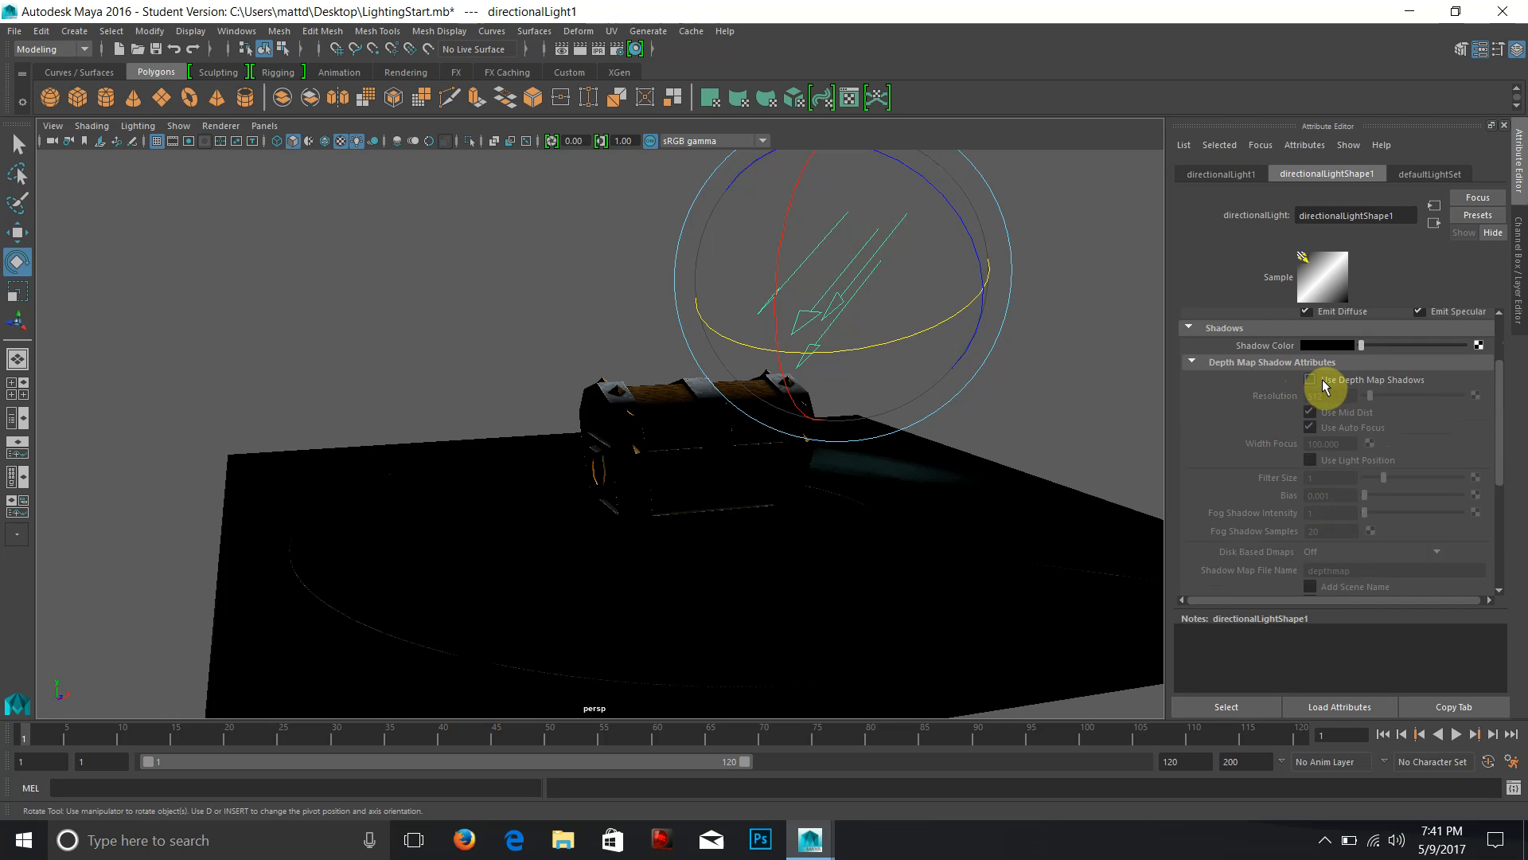
pyautogui.click(1309, 382)
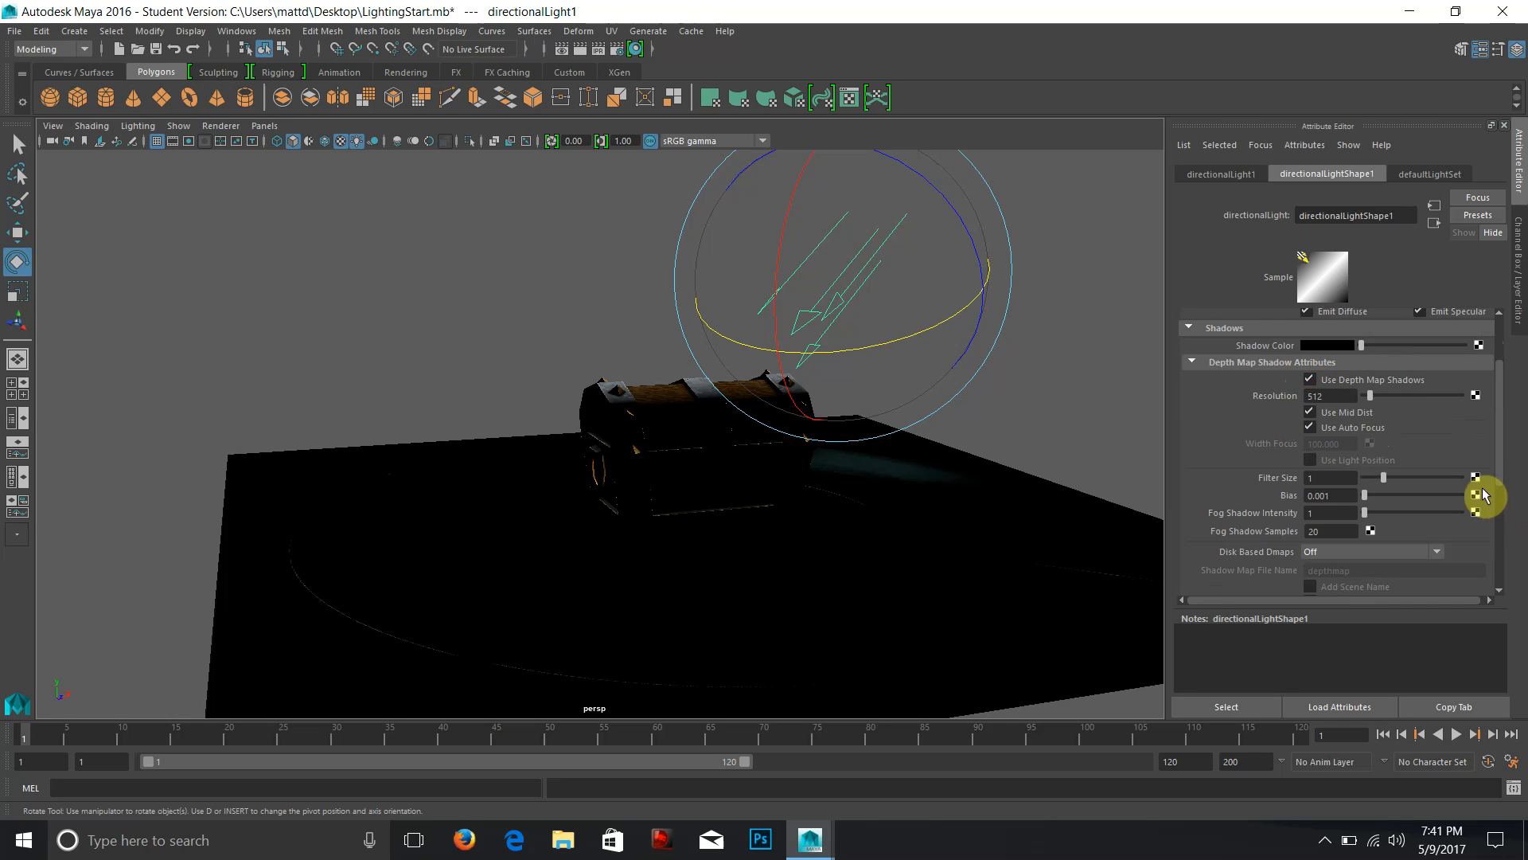
pyautogui.click(580, 49)
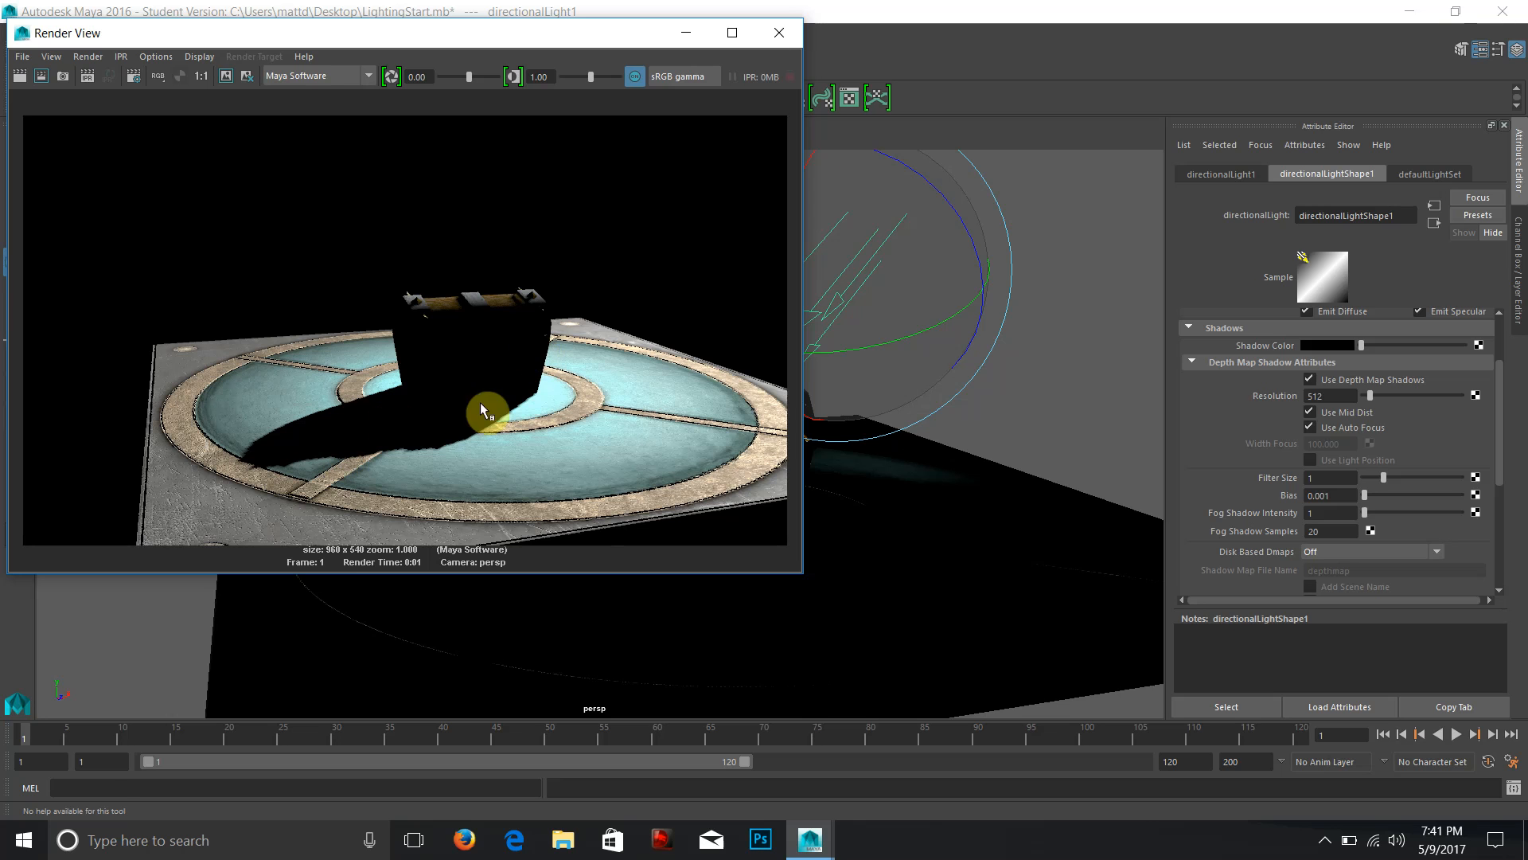
pyautogui.click(777, 33)
# Set the light's depth map shadow resolution to 128 and check the shadow edges in a test render.
pyautogui.moveTo(1337, 394); pyautogui.dragTo(1218, 387)
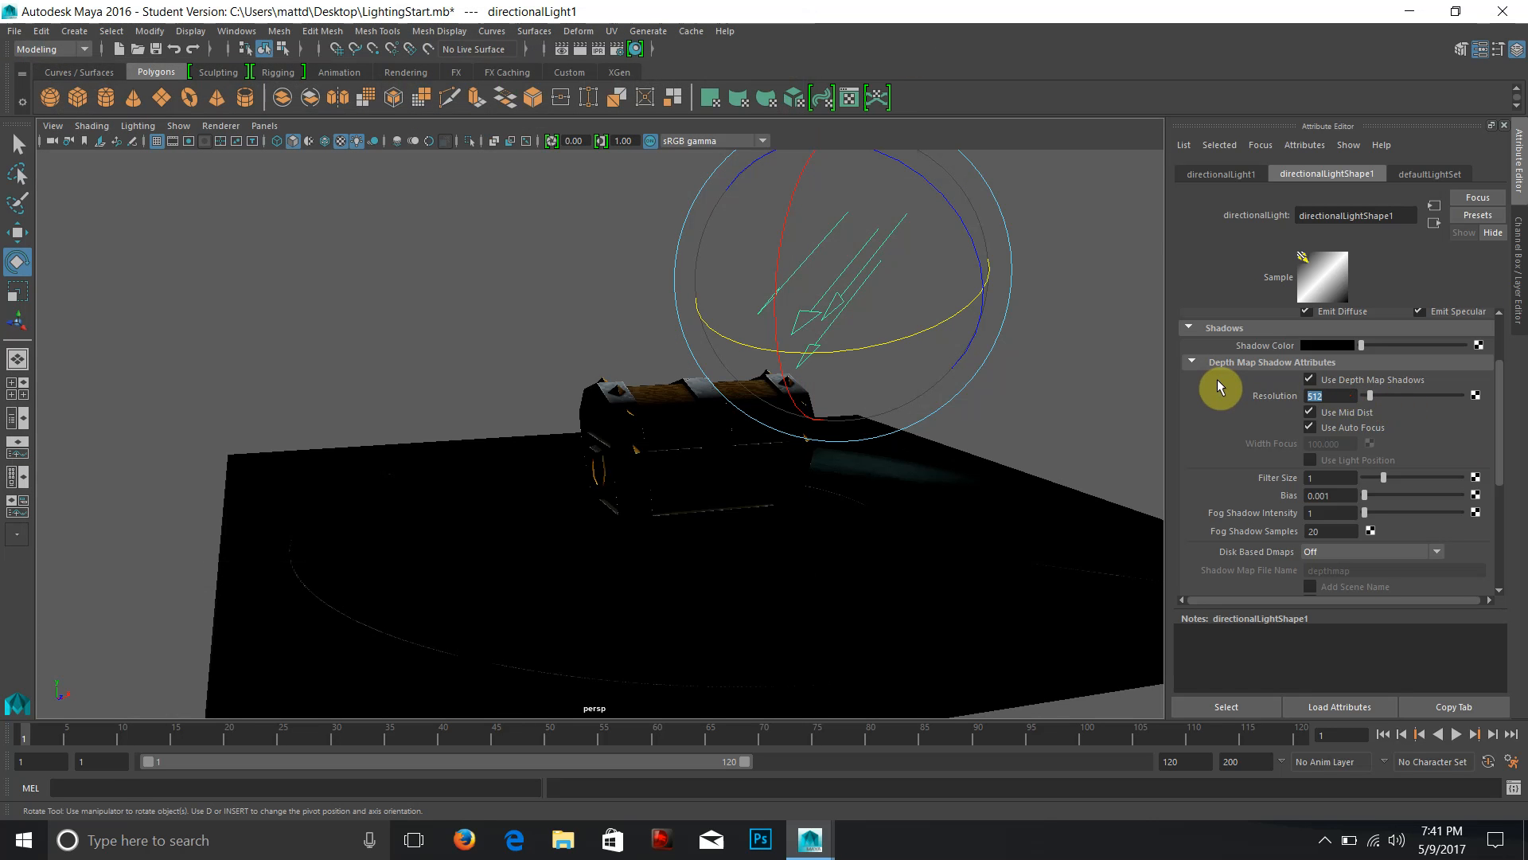
pyautogui.press('Right')
pyautogui.moveTo(1345, 395); pyautogui.dragTo(1223, 362)
pyautogui.write('128')
pyautogui.press('Return')
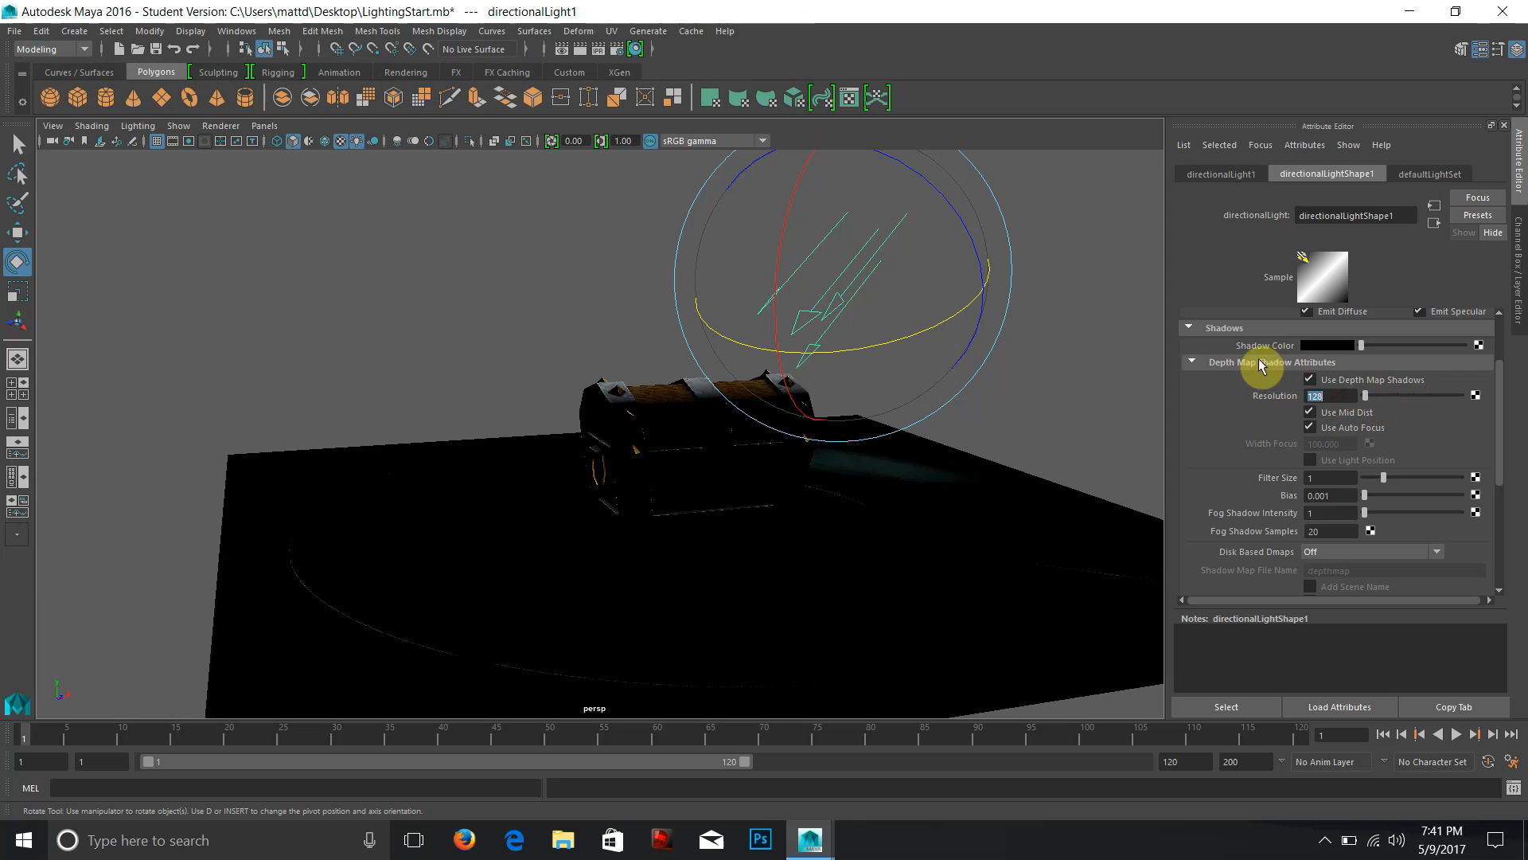
pyautogui.click(580, 51)
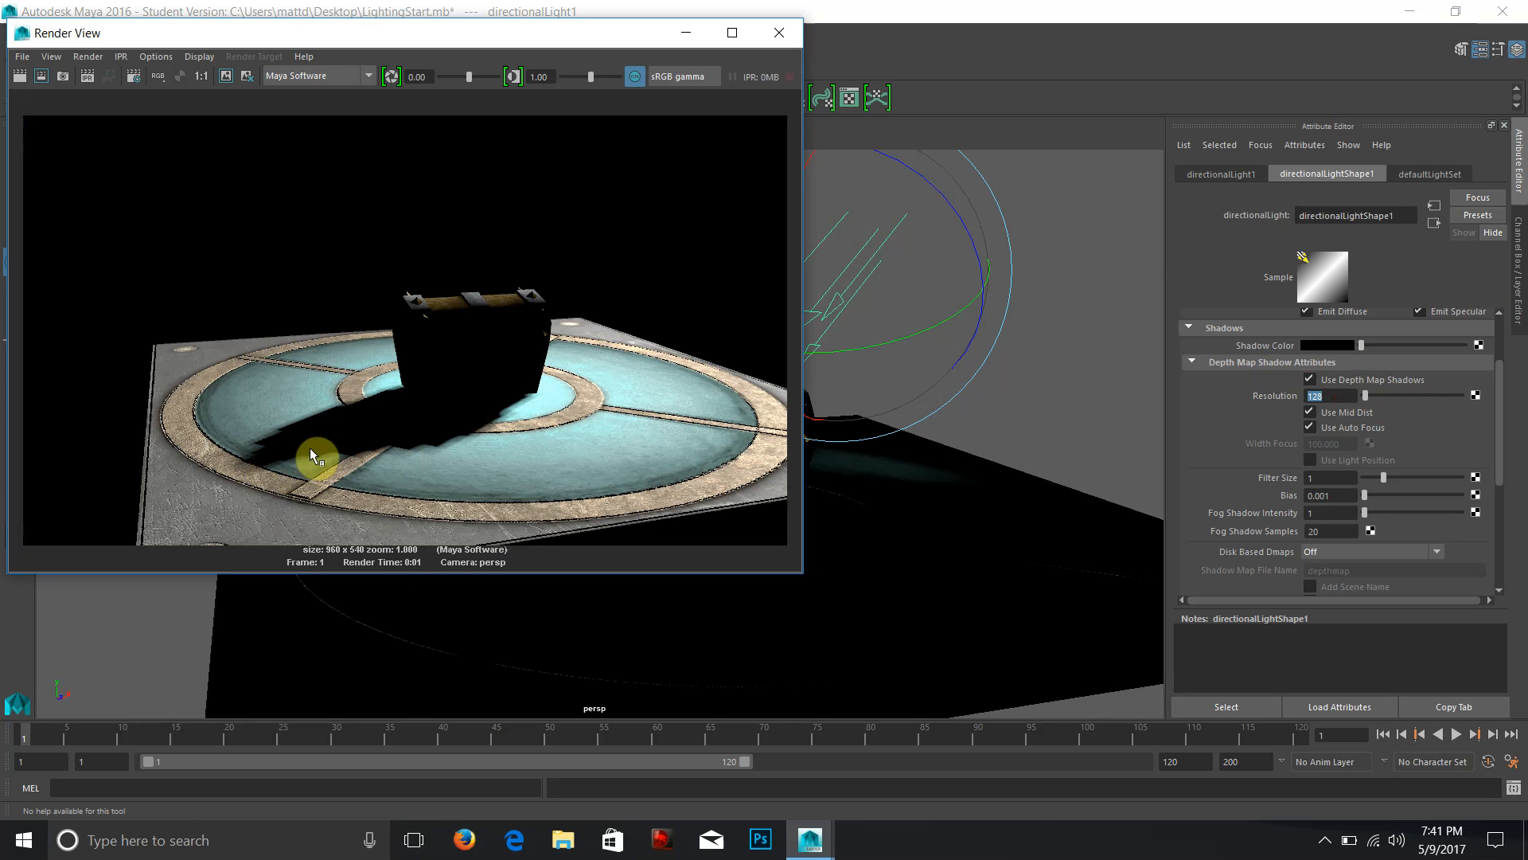
pyautogui.click(779, 33)
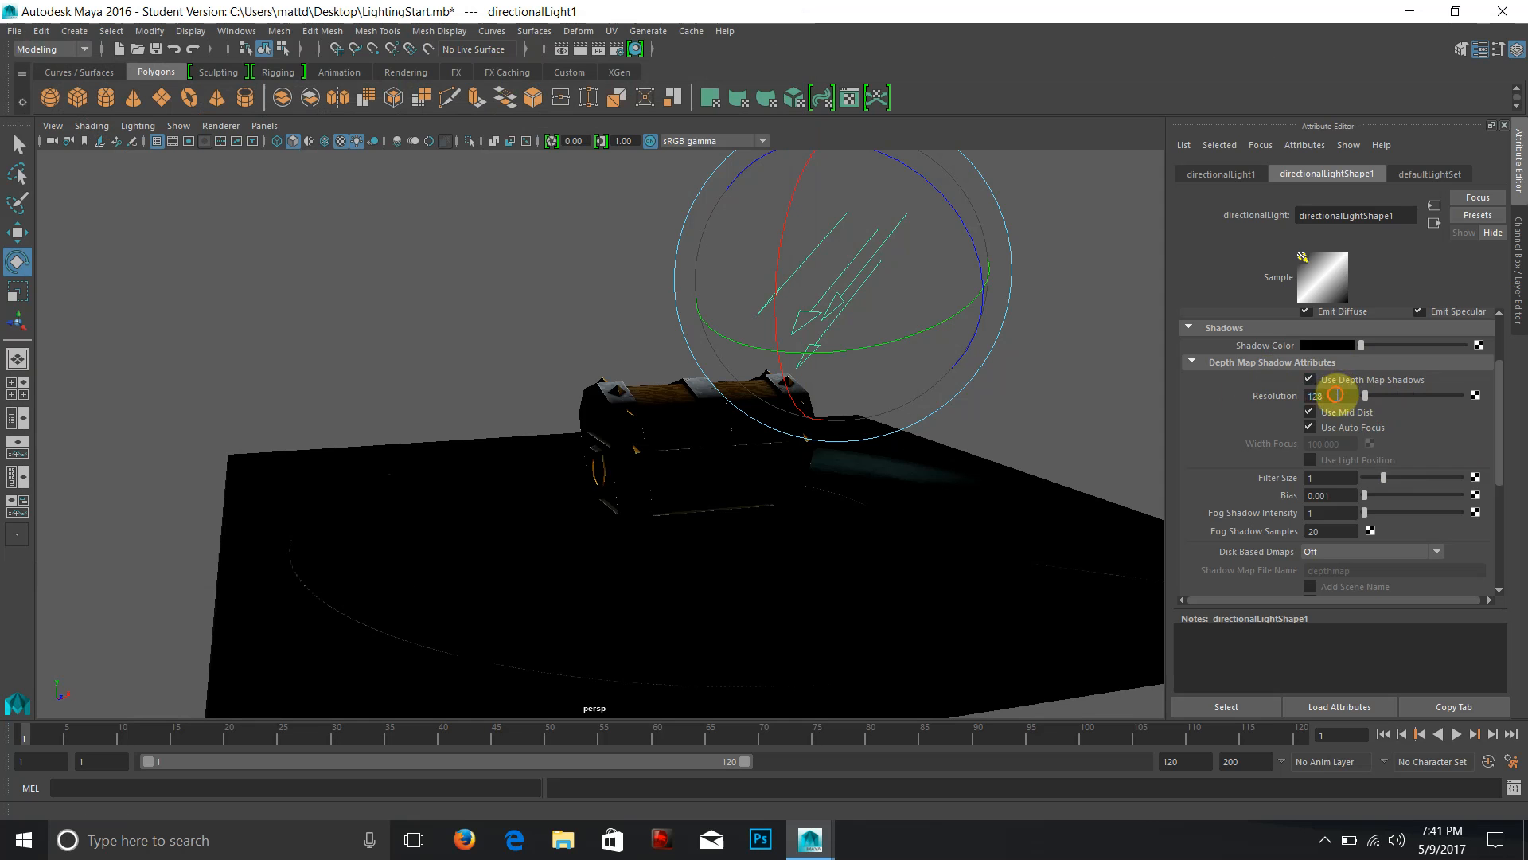
# Lower the depth map shadow resolution to 64 and test-render the persp view.
pyautogui.write('64')
pyautogui.press('Return')
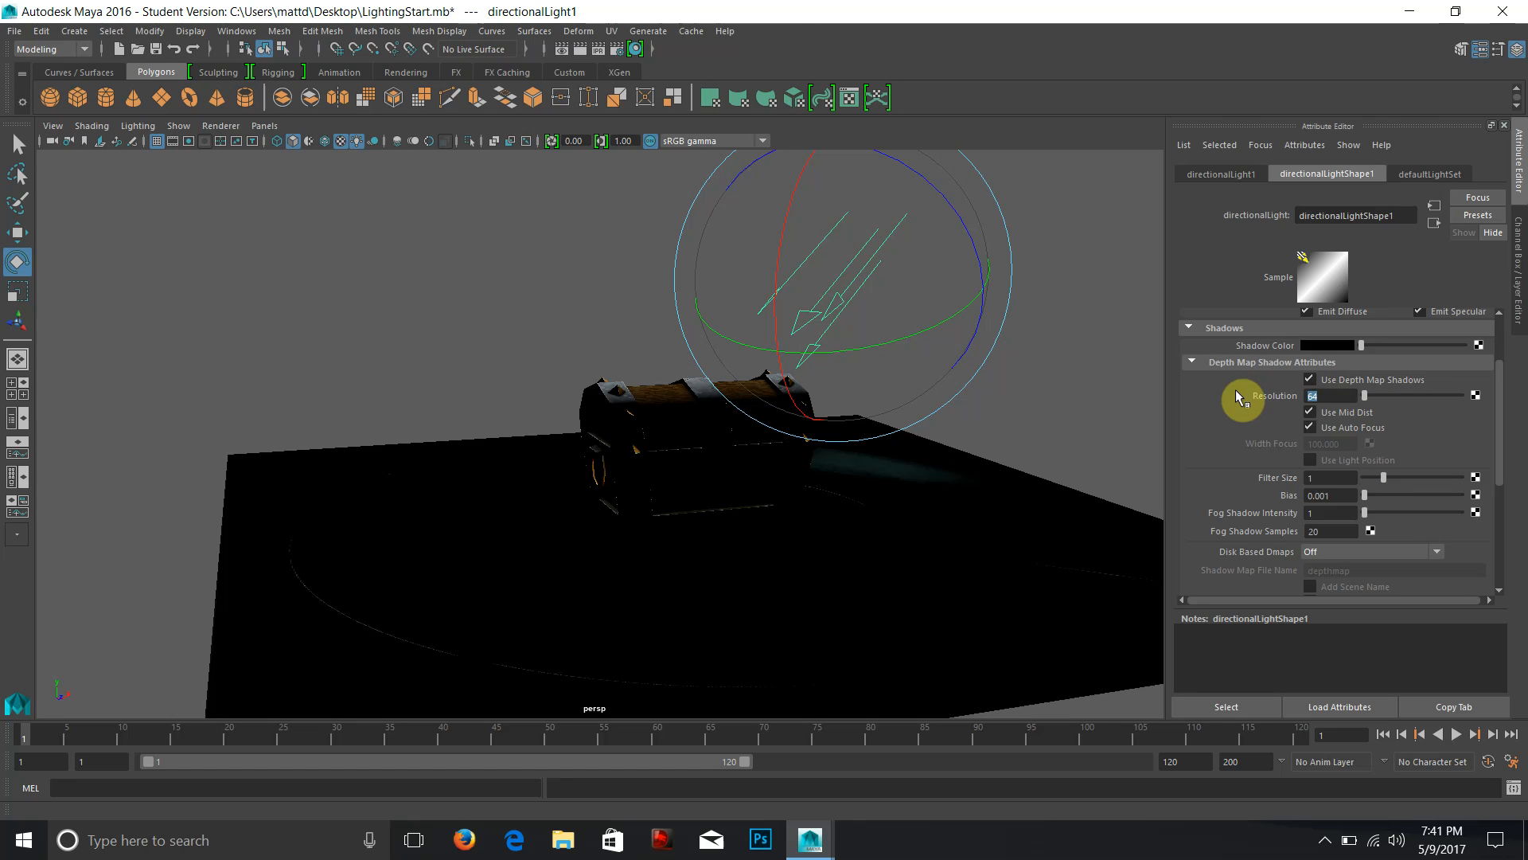
pyautogui.click(580, 49)
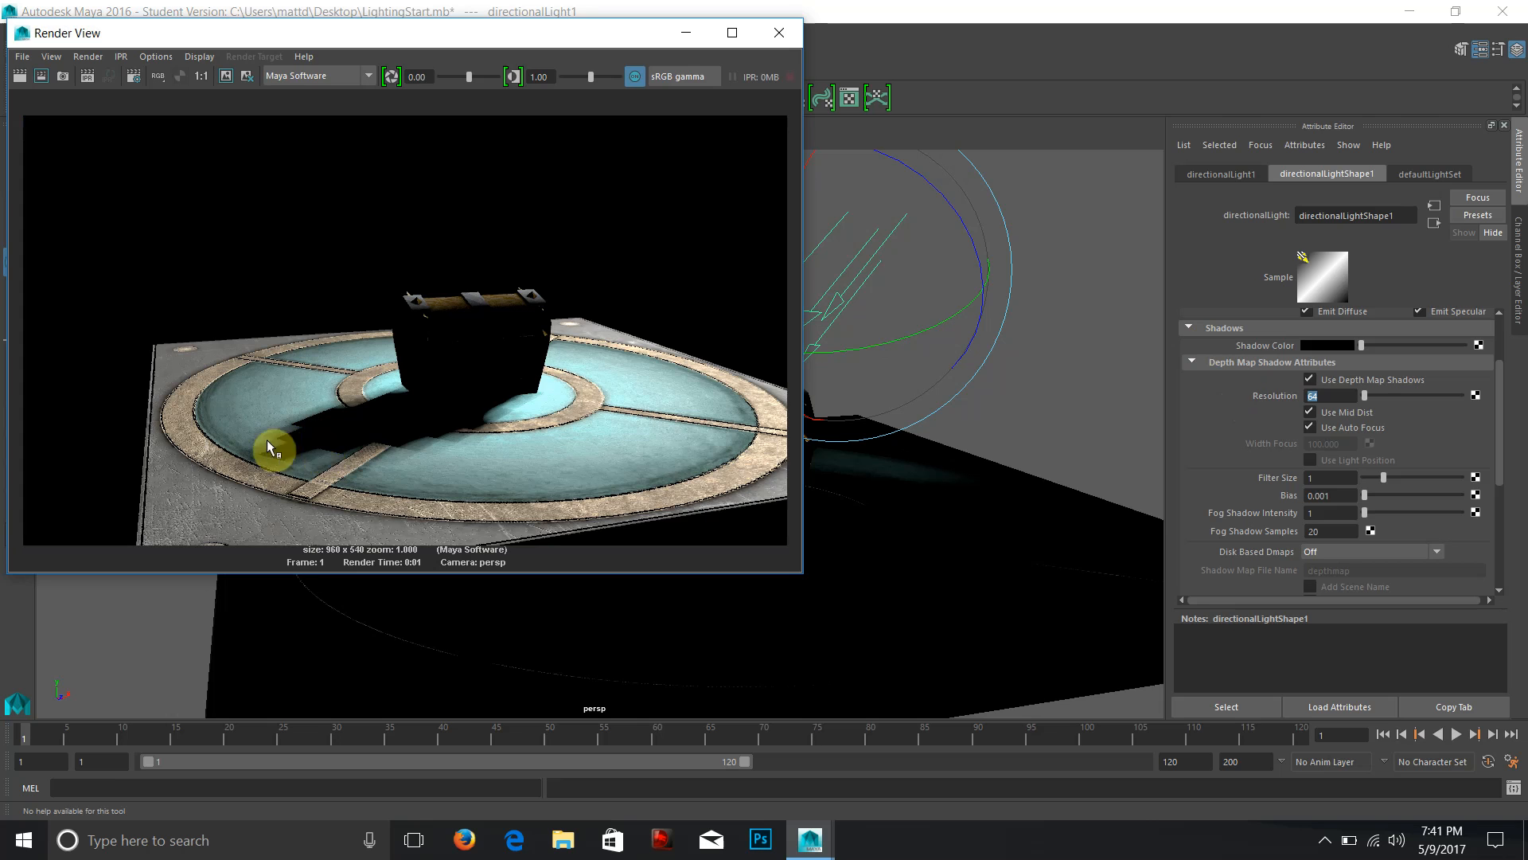
pyautogui.click(779, 32)
# Set the depth map shadow filter size to 5 and check the softening in a test render.
pyautogui.click(1312, 477)
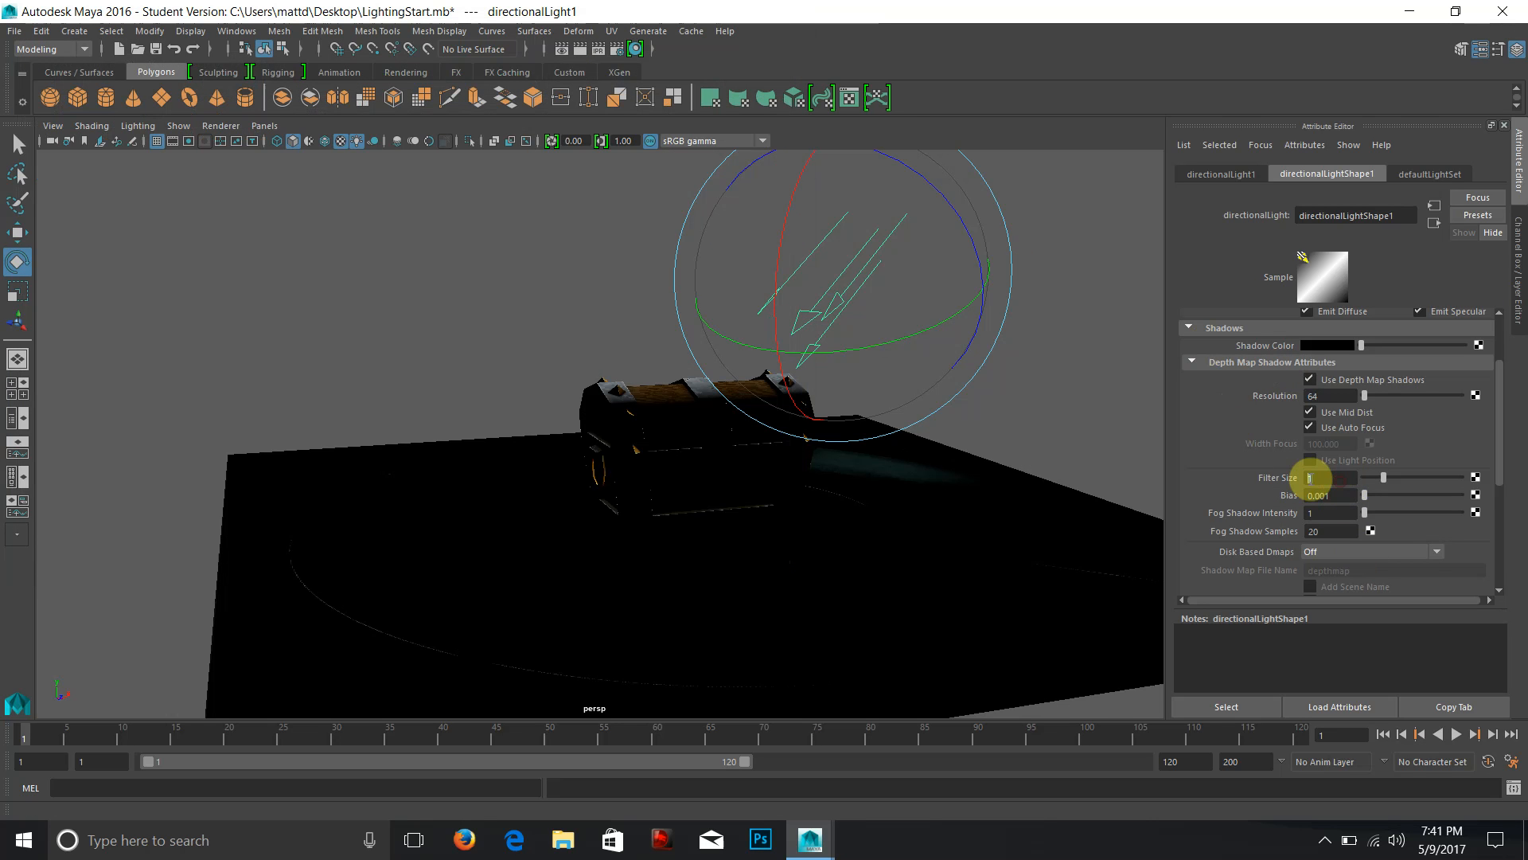
pyautogui.write('5')
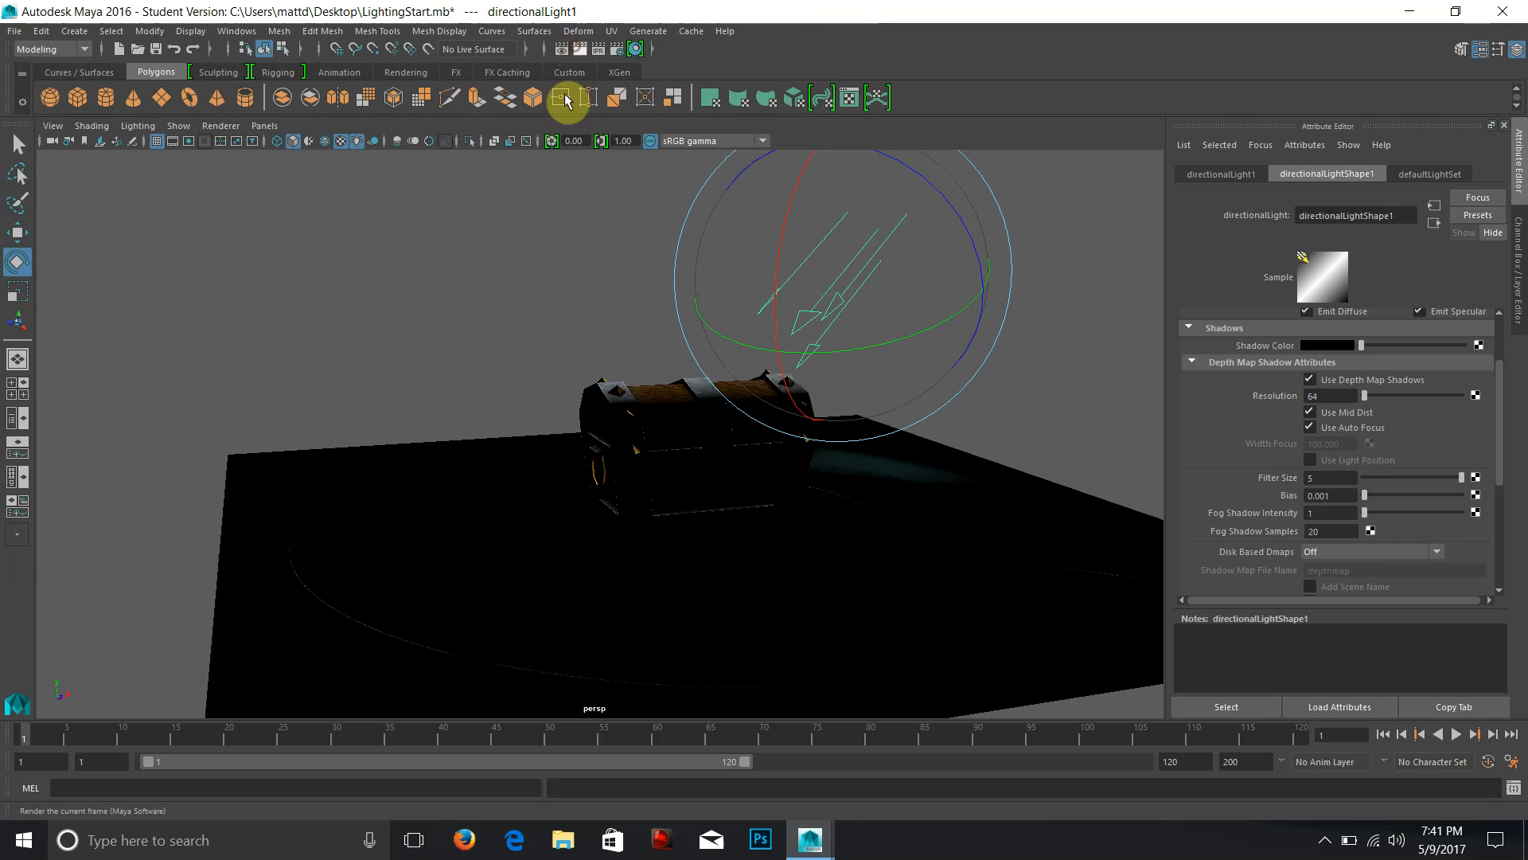
pyautogui.click(579, 51)
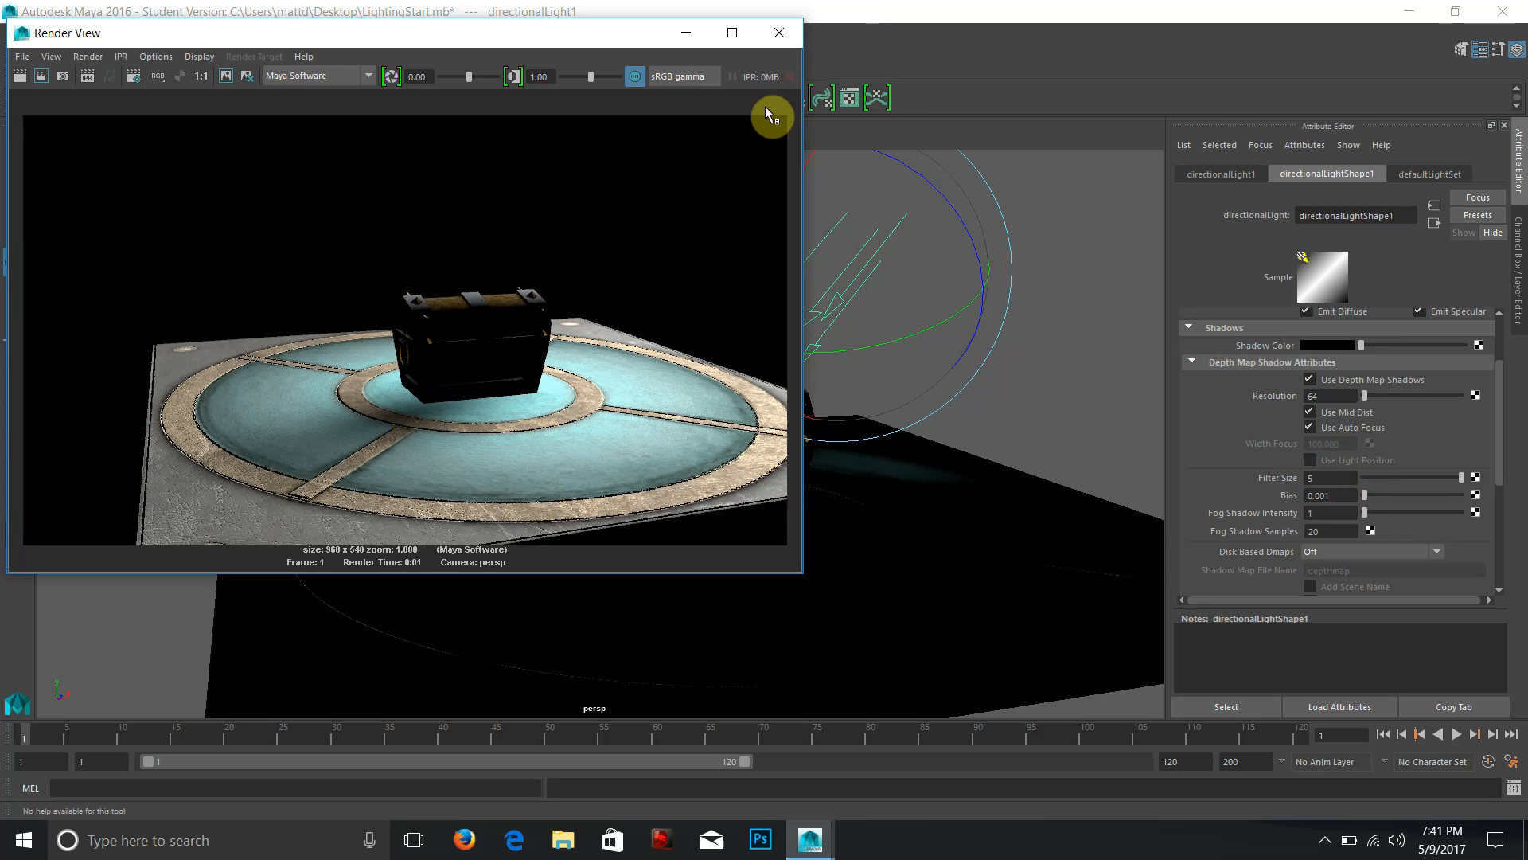
pyautogui.click(779, 32)
# Reduce the depth map shadow filter size to 2 and test-render the persp view.
pyautogui.doubleClick(1328, 478)
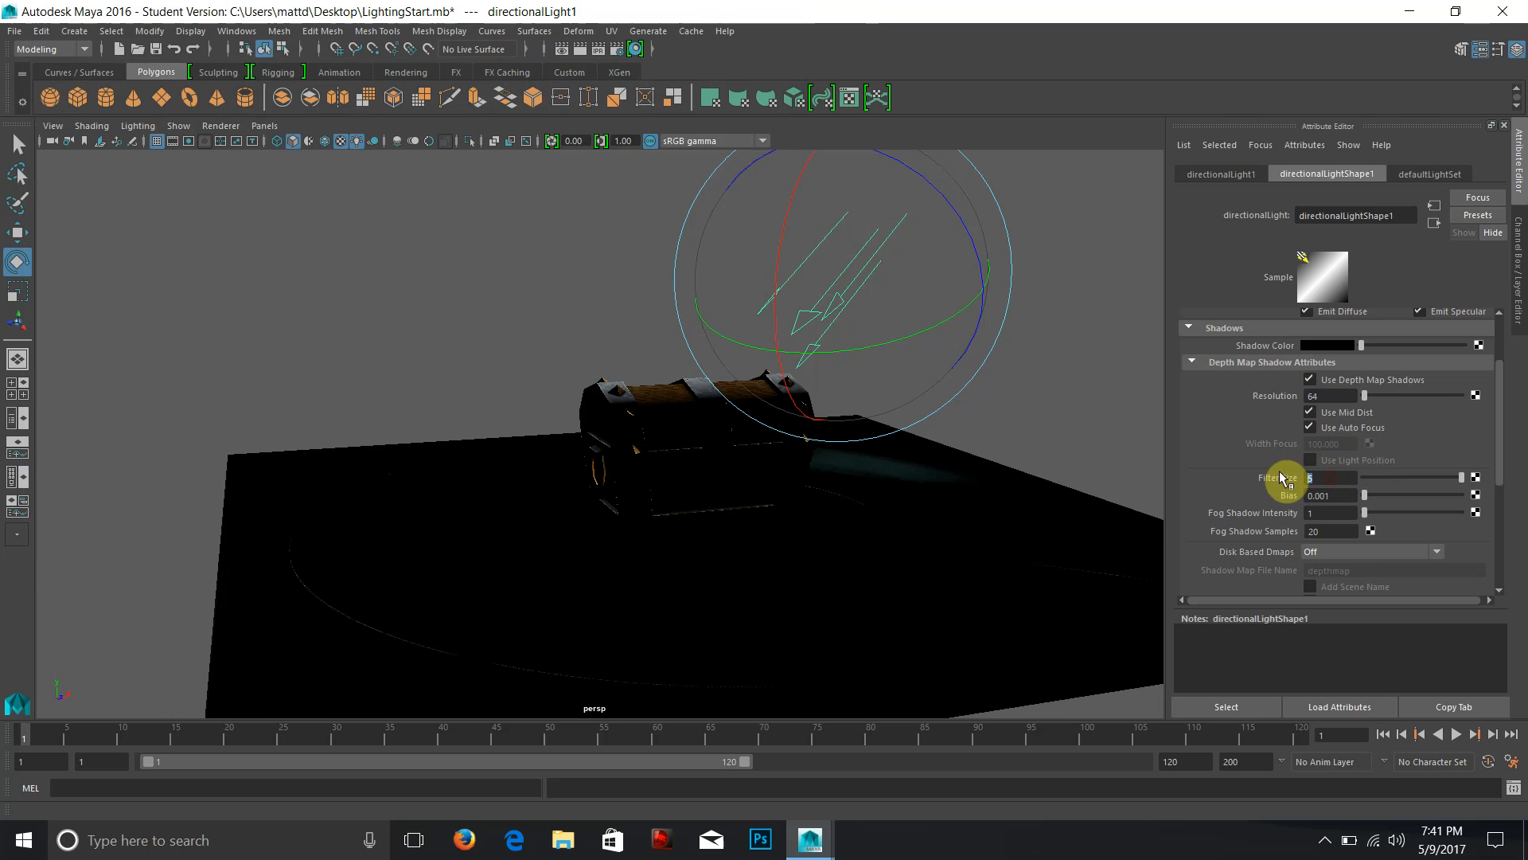
pyautogui.write('2')
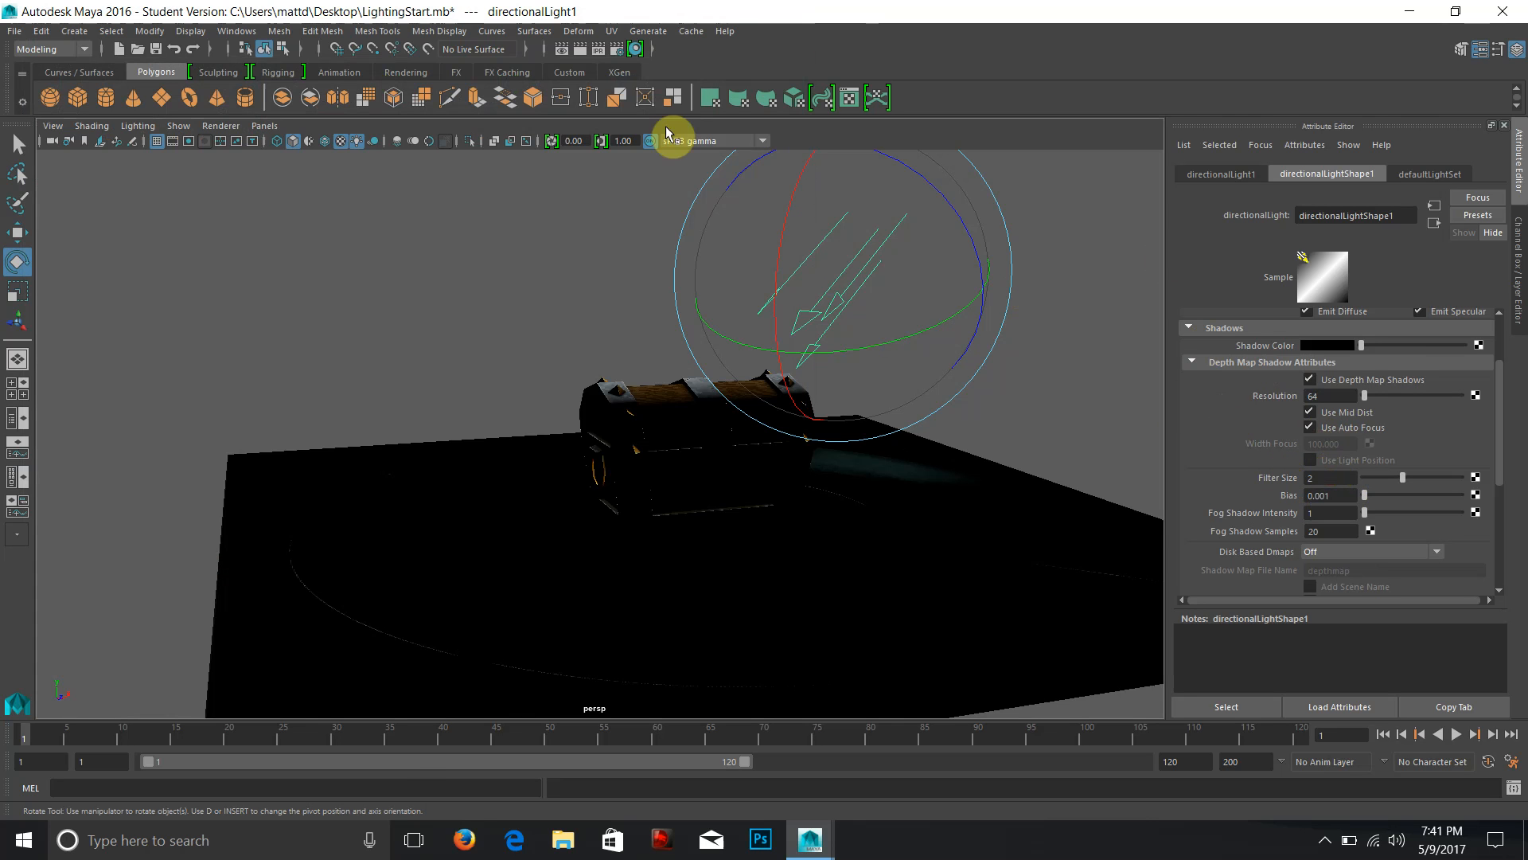
pyautogui.click(579, 49)
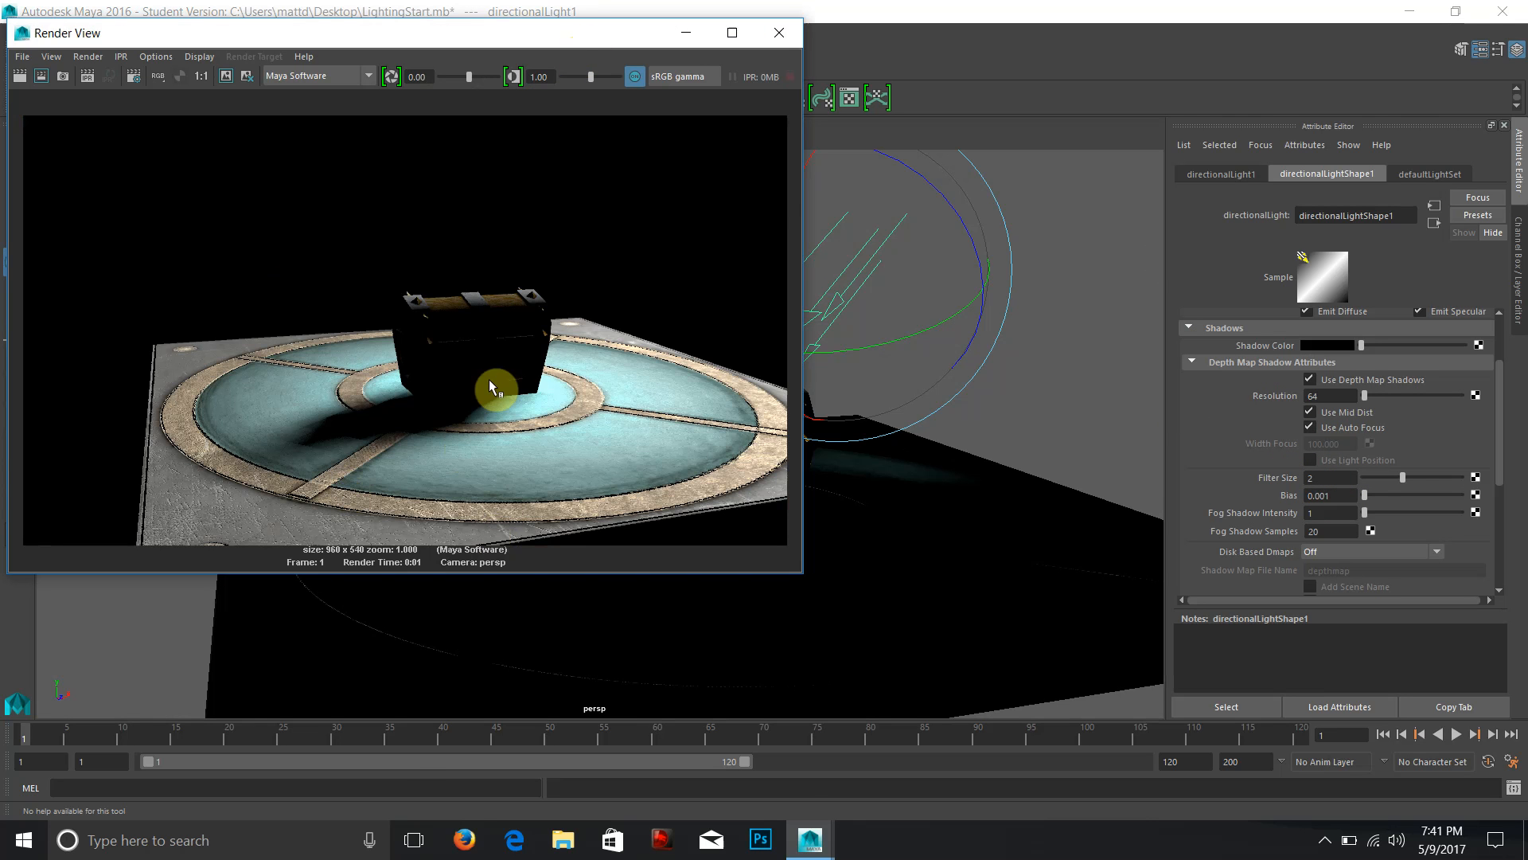
pyautogui.click(778, 35)
# Set the depth map shadow resolution to 128, keeping filter size 2, and inspect the result in a test render.
pyautogui.doubleClick(1323, 395)
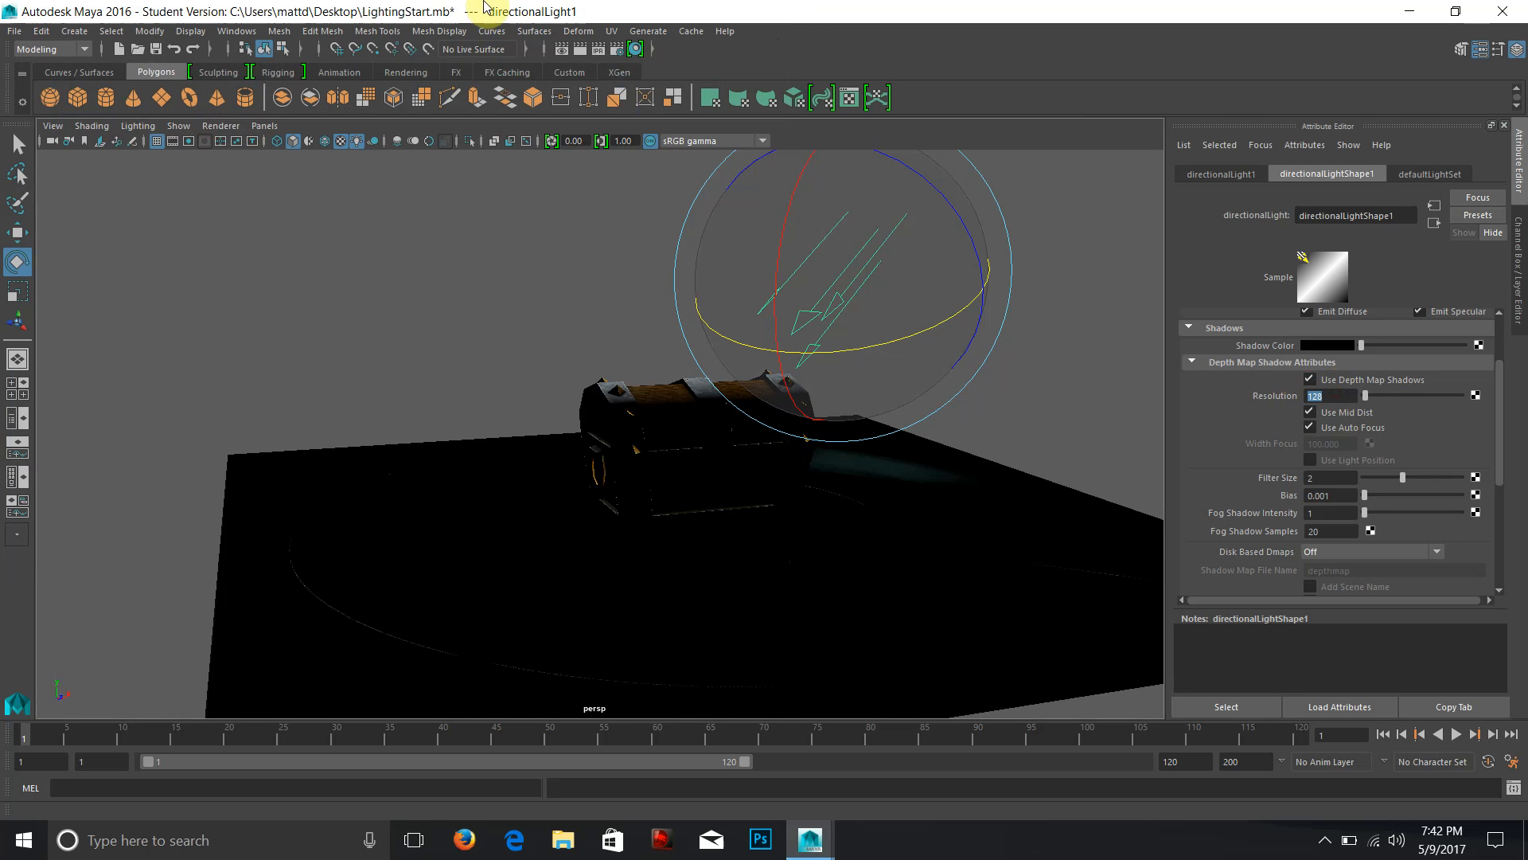
pyautogui.click(582, 50)
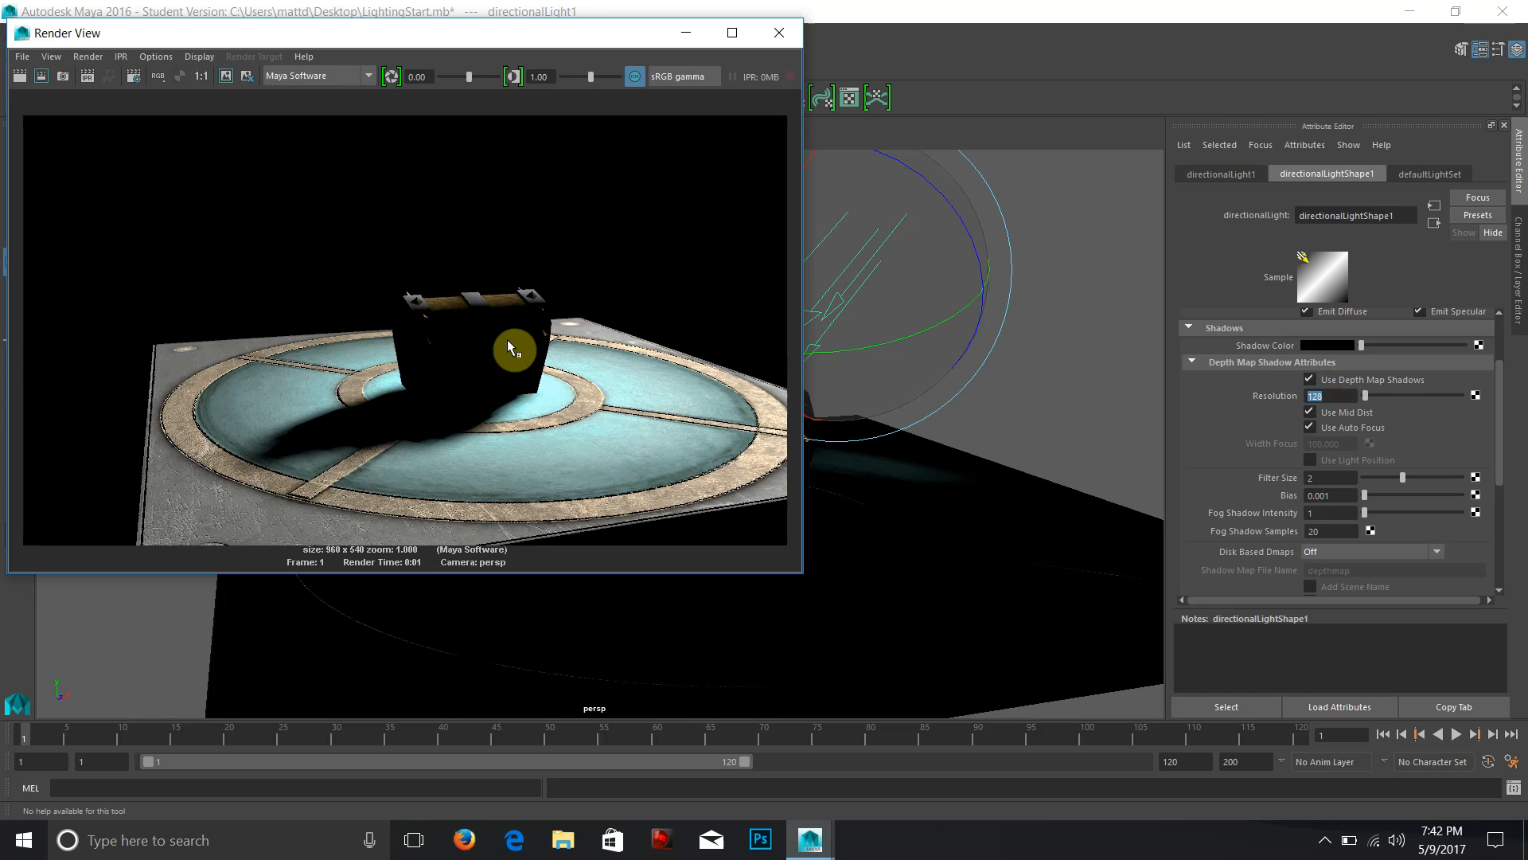
pyautogui.click(781, 33)
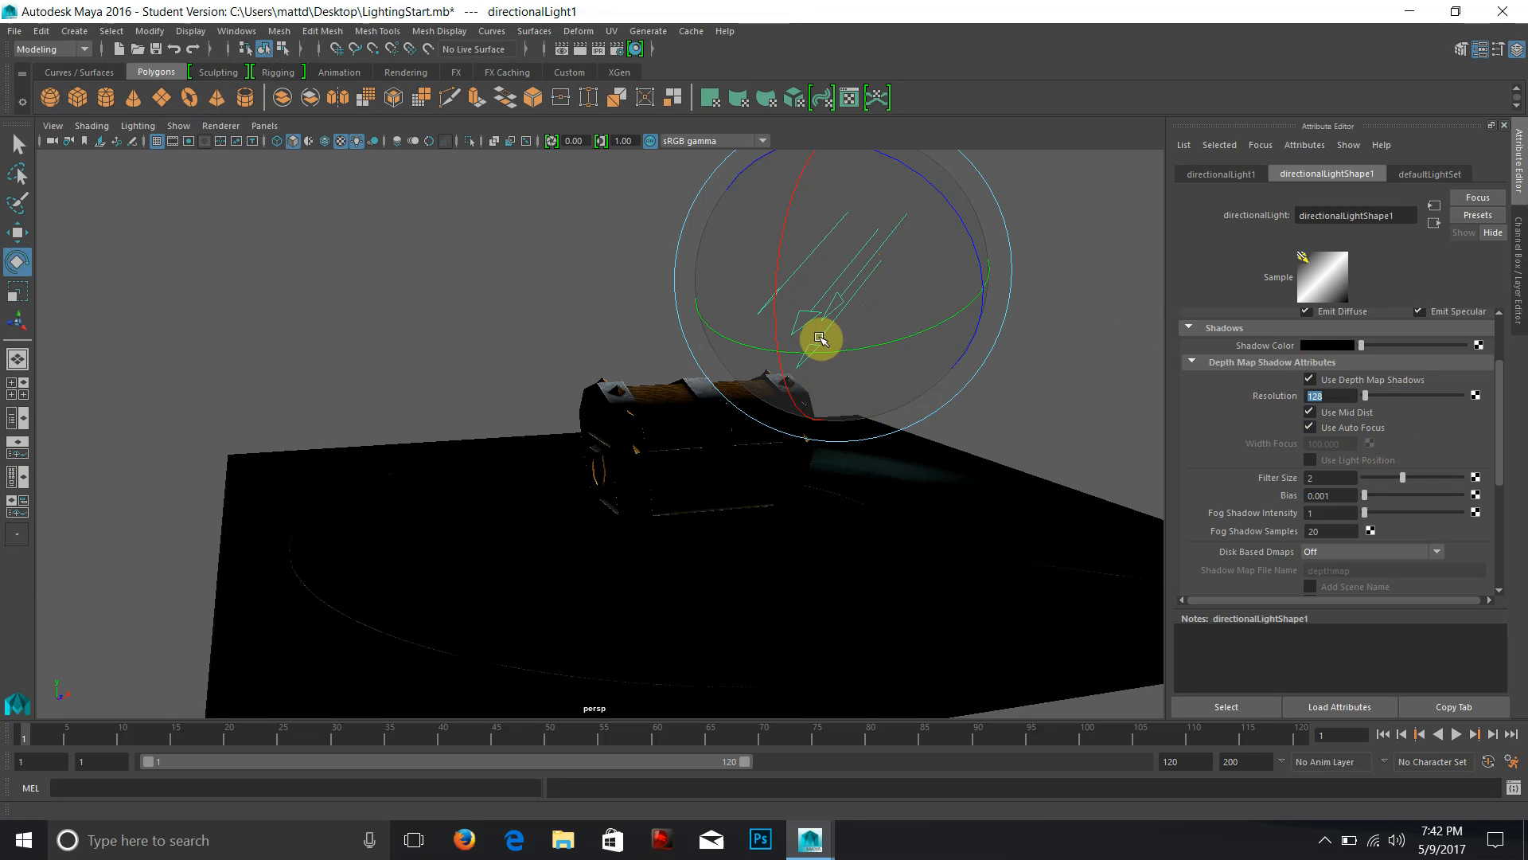
# Turn the directional light slightly about its vertical axis and switch it from depth map to ray trace shadows.
pyautogui.moveTo(808, 351); pyautogui.dragTo(819, 355)
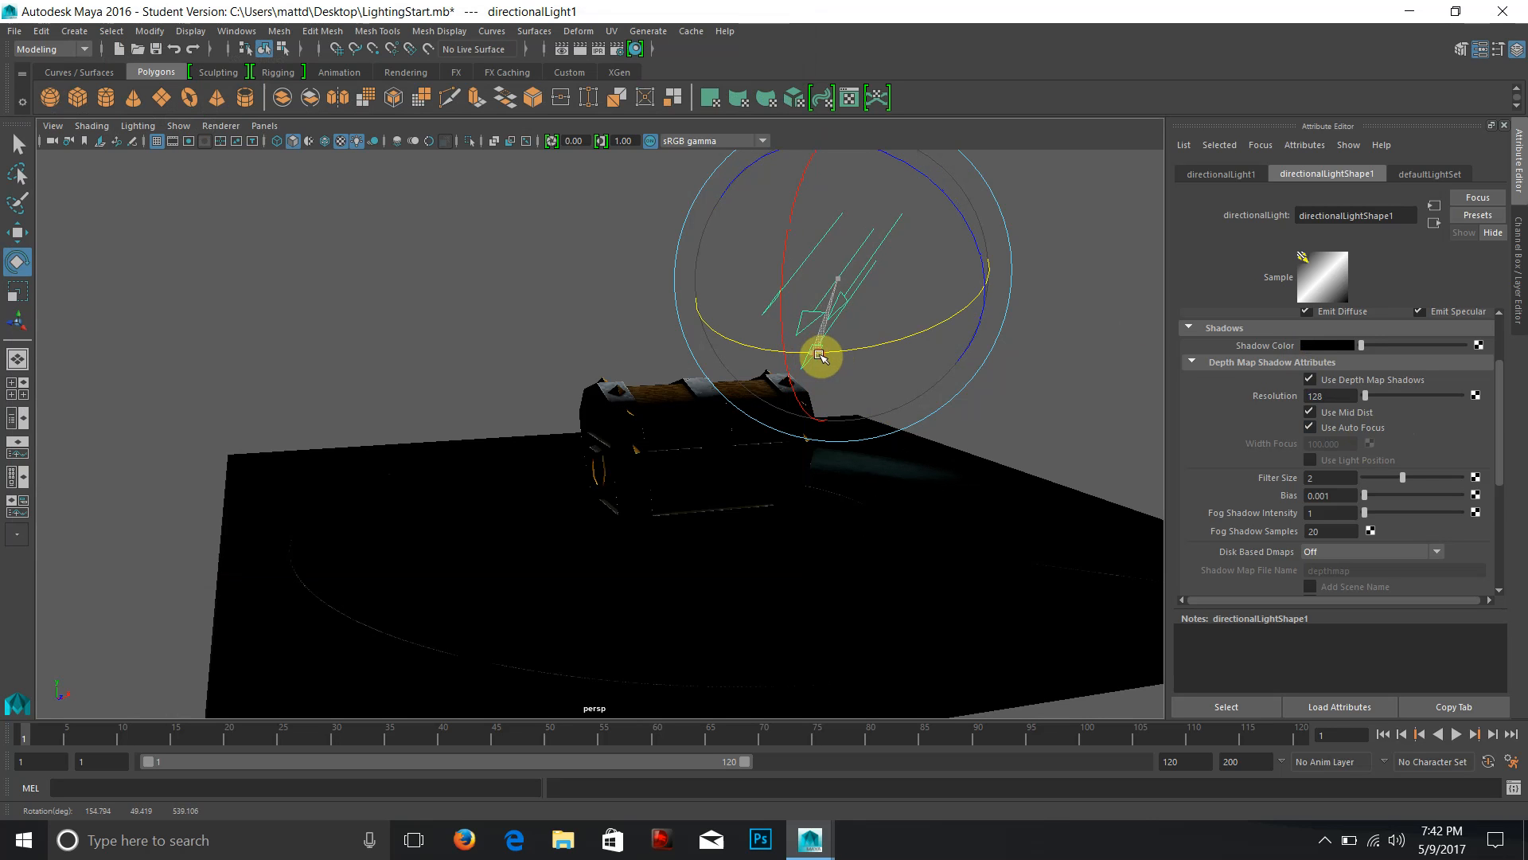
pyautogui.click(1323, 380)
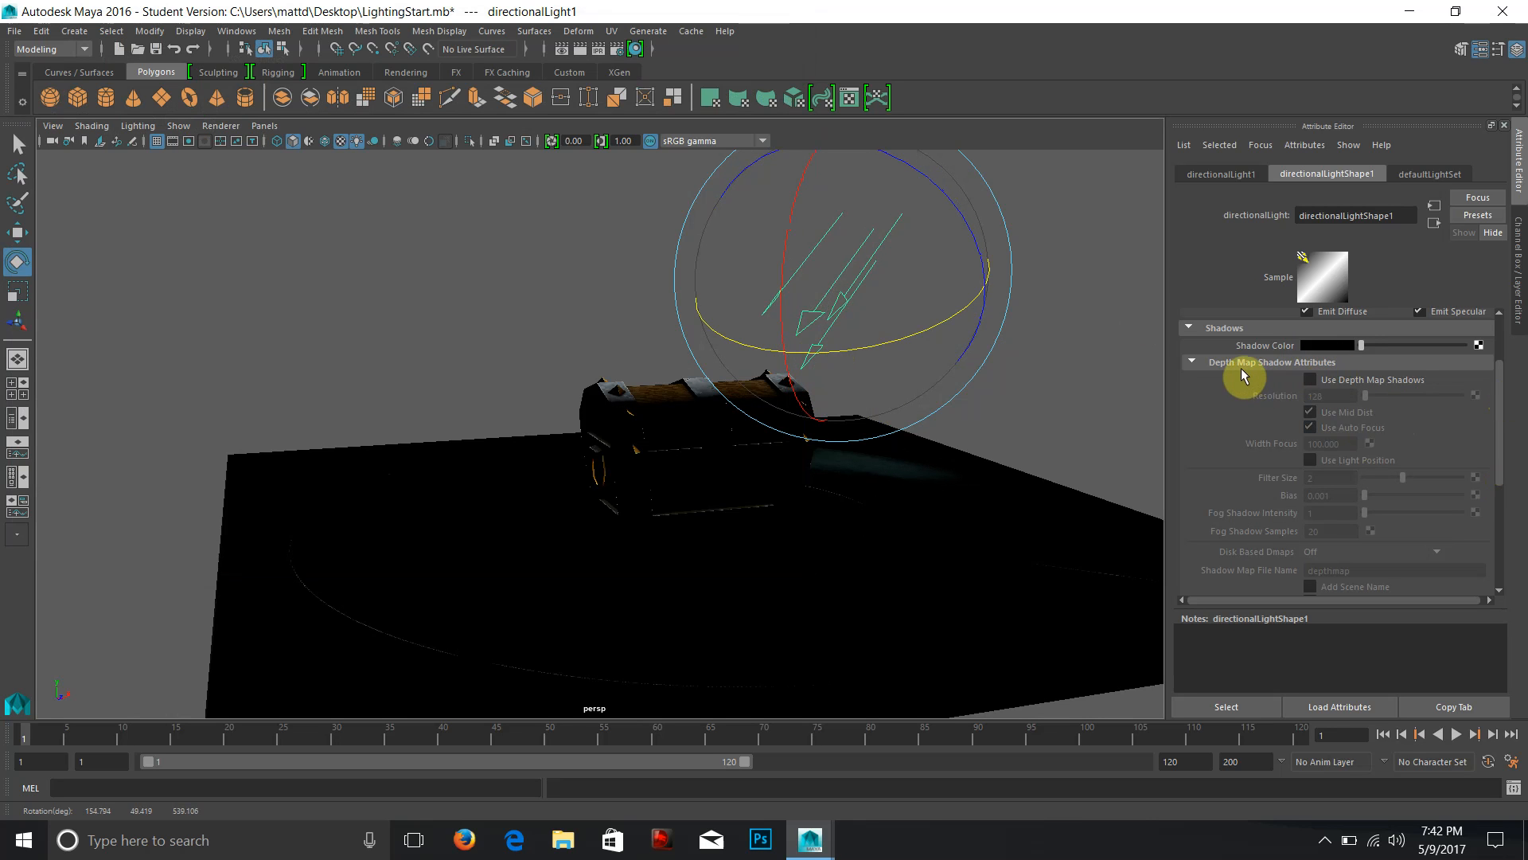
pyautogui.click(1239, 362)
pyautogui.click(1338, 445)
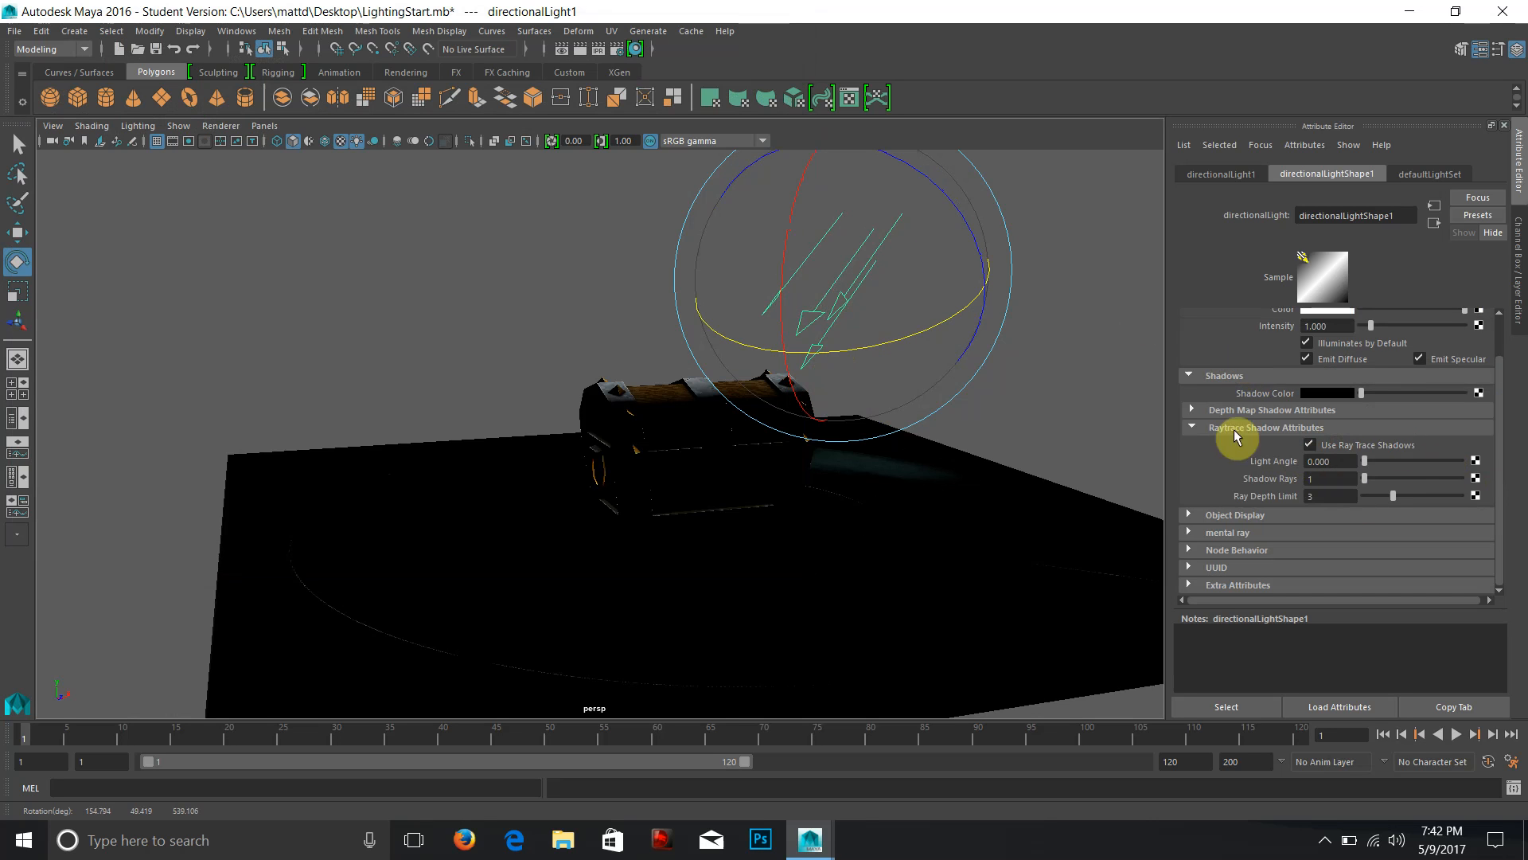
pyautogui.click(1273, 409)
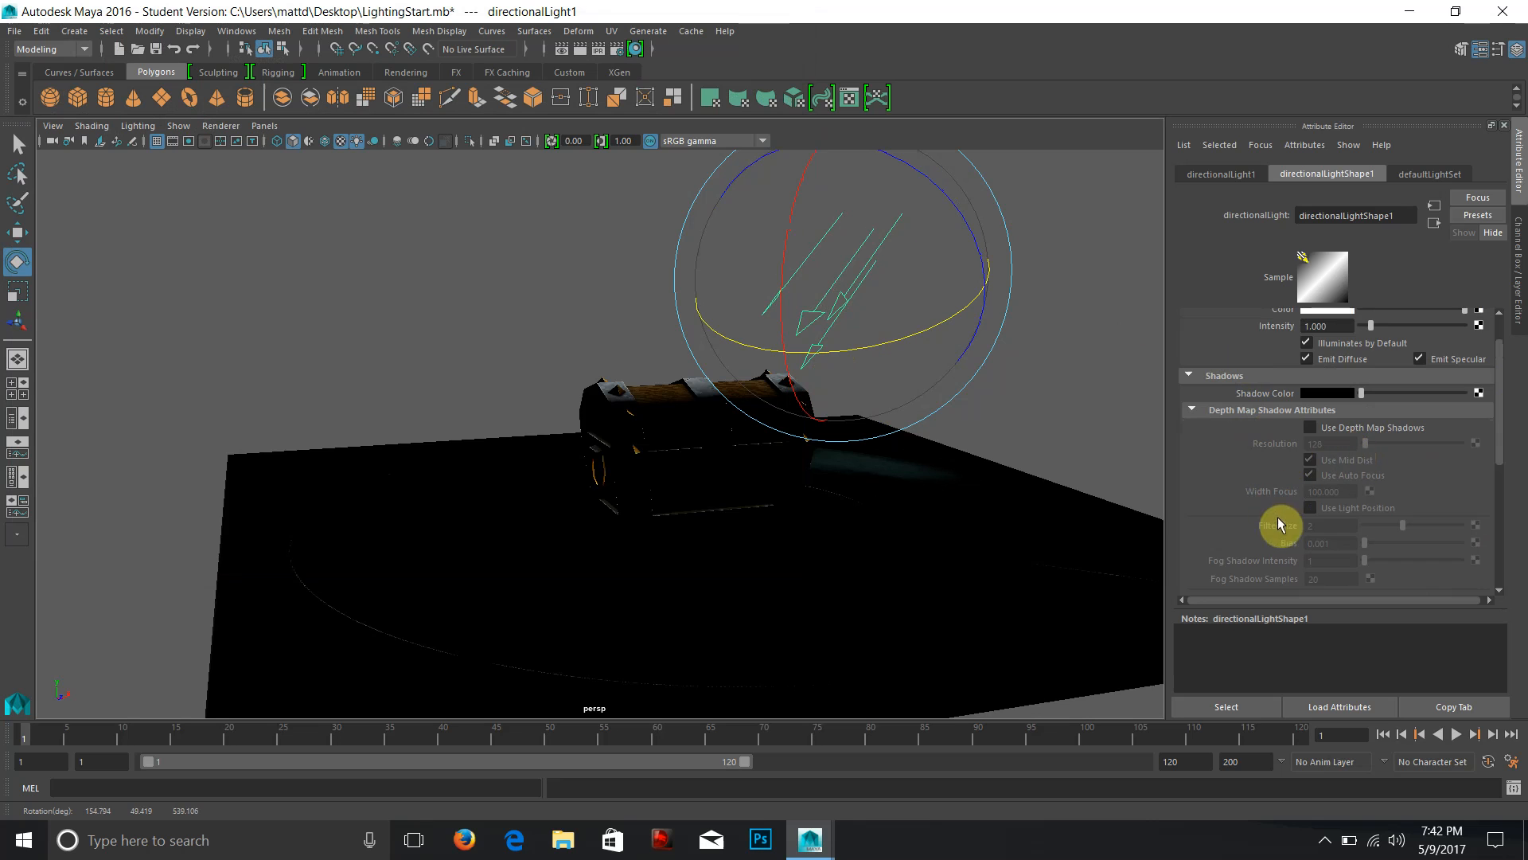
pyautogui.click(1219, 411)
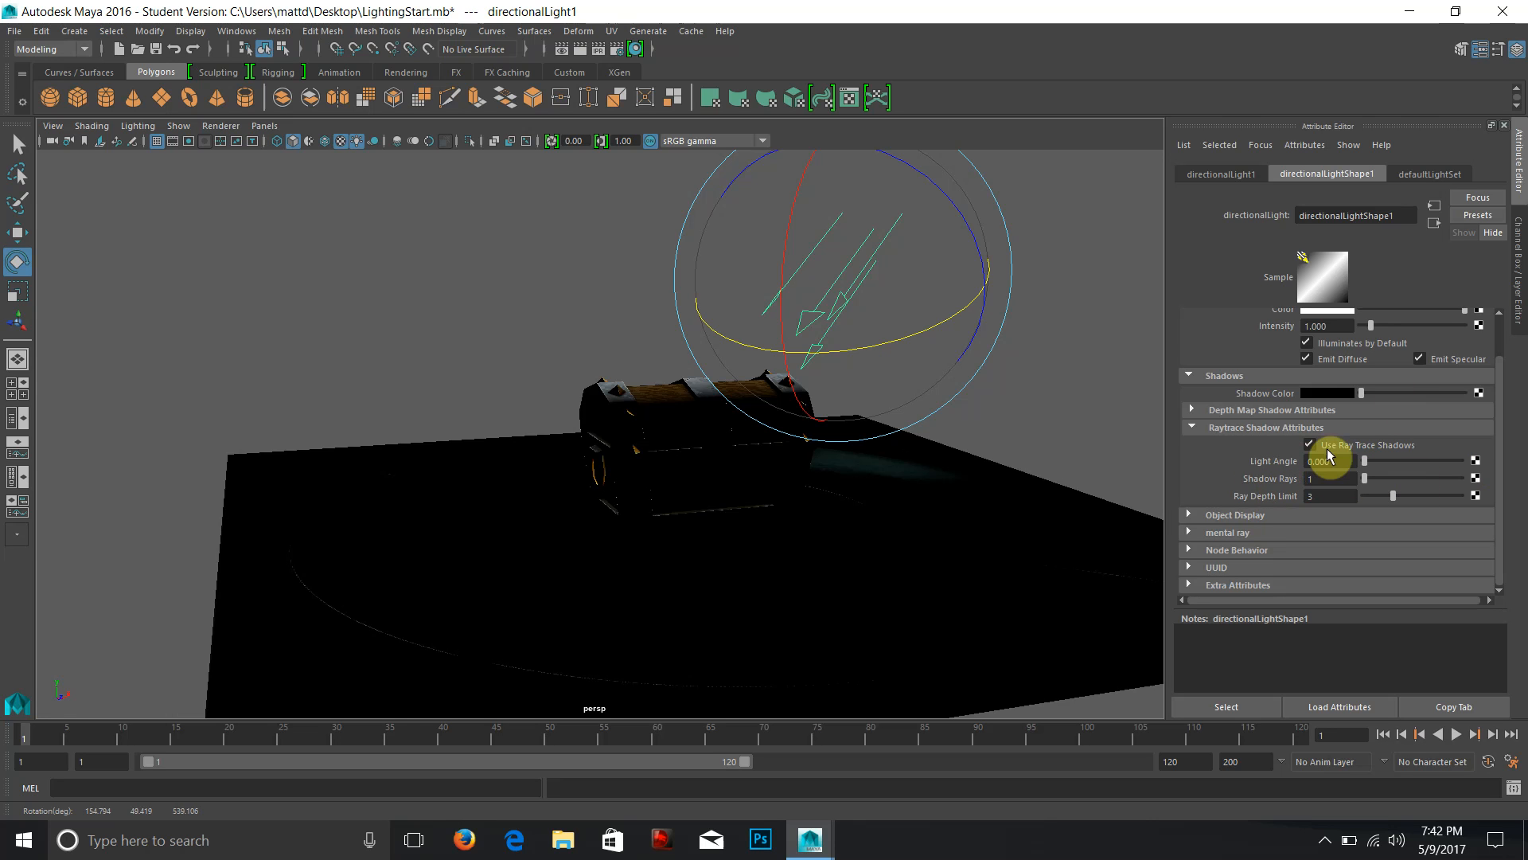
# Test-render the persp view, close the render, and enable Raytracing in the Maya Software raytracing quality settings.
pyautogui.click(581, 49)
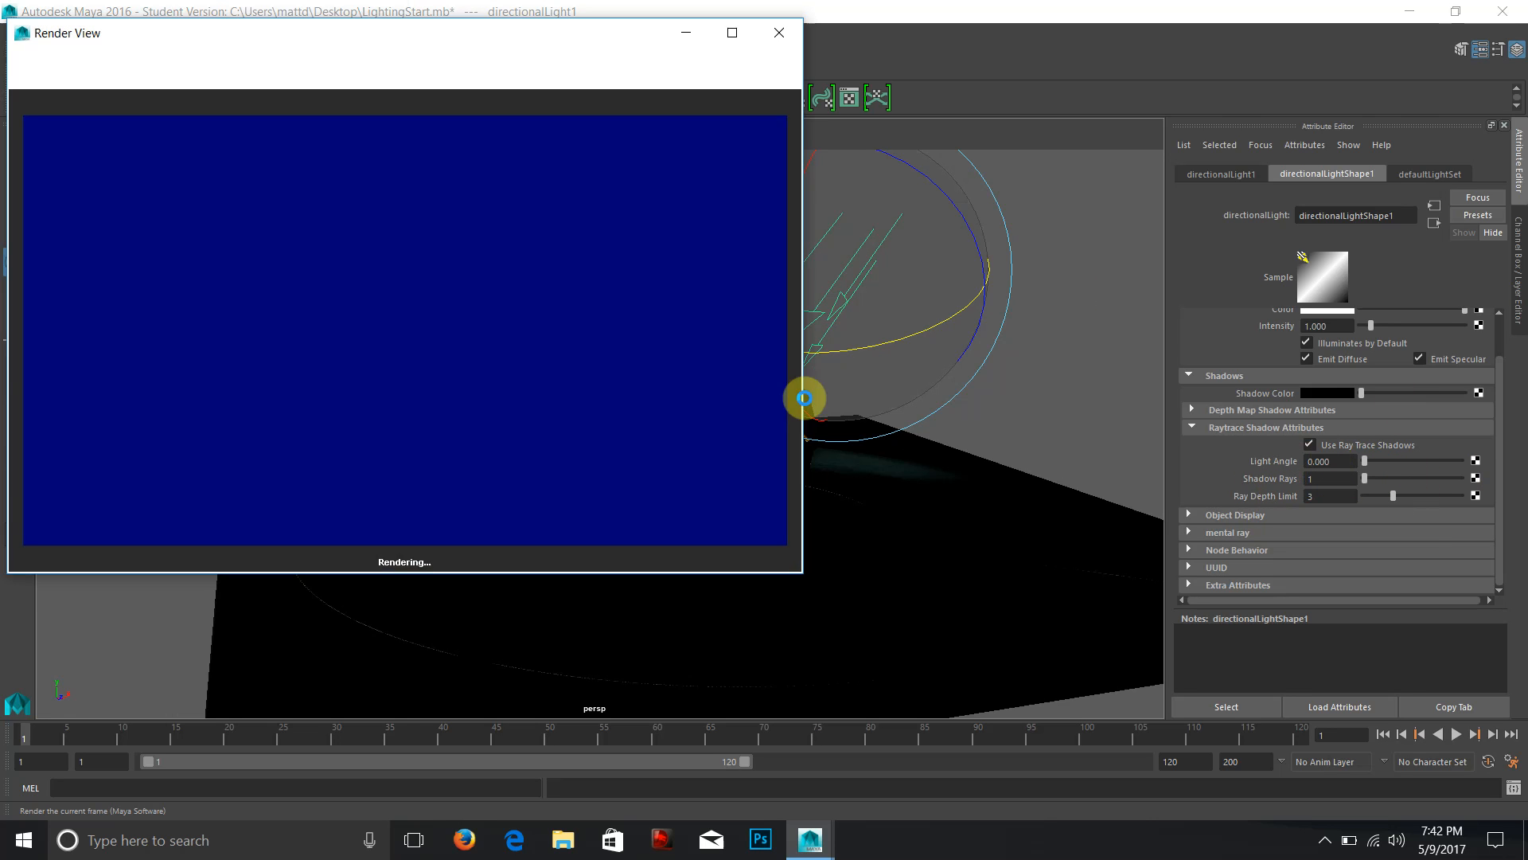
pyautogui.click(779, 33)
pyautogui.click(618, 50)
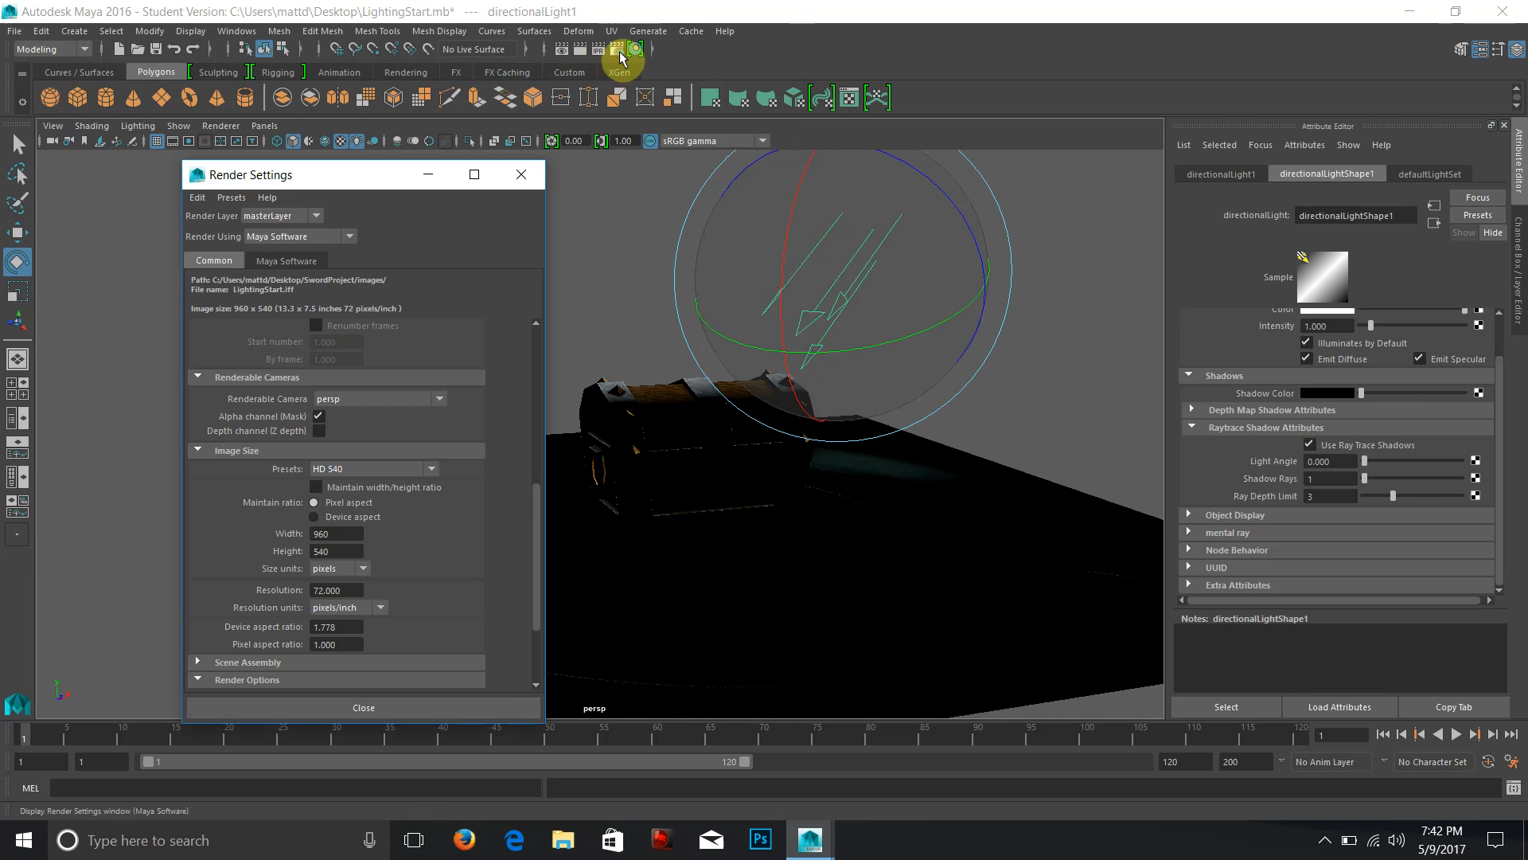
pyautogui.moveTo(338, 181); pyautogui.dragTo(328, 119)
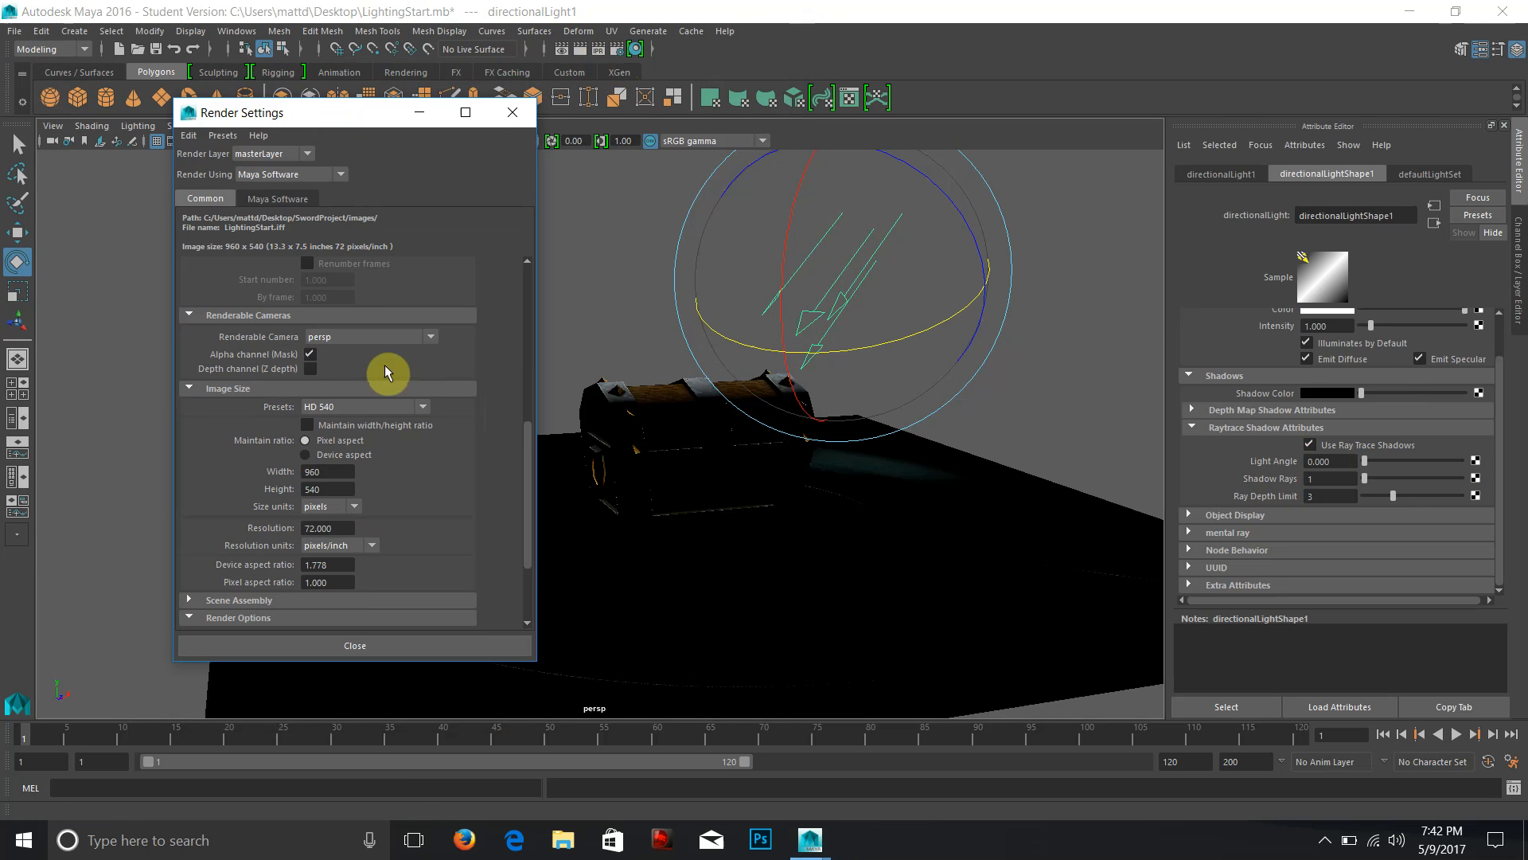
pyautogui.click(280, 200)
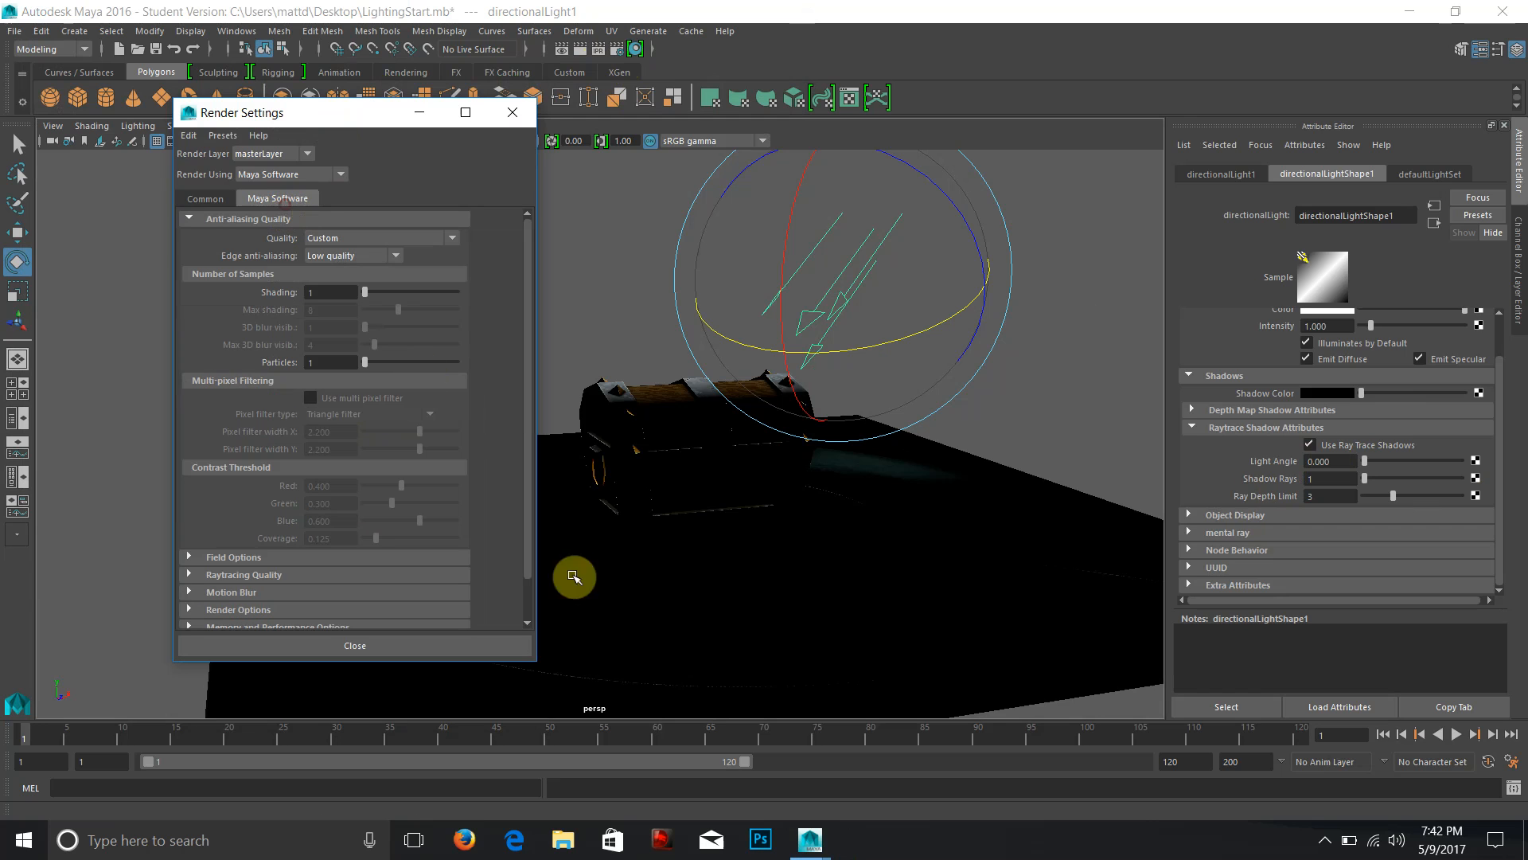
pyautogui.moveTo(534, 660); pyautogui.dragTo(561, 710)
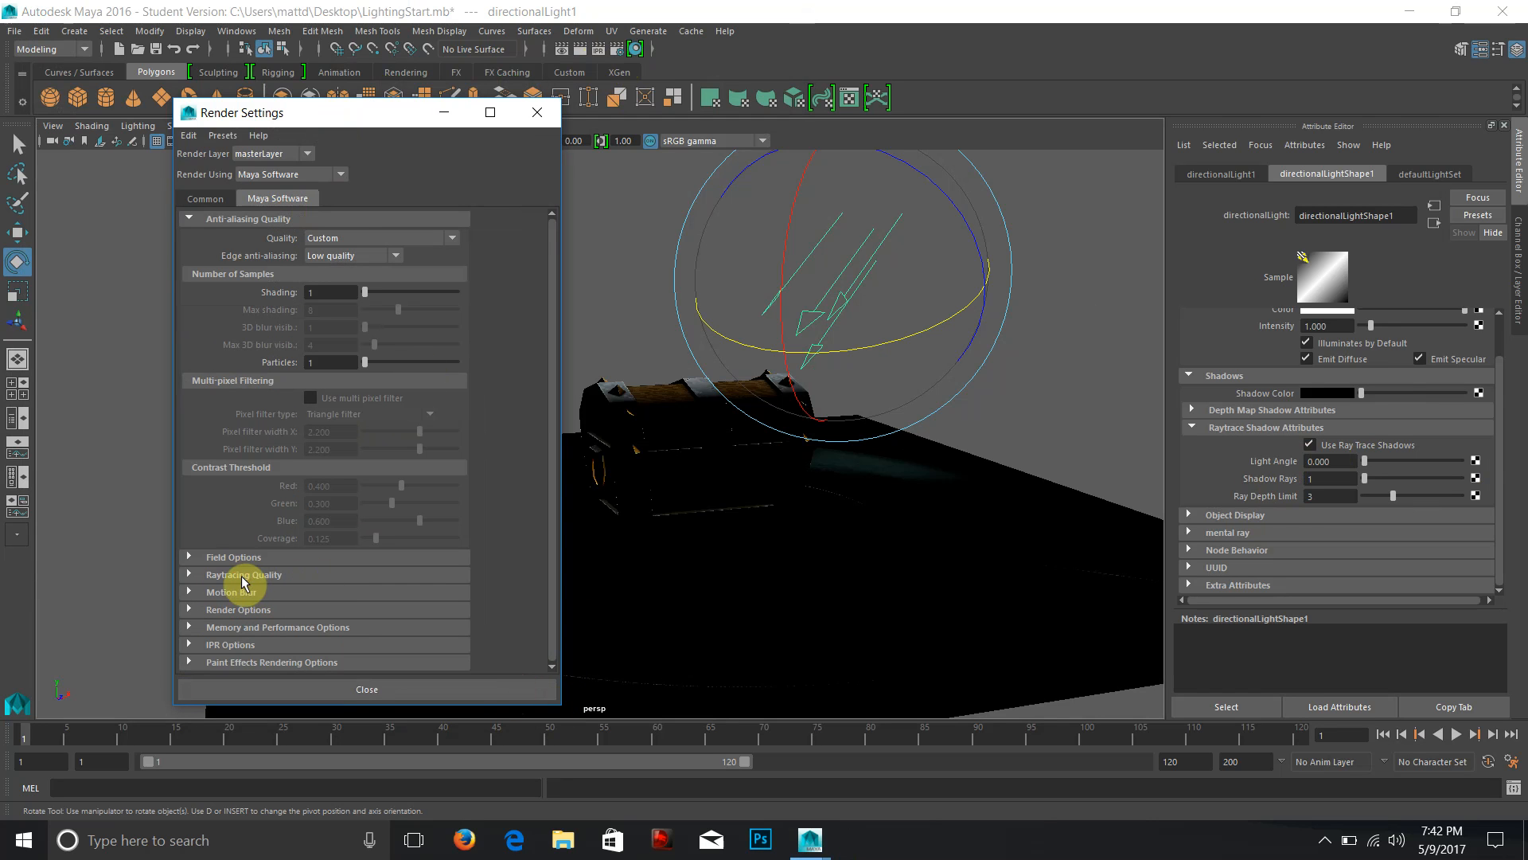
pyautogui.click(240, 577)
pyautogui.click(327, 593)
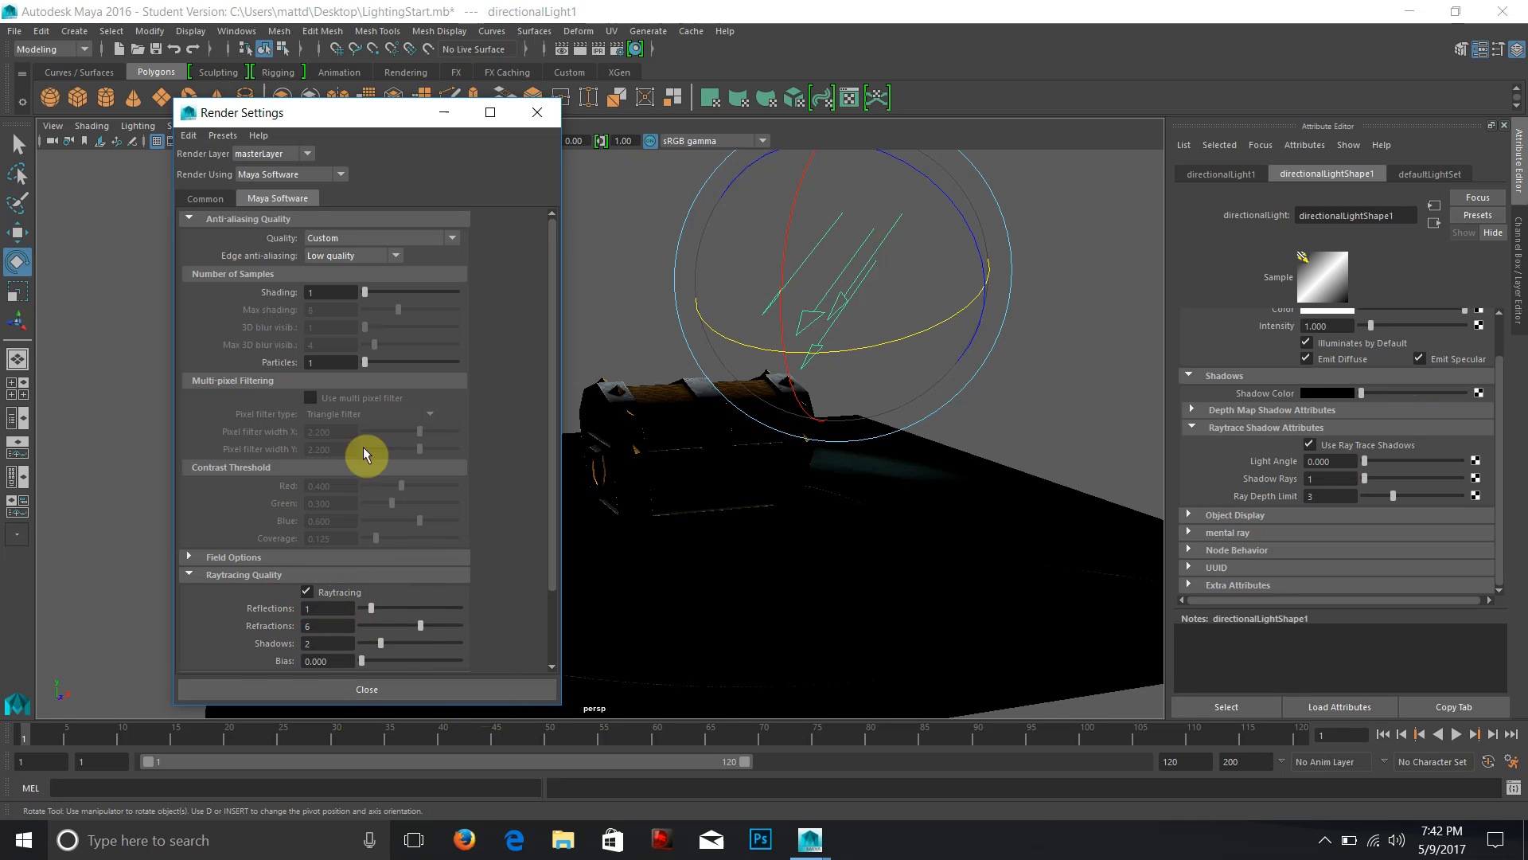
# Close the render settings, render the persp view with raytraced shadows, and mark a render region around the chest's shadow.
pyautogui.click(433, 688)
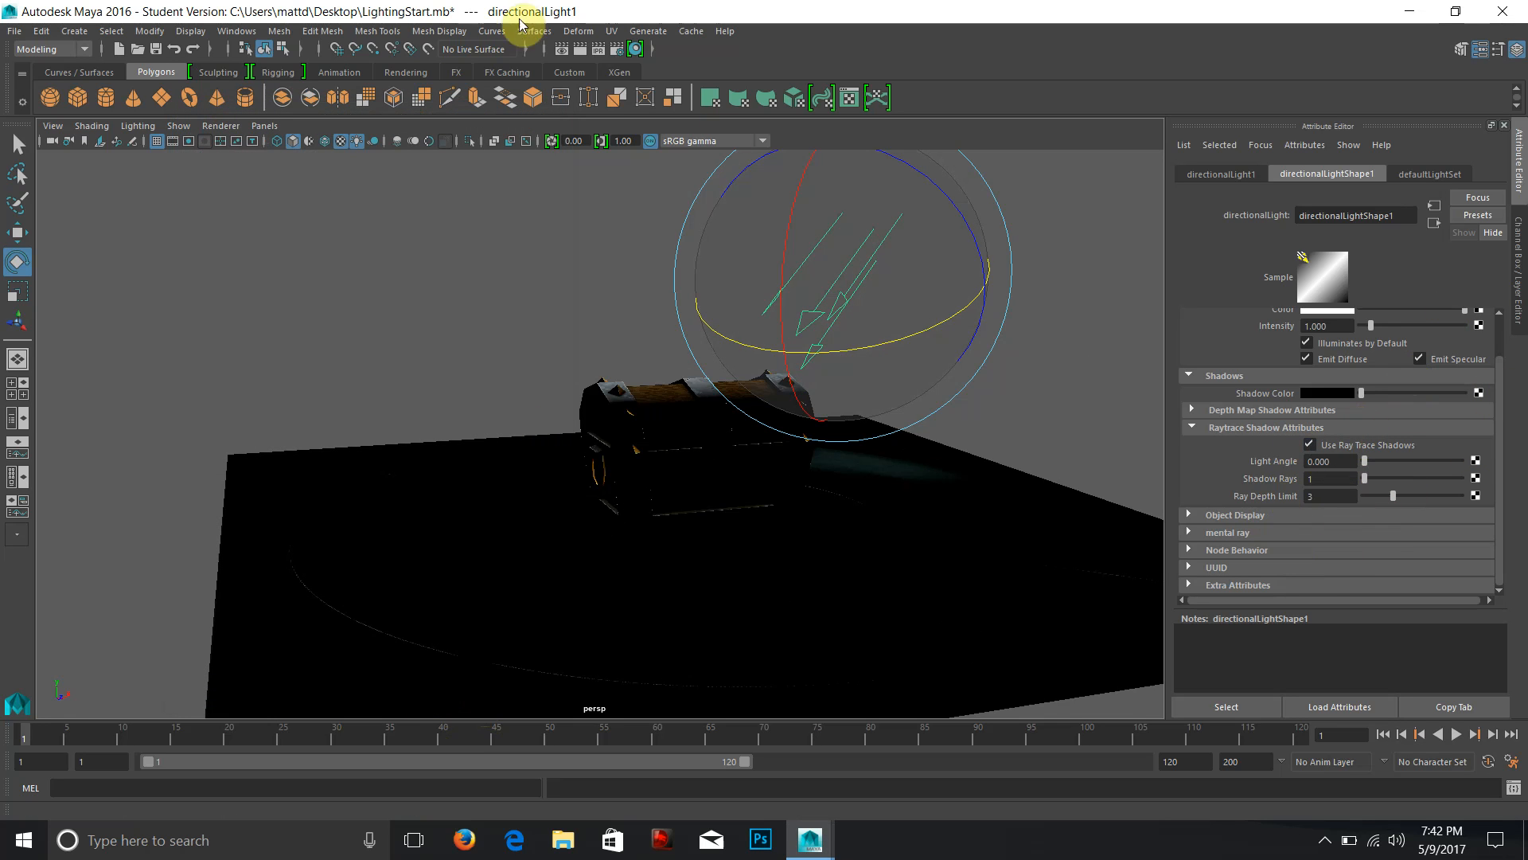
pyautogui.click(579, 54)
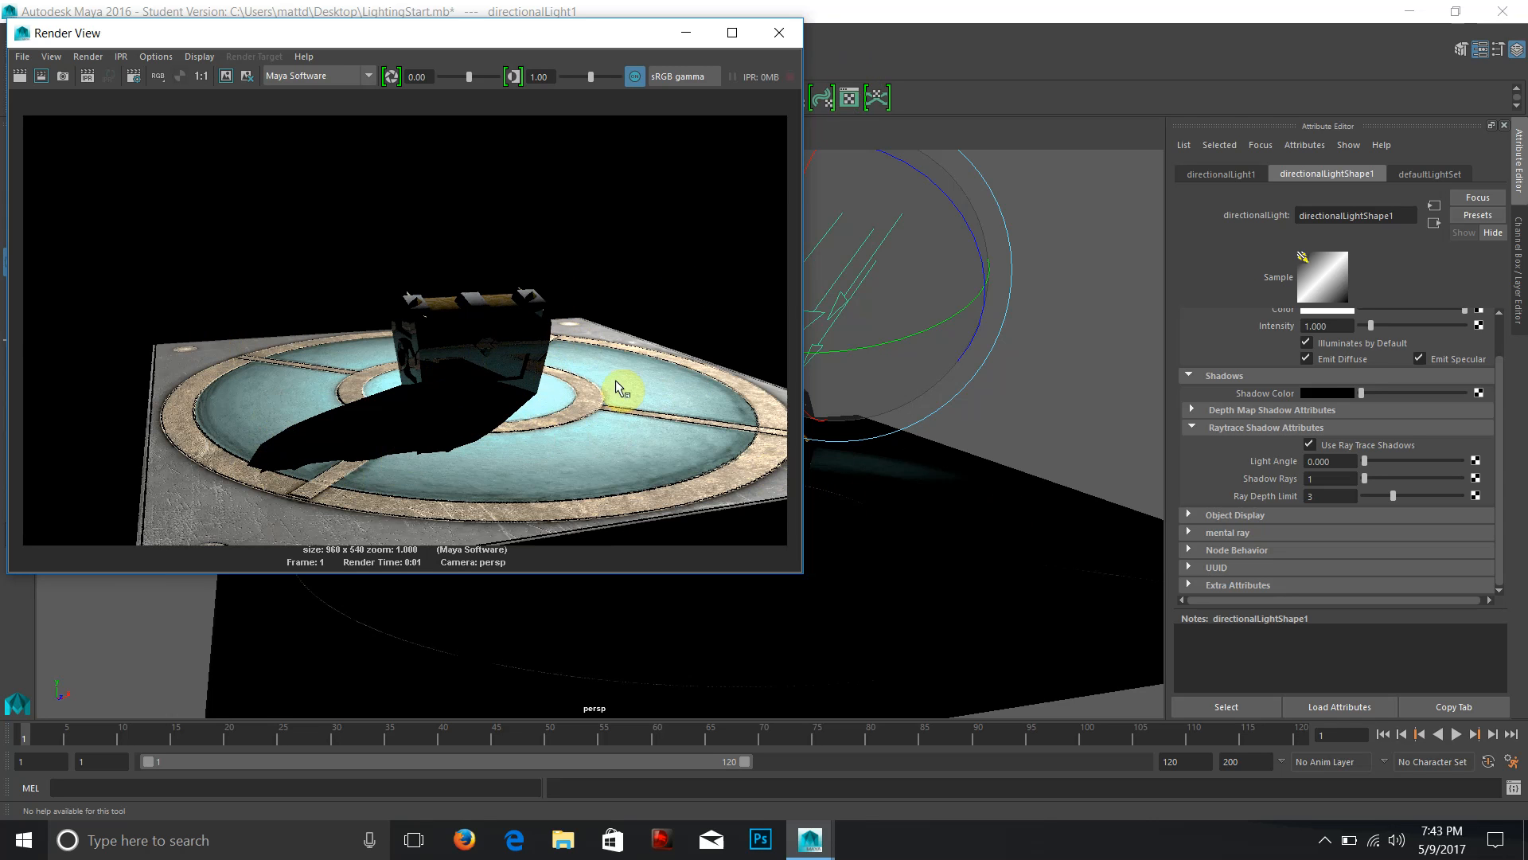
pyautogui.moveTo(184, 335); pyautogui.dragTo(600, 518)
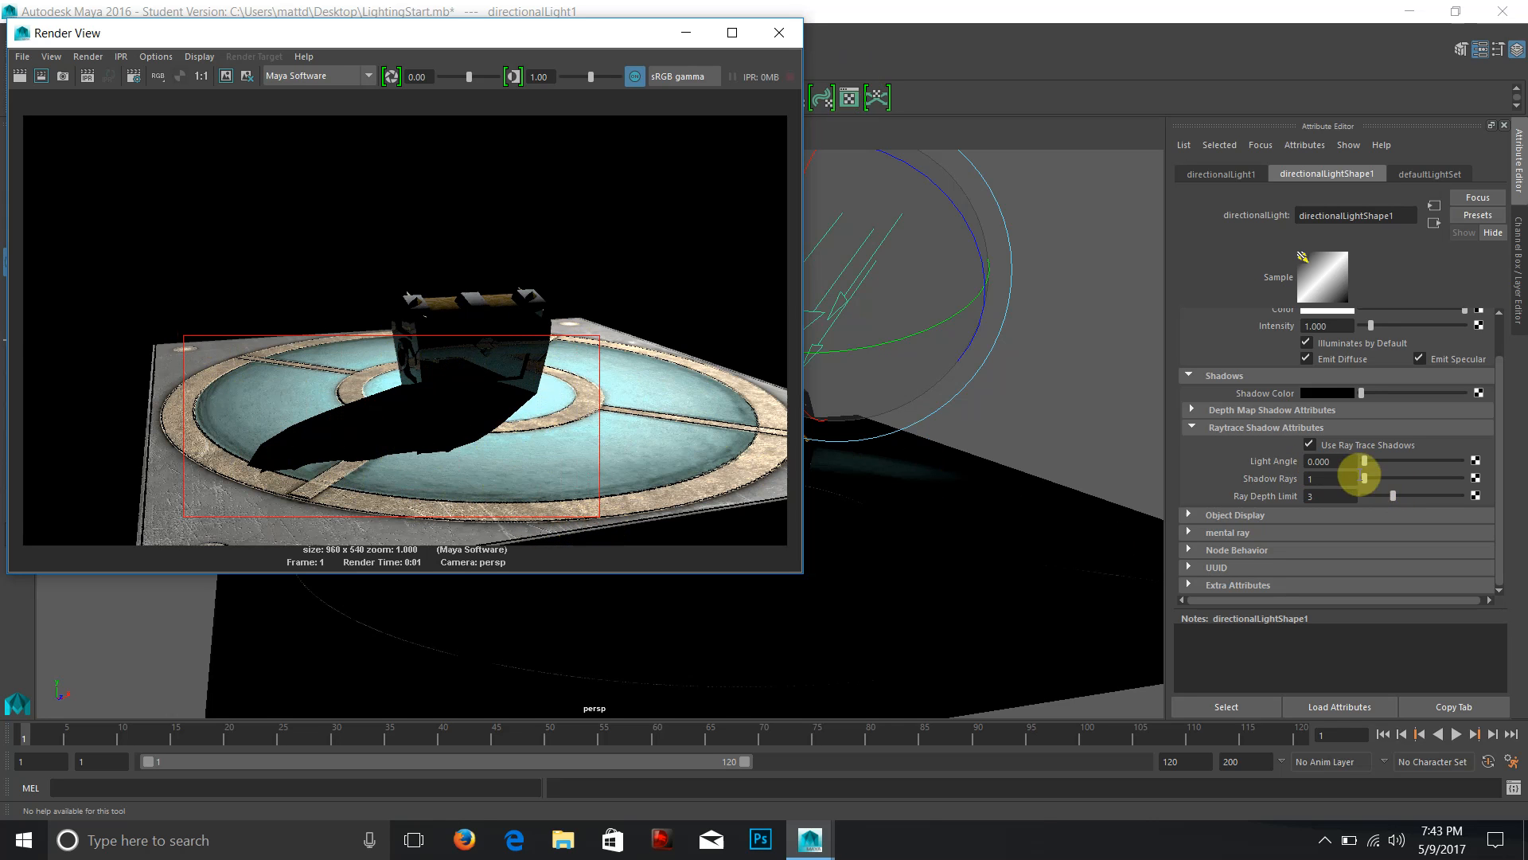
# Set the directional light's ray trace Light Angle to 3 and re-render the marked region.
pyautogui.moveTo(1340, 460); pyautogui.dragTo(1261, 464)
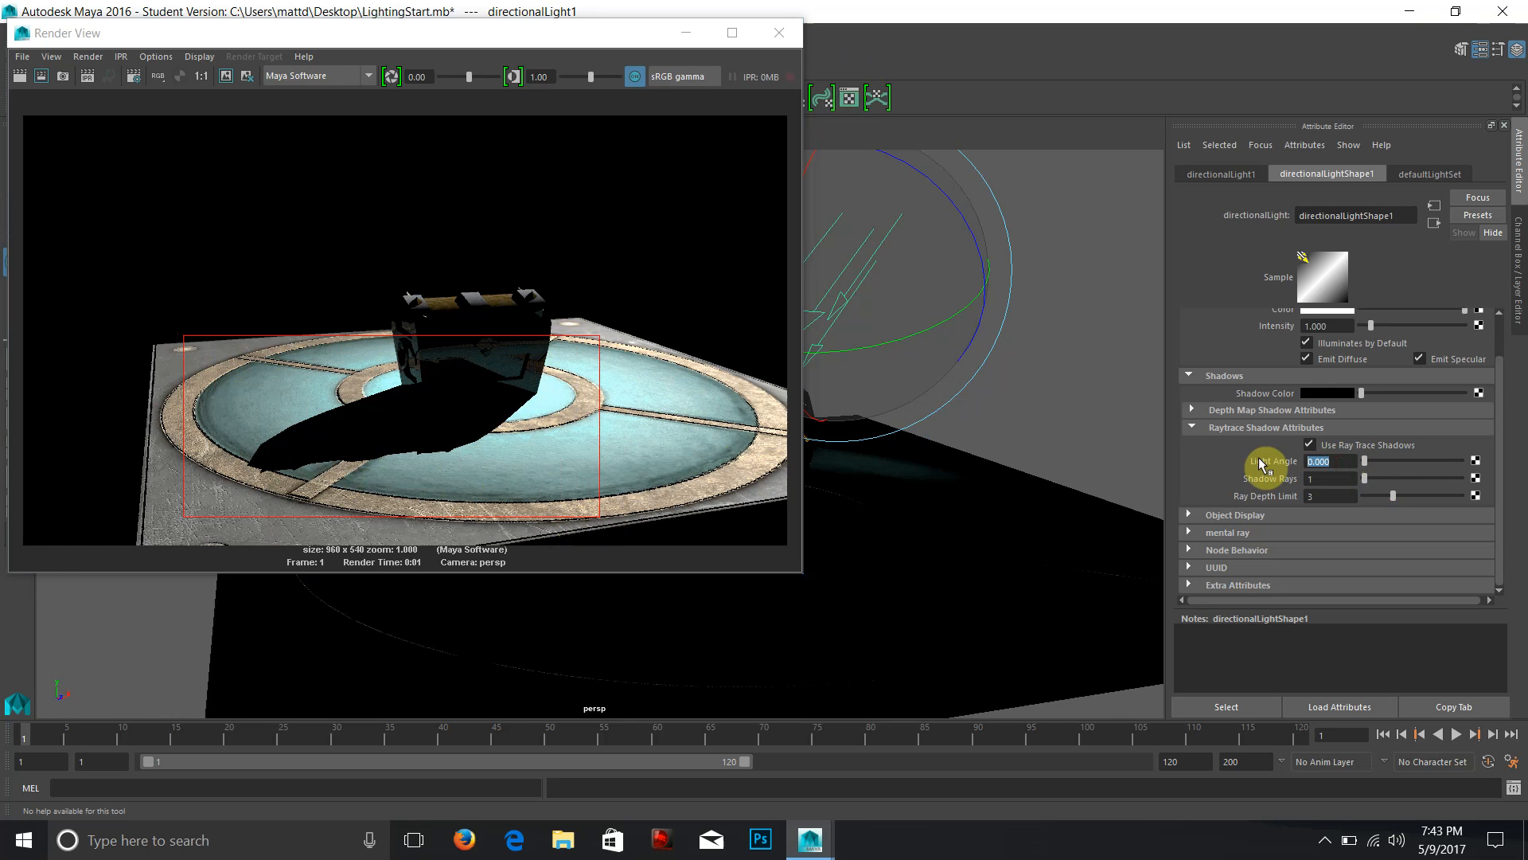
pyautogui.press('Return')
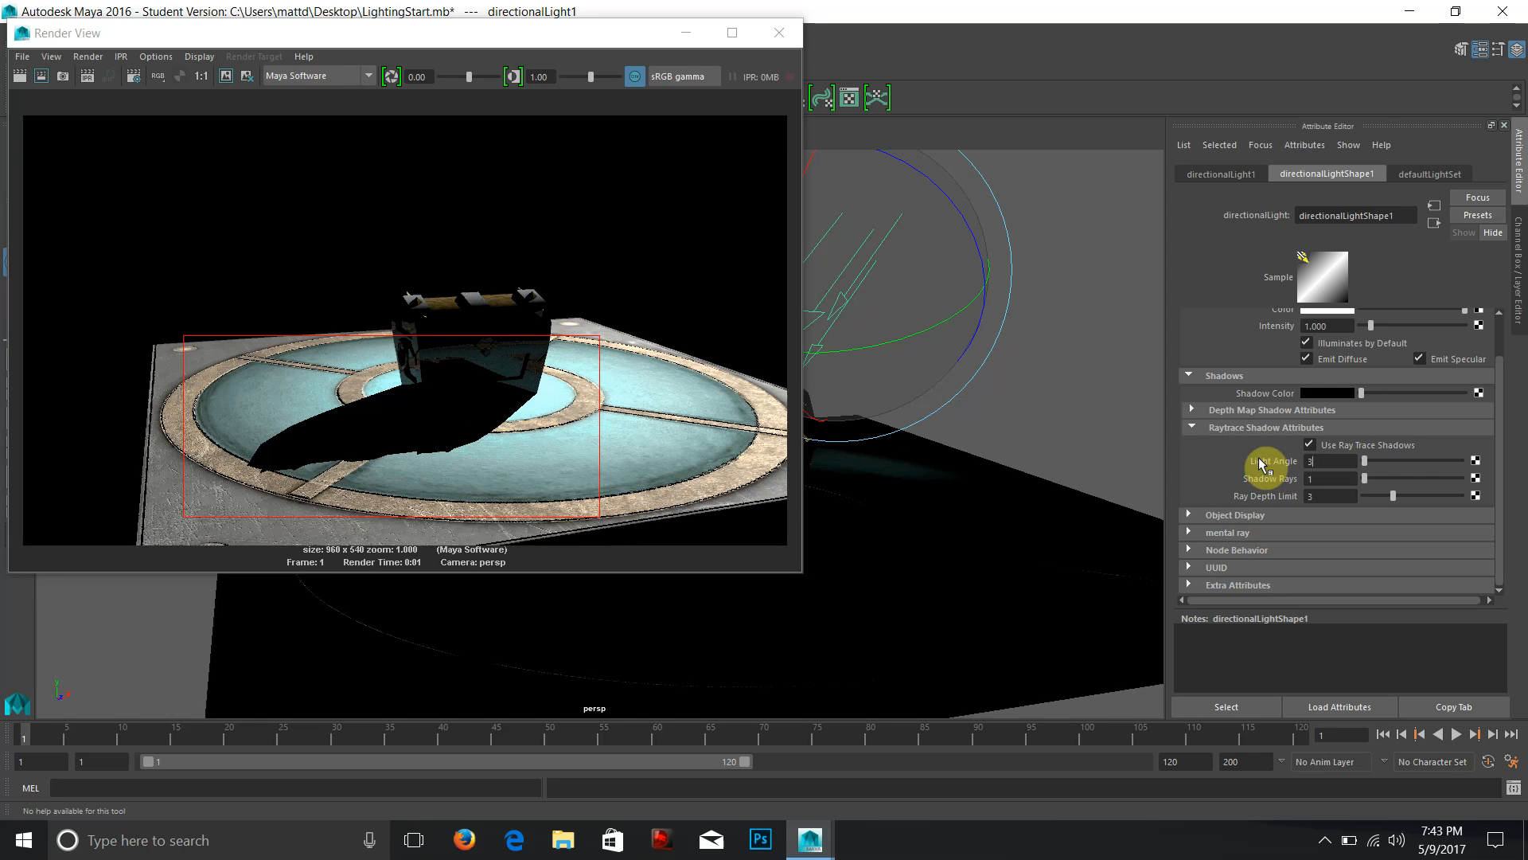
pyautogui.write('3')
pyautogui.press('Return')
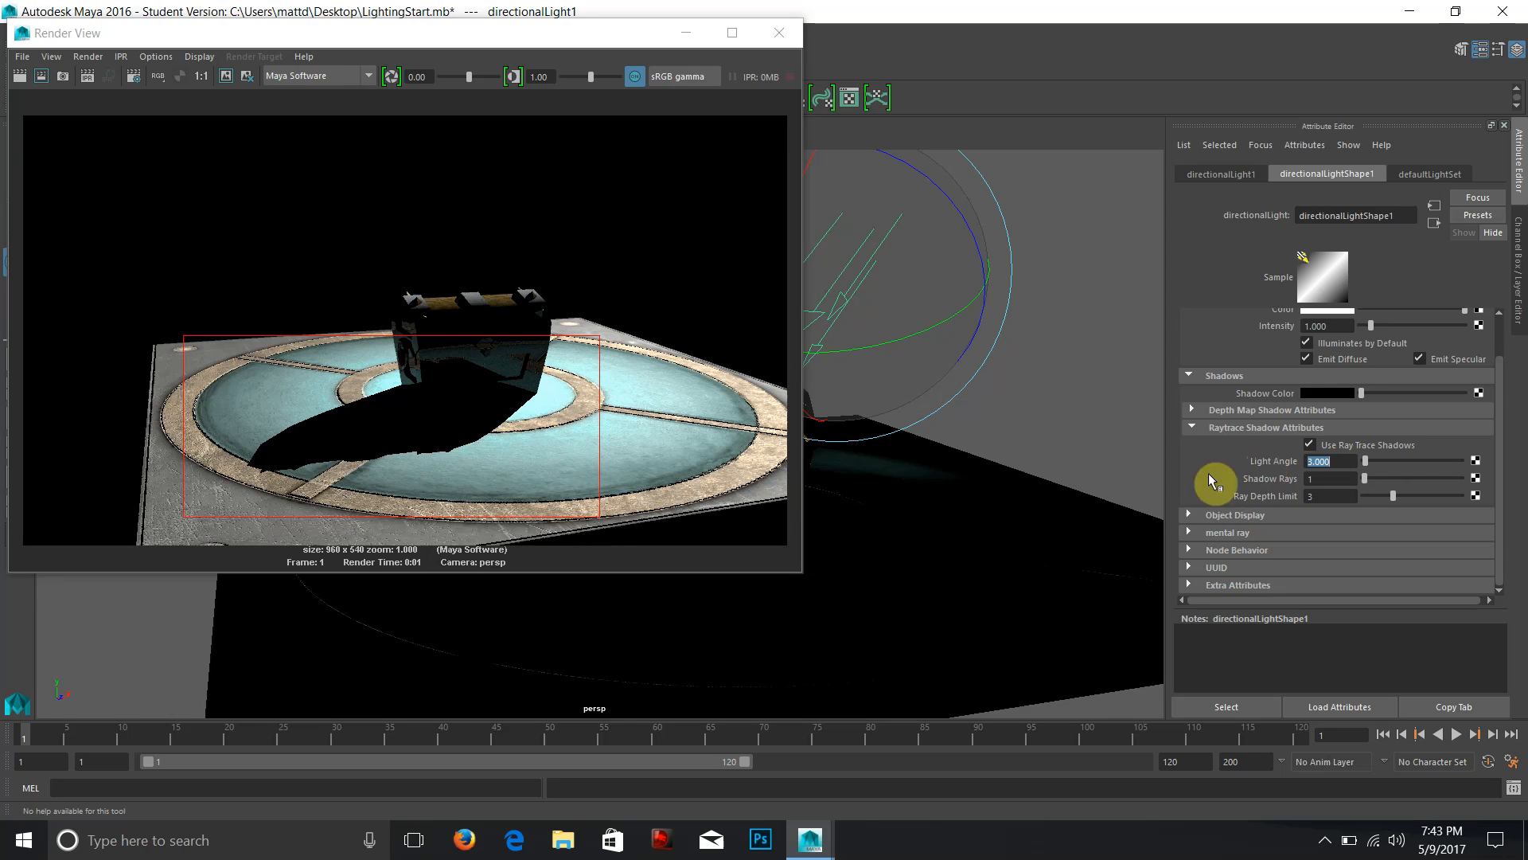
pyautogui.click(39, 77)
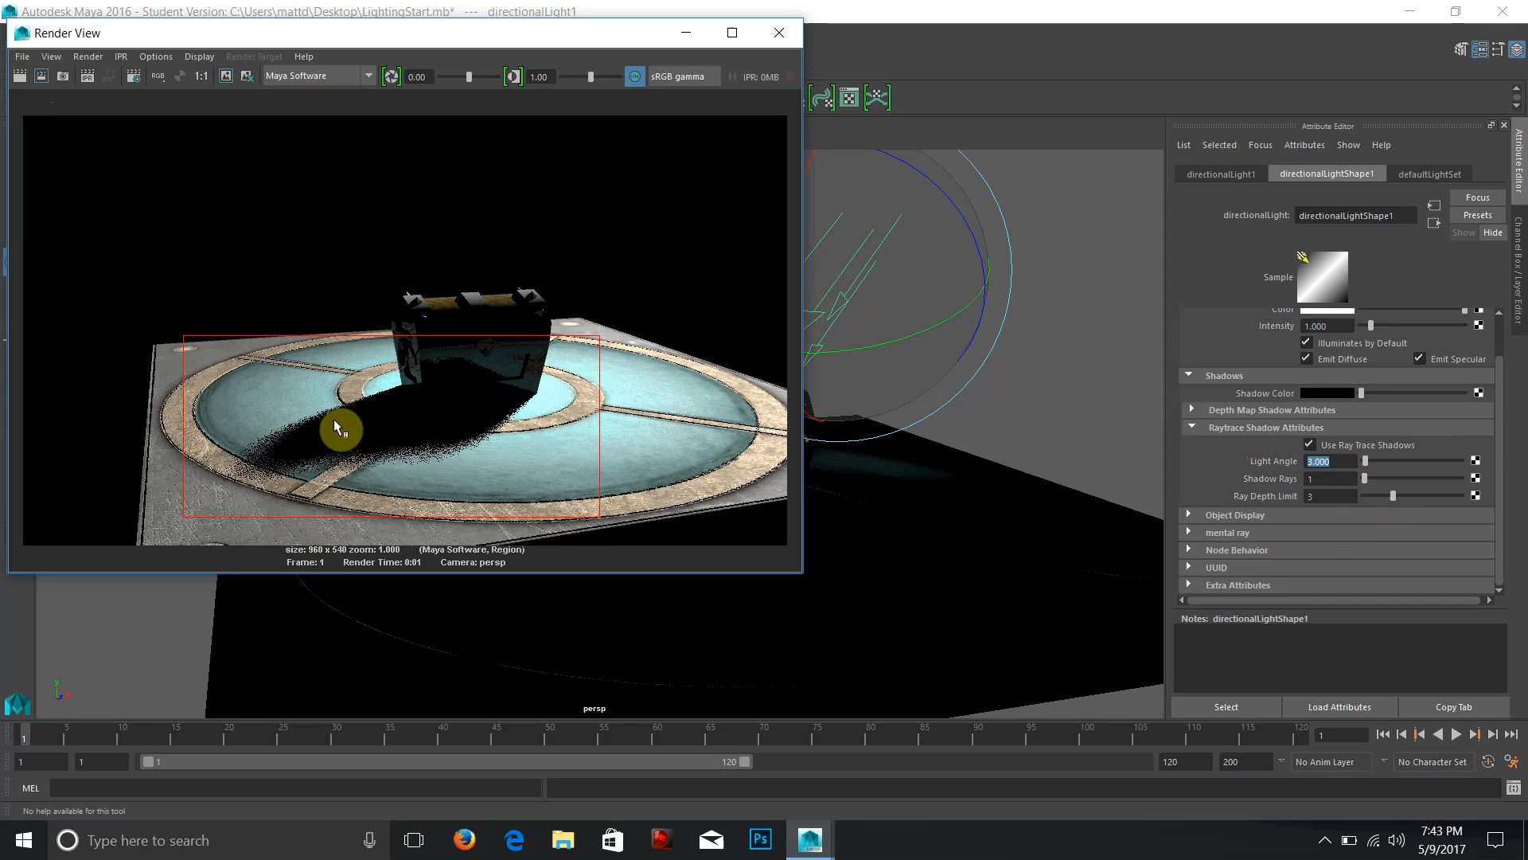
# Test-render the marked region with the light's Shadow Rays set to 5 and again with 8.
pyautogui.click(1325, 478)
pyautogui.write('5')
pyautogui.press('Return')
pyautogui.click(42, 76)
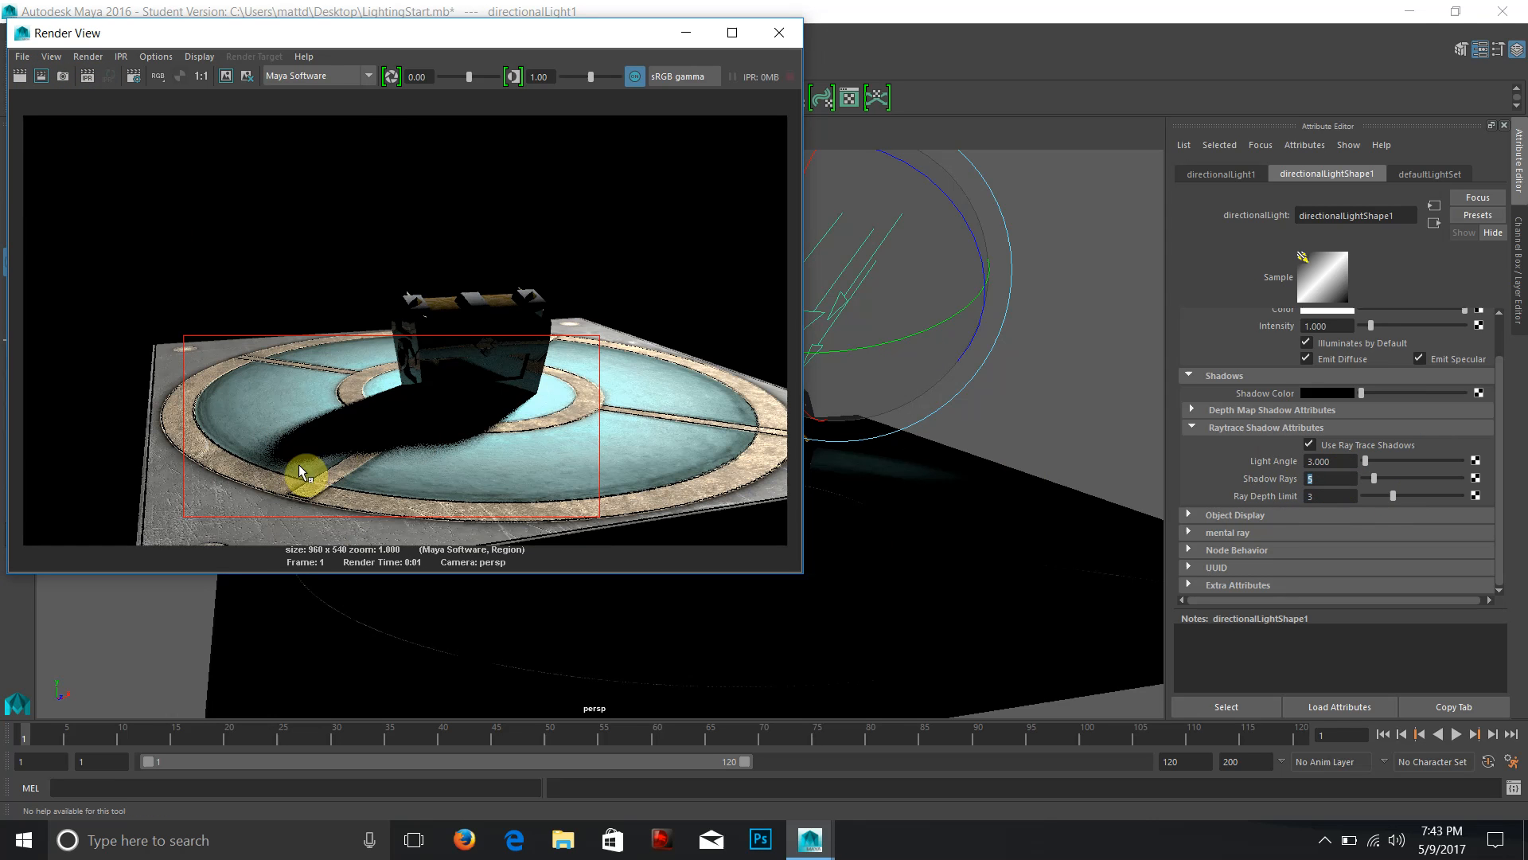
pyautogui.moveTo(1346, 479); pyautogui.dragTo(1260, 475)
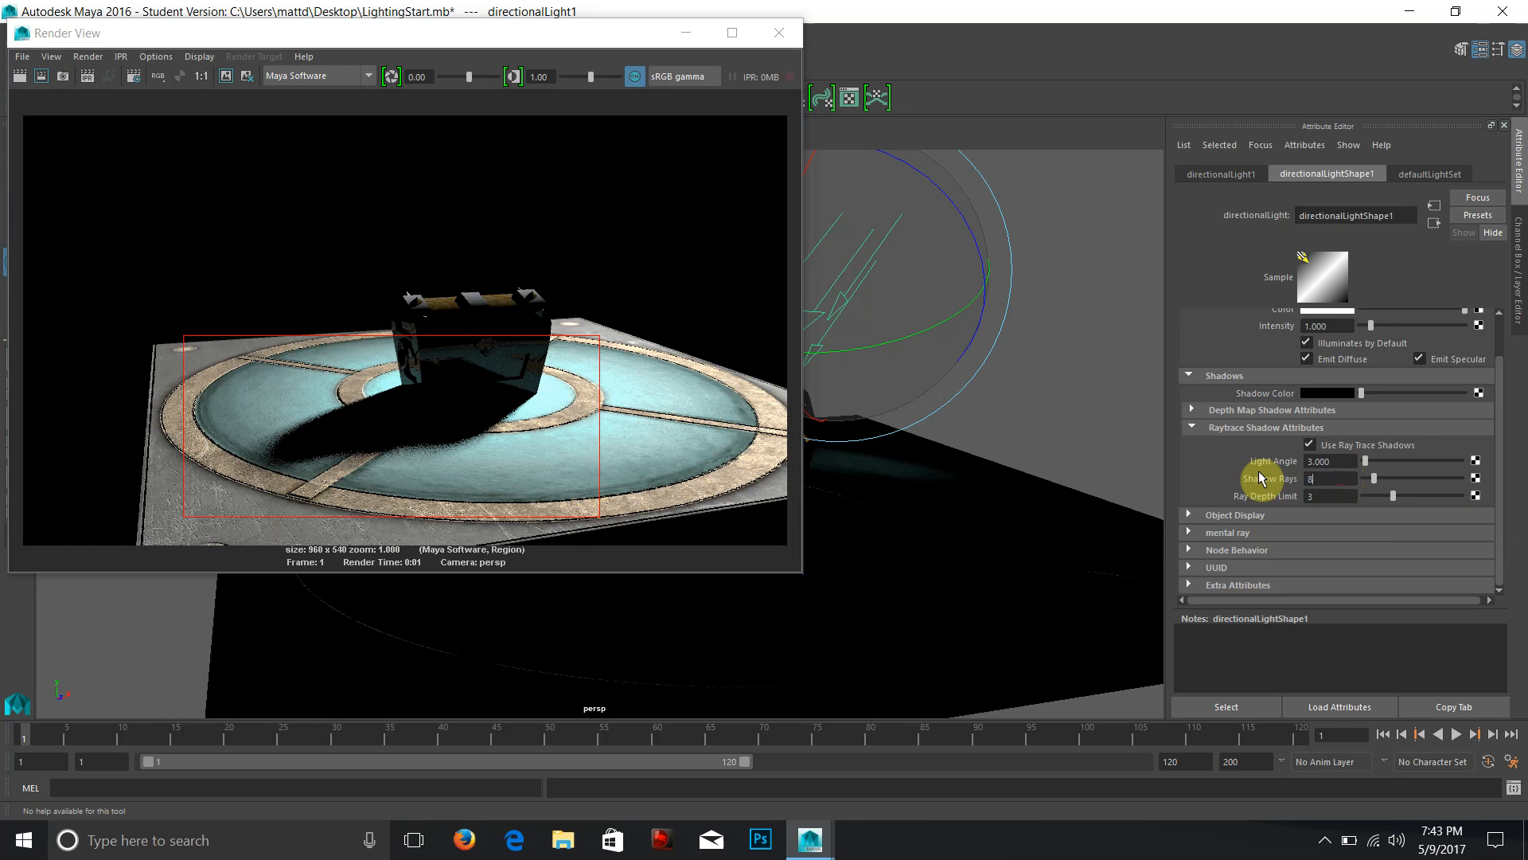
pyautogui.click(41, 76)
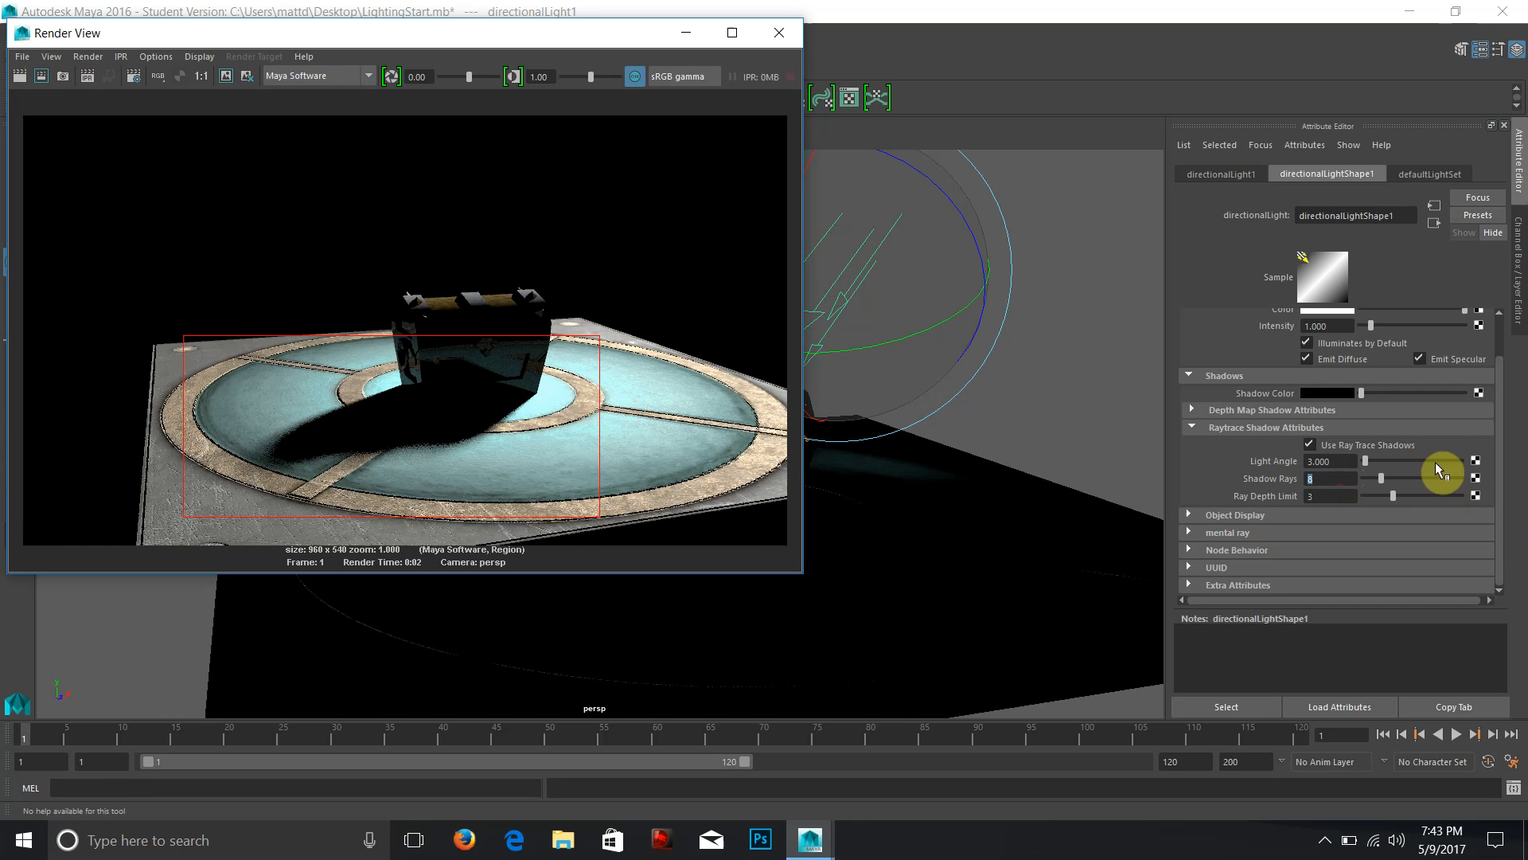
# Set the Light Angle to 6 and the Shadow Rays to 15, and re-render the shadow region.
pyautogui.moveTo(1350, 462); pyautogui.dragTo(1257, 456)
pyautogui.write('6')
pyautogui.press('Tab')
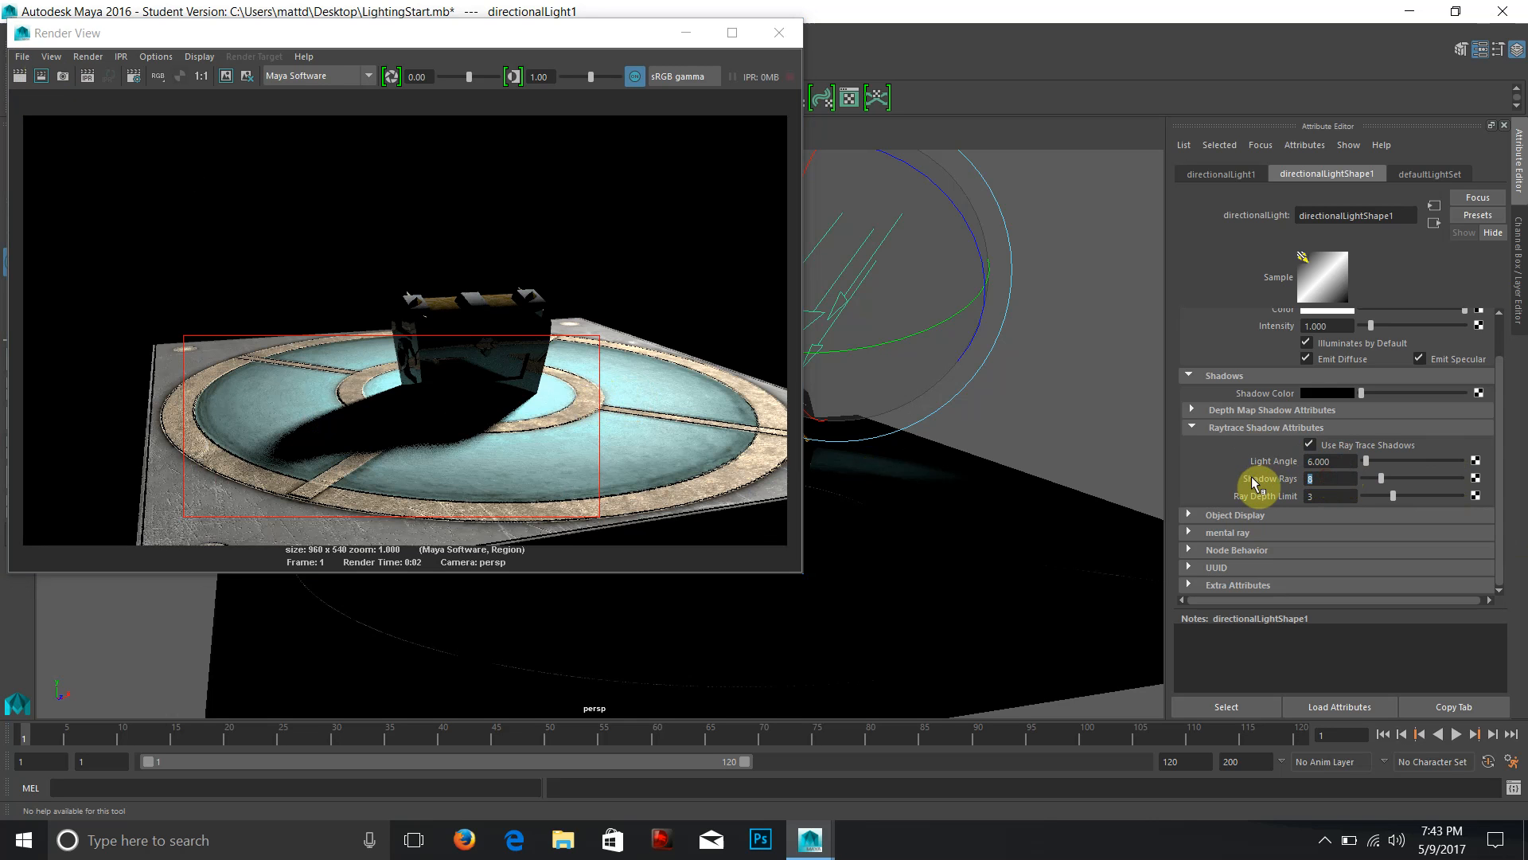
pyautogui.write('15')
pyautogui.press('Return')
pyautogui.click(41, 77)
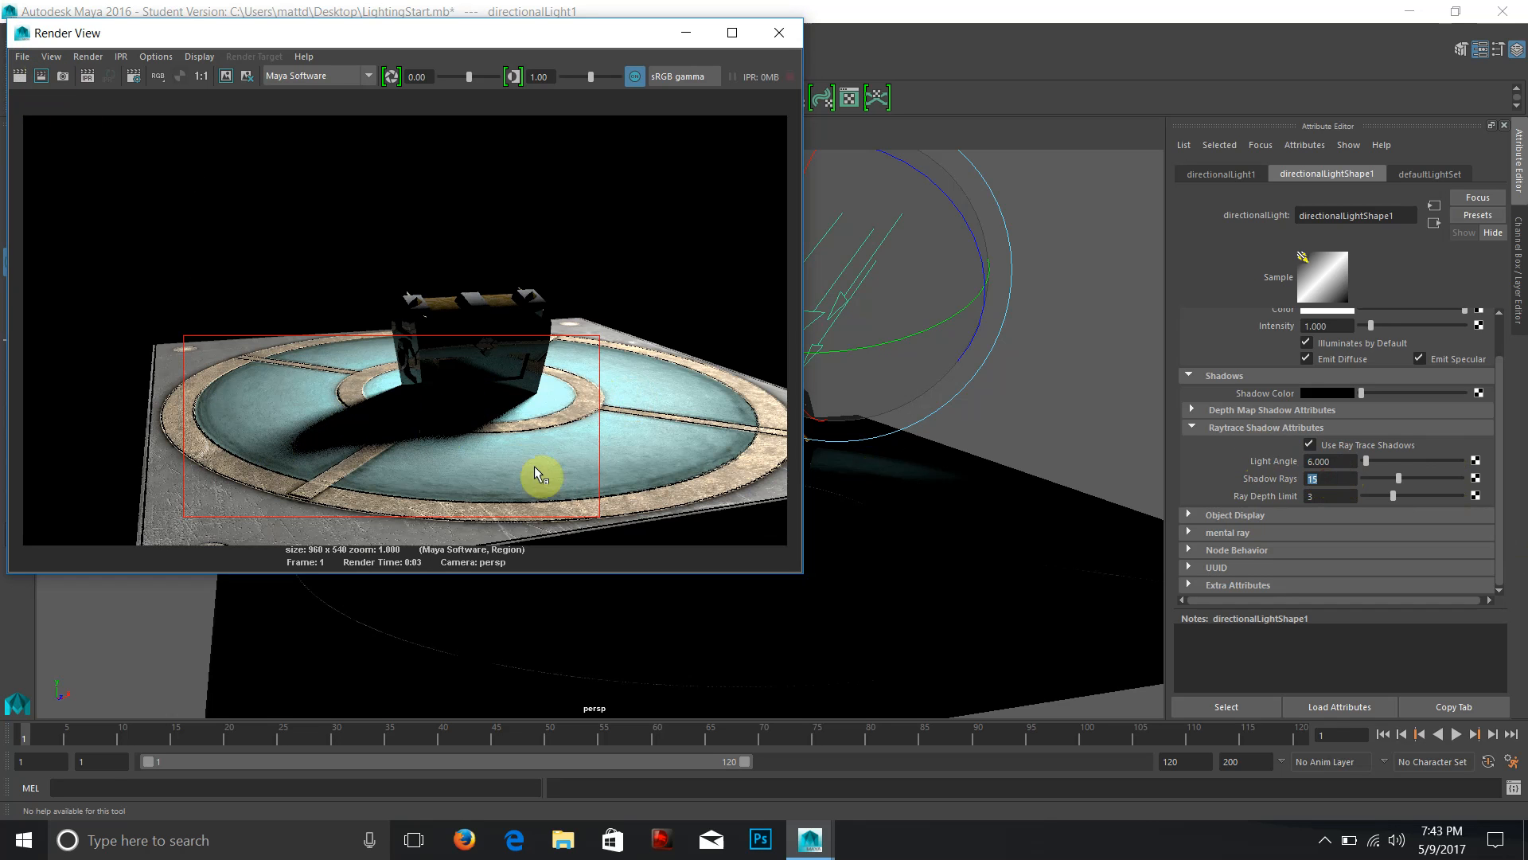
# Reduce the ray trace Light Angle to 4 and re-render the shadow region.
pyautogui.click(1327, 460)
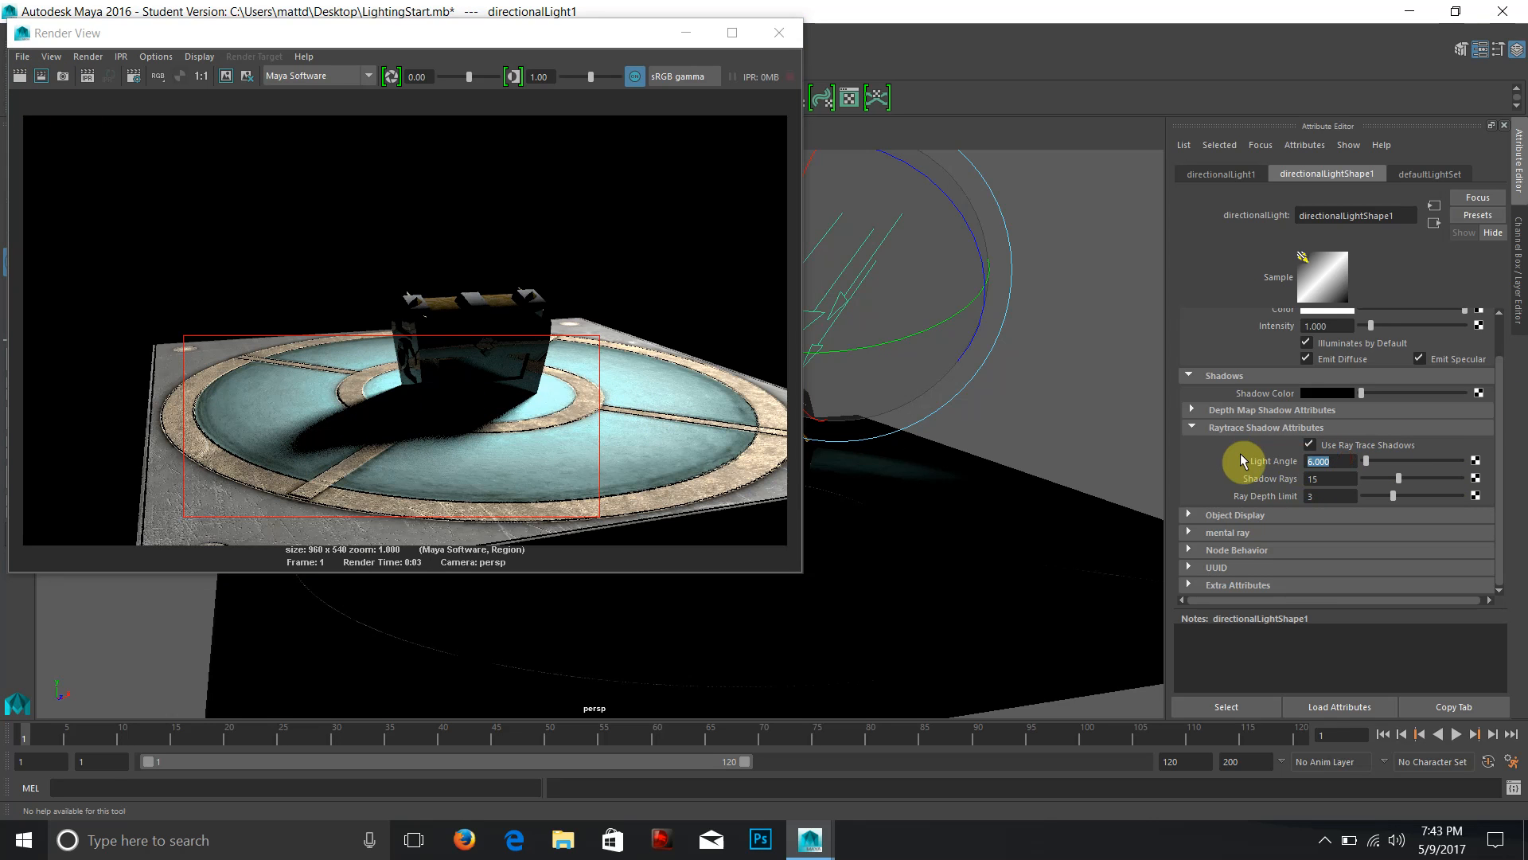
pyautogui.write('2')
pyautogui.write('4')
pyautogui.press('Return')
pyautogui.click(37, 76)
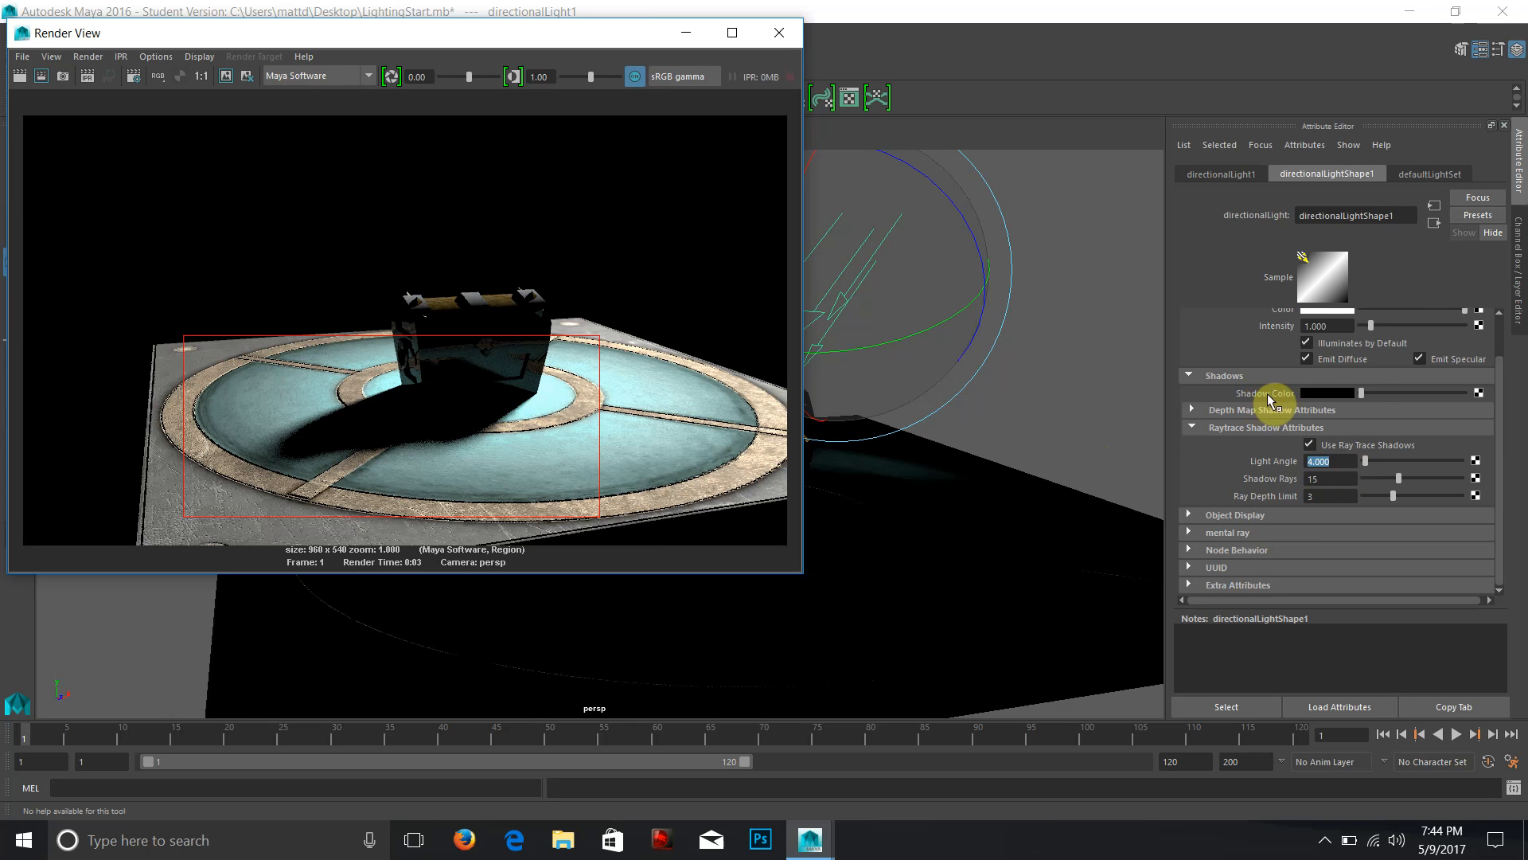
# Test-render the region with a mid-grey and a near-white Shadow Color, and return the color to black.
pyautogui.moveTo(1366, 393); pyautogui.dragTo(1384, 392)
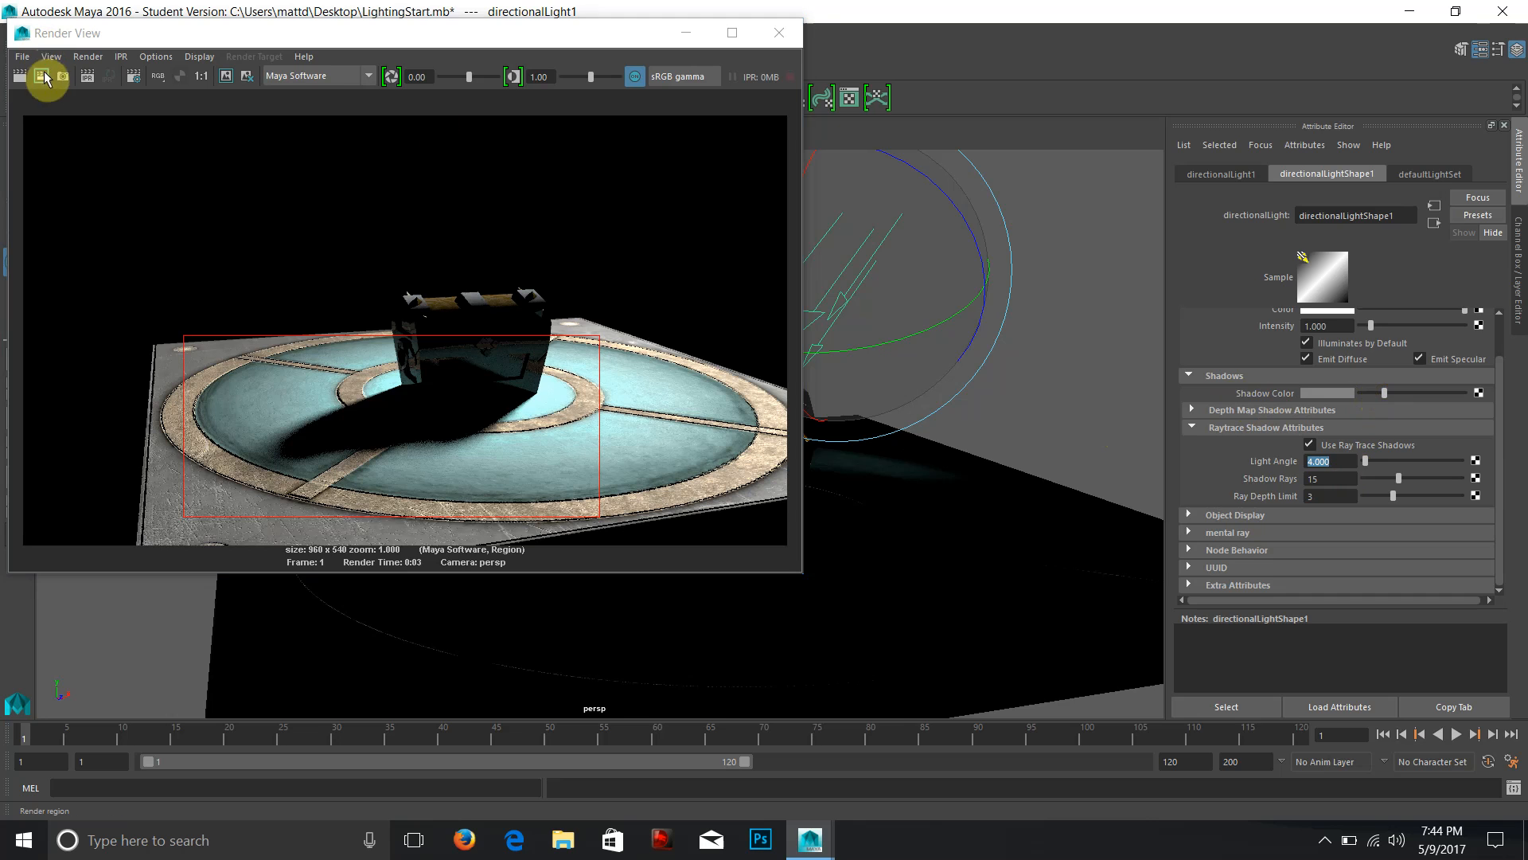
pyautogui.click(42, 75)
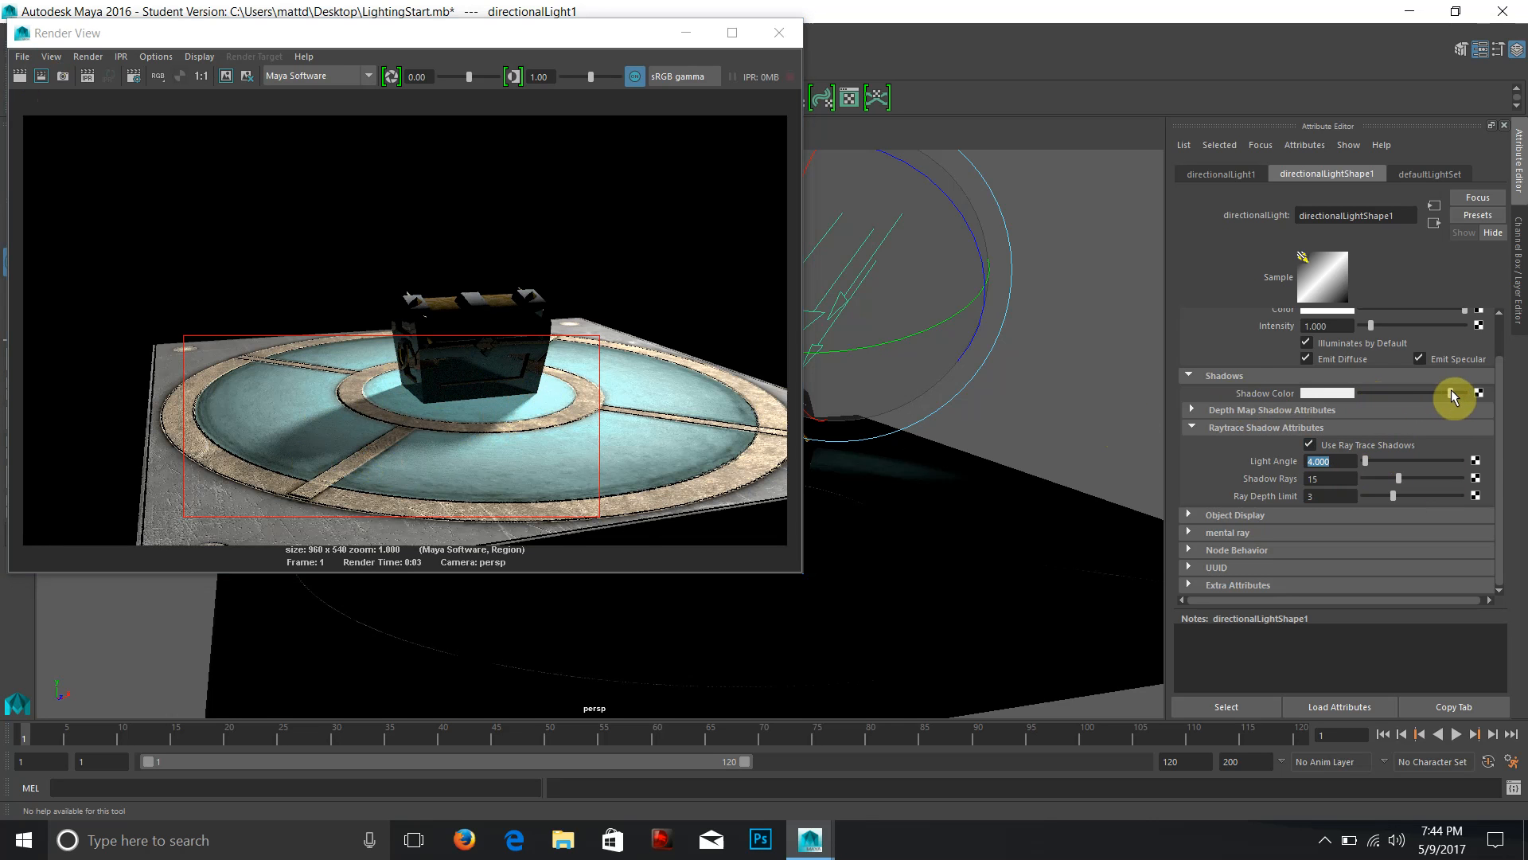
pyautogui.click(42, 76)
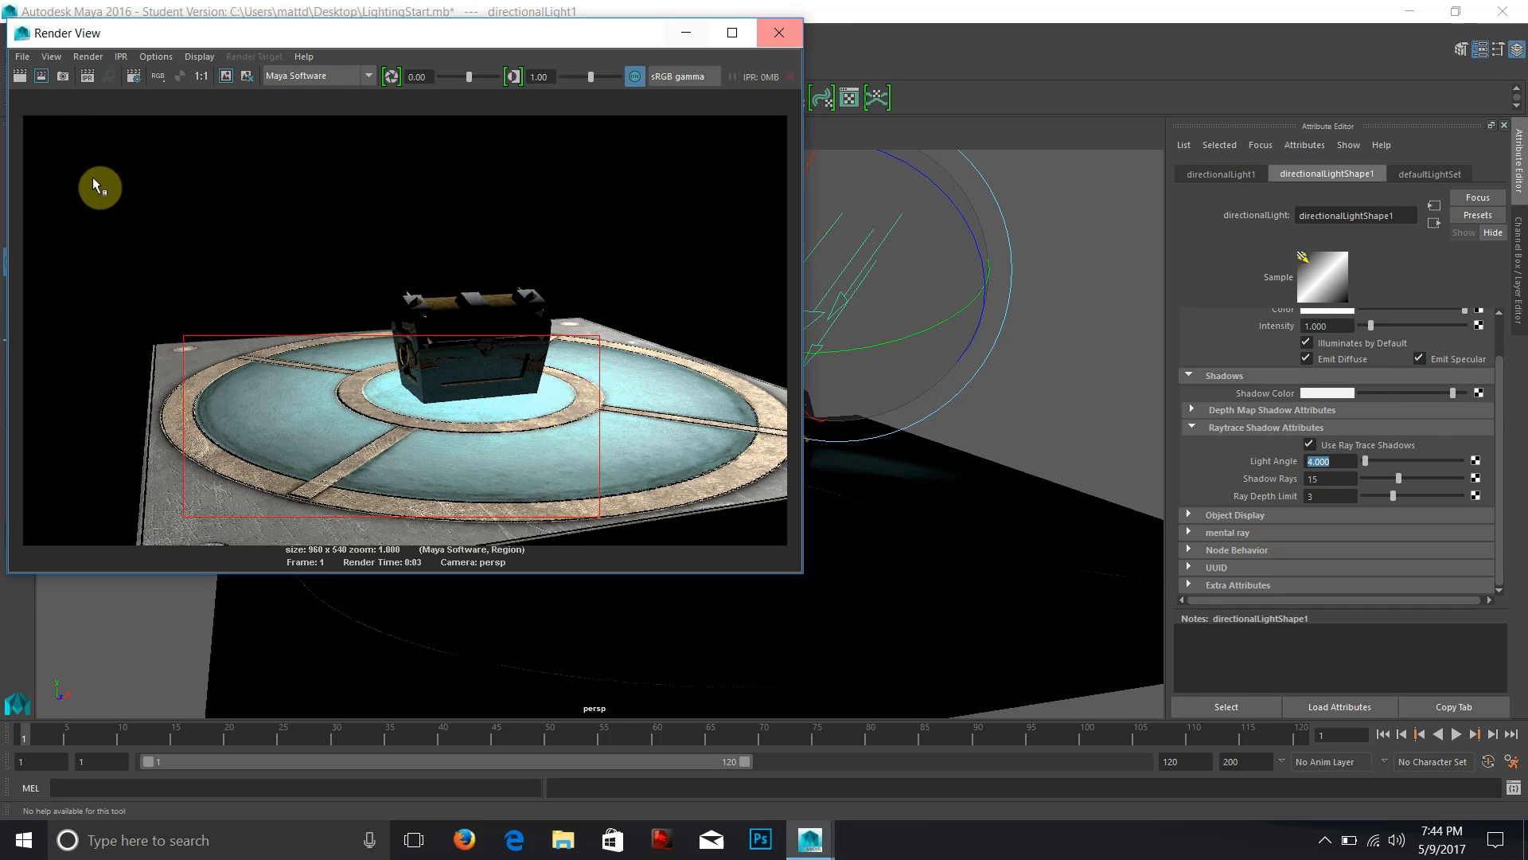
pyautogui.moveTo(1446, 394); pyautogui.dragTo(1369, 393)
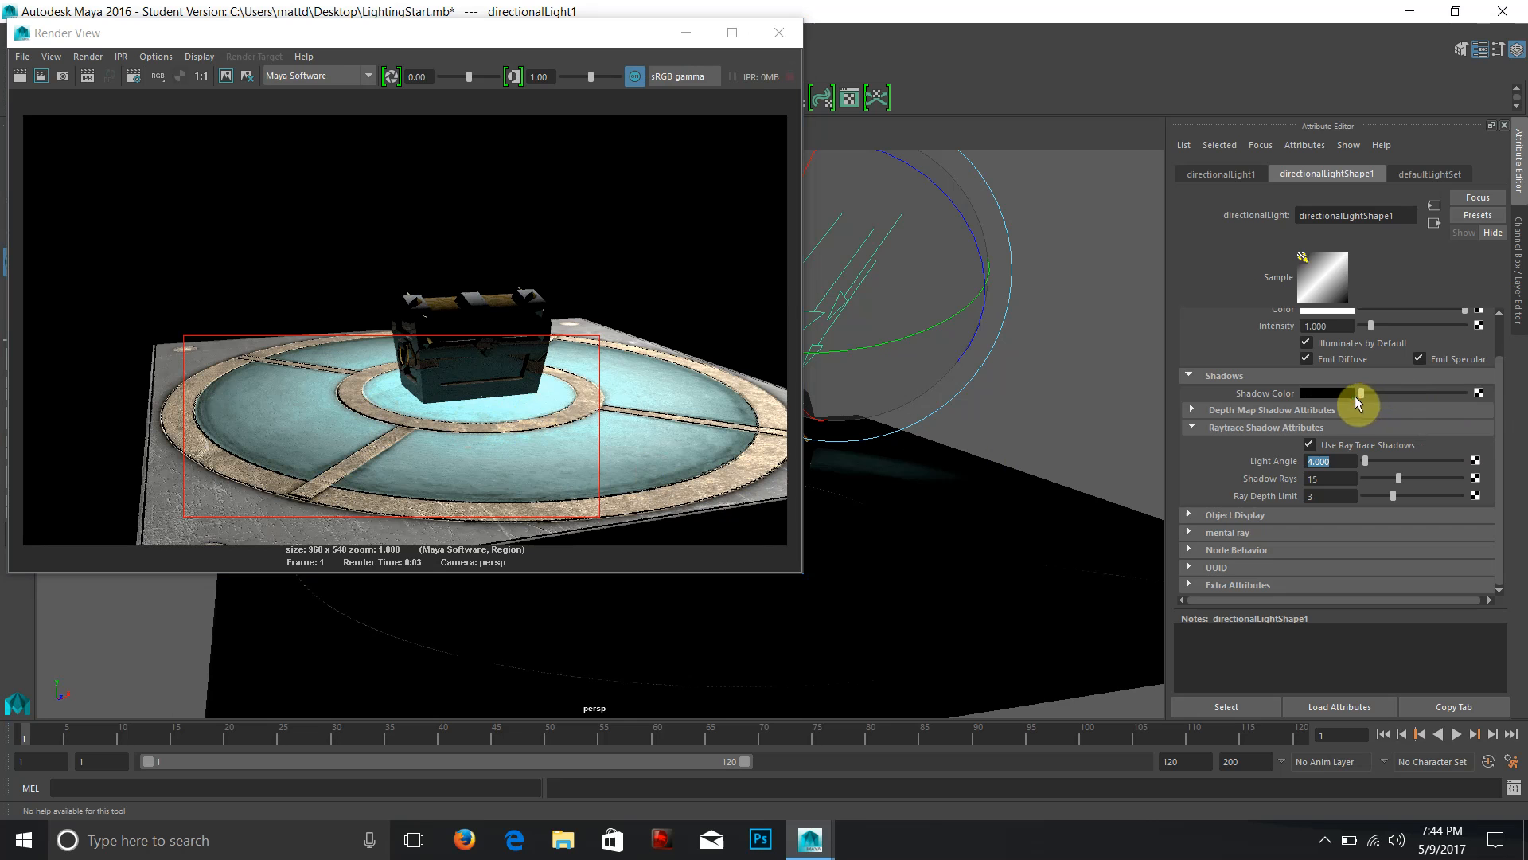
# Connect a Ramp texture to the directional light's Shadow Color.
pyautogui.click(1479, 392)
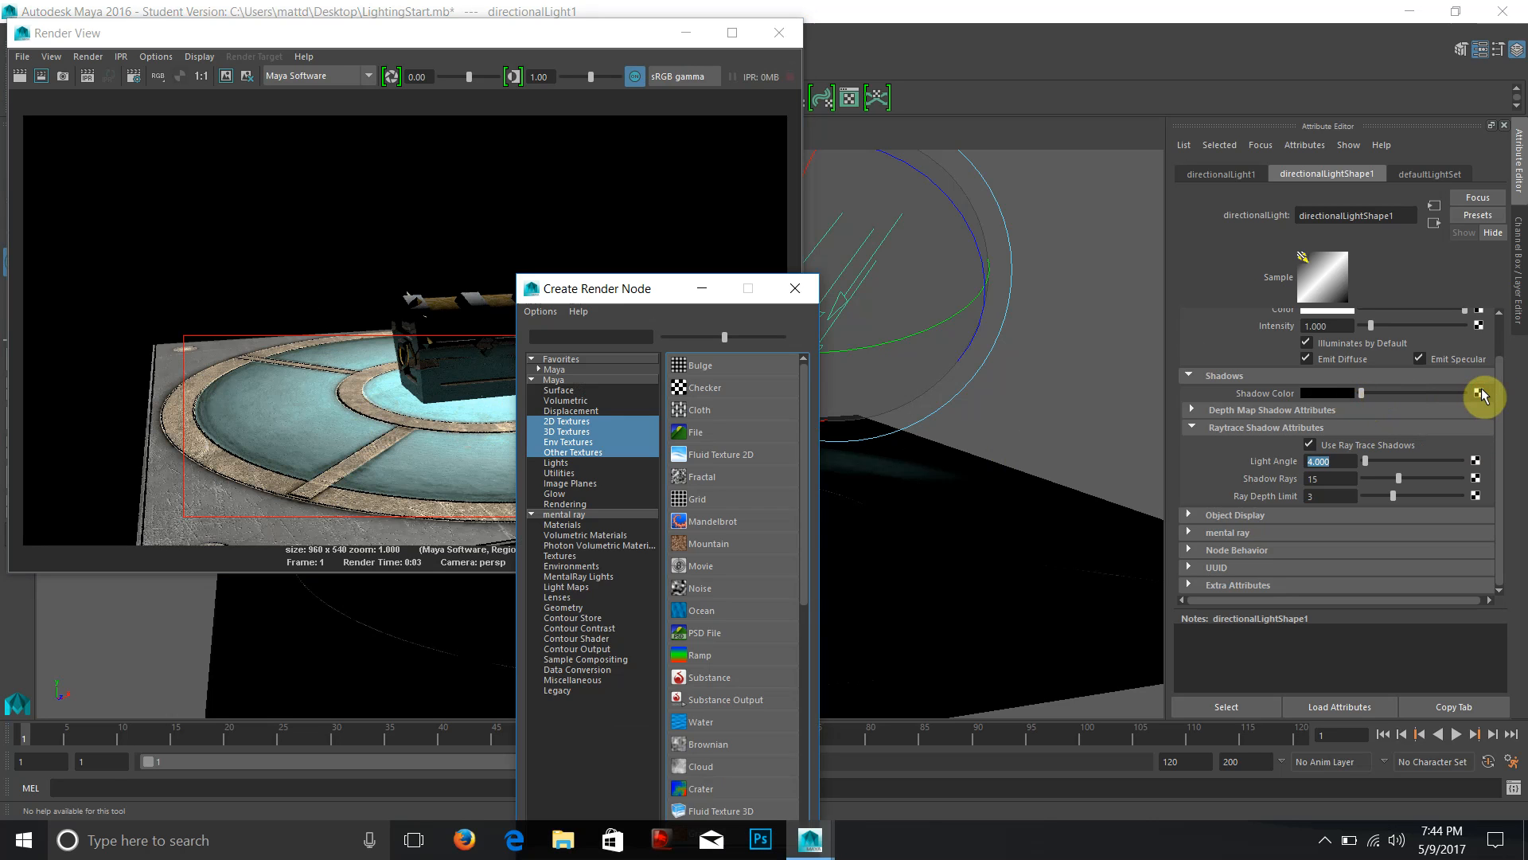
pyautogui.moveTo(637, 297); pyautogui.dragTo(977, 93)
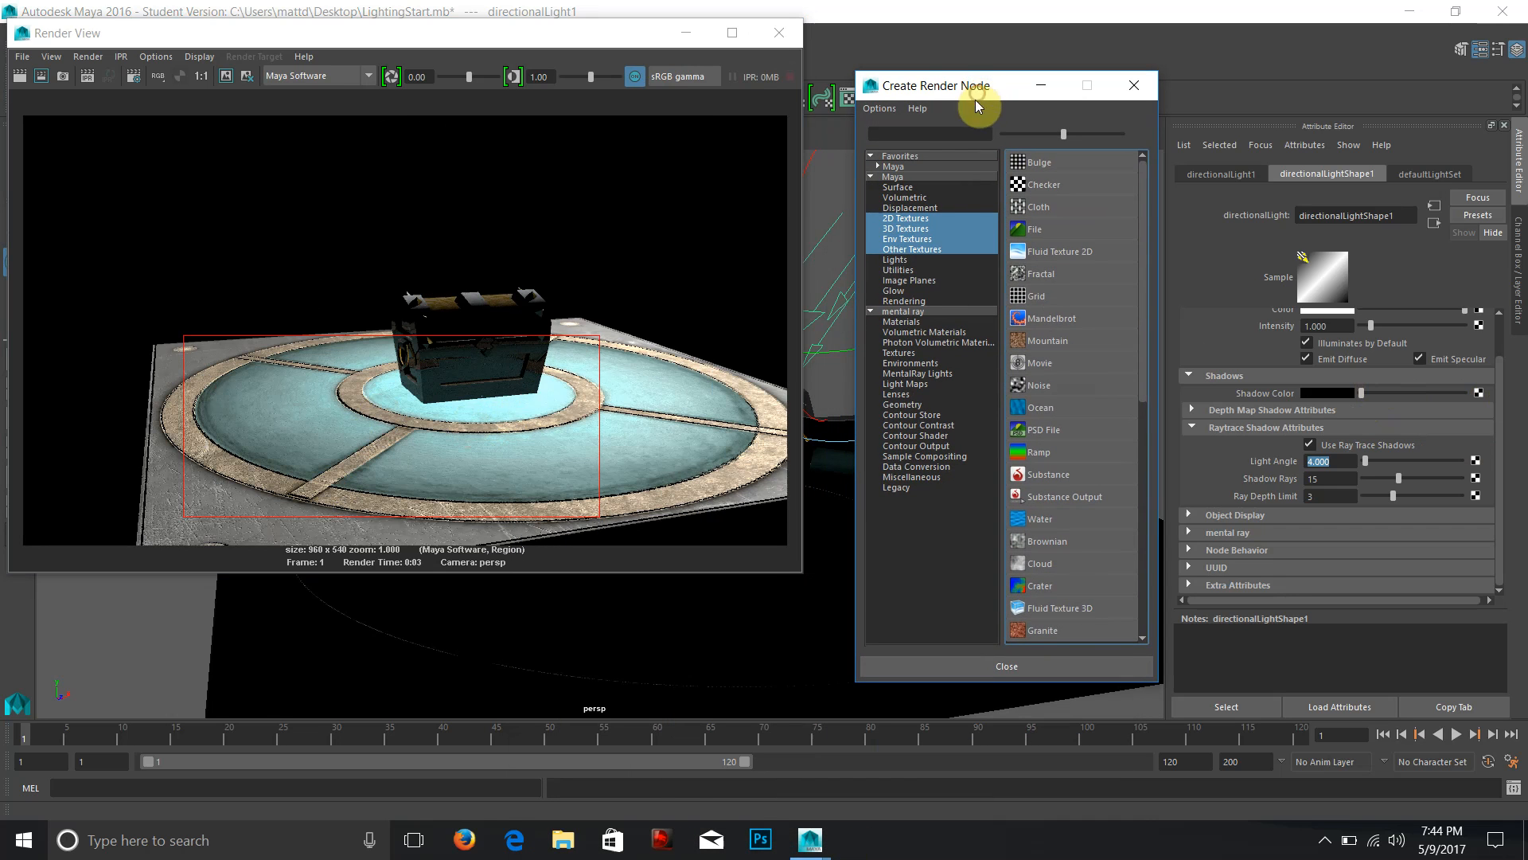
pyautogui.click(1045, 450)
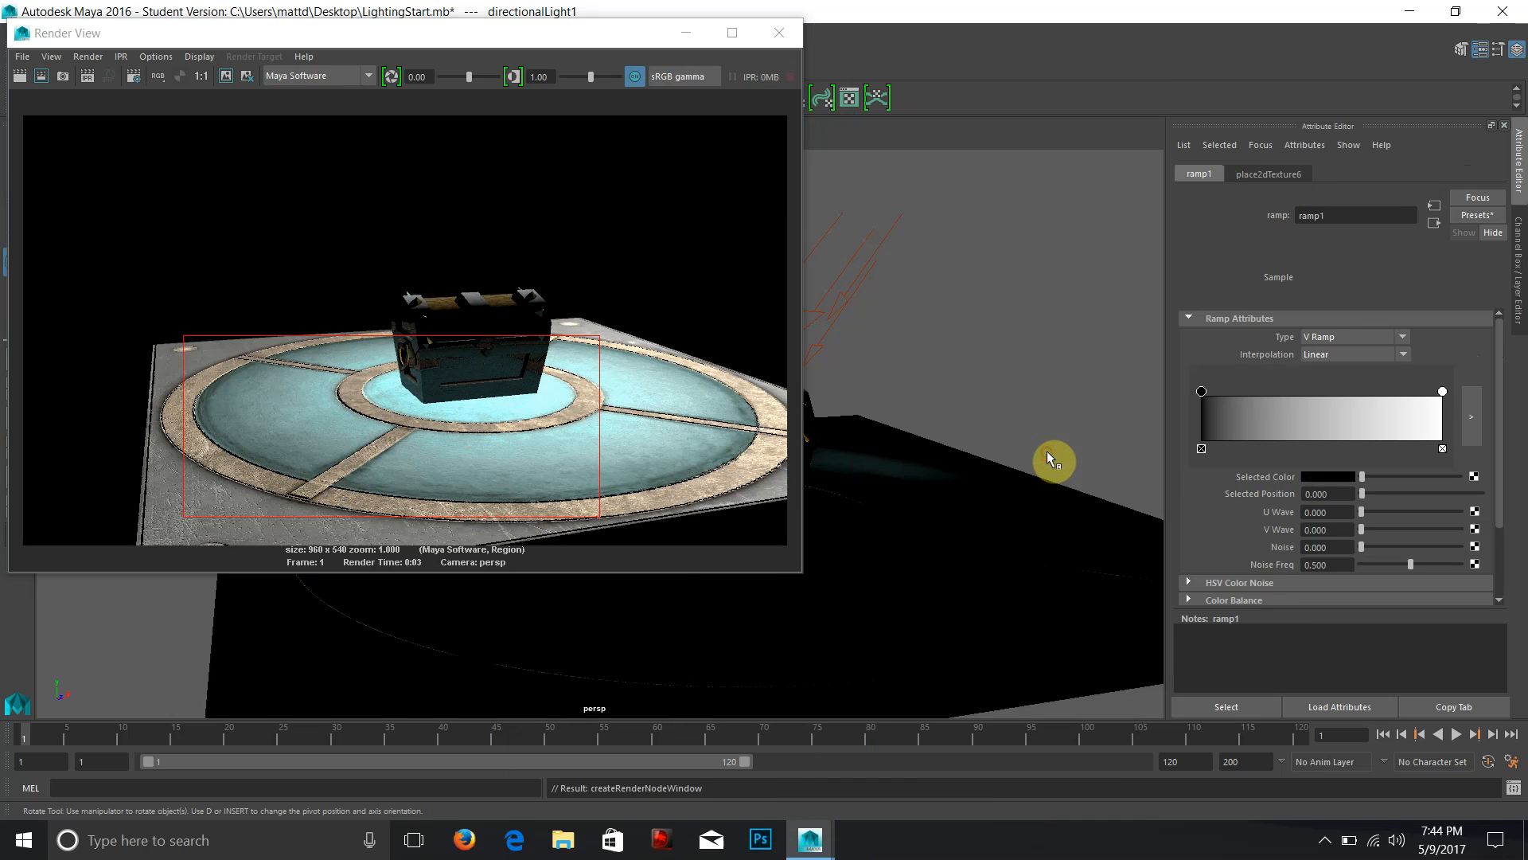
# Place the ramp's black color at about 0.396 with Smooth interpolation, and re-render the shadow region from the light's attributes.
pyautogui.click(1207, 439)
pyautogui.moveTo(1223, 387); pyautogui.dragTo(1296, 391)
pyautogui.moveTo(1442, 391)
pyautogui.mouseDown()
pyautogui.moveTo(1378, 395)
pyautogui.moveTo(1443, 391)
pyautogui.mouseUp()
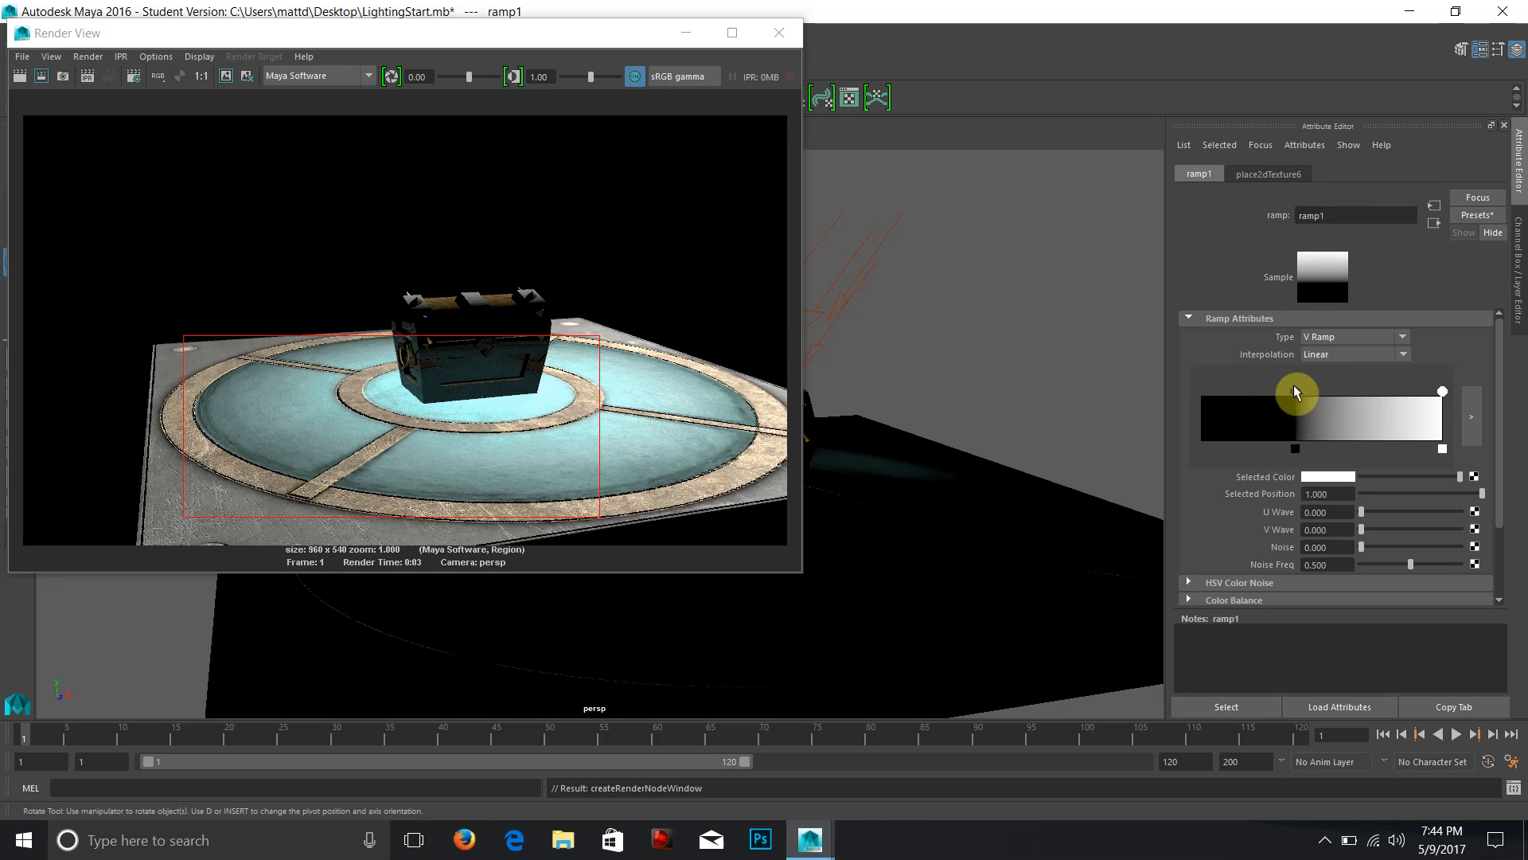
pyautogui.moveTo(1296, 391); pyautogui.dragTo(1312, 394)
pyautogui.click(1324, 356)
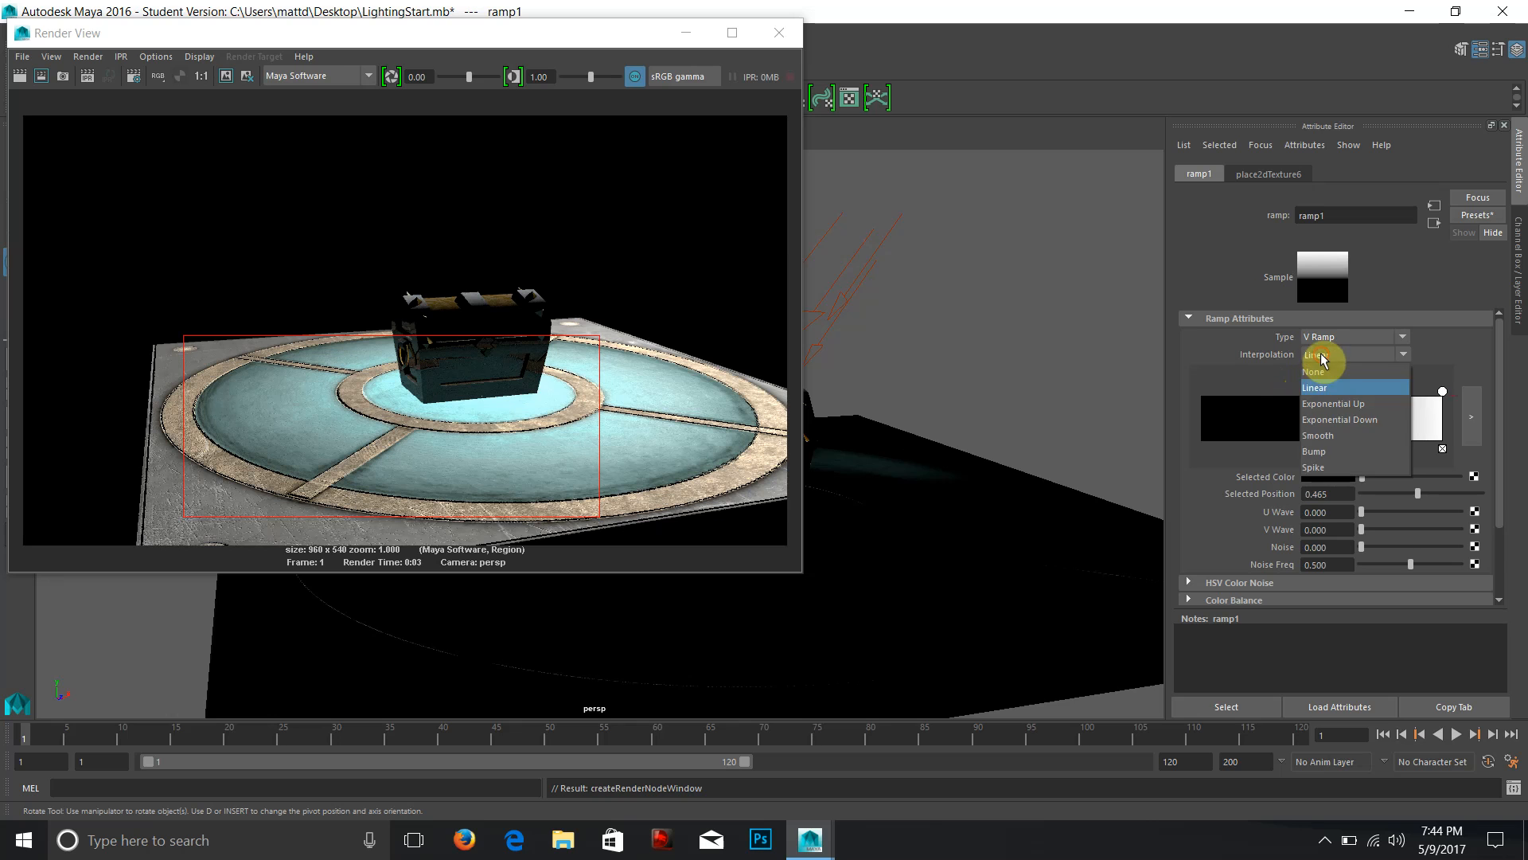
pyautogui.click(1338, 435)
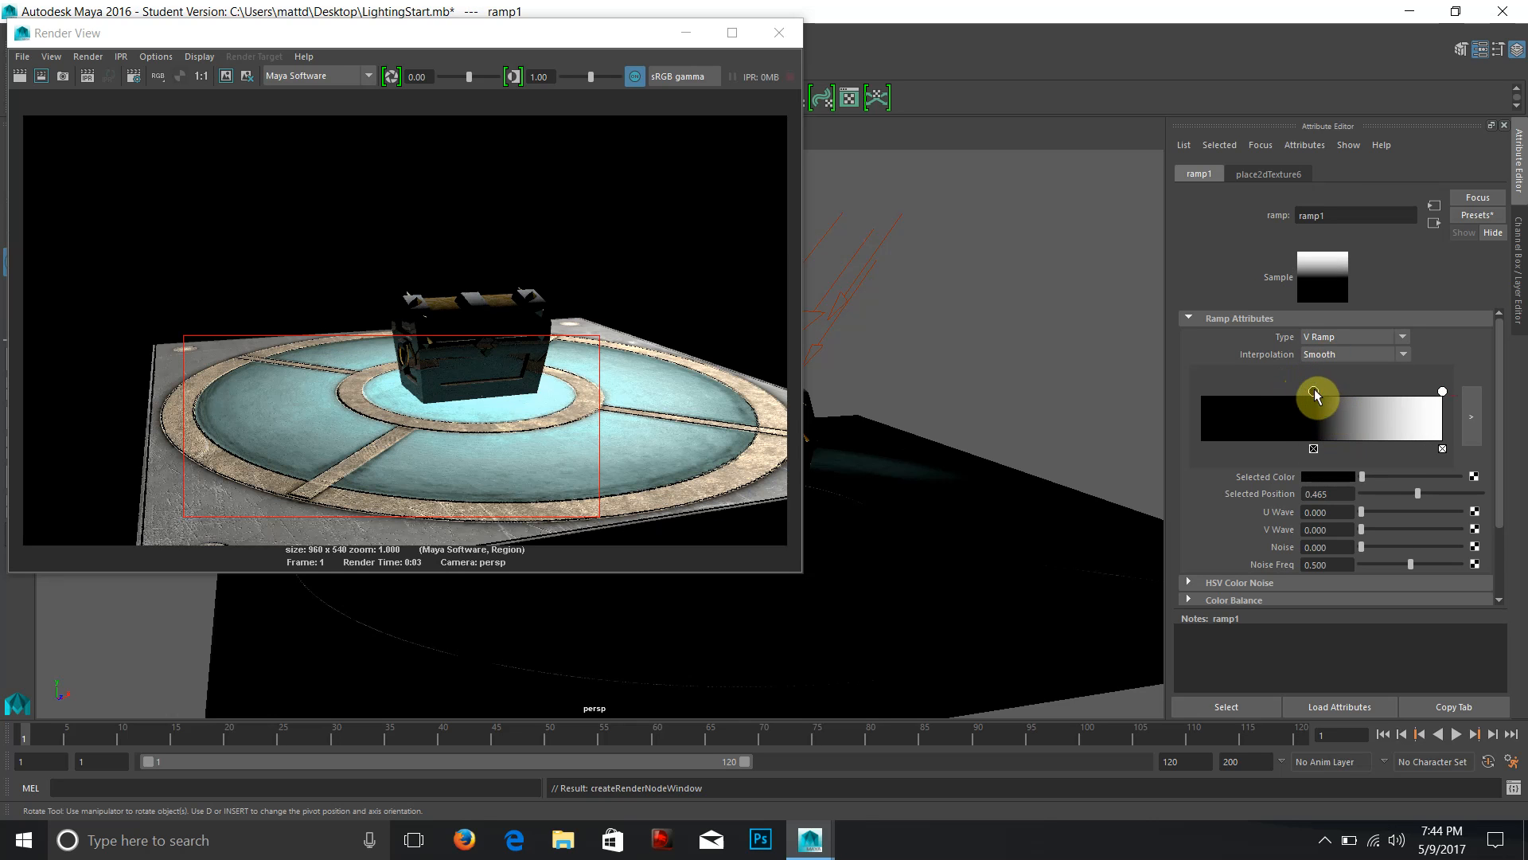
pyautogui.moveTo(1313, 394); pyautogui.dragTo(1297, 392)
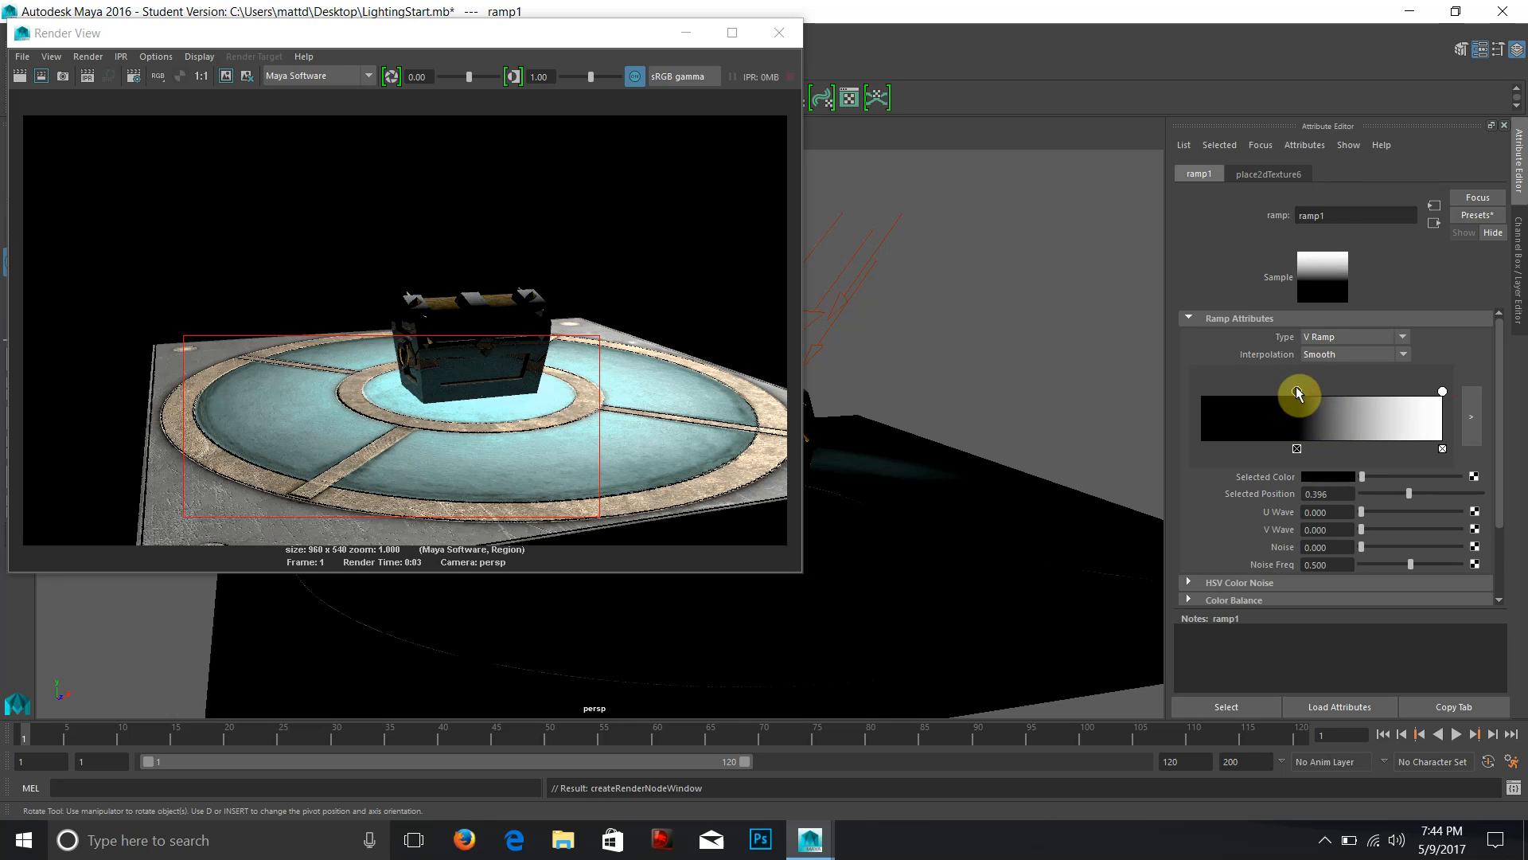
pyautogui.click(1436, 224)
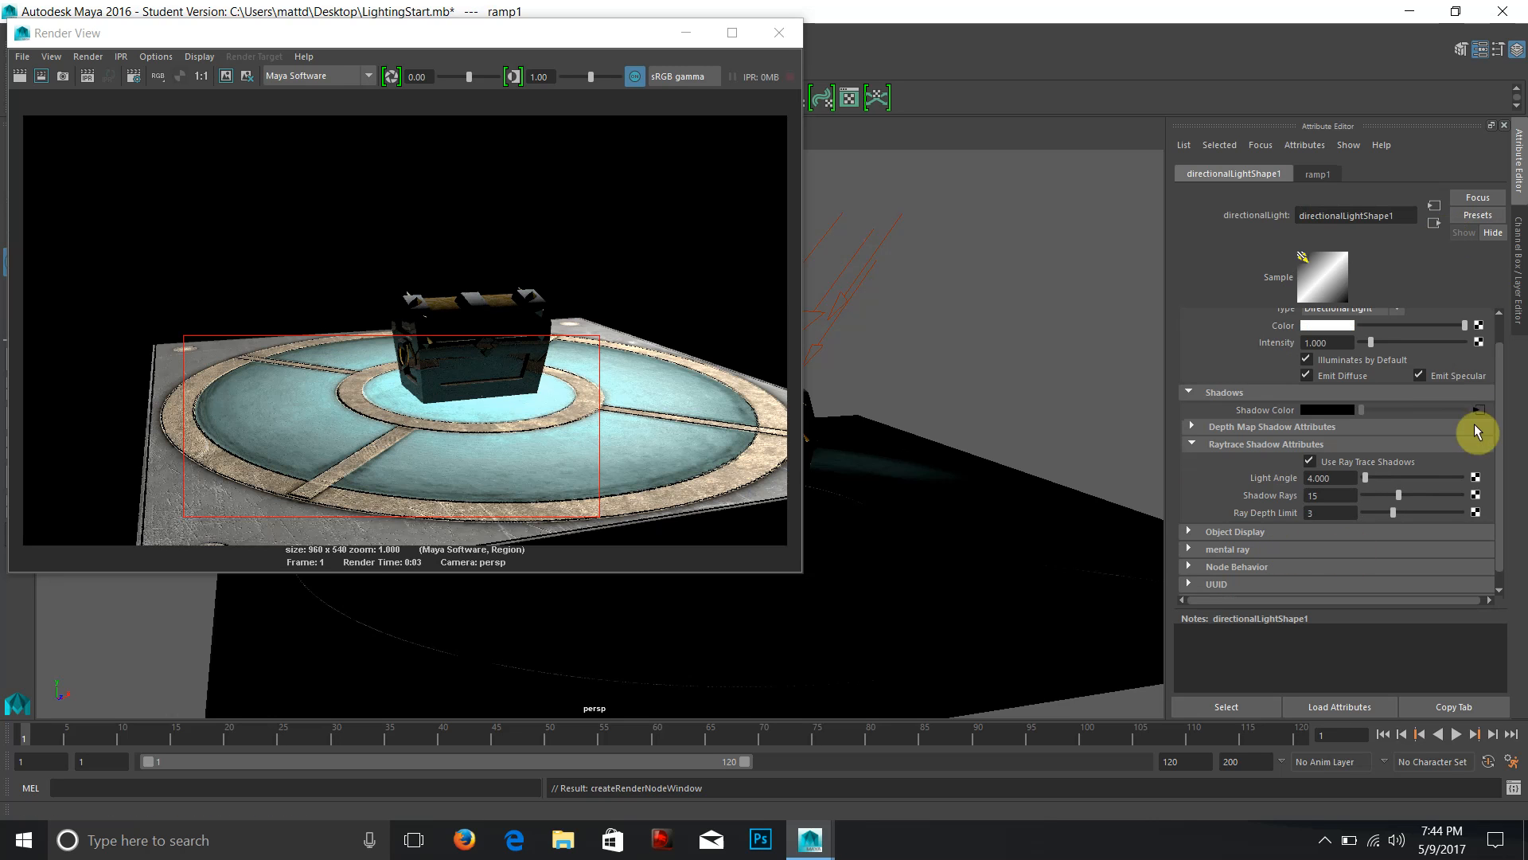
pyautogui.click(41, 75)
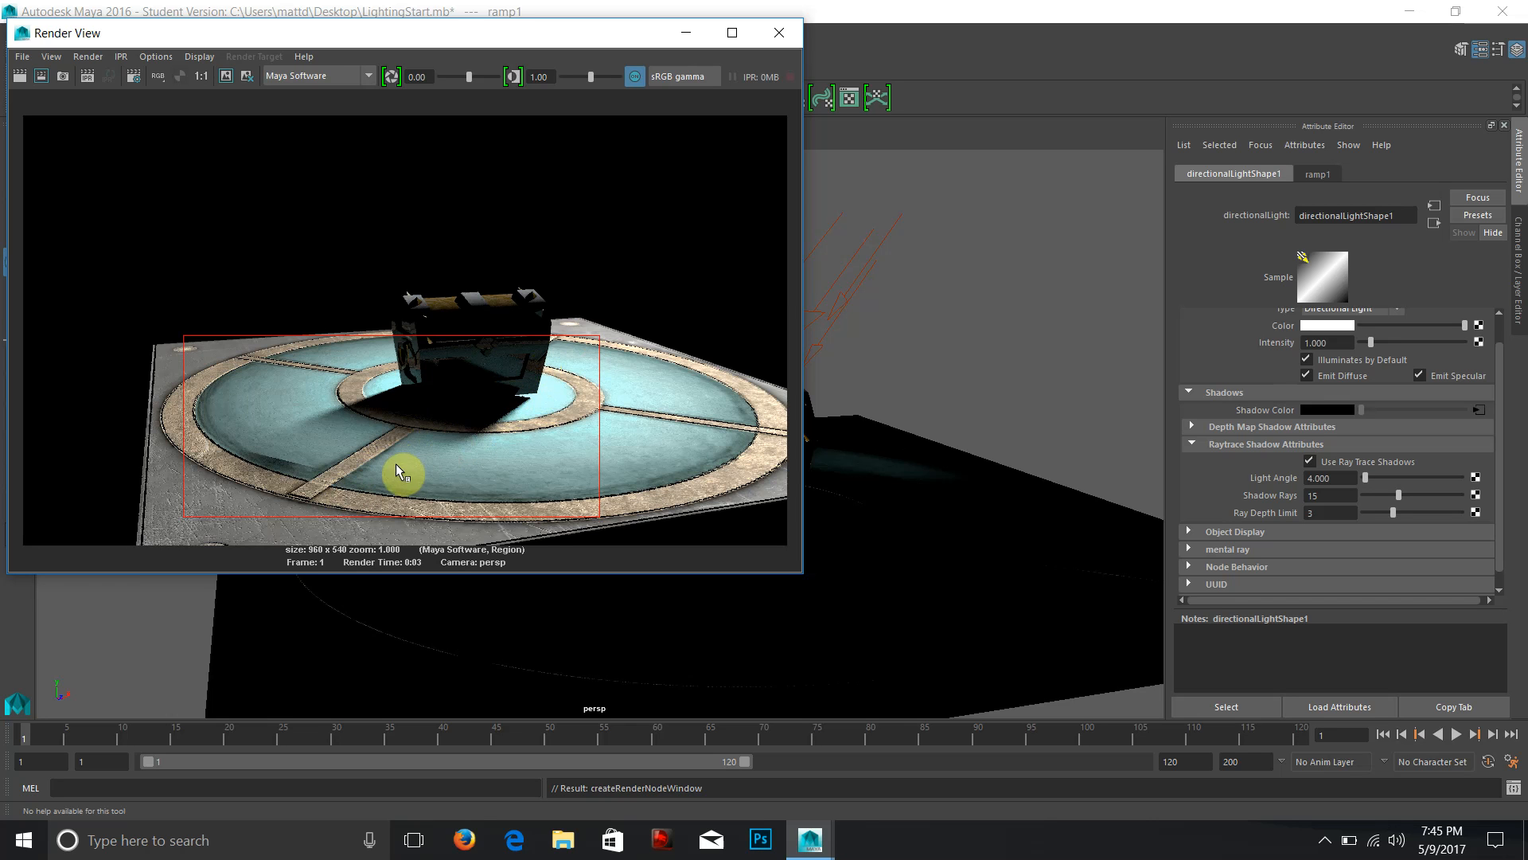
# Darken the shadow ramp's white end to mid-grey, shift its black color to about 0.462, and re-render the region.
pyautogui.click(1474, 409)
pyautogui.click(1443, 391)
pyautogui.moveTo(1460, 476); pyautogui.dragTo(1380, 479)
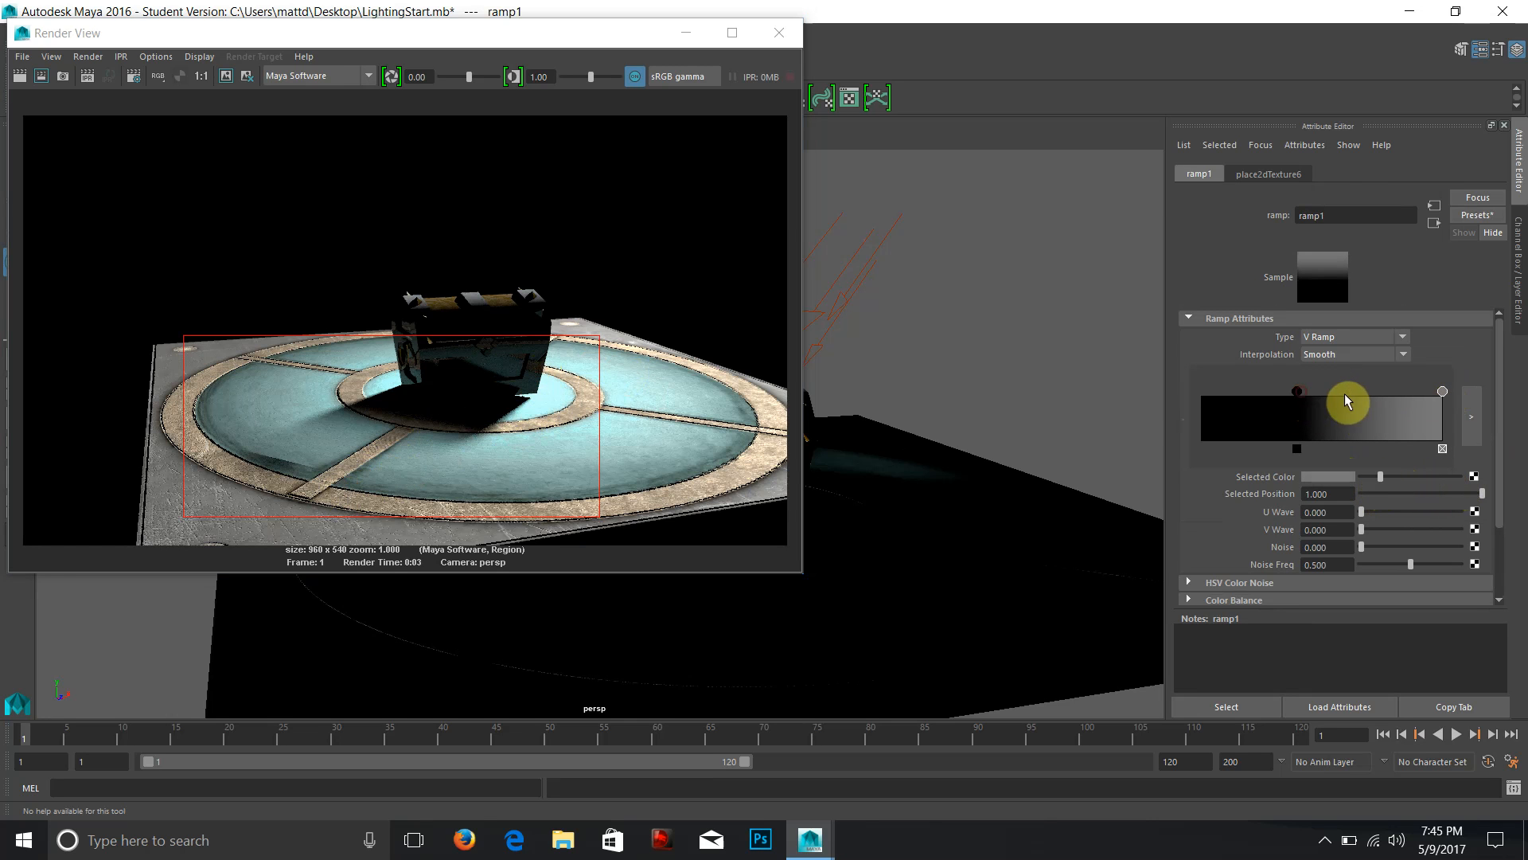
pyautogui.moveTo(1298, 390); pyautogui.dragTo(1317, 397)
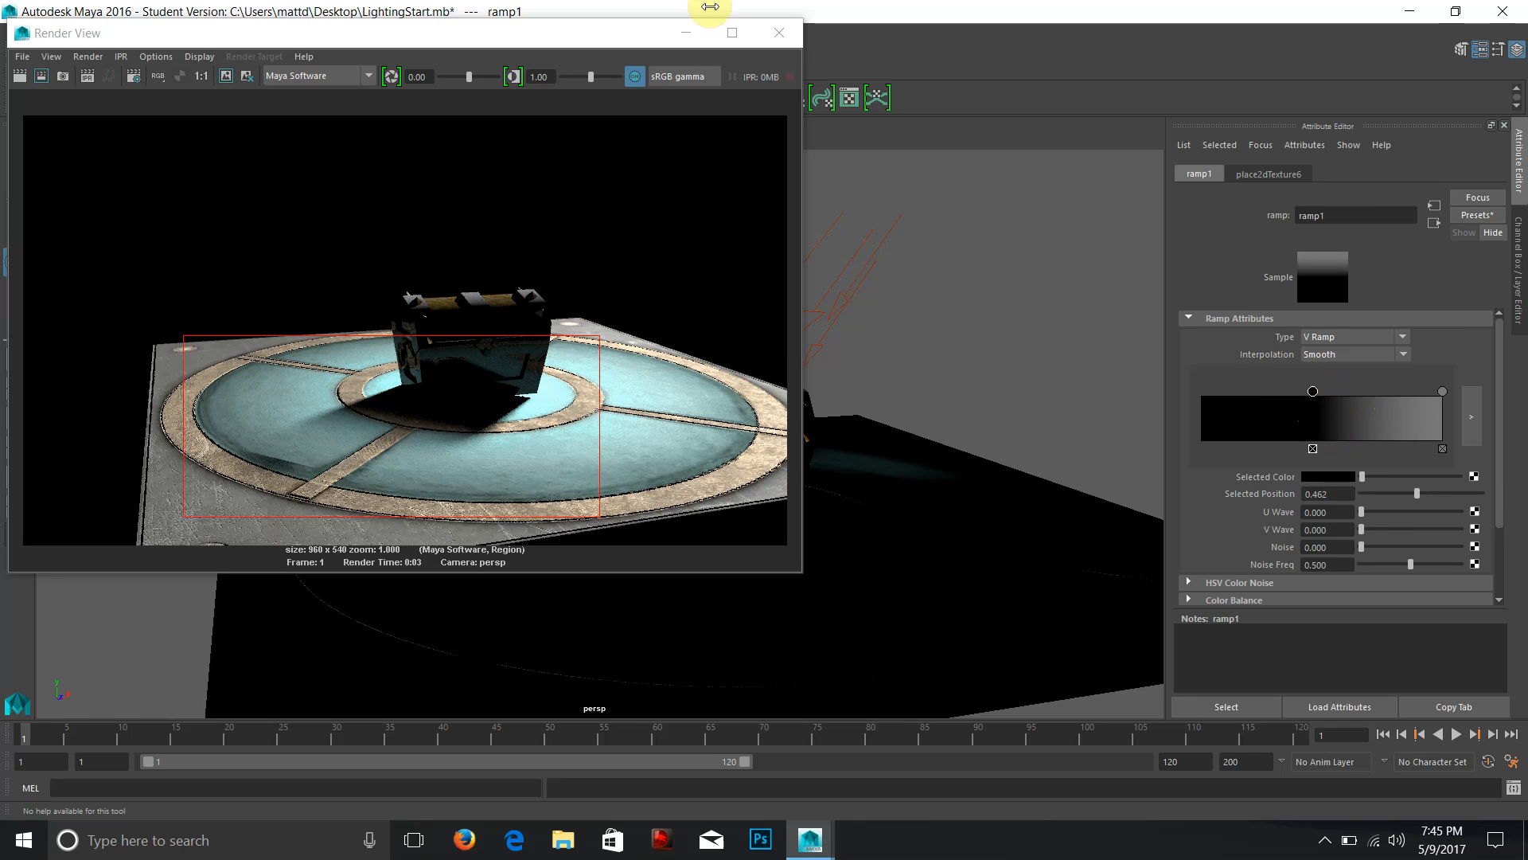
pyautogui.click(41, 76)
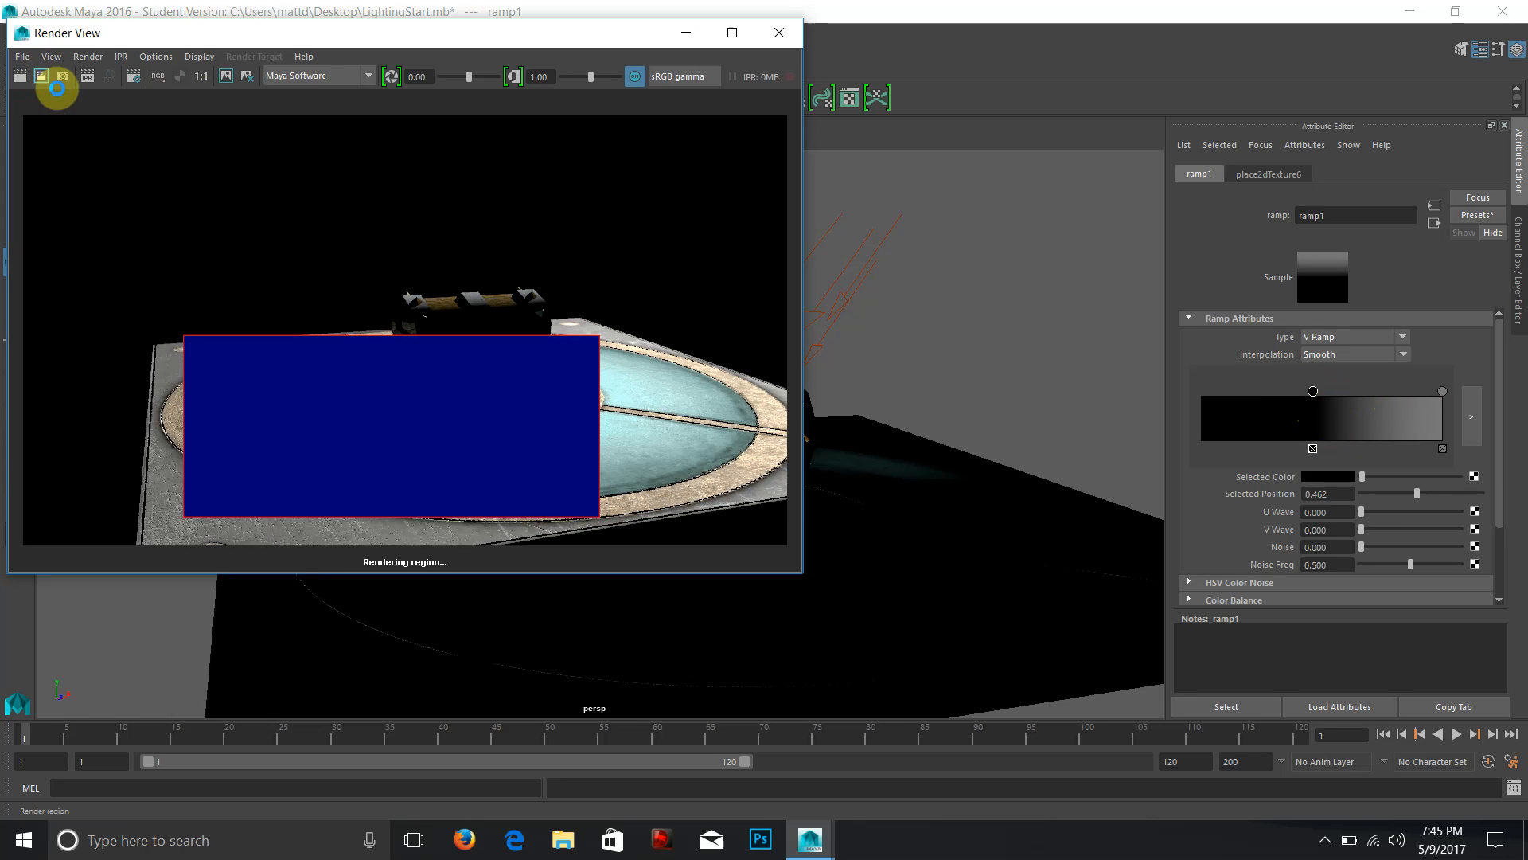
# Darken the ramp's grey end color to near black, test-render, lighten it slightly to dark grey, and re-render the region.
pyautogui.click(1443, 391)
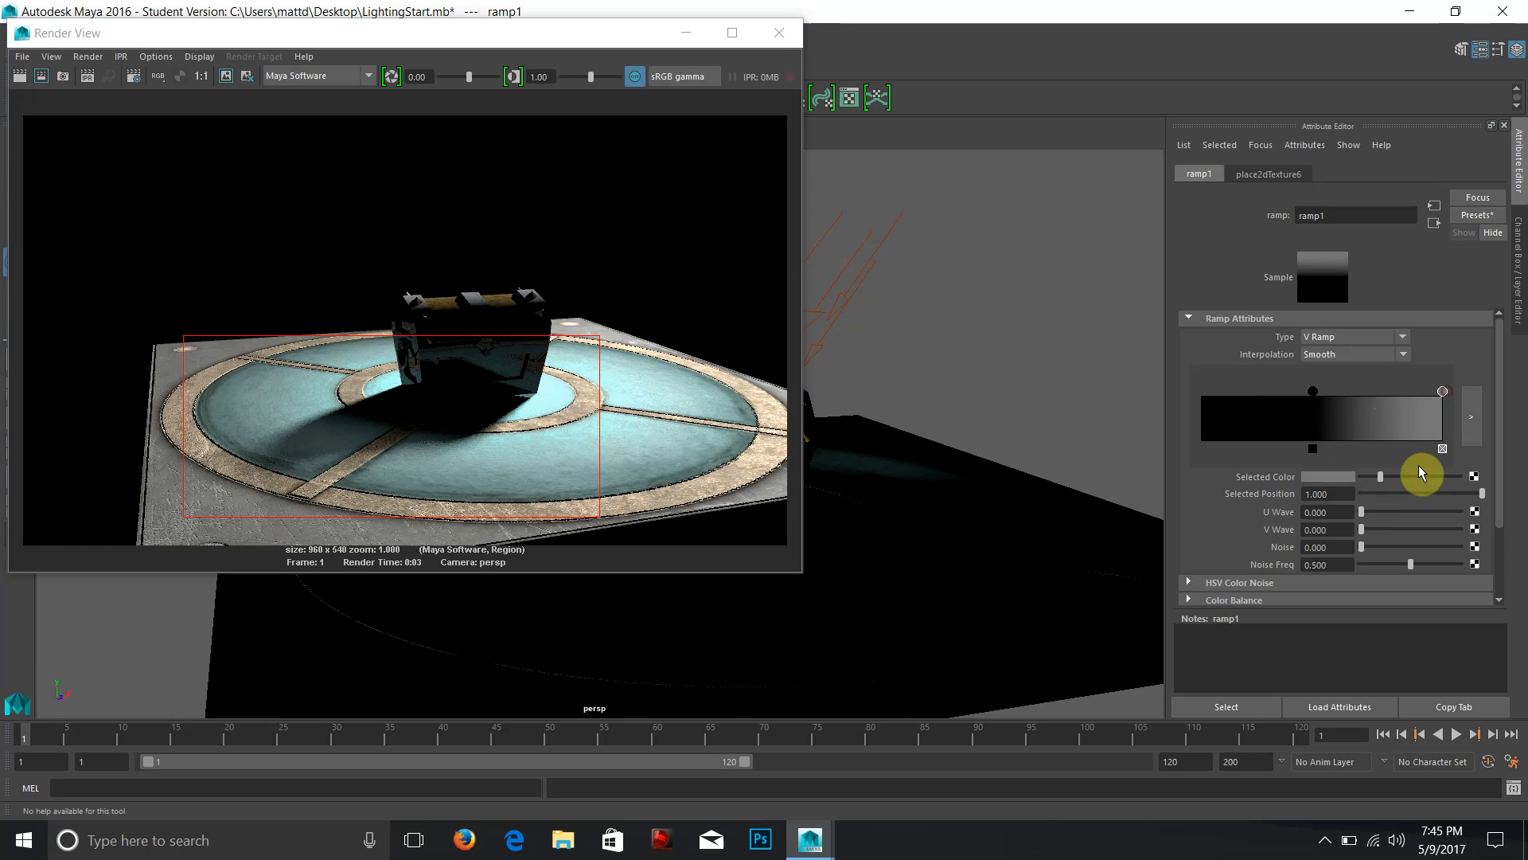
pyautogui.moveTo(1379, 480); pyautogui.dragTo(1364, 477)
pyautogui.click(42, 75)
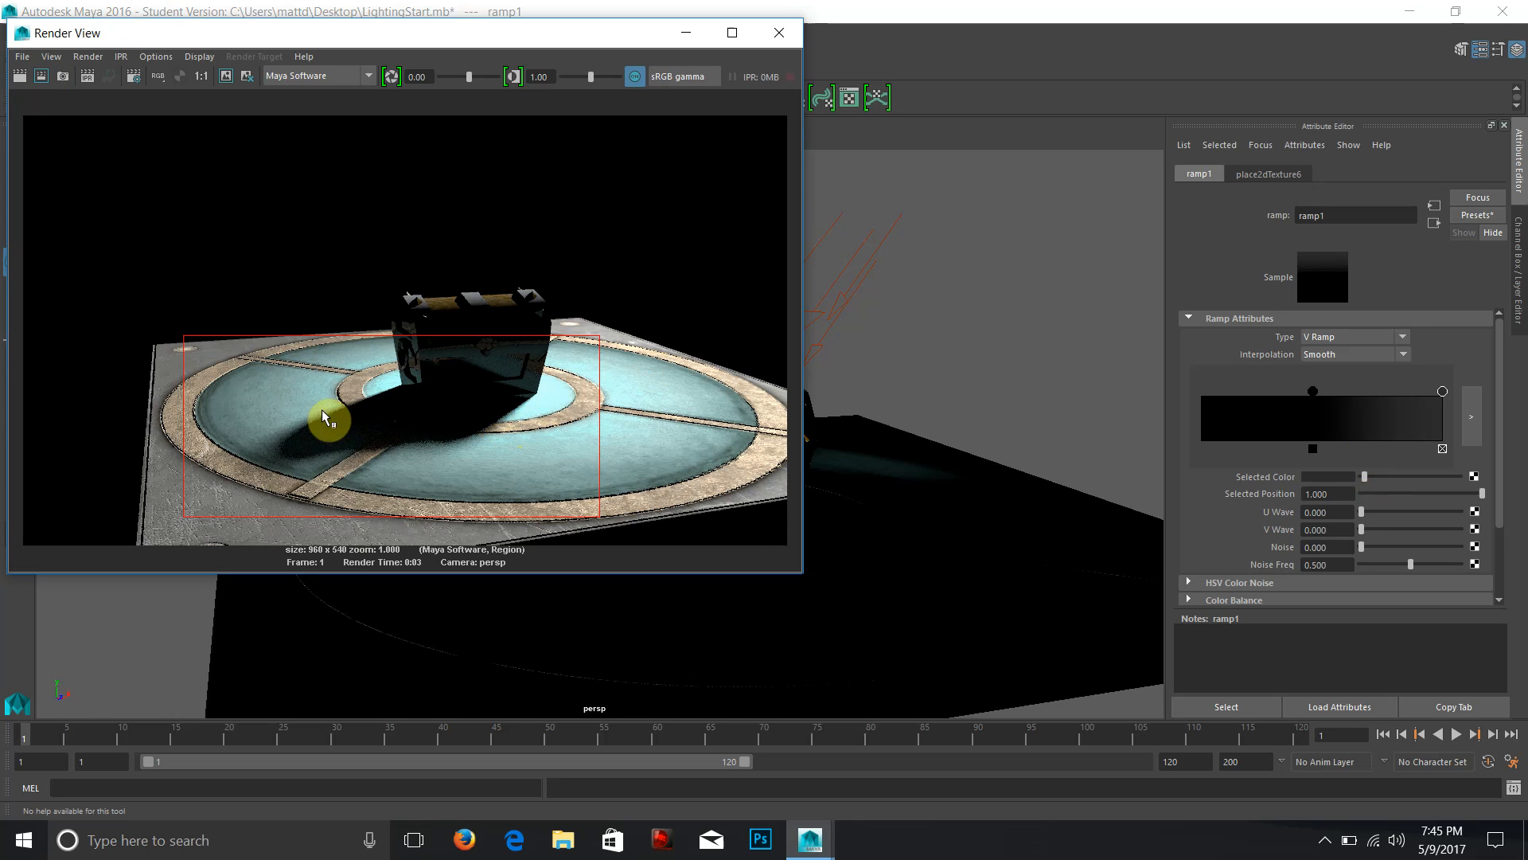
pyautogui.click(1369, 477)
pyautogui.click(40, 76)
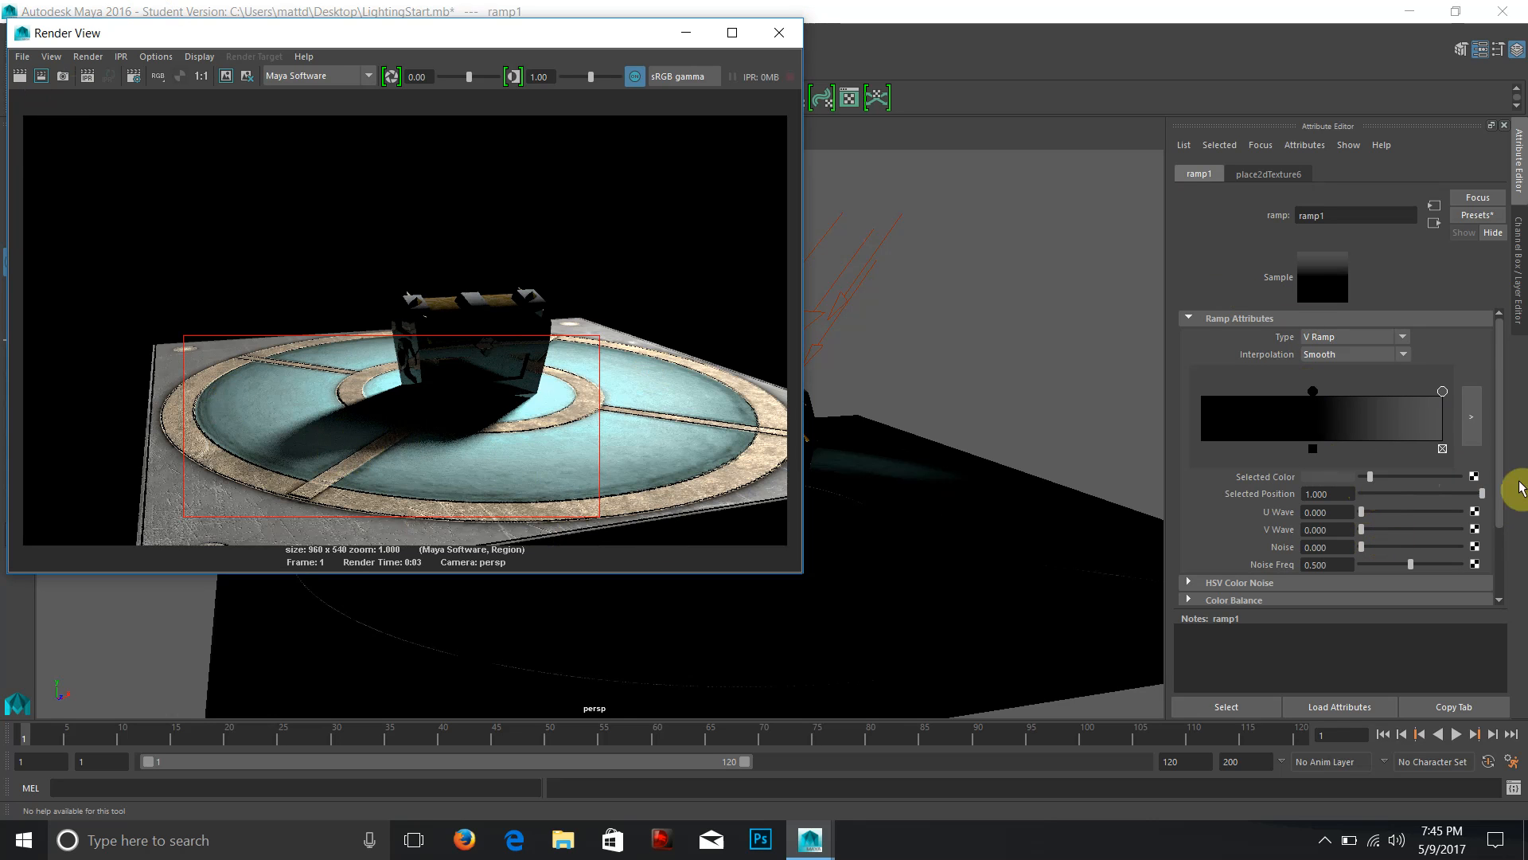
# Set the directional light's Shadow Rays to 8, re-render the shadow region, and close the render window.
pyautogui.click(1434, 222)
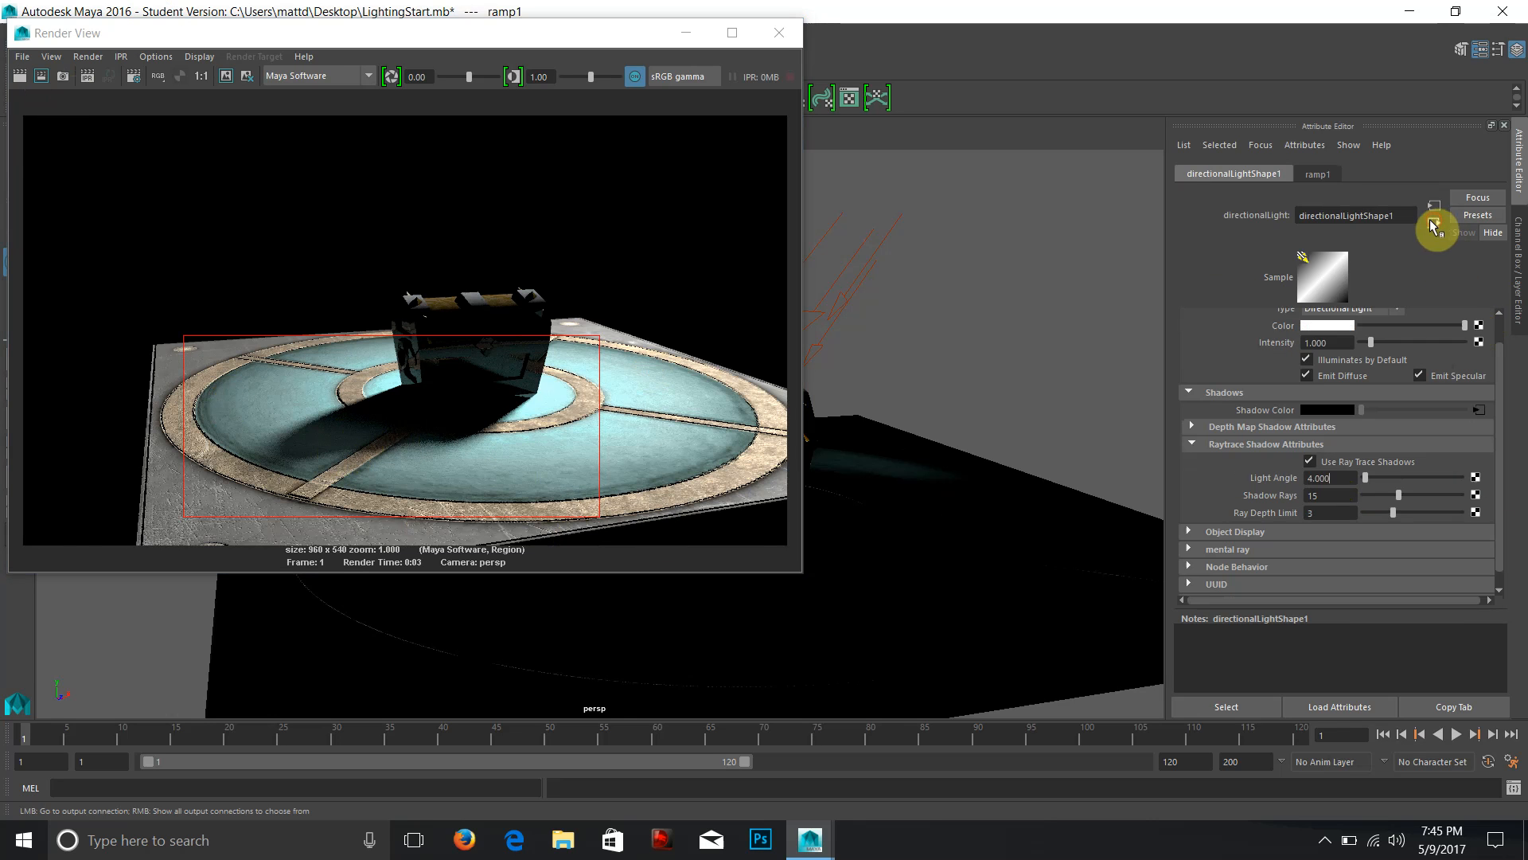
pyautogui.doubleClick(1336, 495)
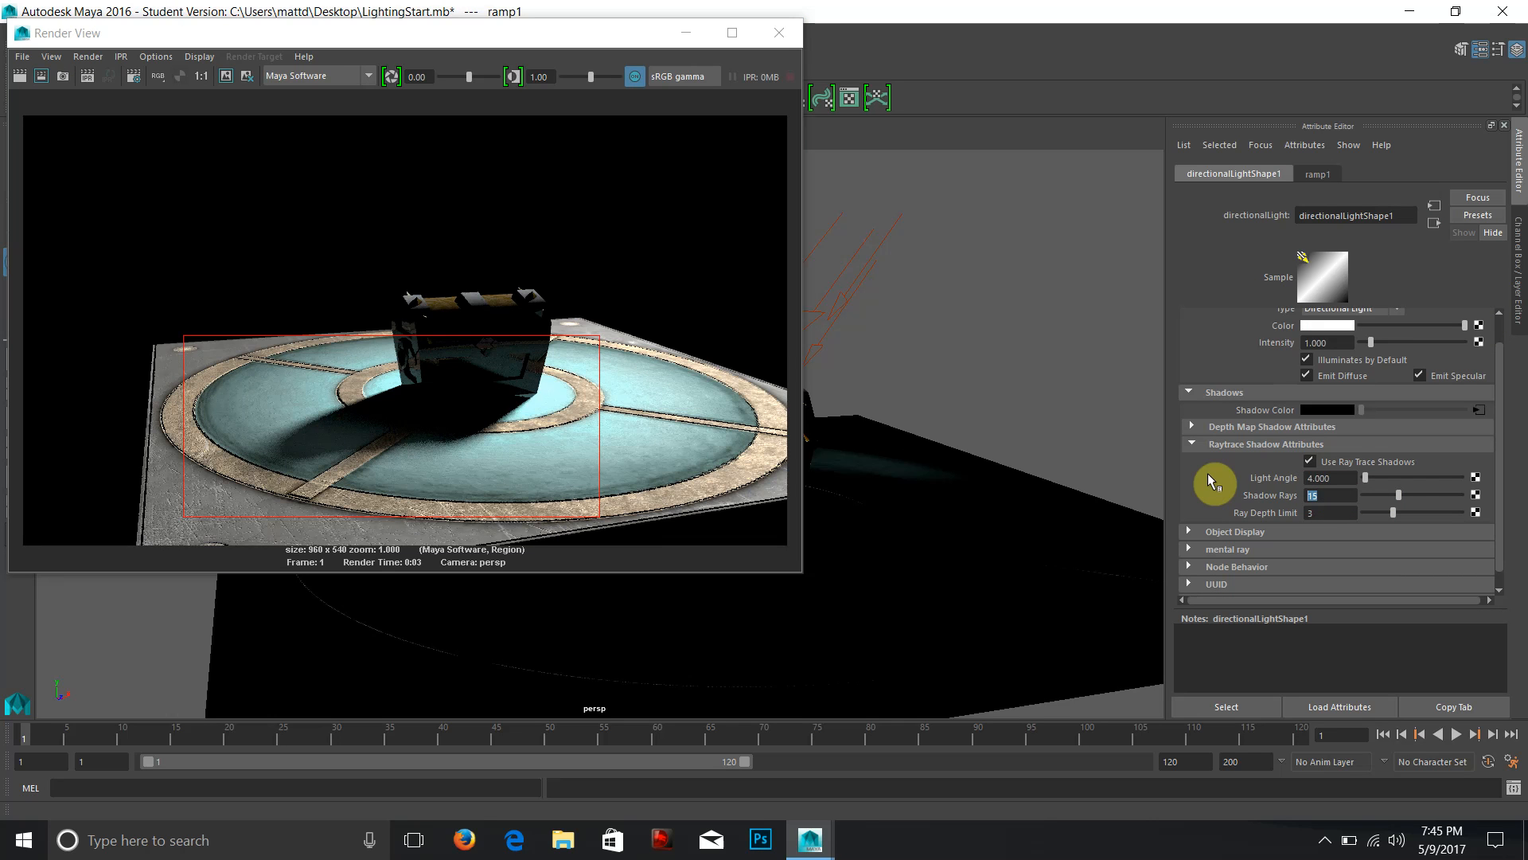
pyautogui.write('8')
pyautogui.press('Return')
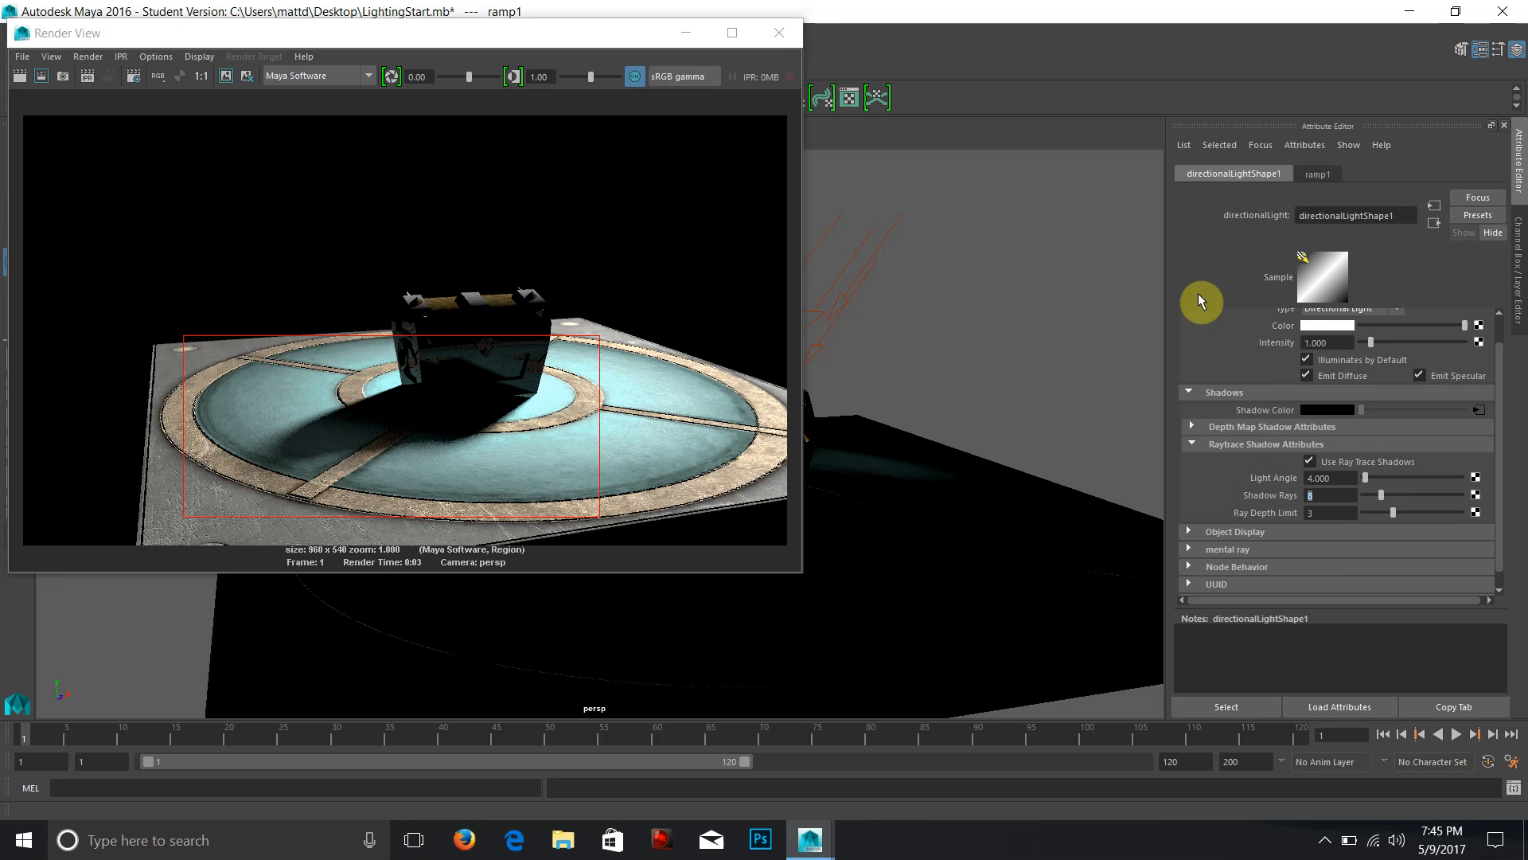
pyautogui.click(41, 76)
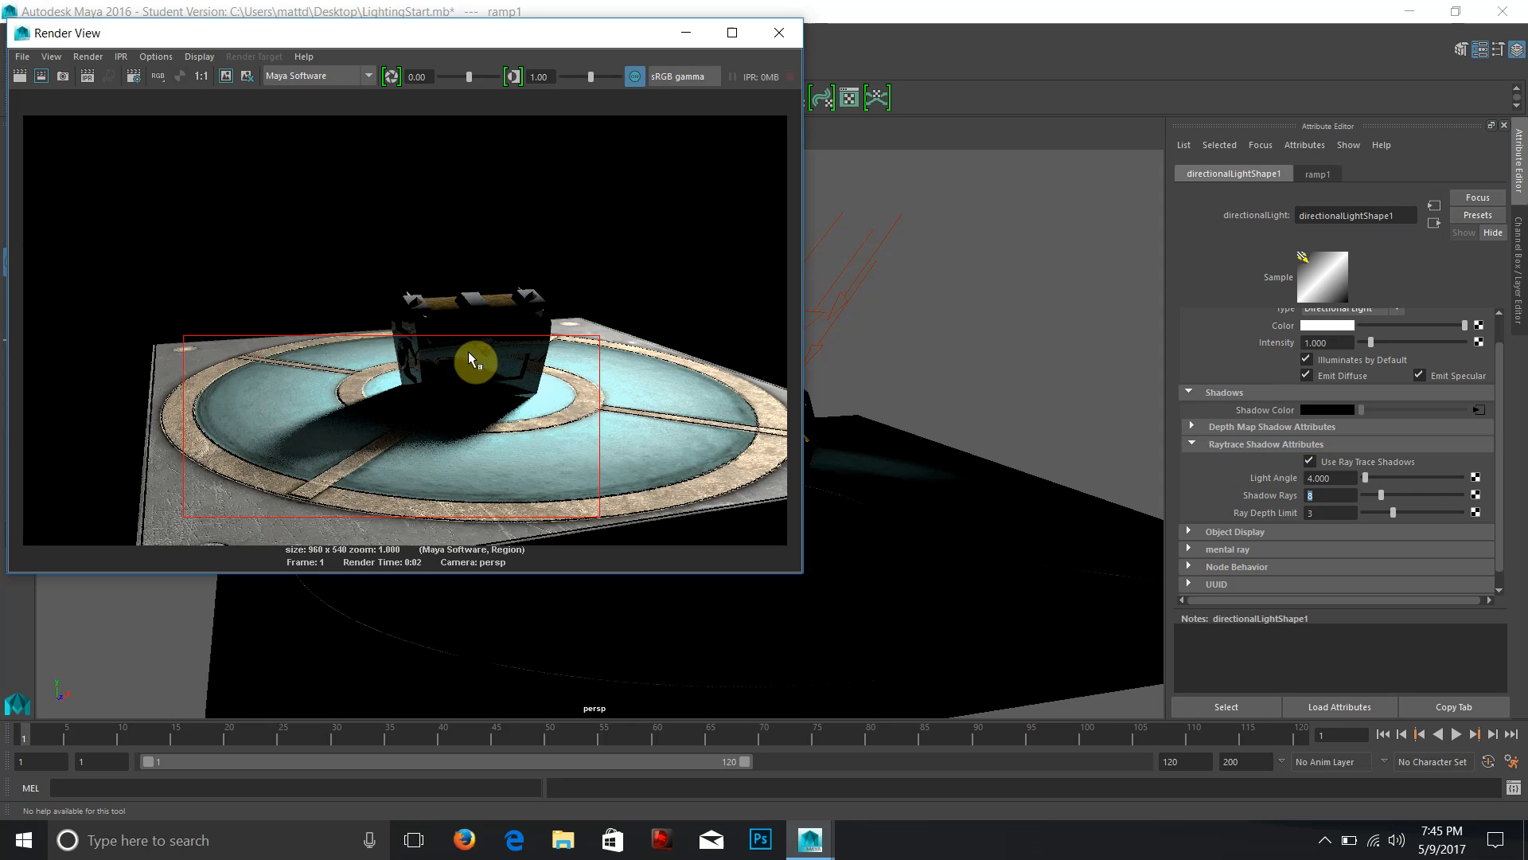
pyautogui.click(779, 33)
# Break the ramp's connection to the directional light's Shadow Color.
pyautogui.rightClick(1264, 411)
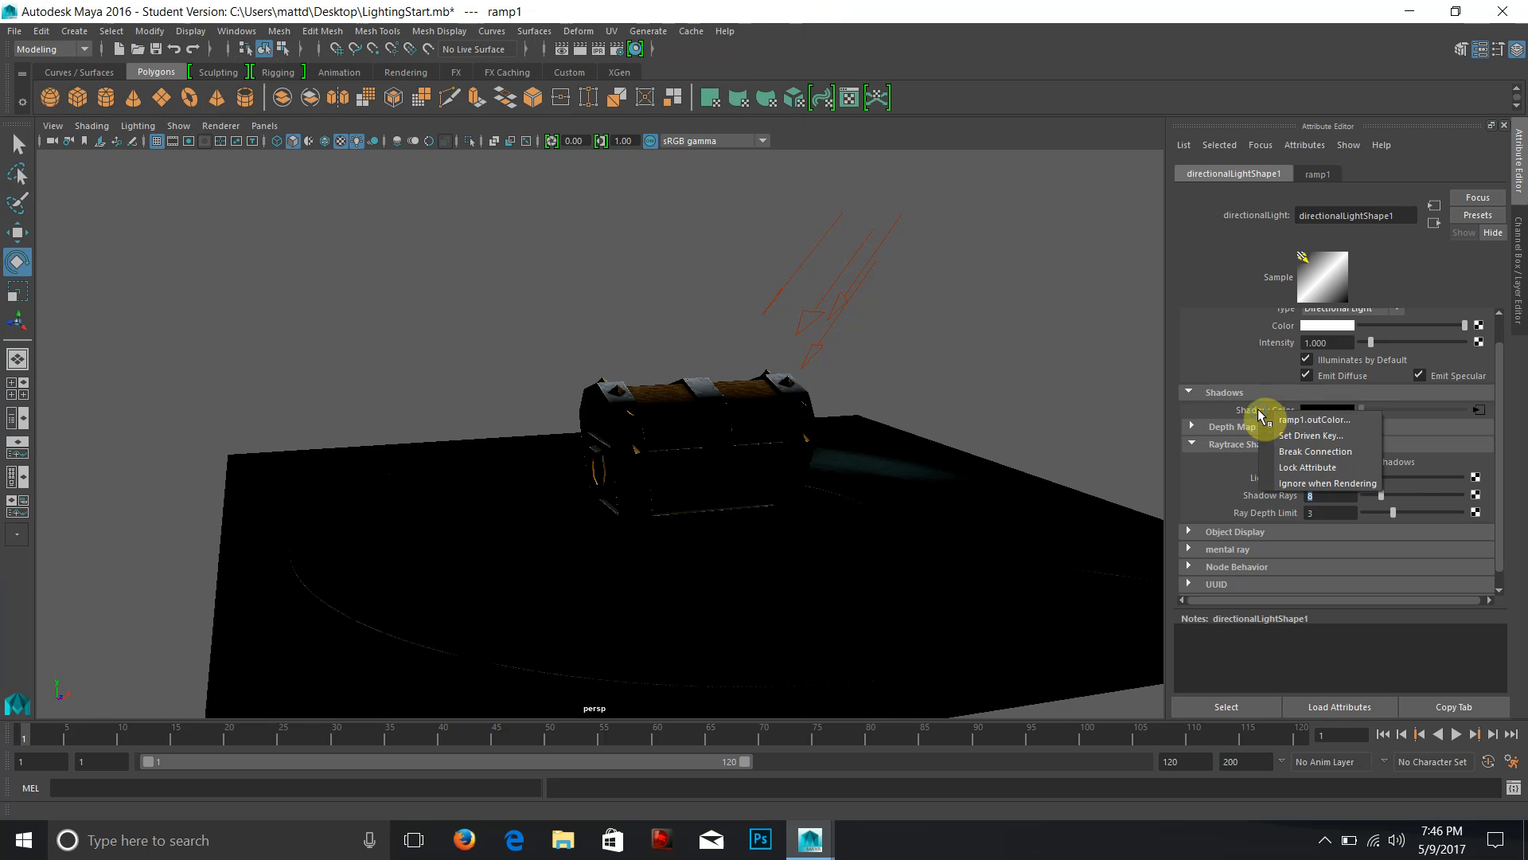
pyautogui.click(1325, 452)
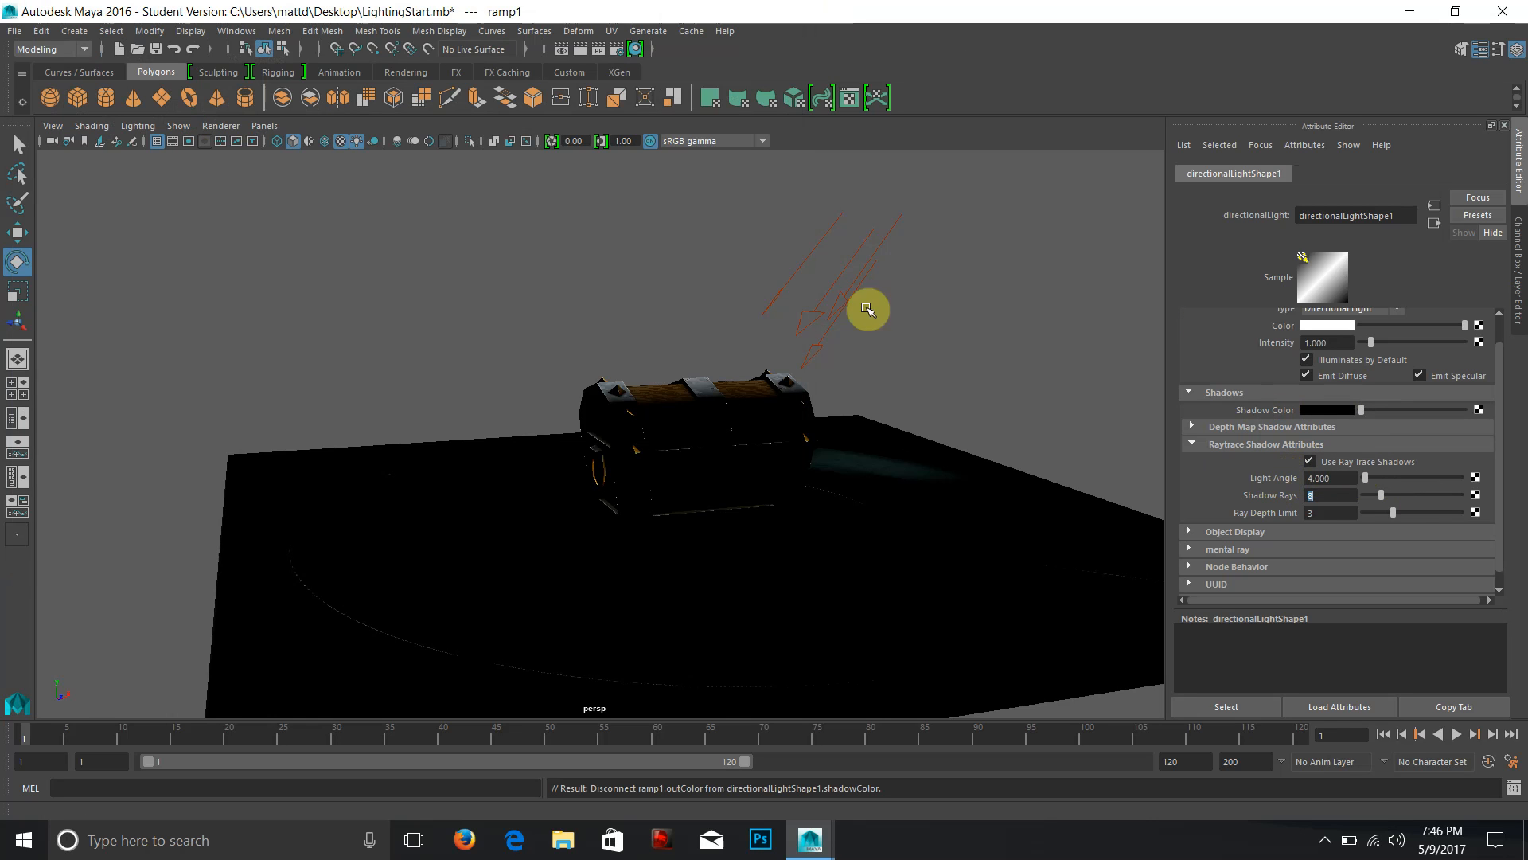
# Turn off Use Ray Trace Shadows on the directional light and test-render the scene.
pyautogui.click(832, 284)
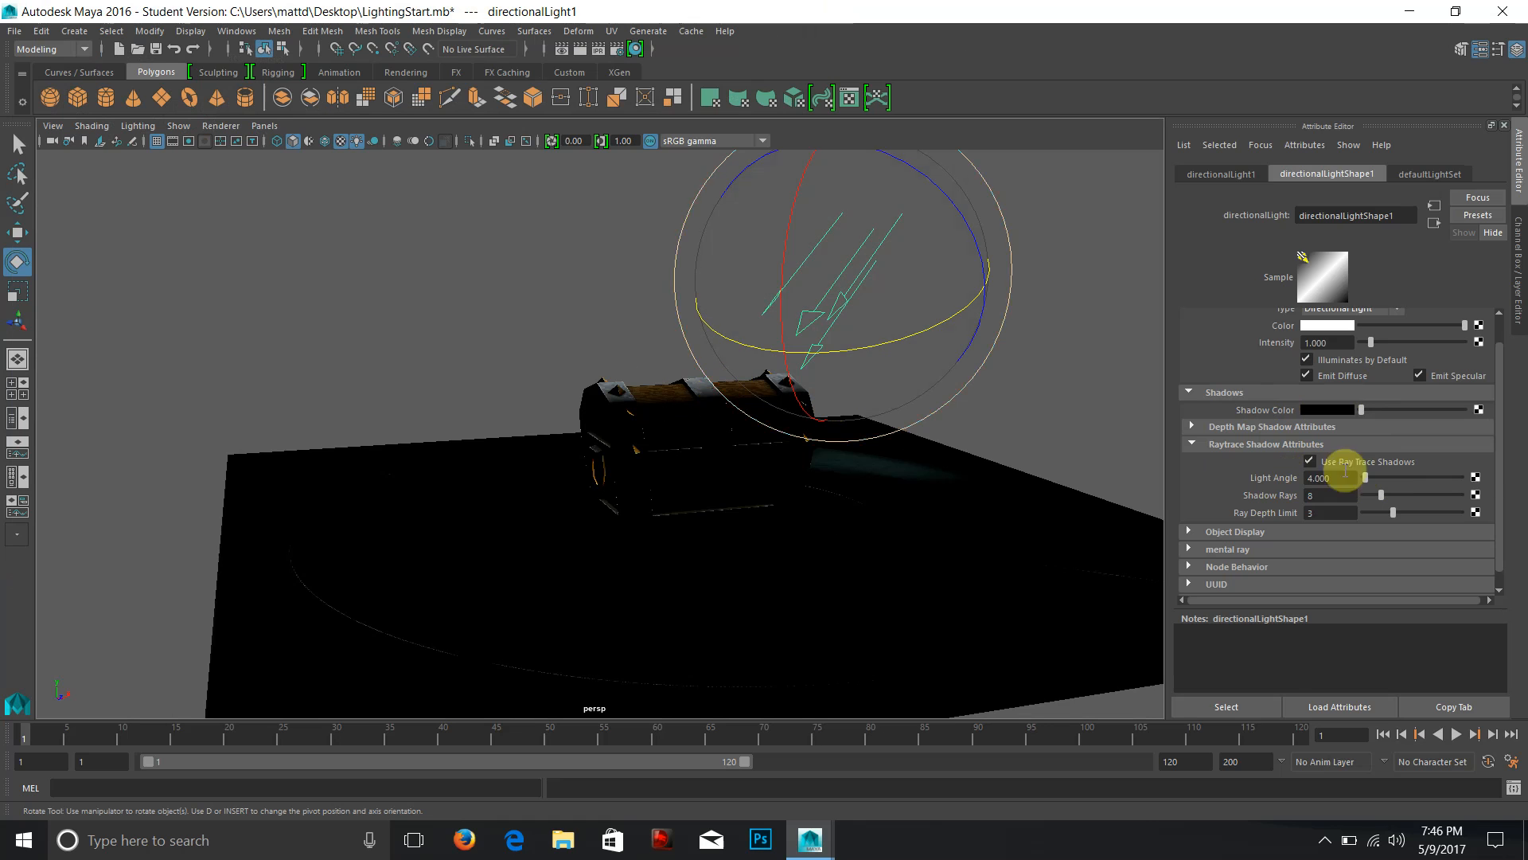
pyautogui.click(1312, 462)
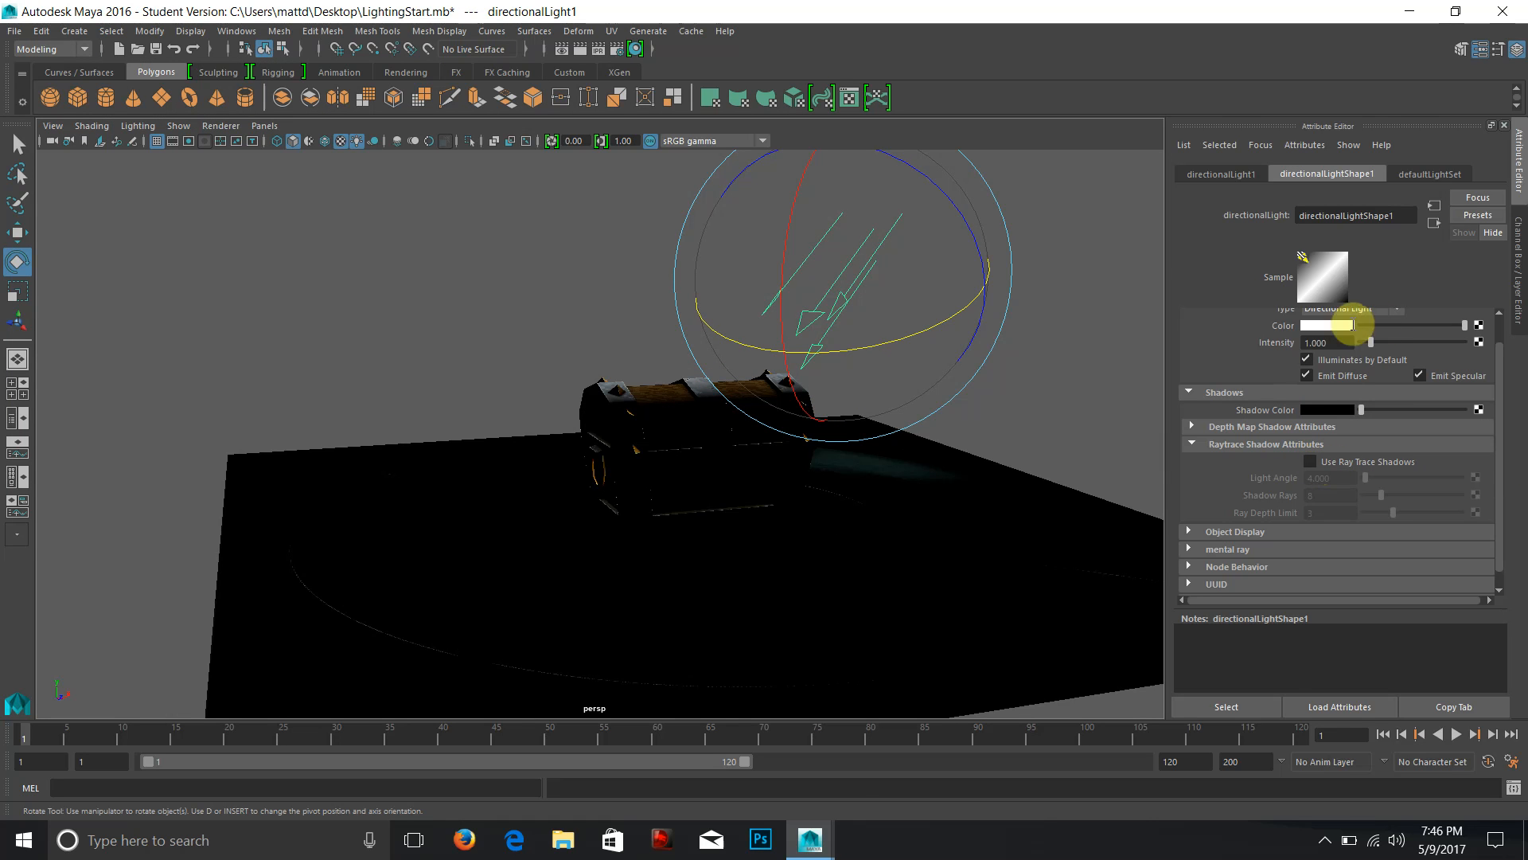
pyautogui.rightClick(1294, 418)
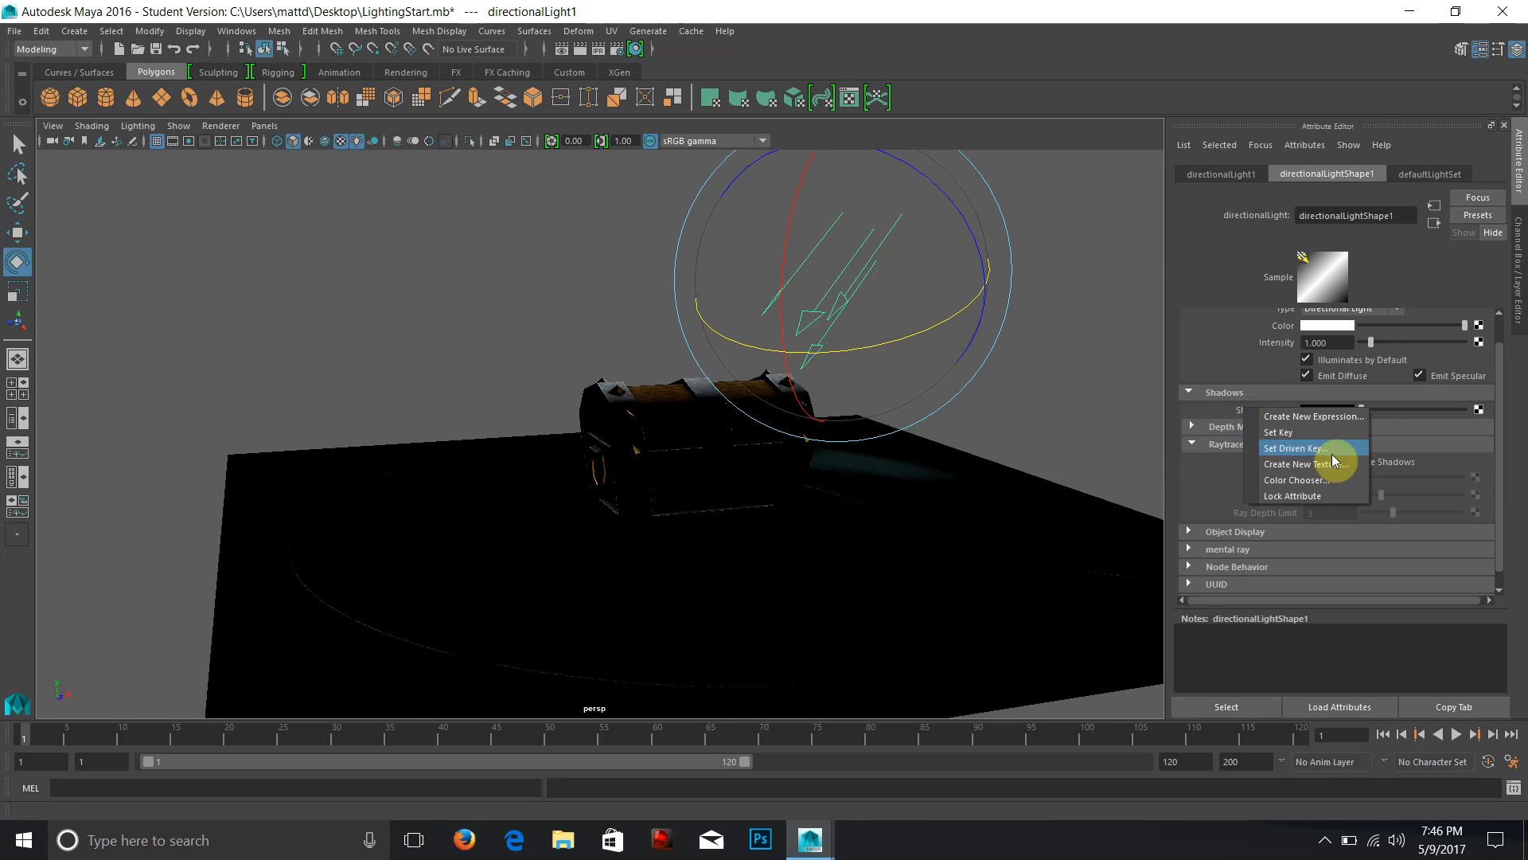
pyautogui.click(1219, 416)
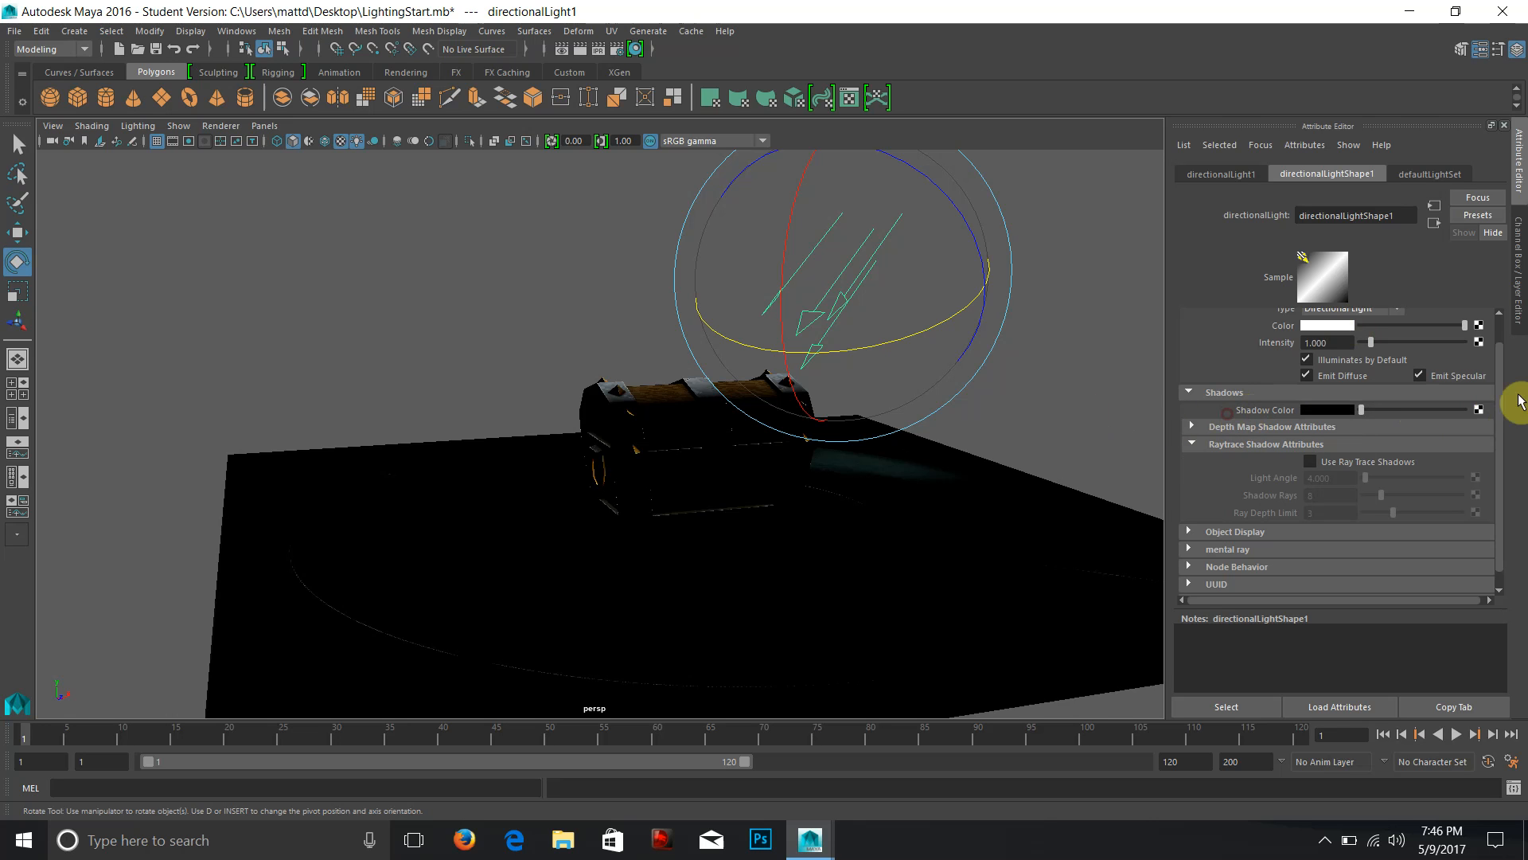
pyautogui.click(1188, 393)
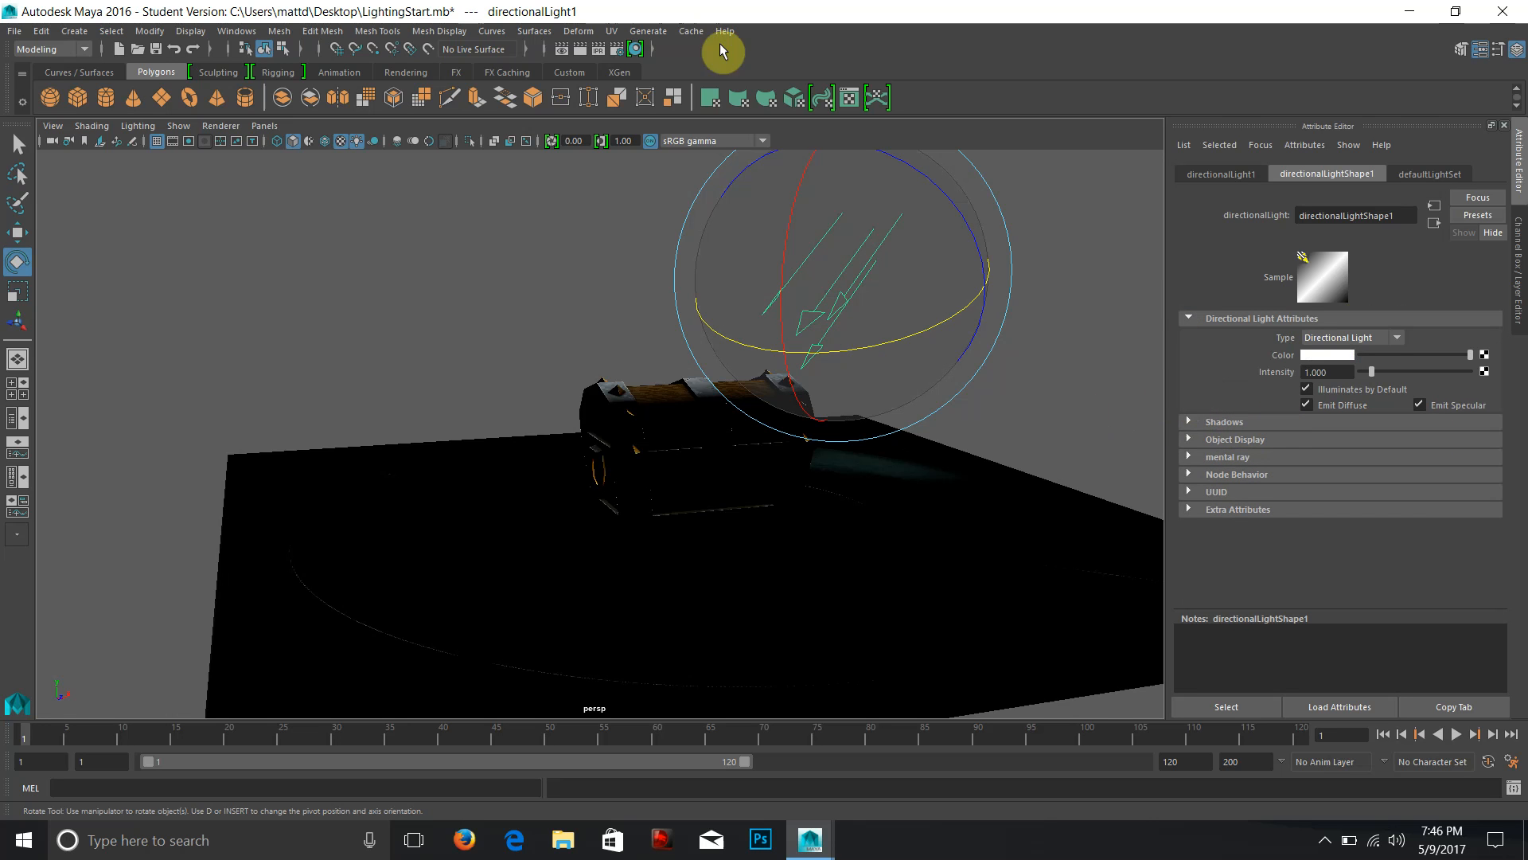
pyautogui.click(578, 54)
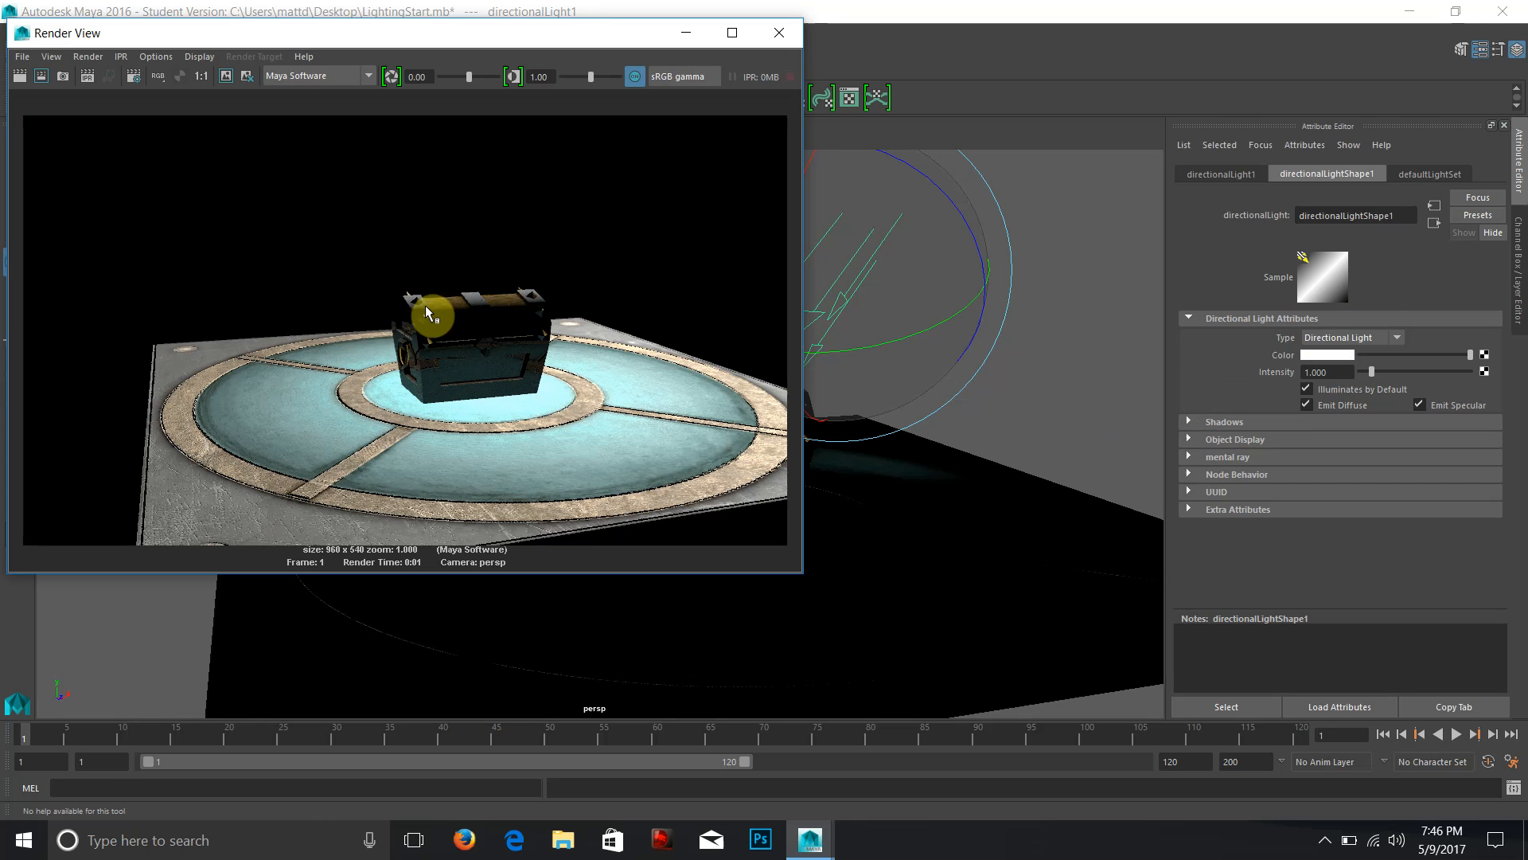
pyautogui.click(779, 32)
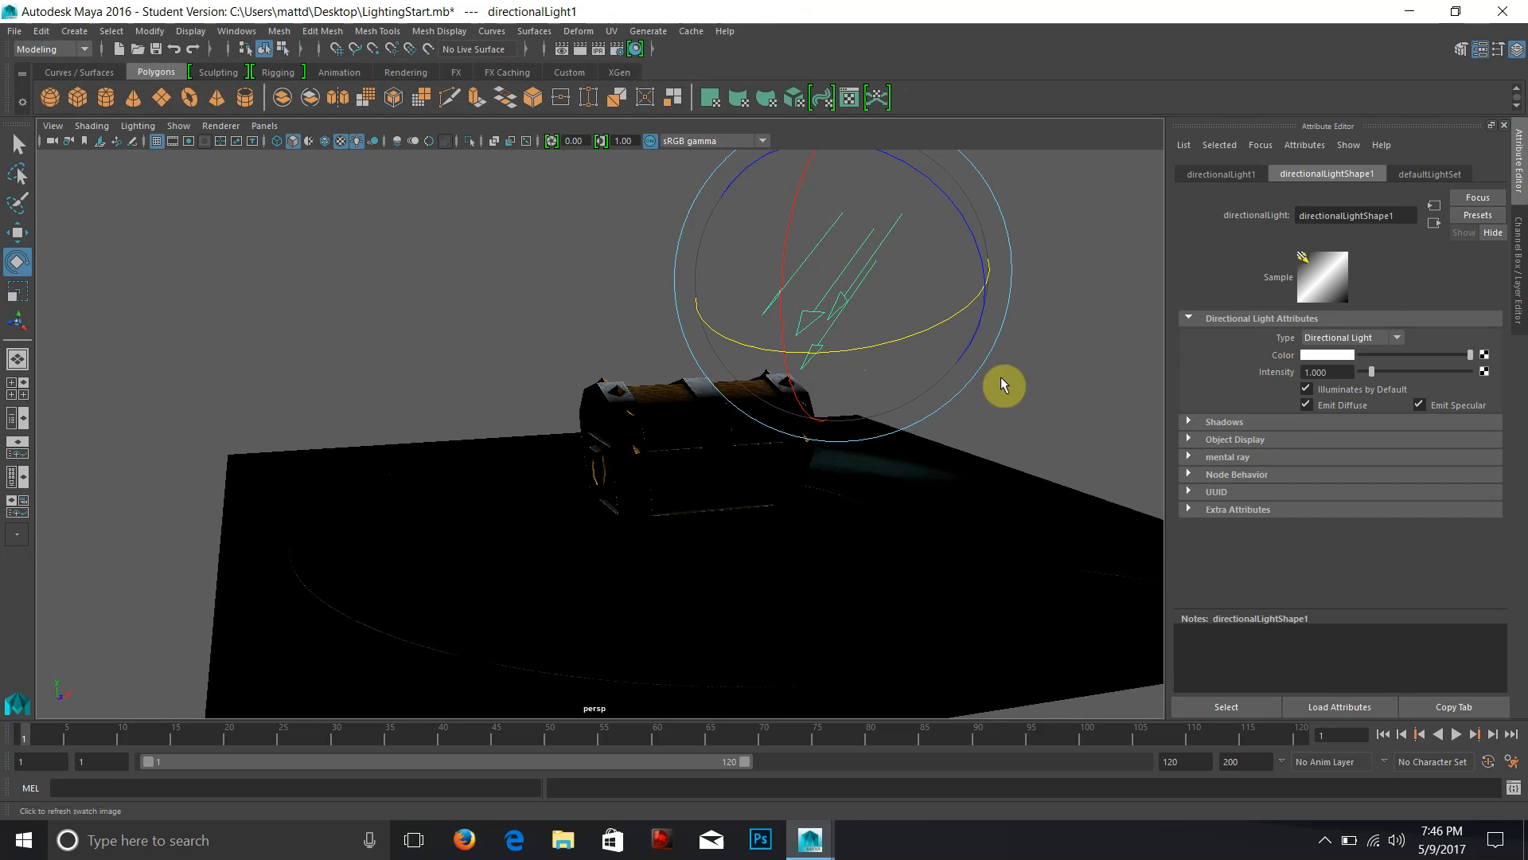
# Reduce the chest material's Eccentricity to 0.041, Specular Roll Off to 0.130 and Reflectivity to 0, darken its Specular Color, and test-render.
pyautogui.click(666, 450)
pyautogui.click(1479, 173)
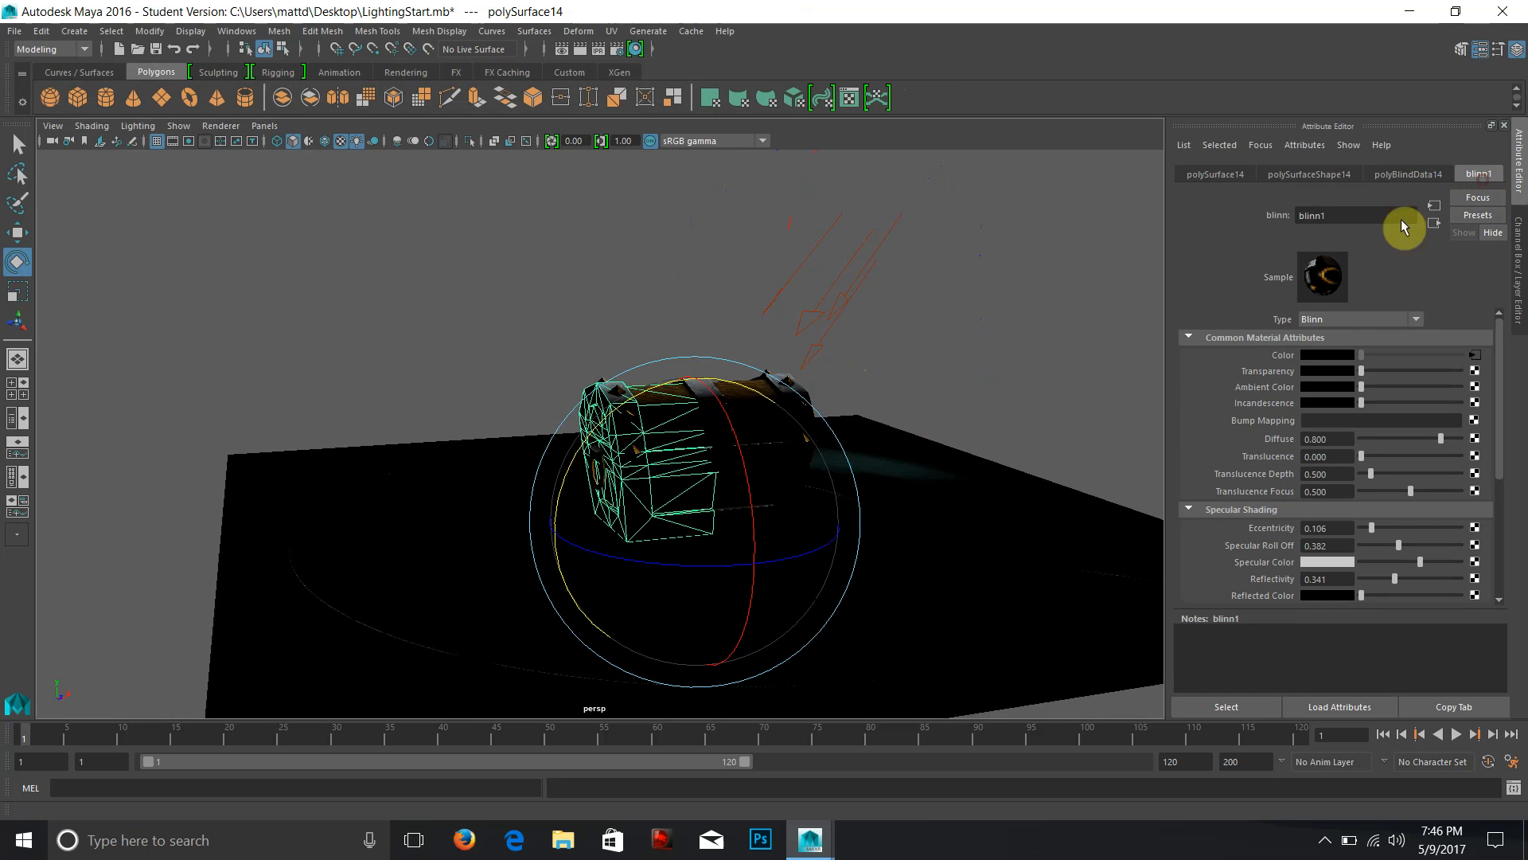
pyautogui.moveTo(1353, 583); pyautogui.dragTo(1374, 548)
pyautogui.click(1366, 529)
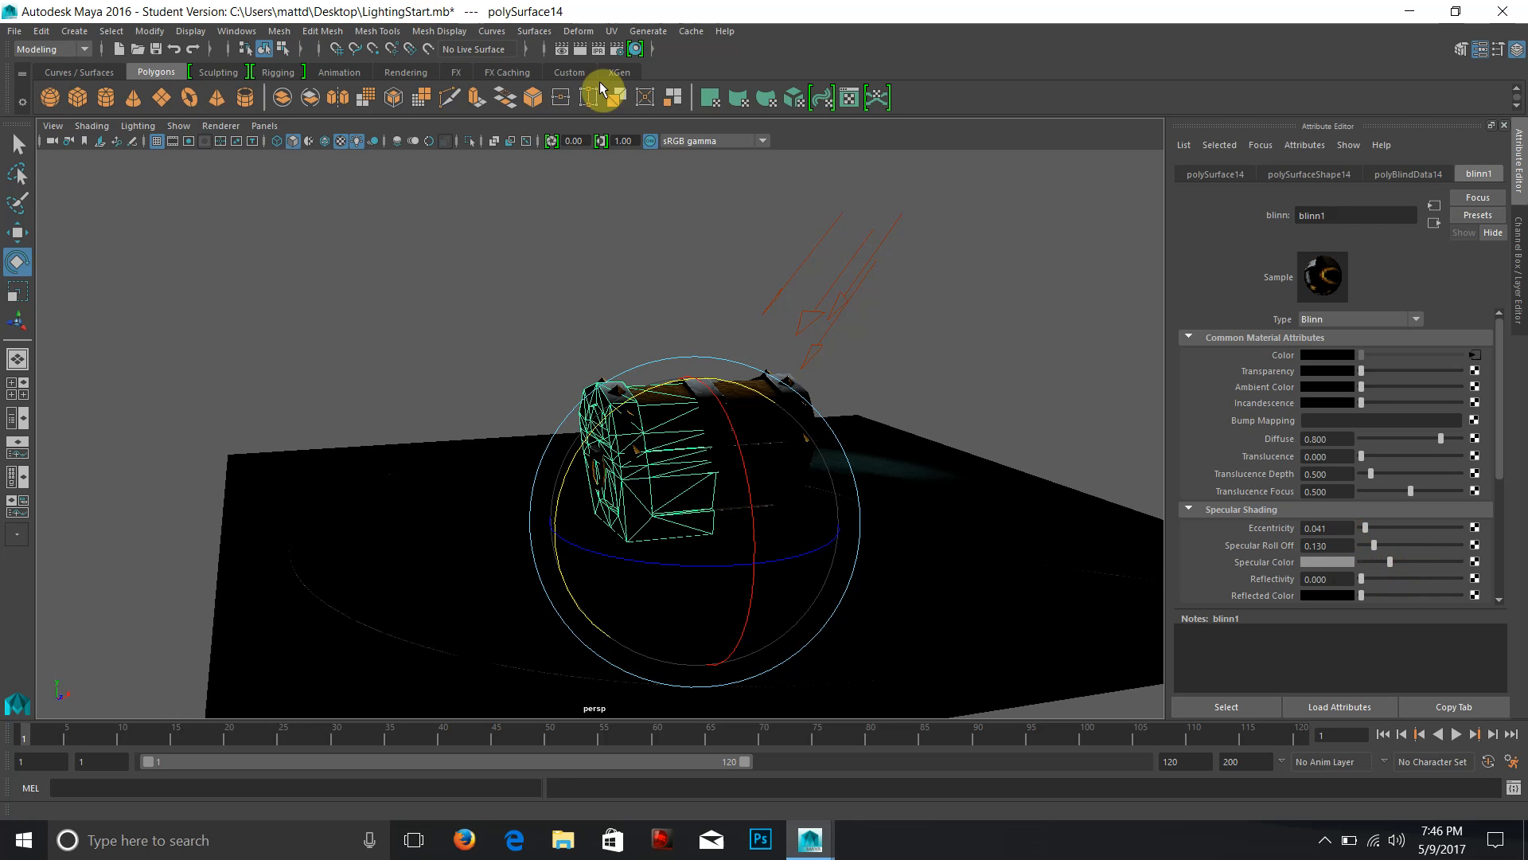
pyautogui.click(583, 51)
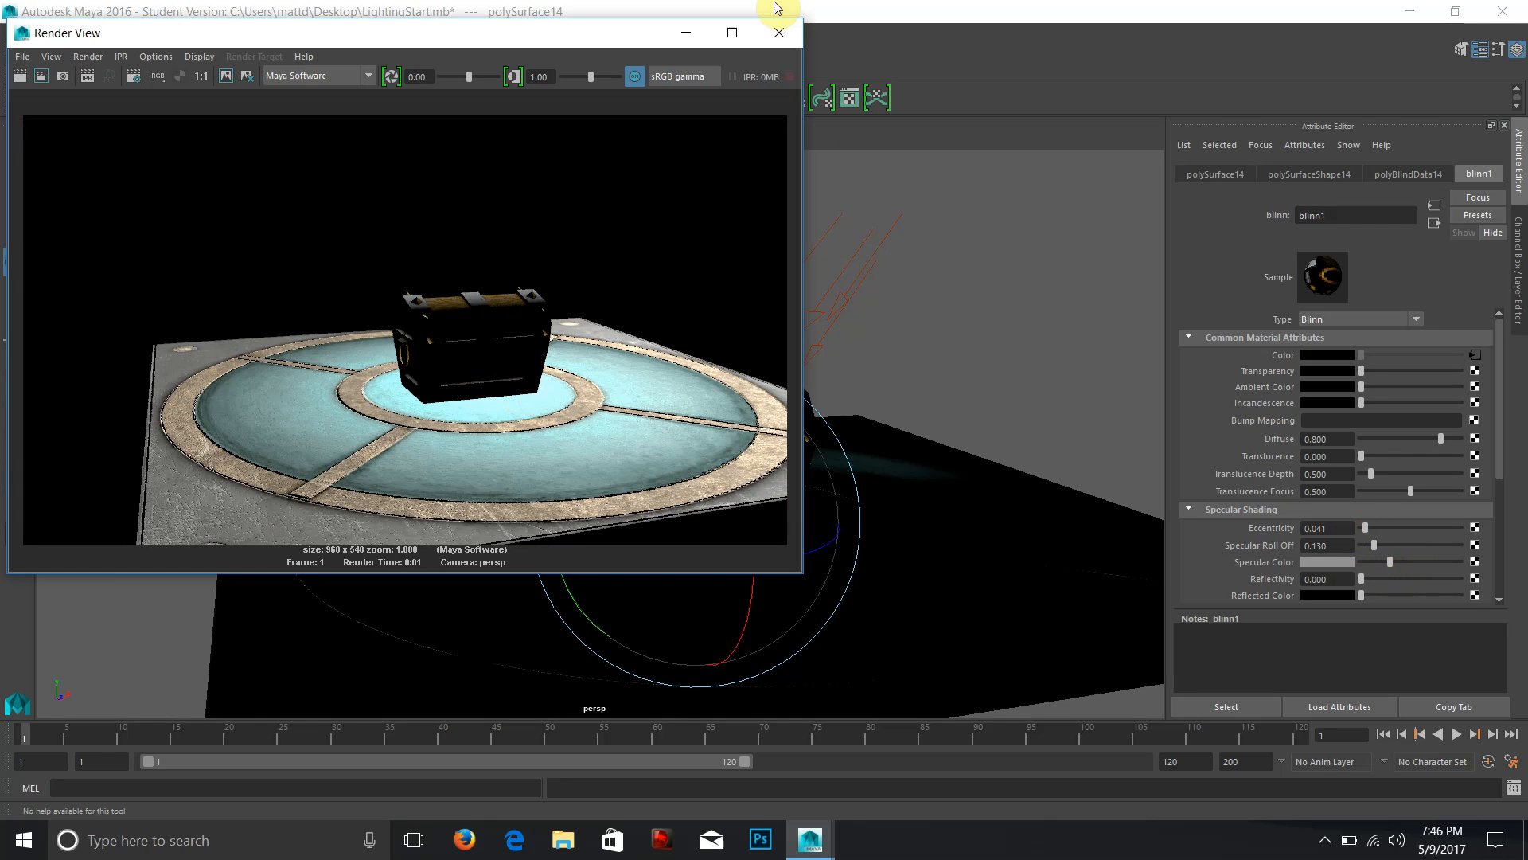
pyautogui.click(778, 32)
# Test-render the floor material at Reflectivity 0.667, and raise Reflectivity to 0.854, Eccentricity to 0.805 and Specular Roll Off to 0.837.
pyautogui.click(955, 562)
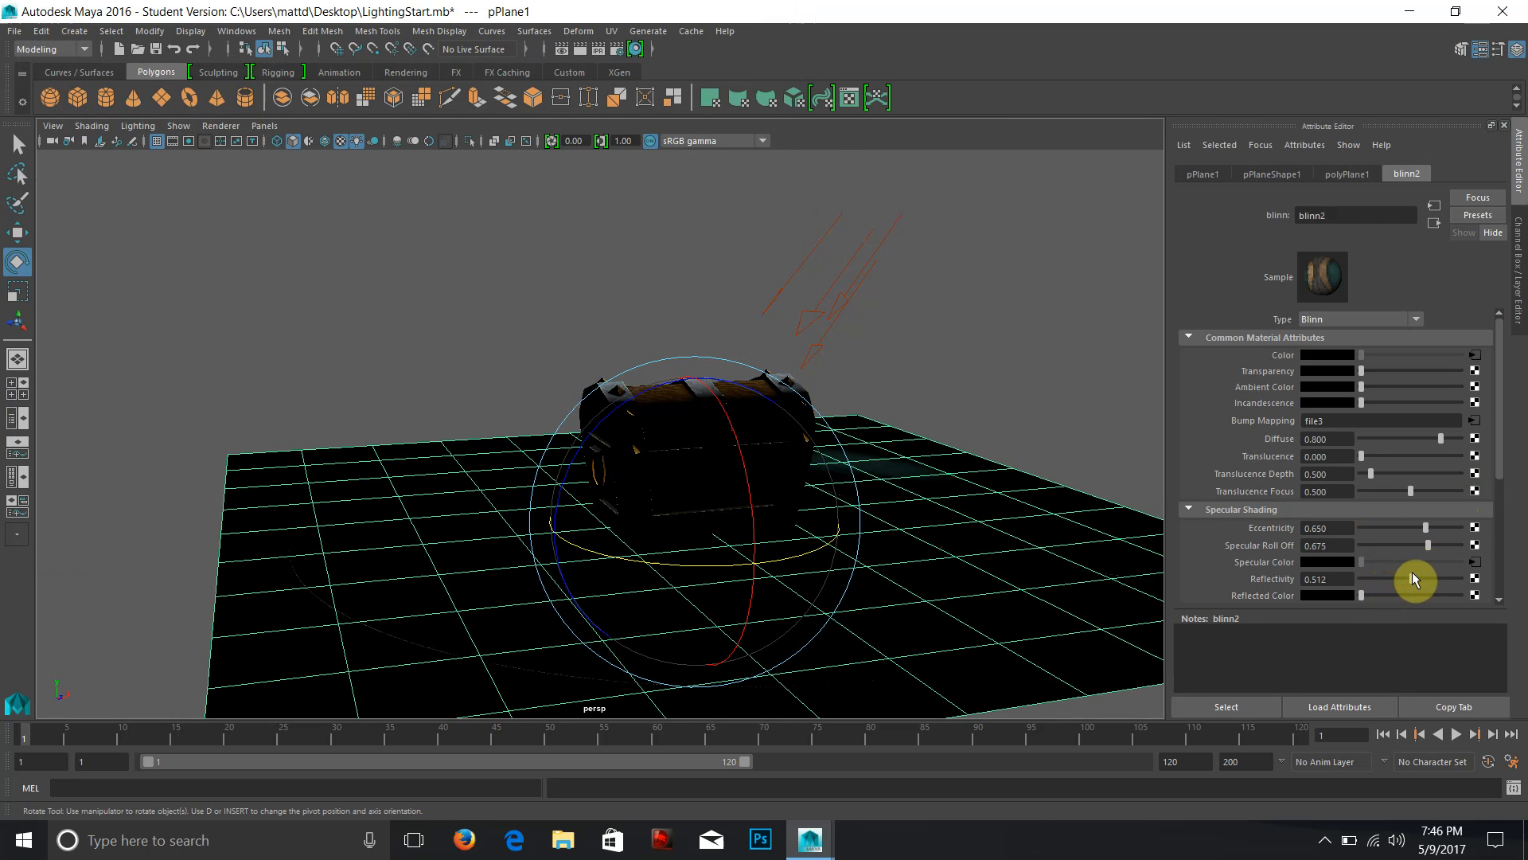
pyautogui.moveTo(1425, 571); pyautogui.dragTo(1427, 578)
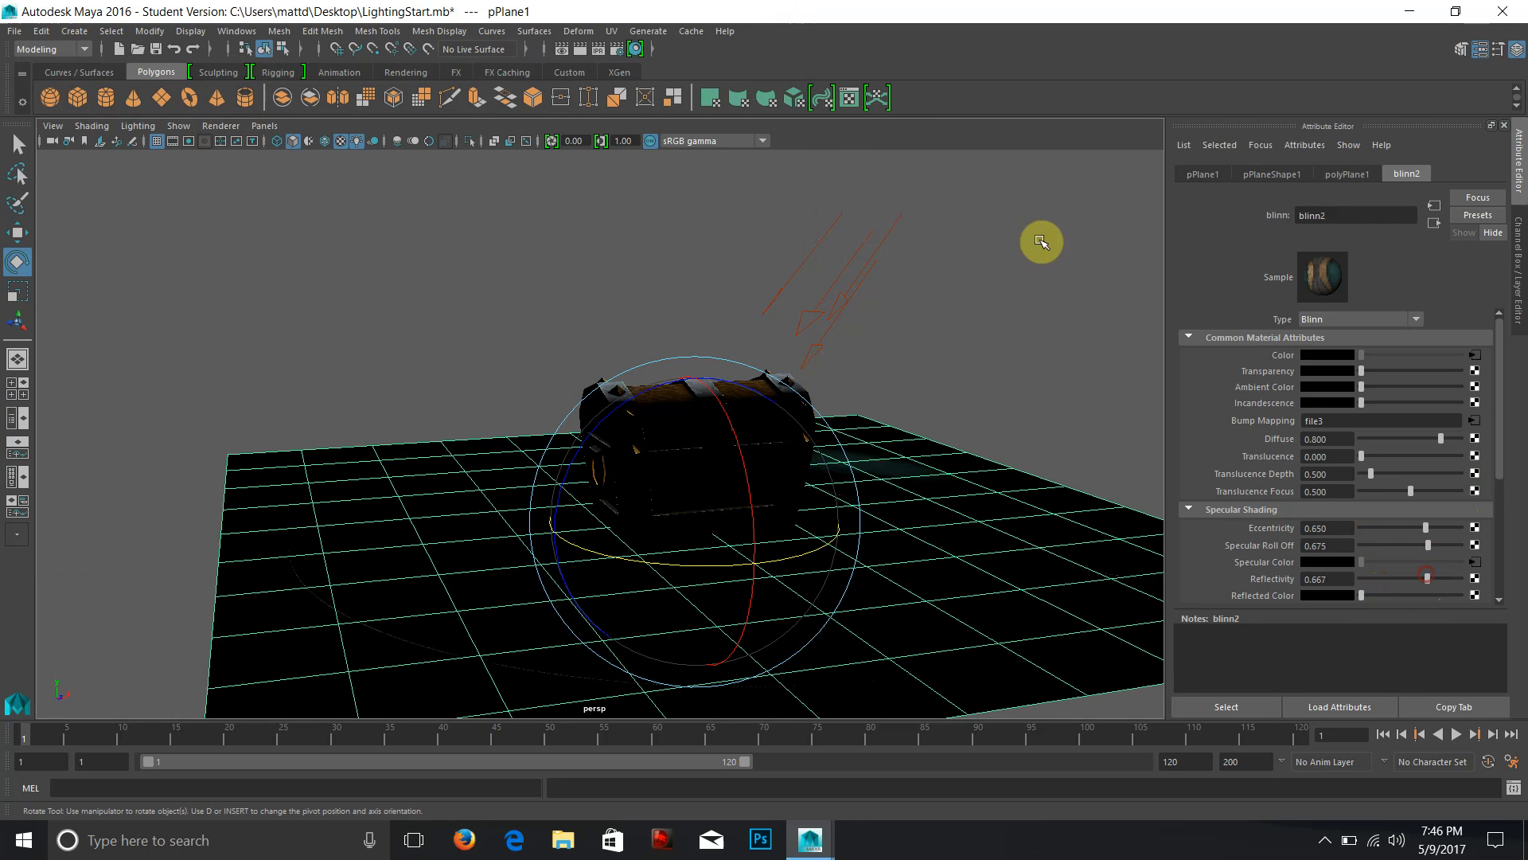
pyautogui.click(582, 50)
pyautogui.click(779, 33)
pyautogui.moveTo(1447, 579); pyautogui.dragTo(1446, 582)
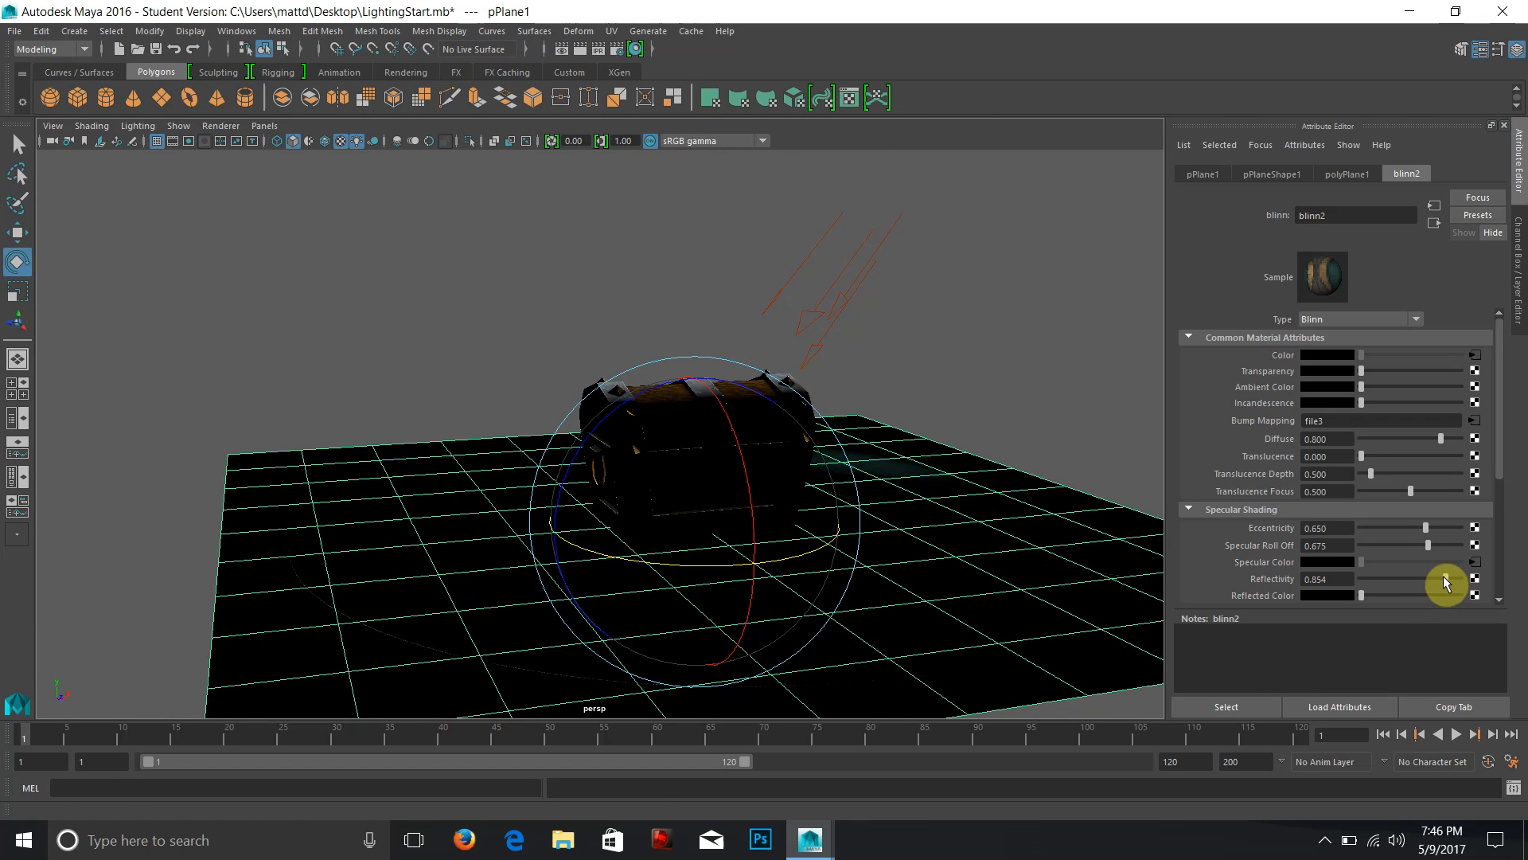
pyautogui.moveTo(1426, 526); pyautogui.dragTo(1442, 547)
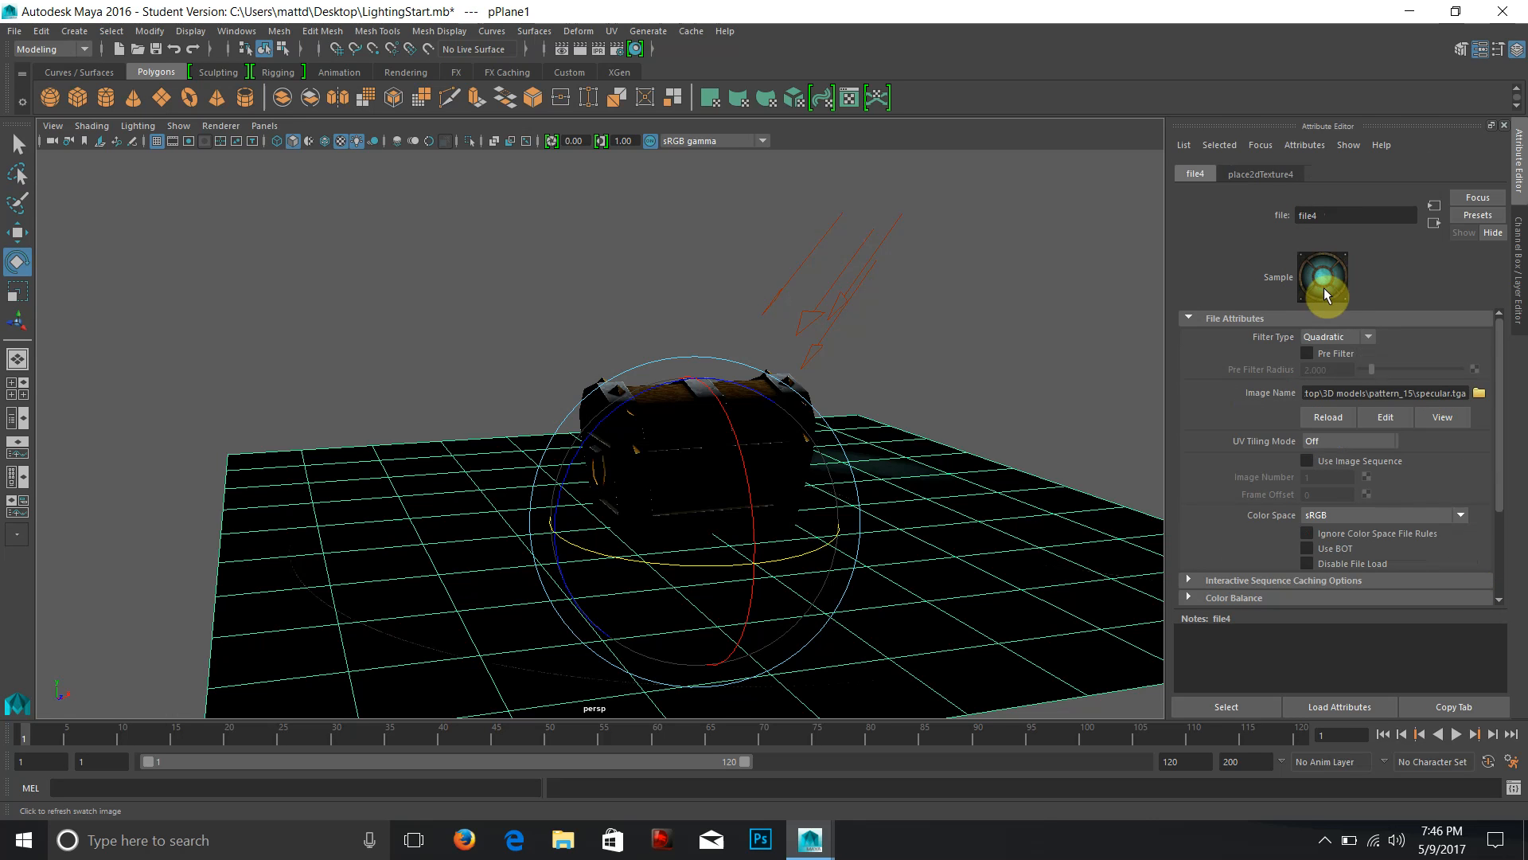
# Set the Filter Type of the floor's specular map to Off, test-render, and return to the floor material.
pyautogui.click(1358, 337)
pyautogui.click(1337, 340)
pyautogui.click(582, 49)
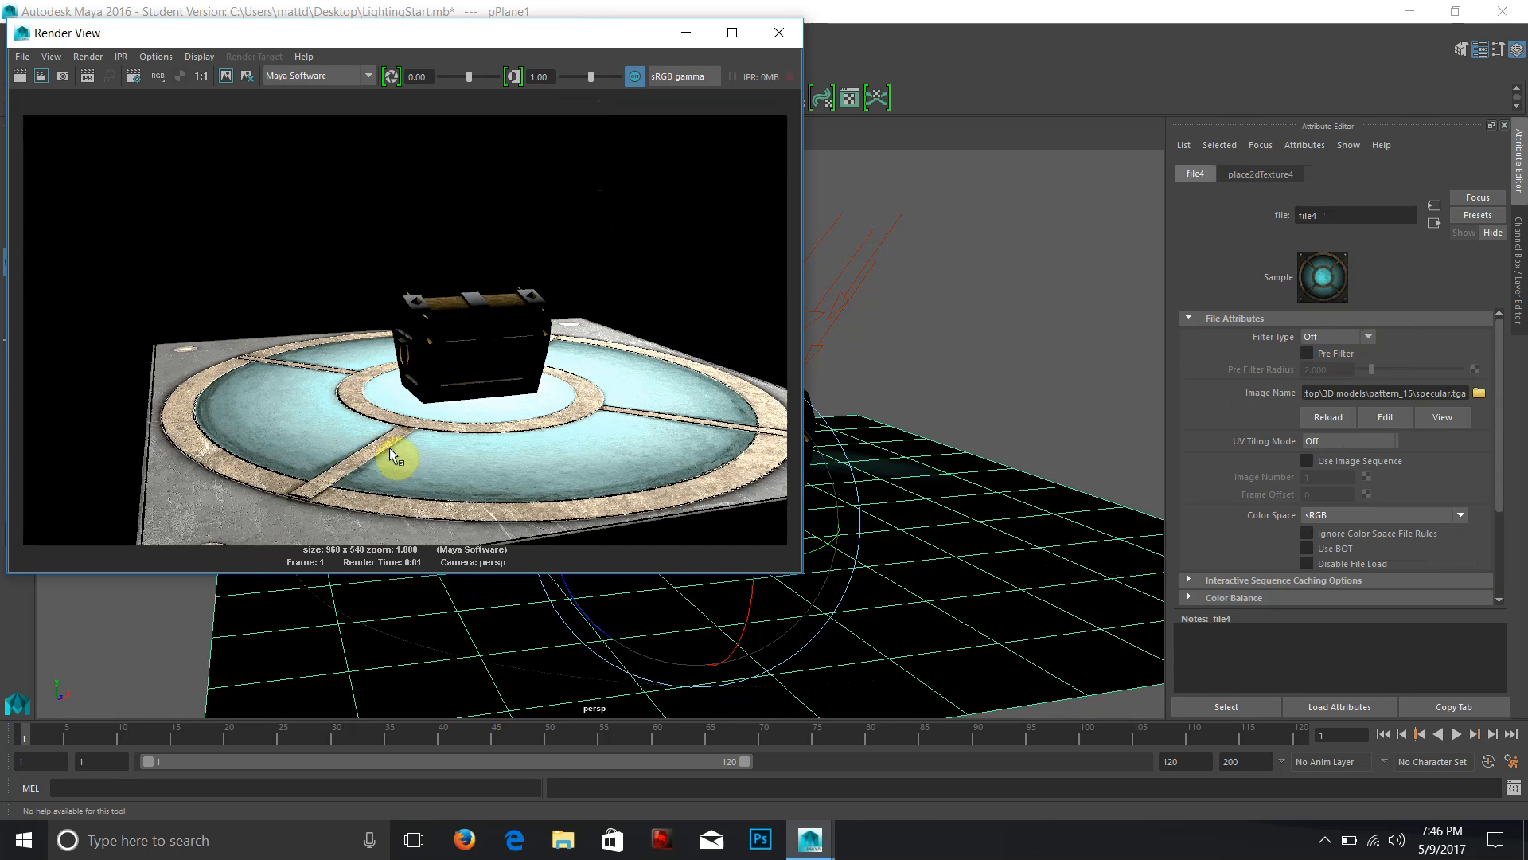
pyautogui.click(774, 36)
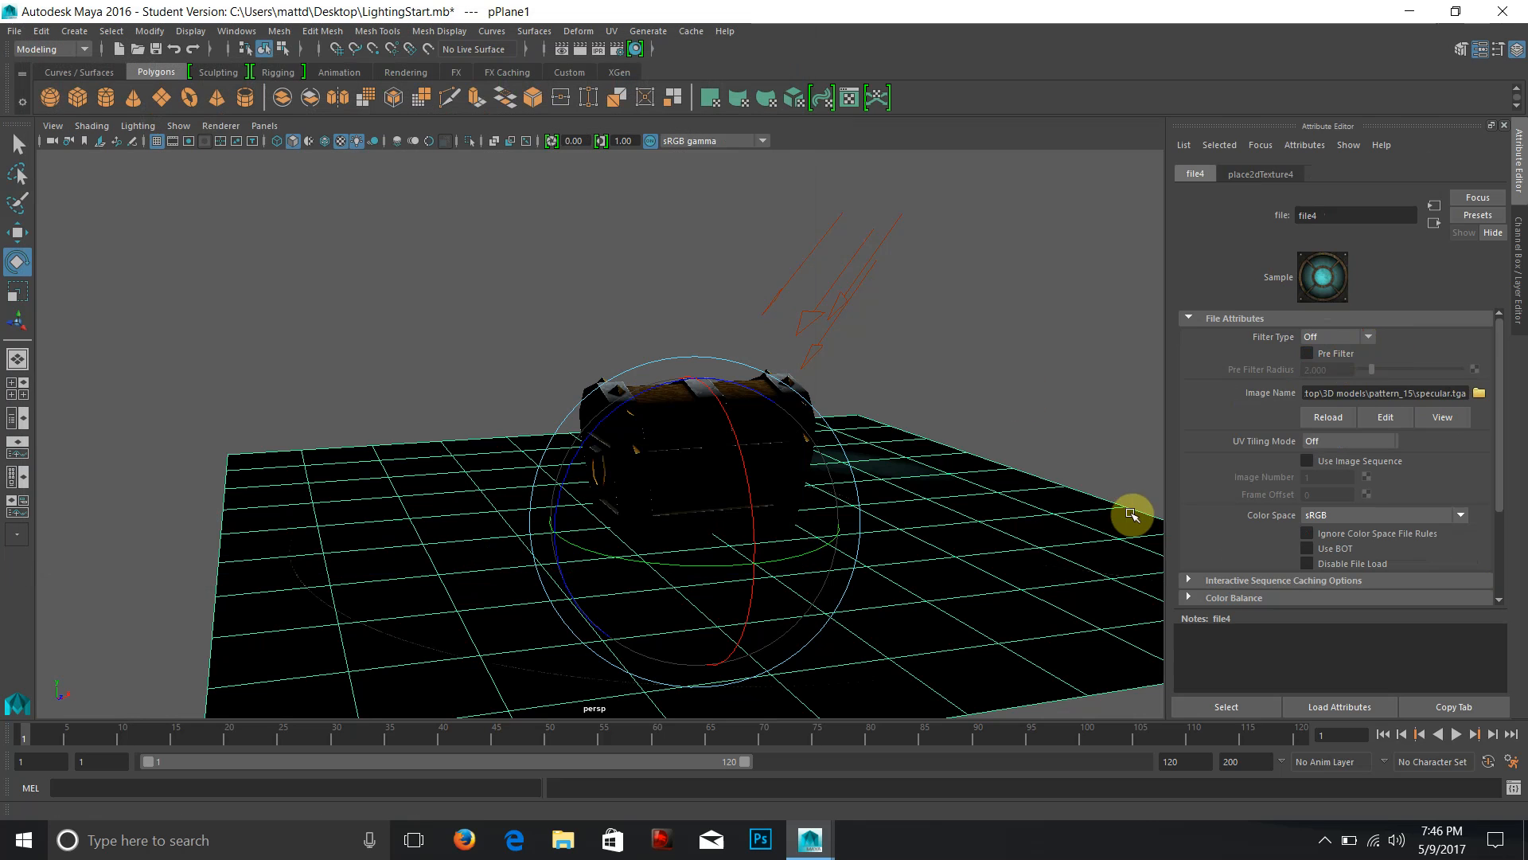
pyautogui.click(1434, 223)
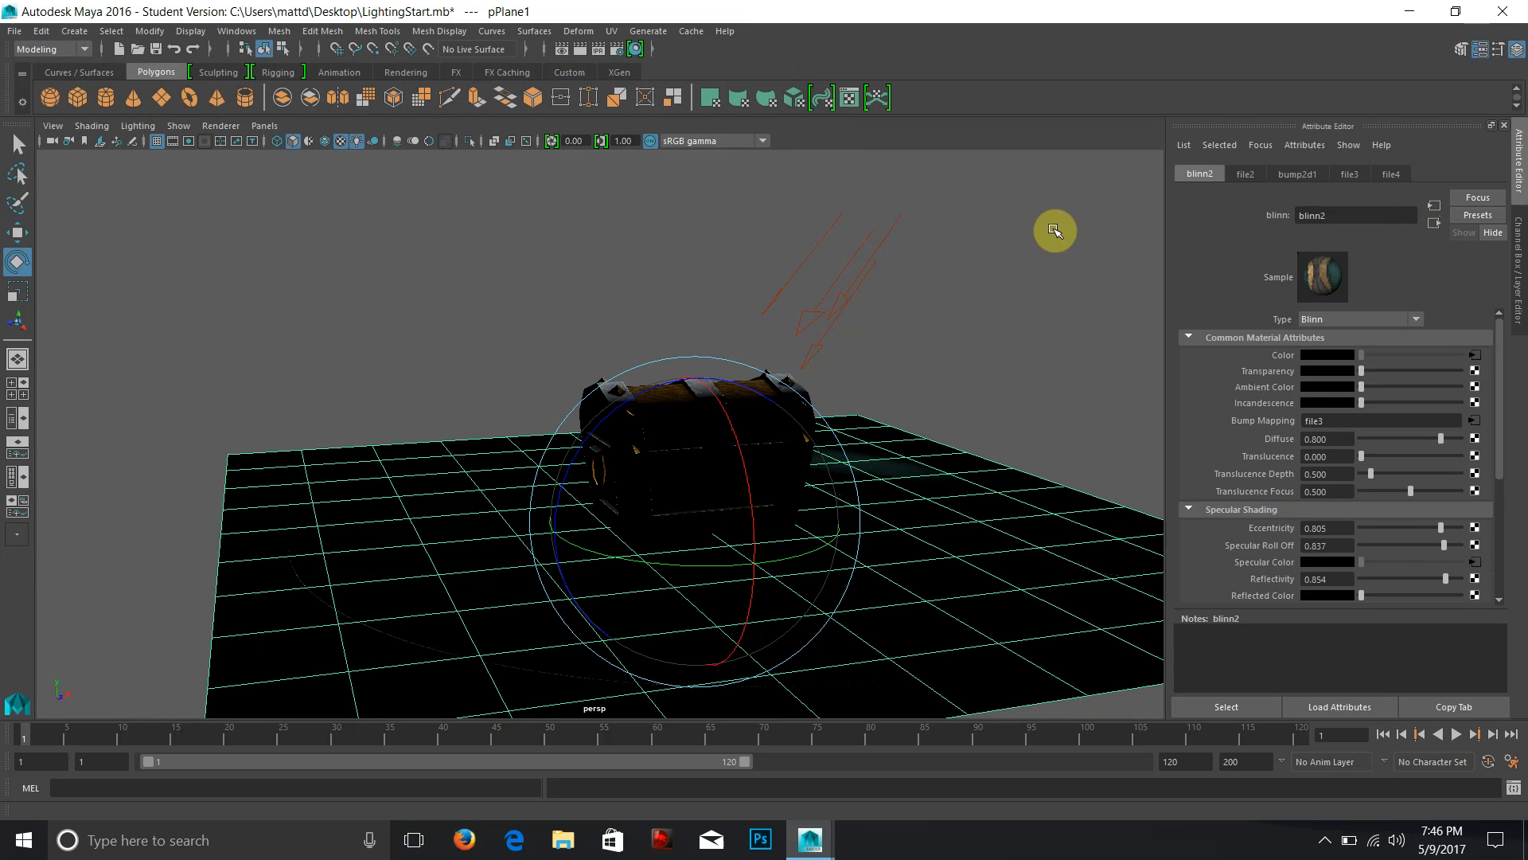
# Rotate the directional light slightly to adjust the direction it shines on the chest.
pyautogui.click(824, 293)
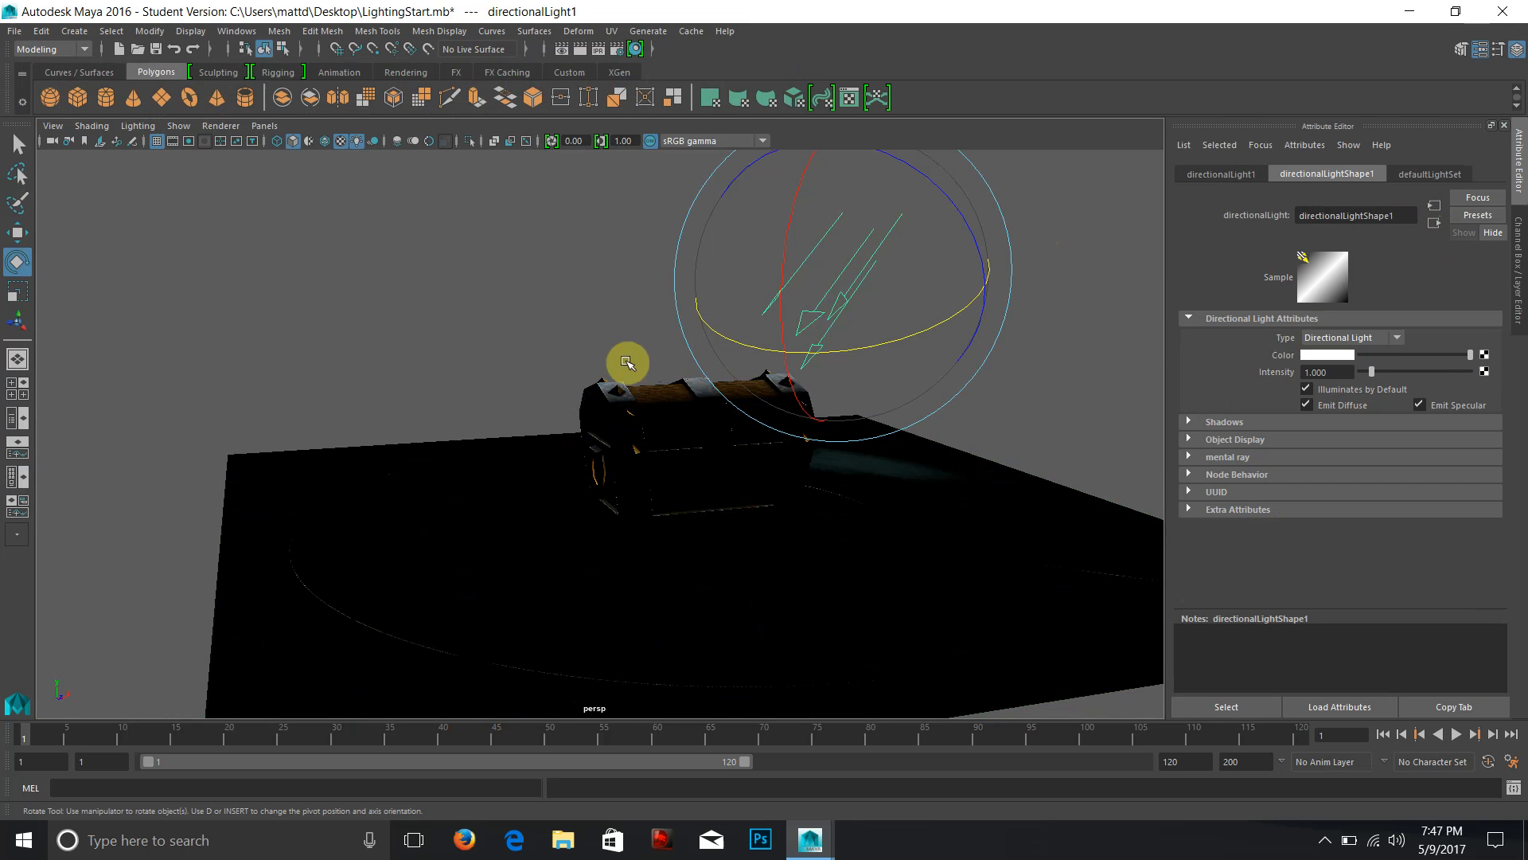
pyautogui.moveTo(884, 350); pyautogui.dragTo(863, 346)
# Create a point light and raise it high above the treasure chest.
pyautogui.click(83, 35)
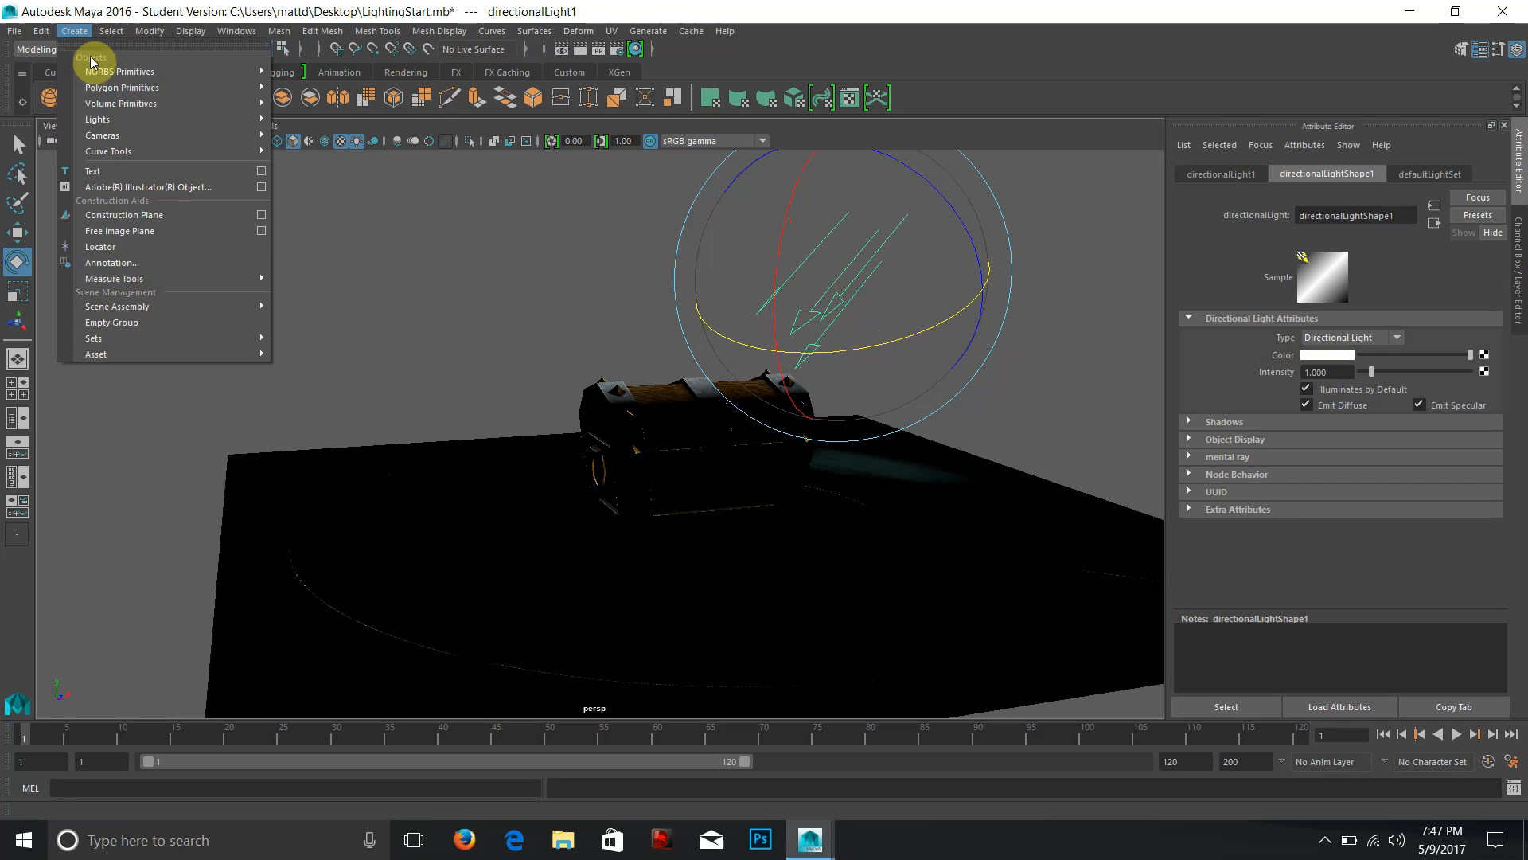
pyautogui.moveTo(96, 120)
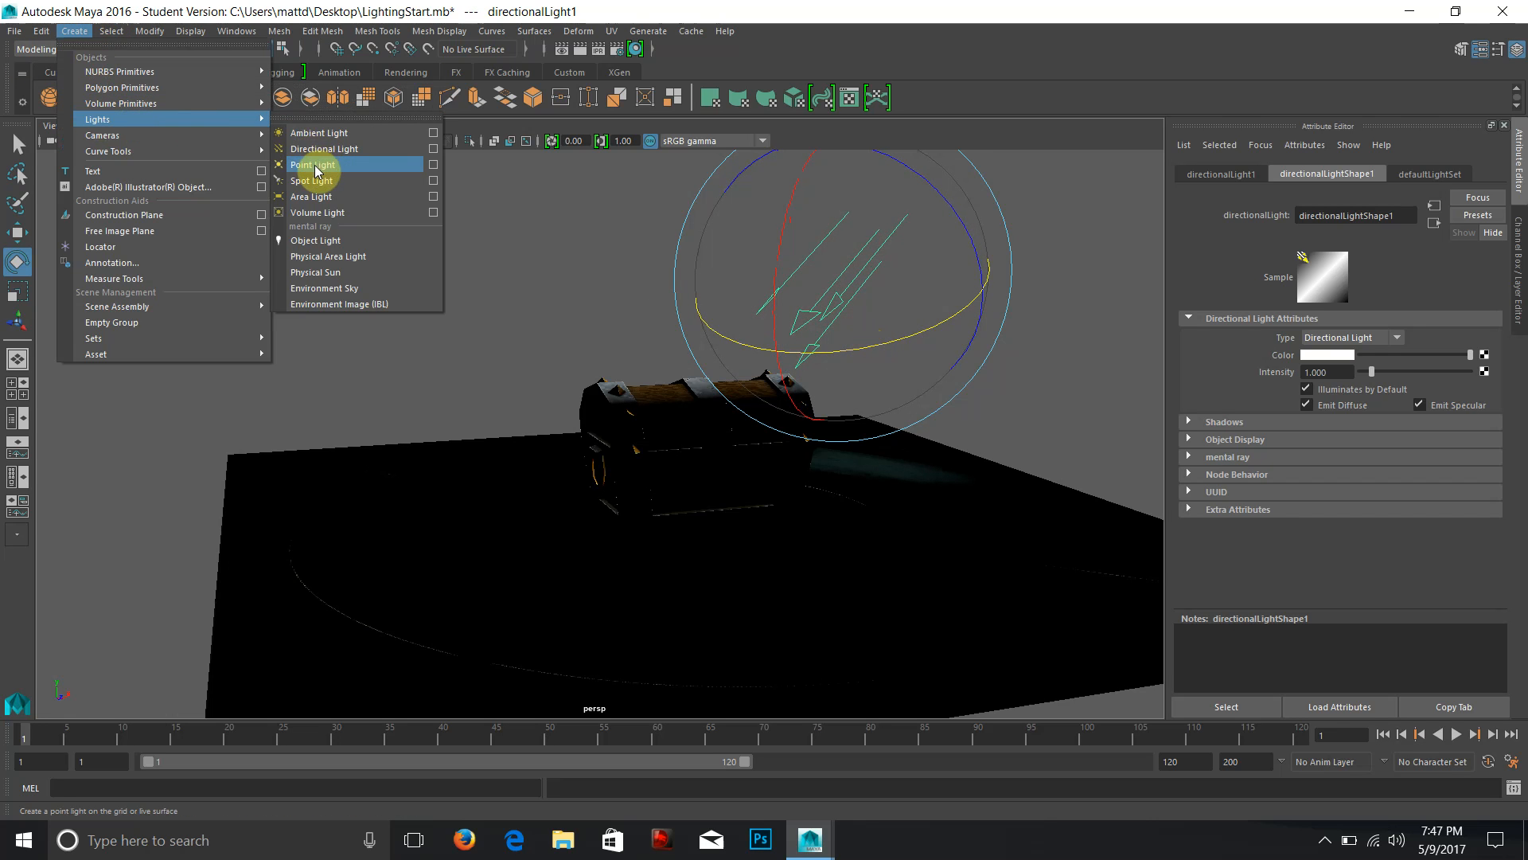
pyautogui.click(316, 167)
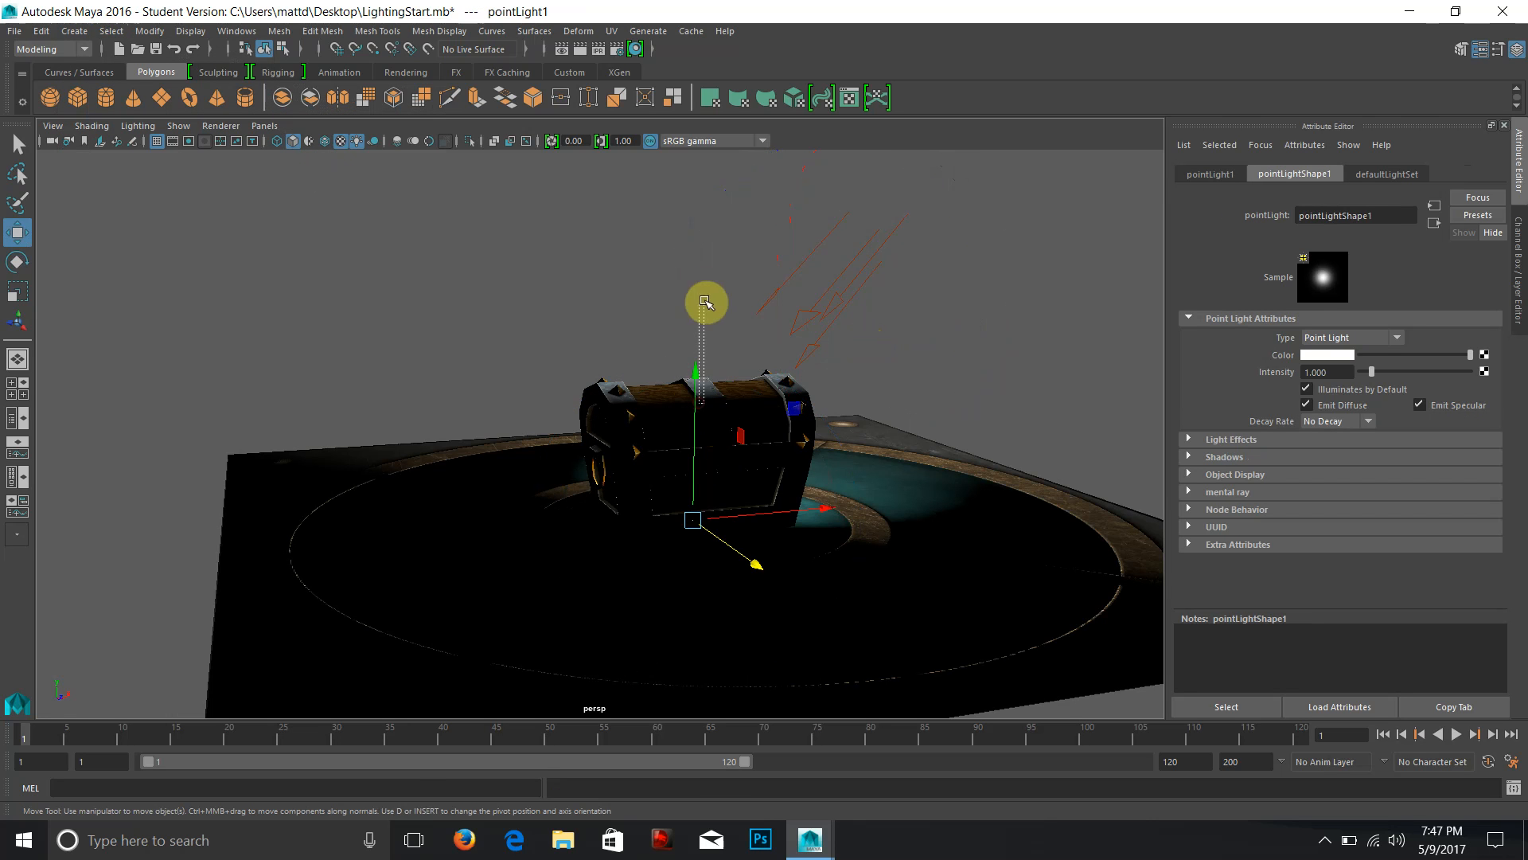
pyautogui.moveTo(698, 360); pyautogui.dragTo(694, 23)
pyautogui.keyDown('alt'); pyautogui.moveTo(709, 280); pyautogui.dragTo(534, 386); pyautogui.keyUp('alt')
pyautogui.keyDown('alt'); pyautogui.moveTo(689, 389); pyautogui.dragTo(794, 400); pyautogui.keyUp('alt')
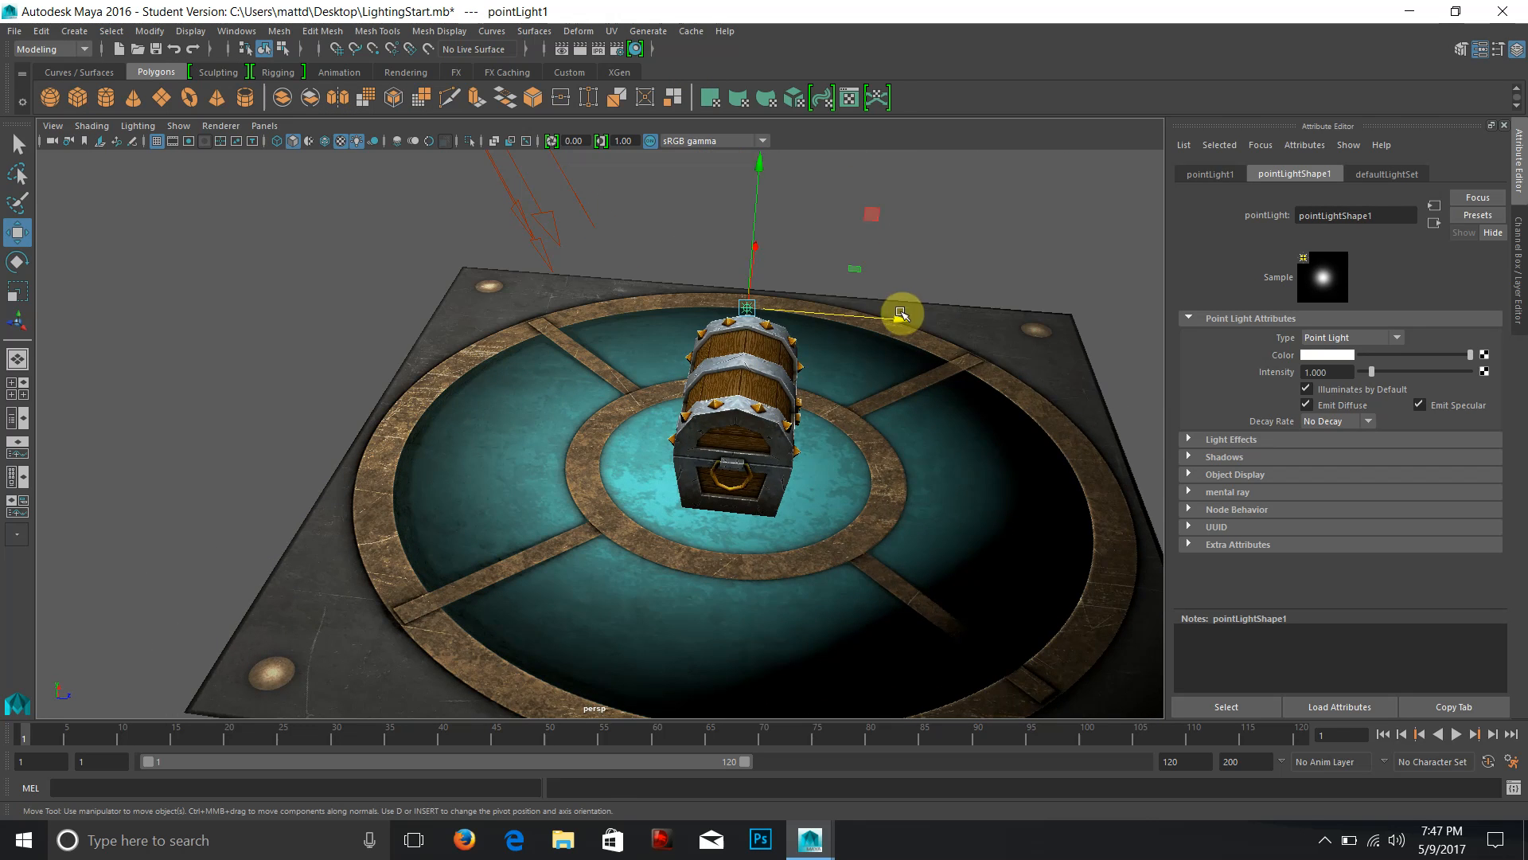
pyautogui.keyDown('alt'); pyautogui.moveTo(931, 365); pyautogui.dragTo(801, 338); pyautogui.keyUp('alt')
pyautogui.keyDown('alt'); pyautogui.moveTo(886, 390); pyautogui.dragTo(945, 427, button='right'); pyautogui.keyUp('alt')
pyautogui.keyDown('alt'); pyautogui.moveTo(862, 424); pyautogui.dragTo(771, 406, button='middle'); pyautogui.keyUp('alt')
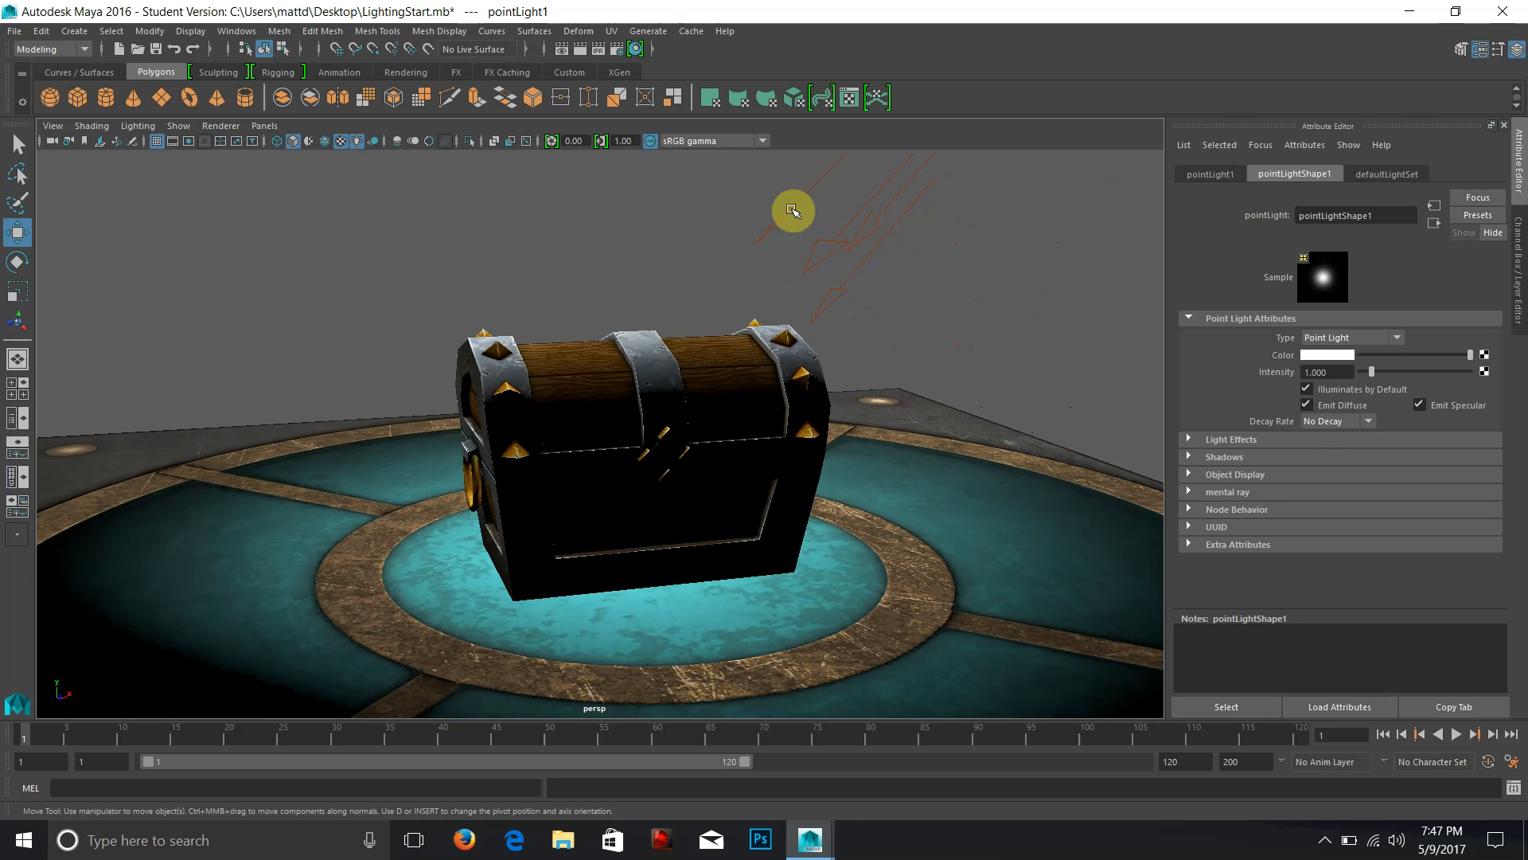
# Try Linear and Quadratic decay on the point light, and set its Decay Rate to Cubic.
pyautogui.click(1318, 422)
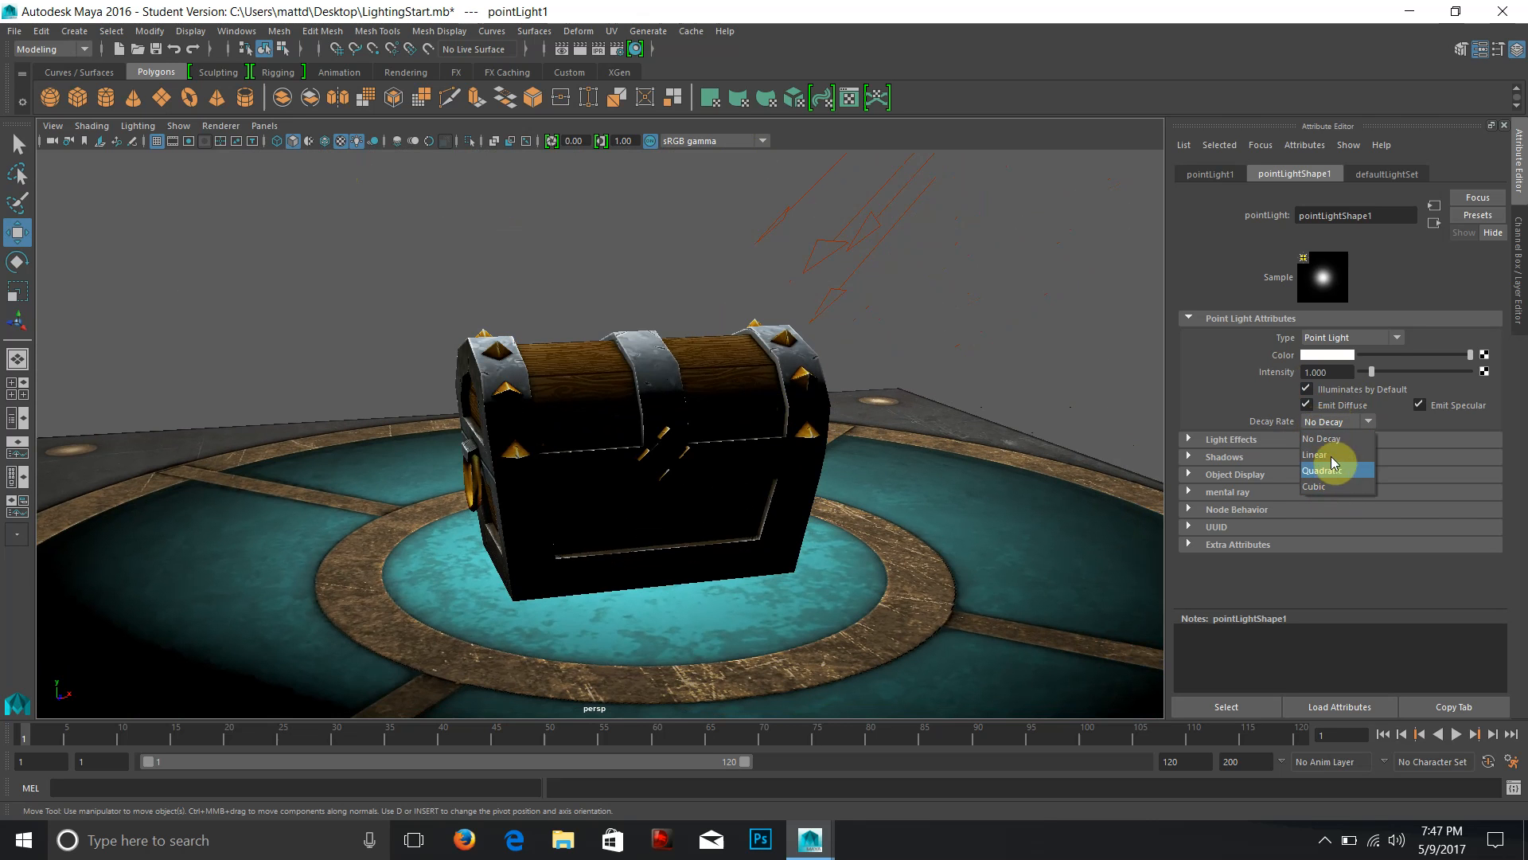
pyautogui.click(1334, 457)
pyautogui.click(1331, 421)
pyautogui.click(1325, 469)
pyautogui.click(1334, 421)
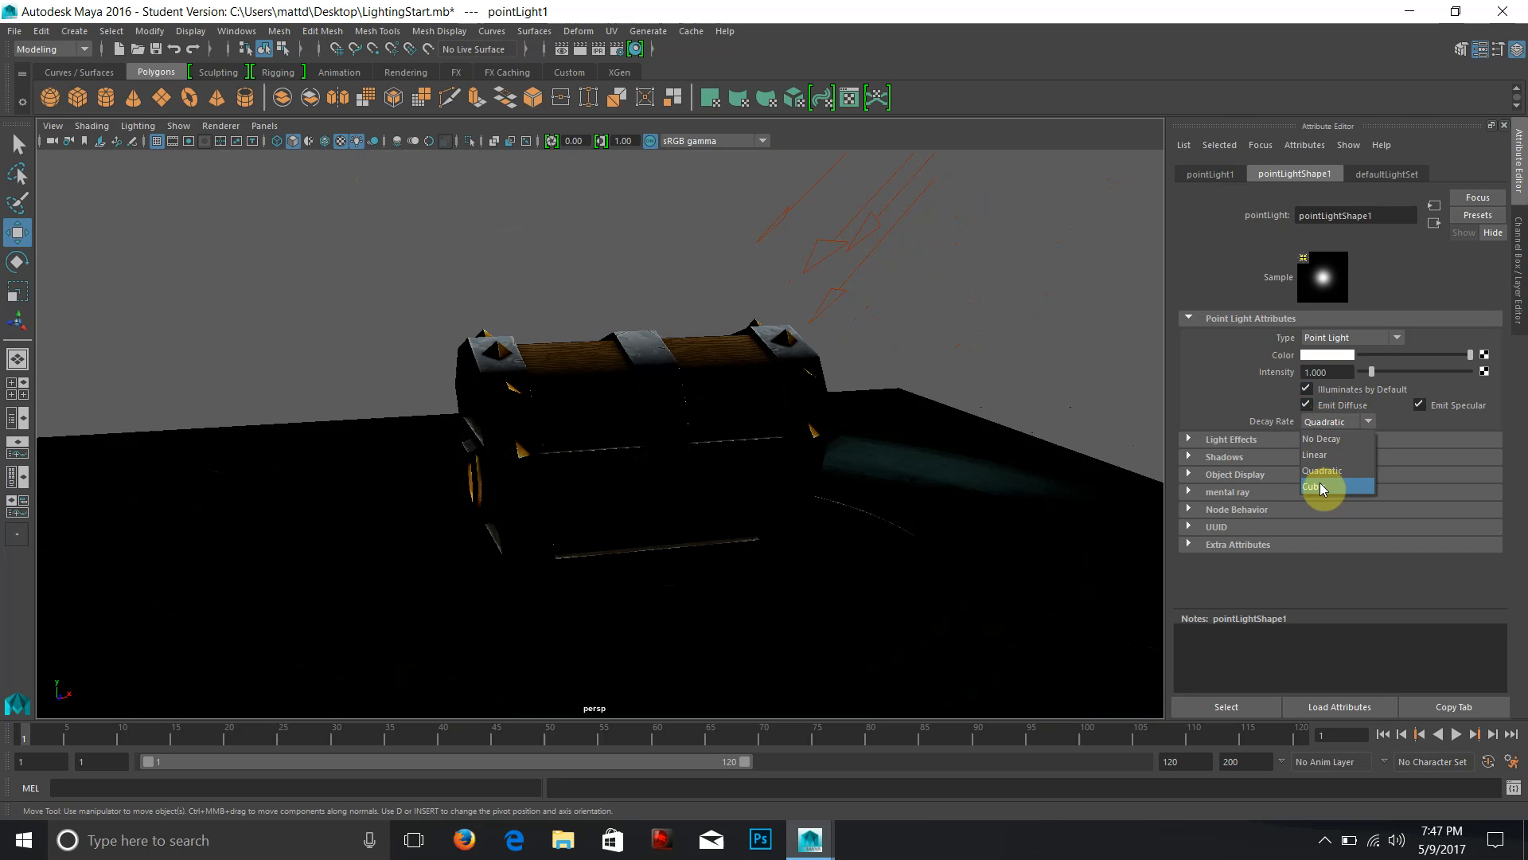
# Raise the point light's Intensity in stages to 1000, 10000 and finally 100000.
pyautogui.moveTo(1343, 369); pyautogui.dragTo(1264, 370)
pyautogui.write('1000')
pyautogui.press('Return')
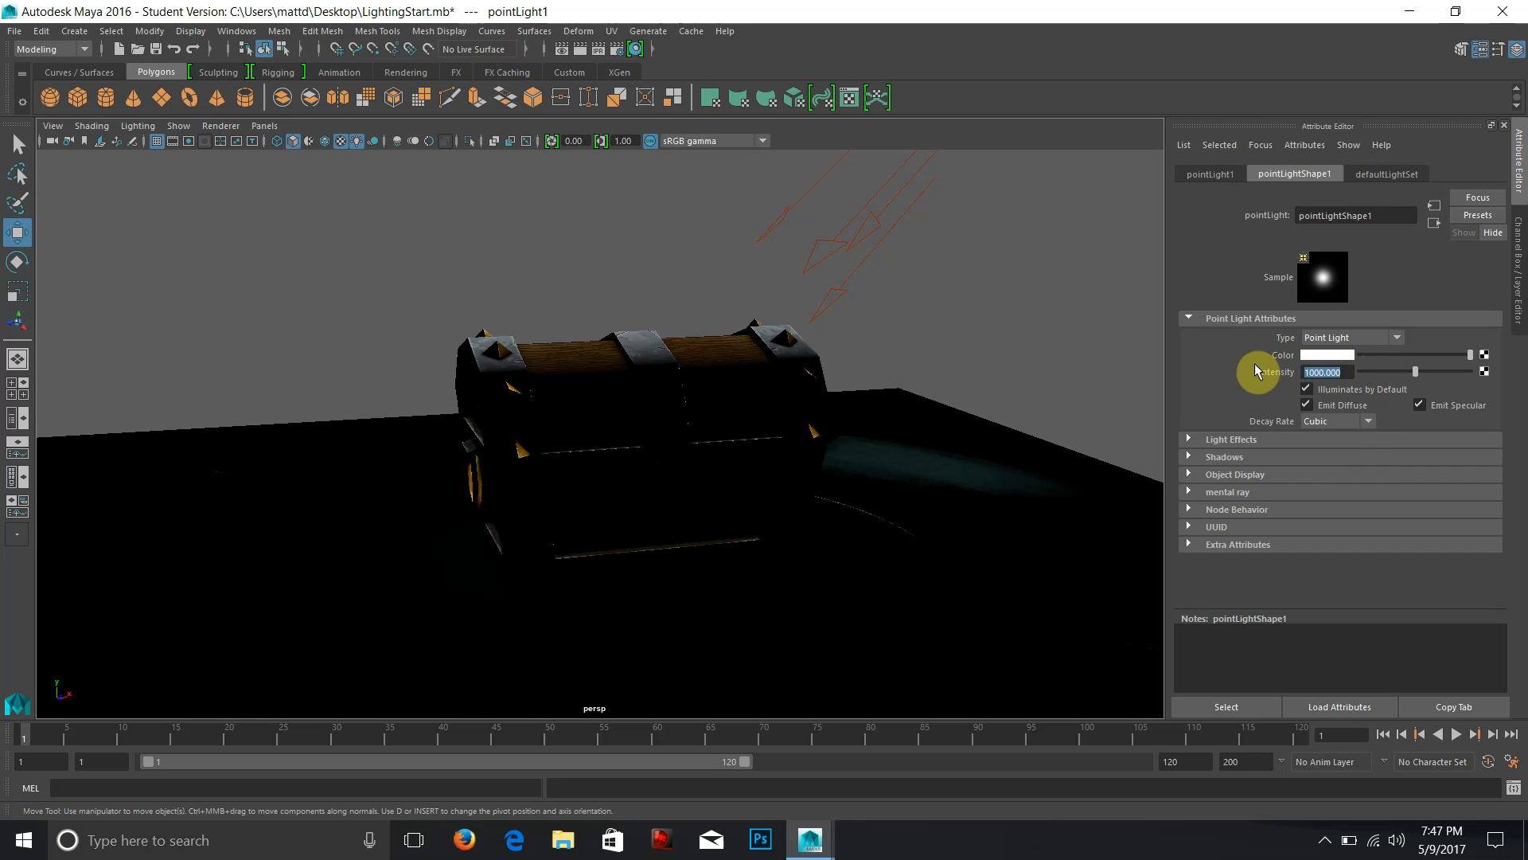
pyautogui.click(1318, 371)
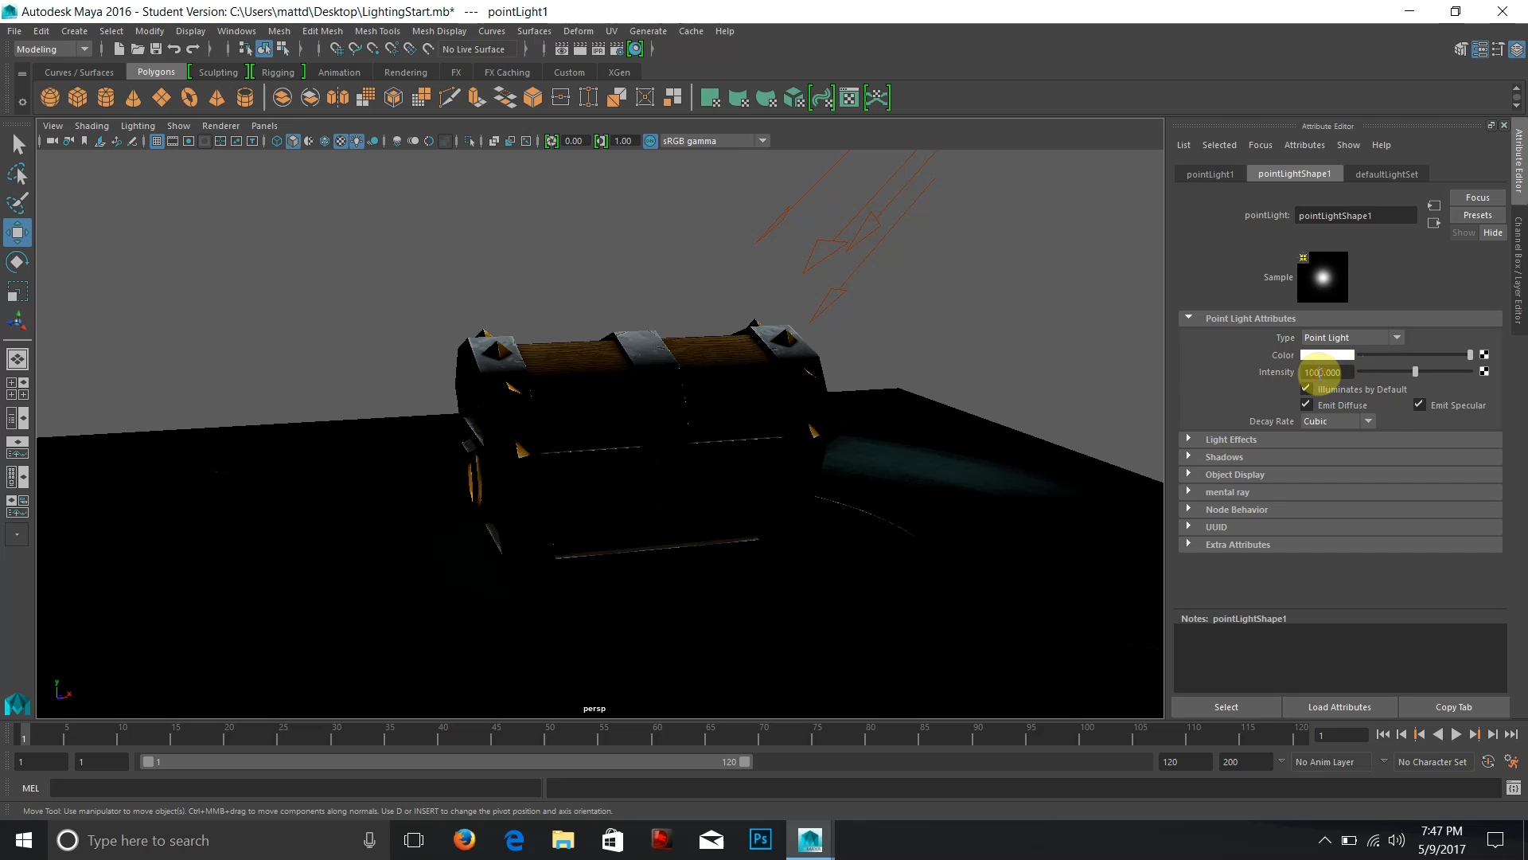
pyautogui.scroll(-5, 652, 422)
pyautogui.moveTo(1345, 372); pyautogui.dragTo(1298, 368)
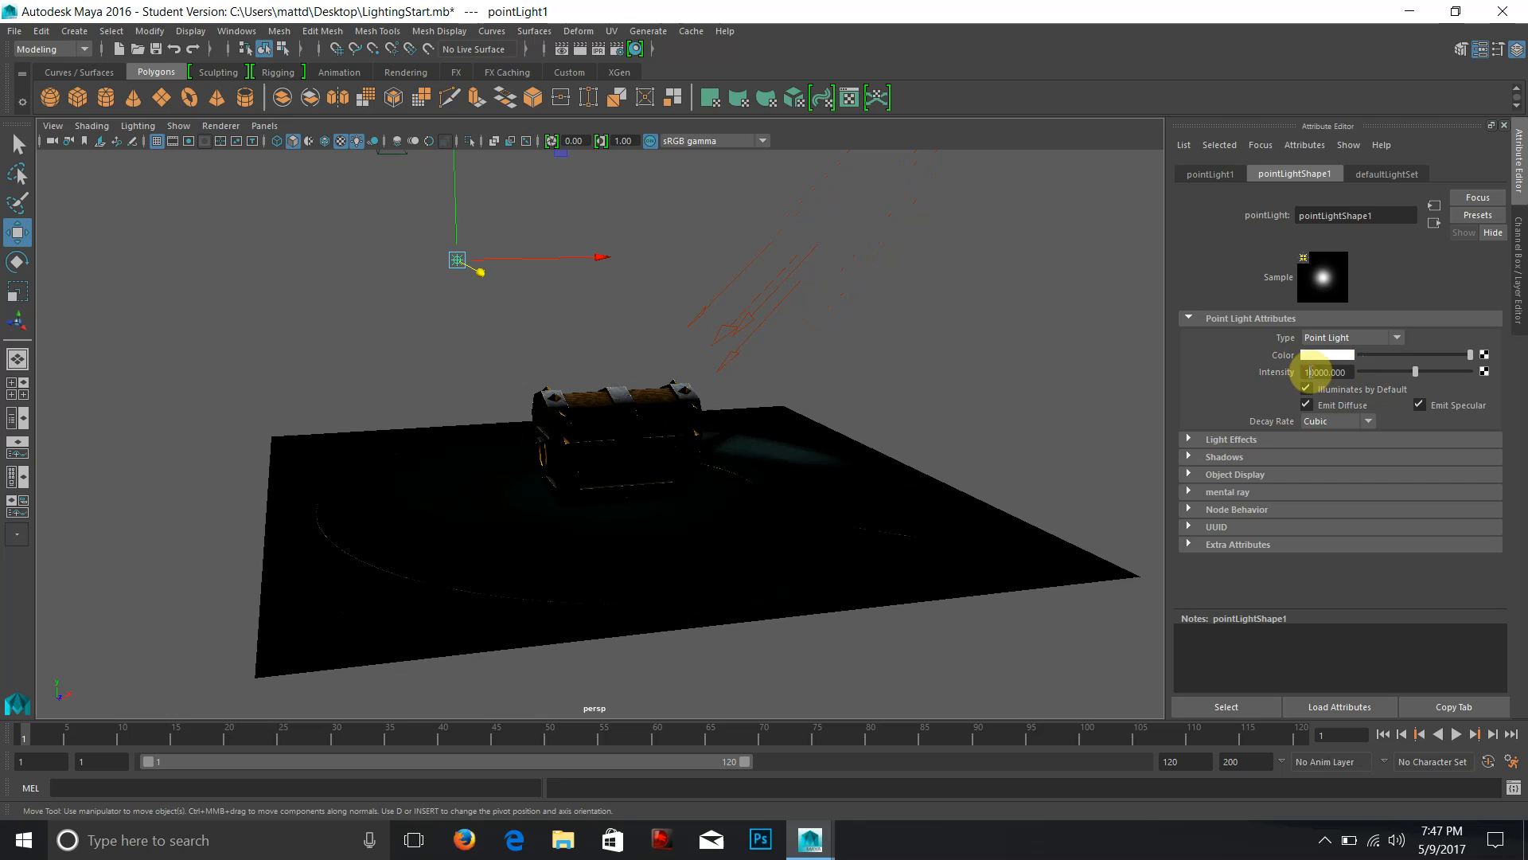
pyautogui.write('0')
pyautogui.press('Return')
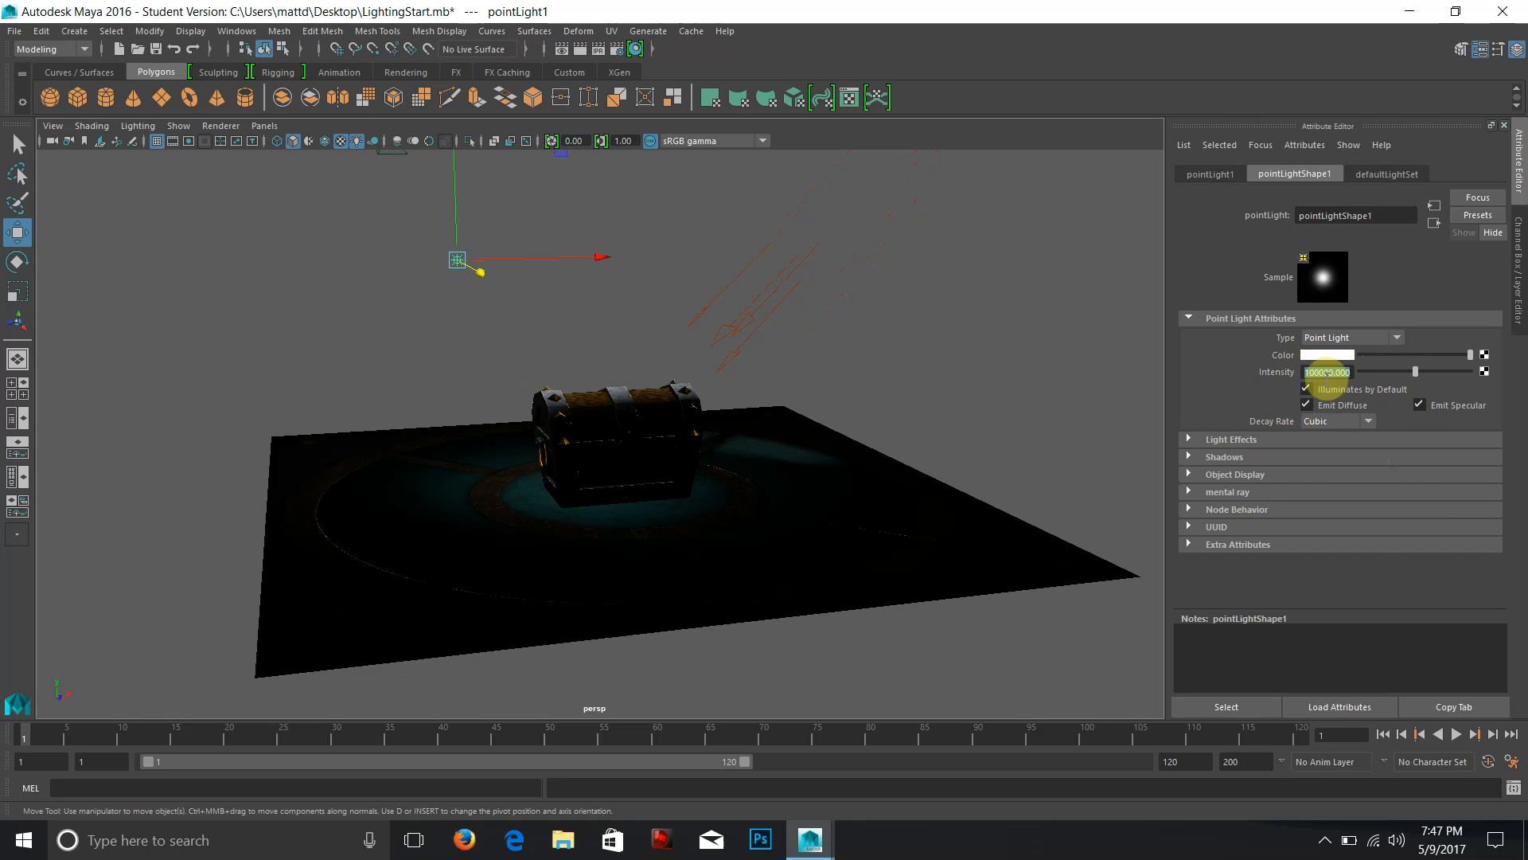
# Try a point light Intensity of 1000000, set its Decay Rate to Linear with Intensity 100, and move the light slightly forward.
pyautogui.write('0')
pyautogui.press('Return')
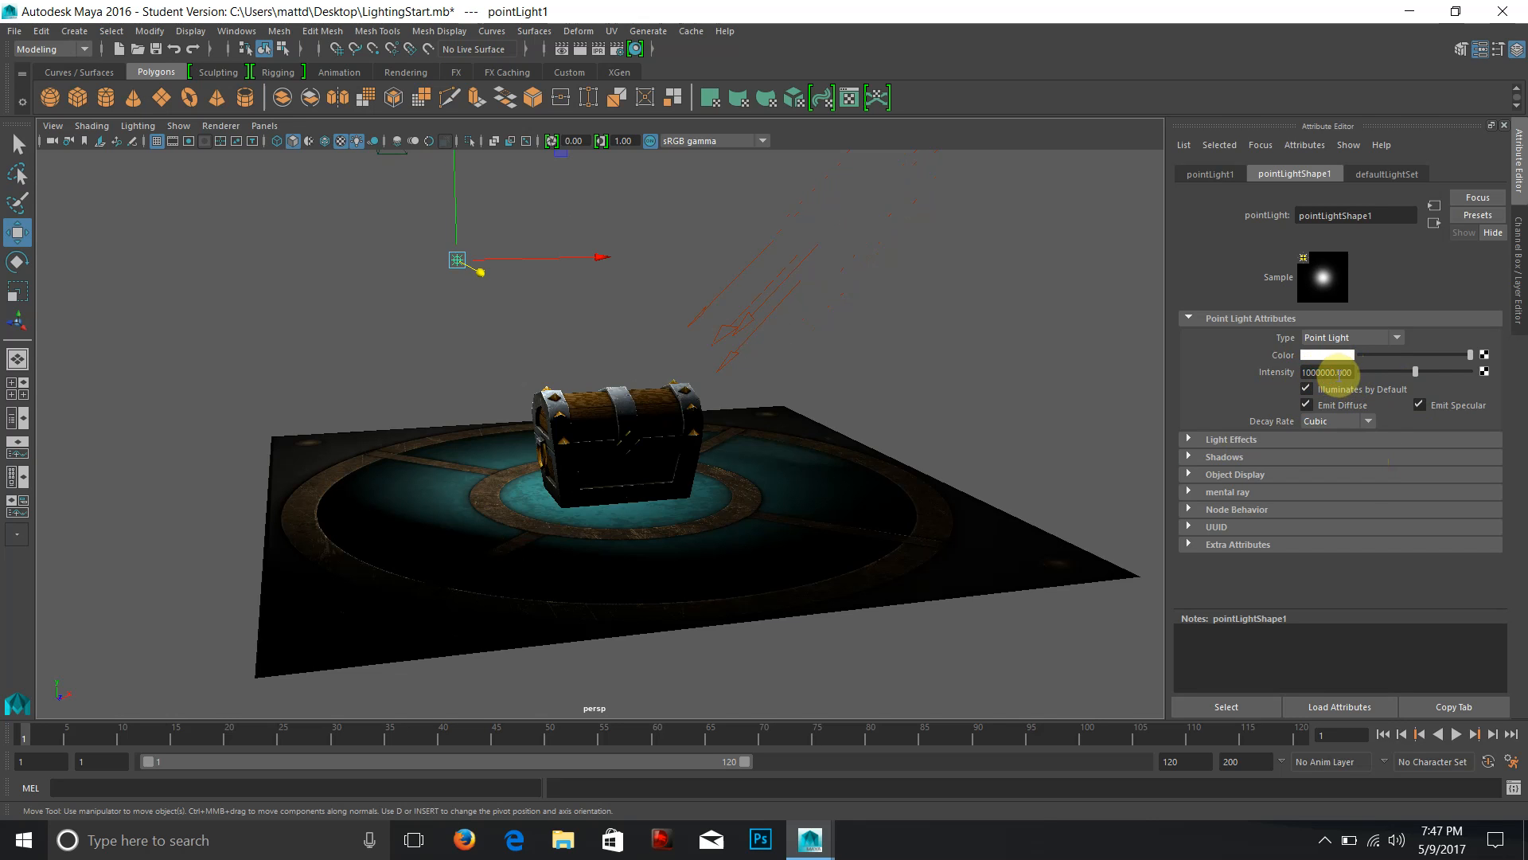
pyautogui.click(1336, 421)
pyautogui.click(1312, 443)
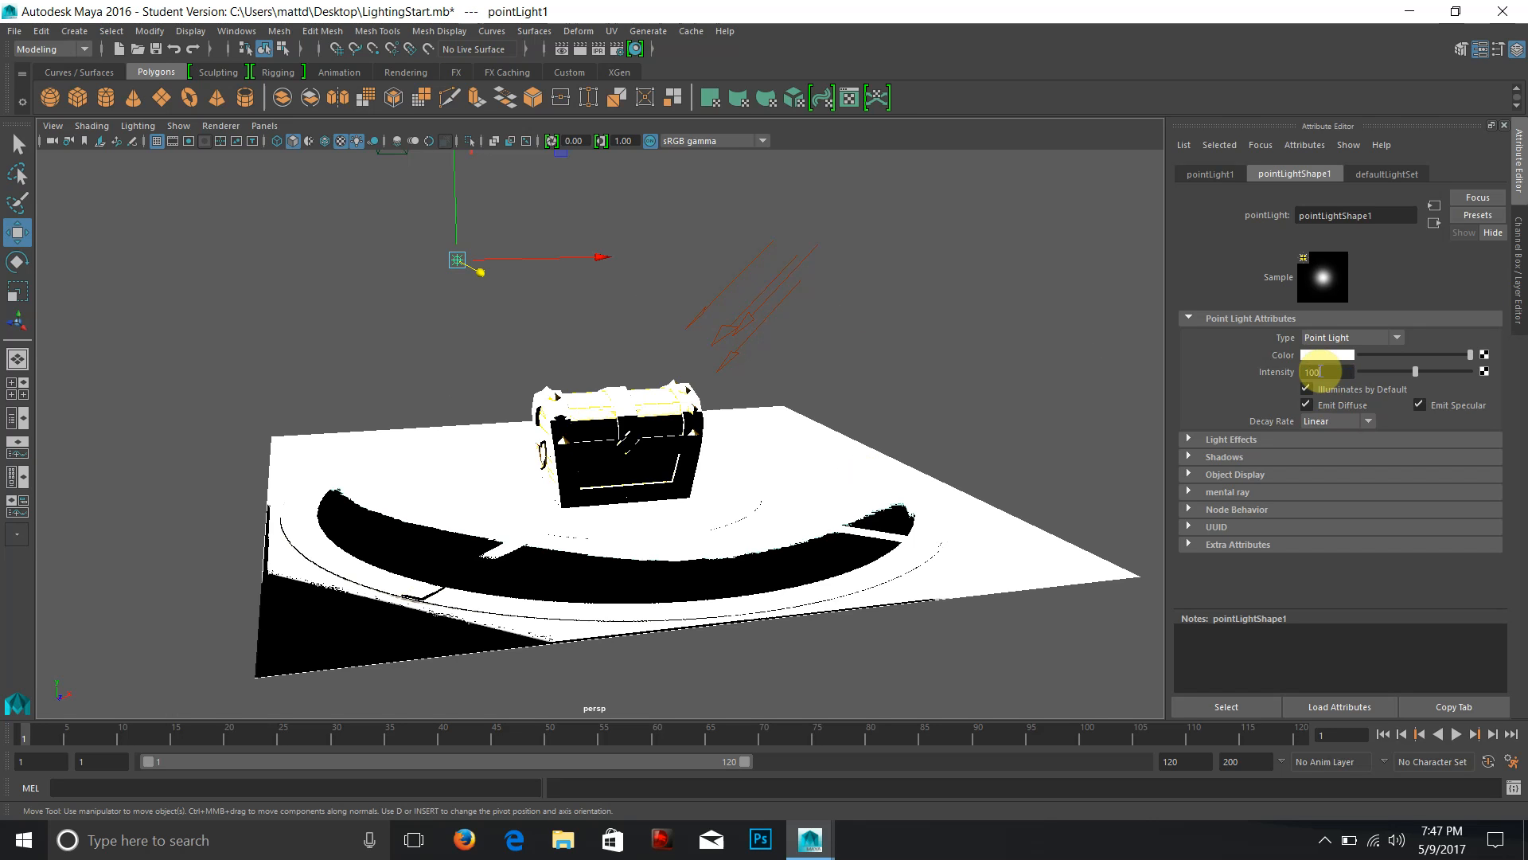
pyautogui.write('0')
pyautogui.press('Return')
pyautogui.moveTo(488, 276); pyautogui.dragTo(503, 324)
# Enable Use Ray Trace Shadows on the point light and render a close test view of the chest.
pyautogui.scroll(5, 659, 352)
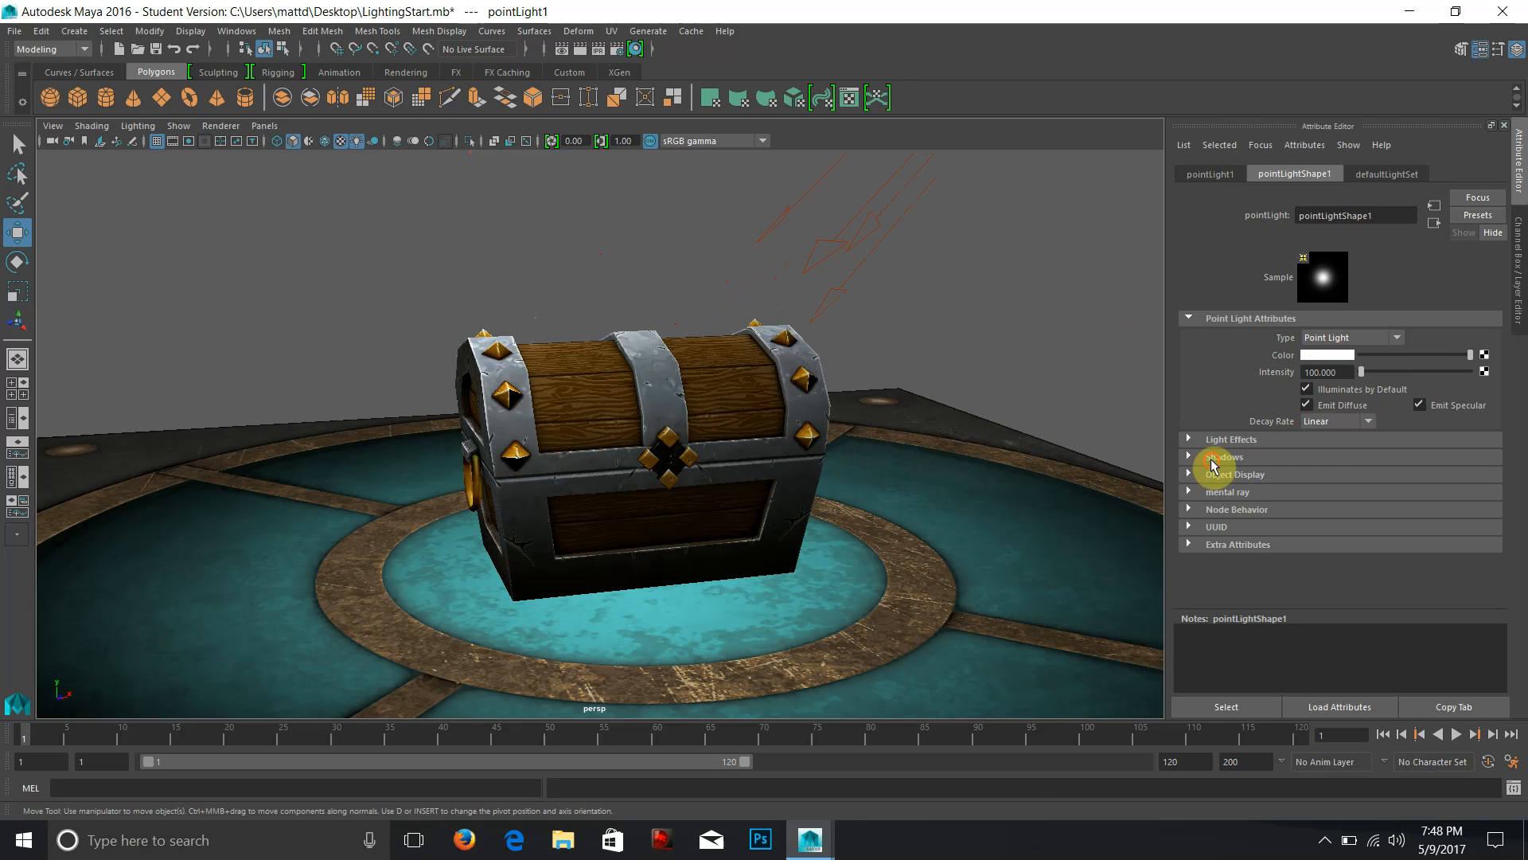
pyautogui.click(1213, 462)
pyautogui.click(1375, 504)
pyautogui.click(1365, 494)
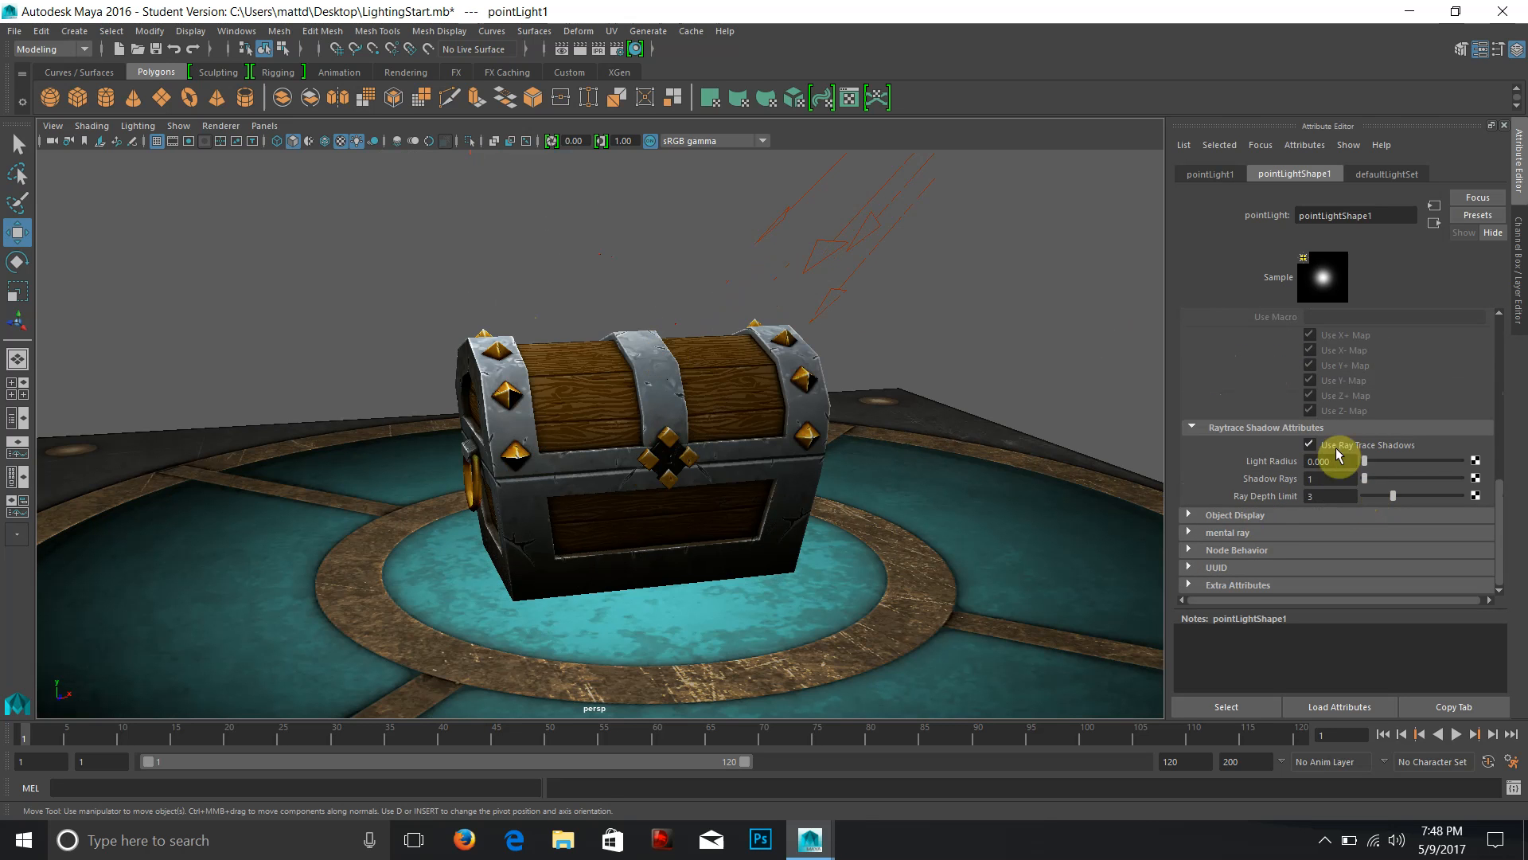
pyautogui.click(582, 48)
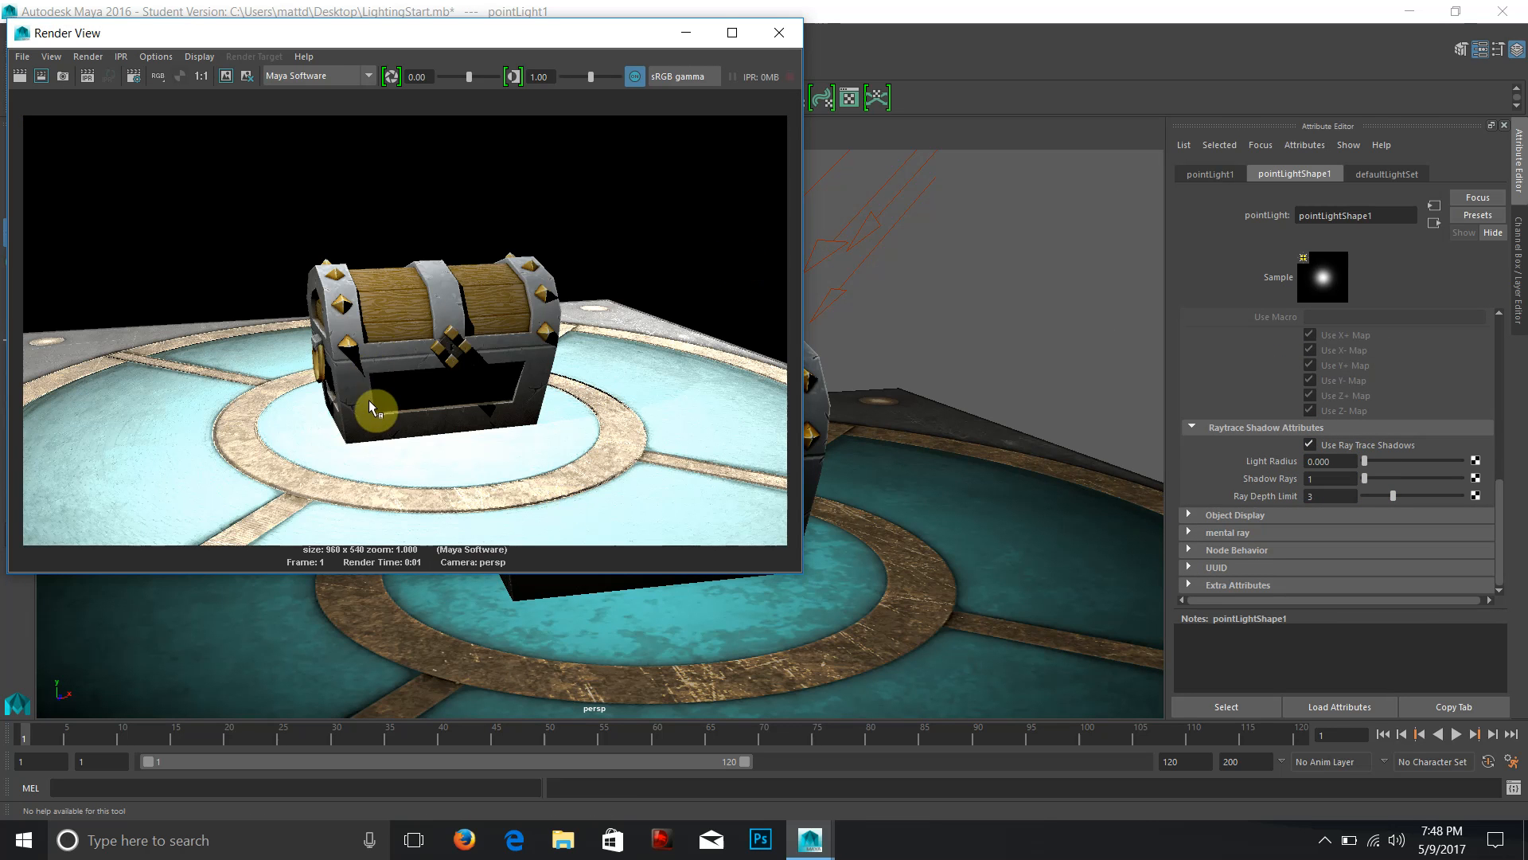
pyautogui.click(779, 33)
# Move the point light sideways over the middle of the chest and further forward, and render a close test view.
pyautogui.scroll(-5, 438, 358)
pyautogui.moveTo(515, 292); pyautogui.dragTo(658, 262)
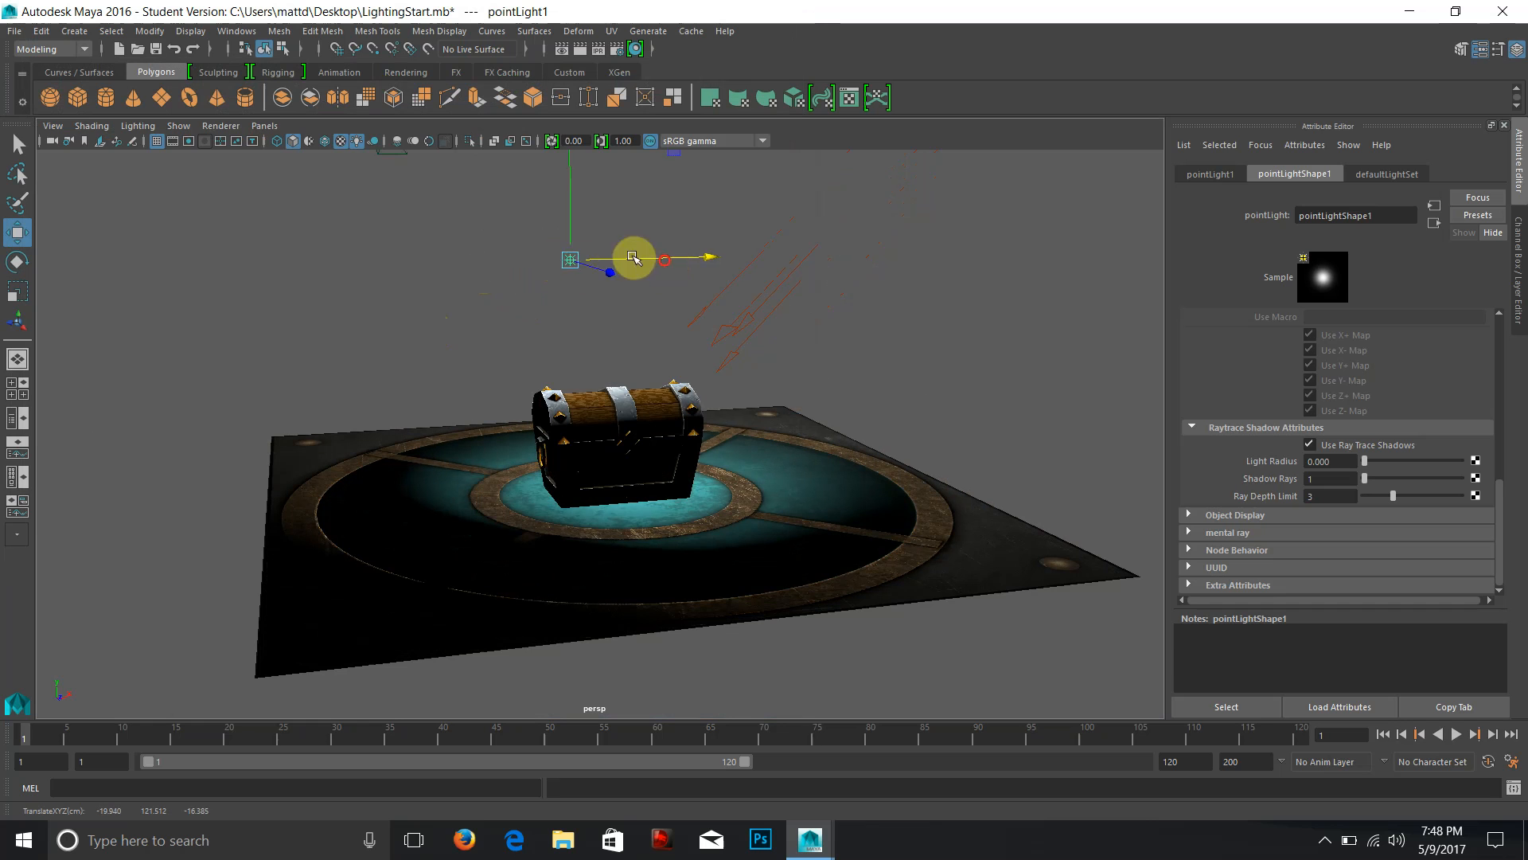
pyautogui.moveTo(661, 325); pyautogui.dragTo(653, 318)
pyautogui.scroll(6, 658, 317)
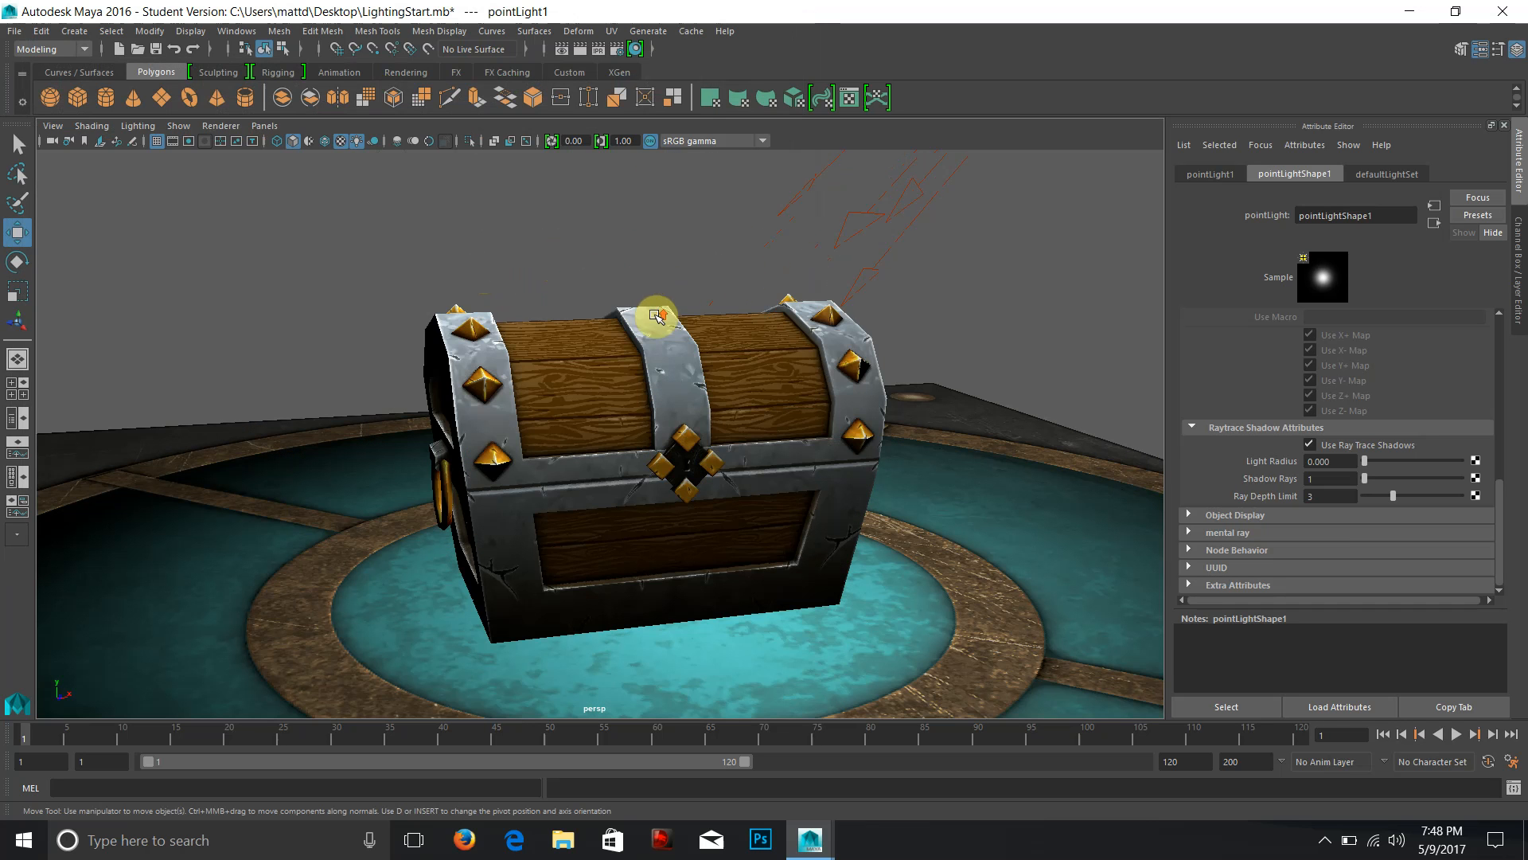
pyautogui.click(593, 51)
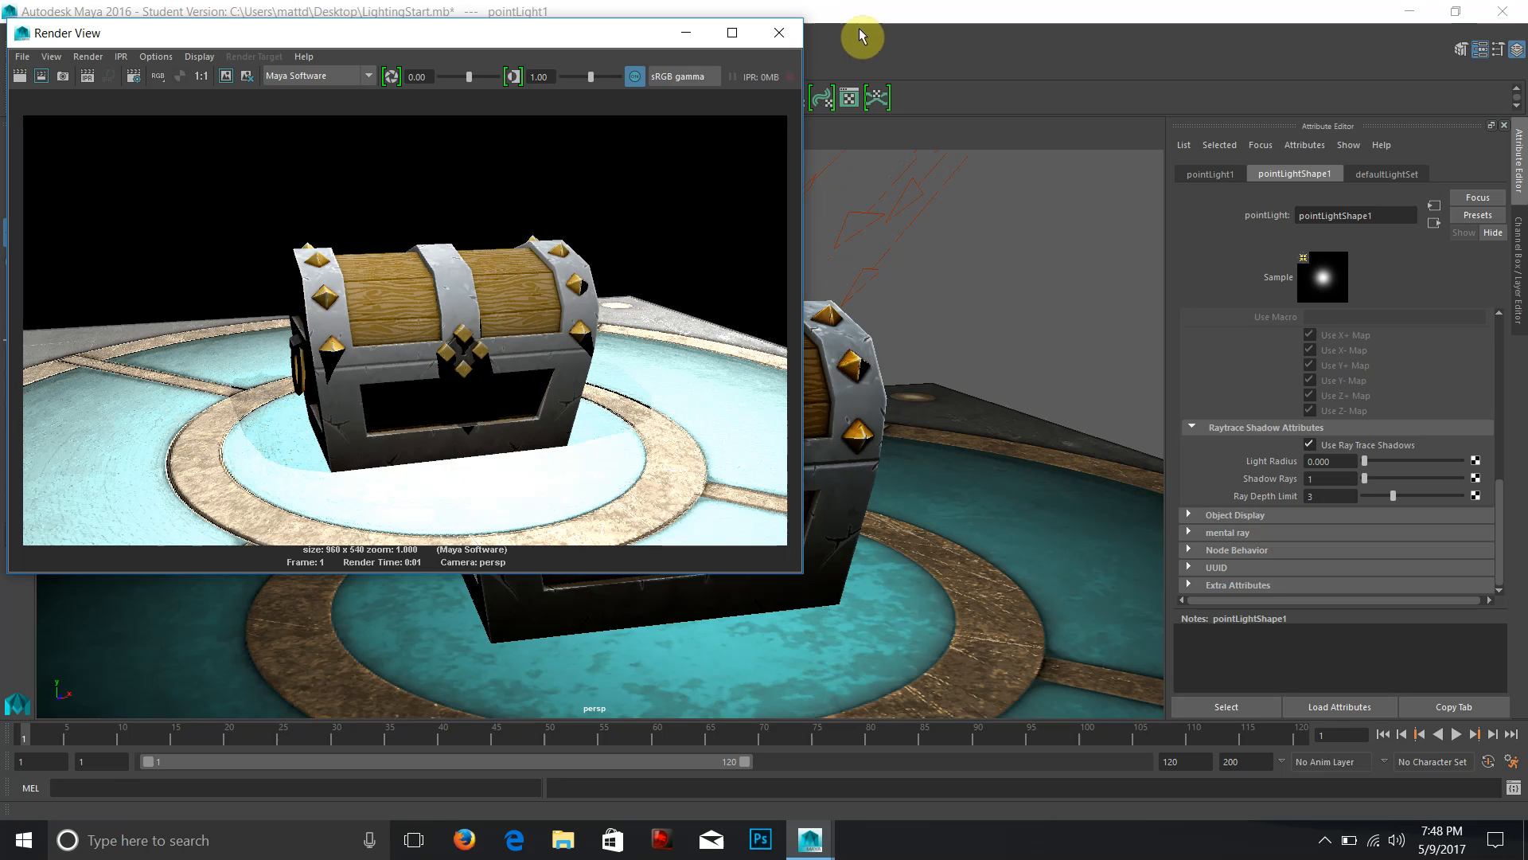
pyautogui.click(780, 35)
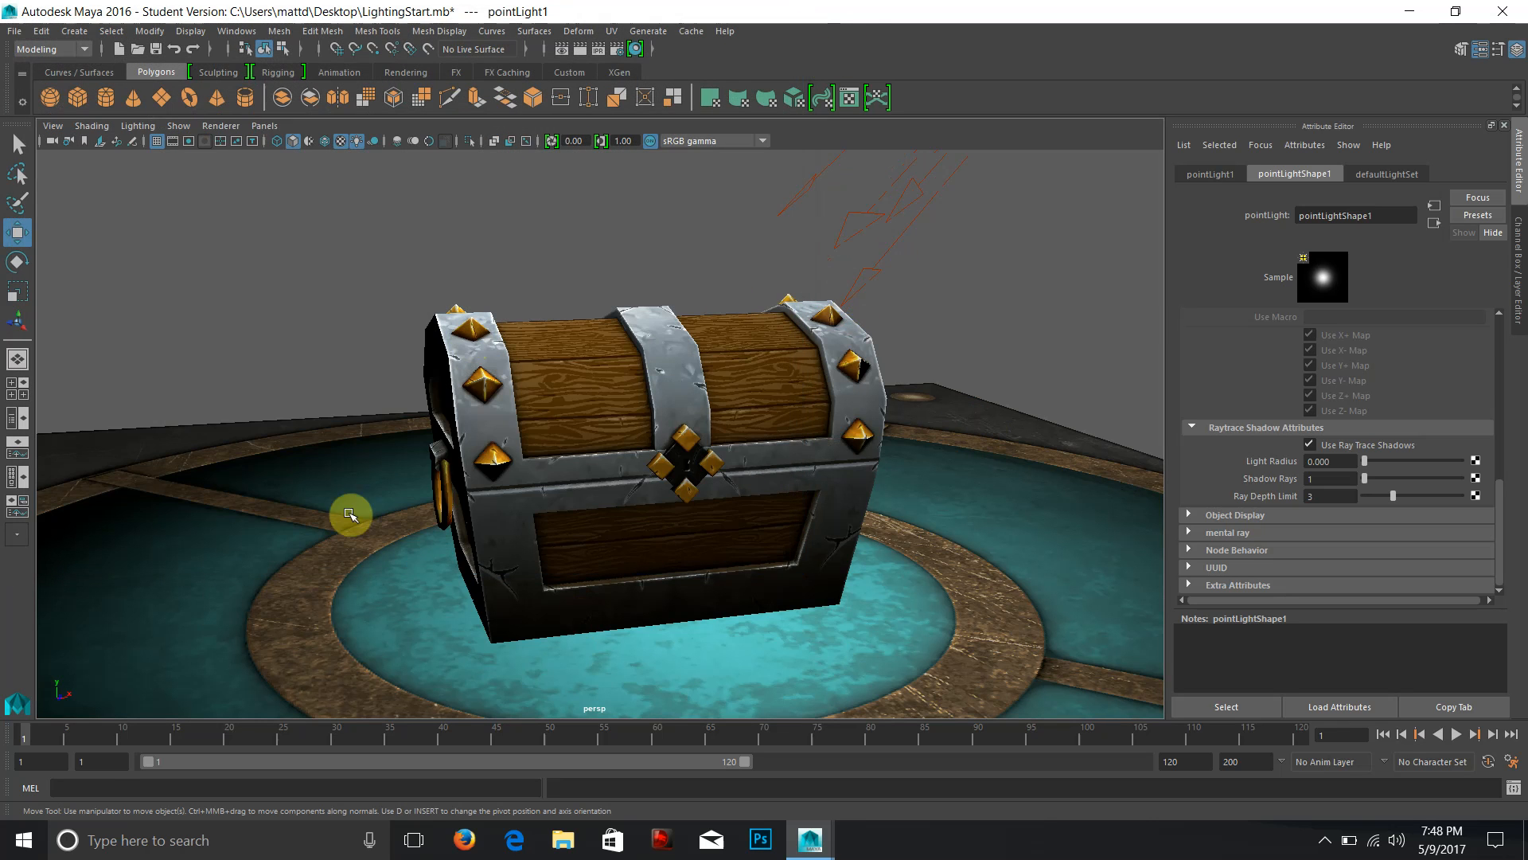
# Shift the point light along its X axis toward the handle end of the chest and clear the selection.
pyautogui.scroll(-8, 923, 339)
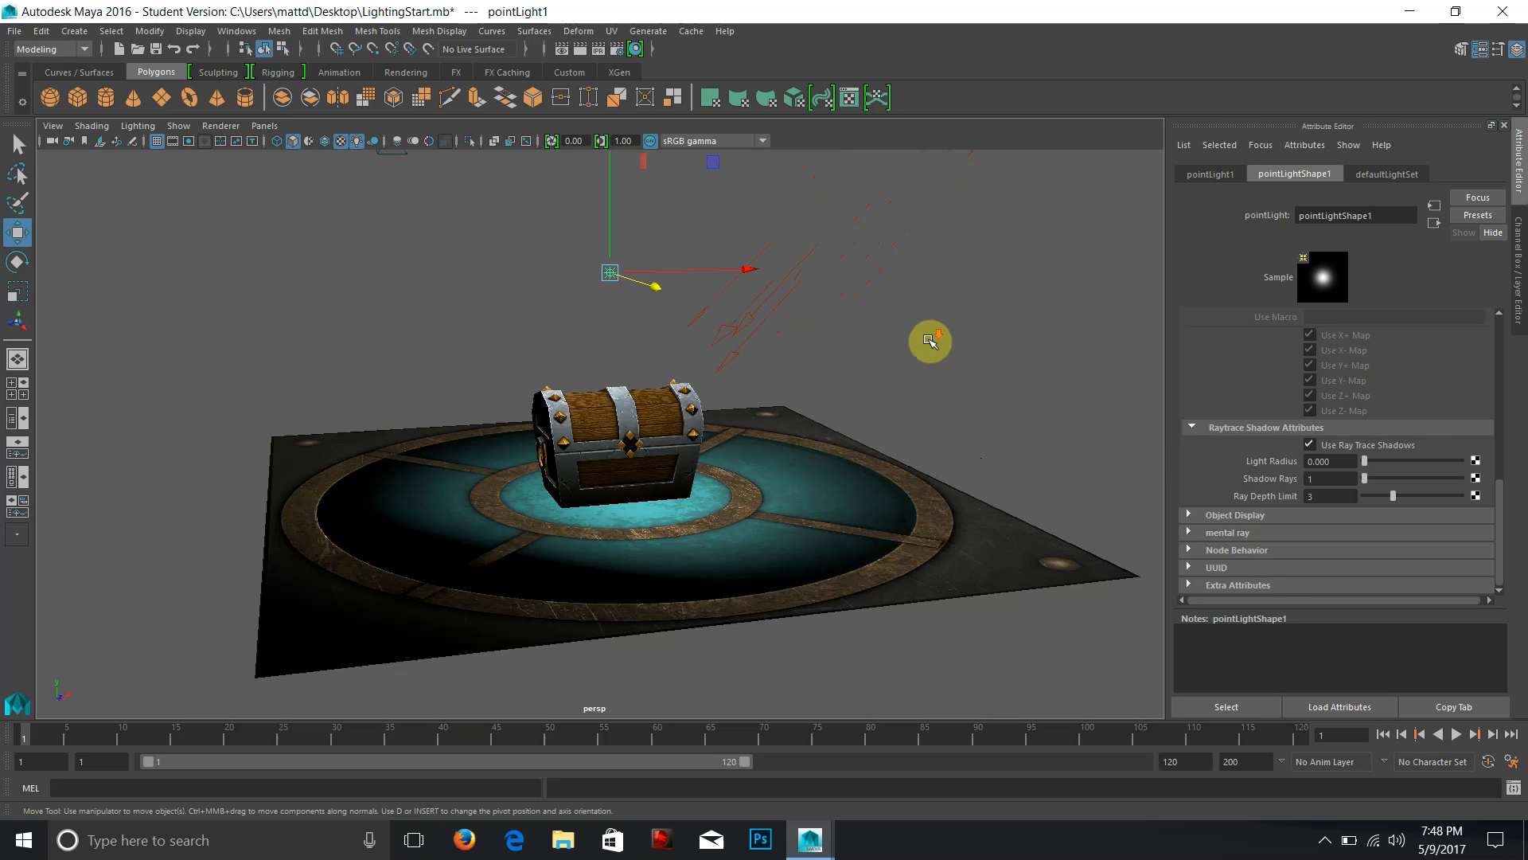
pyautogui.moveTo(753, 231); pyautogui.dragTo(706, 228)
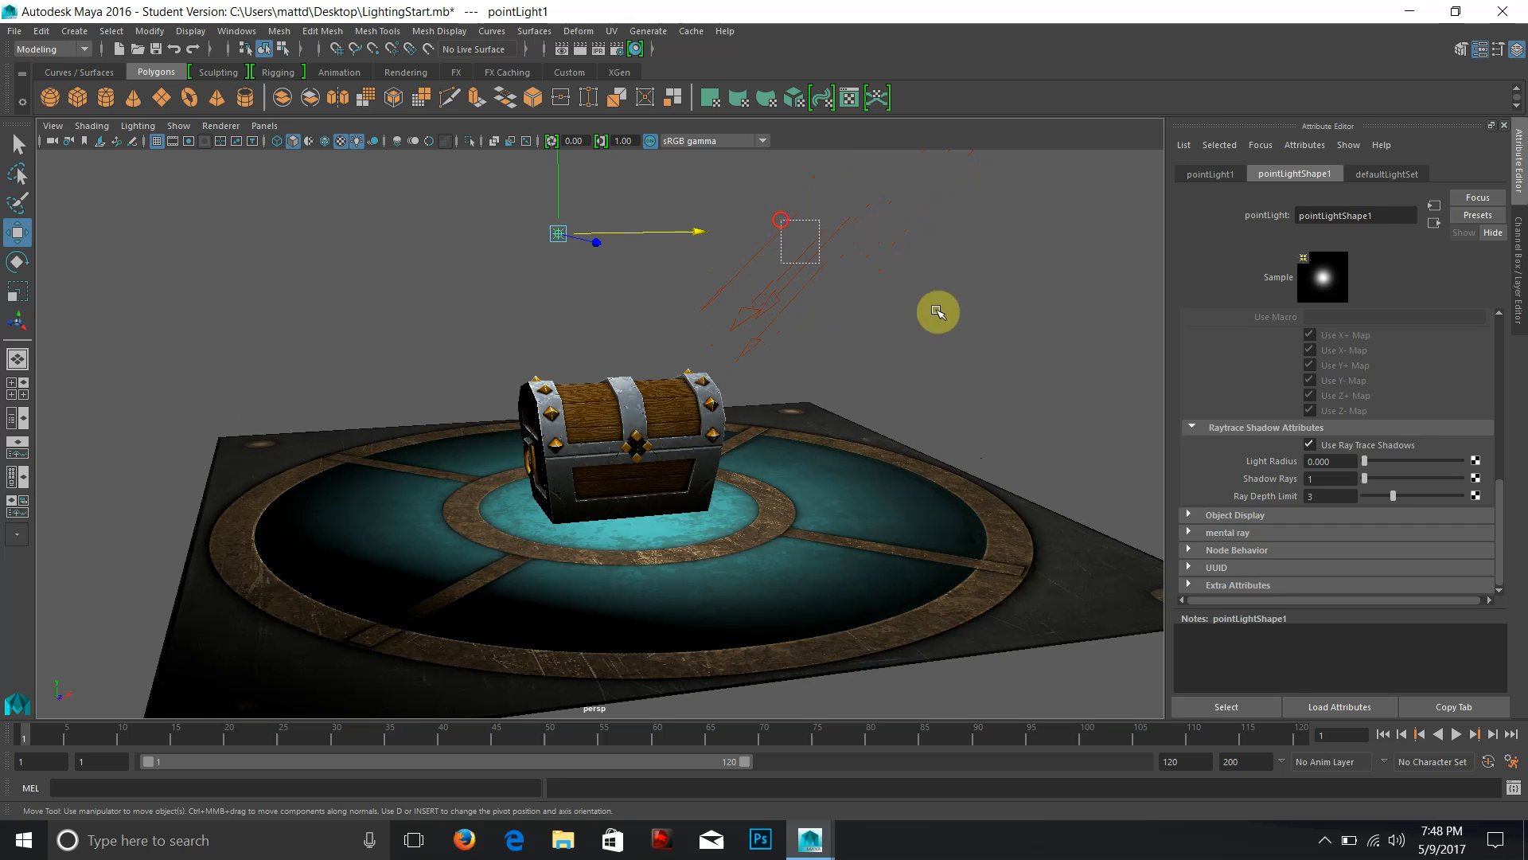
pyautogui.click(833, 277)
pyautogui.click(558, 234)
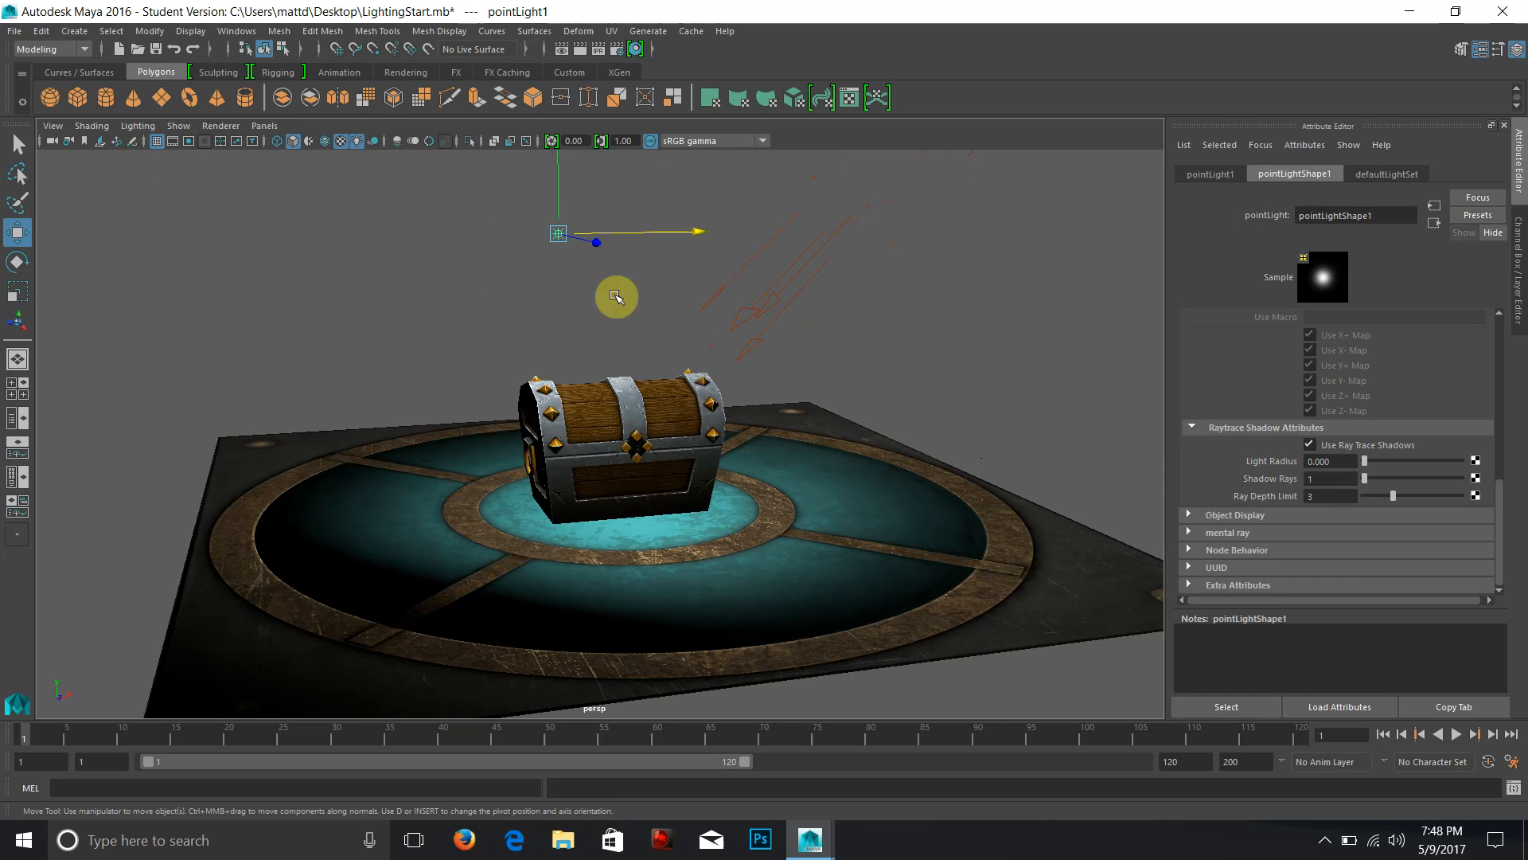
pyautogui.moveTo(750, 258); pyautogui.dragTo(940, 382)
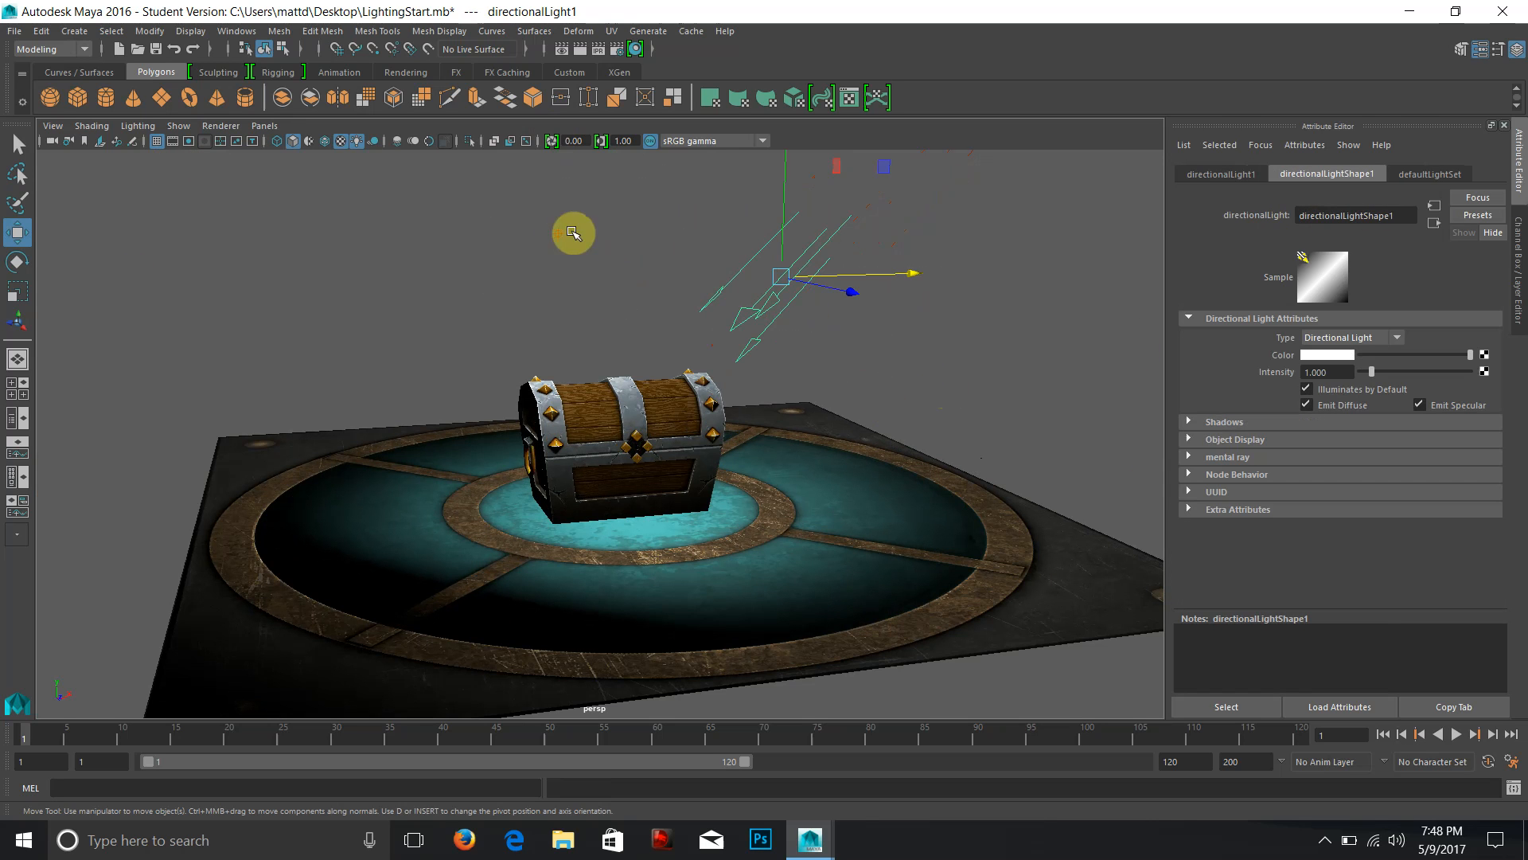
pyautogui.click(483, 236)
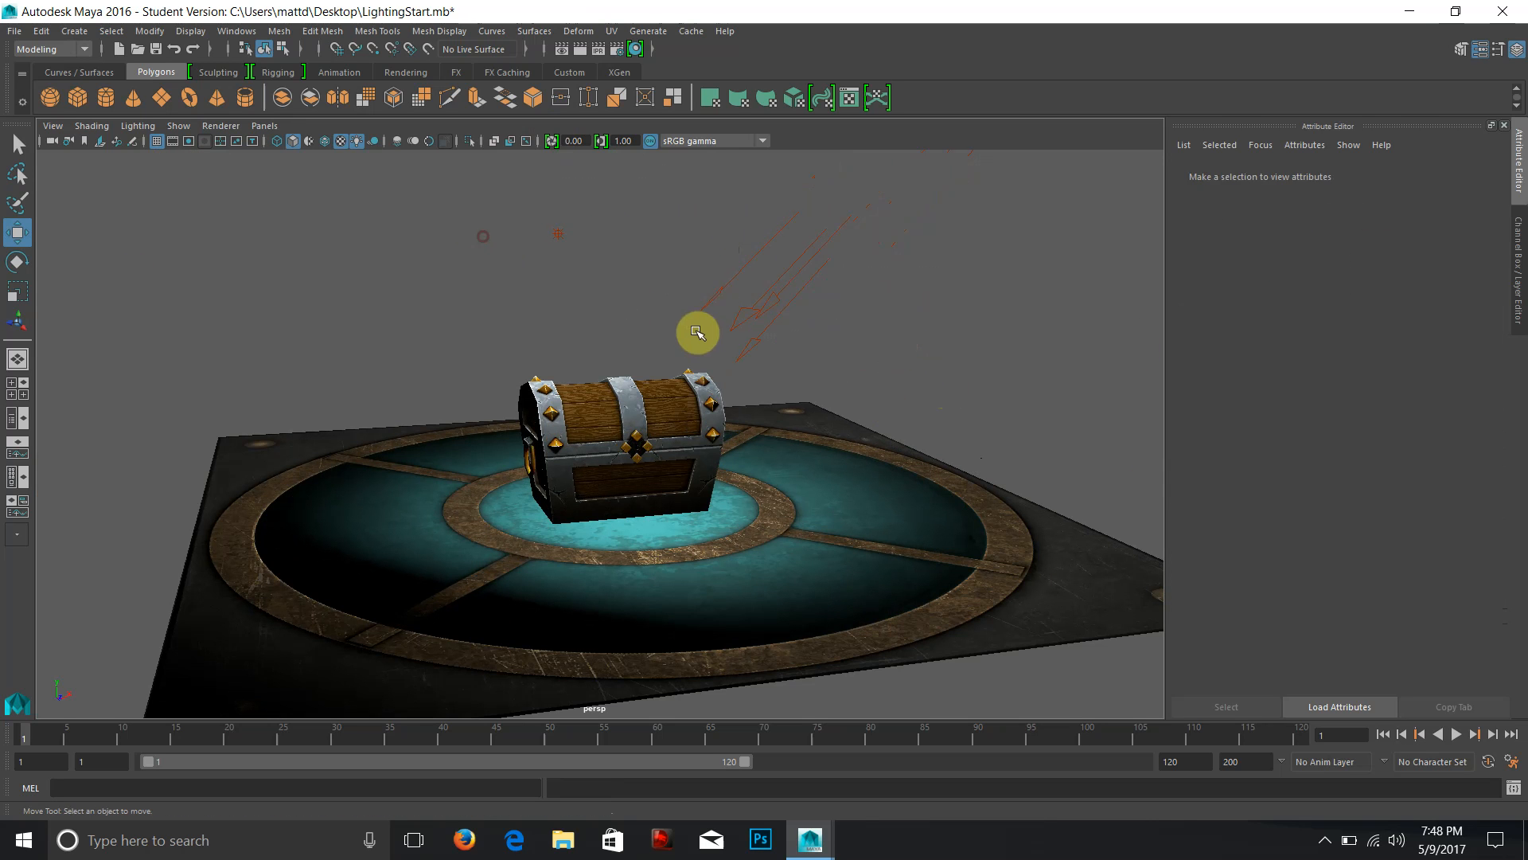
# Create an ambient light and raise it above the treasure chest.
pyautogui.click(77, 31)
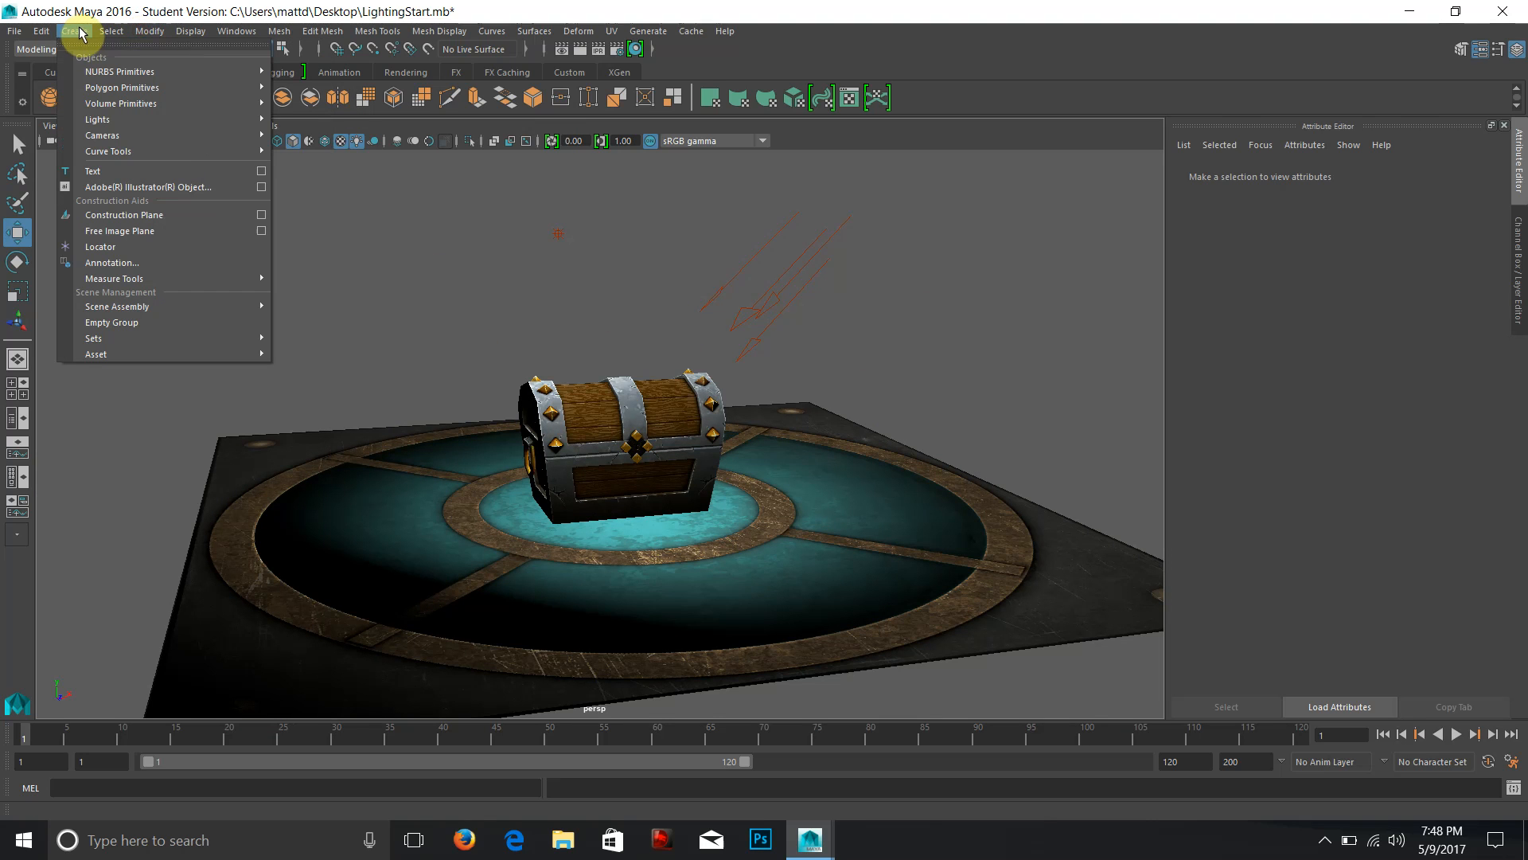
pyautogui.moveTo(79, 119)
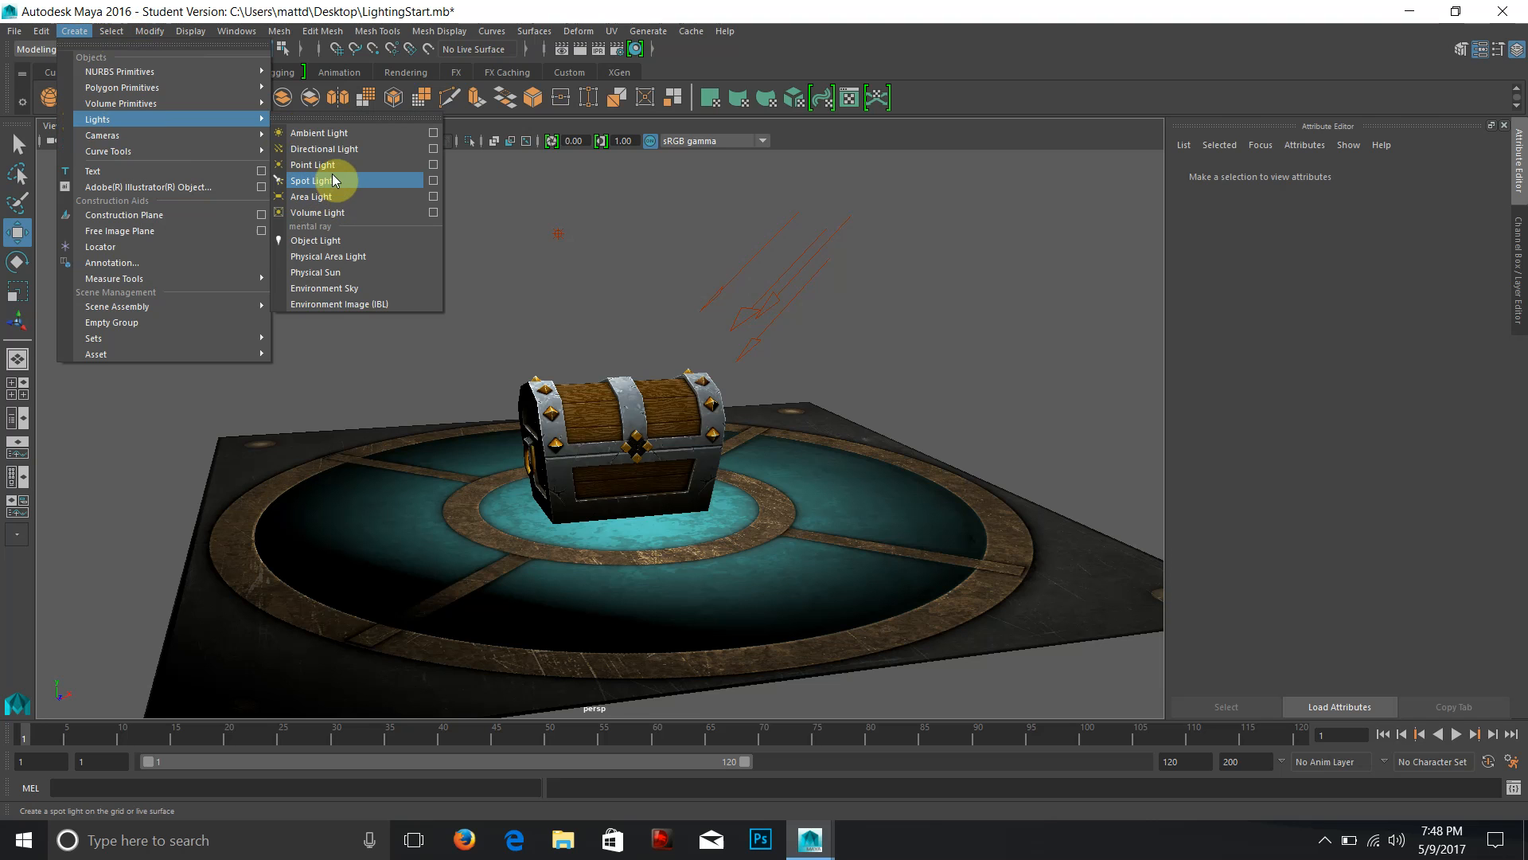
pyautogui.click(344, 133)
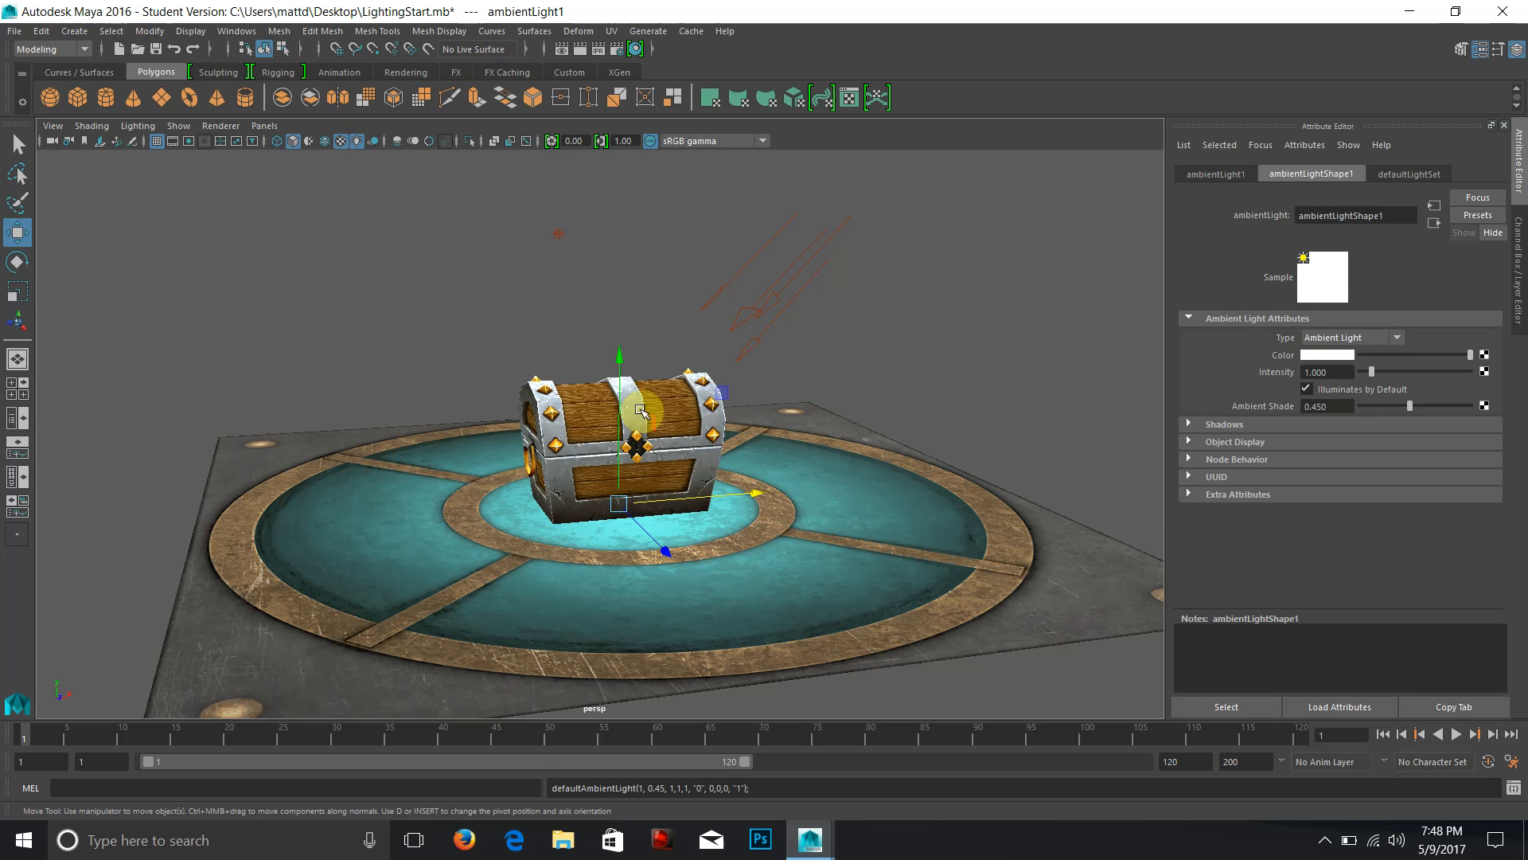
pyautogui.moveTo(625, 362); pyautogui.dragTo(621, 155)
# Lower the ambient light's Intensity to about 0.148 and render a test view of the whole scene.
pyautogui.moveTo(1371, 372); pyautogui.dragTo(1364, 375)
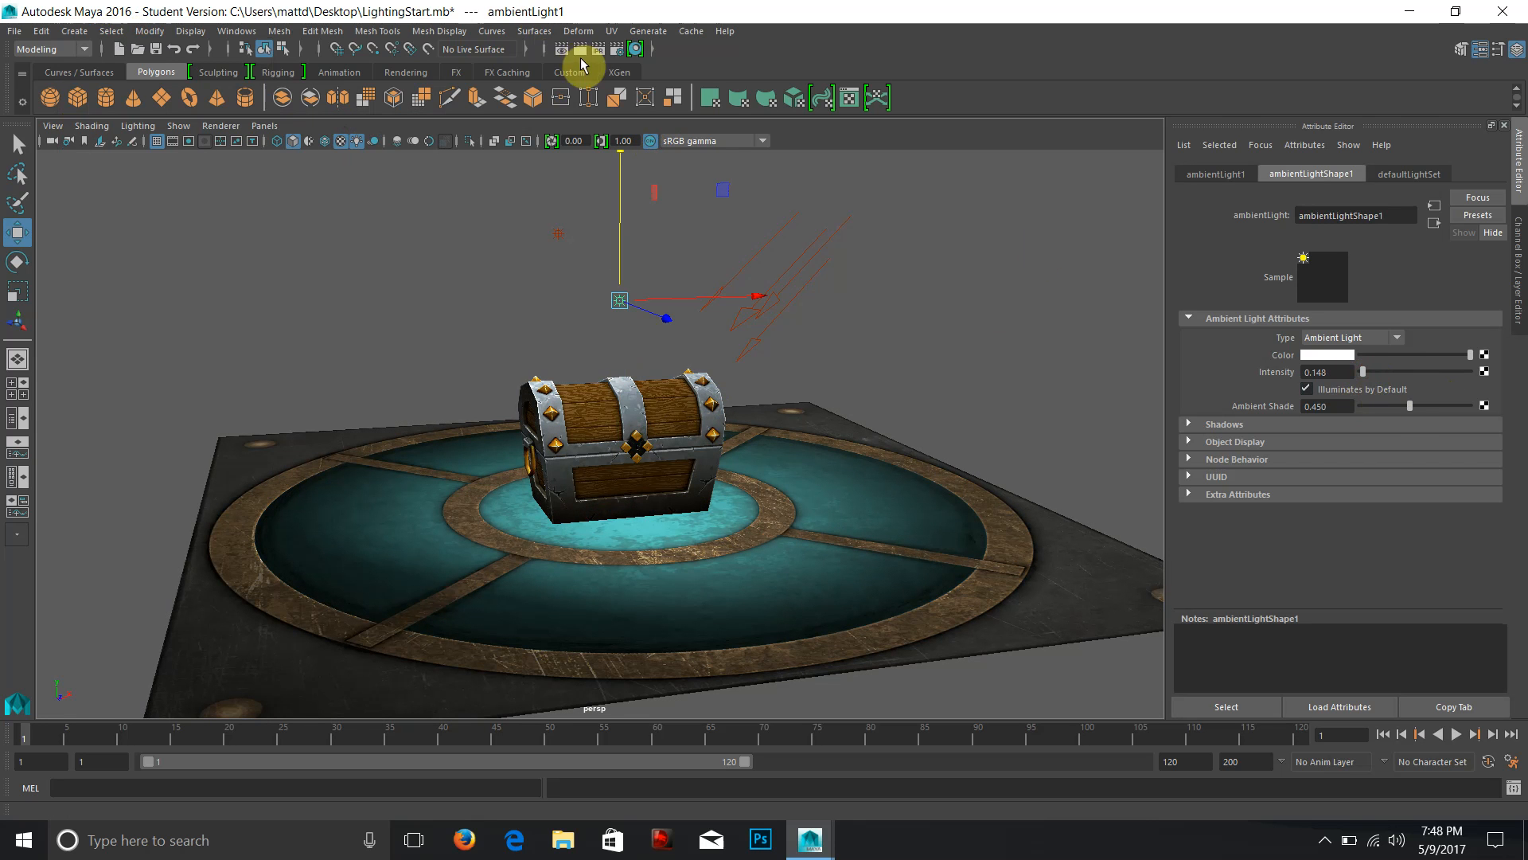
pyautogui.click(580, 49)
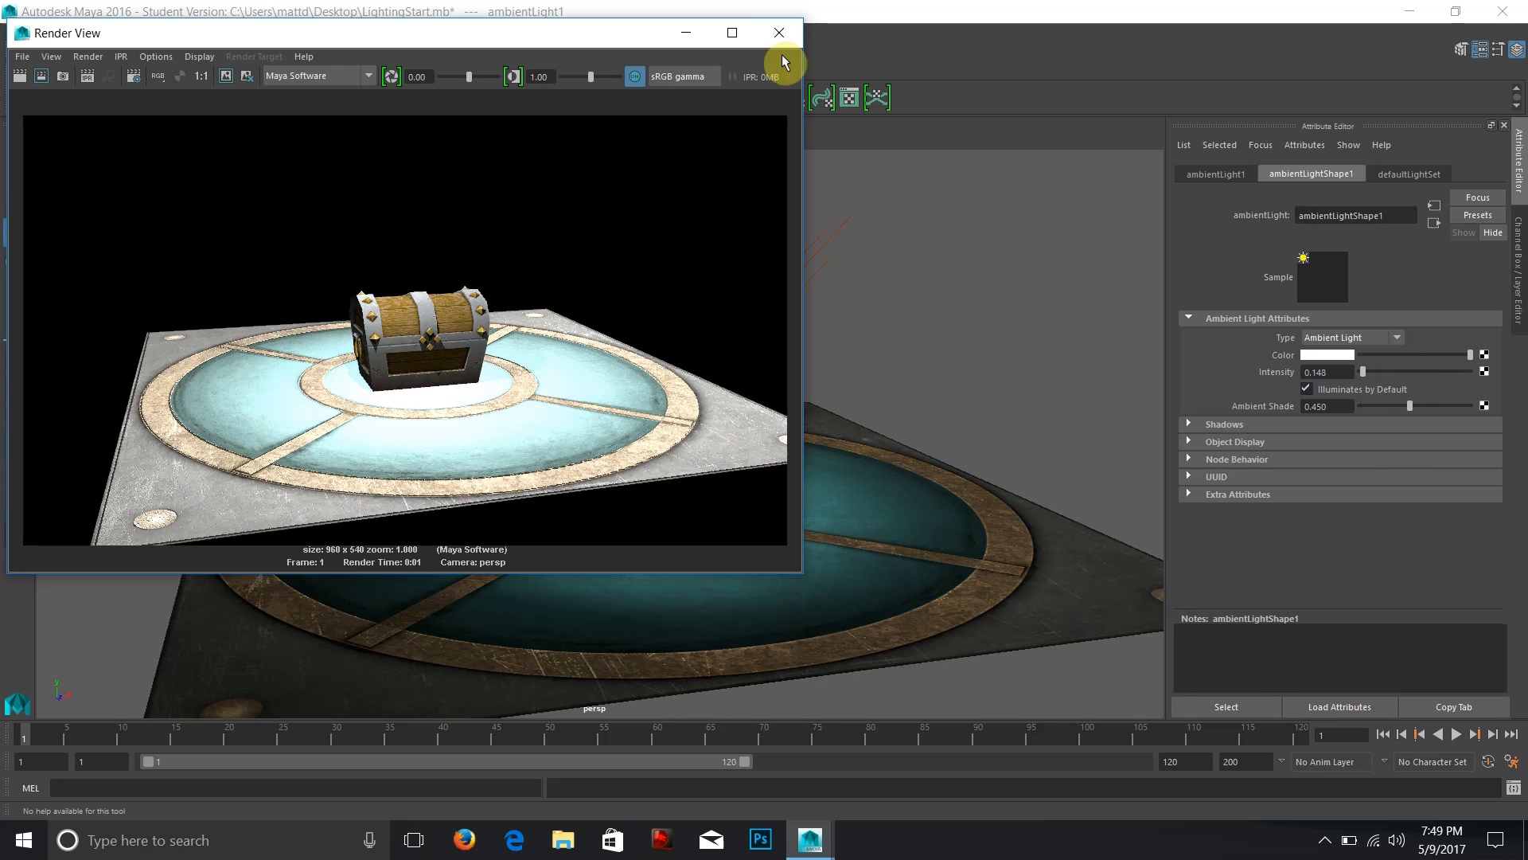
pyautogui.click(780, 33)
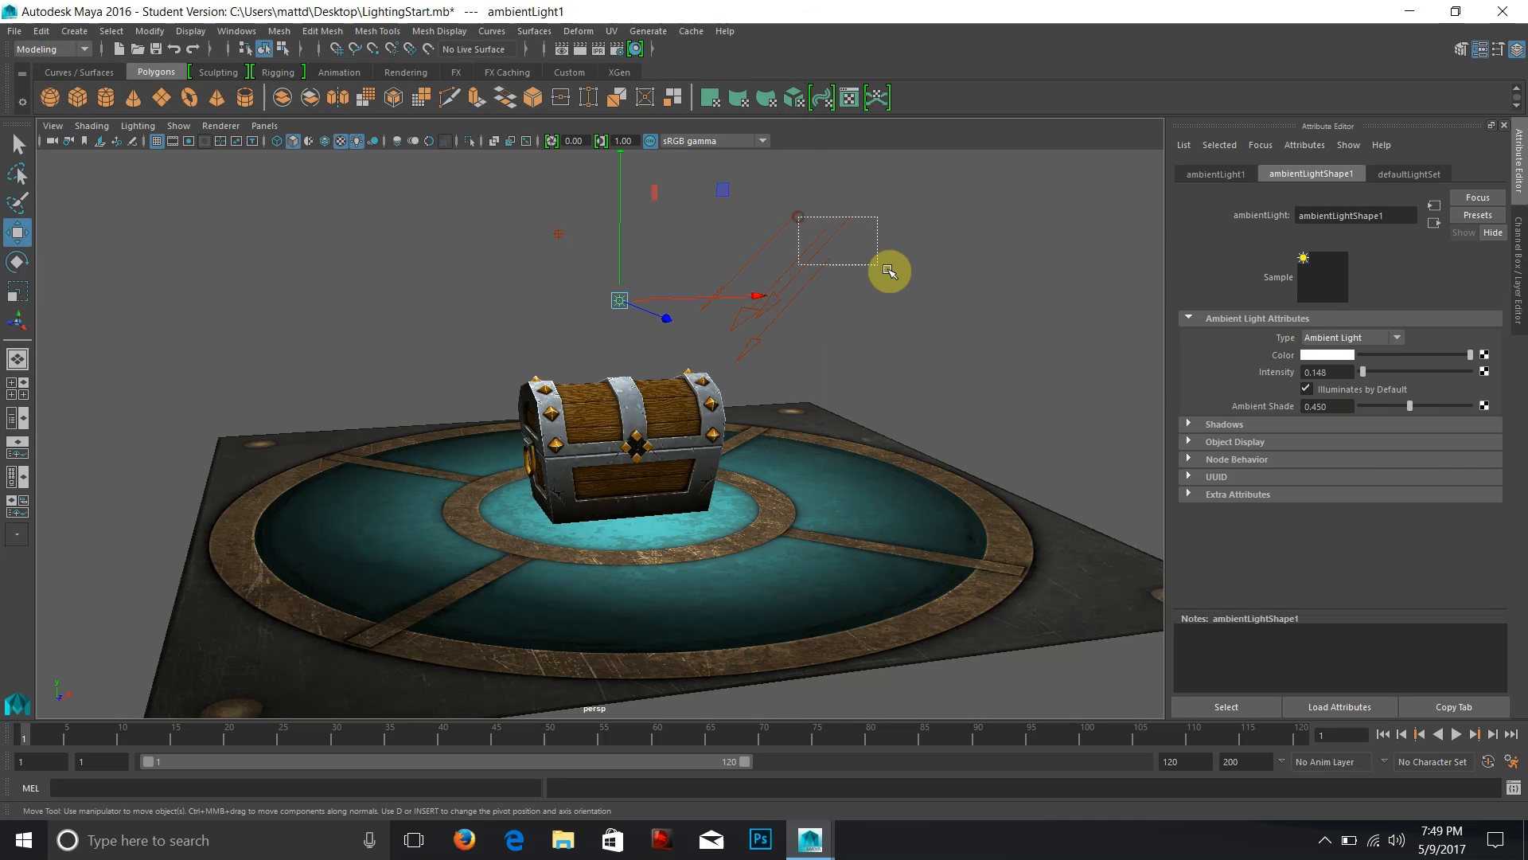
# Use light-centric light linking to stop directionalLight1 from illuminating pPlane1.
pyautogui.click(827, 275)
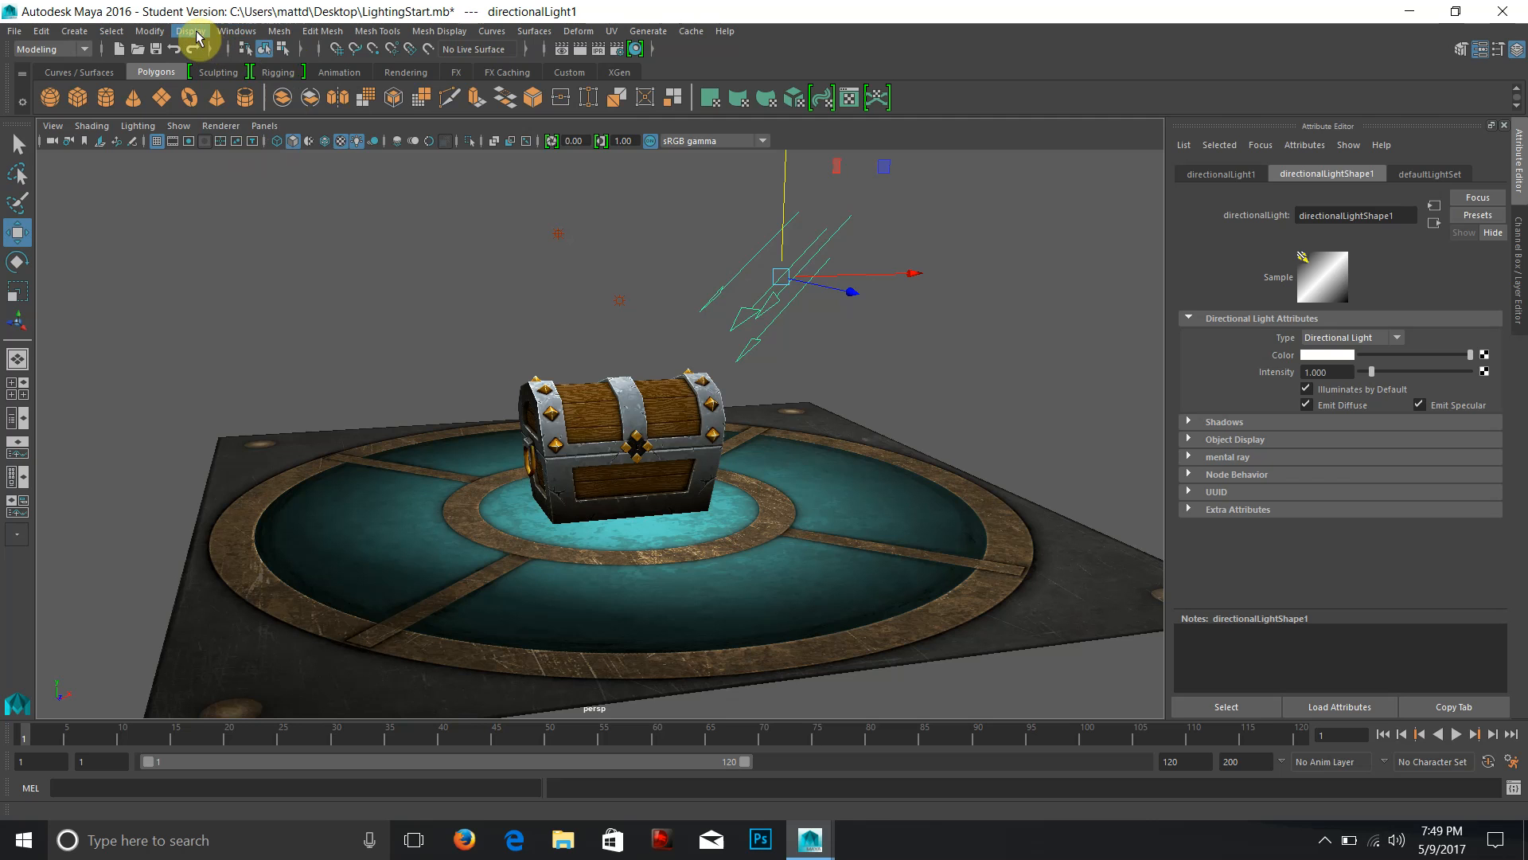
pyautogui.click(235, 32)
pyautogui.moveTo(291, 104)
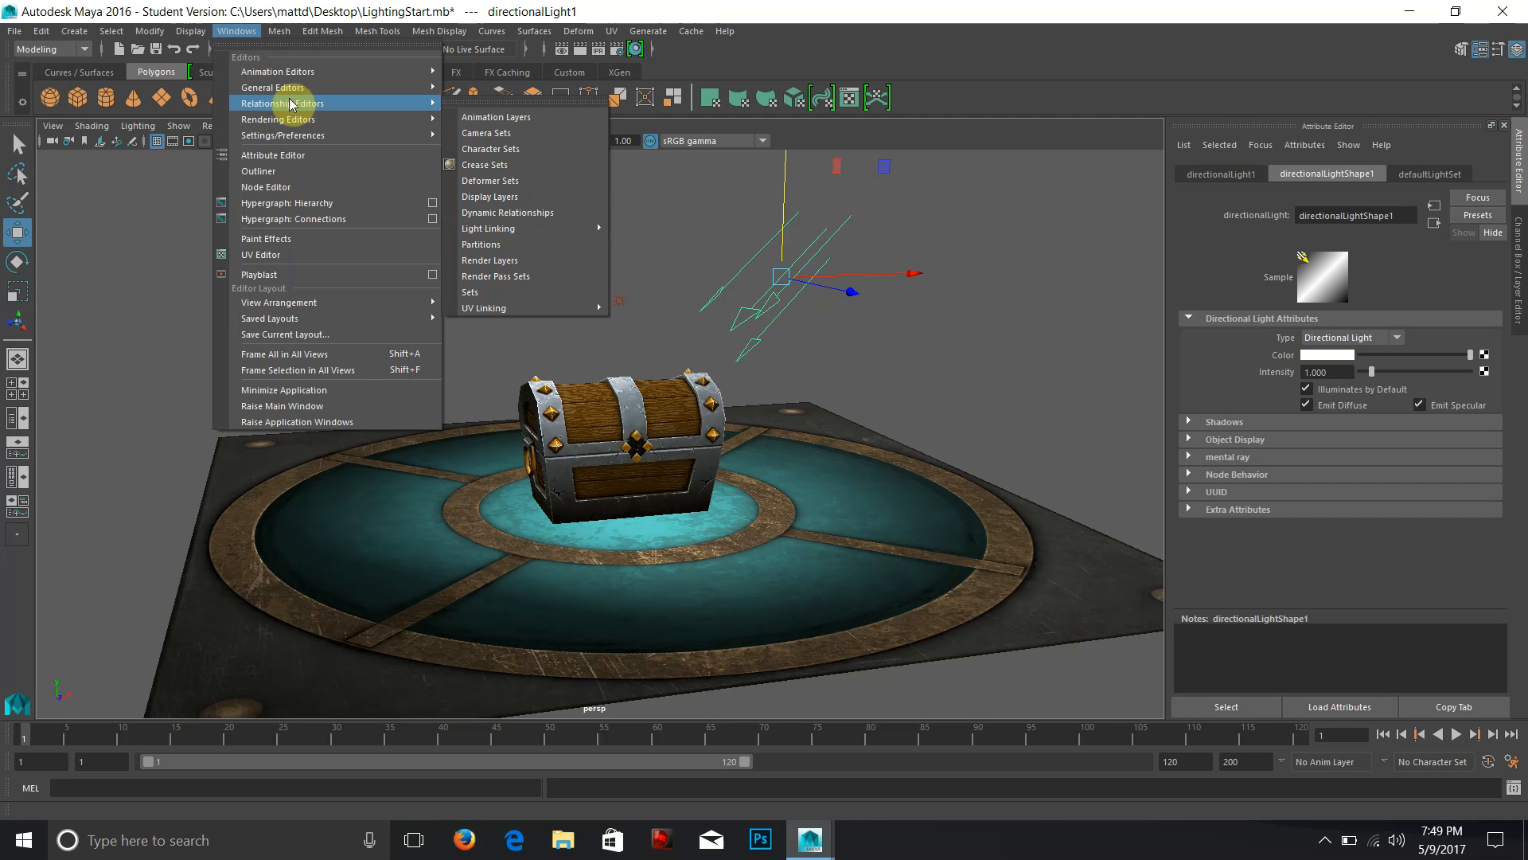
pyautogui.moveTo(565, 229)
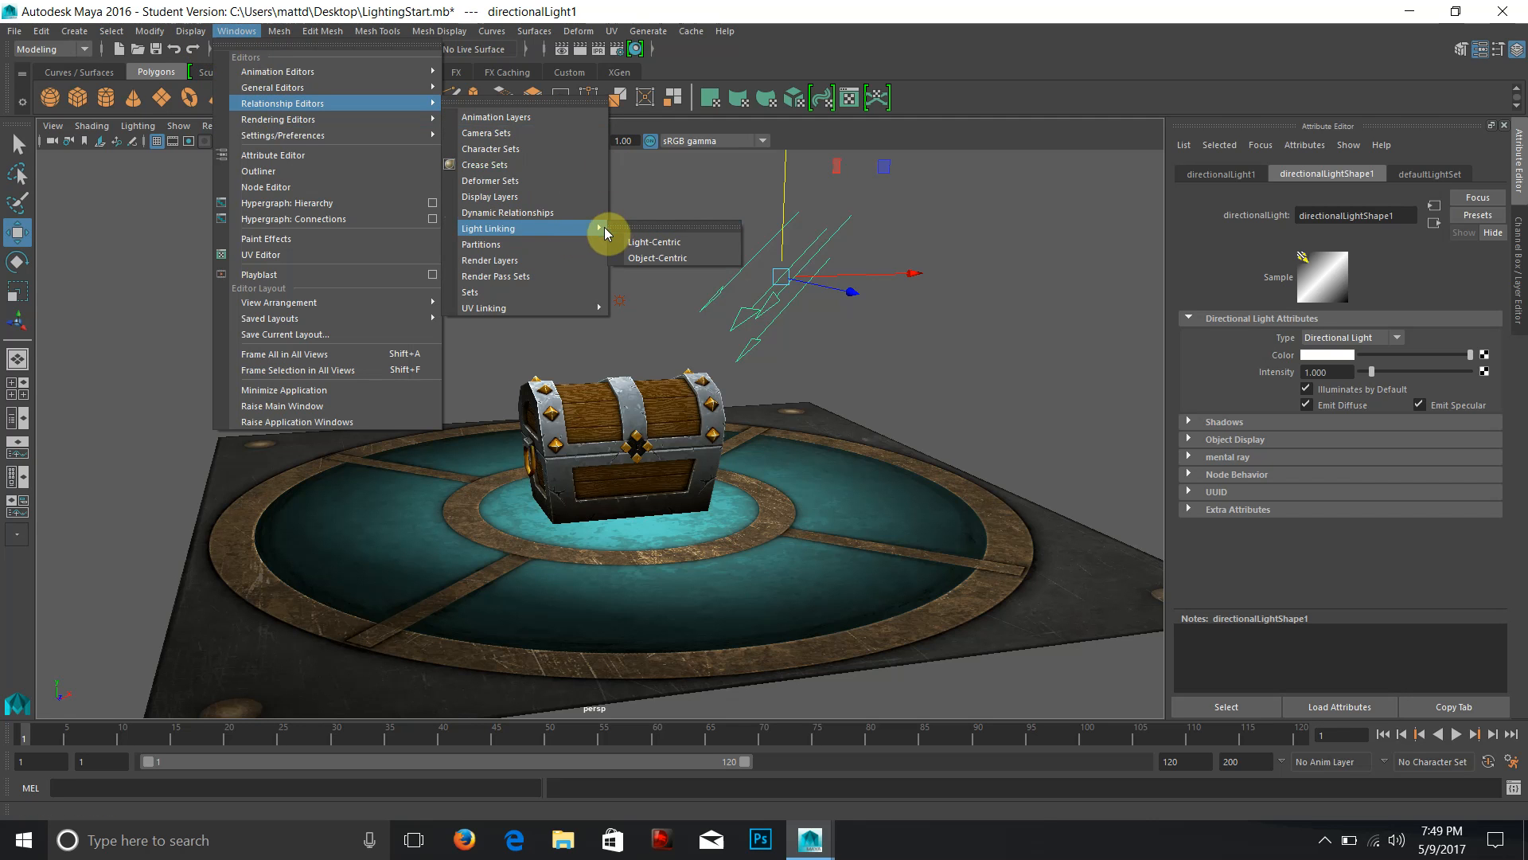
pyautogui.click(654, 250)
pyautogui.moveTo(699, 283); pyautogui.dragTo(1084, 198)
pyautogui.click(1017, 313)
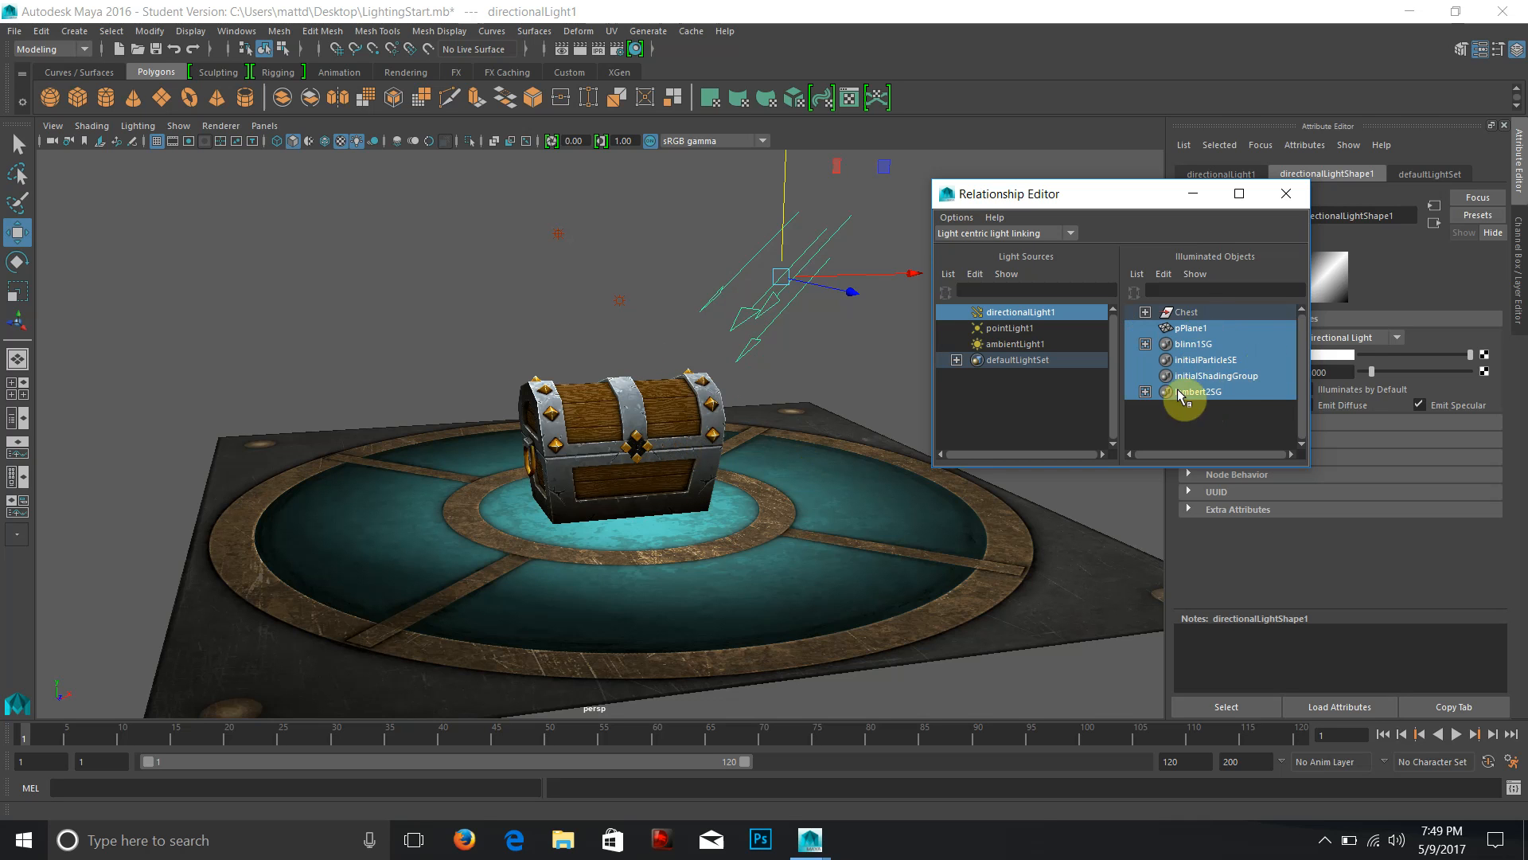
pyautogui.click(1186, 329)
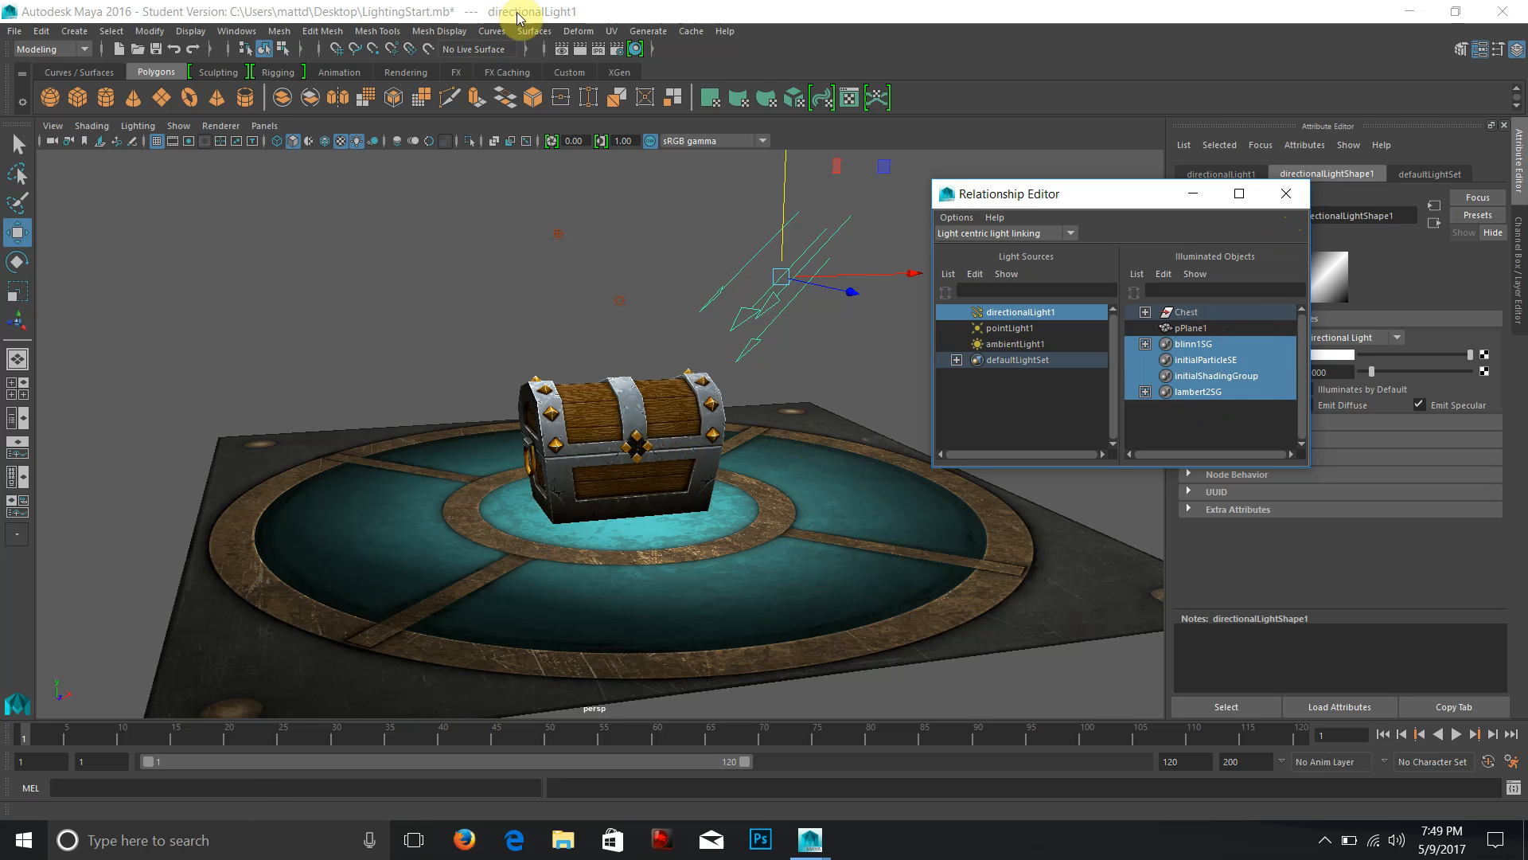
# Render the scene to check the light linking, and close the render and the Relationship Editor.
pyautogui.click(580, 49)
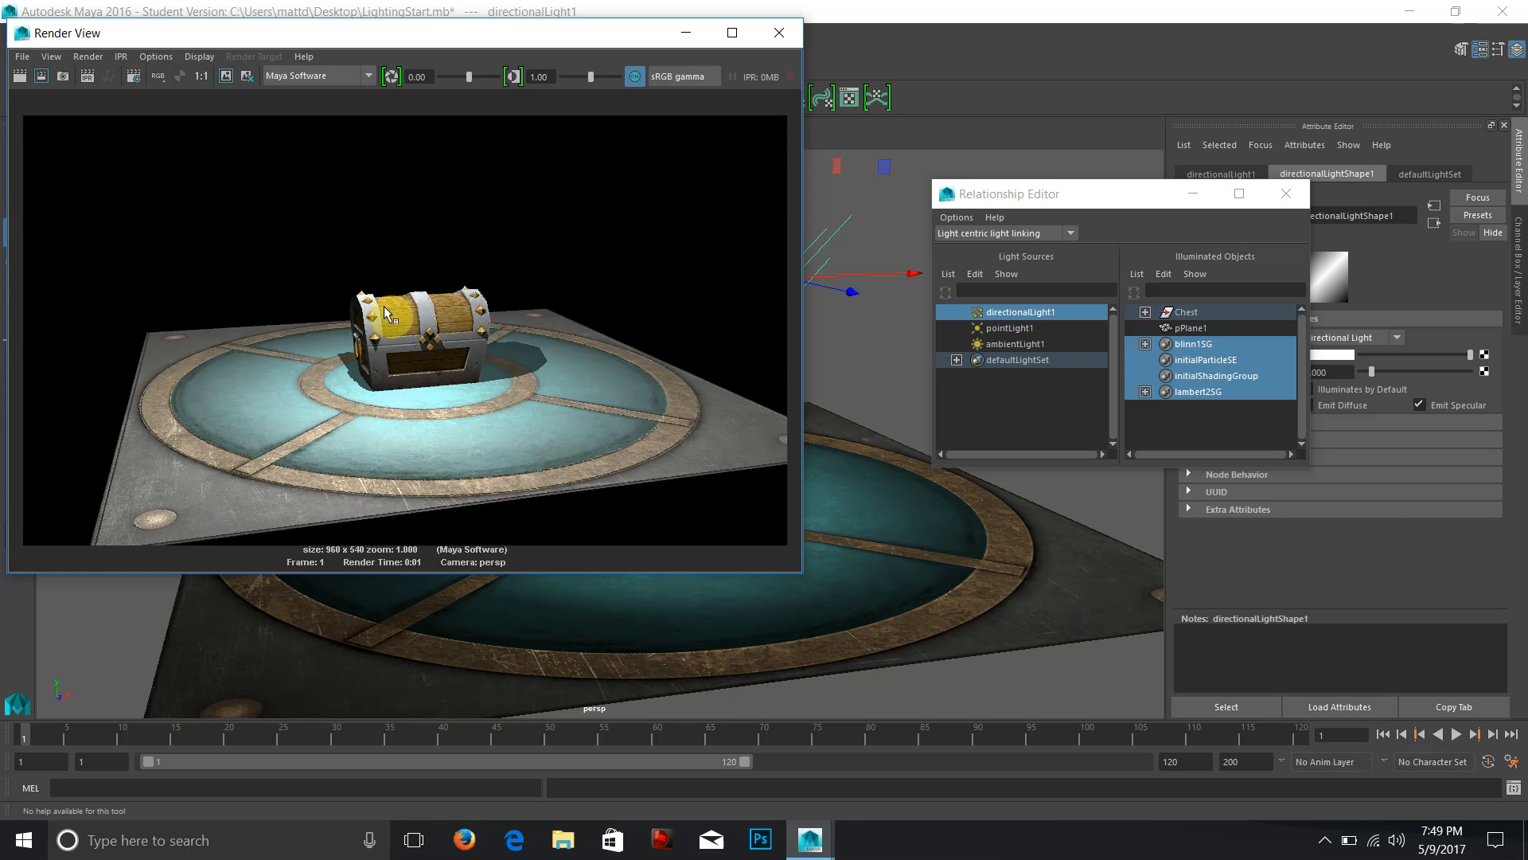
pyautogui.click(780, 33)
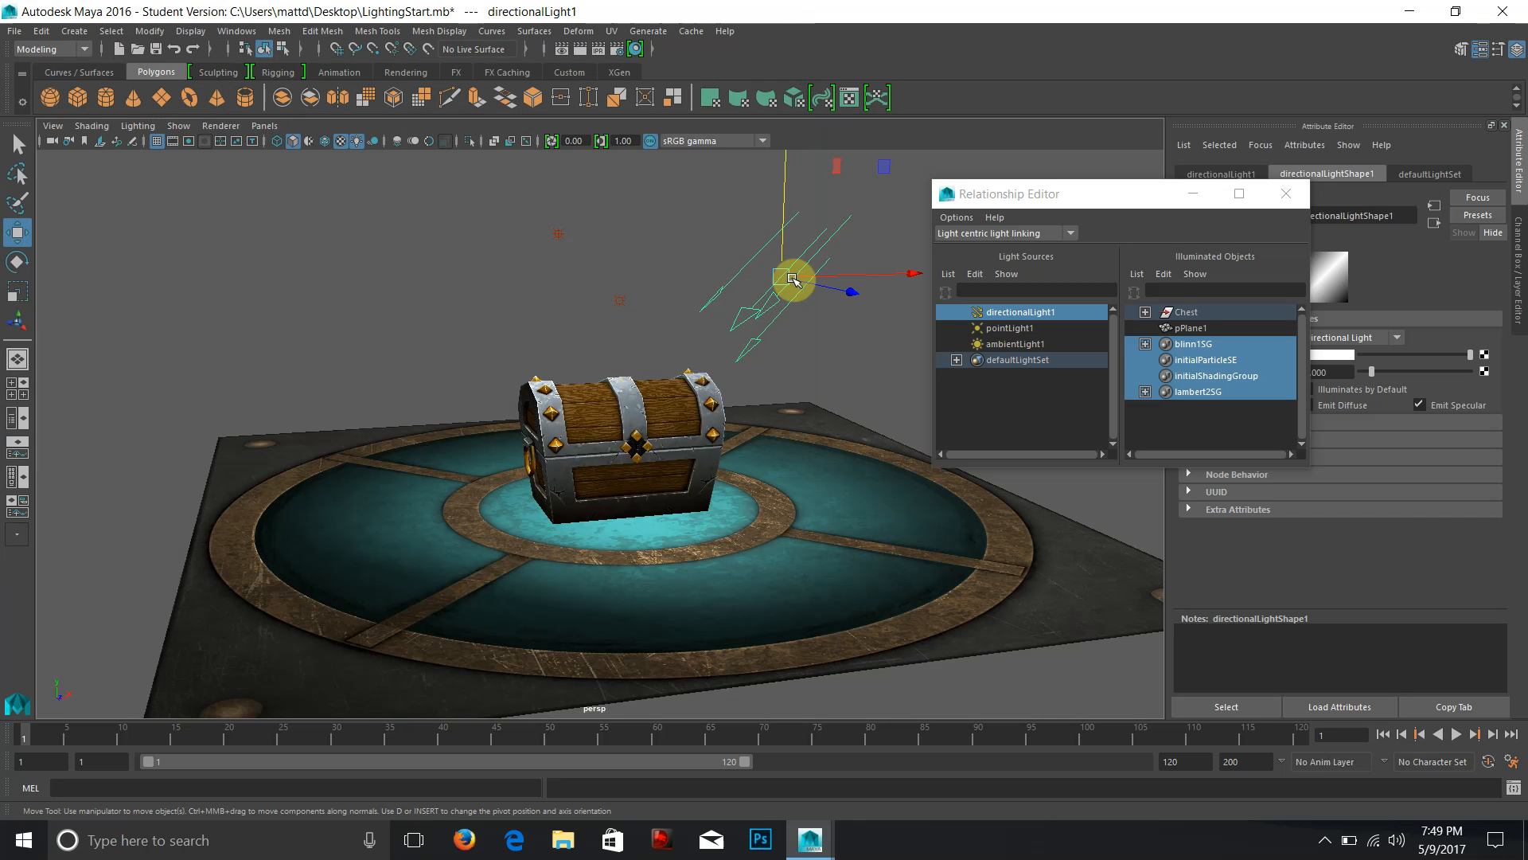
pyautogui.click(1283, 204)
# Set the directional light's Intensity to about 5.704 and its color to green with hue about 99.8, checking them in a test render.
pyautogui.moveTo(1371, 372); pyautogui.dragTo(1423, 371)
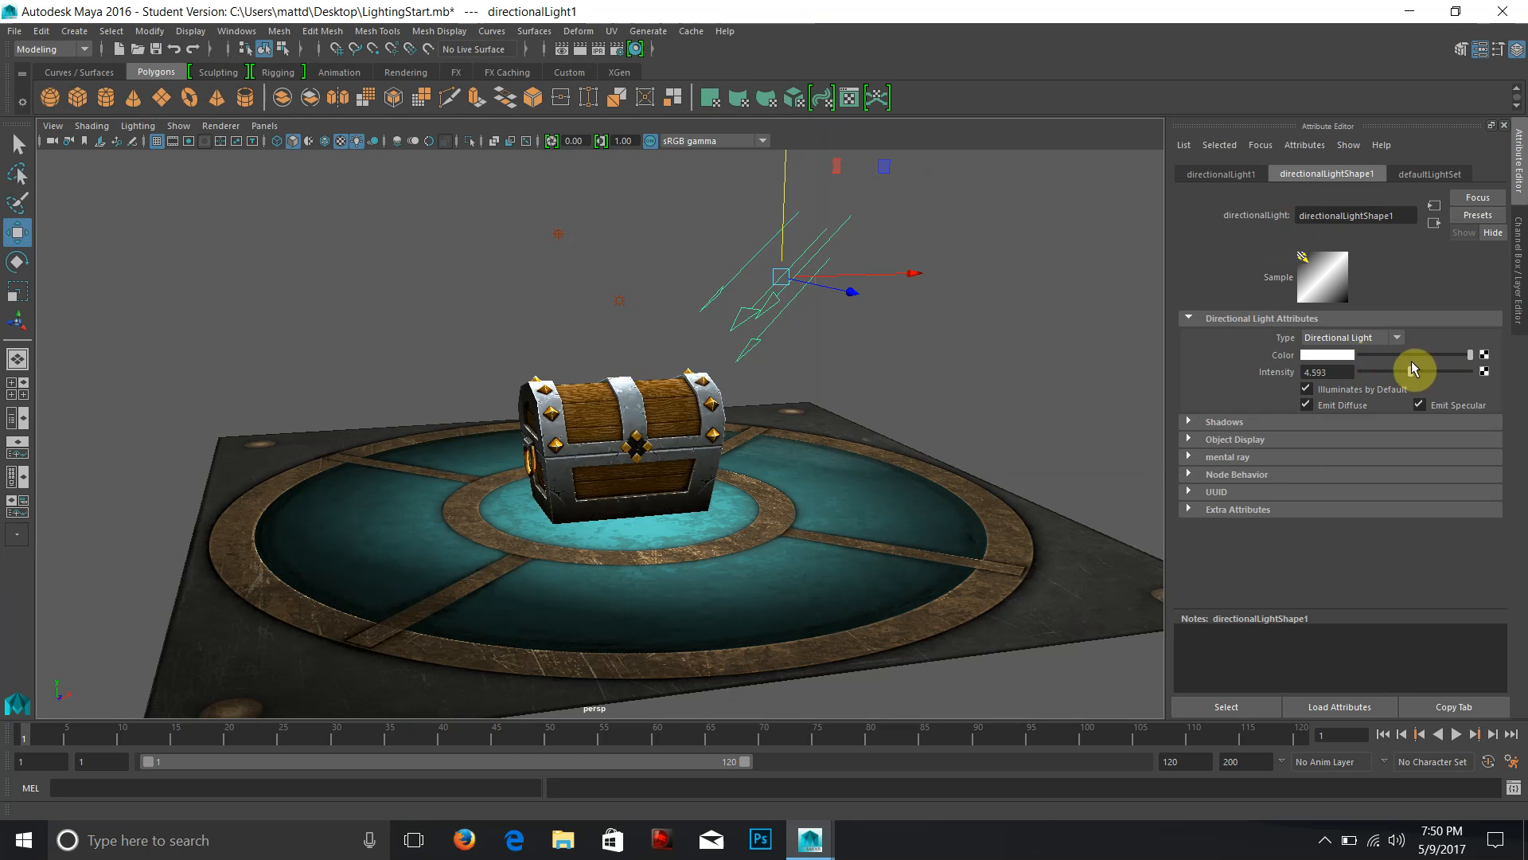
pyautogui.click(1345, 355)
pyautogui.moveTo(532, 456); pyautogui.dragTo(522, 493)
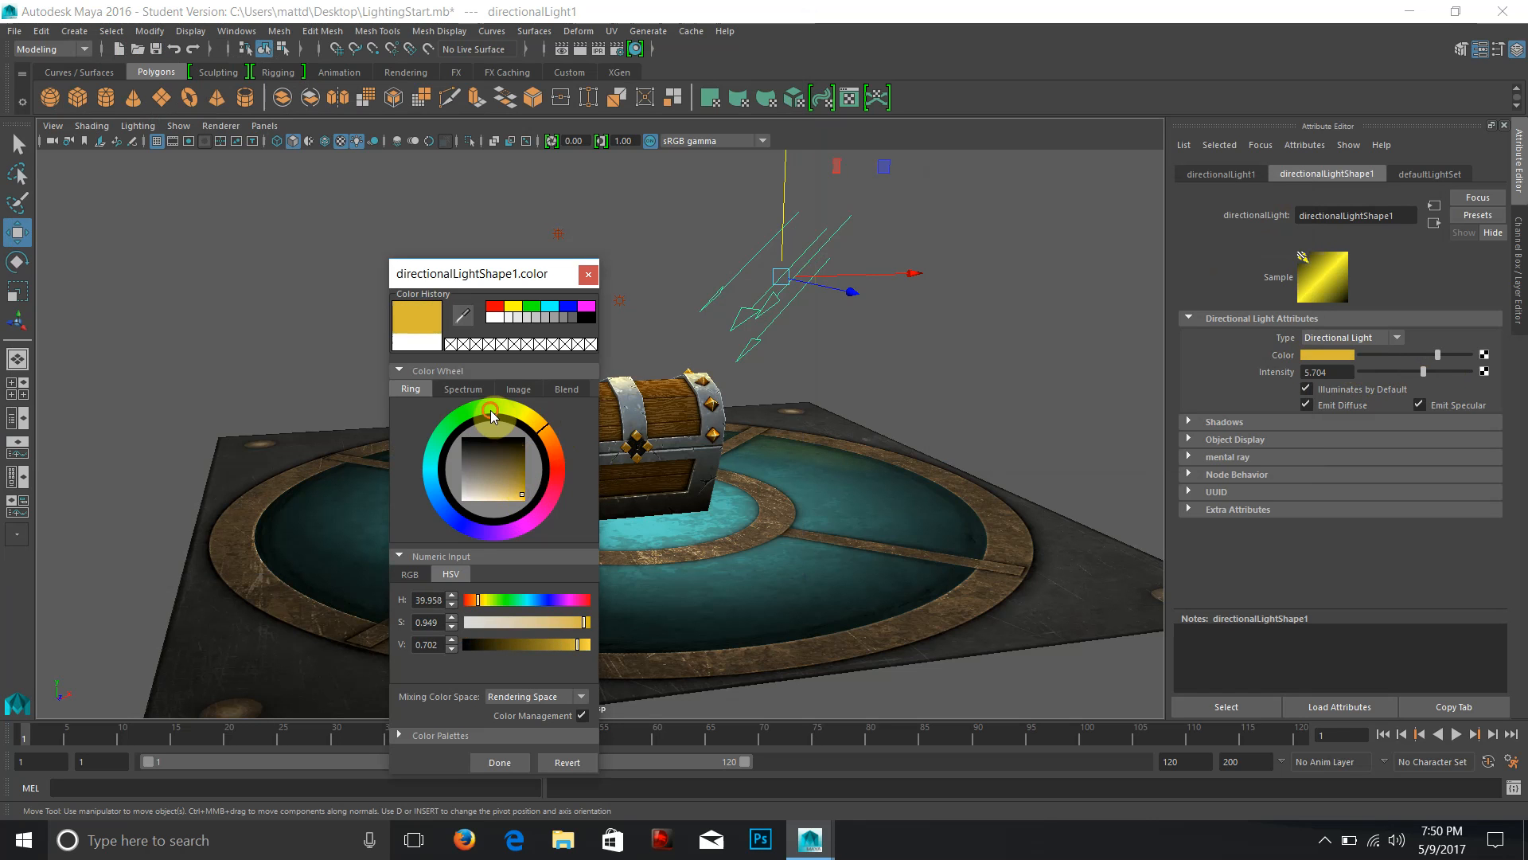
pyautogui.moveTo(490, 409); pyautogui.dragTo(484, 409)
pyautogui.click(525, 756)
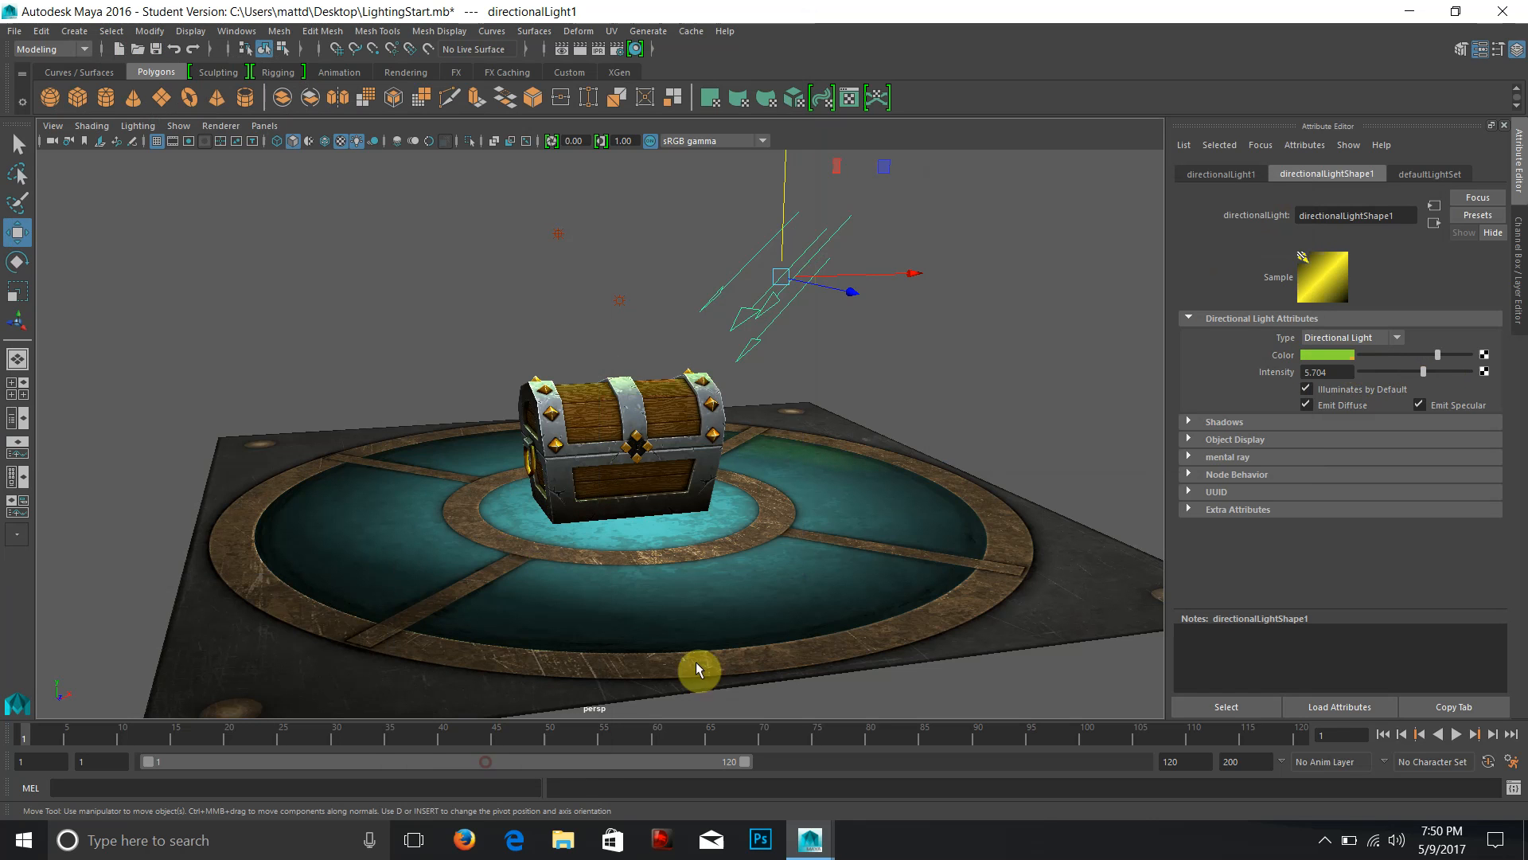
pyautogui.click(579, 51)
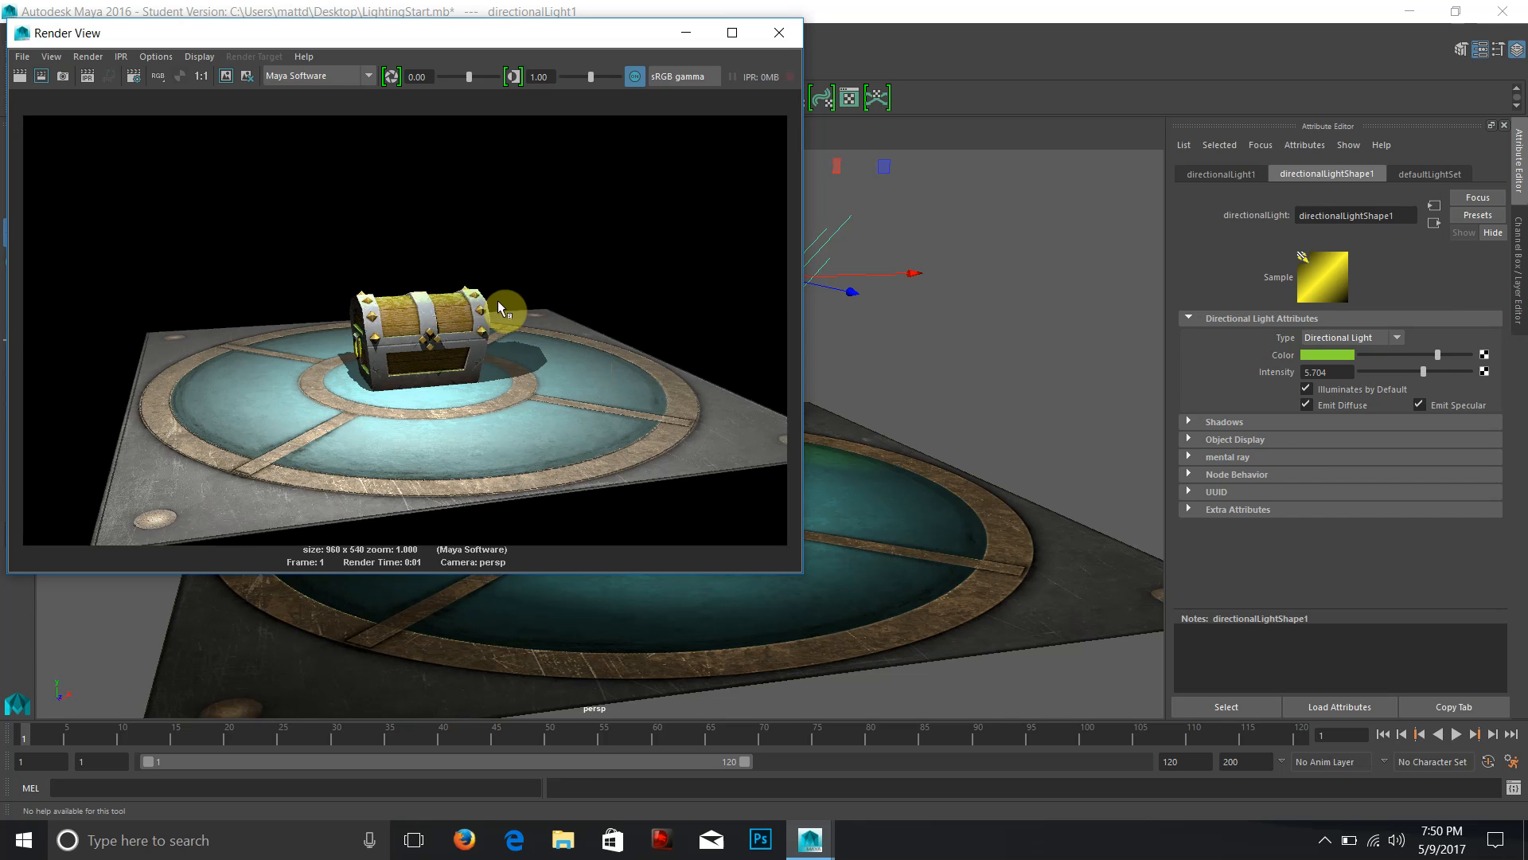
pyautogui.click(777, 36)
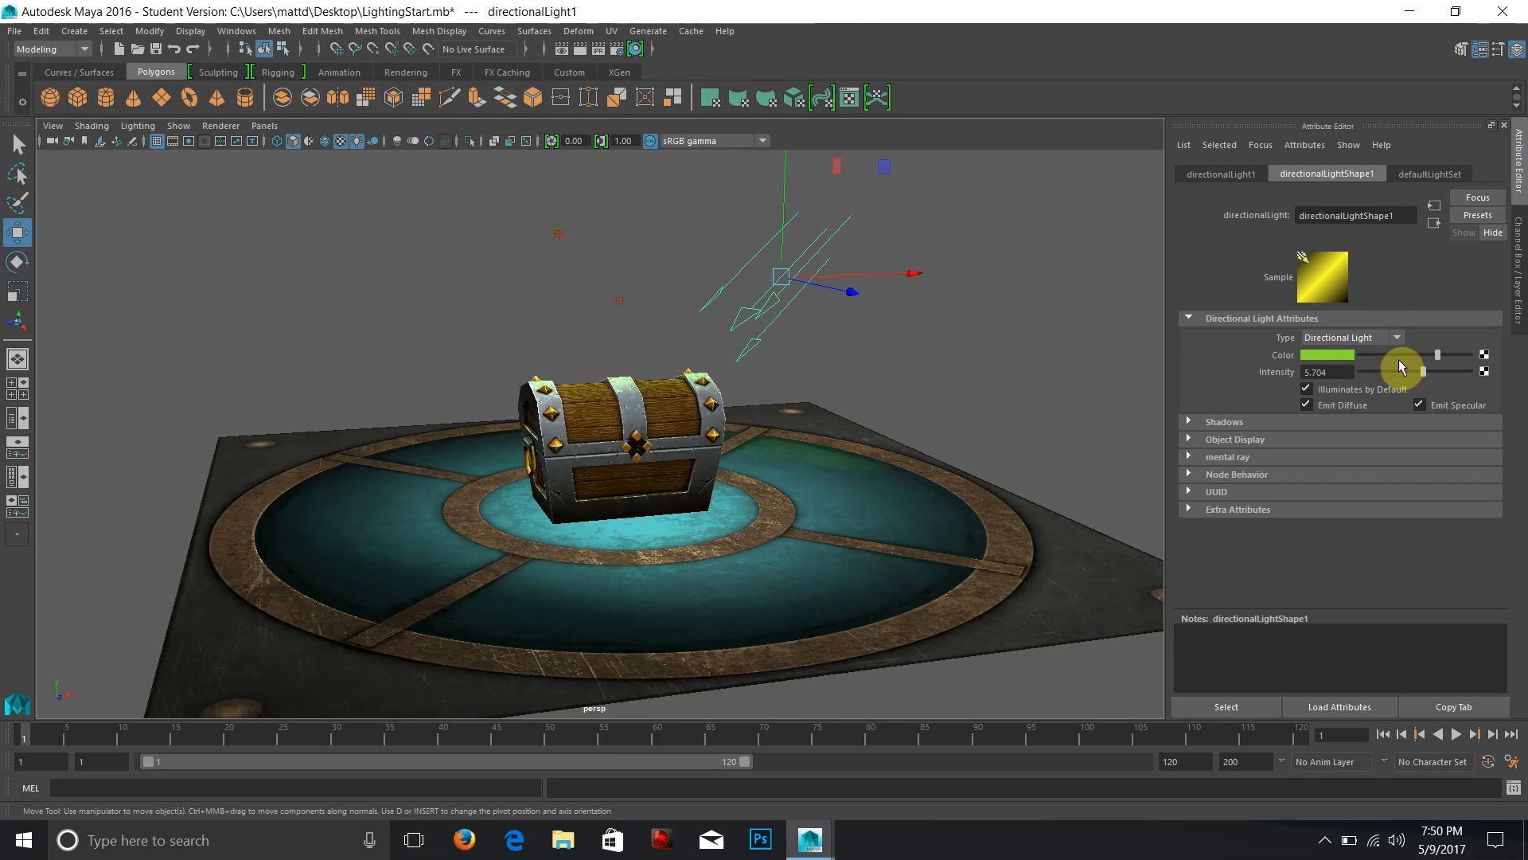
# Sample a color from the teal floor beside the chest for the directional light's color, and clear the selection.
pyautogui.click(1327, 355)
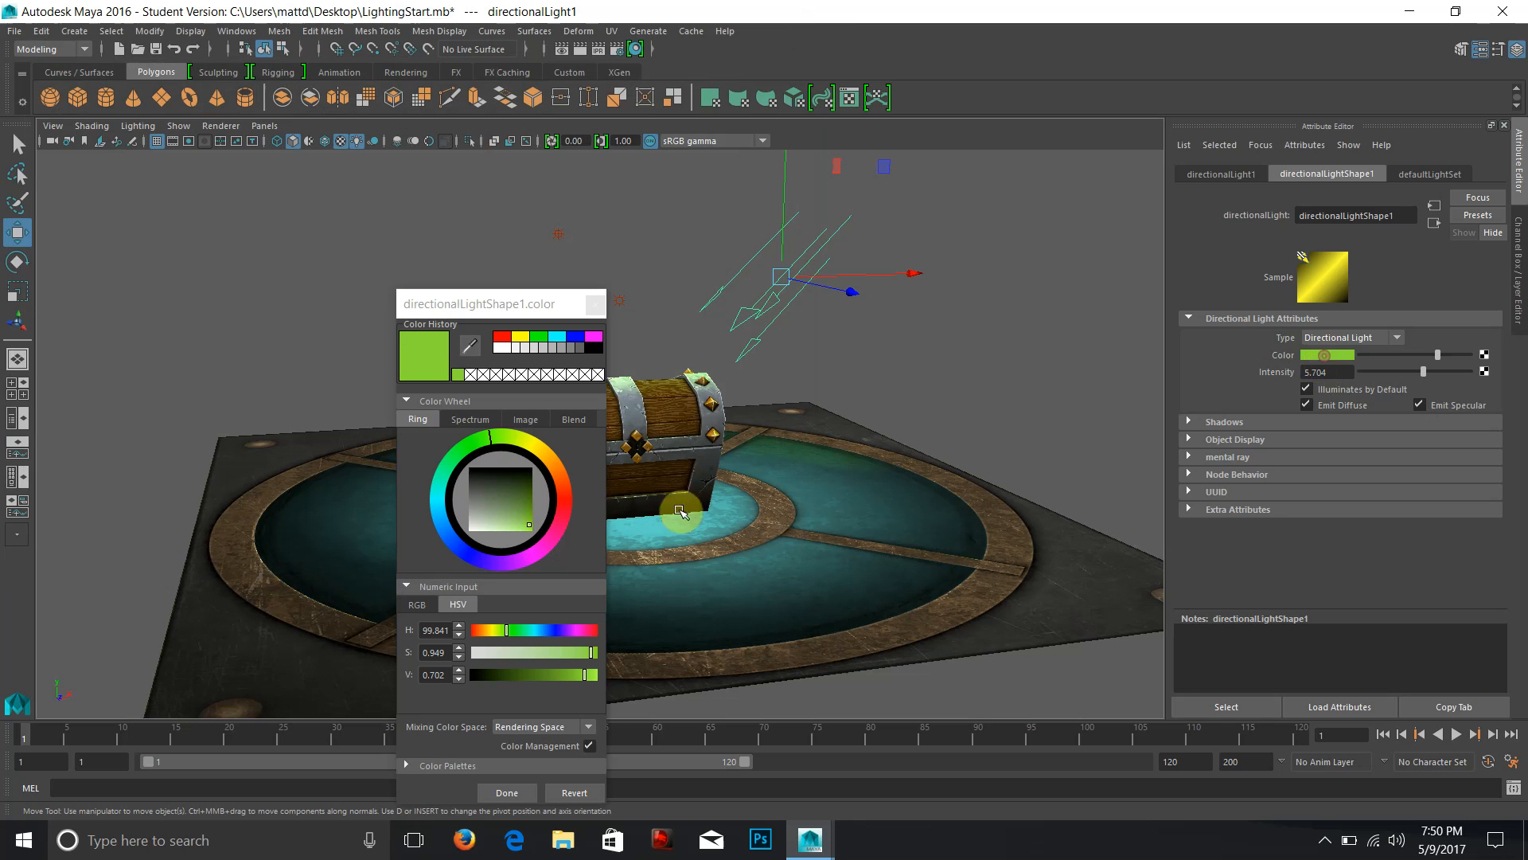
pyautogui.click(479, 345)
pyautogui.click(476, 344)
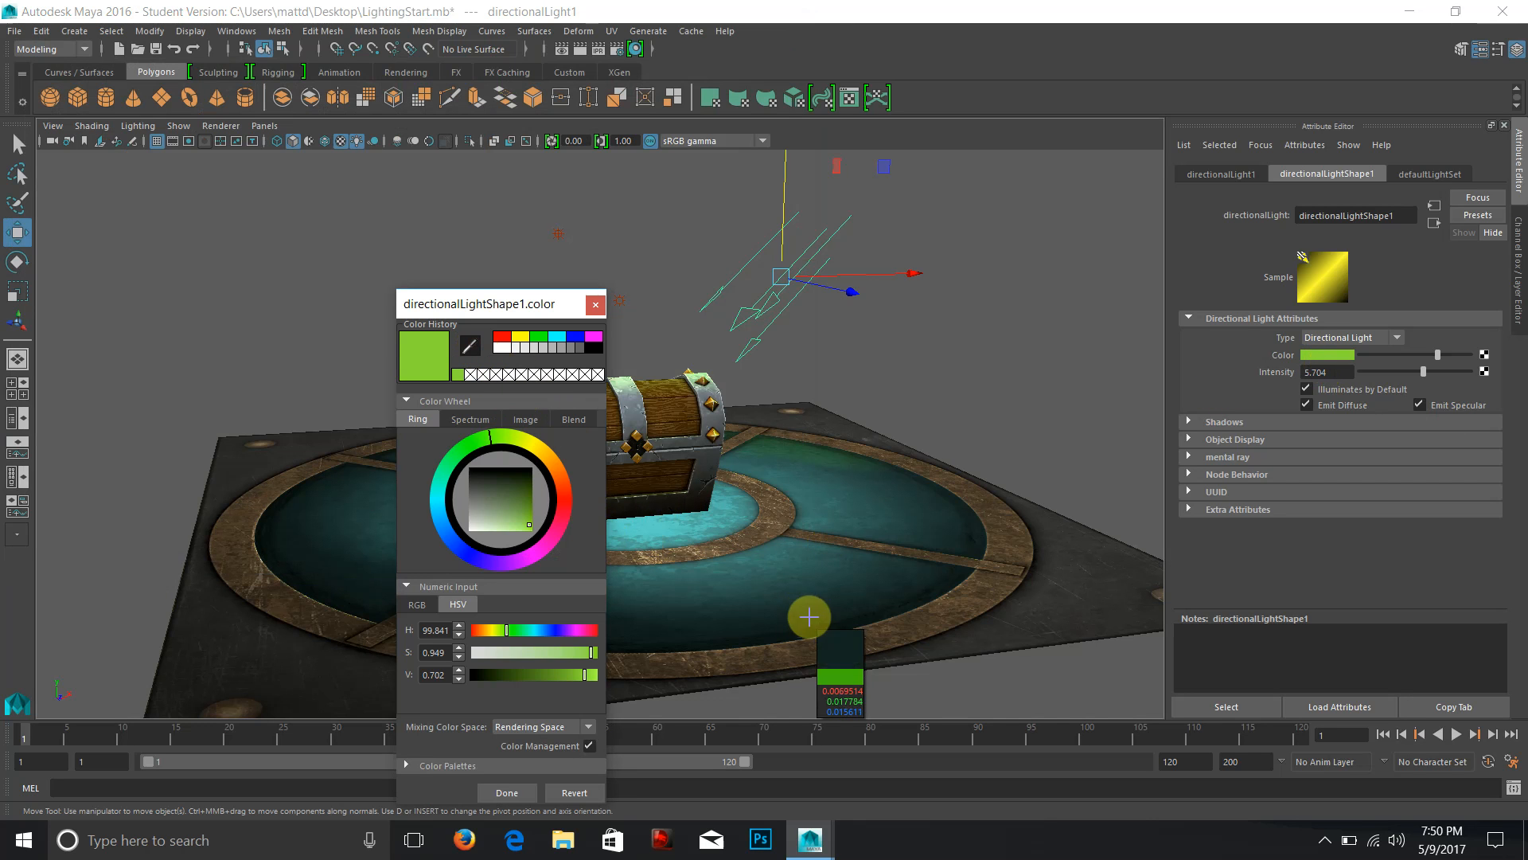
pyautogui.click(678, 526)
pyautogui.click(593, 305)
pyautogui.click(795, 535)
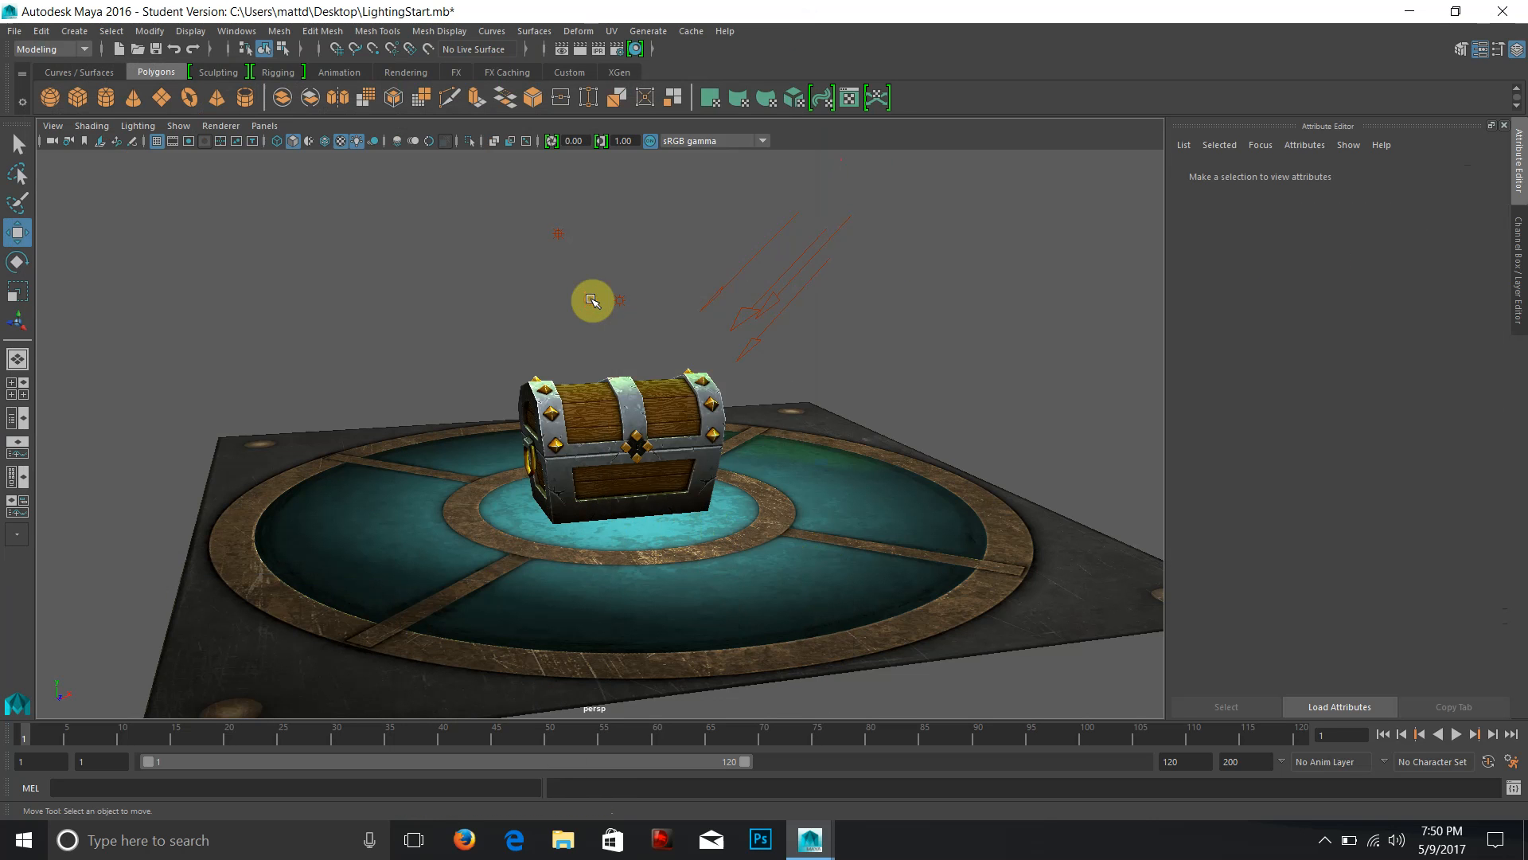
# Set the directional light's color to a teal sampled from the floor and lower its Intensity to about 4.296.
pyautogui.click(692, 400)
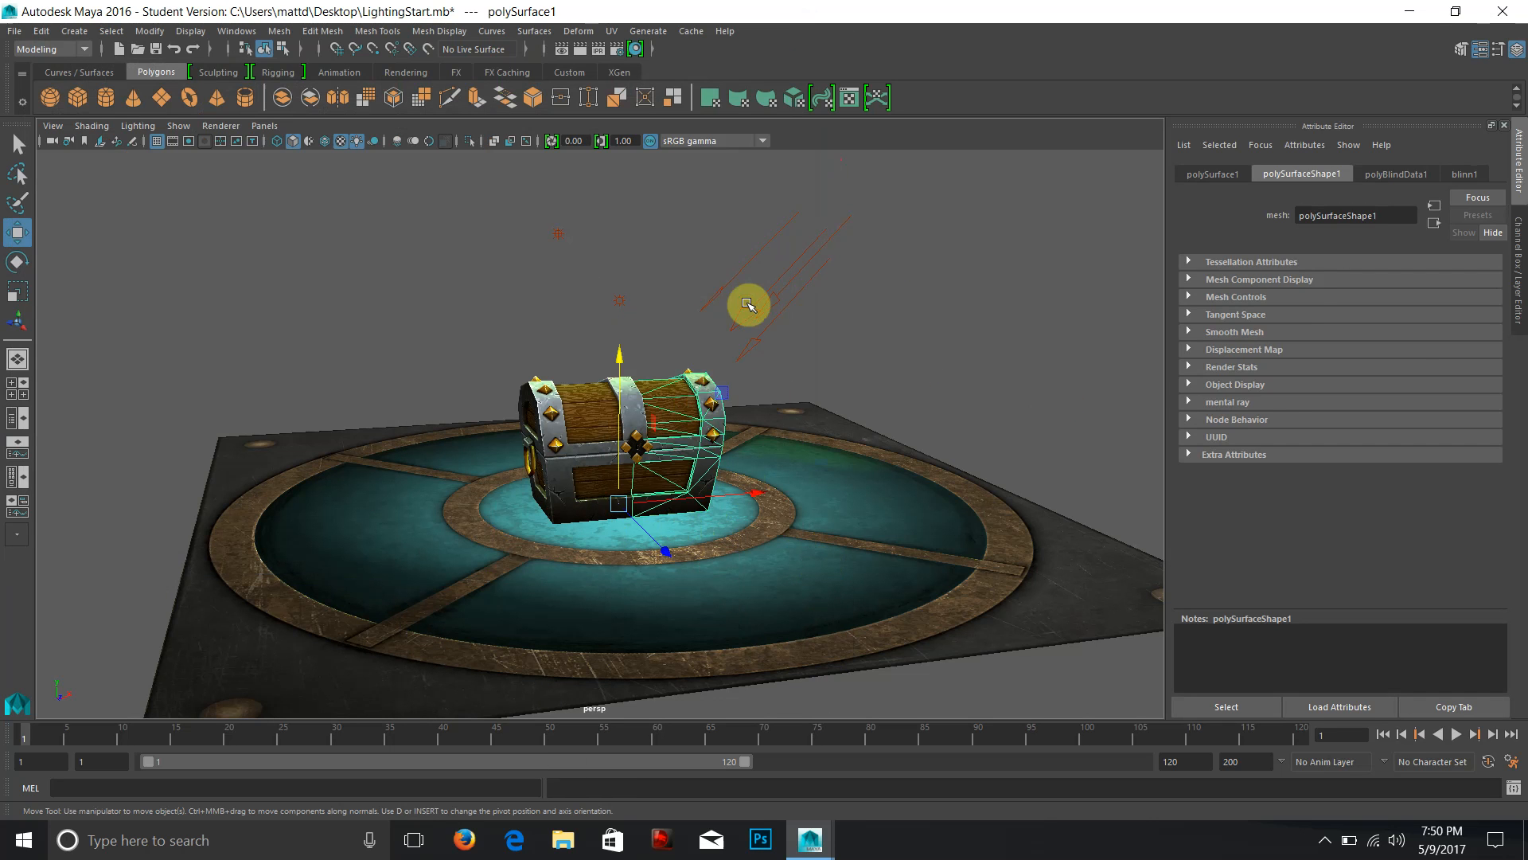
pyautogui.click(808, 324)
pyautogui.click(1306, 355)
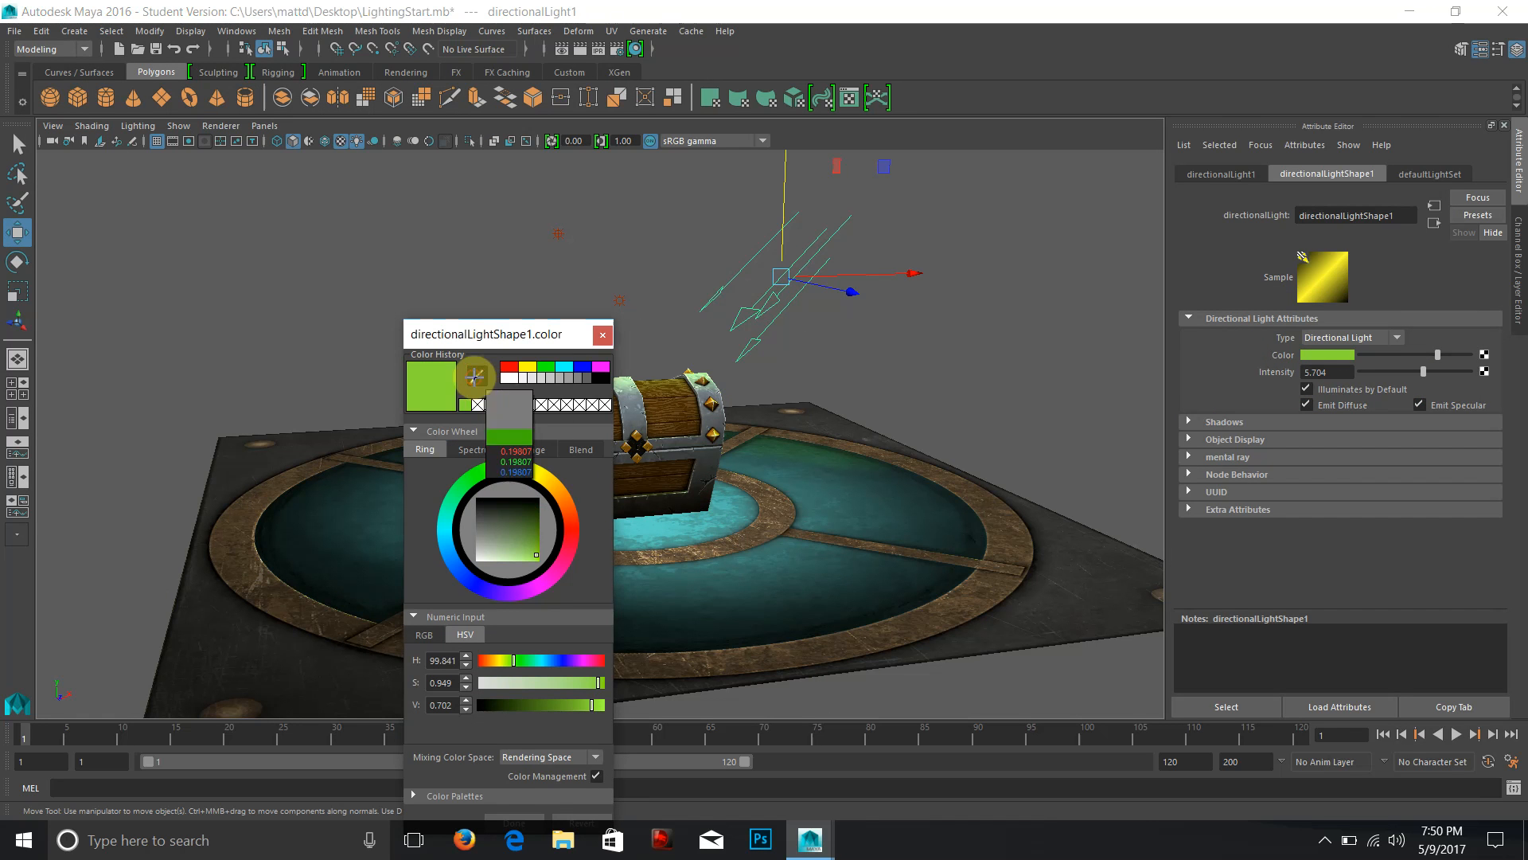
pyautogui.click(571, 379)
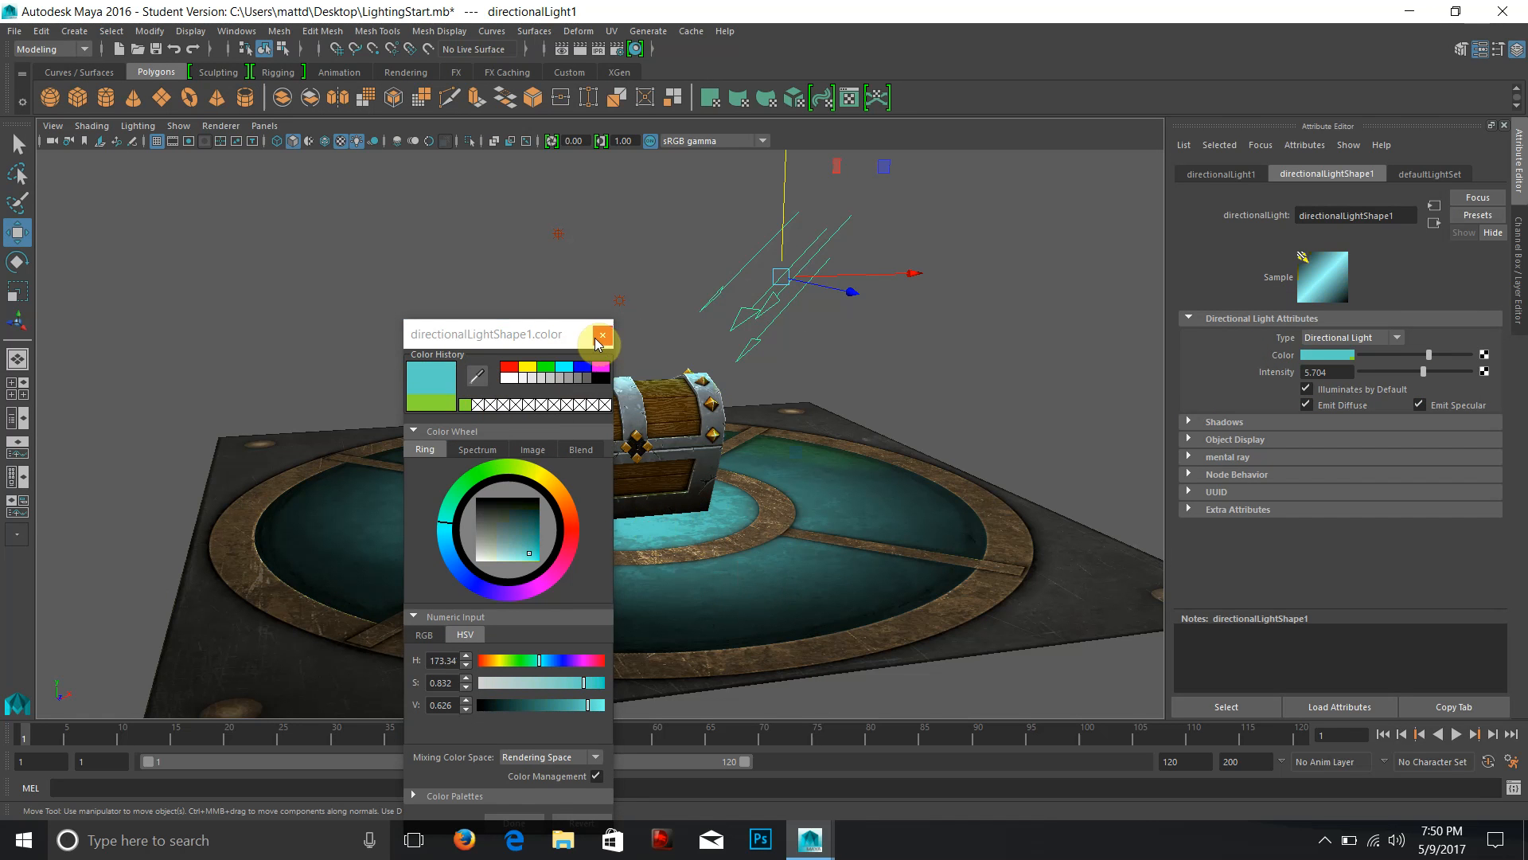
pyautogui.click(511, 819)
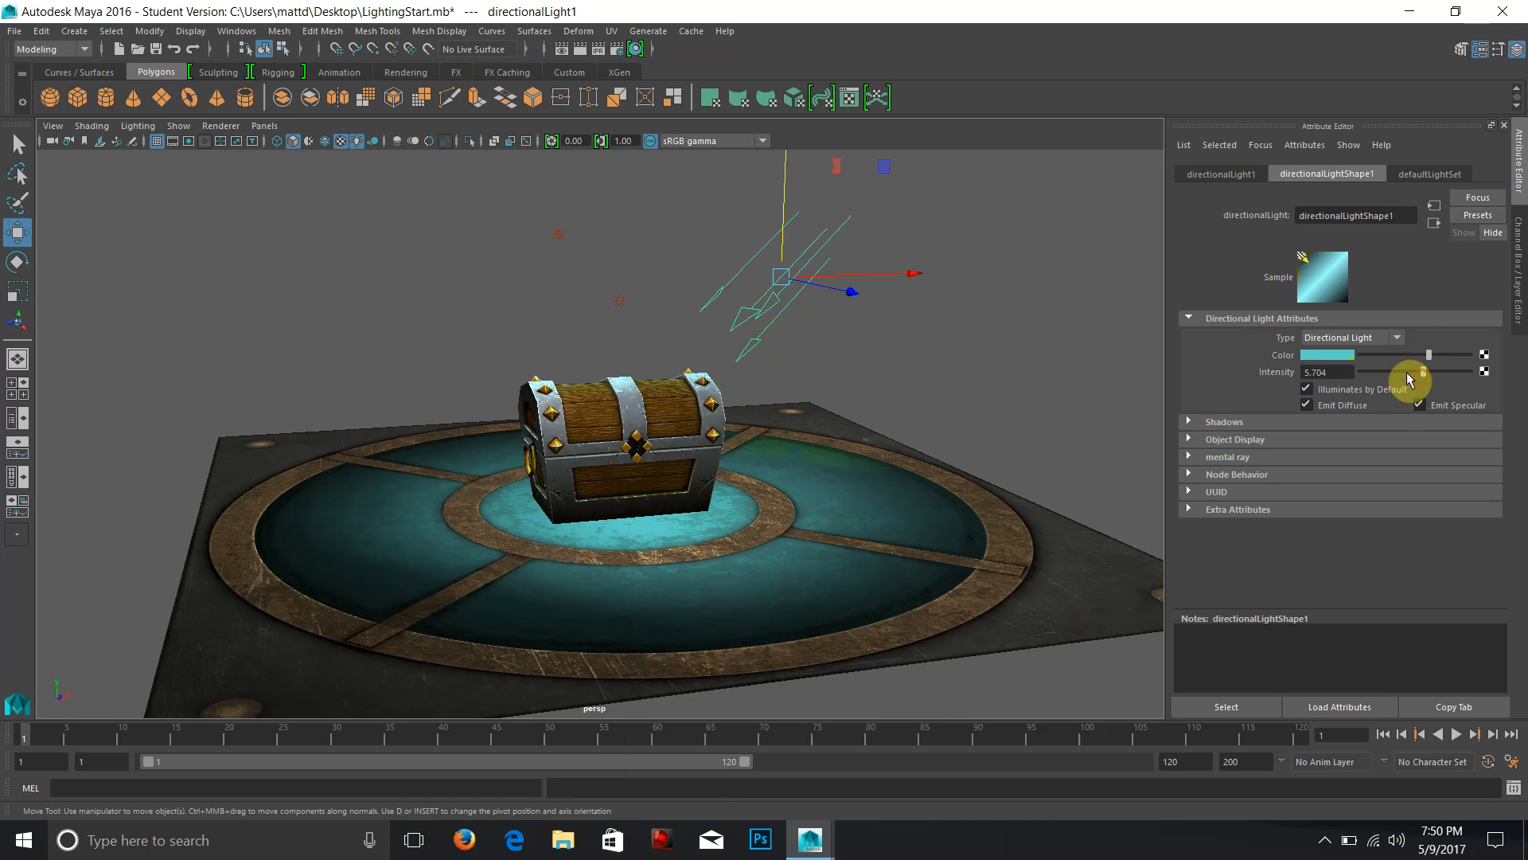
pyautogui.moveTo(1399, 381)
pyautogui.mouseDown()
pyautogui.moveTo(1374, 379)
pyautogui.moveTo(1398, 374)
pyautogui.mouseUp()
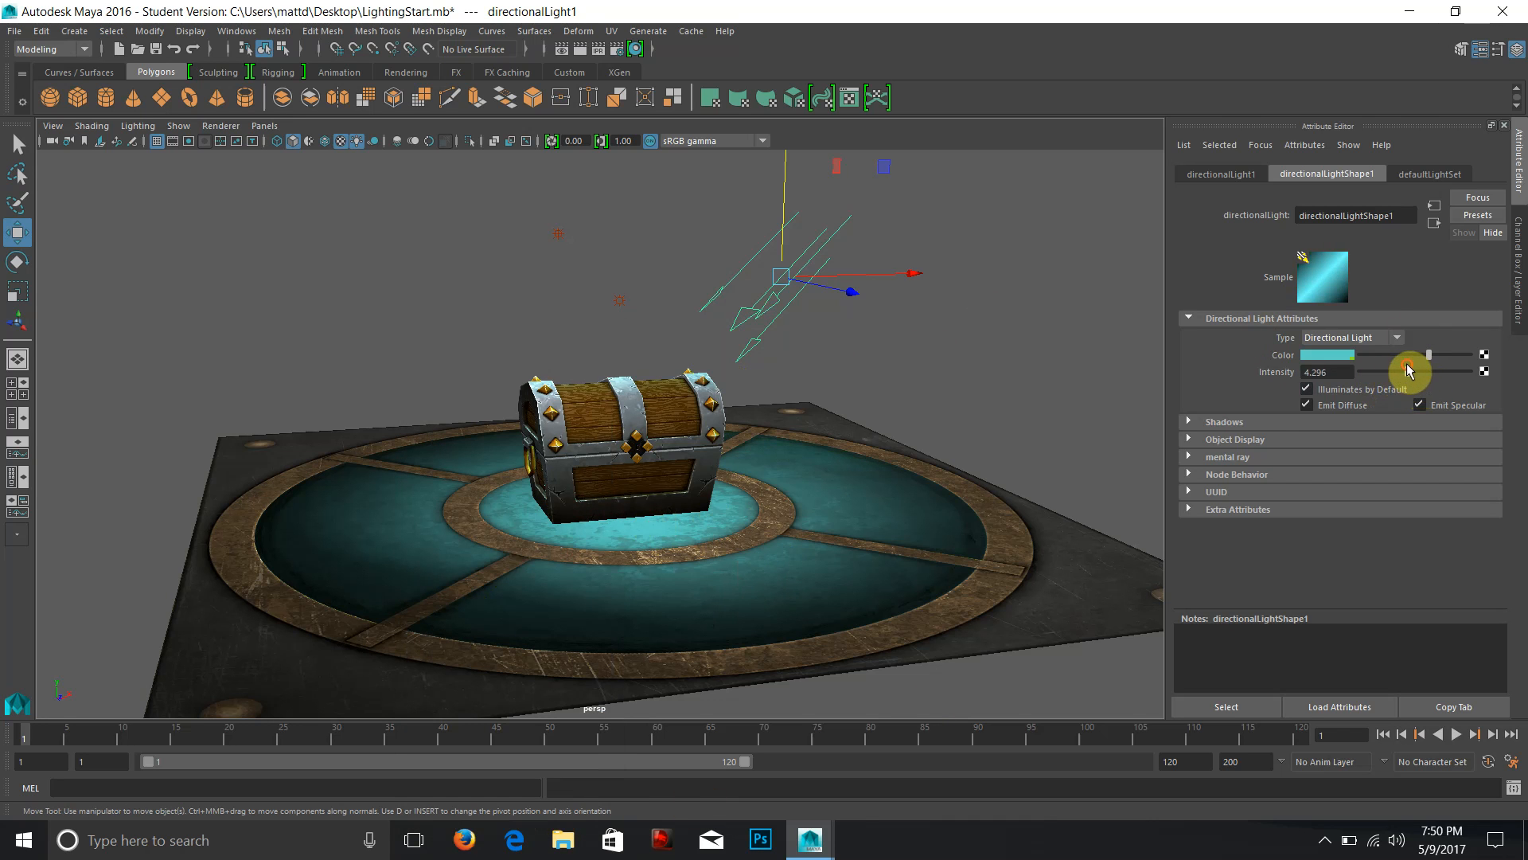
# Set the ambient light's Intensity to about 0.074 and Ambient Shade to about 0.059, checking them in test renders.
pyautogui.click(619, 300)
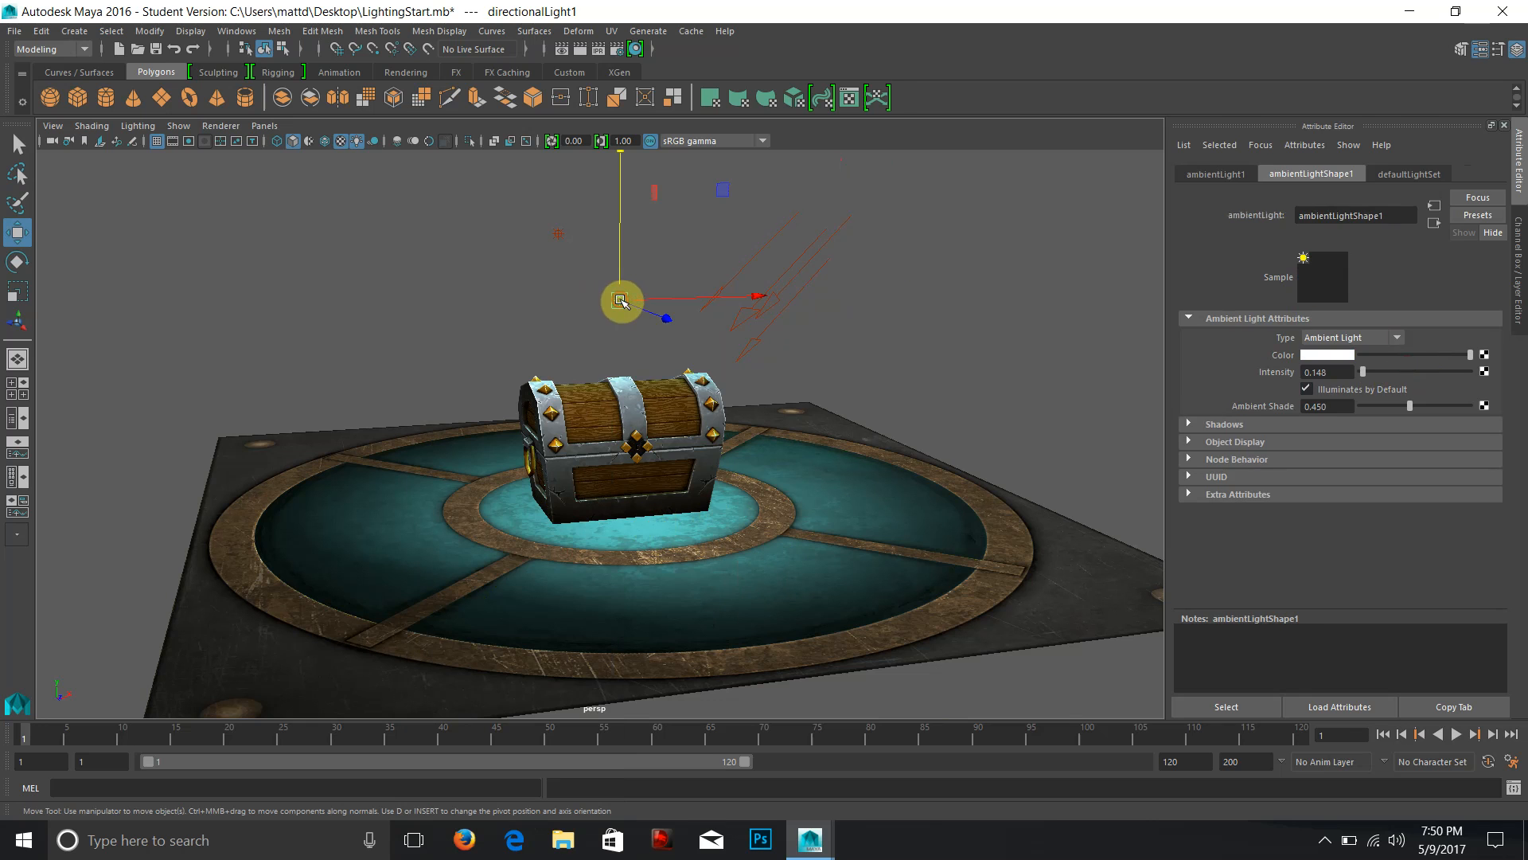
pyautogui.click(1226, 423)
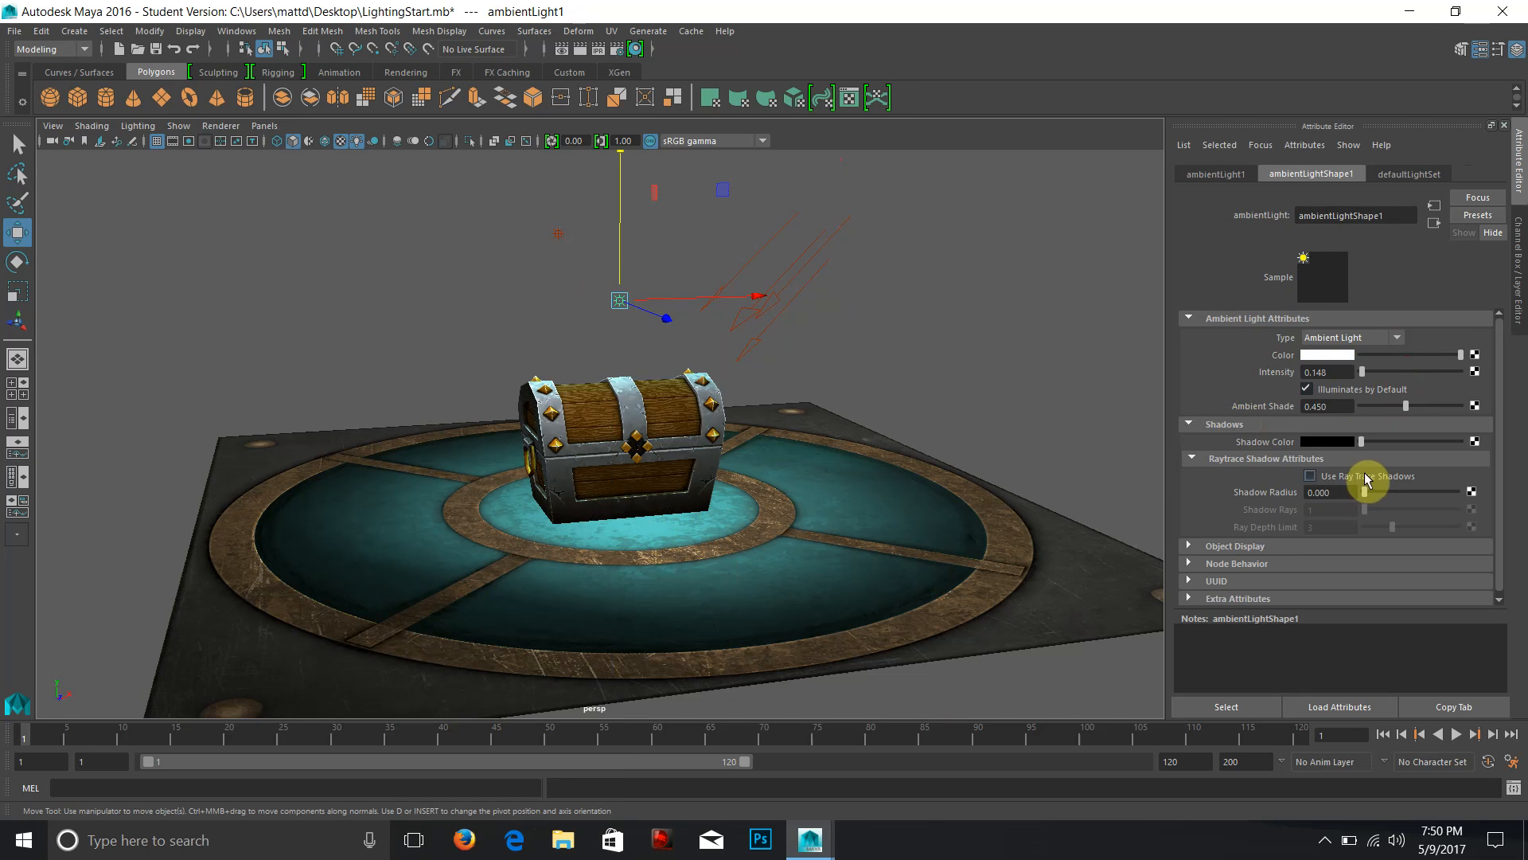
pyautogui.click(1191, 459)
pyautogui.moveTo(1392, 367); pyautogui.dragTo(1363, 381)
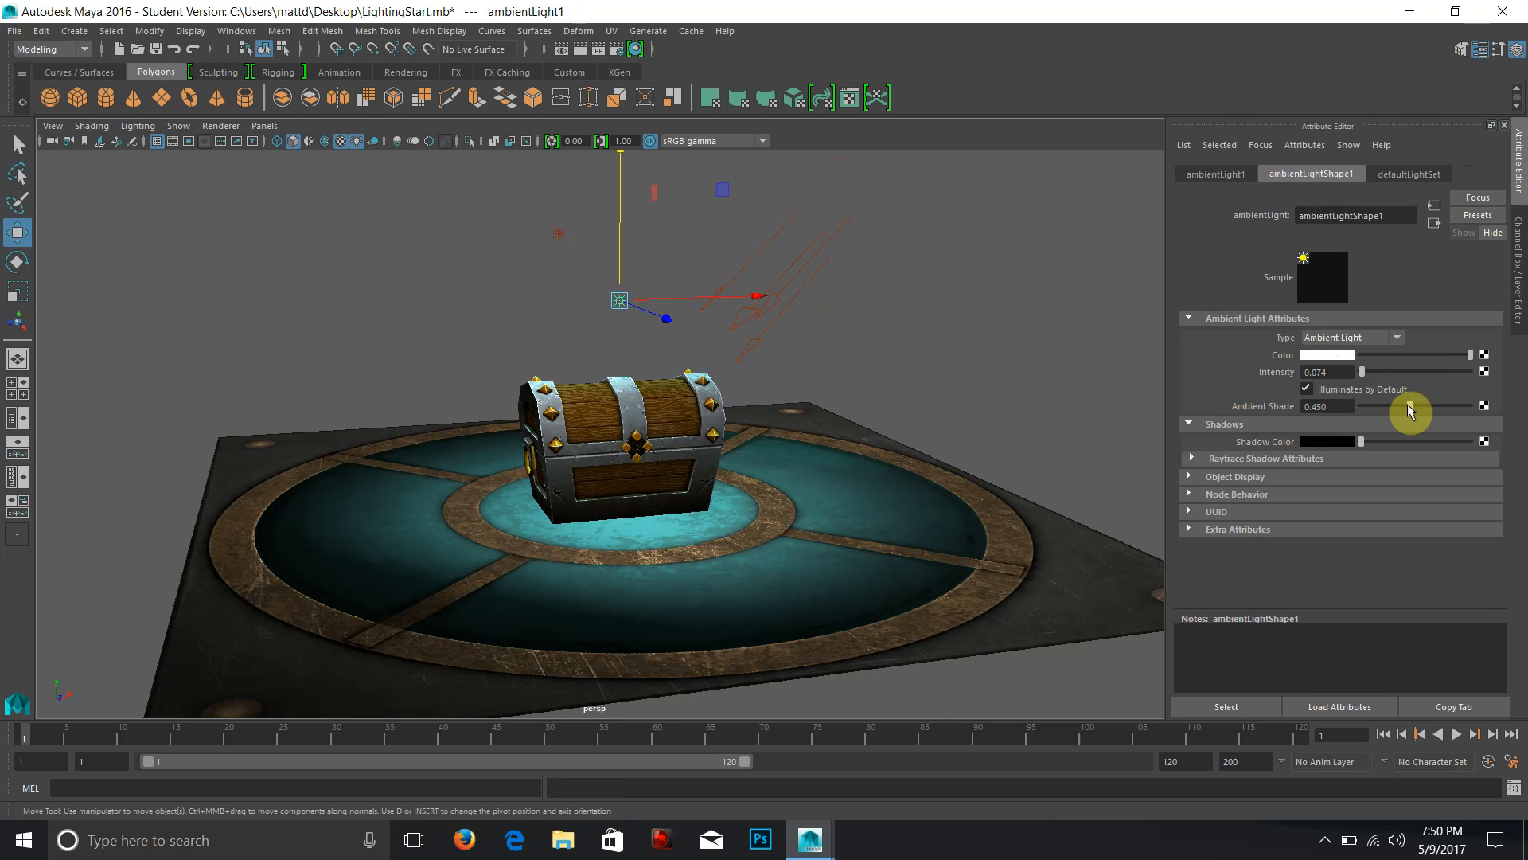
pyautogui.moveTo(1392, 410); pyautogui.dragTo(1373, 410)
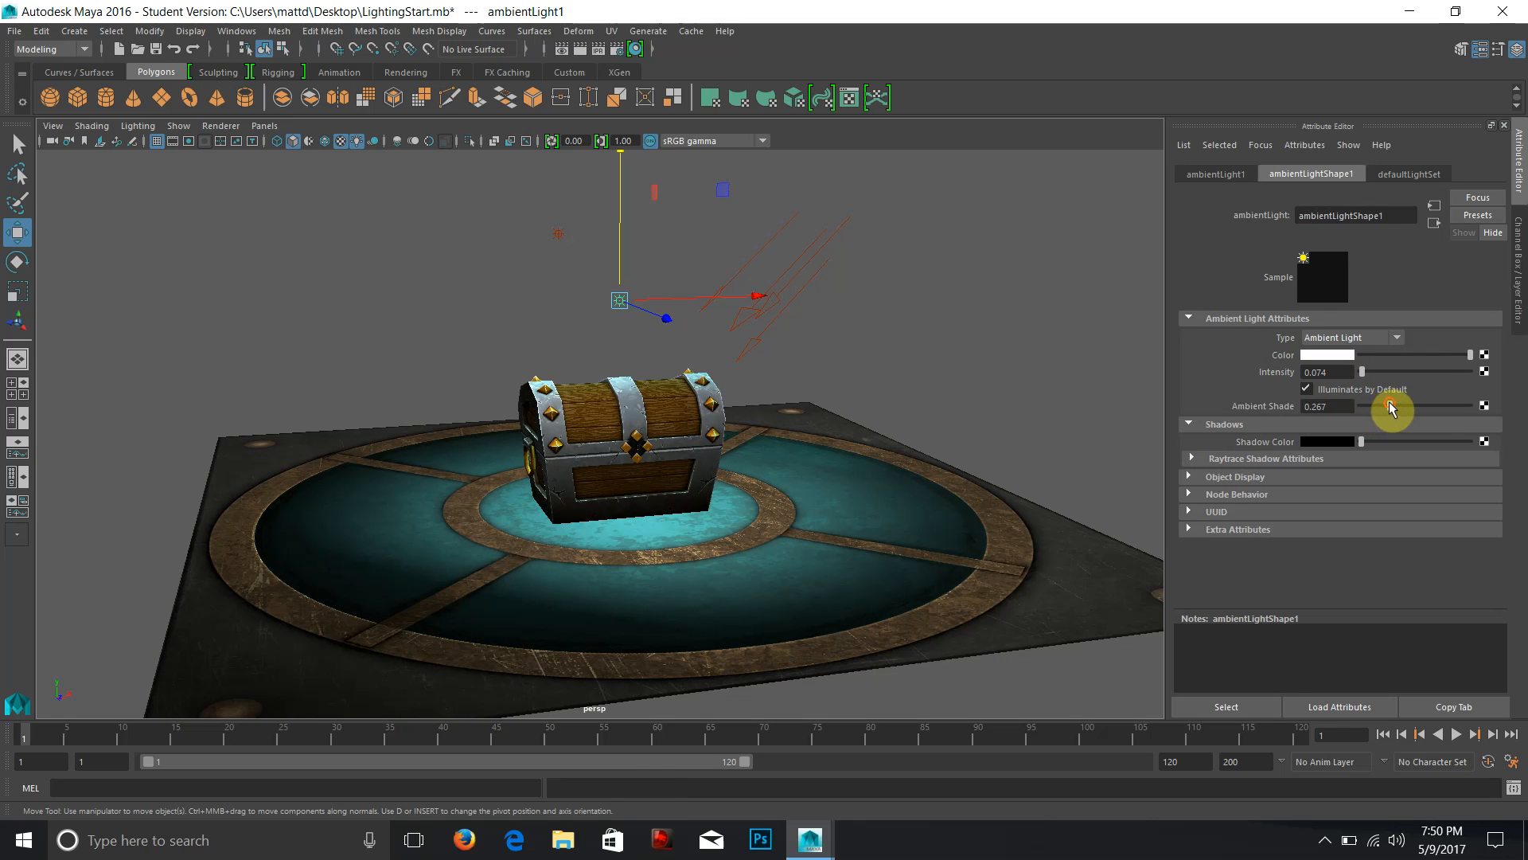
pyautogui.click(580, 49)
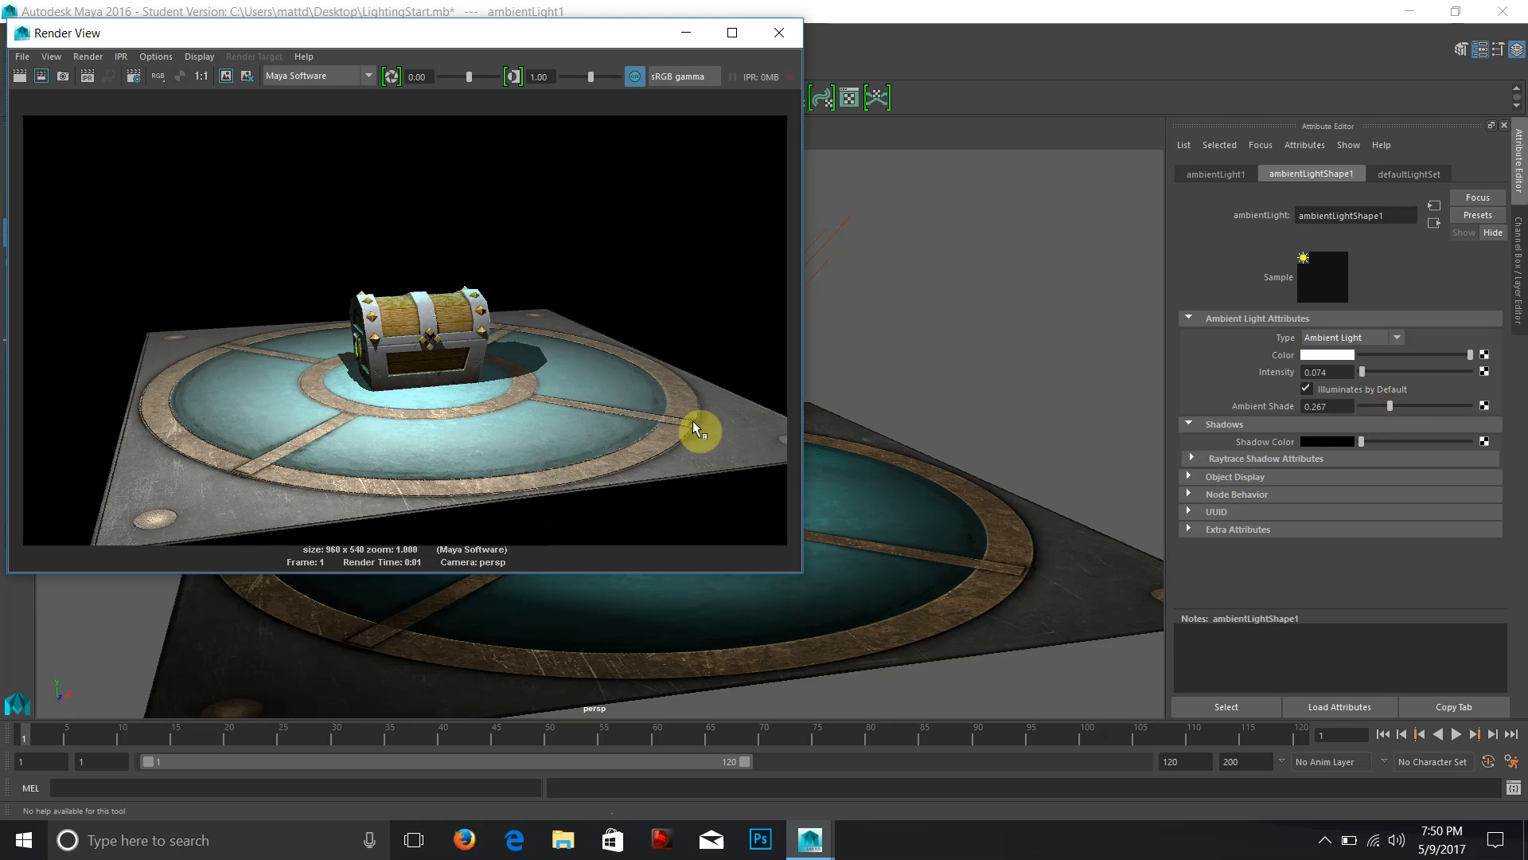
pyautogui.moveTo(1392, 410); pyautogui.dragTo(1367, 410)
pyautogui.click(20, 76)
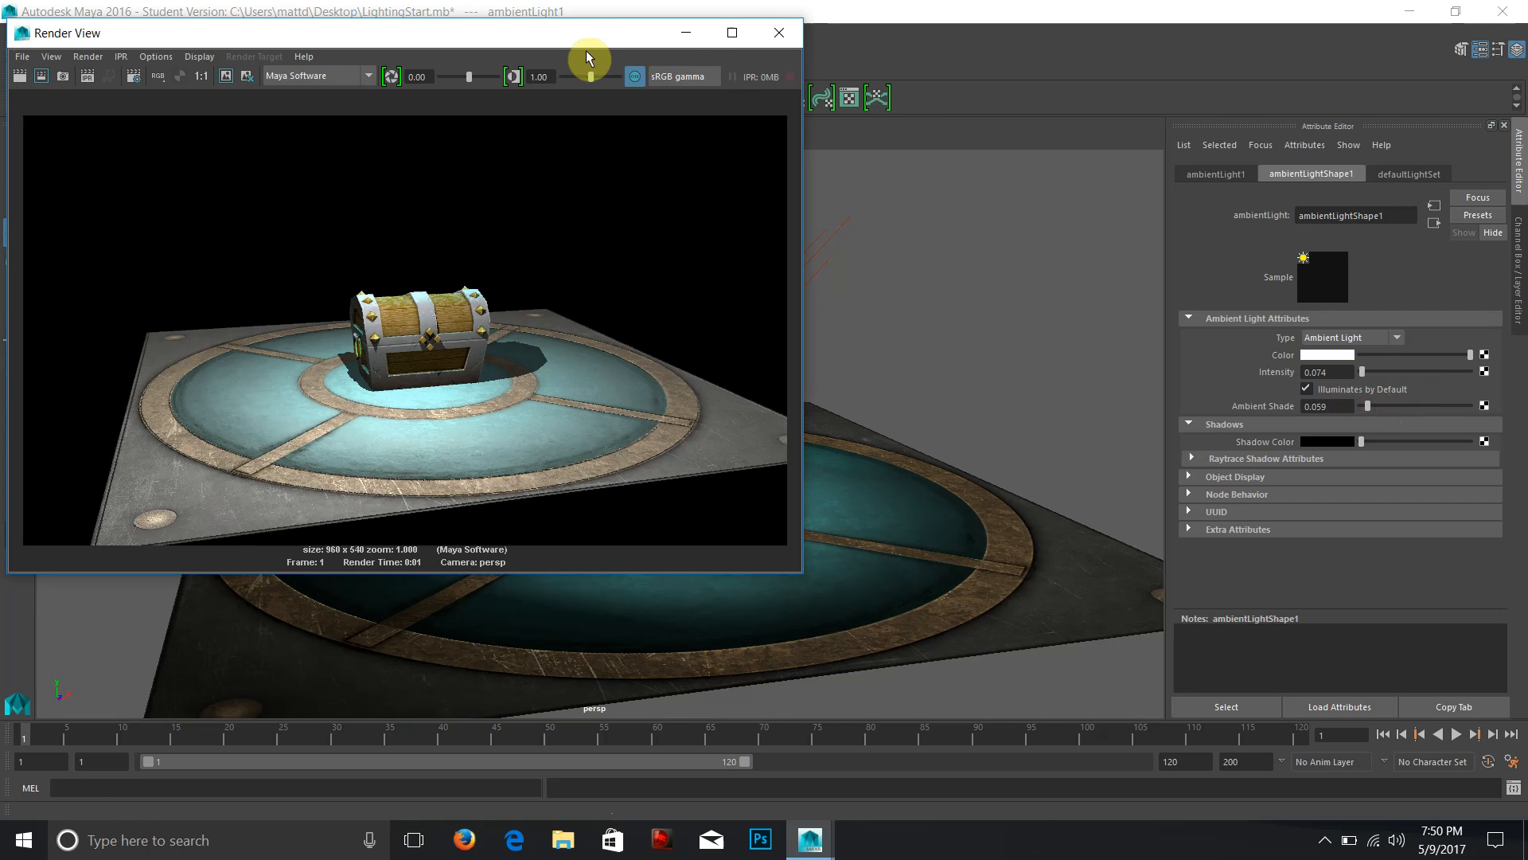
# Lower the point light's Intensity to about 18.75, re-render the scene to check it, and close the render.
pyautogui.moveTo(502, 38); pyautogui.dragTo(506, 38)
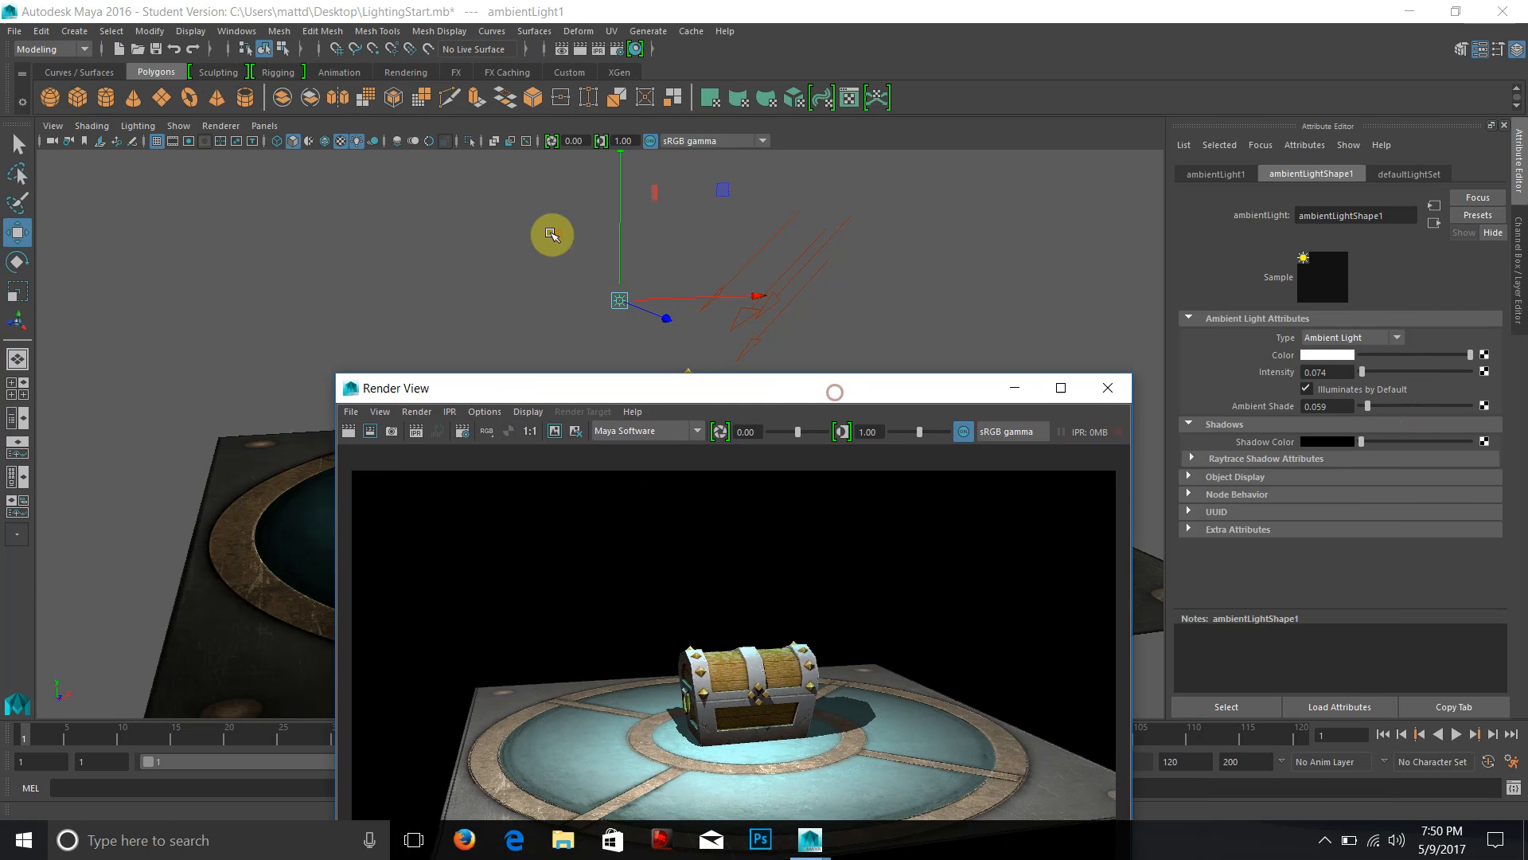
pyautogui.click(557, 233)
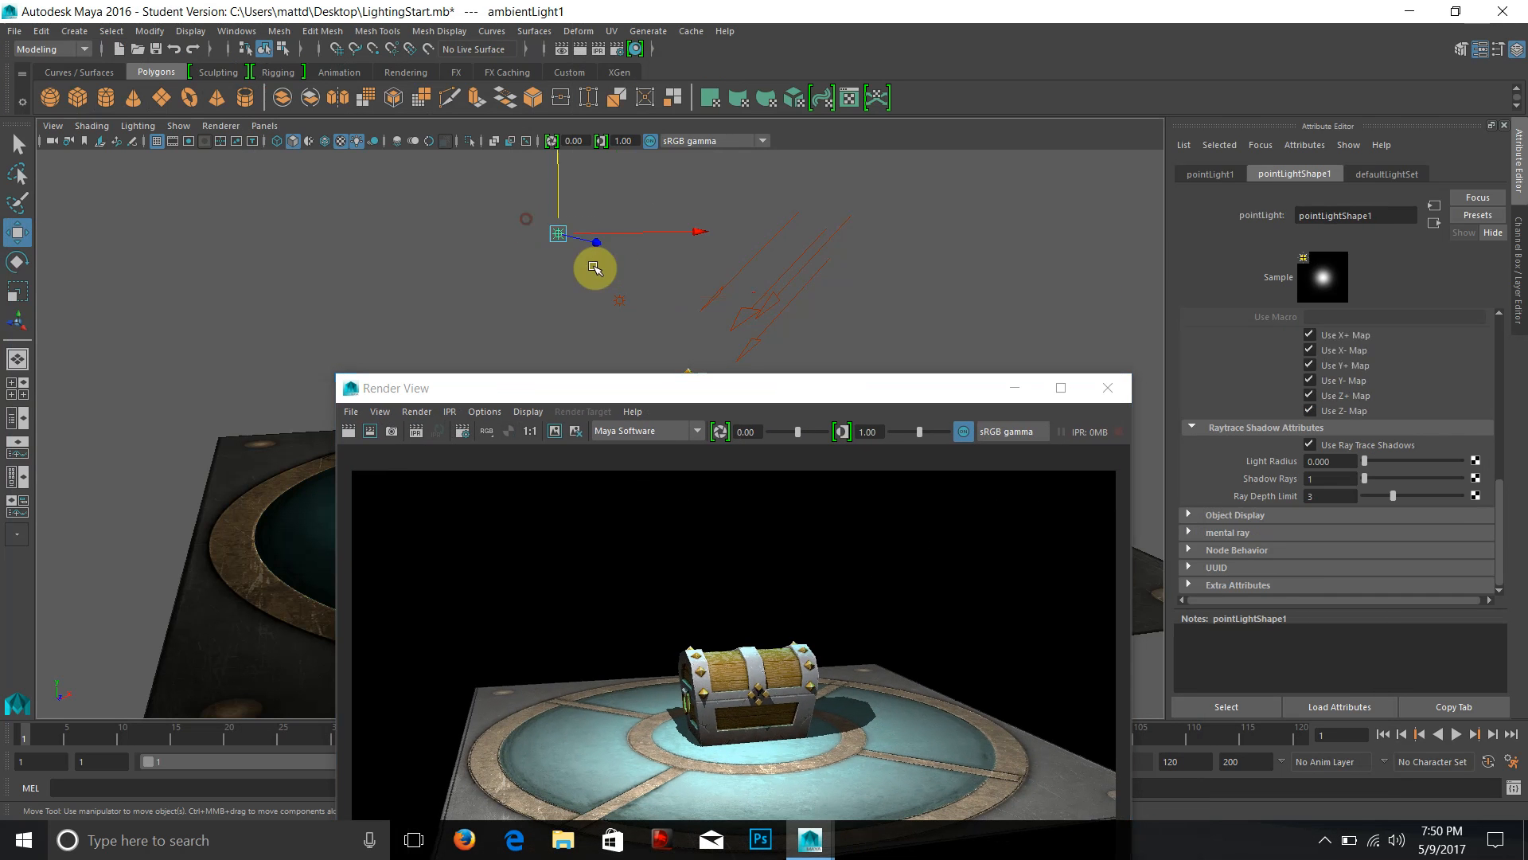
pyautogui.moveTo(641, 374); pyautogui.dragTo(404, 135)
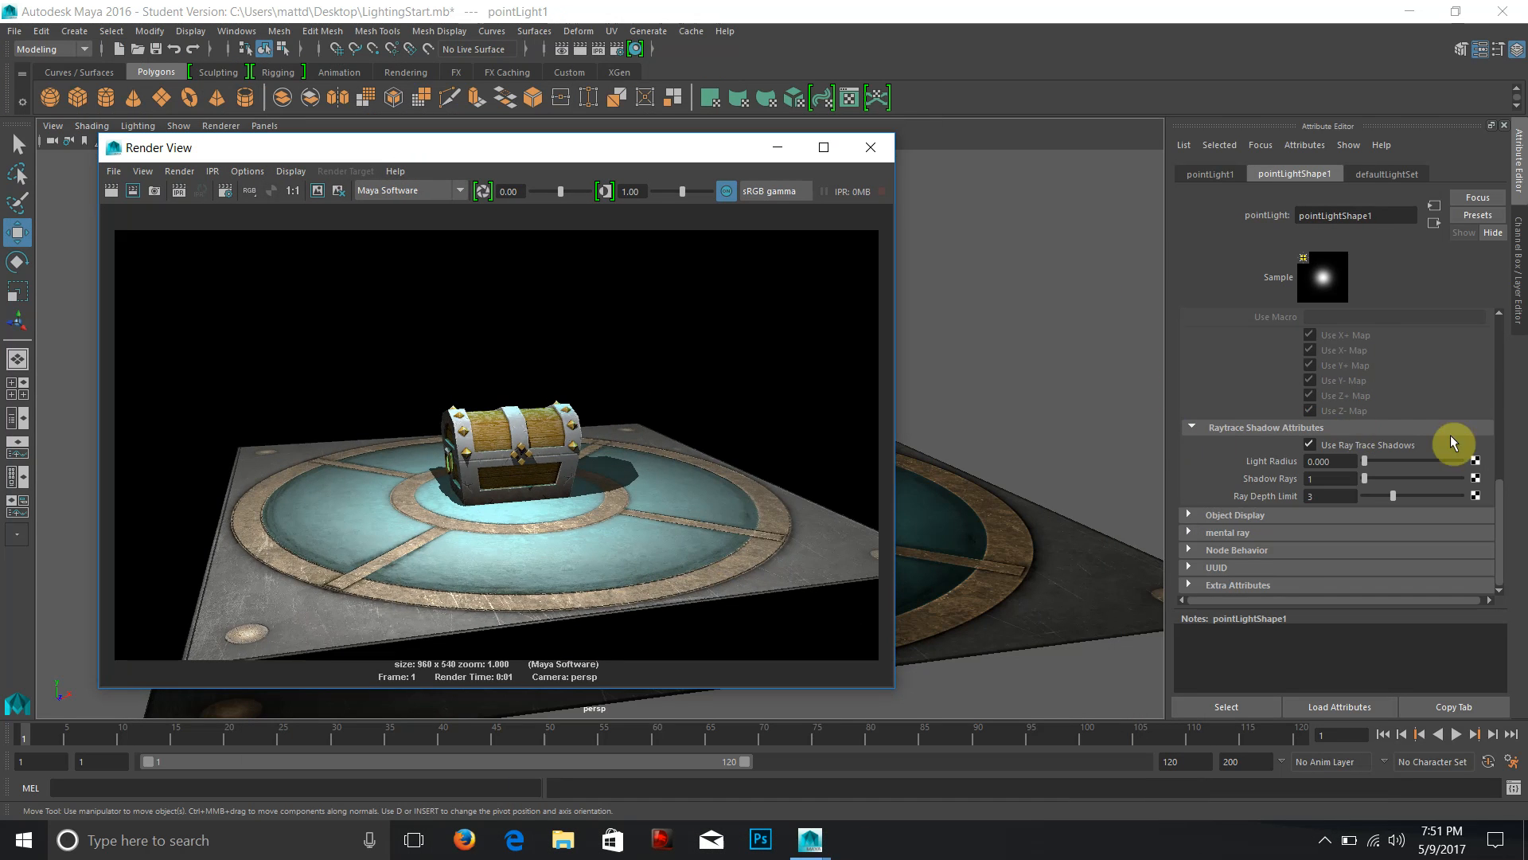
pyautogui.scroll(3, 1450, 452)
pyautogui.scroll(3, 1453, 458)
pyautogui.moveTo(1406, 371); pyautogui.dragTo(1368, 373)
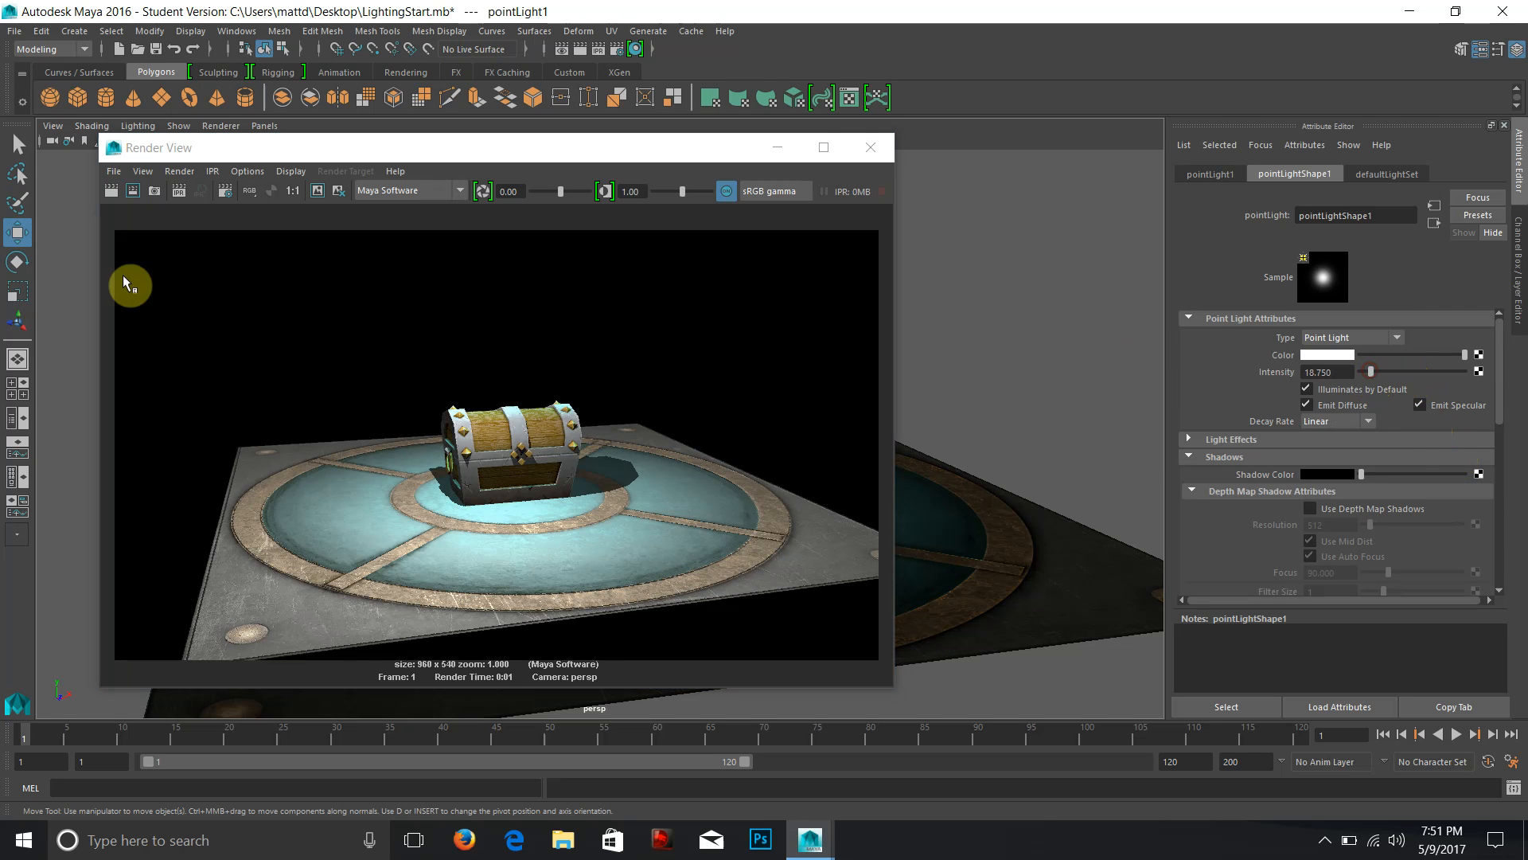
pyautogui.click(111, 190)
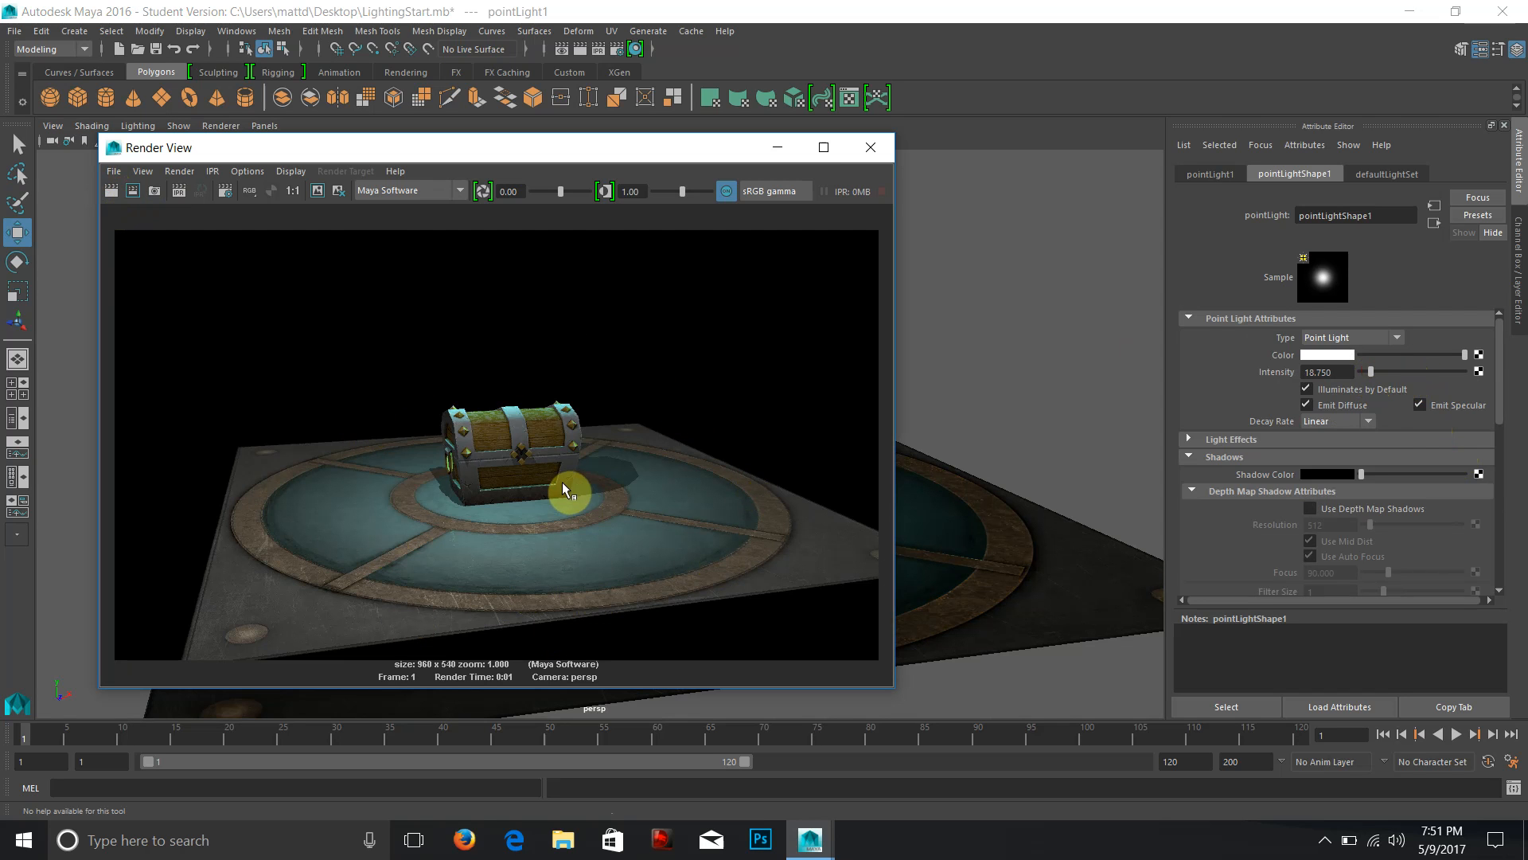
pyautogui.click(872, 146)
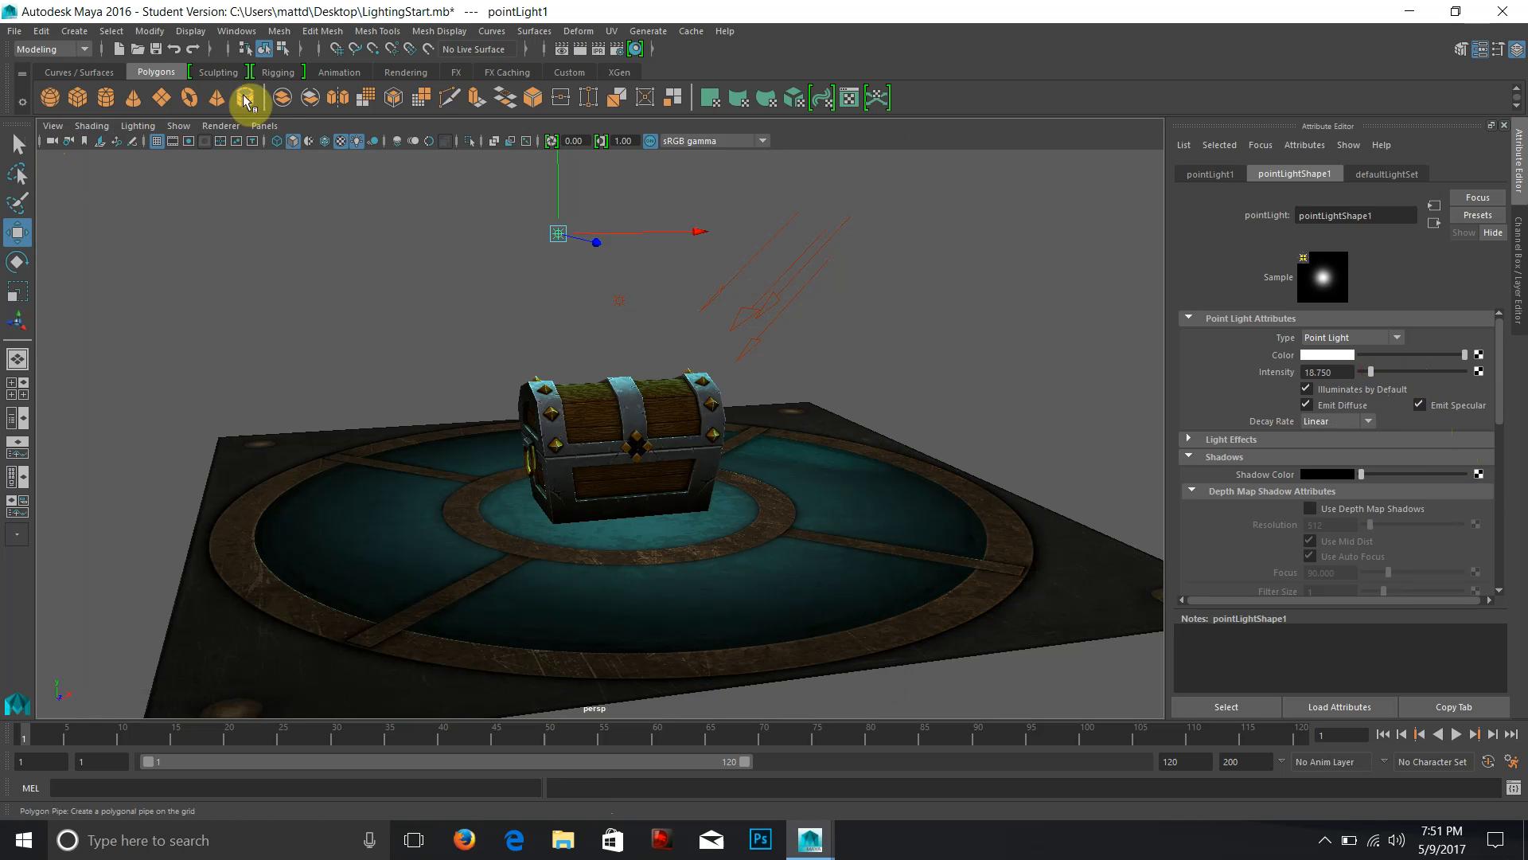
# Render the scene through camera1 and mark a render region over the handle end of the chest and its shadow.
pyautogui.click(264, 125)
pyautogui.moveTo(294, 146)
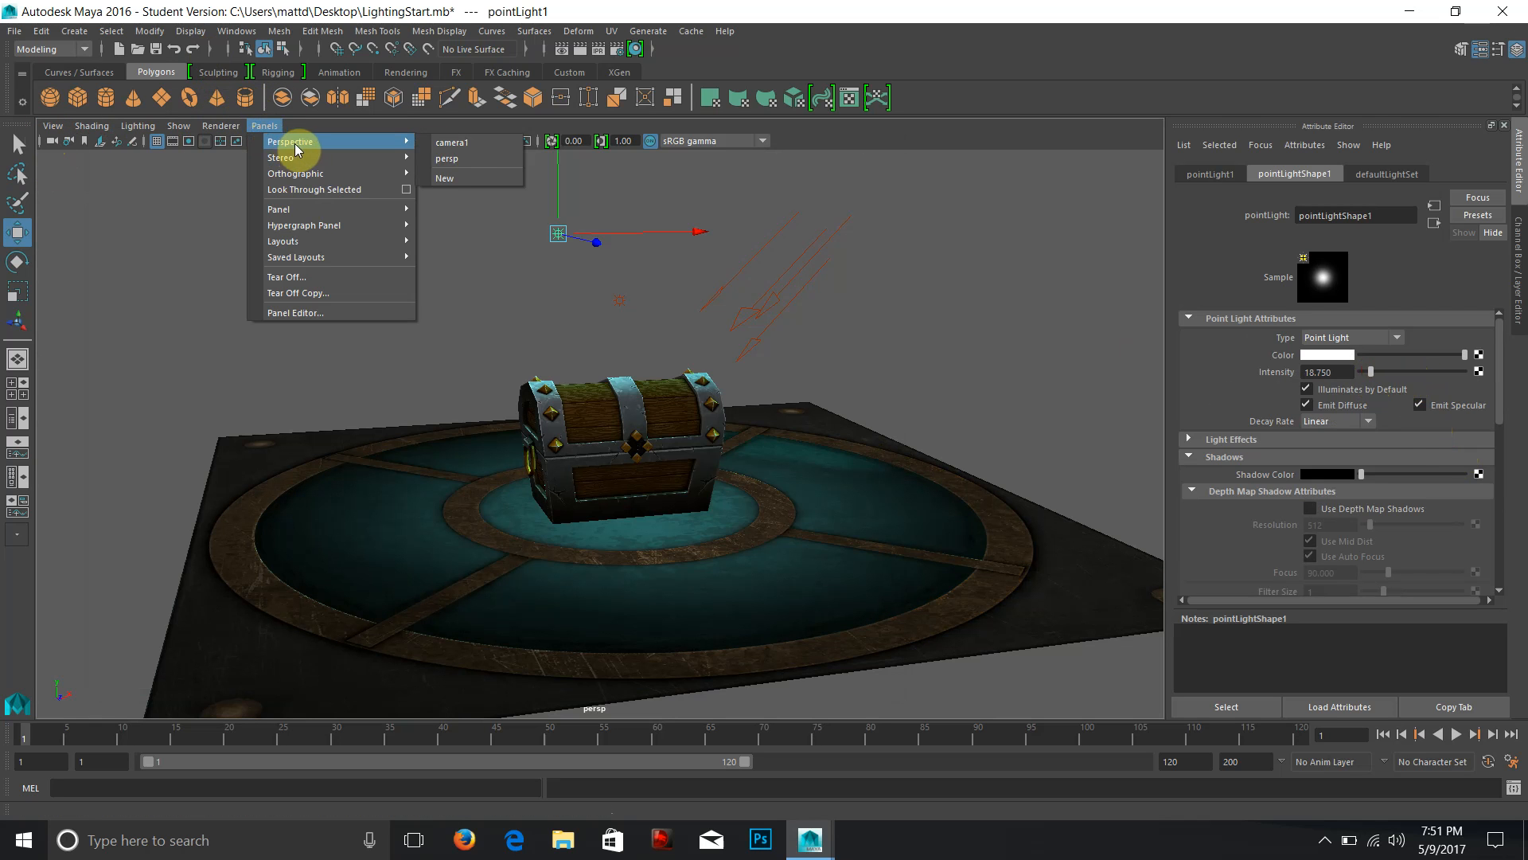
pyautogui.click(477, 147)
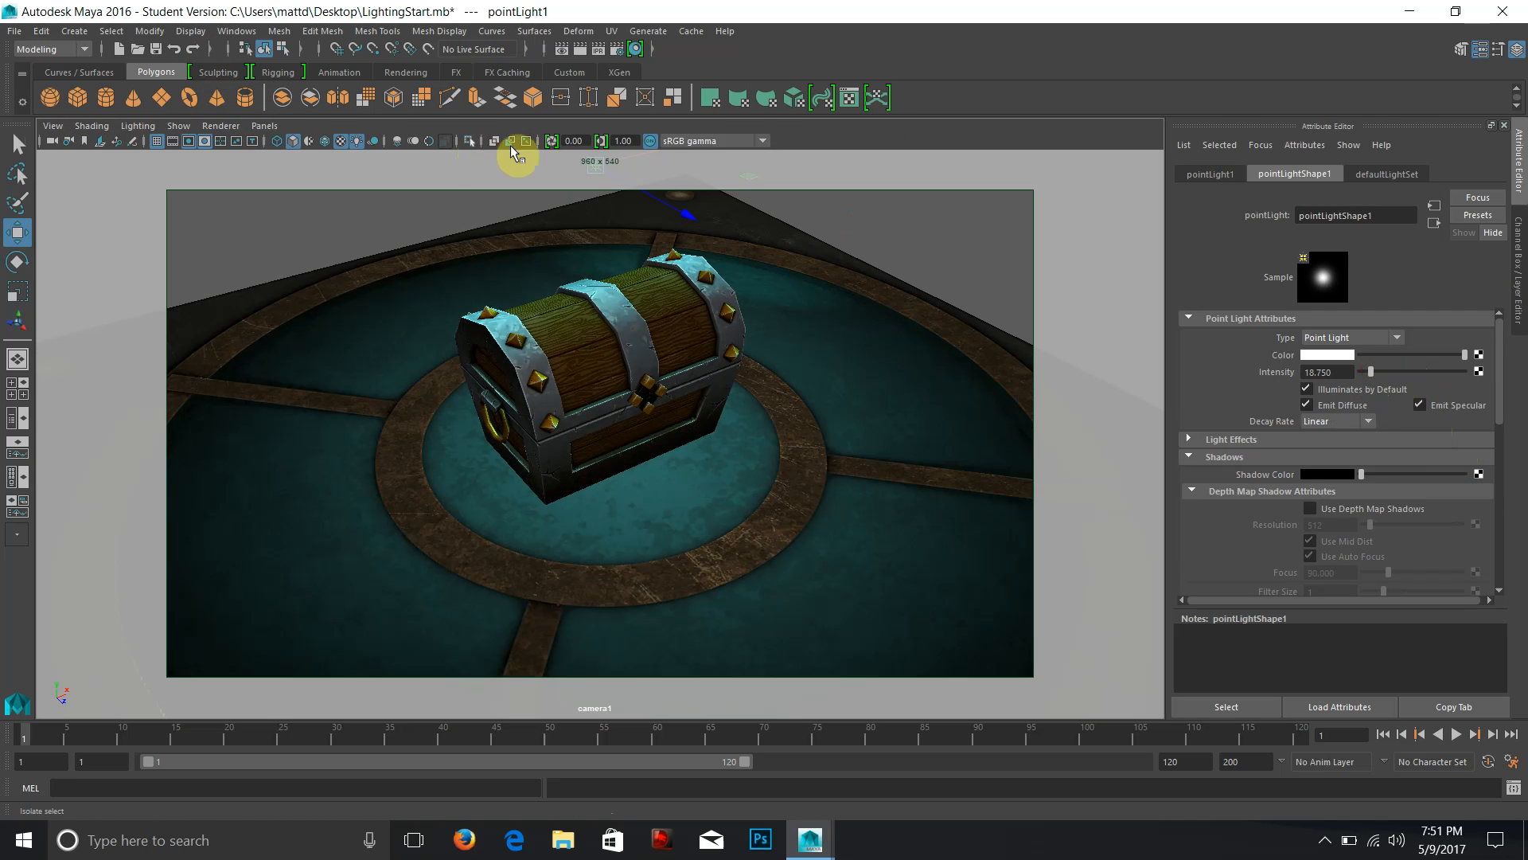
pyautogui.click(580, 49)
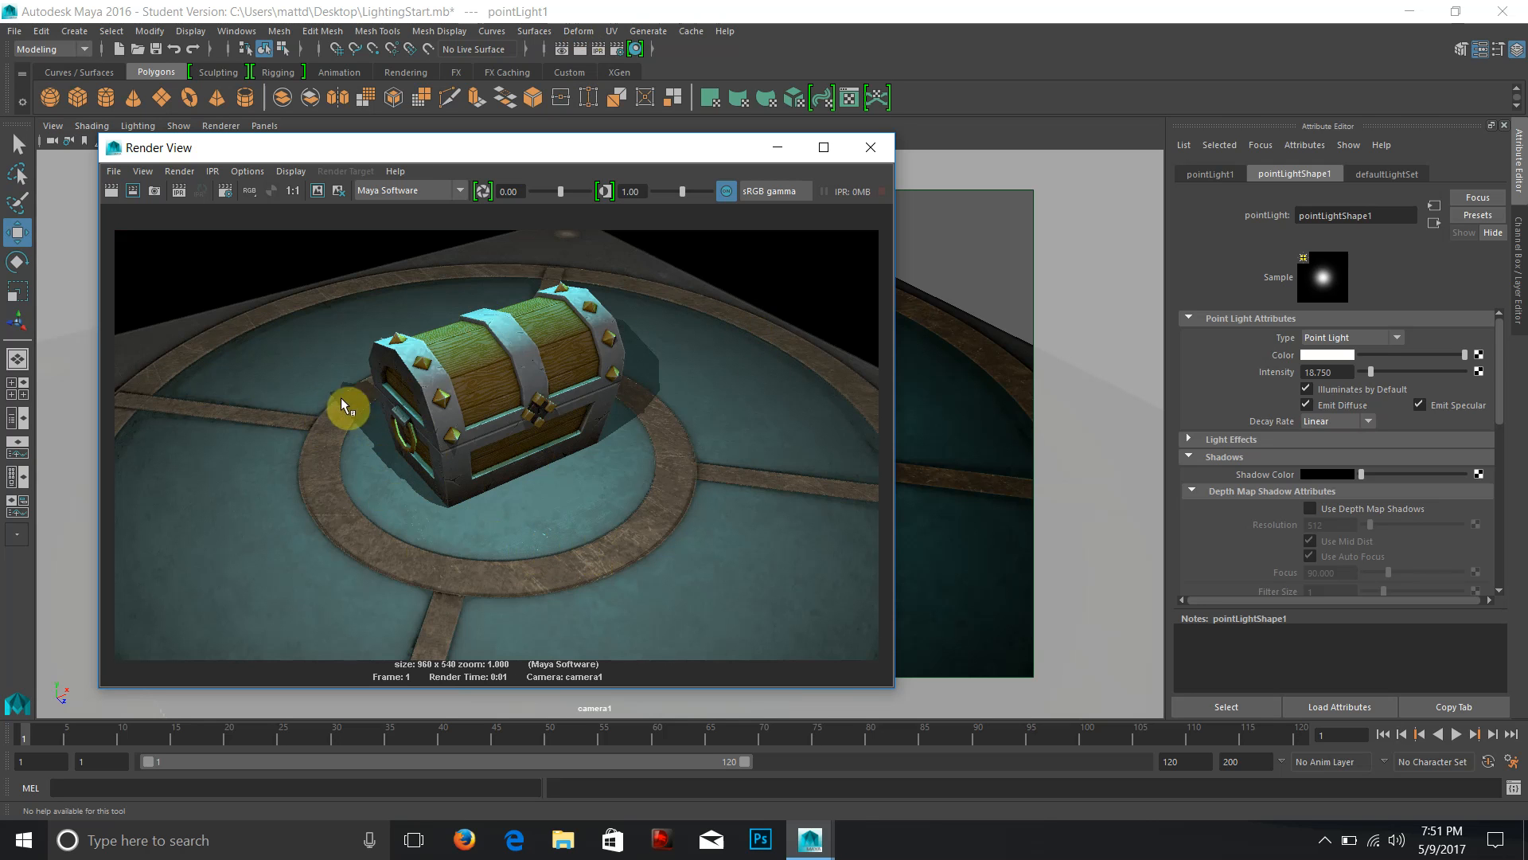
pyautogui.moveTo(499, 541); pyautogui.dragTo(533, 575)
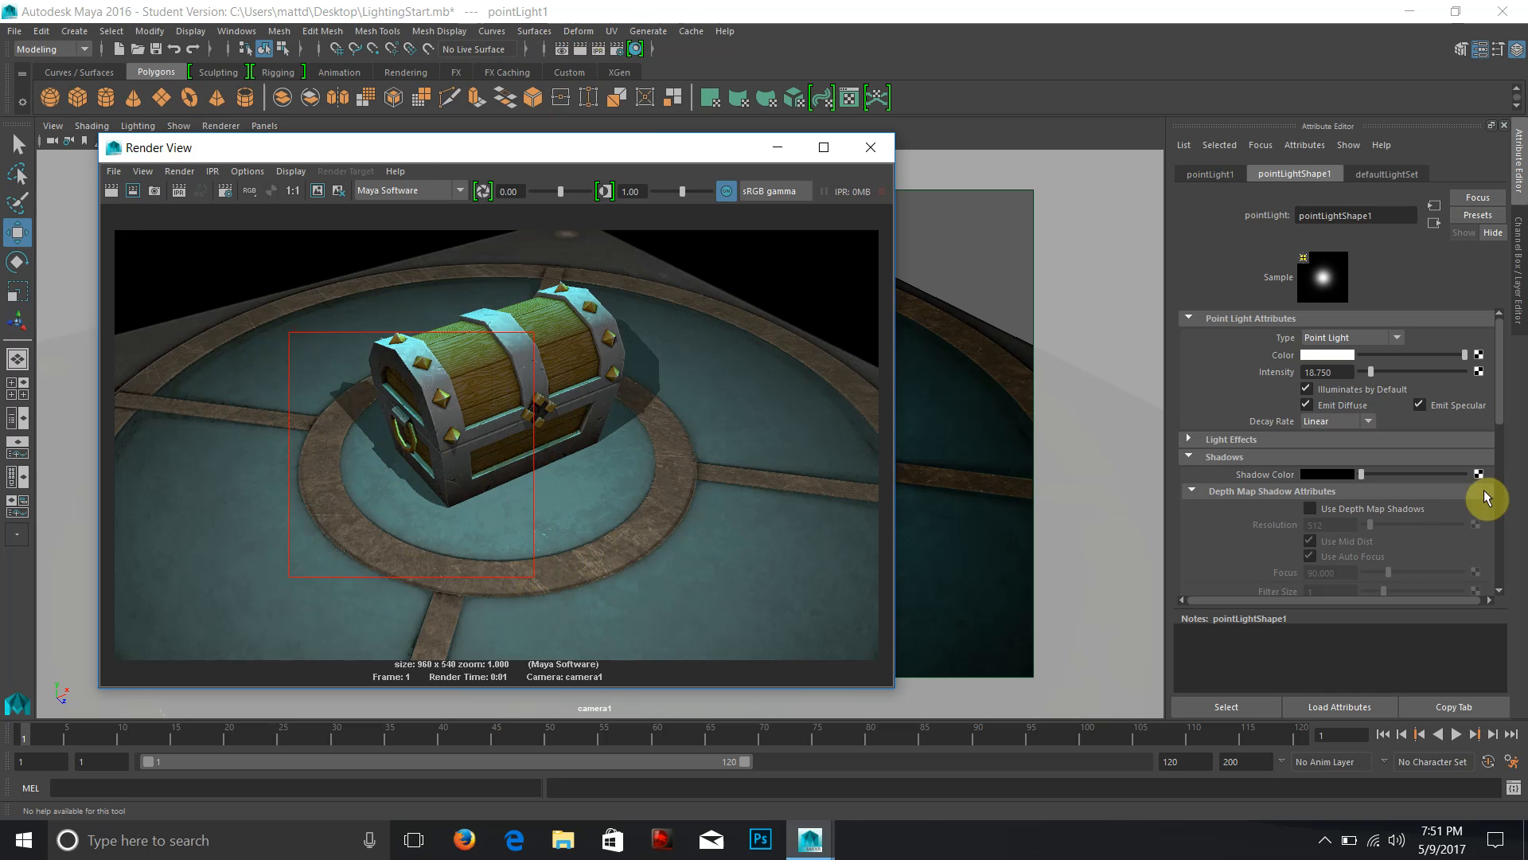
# Bring up pointLight1's attributes again beside the render and set its Intensity to about 17.578.
pyautogui.click(616, 151)
pyautogui.moveTo(631, 160); pyautogui.dragTo(845, 459)
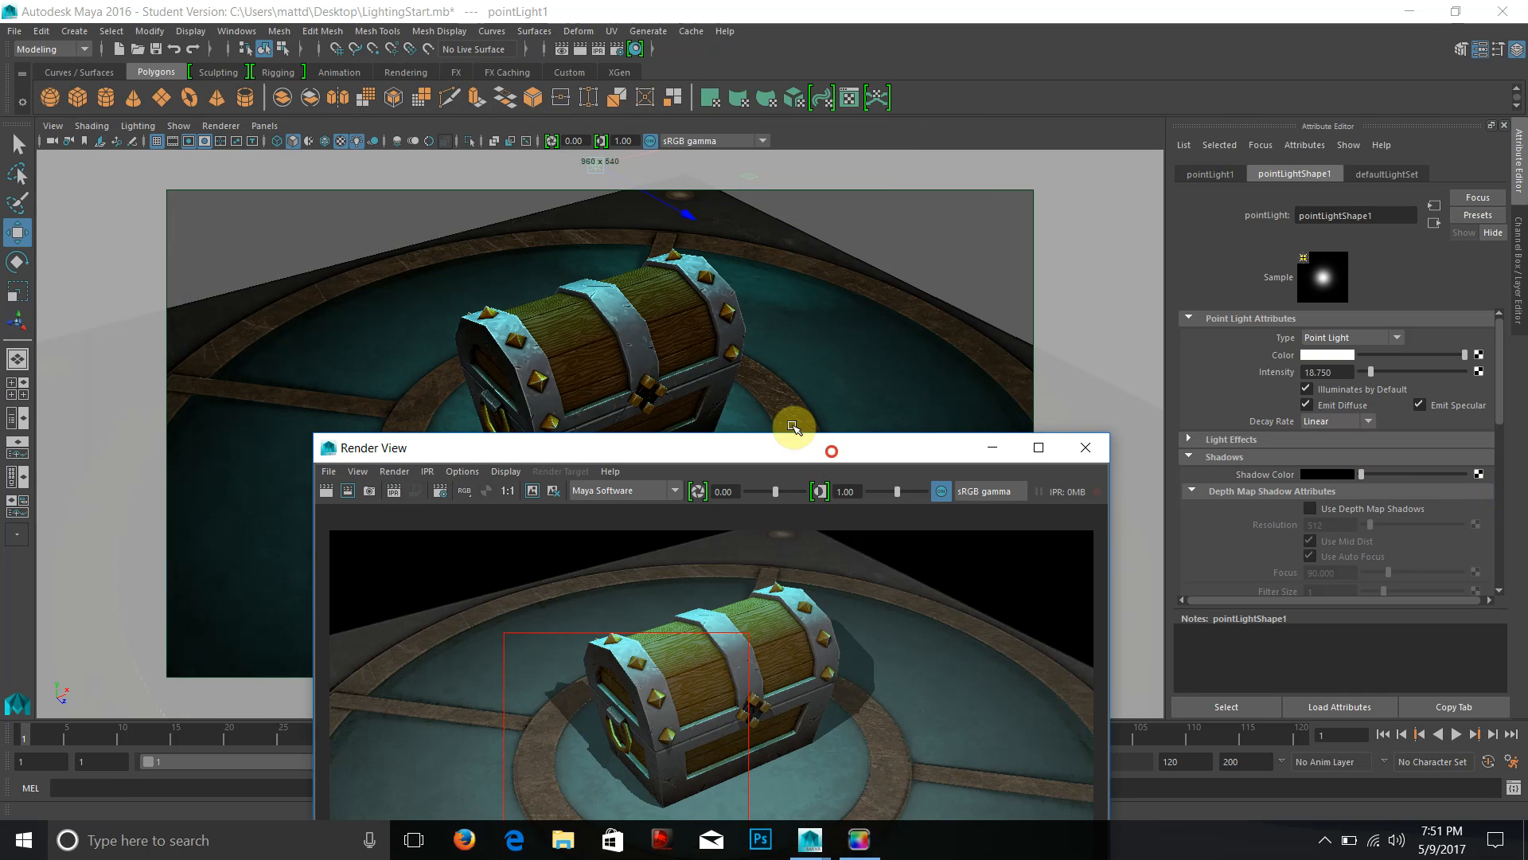
pyautogui.click(461, 222)
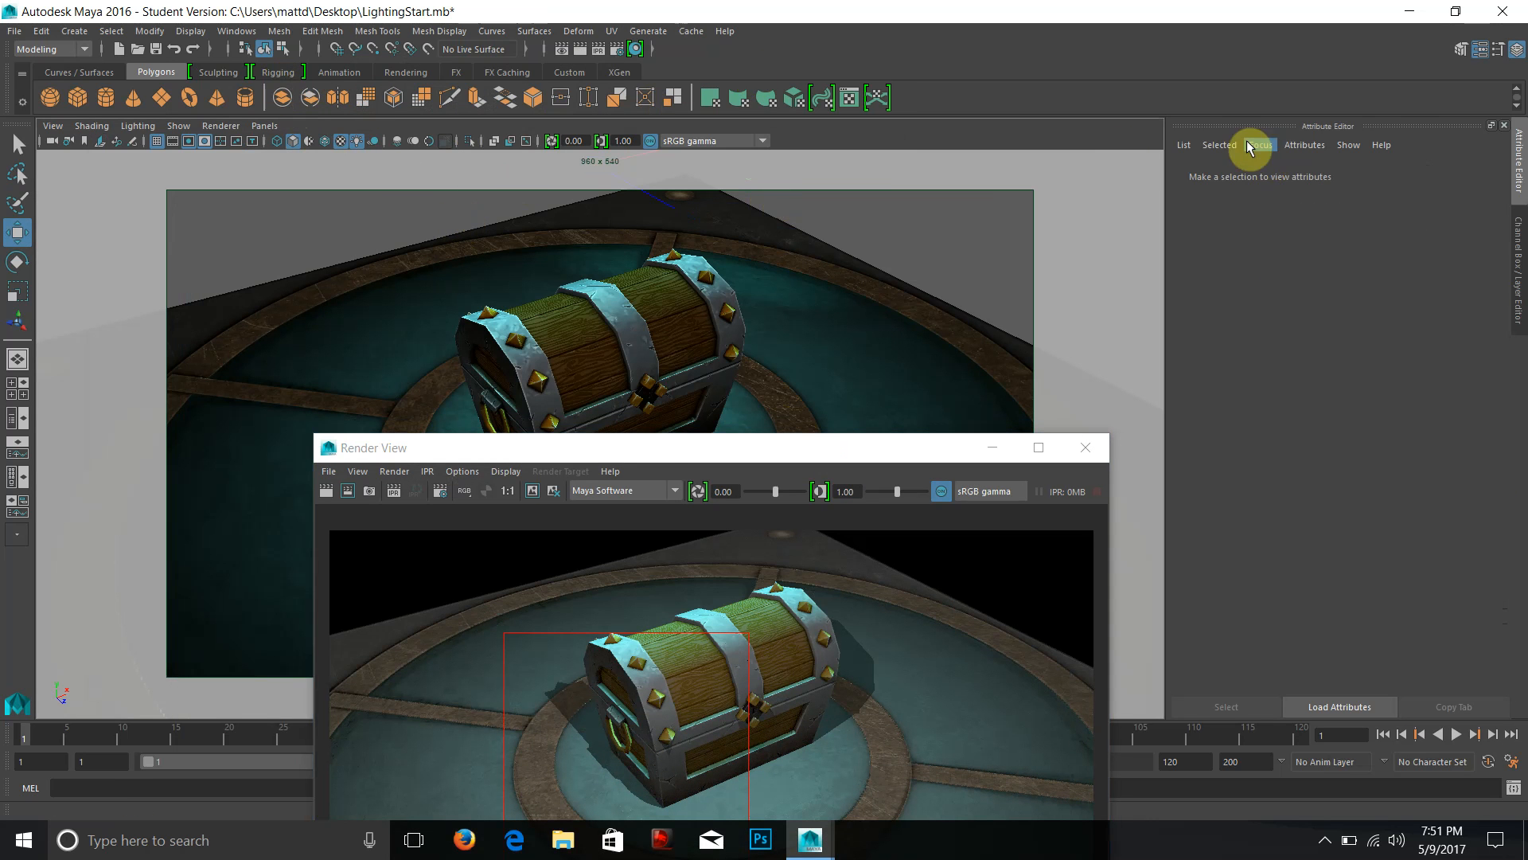
pyautogui.click(663, 455)
pyautogui.moveTo(663, 455); pyautogui.dragTo(488, 184)
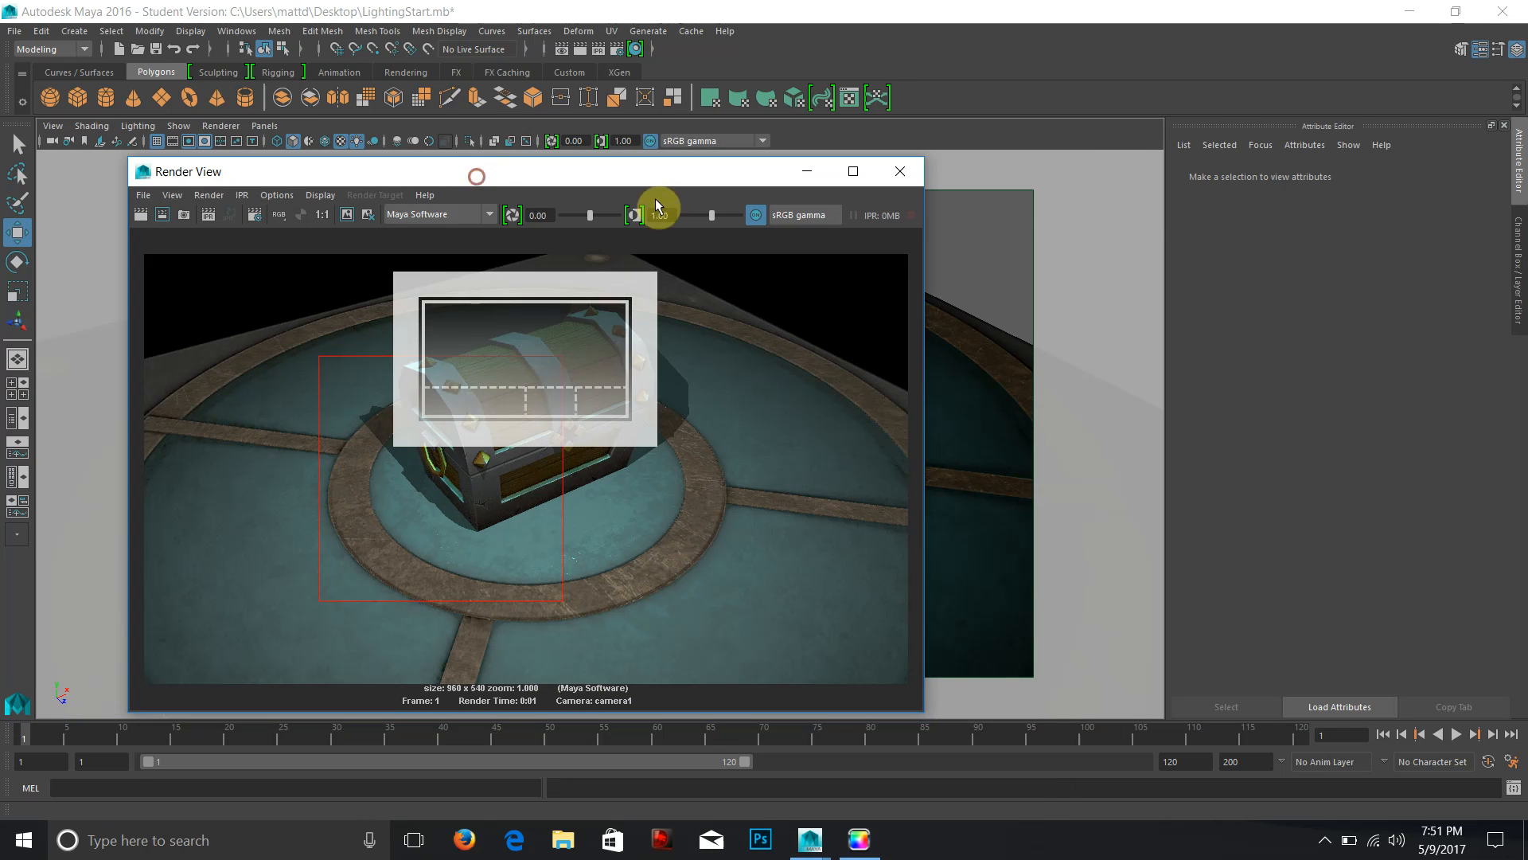
pyautogui.click(1255, 146)
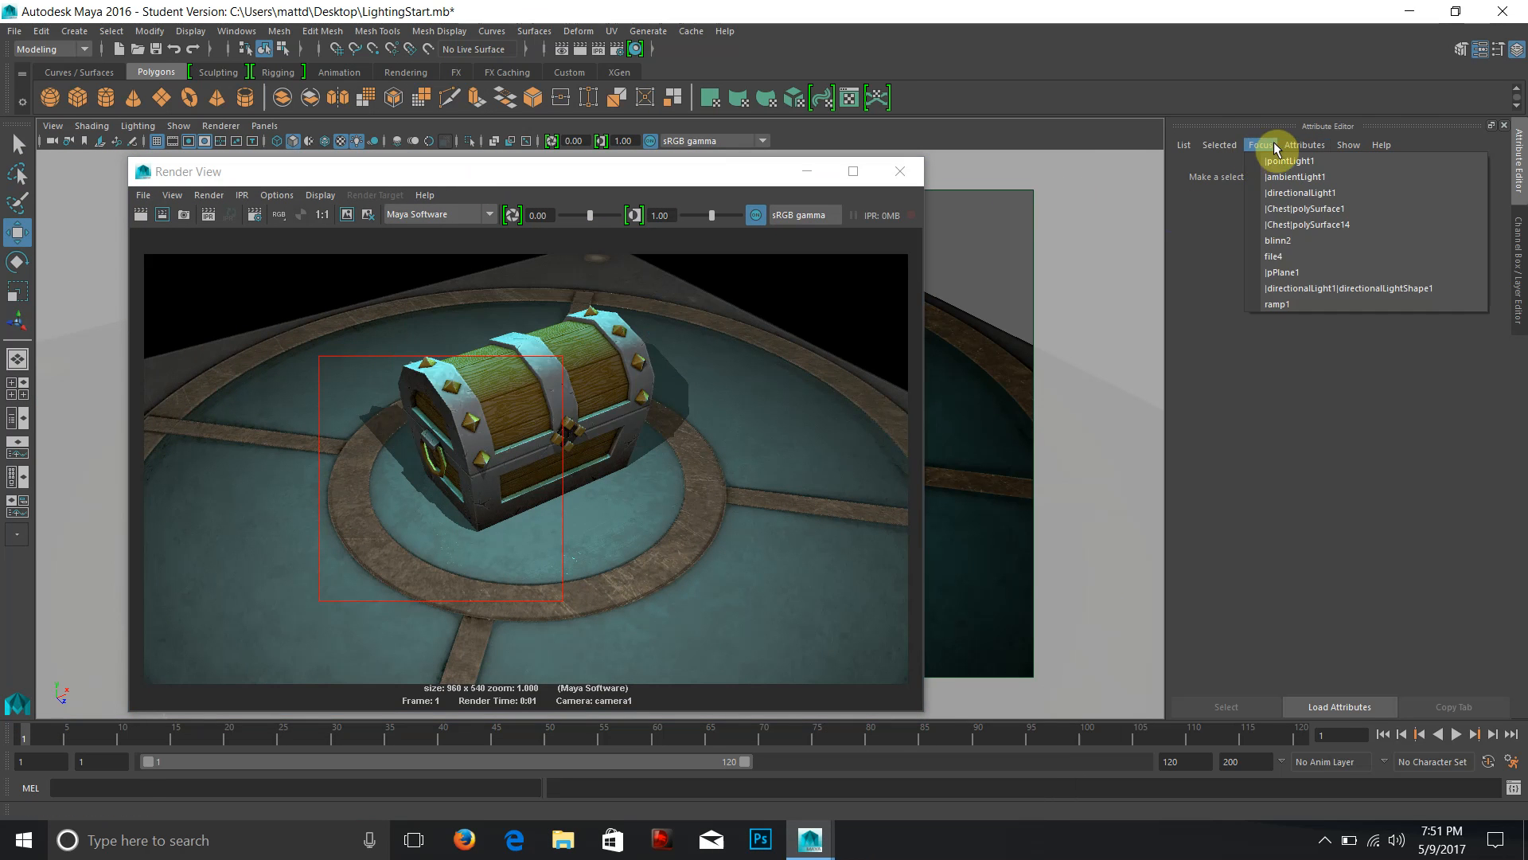
pyautogui.moveTo(1291, 151)
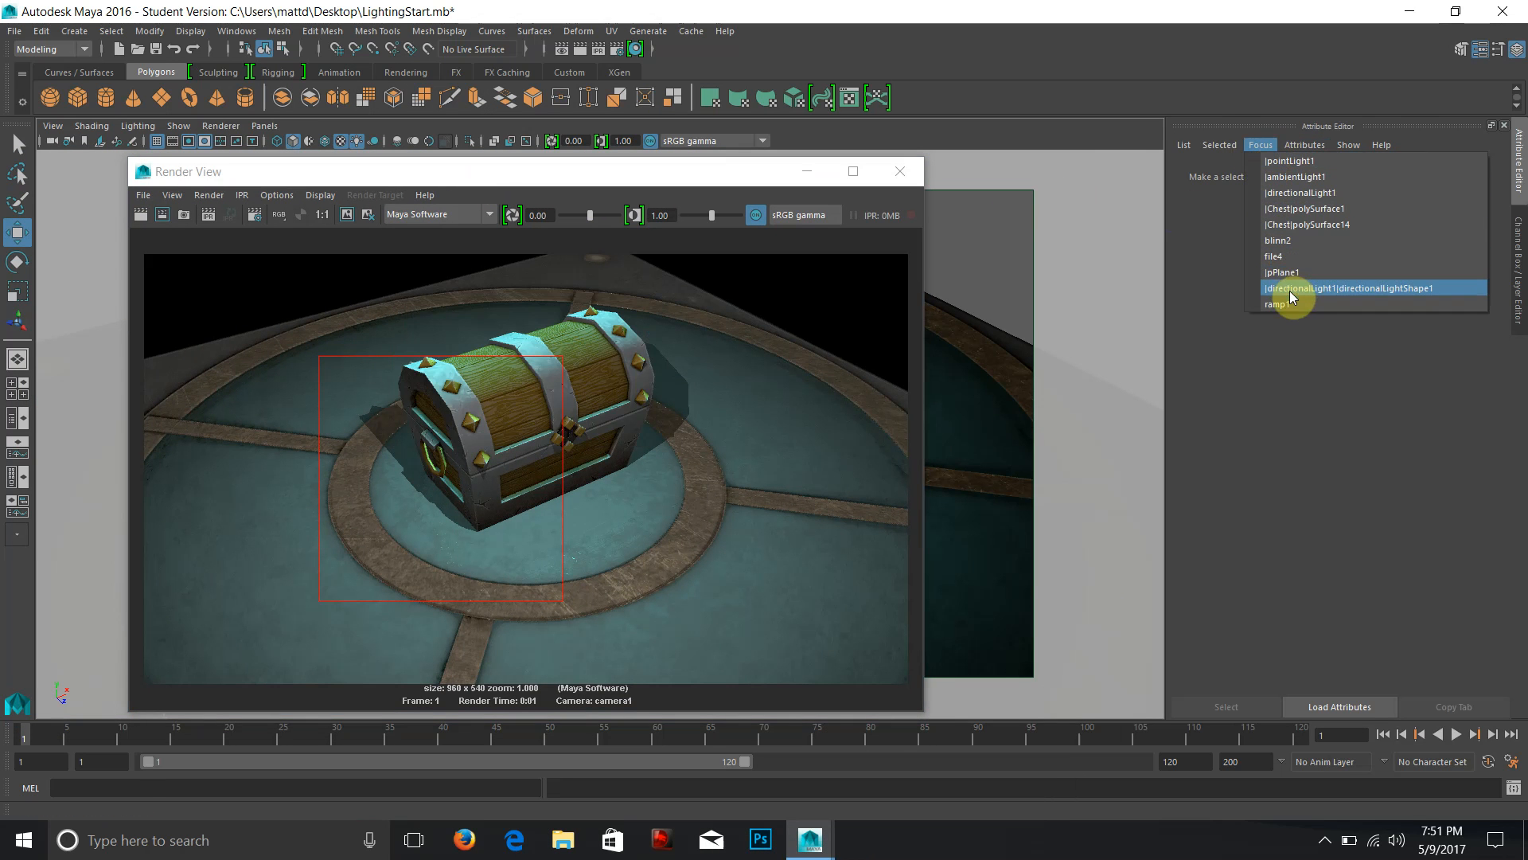
pyautogui.click(1267, 161)
pyautogui.click(1318, 180)
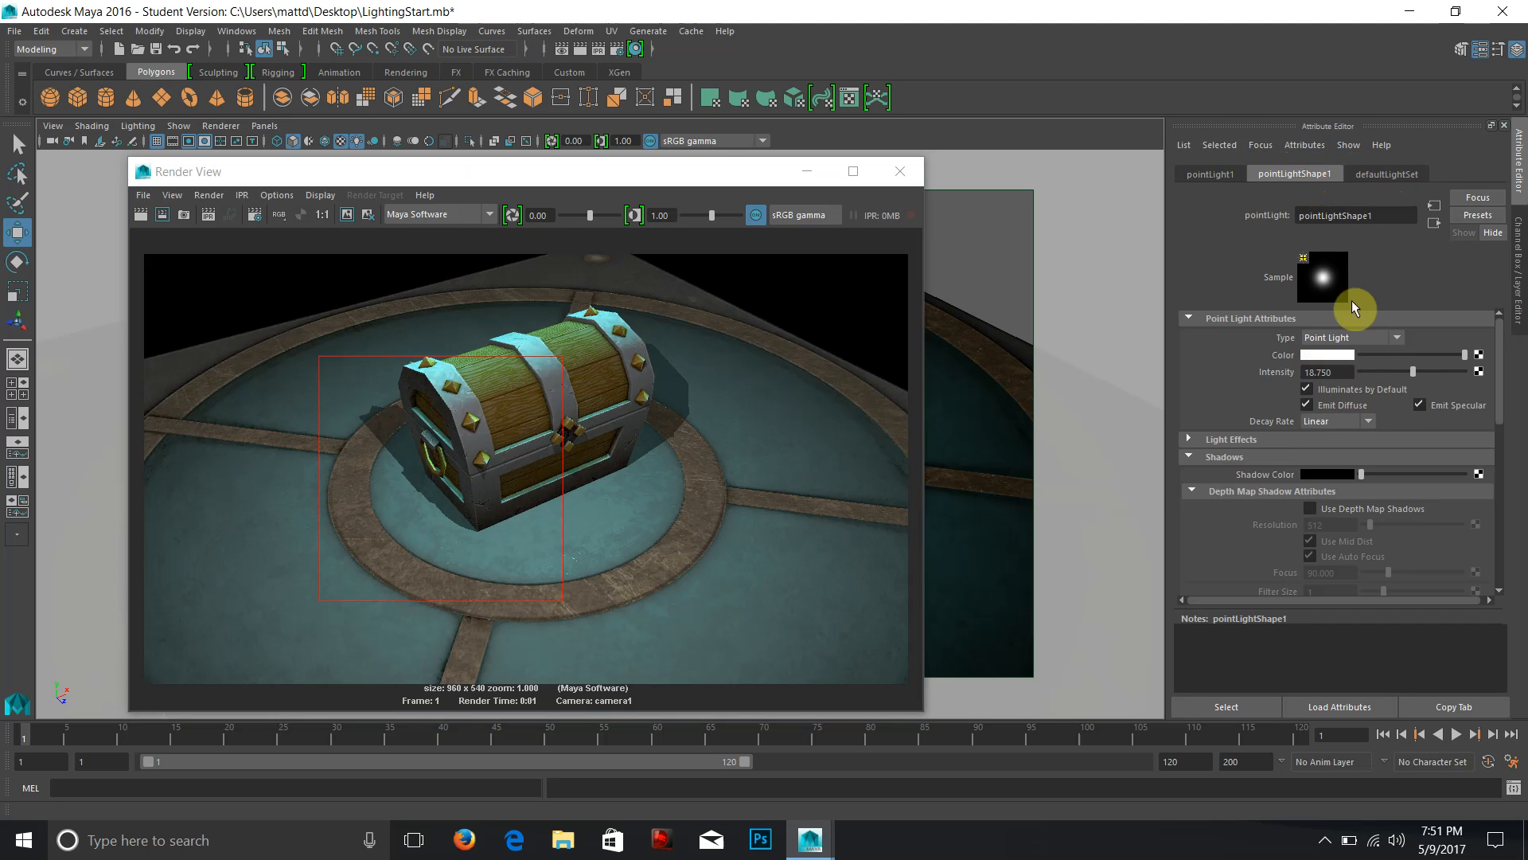
pyautogui.moveTo(1416, 371); pyautogui.dragTo(1503, 564)
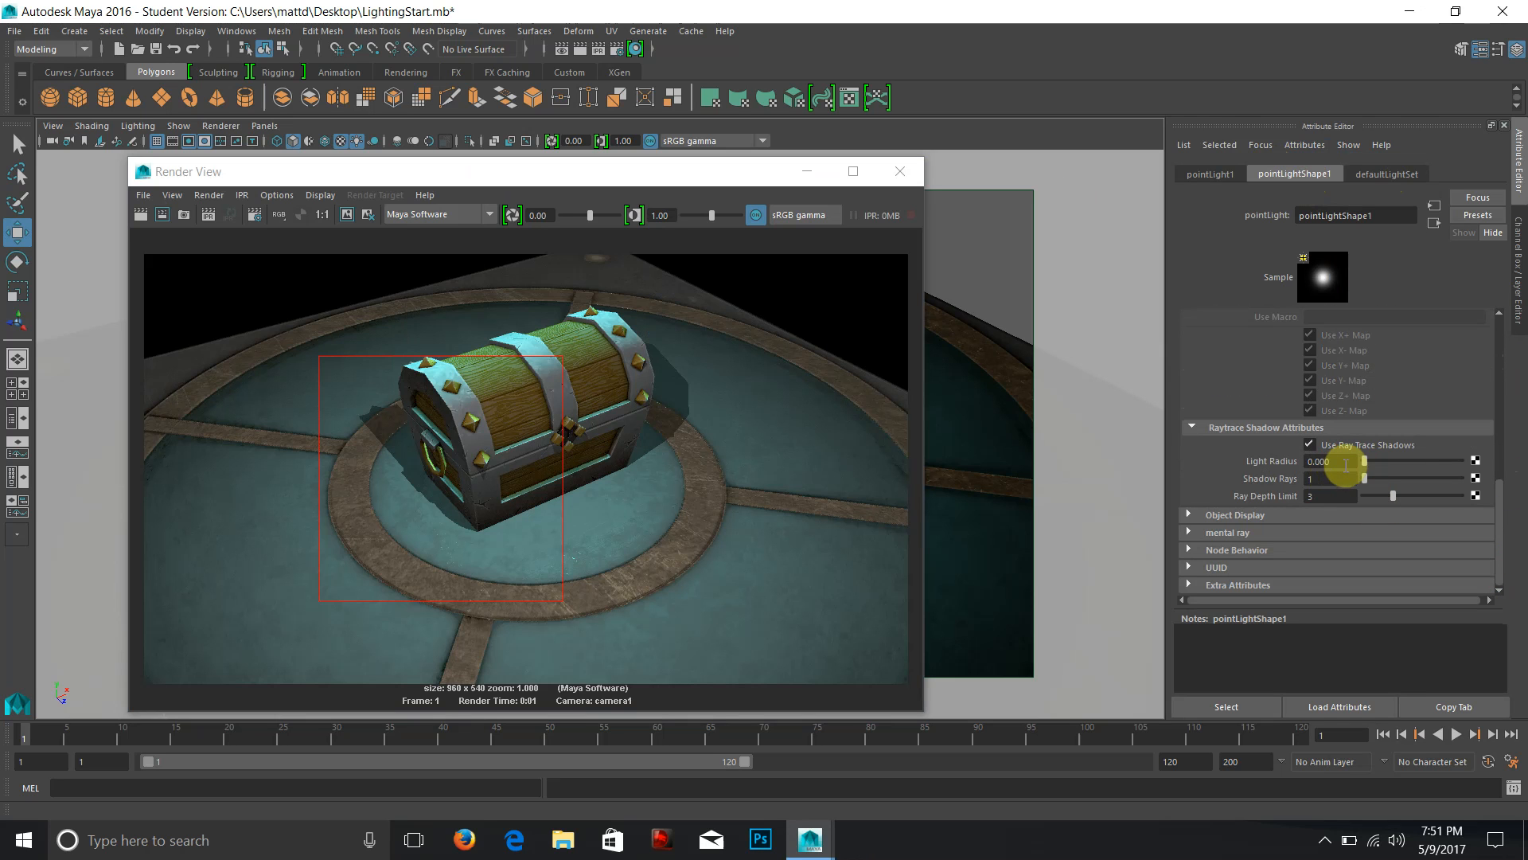
# Set the point light's raytrace Light Radius to 5 and Shadow Rays to 5, re-rendering the region after each change.
pyautogui.click(1345, 463)
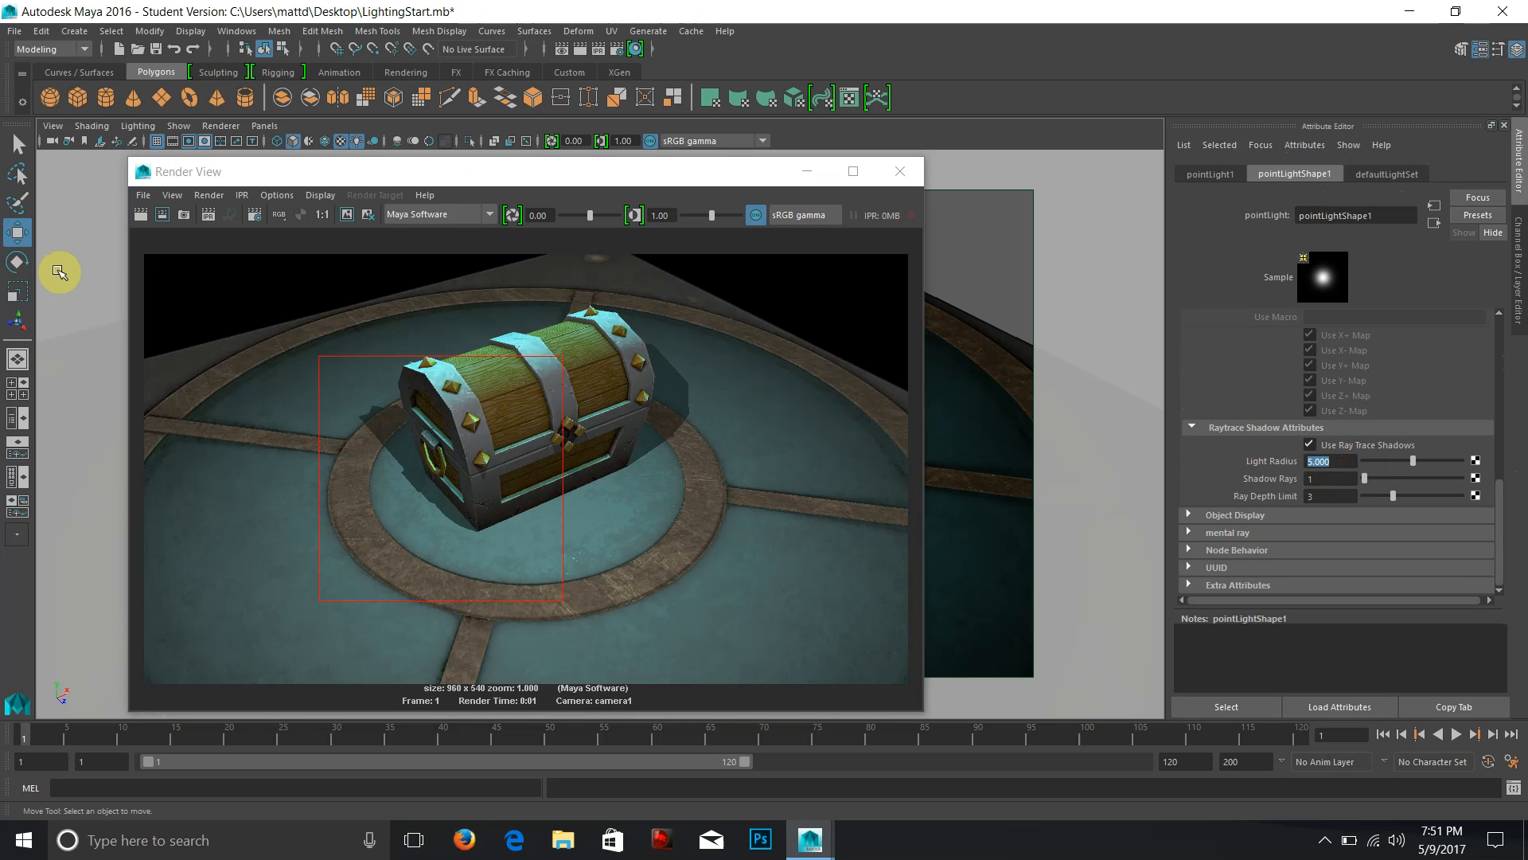
pyautogui.click(163, 215)
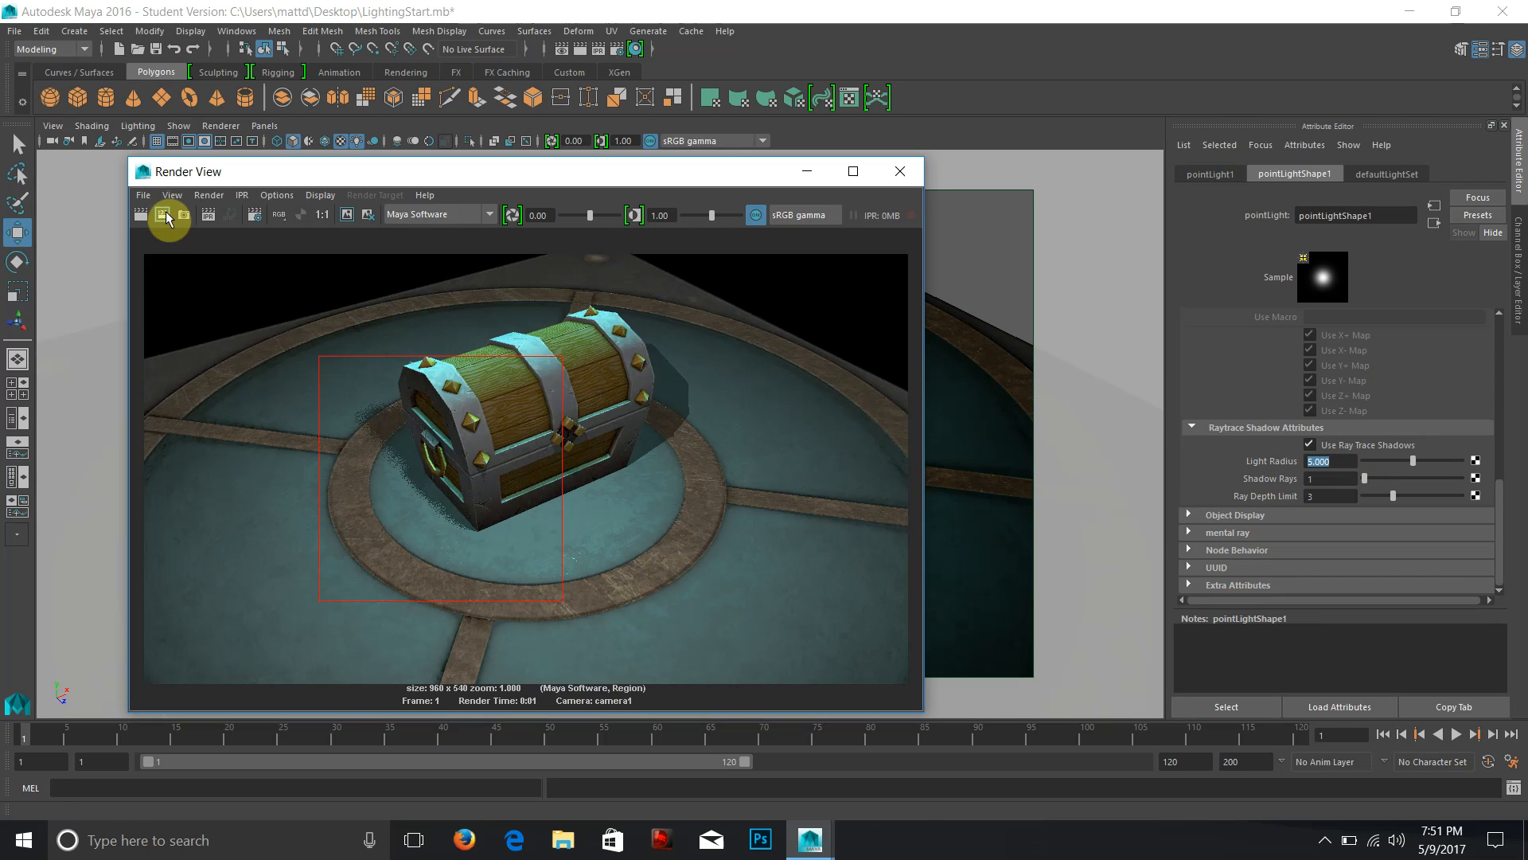
pyautogui.click(1328, 479)
pyautogui.write('5')
pyautogui.press('Return')
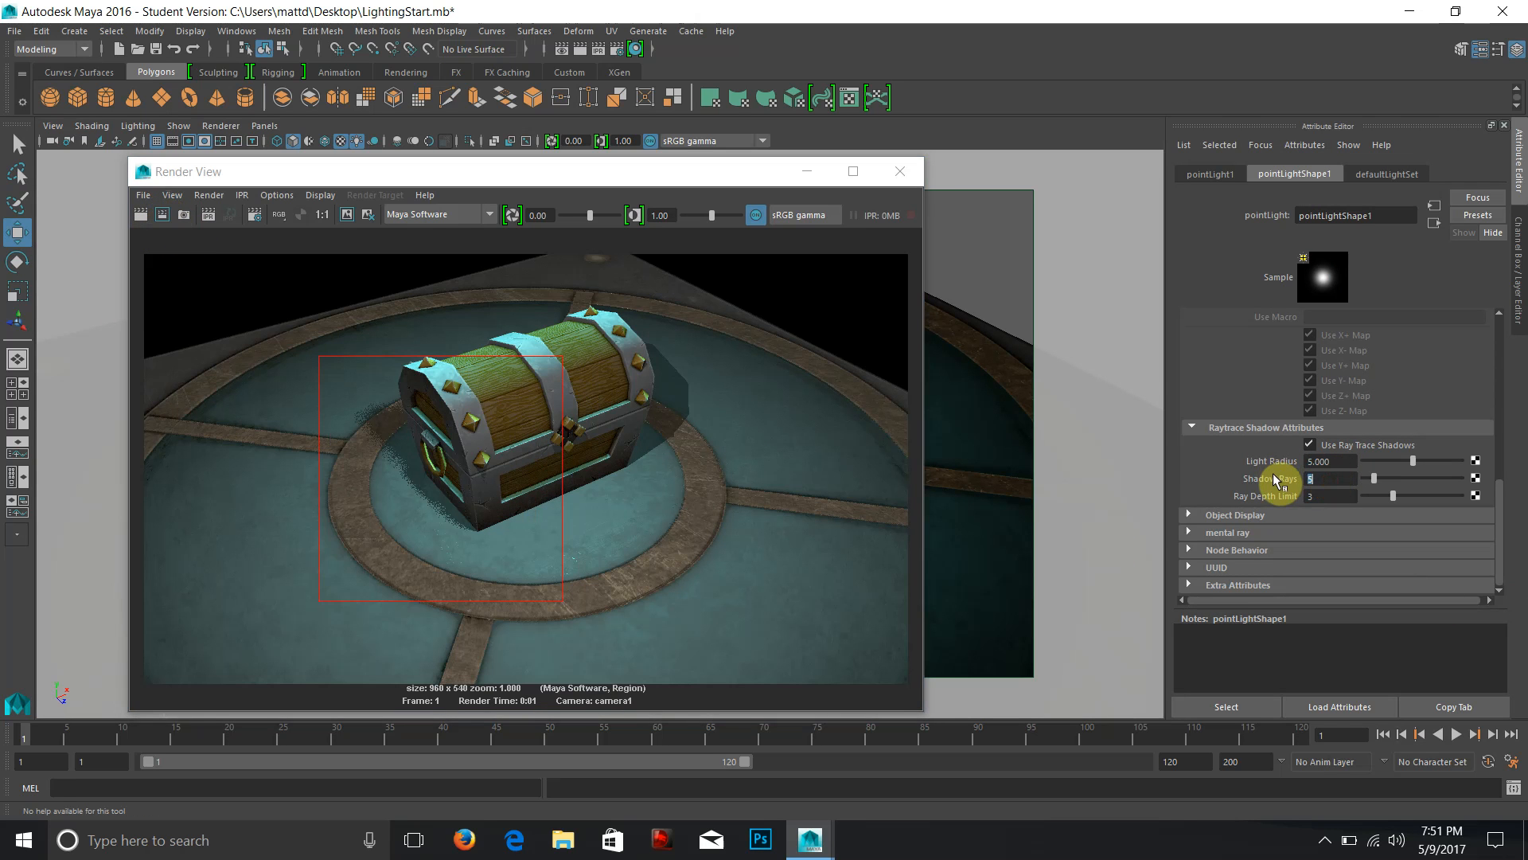
pyautogui.click(158, 214)
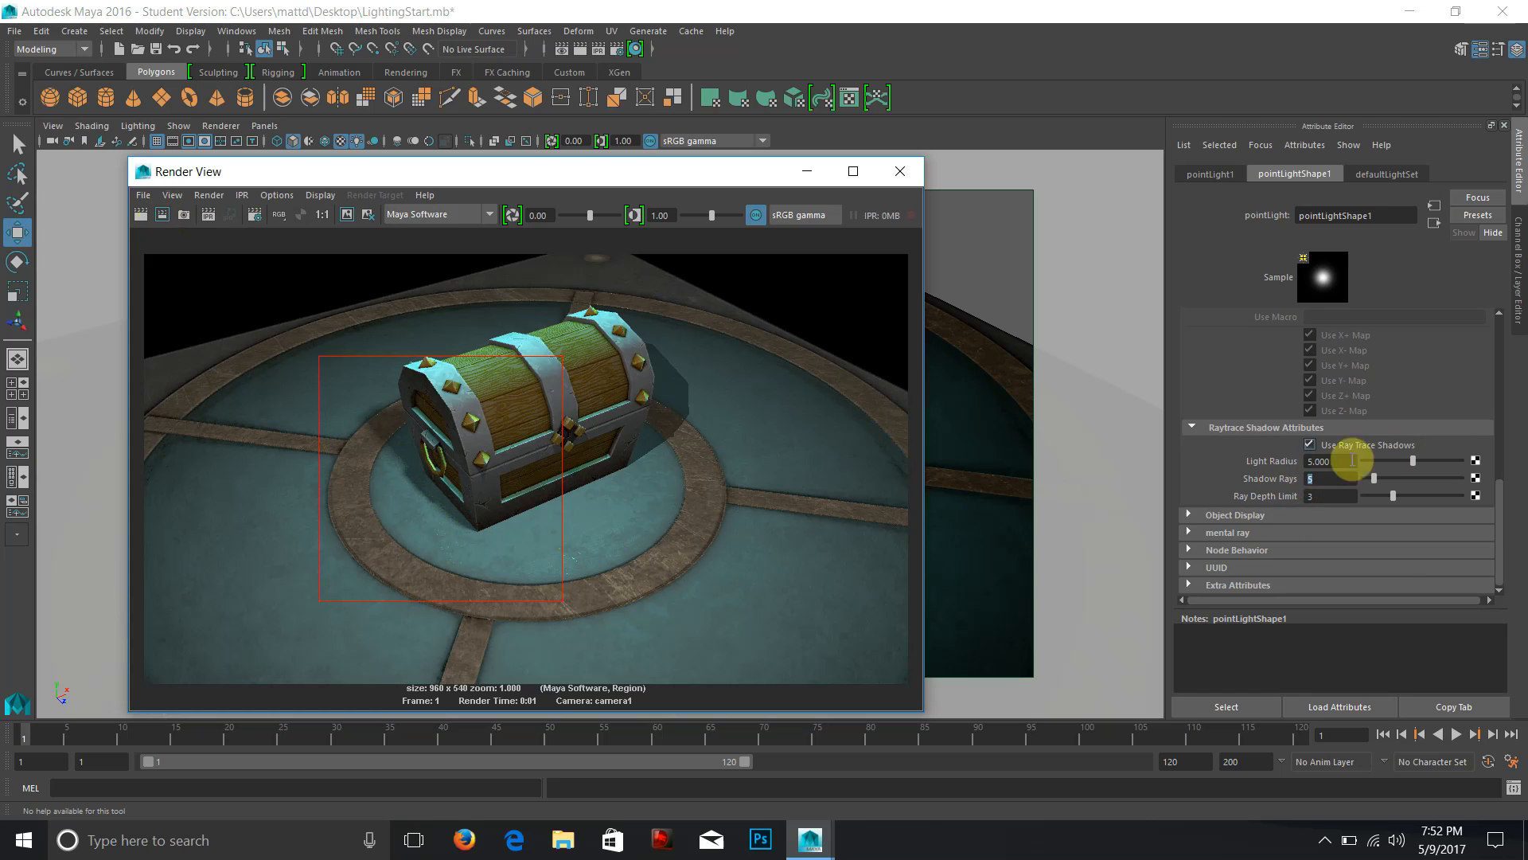
# Map a Ramp texture to the point light's Shadow Color and move its black color marker to position about 0.627.
pyautogui.scroll(5, 1477, 422)
pyautogui.click(1477, 427)
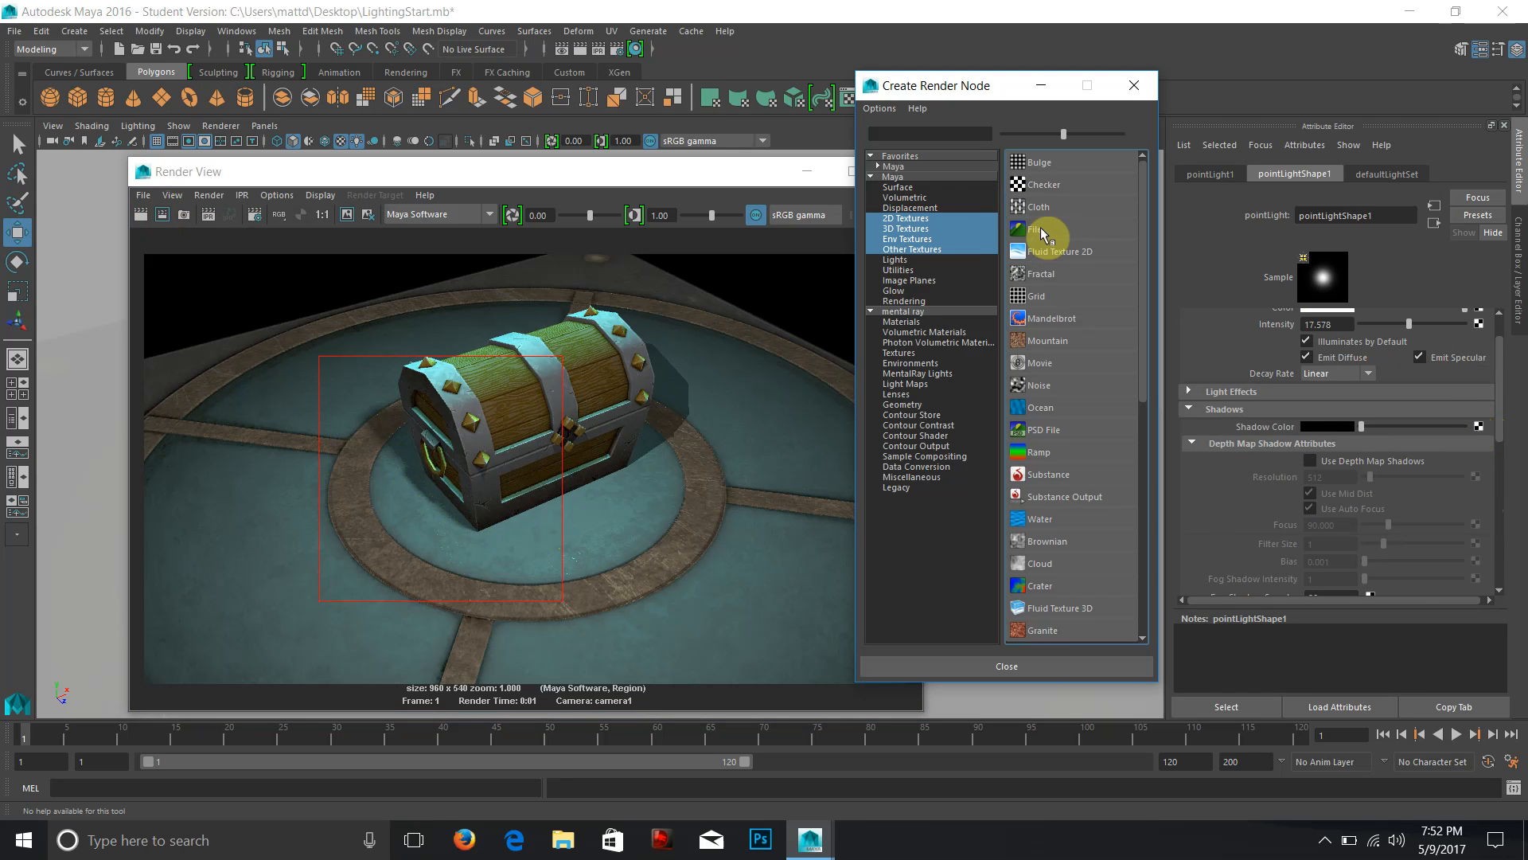
pyautogui.click(1042, 452)
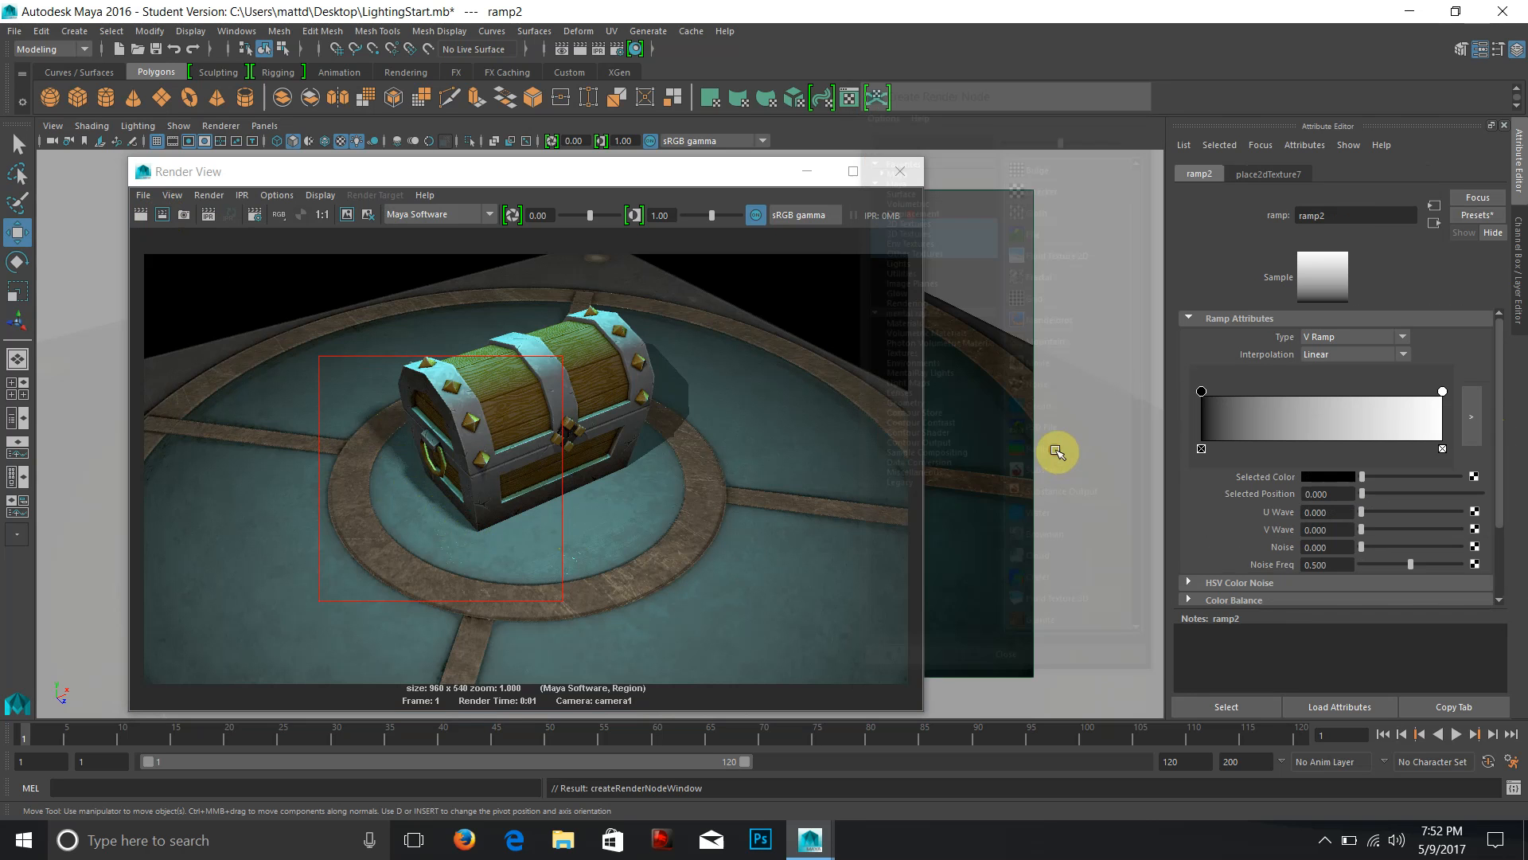
pyautogui.moveTo(1203, 391); pyautogui.dragTo(1363, 403)
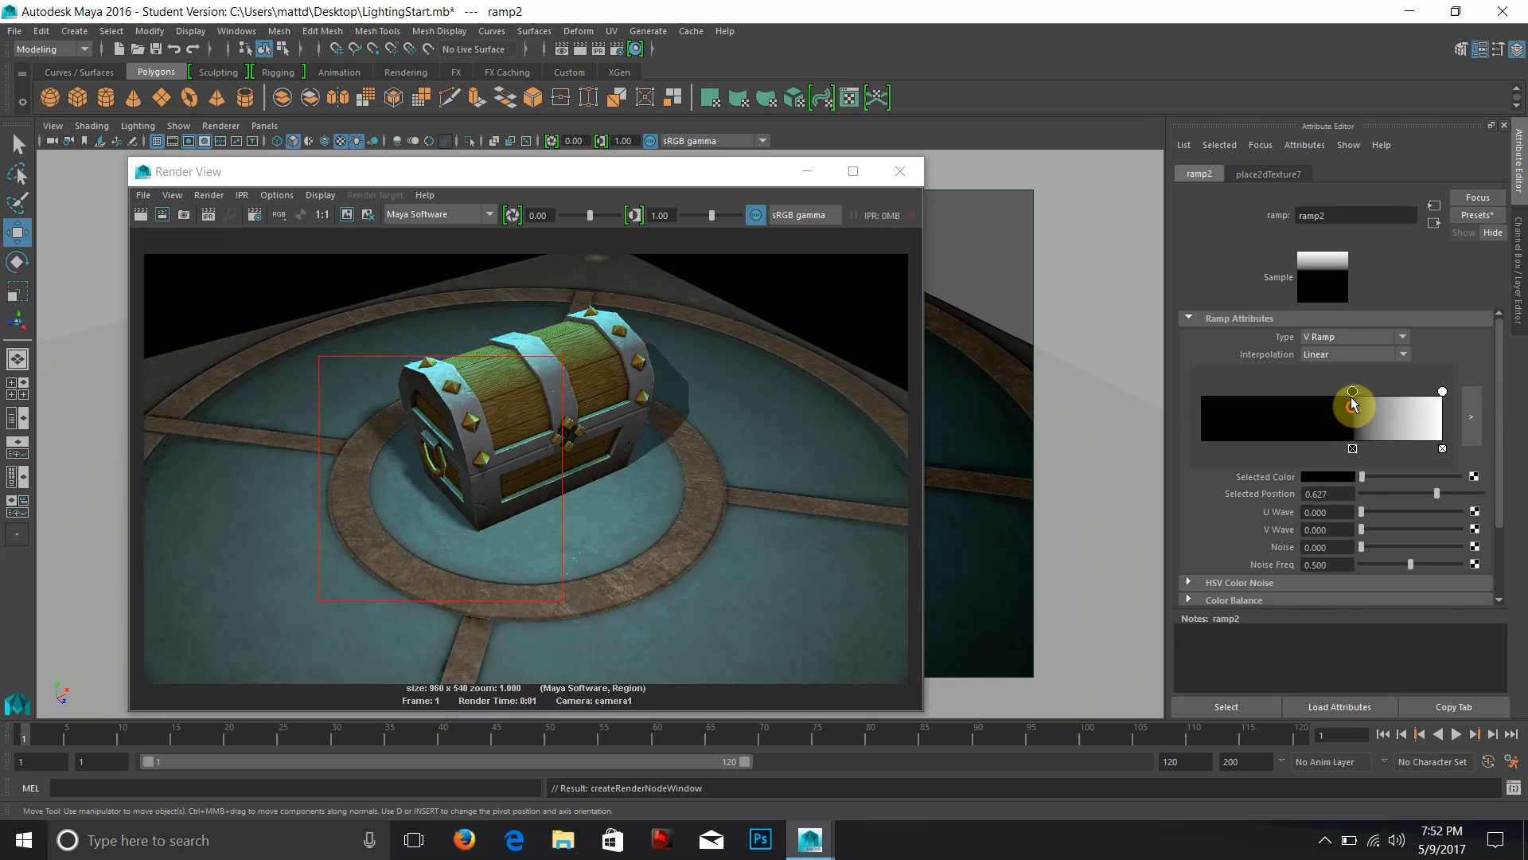
# Set the shadow color ramp's interpolation to Smooth and move its black color marker closer to the white end.
pyautogui.click(1364, 352)
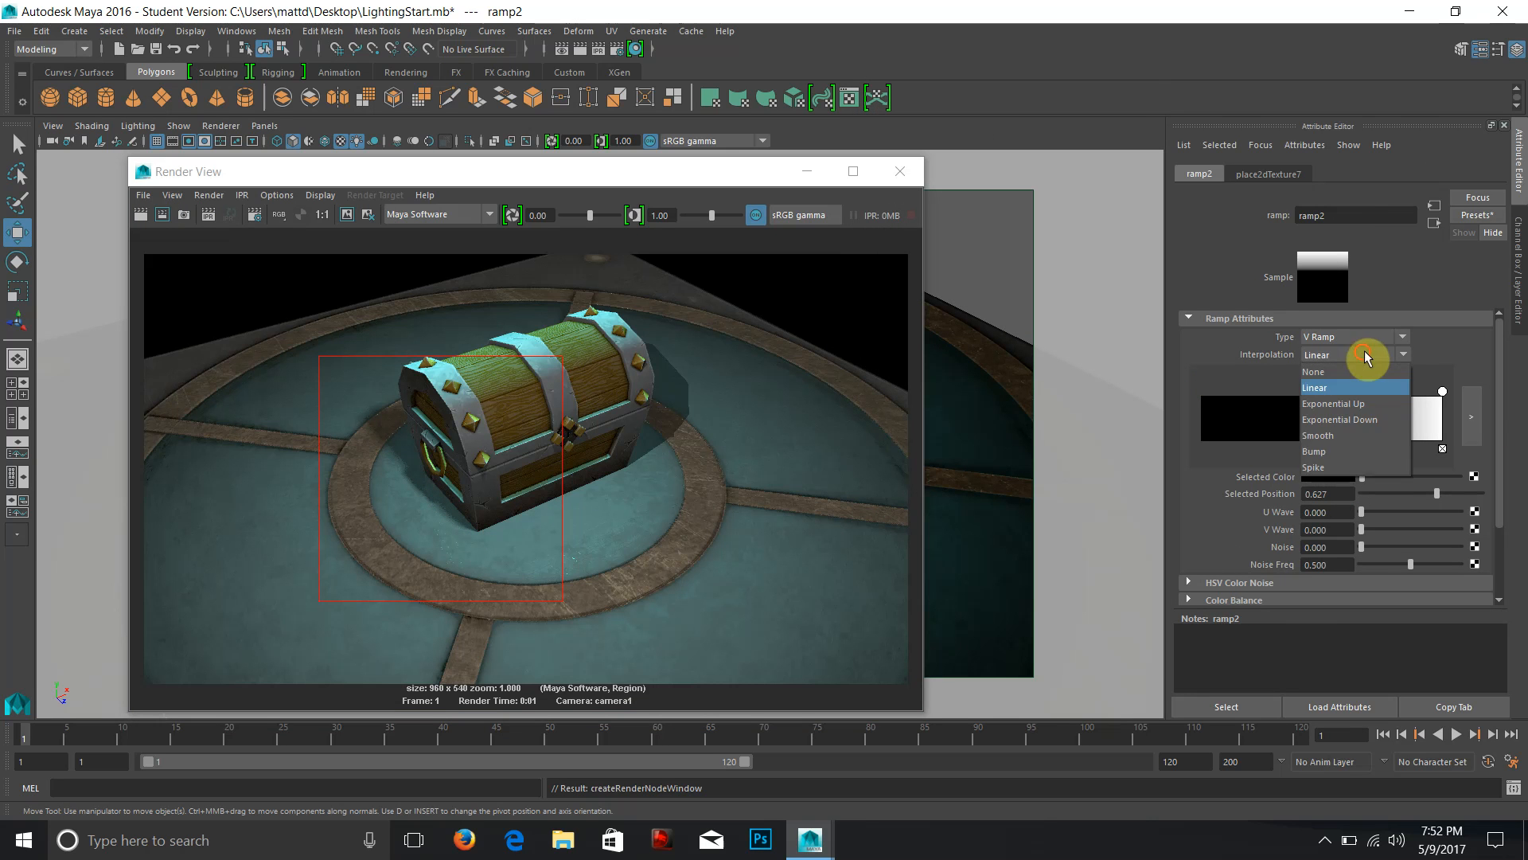
pyautogui.click(1353, 434)
pyautogui.moveTo(1352, 394); pyautogui.dragTo(1381, 392)
# Darken the ramp's white end marker to a near-black grey with value about 0.032 and re-render the region.
pyautogui.click(1443, 390)
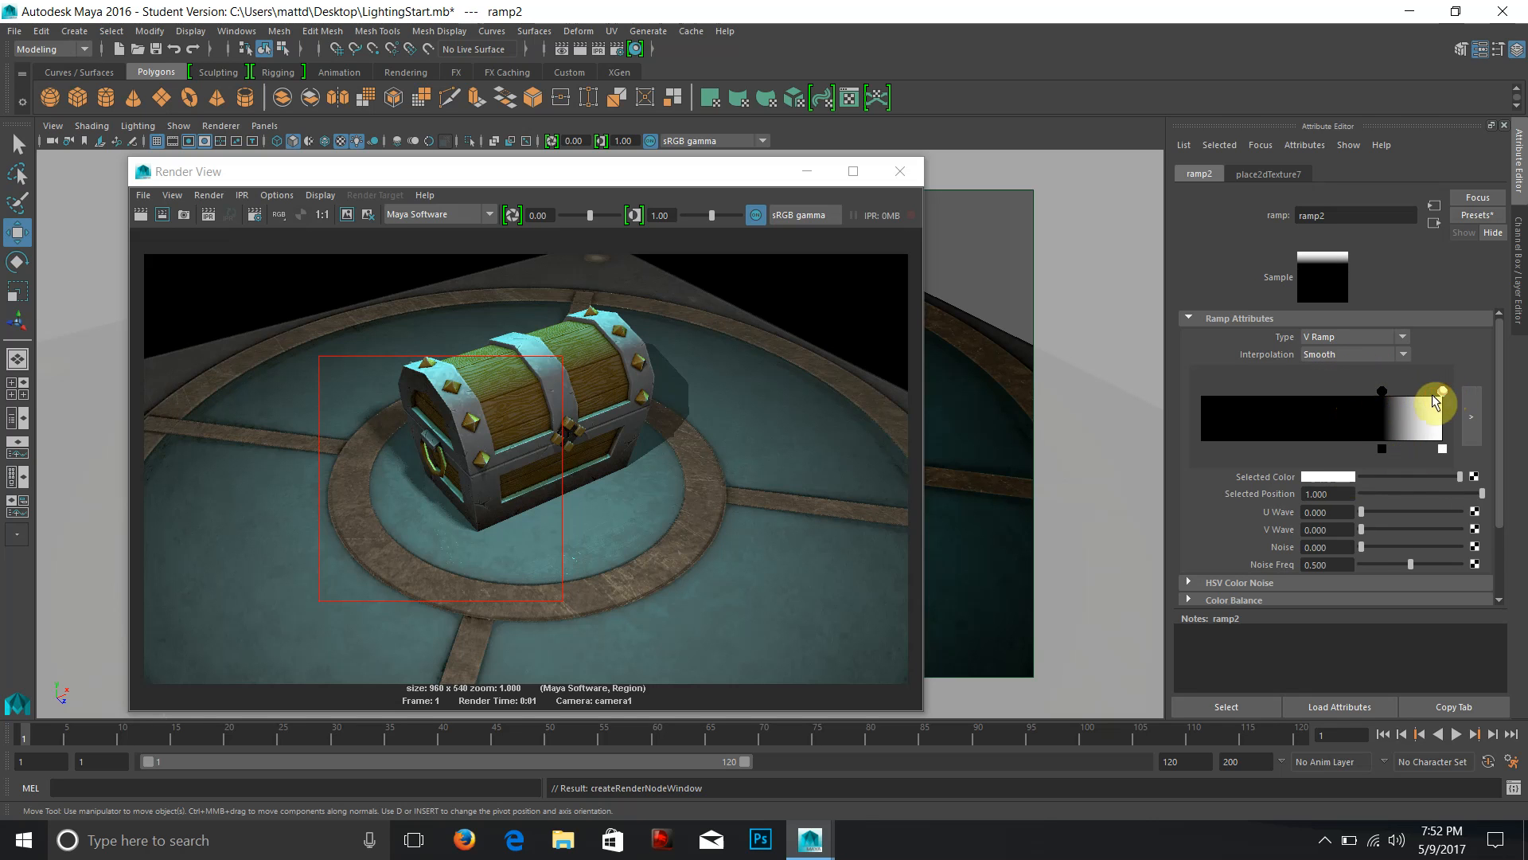
pyautogui.click(1345, 476)
pyautogui.moveTo(506, 557); pyautogui.dragTo(478, 542)
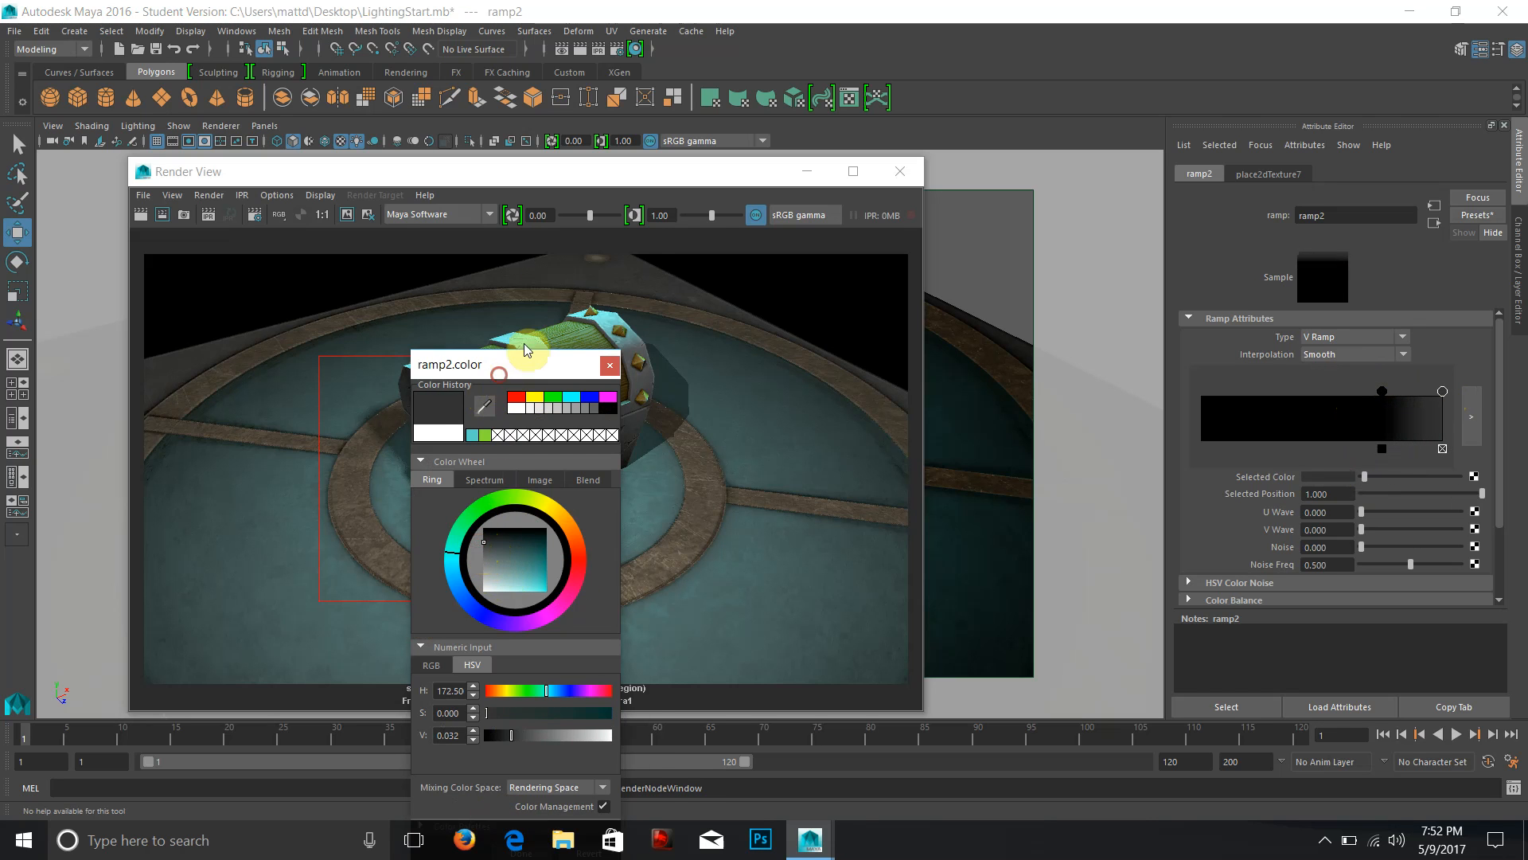
pyautogui.moveTo(500, 374); pyautogui.dragTo(539, 270)
pyautogui.click(567, 742)
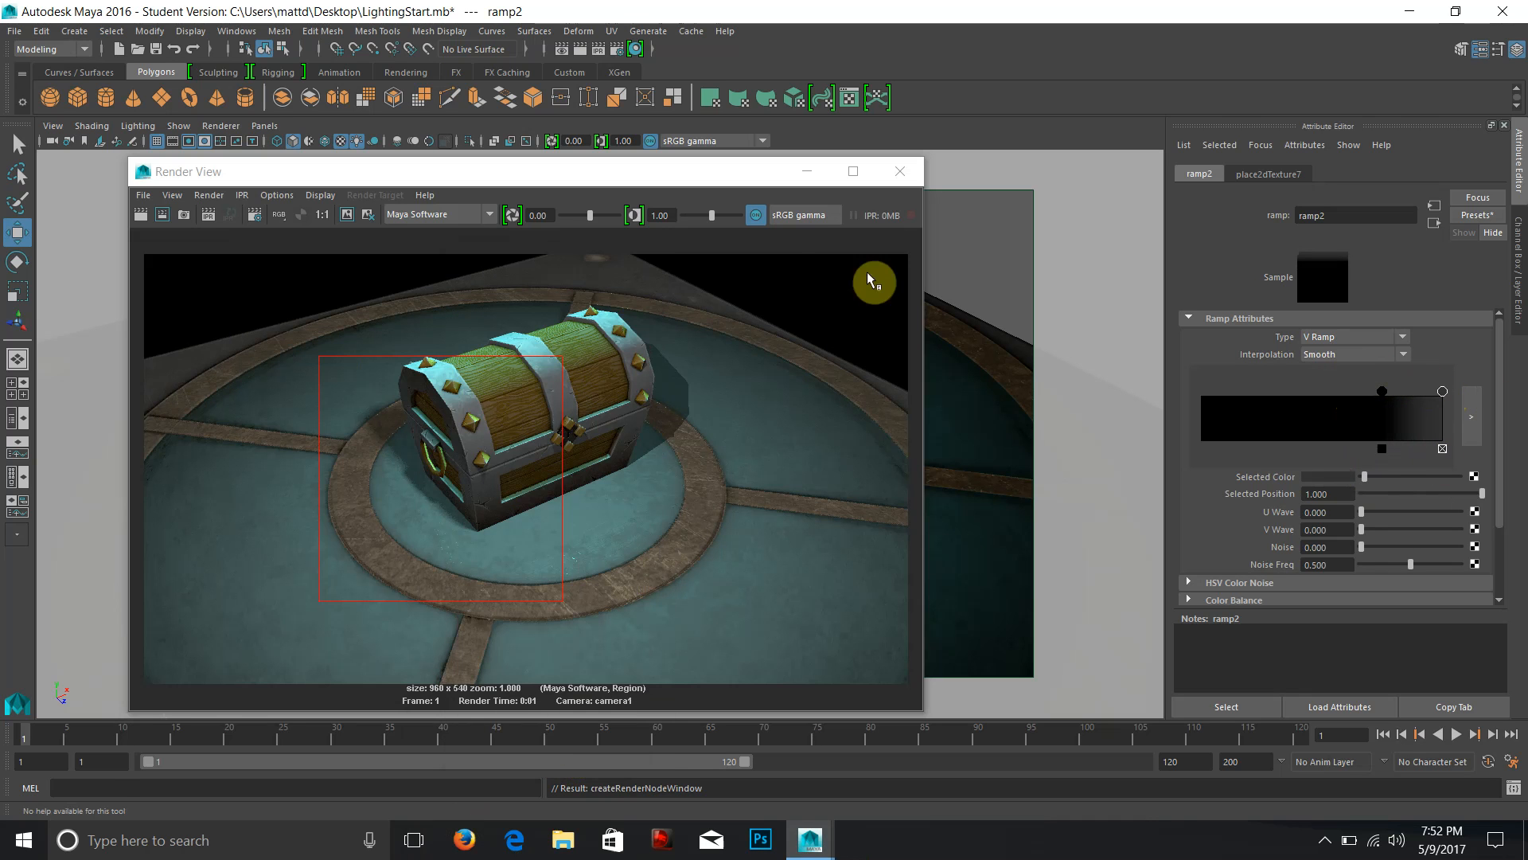
pyautogui.click(163, 215)
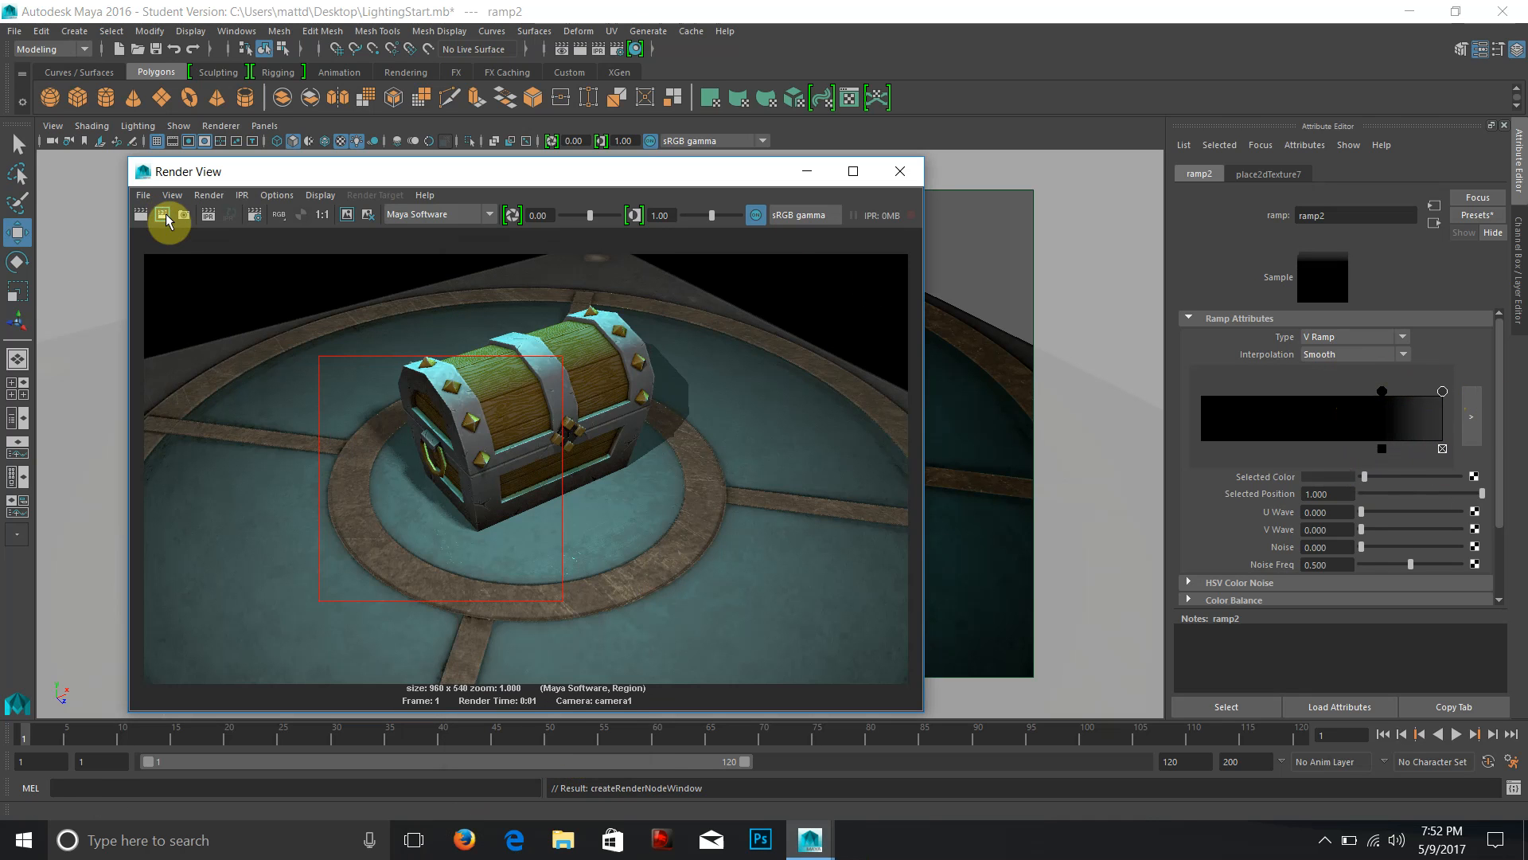
# Move the ramp's black marker back toward the middle and brighten the end marker to light grey, re-rendering the region after each brightness change.
pyautogui.moveTo(1385, 393); pyautogui.dragTo(1340, 393)
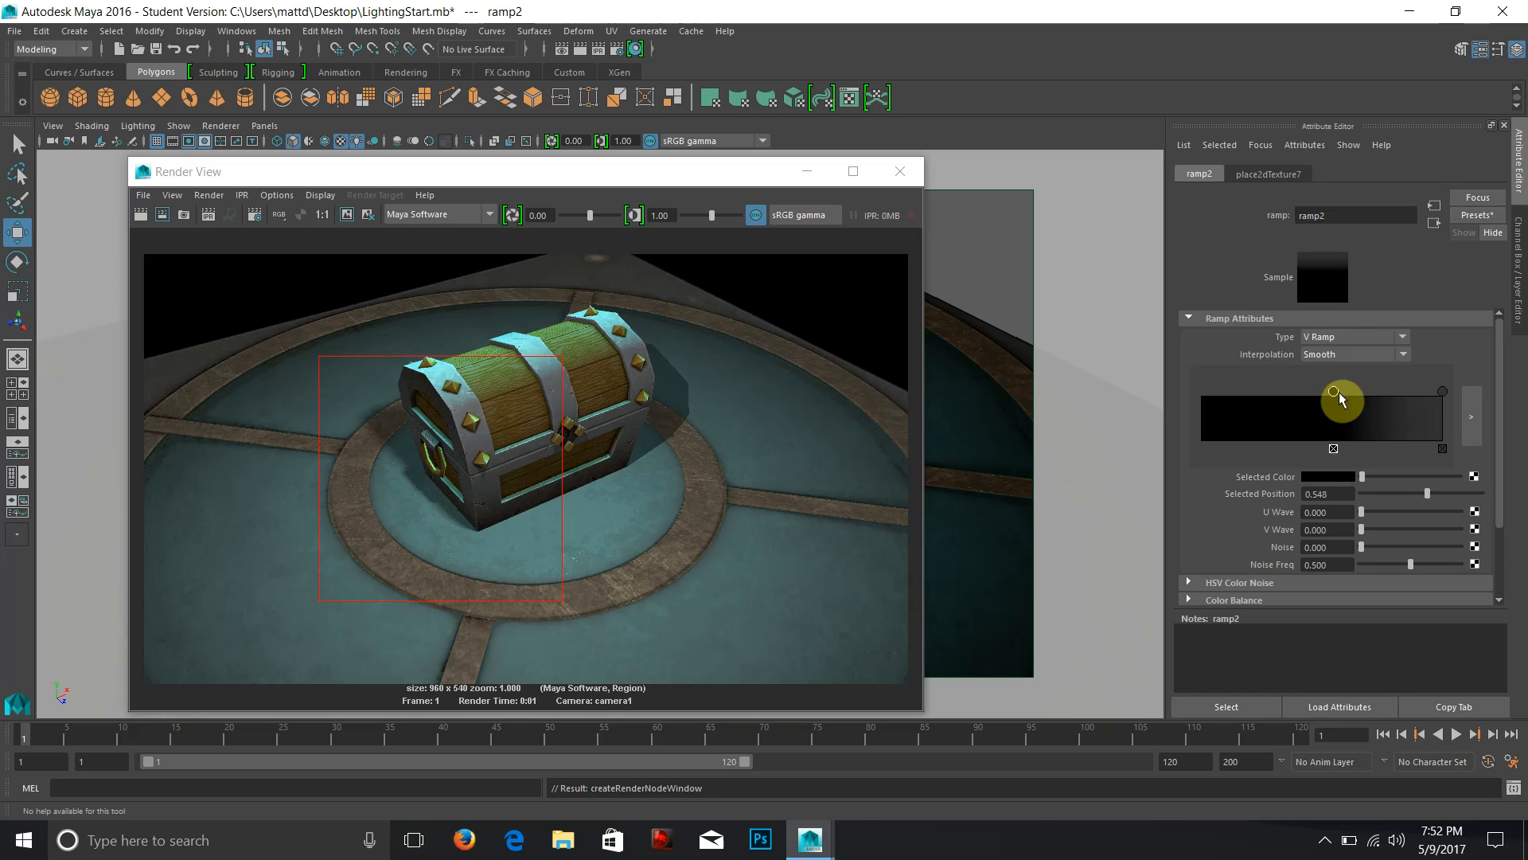
pyautogui.click(1443, 392)
pyautogui.moveTo(1381, 478); pyautogui.dragTo(1372, 476)
pyautogui.click(160, 215)
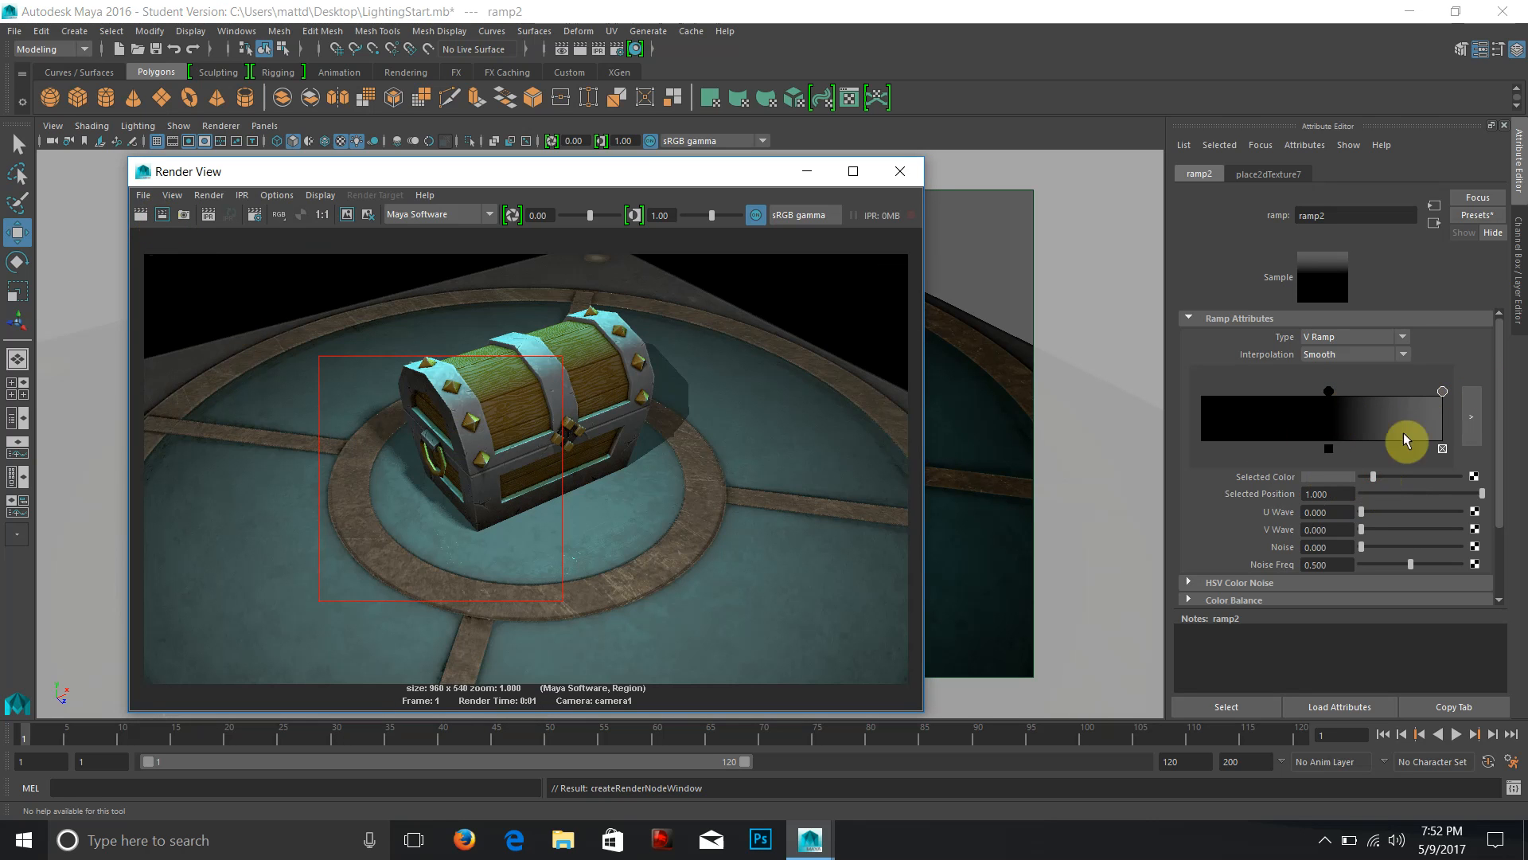
pyautogui.moveTo(1372, 477); pyautogui.dragTo(1413, 476)
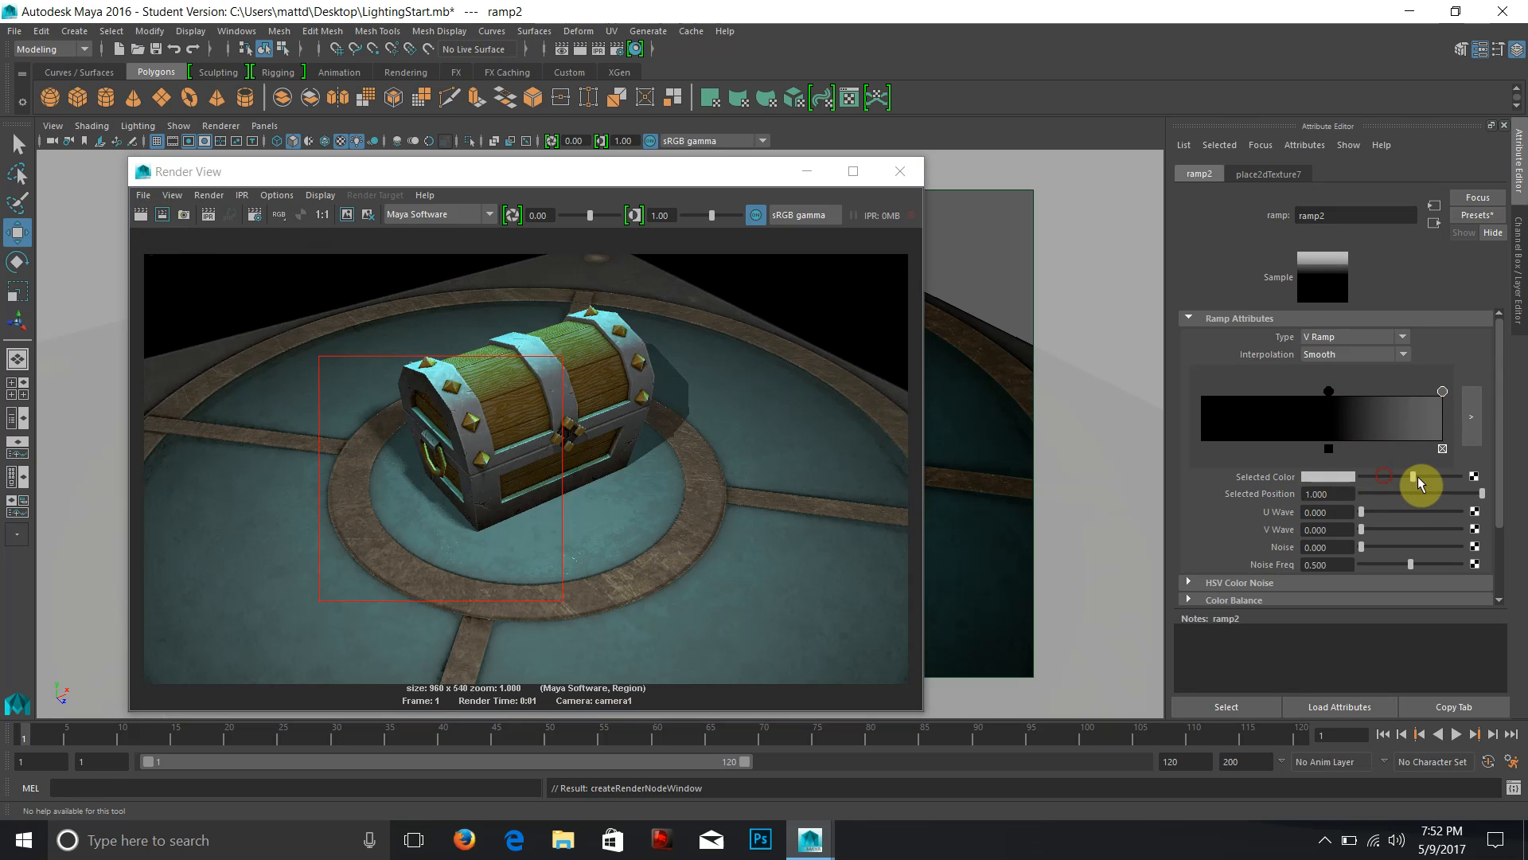
pyautogui.click(161, 216)
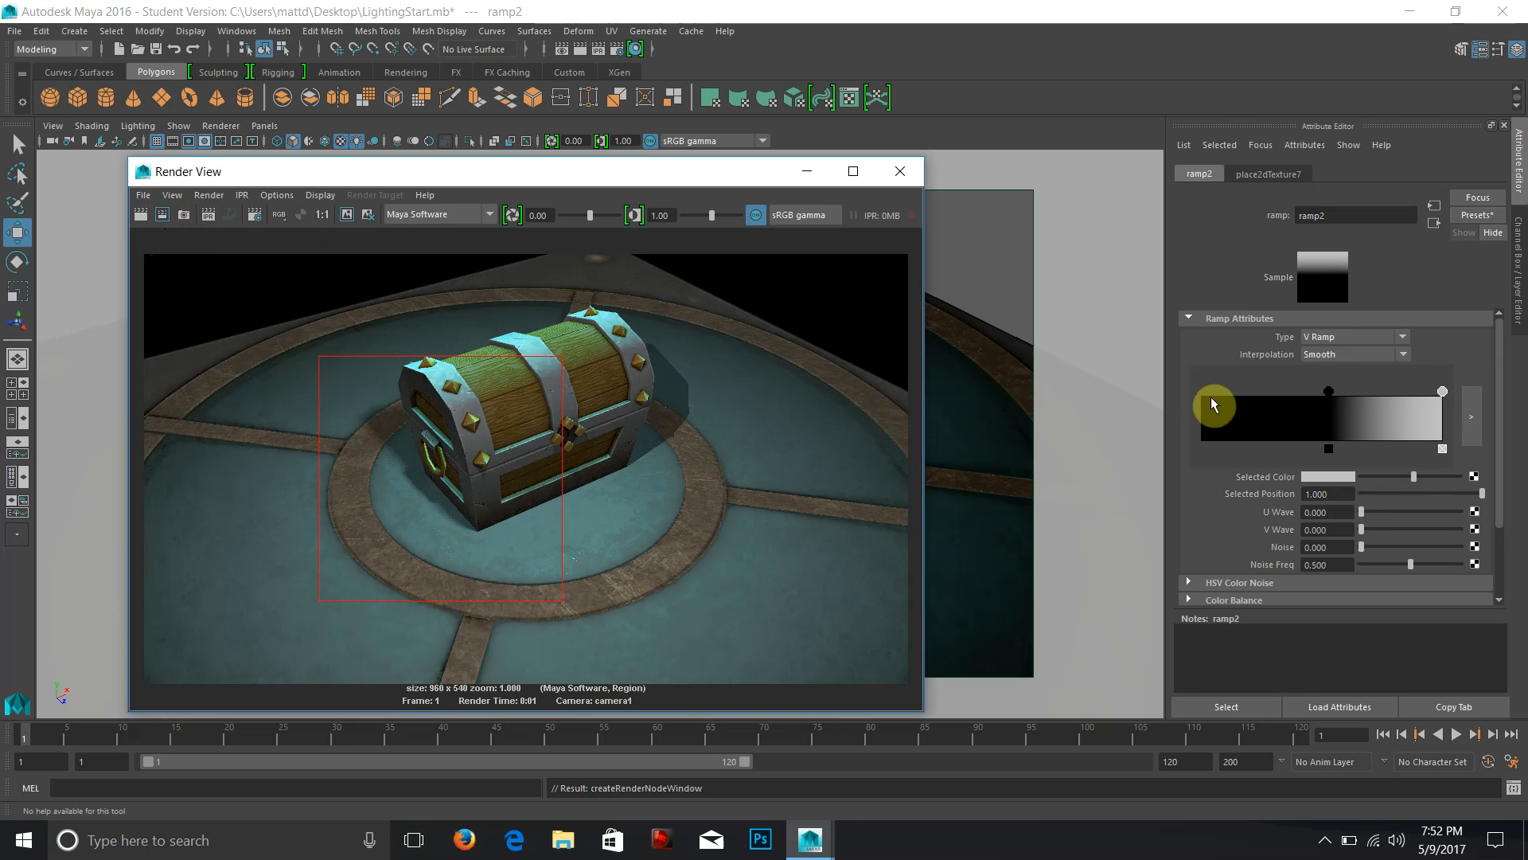
# Add a dark grey color marker to the ramp at position about 0.769, then test it with region and full-frame renders.
pyautogui.click(1385, 408)
pyautogui.moveTo(1405, 476); pyautogui.dragTo(1366, 478)
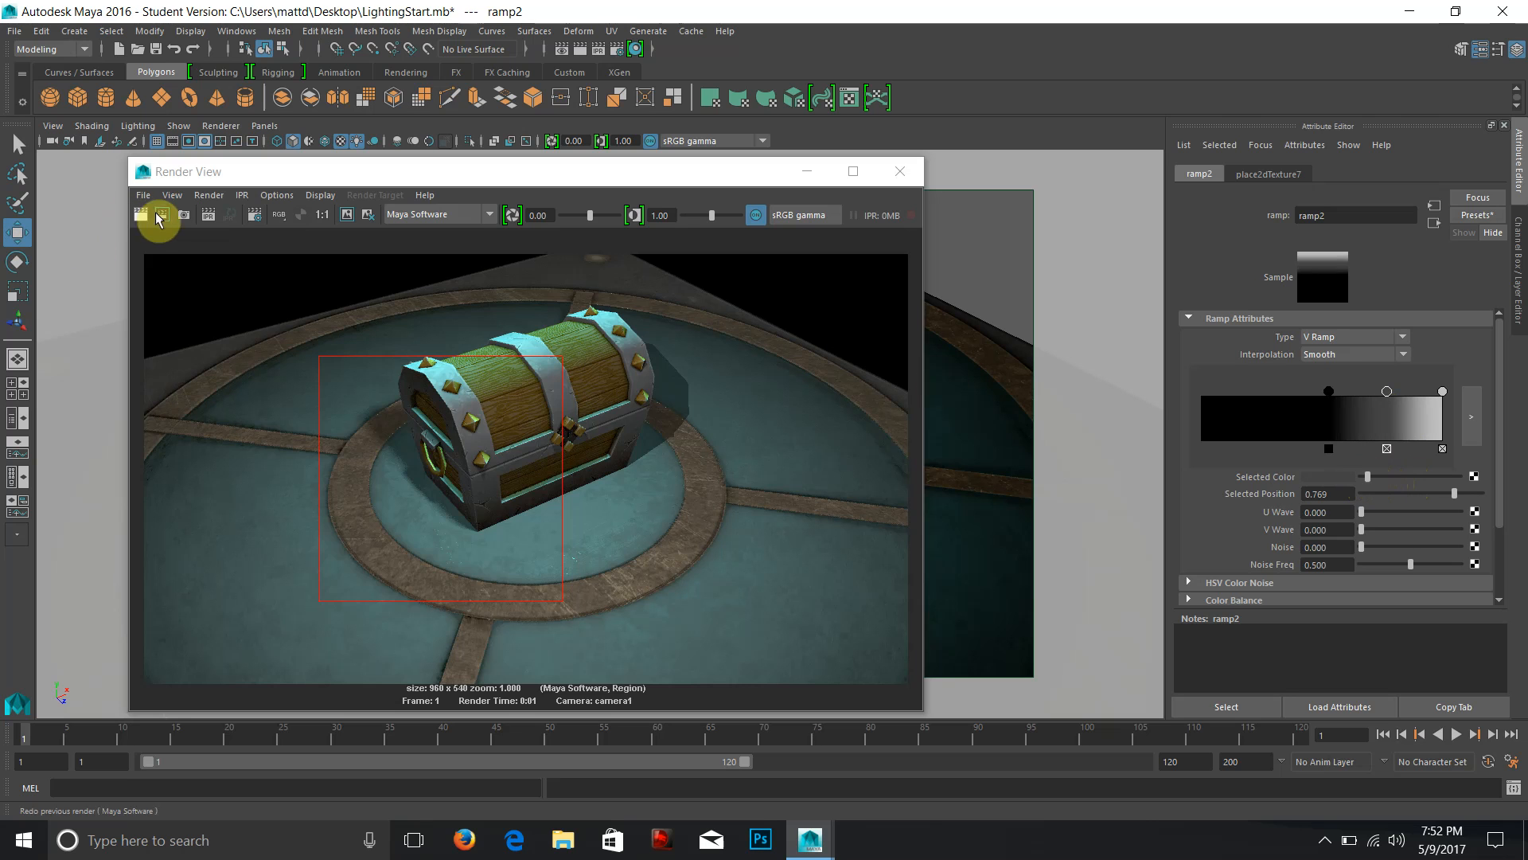
pyautogui.click(160, 214)
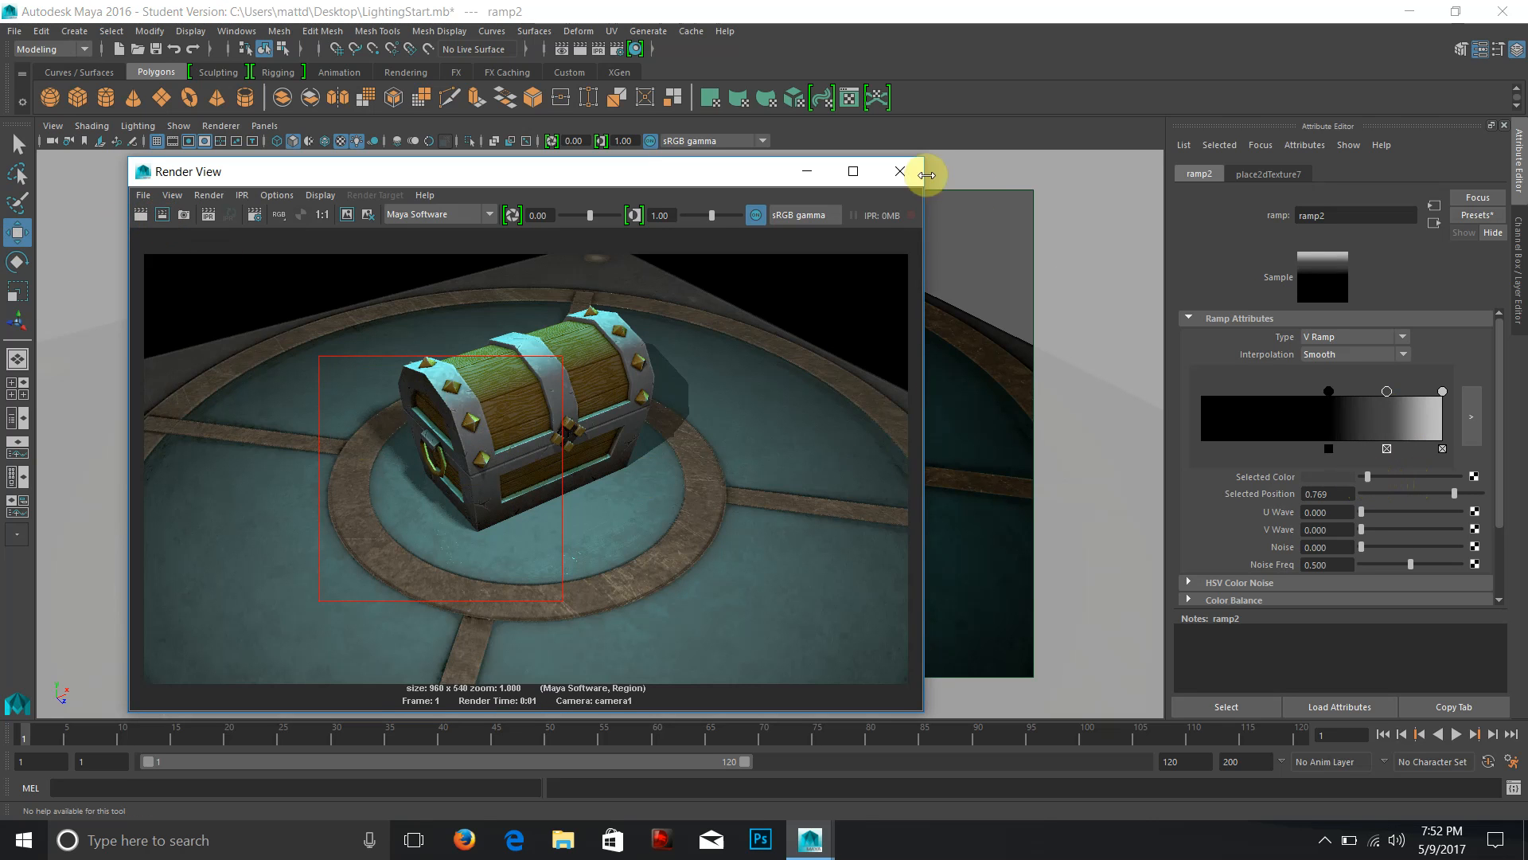
pyautogui.click(141, 214)
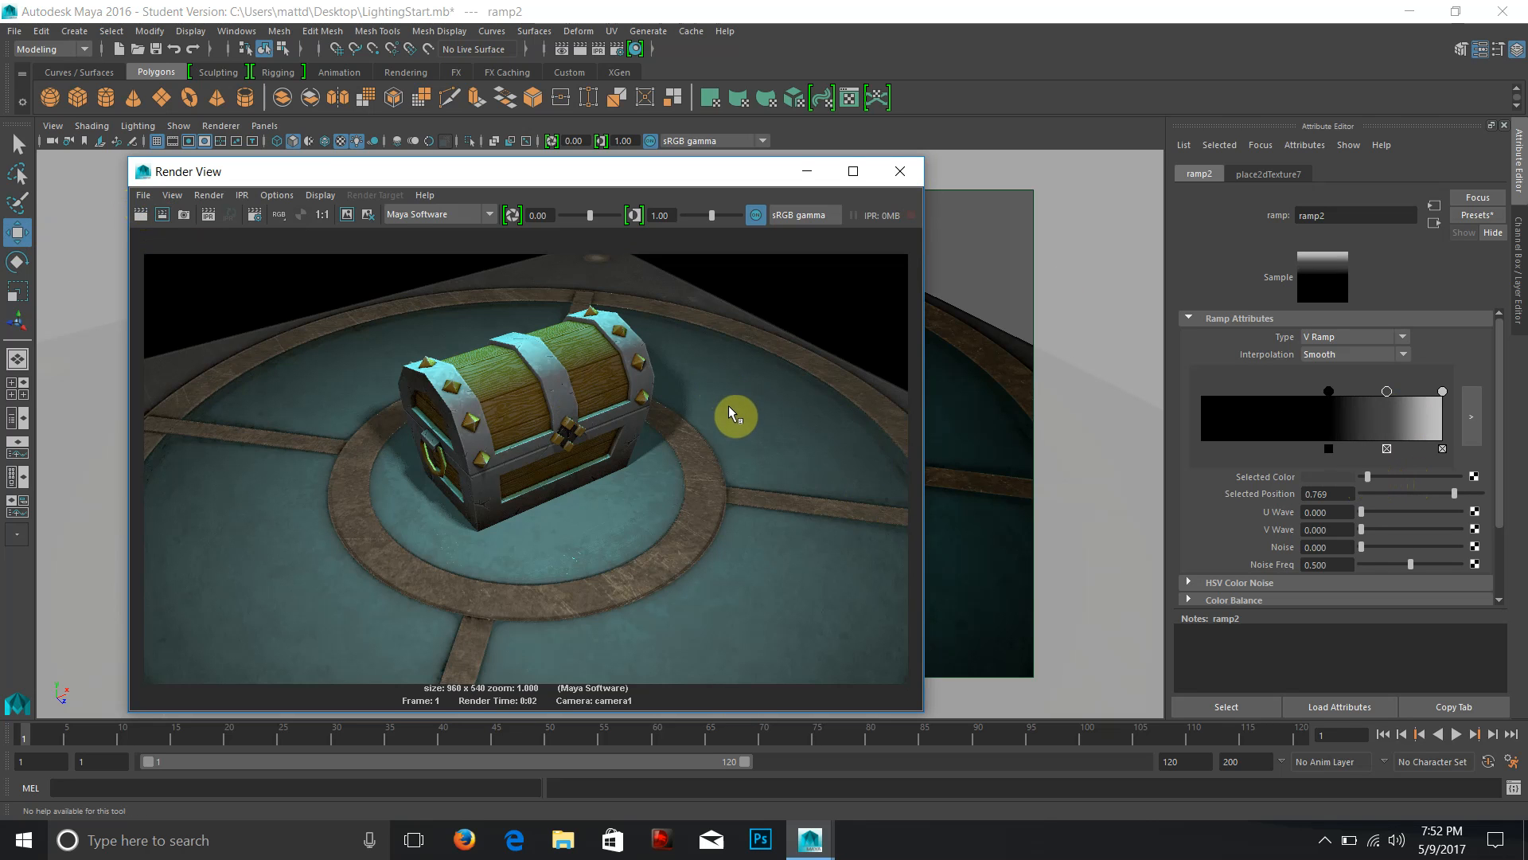
pyautogui.click(899, 173)
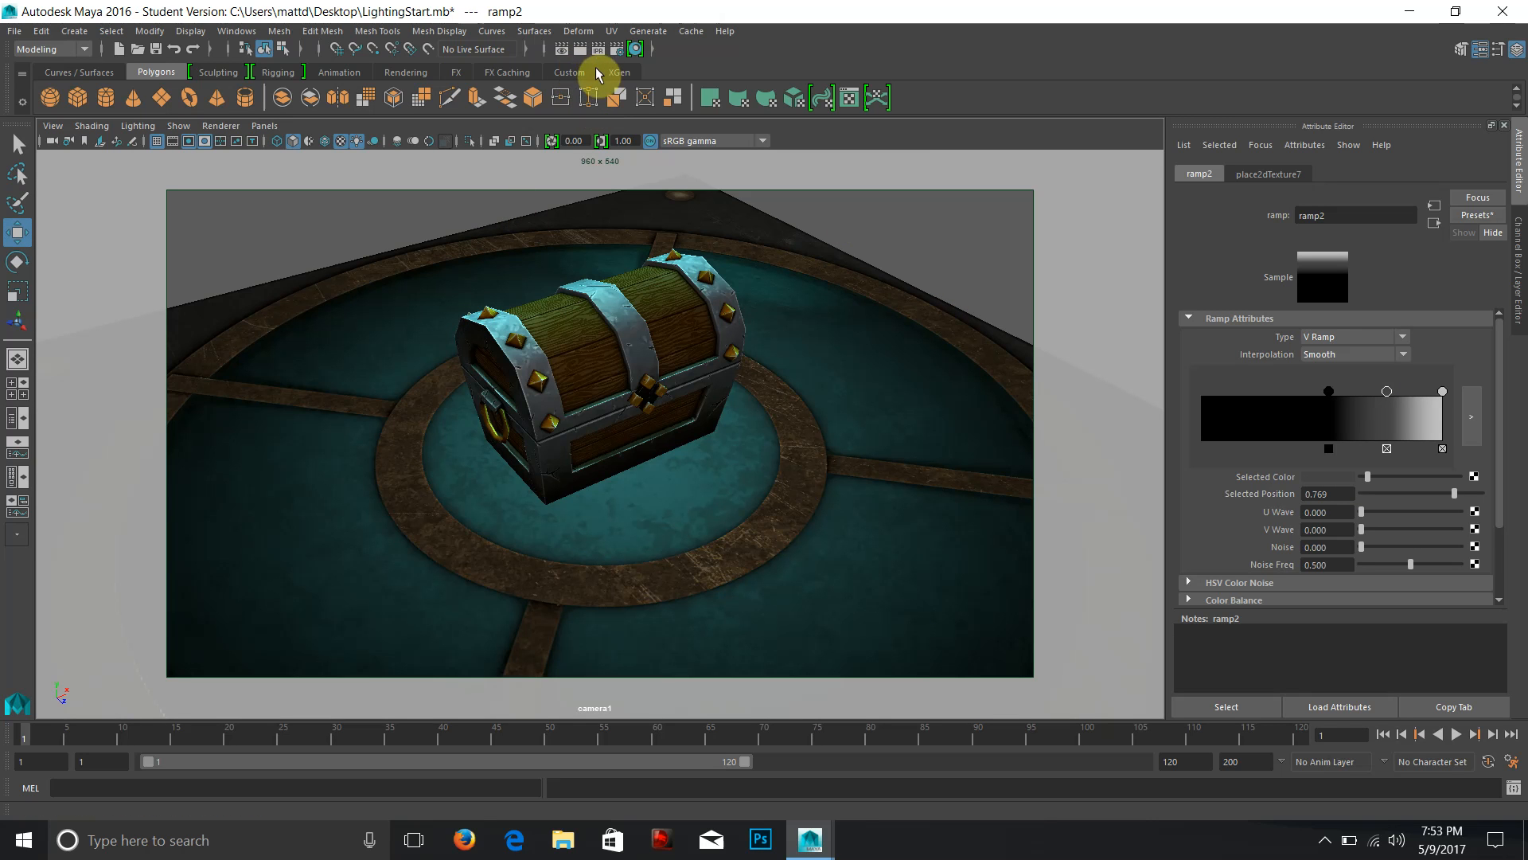
# Check in the Render Settings which renderers are available, including mental ray.
pyautogui.click(617, 48)
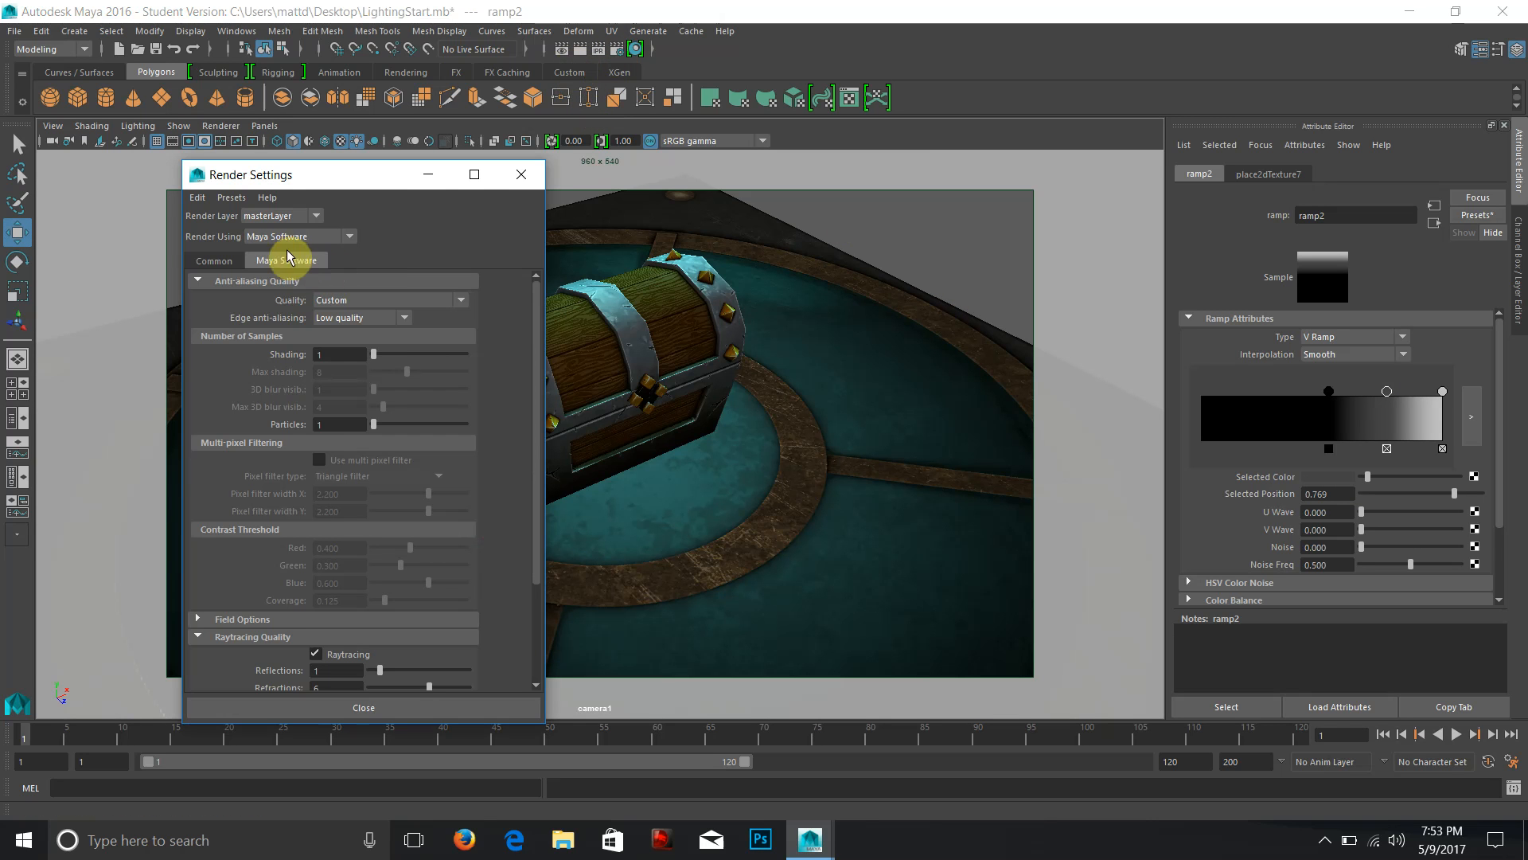
pyautogui.click(256, 239)
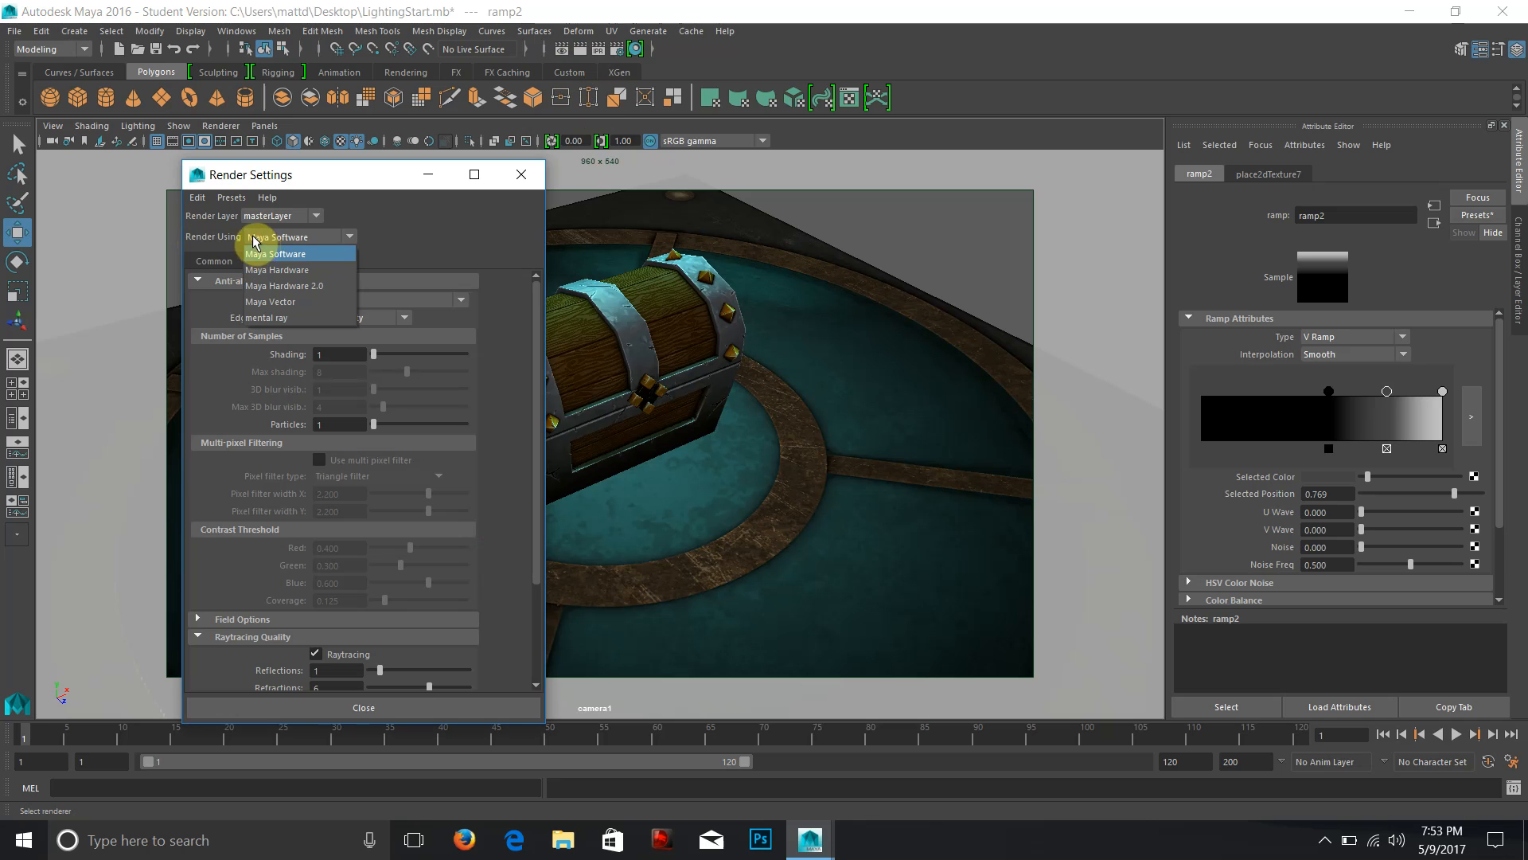
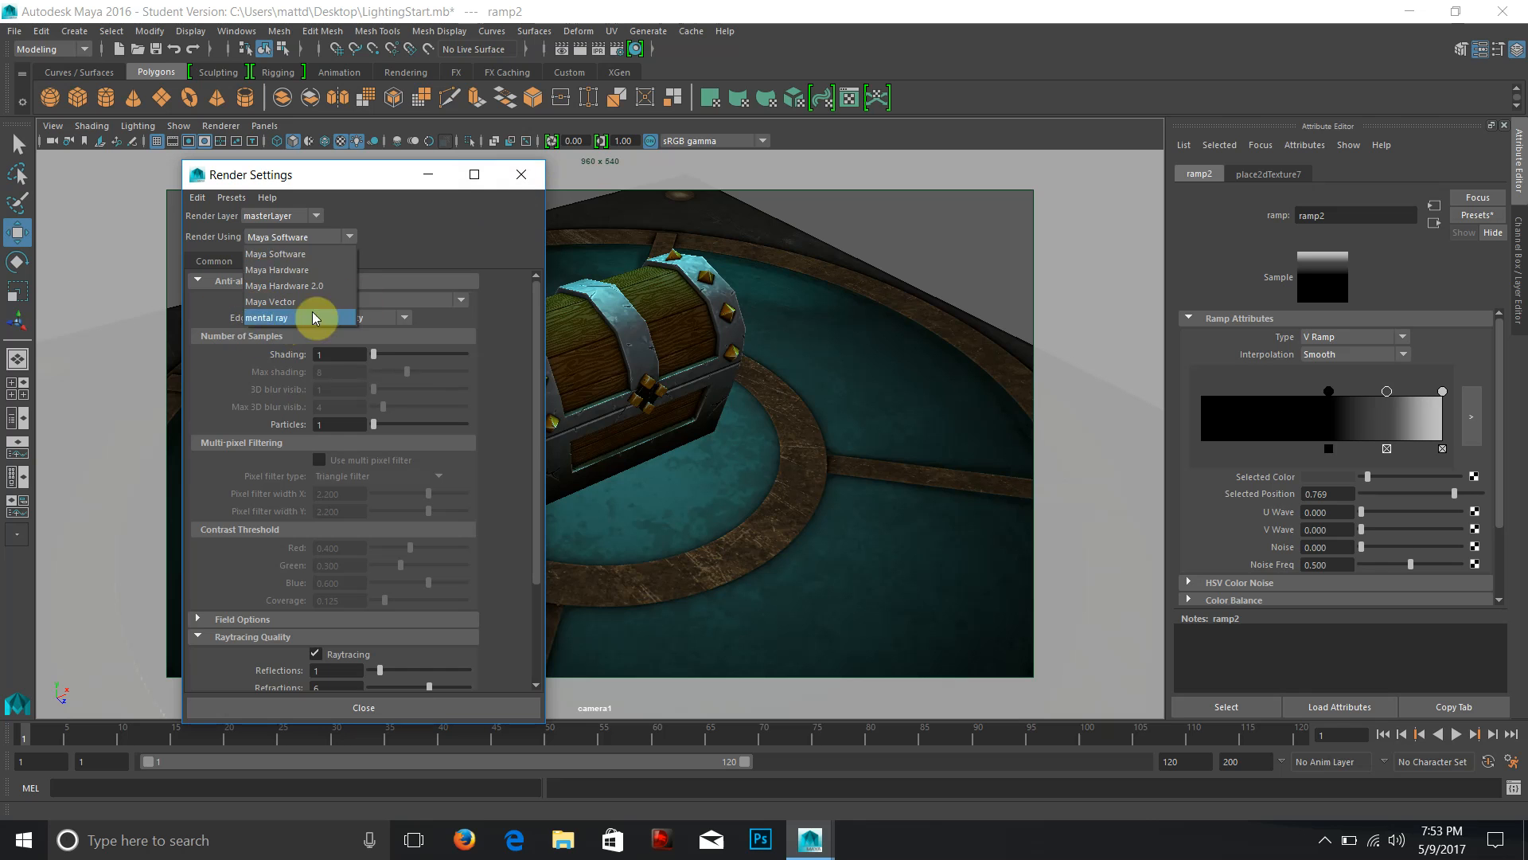
pyautogui.click(518, 172)
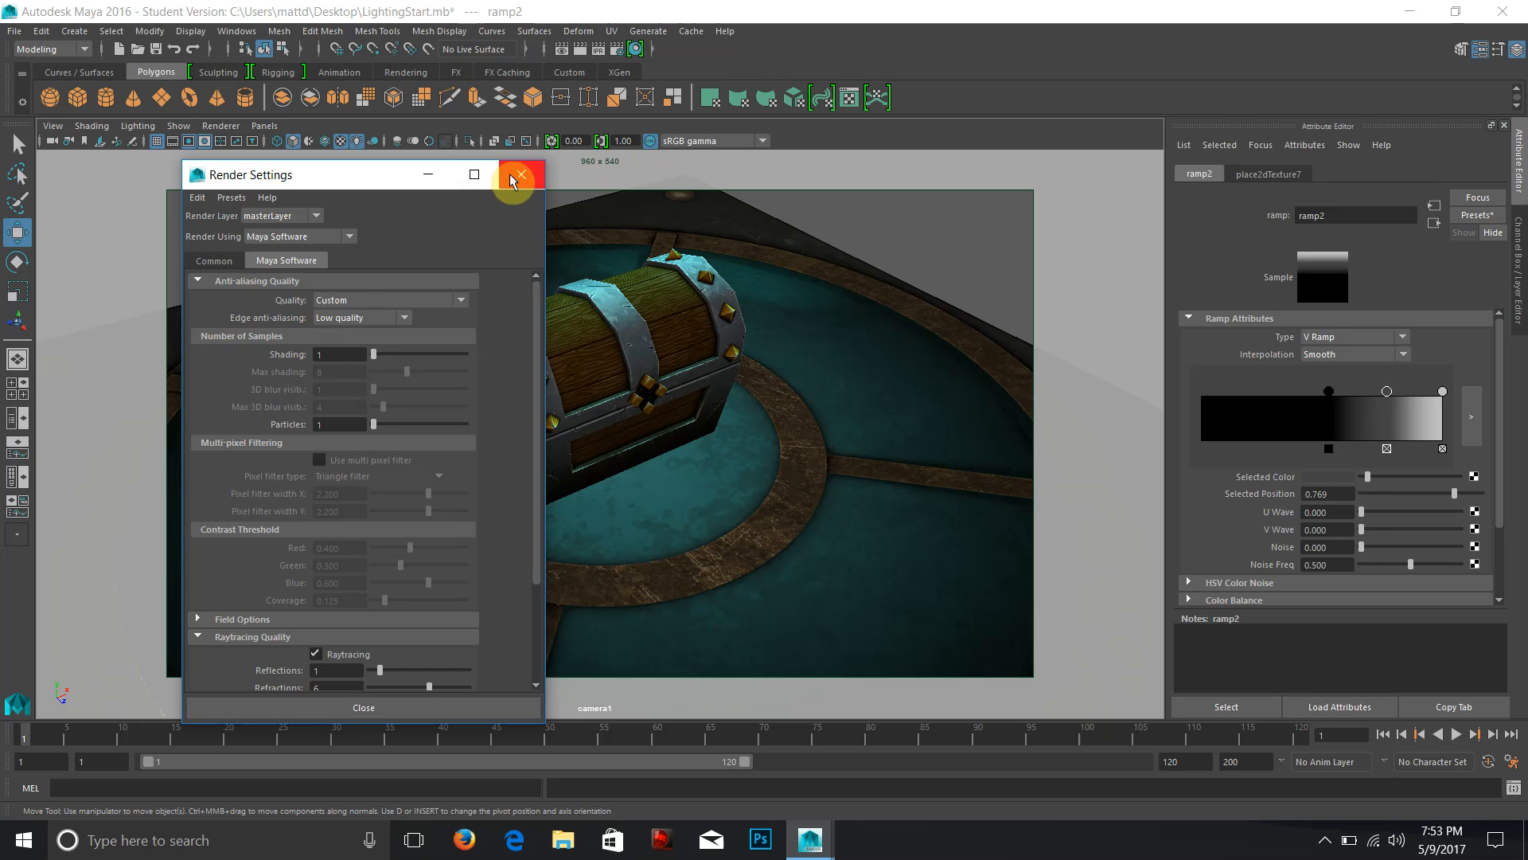
pyautogui.click(522, 174)
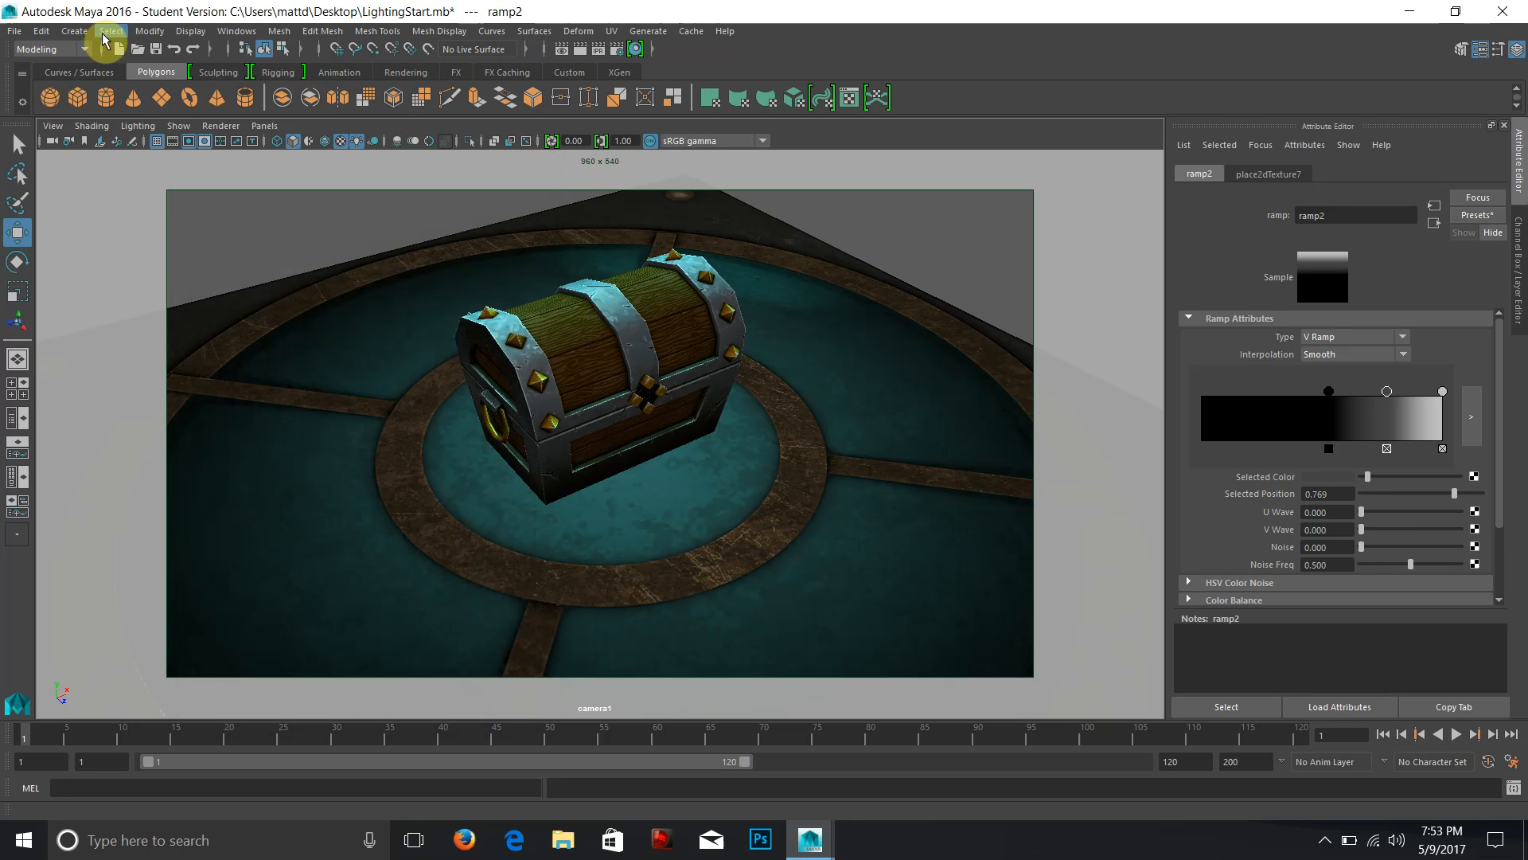
# Check in the Plug-in Manager whether the mental ray plug-in Mayatomr.mll is loaded.
pyautogui.click(105, 35)
pyautogui.click(77, 34)
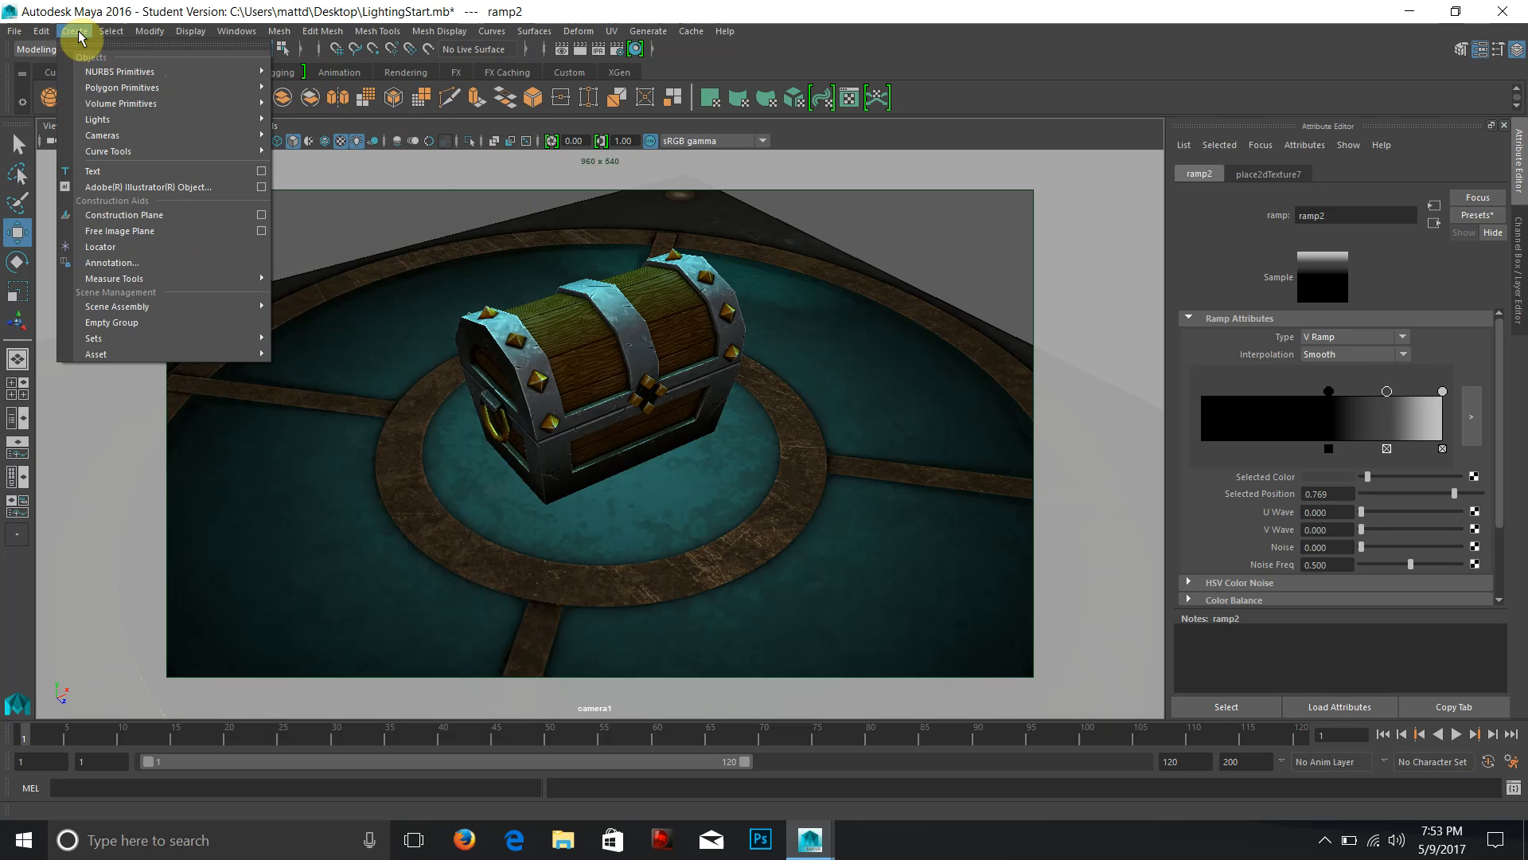
pyautogui.moveTo(299, 139)
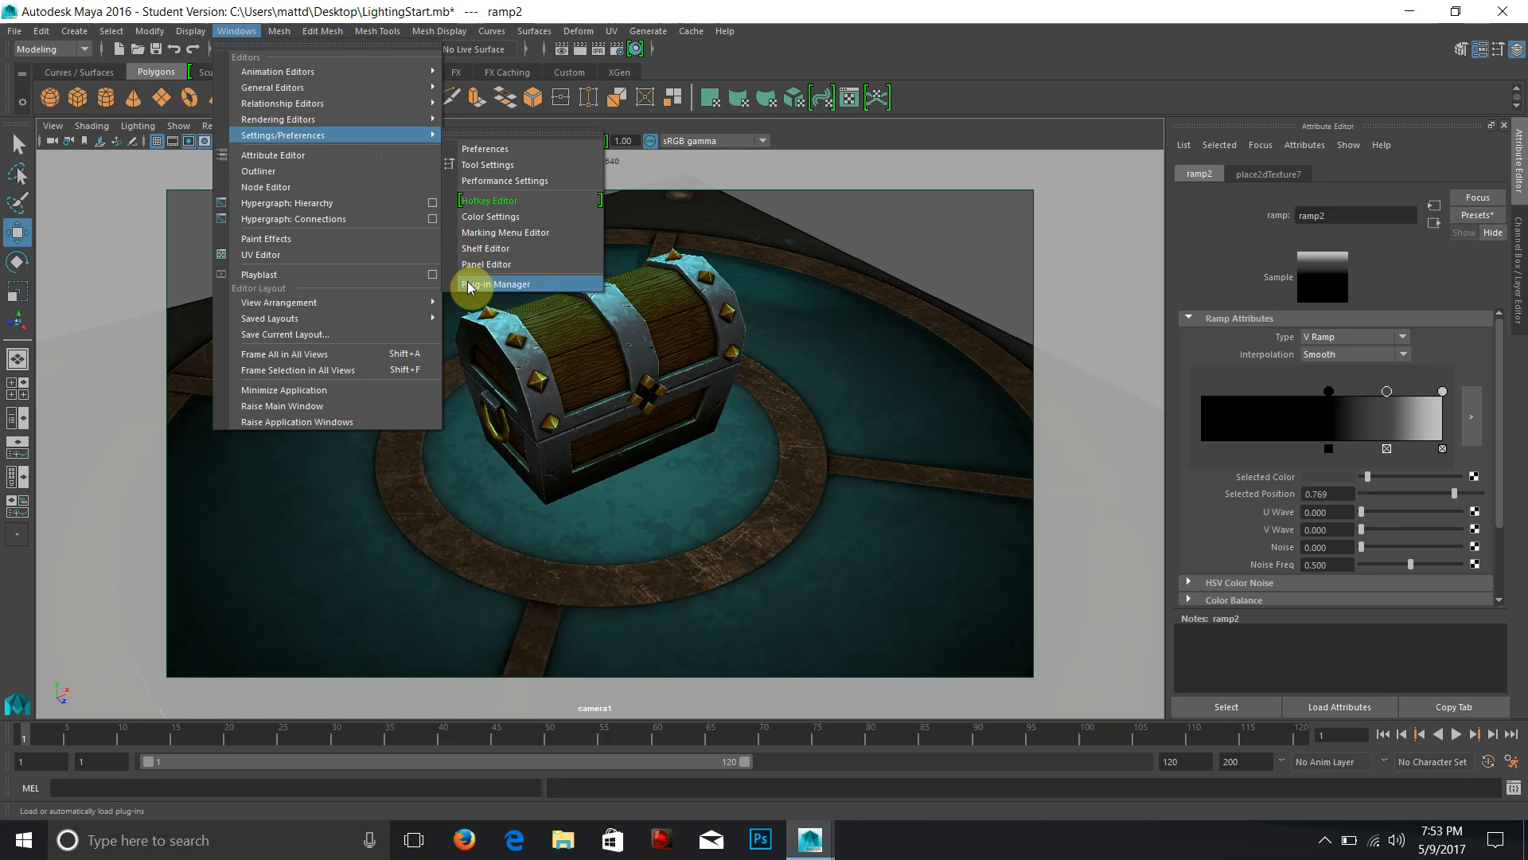
pyautogui.click(511, 285)
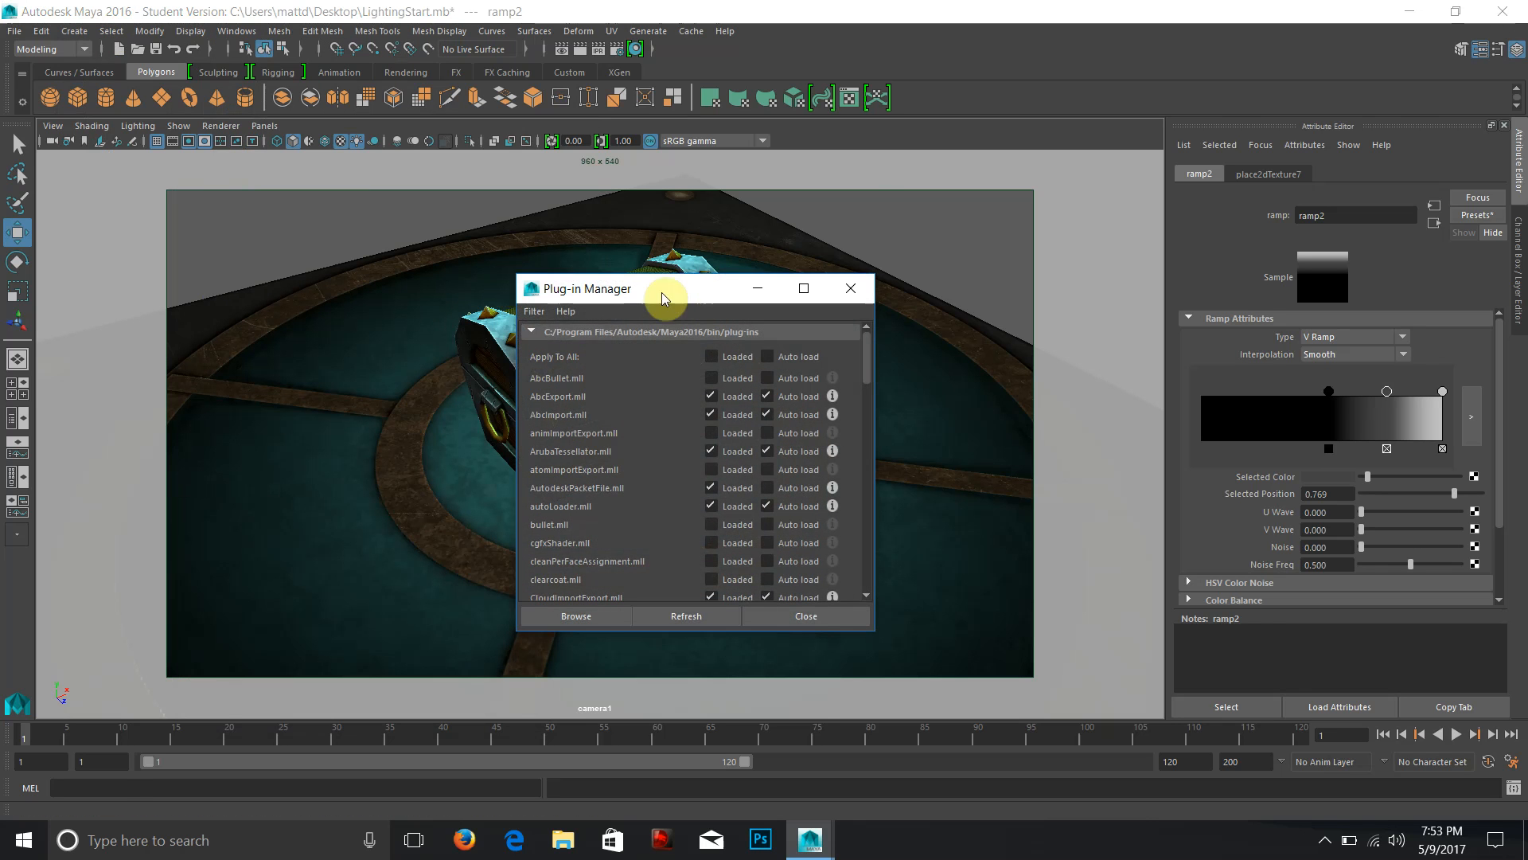
pyautogui.moveTo(667, 273); pyautogui.dragTo(673, 109)
pyautogui.scroll(-10, 679, 414)
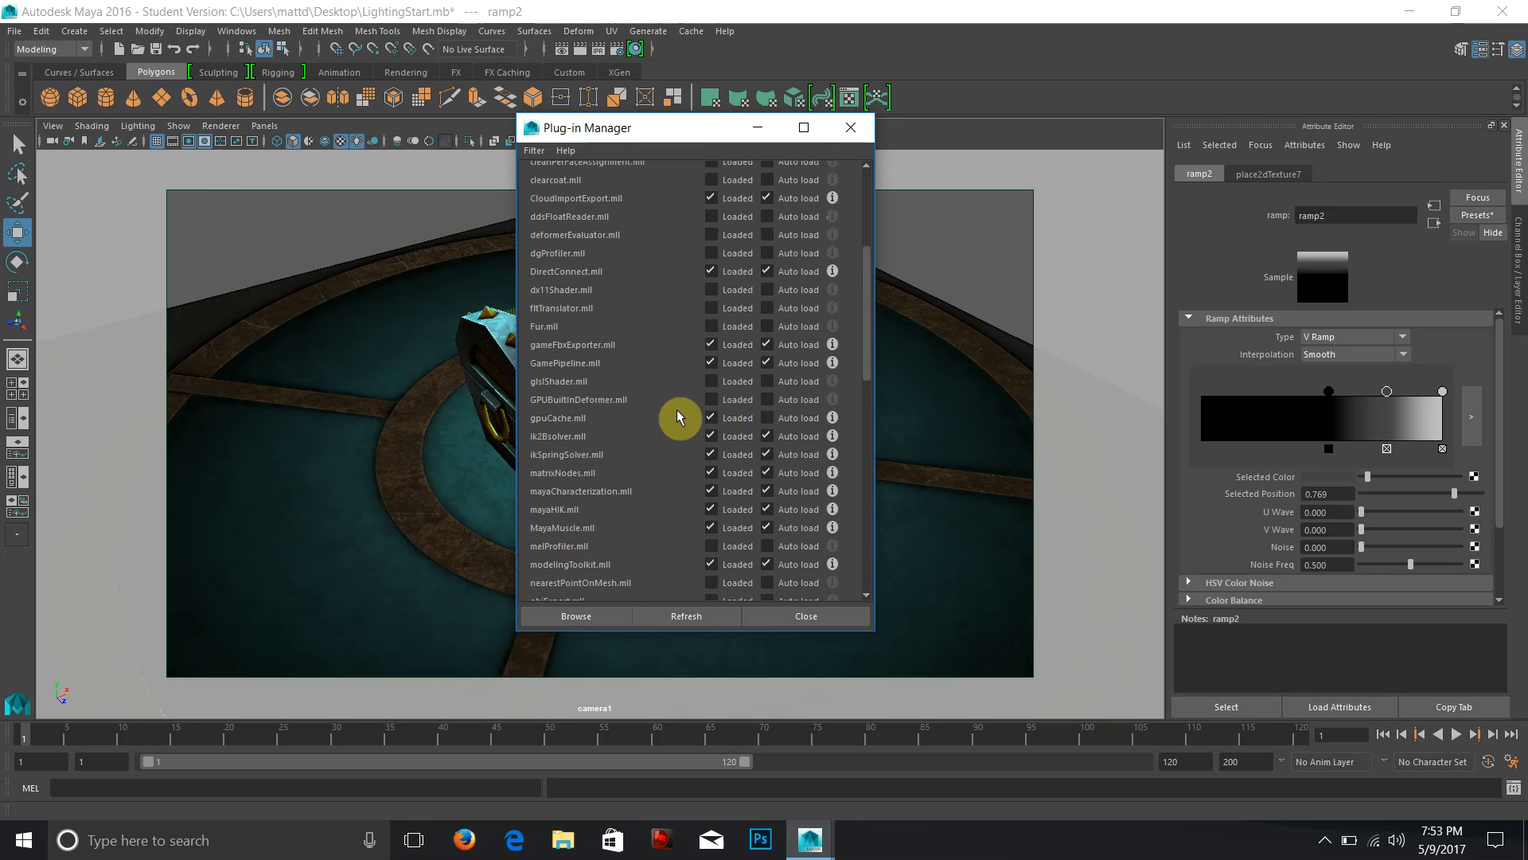
pyautogui.scroll(-5, 679, 414)
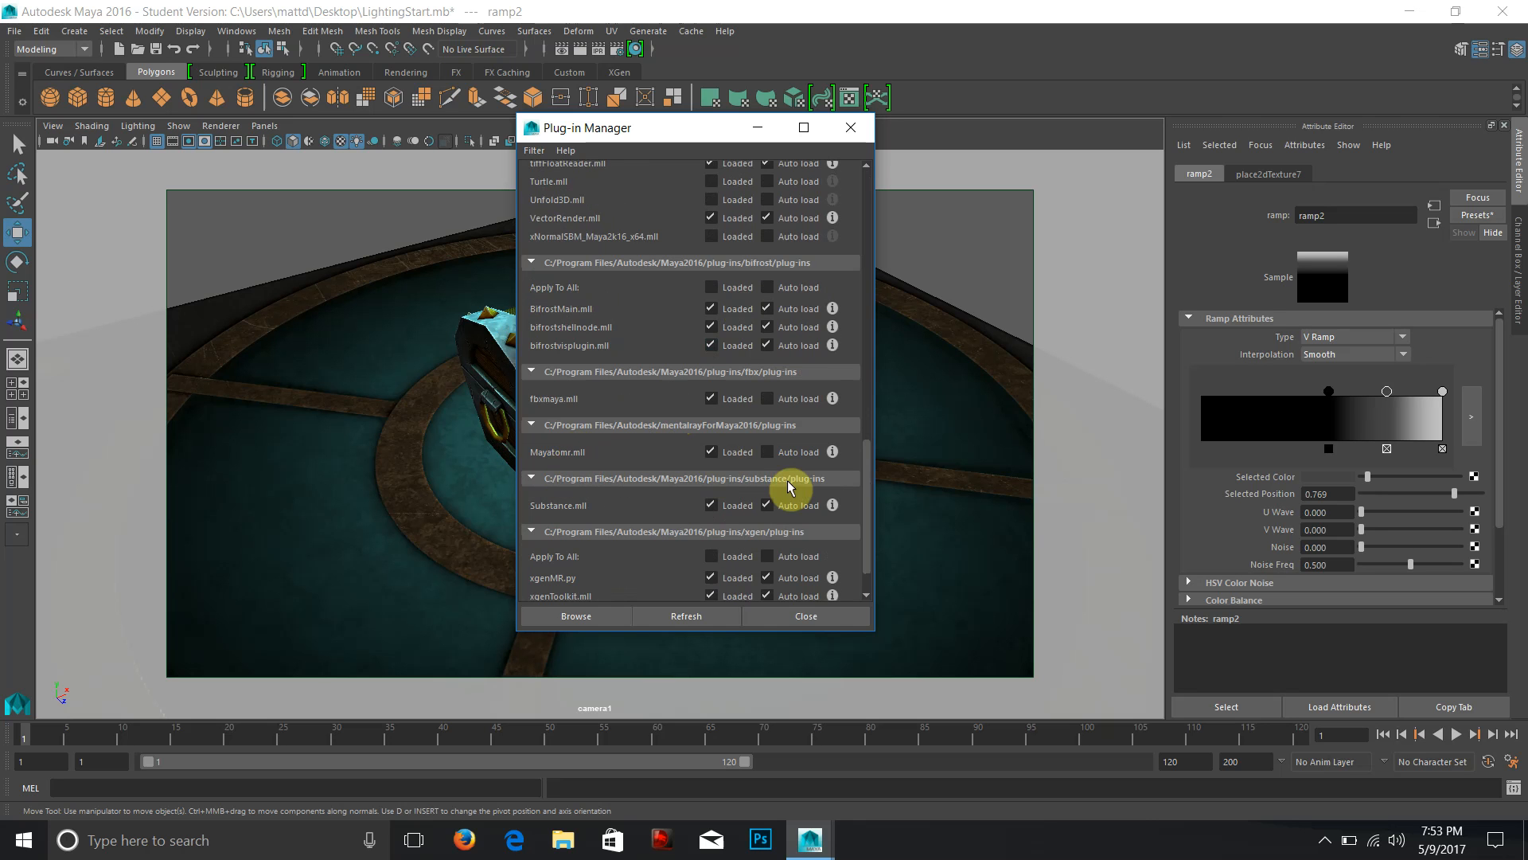
pyautogui.click(810, 616)
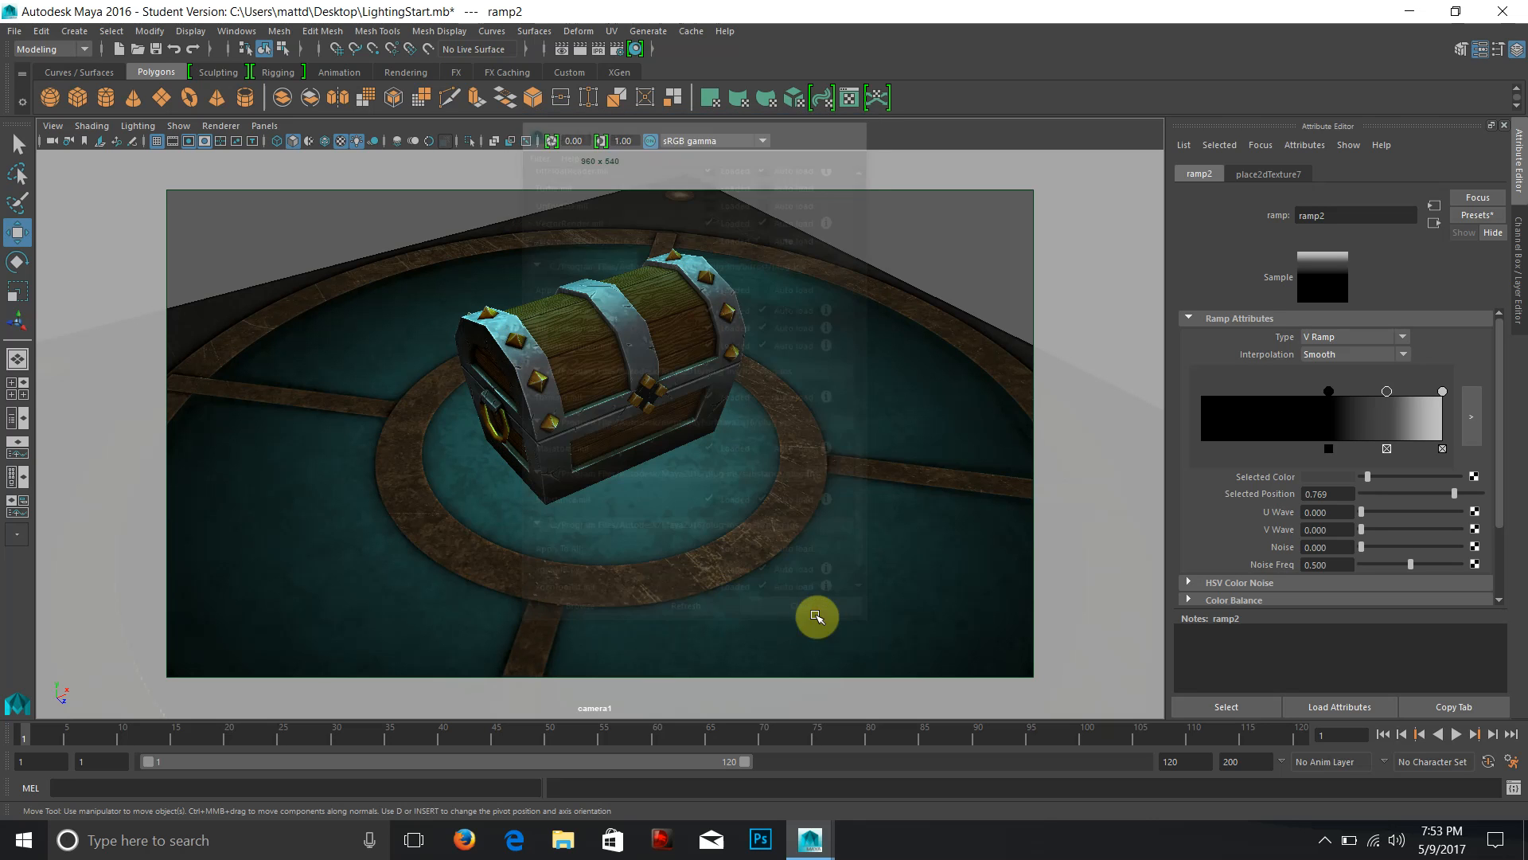
# Set the renderer to mental ray in the Render Settings, place that window beside the chest, and render the current frame.
pyautogui.click(617, 49)
pyautogui.click(300, 237)
pyautogui.click(282, 318)
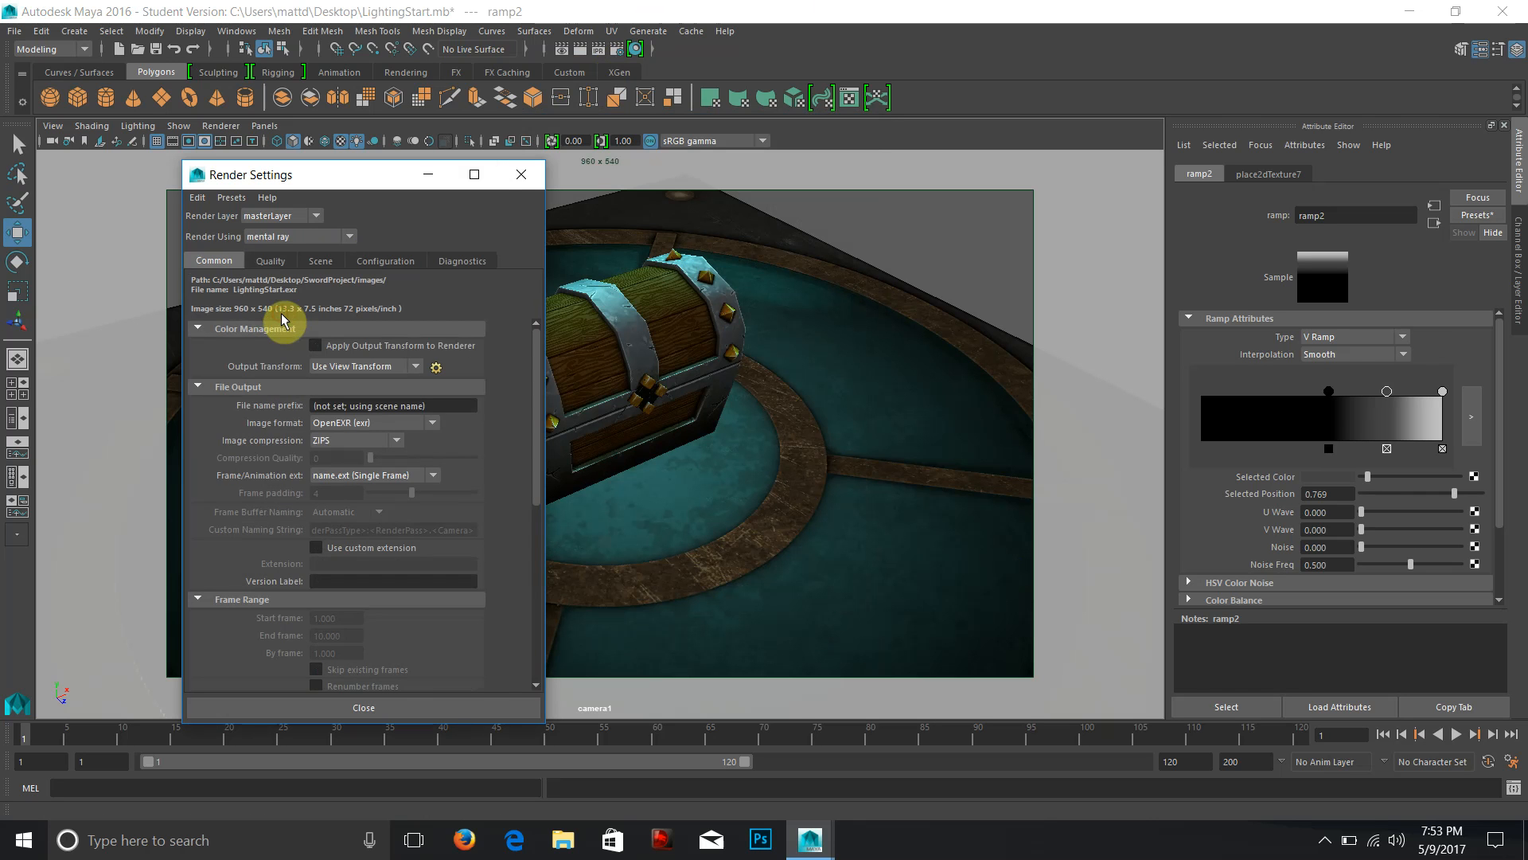
pyautogui.moveTo(369, 174); pyautogui.dragTo(1035, 81)
pyautogui.scroll(-6, 1112, 355)
pyautogui.scroll(6, 1112, 355)
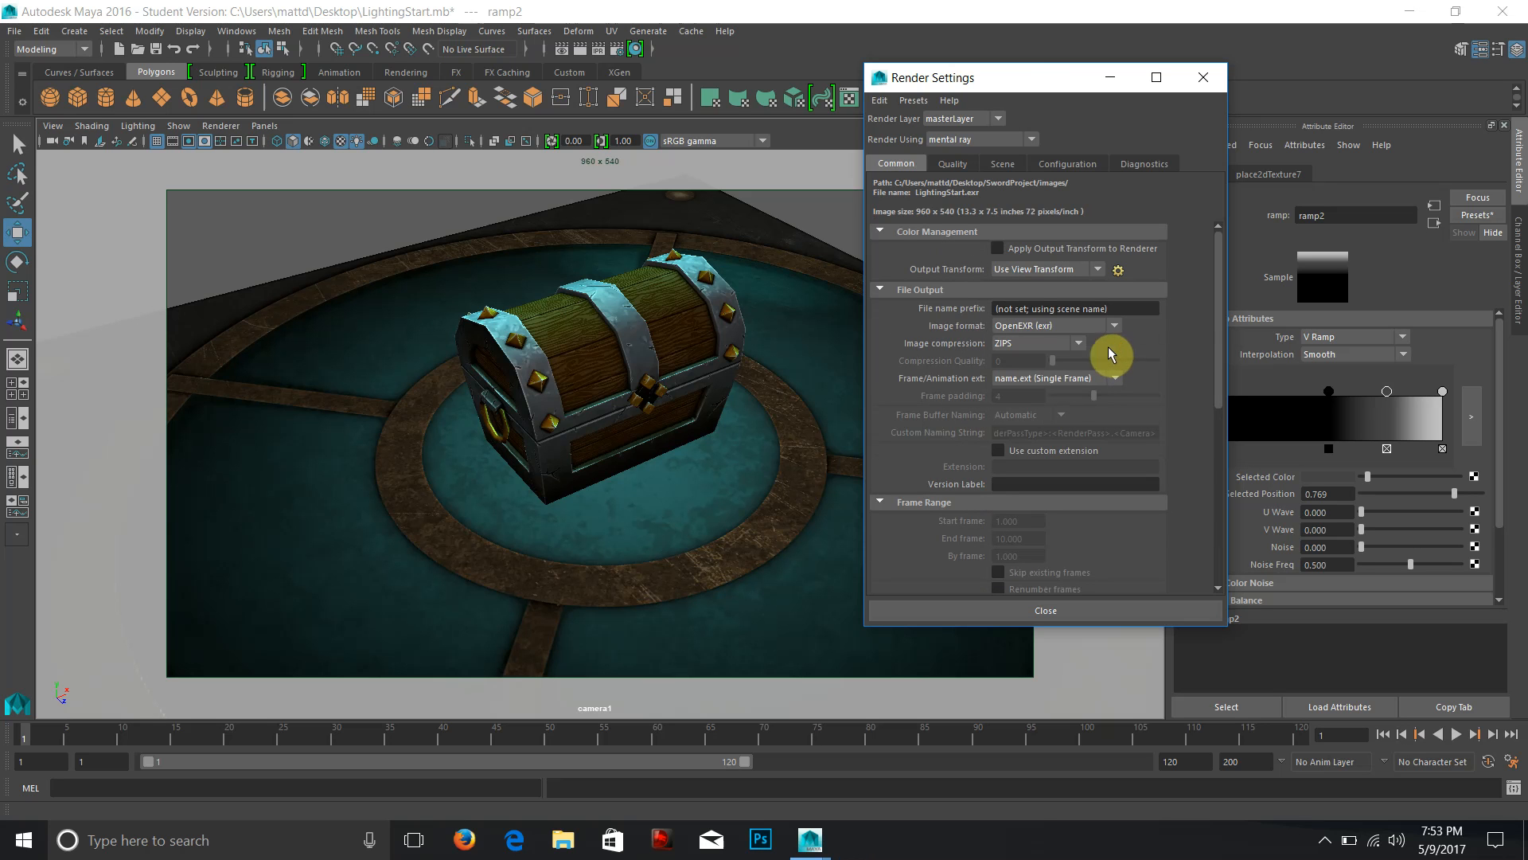
pyautogui.click(581, 48)
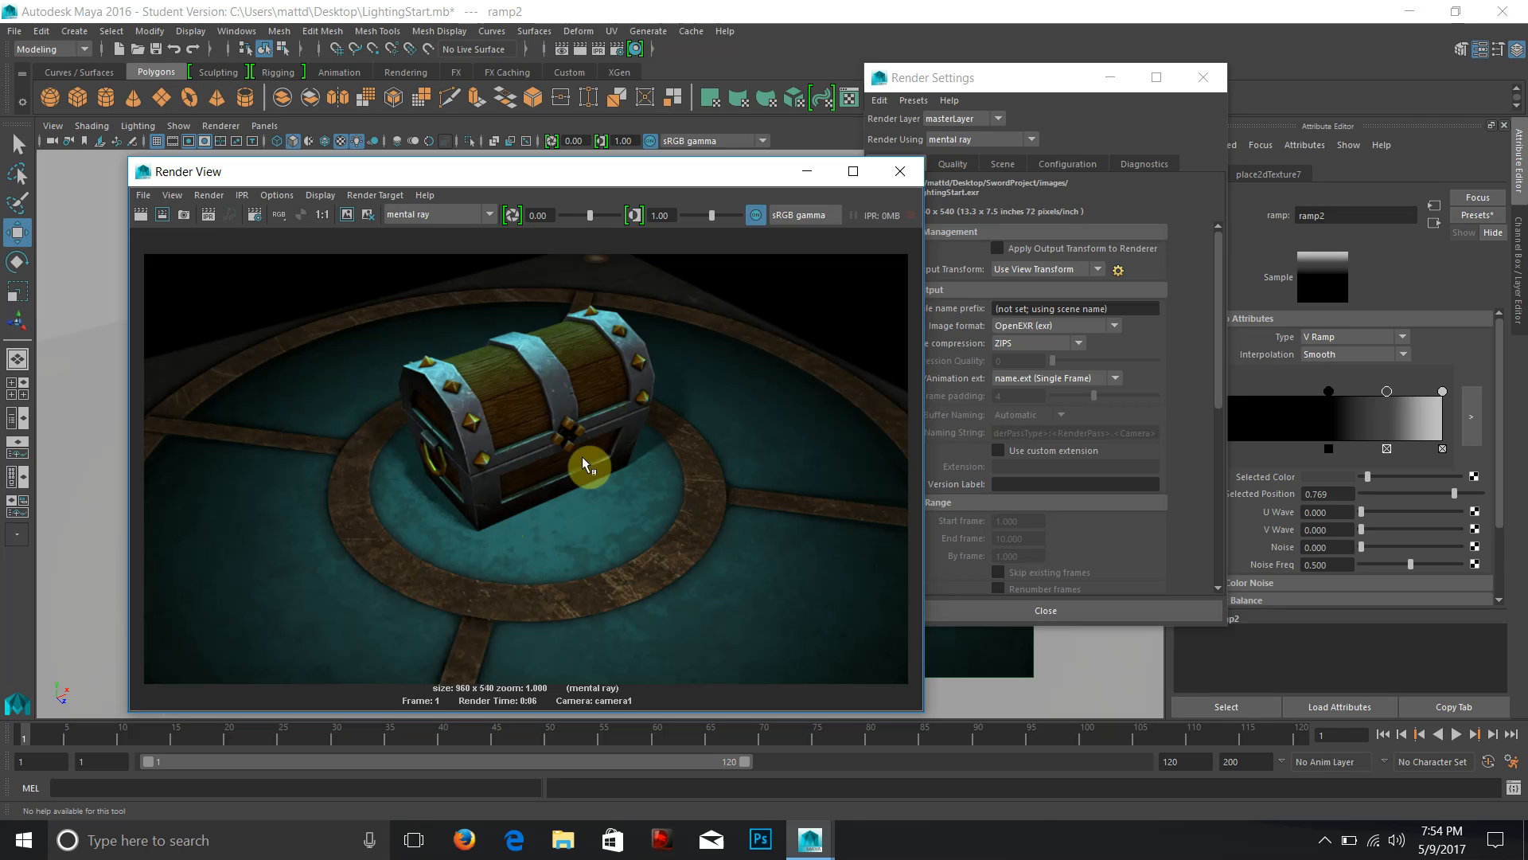
# Keep the mental ray image, switch the Render View to Maya Software, re-render the frame, and keep that image too.
pyautogui.click(457, 216)
pyautogui.click(327, 402)
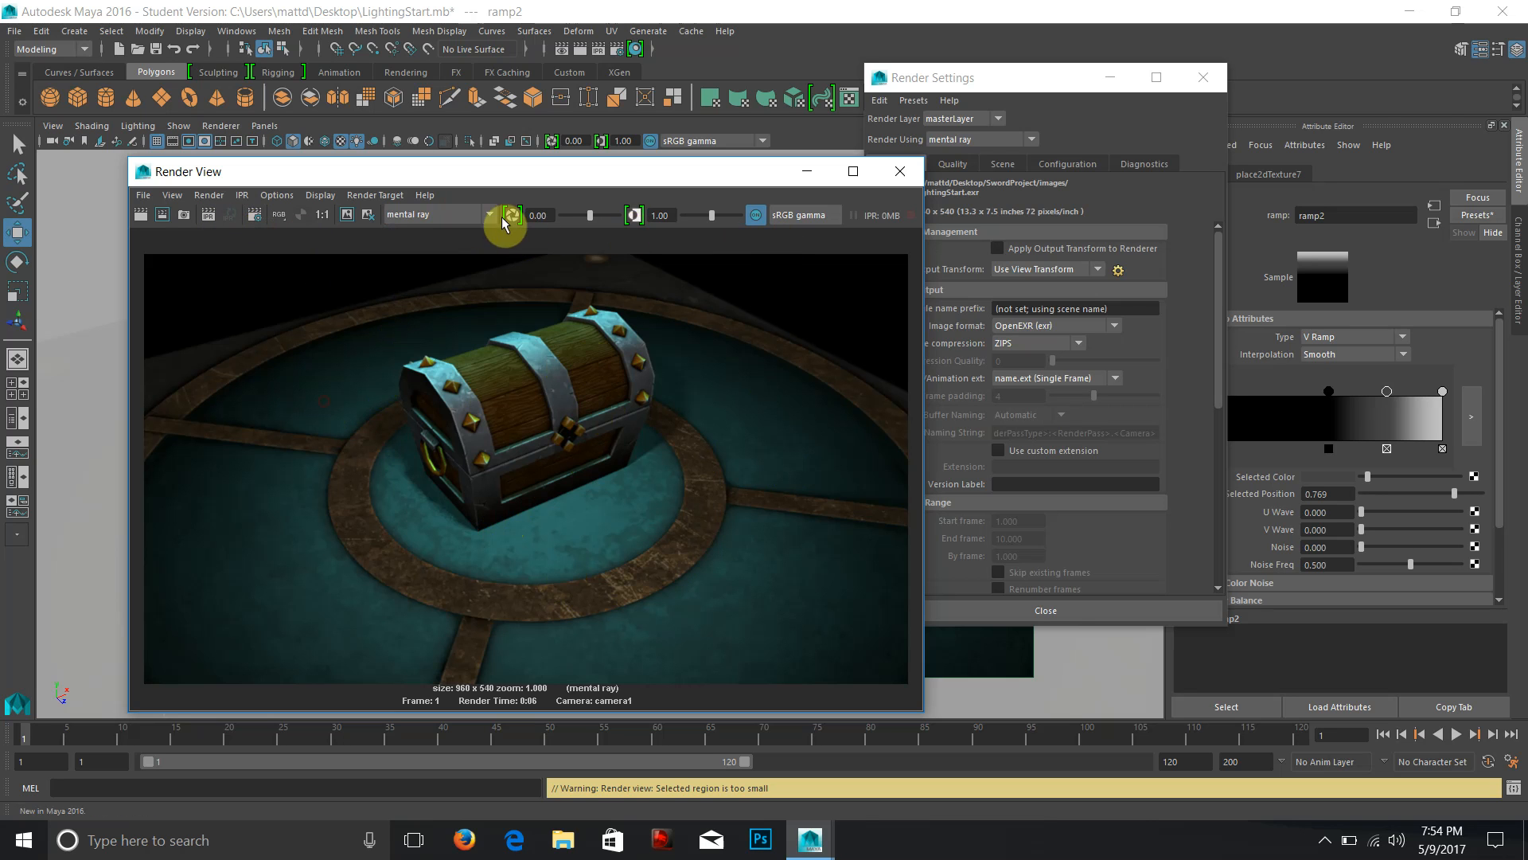
pyautogui.click(348, 215)
pyautogui.click(488, 214)
pyautogui.click(433, 238)
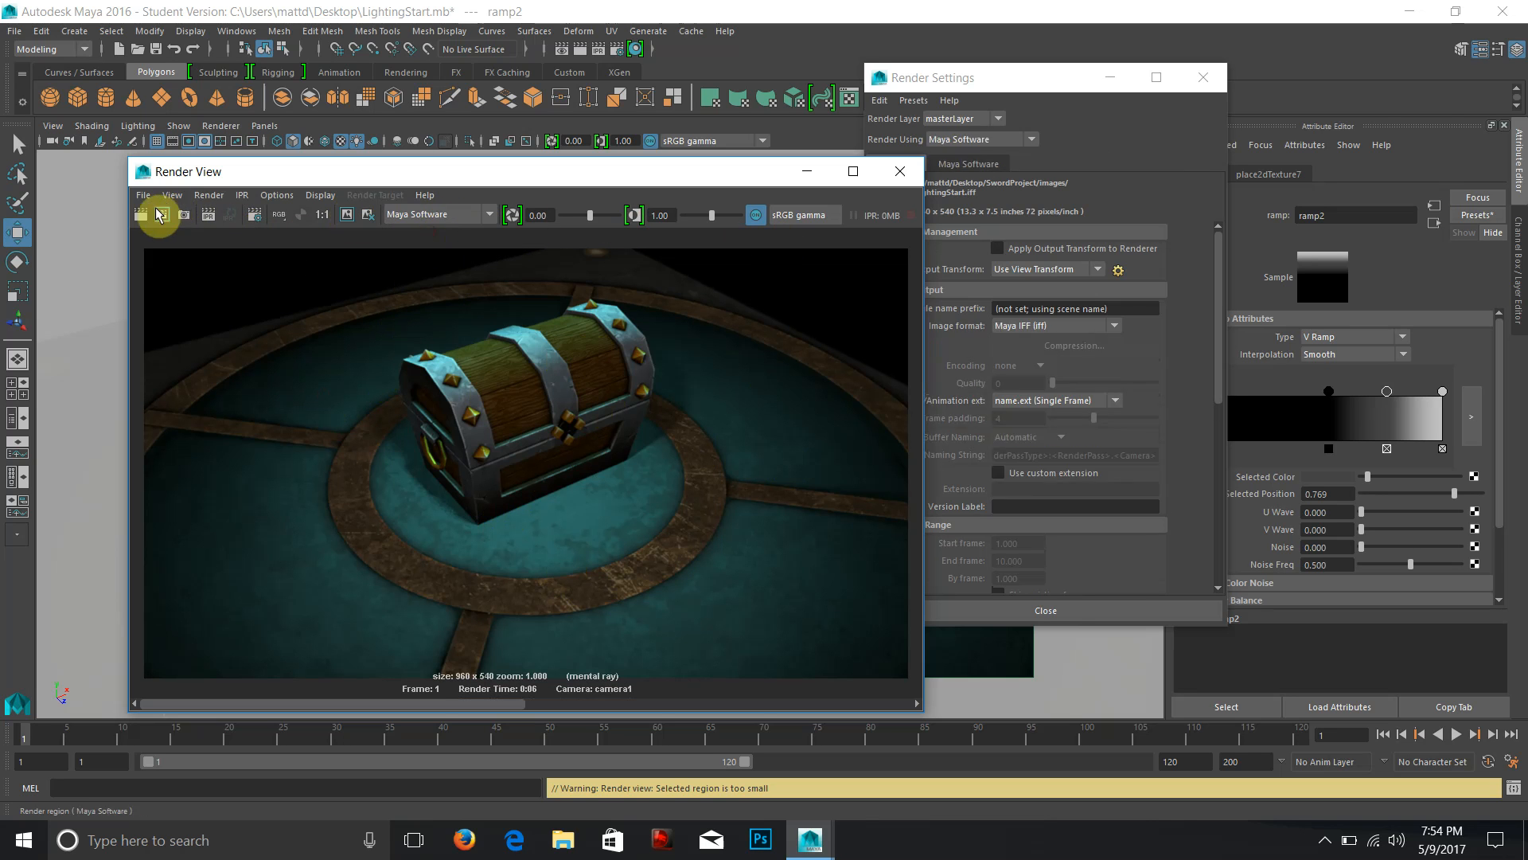
pyautogui.click(171, 215)
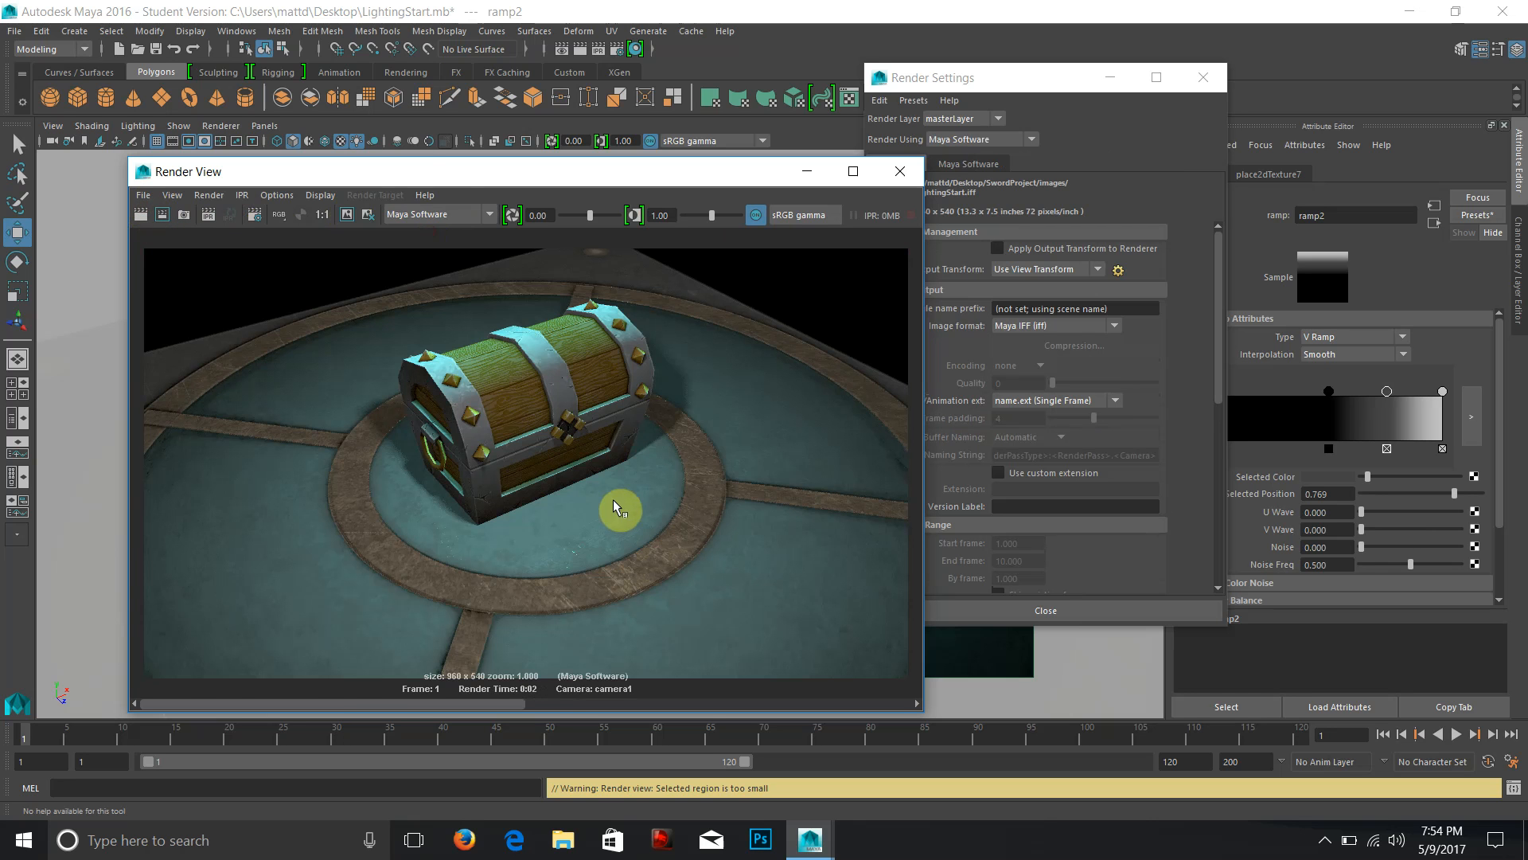
pyautogui.click(347, 215)
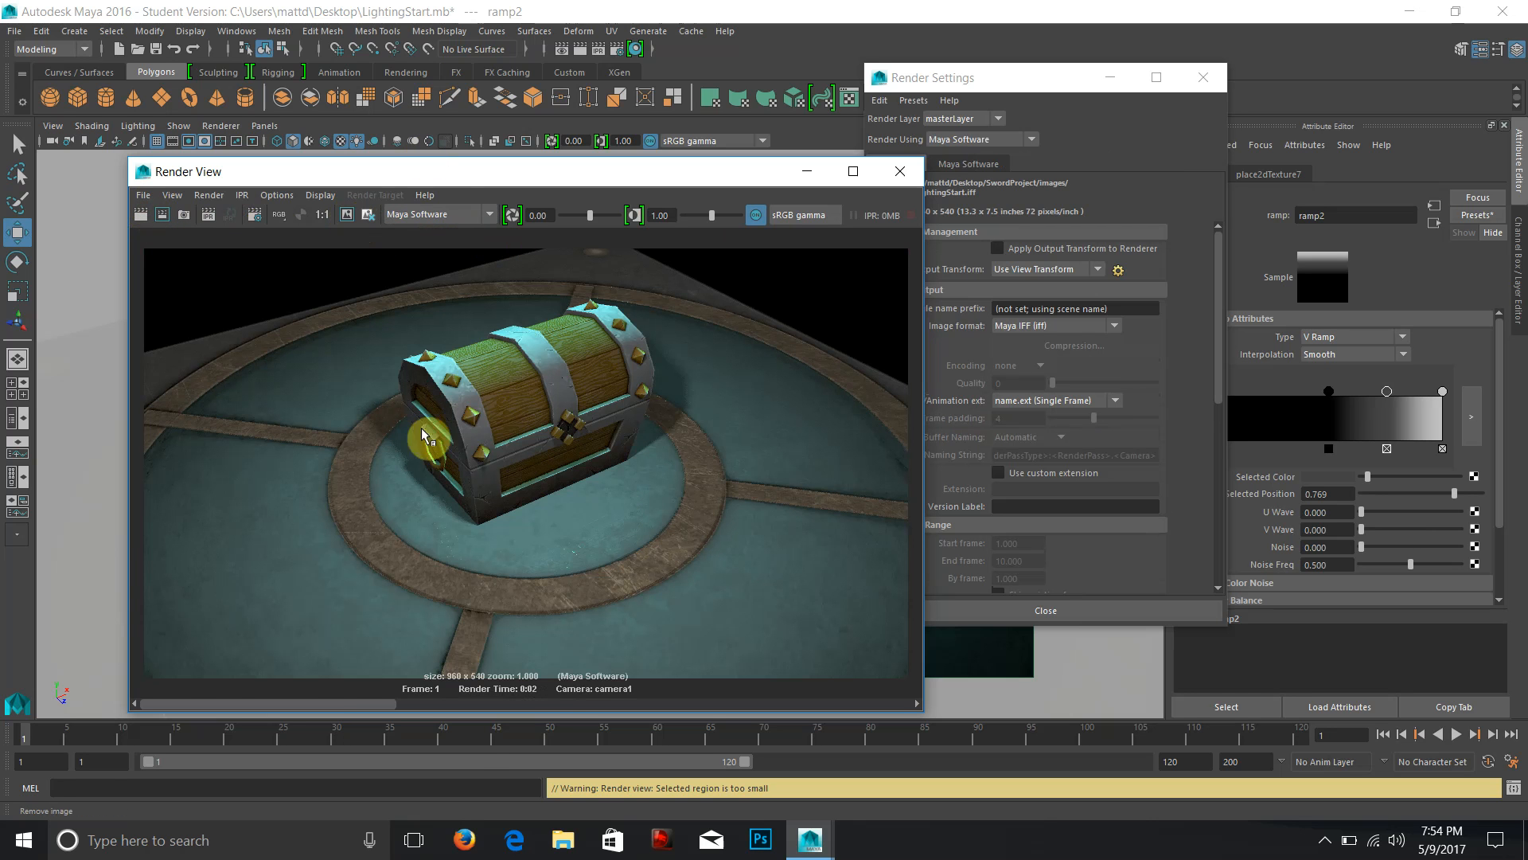
# Compare the kept Maya Software and mental ray renders of the chest, and set the renderer back to mental ray.
pyautogui.click(360, 704)
pyautogui.moveTo(584, 699); pyautogui.dragTo(840, 699)
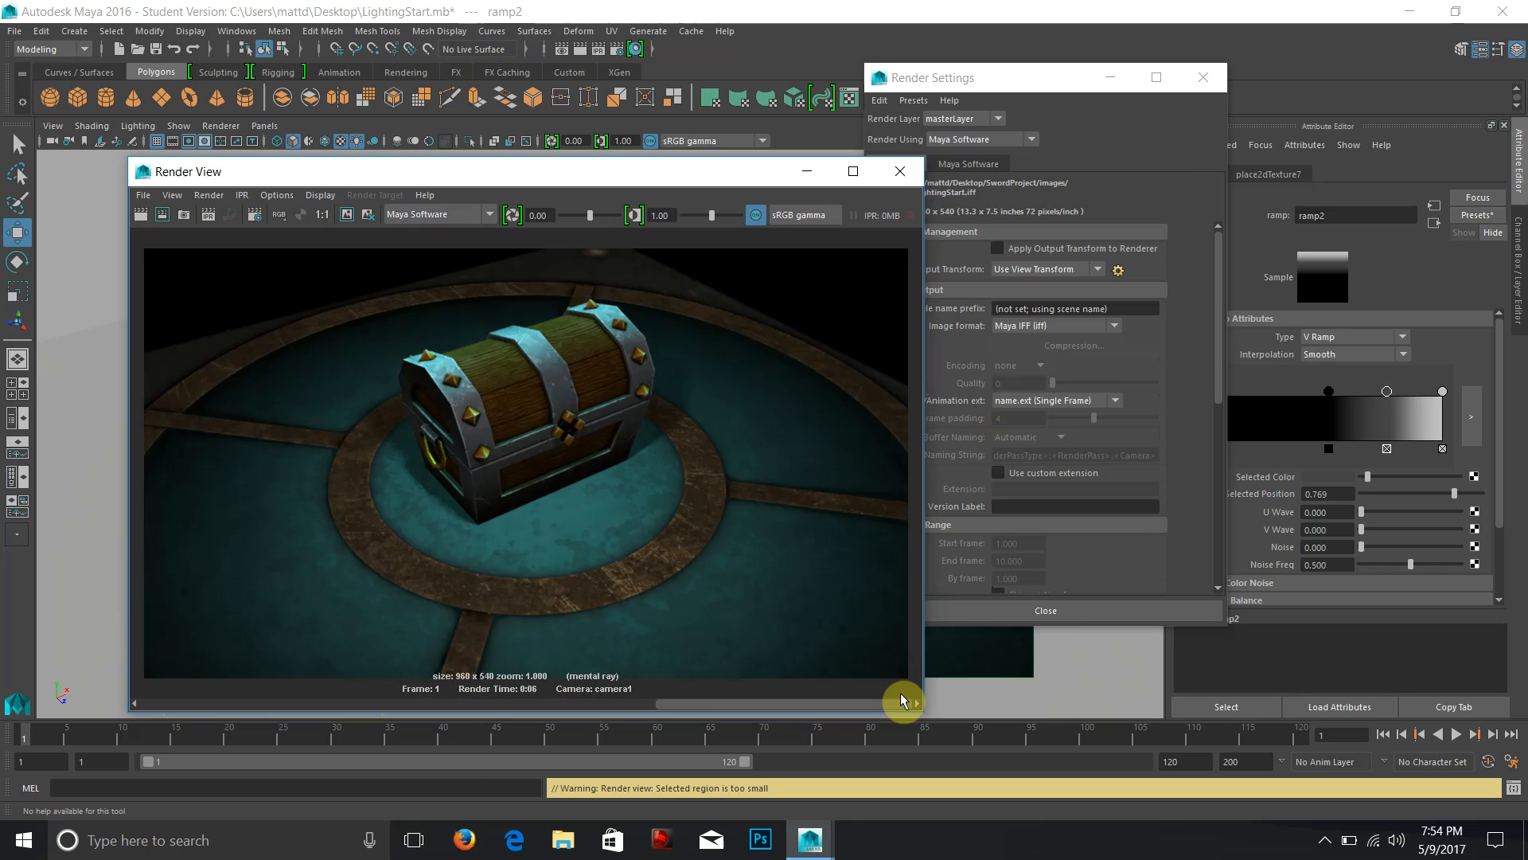
pyautogui.moveTo(594, 699); pyautogui.dragTo(766, 723)
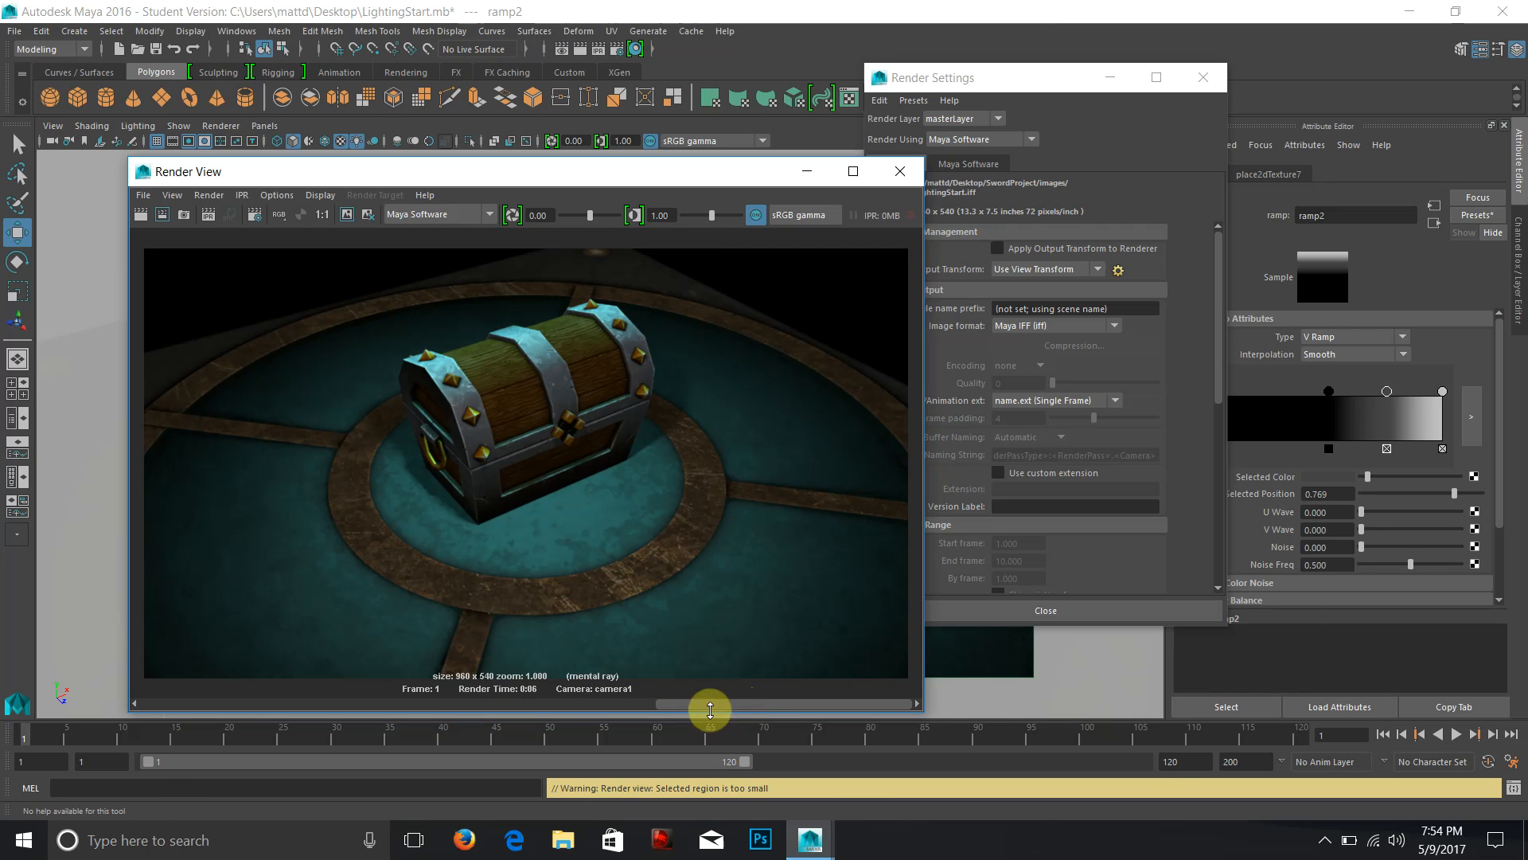
pyautogui.moveTo(701, 704); pyautogui.dragTo(904, 700)
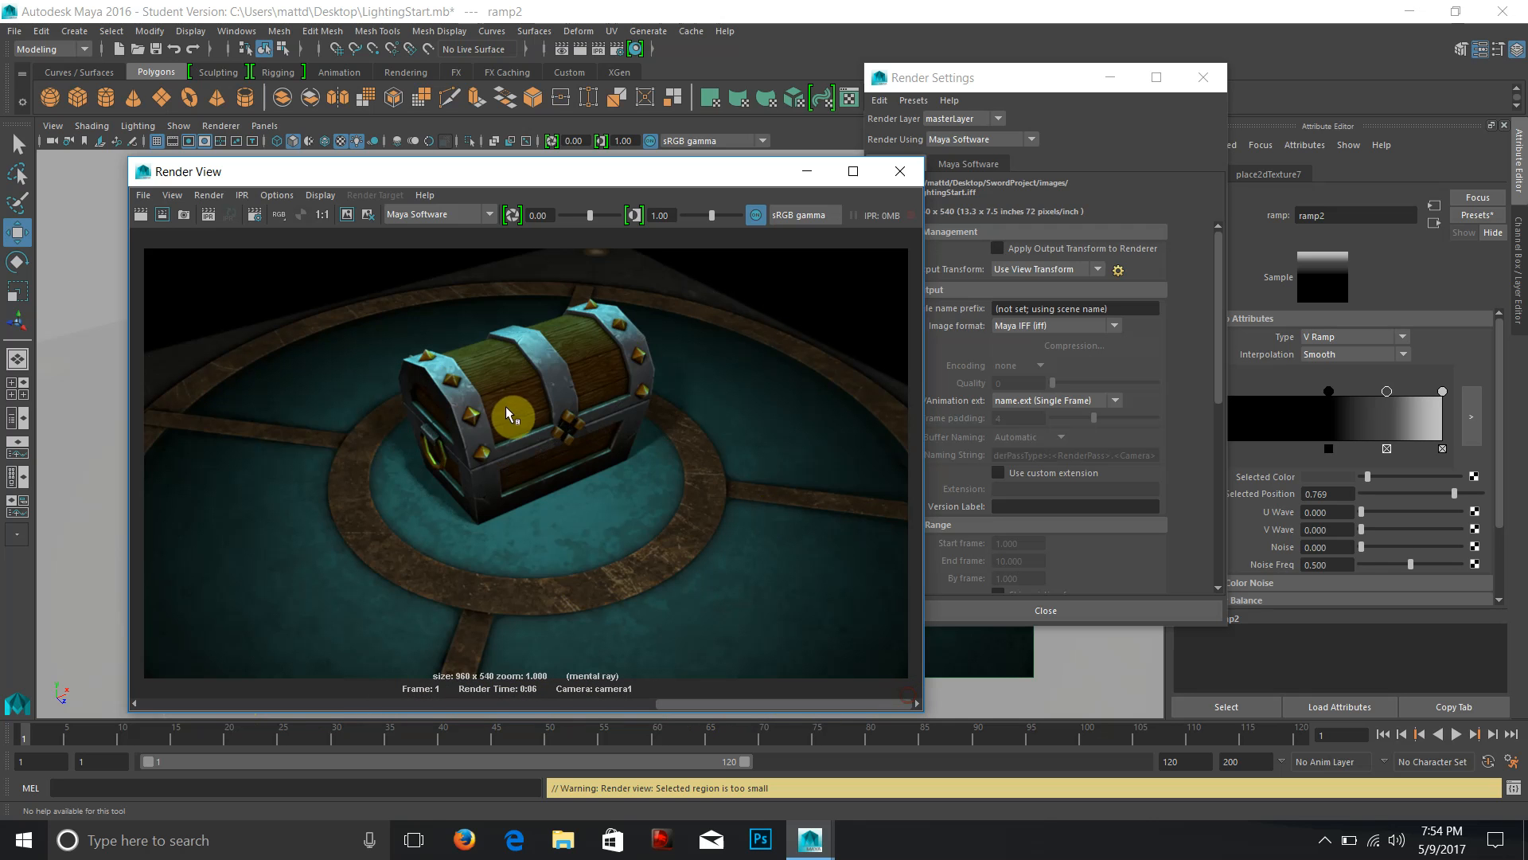
pyautogui.click(488, 214)
pyautogui.click(456, 297)
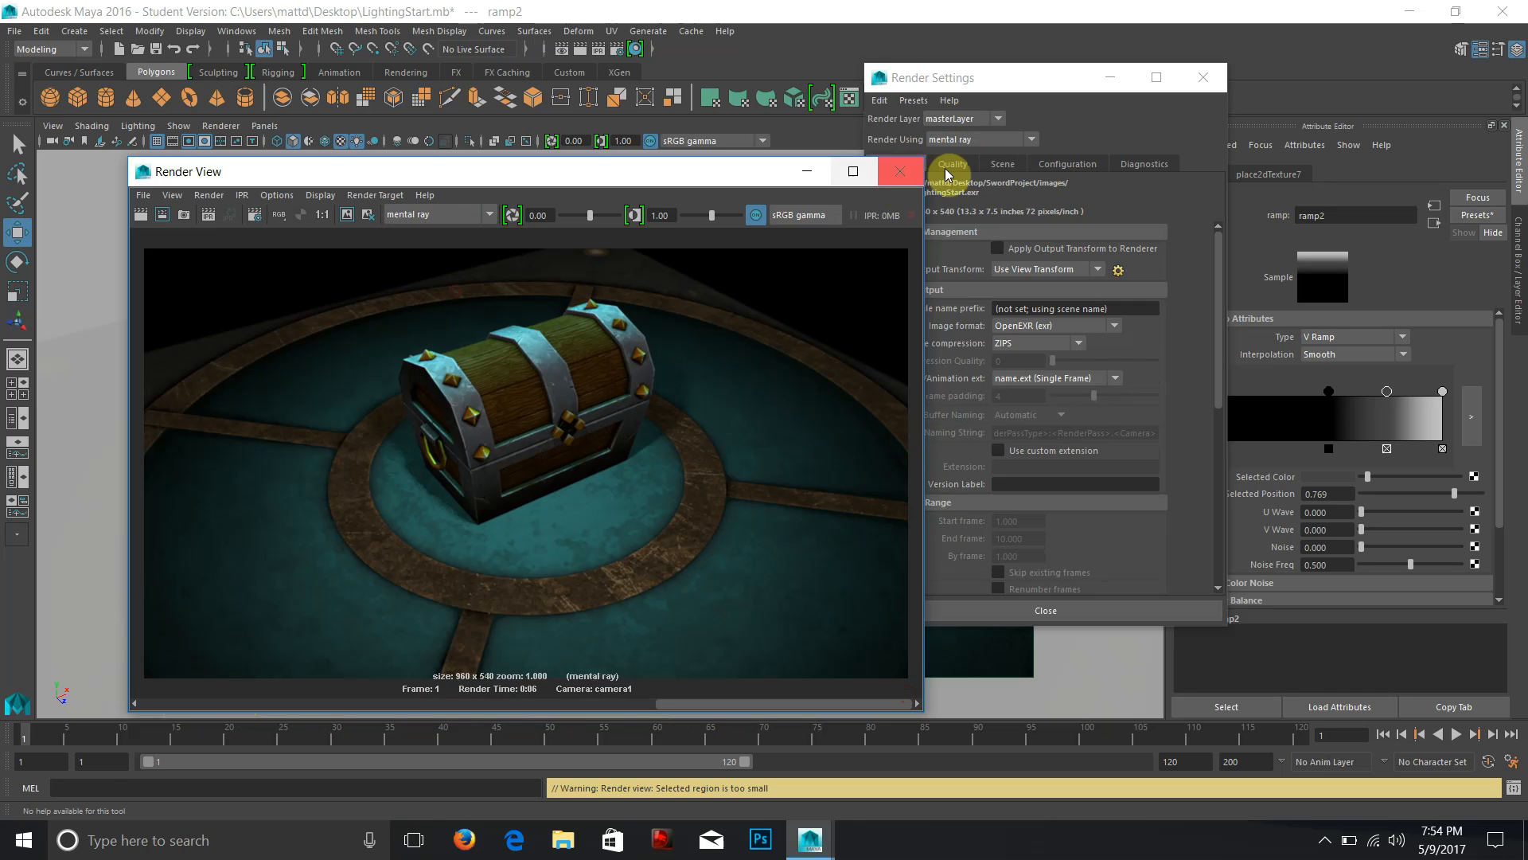
# Close the Render View and Render Settings, and delete the ambient light above the chest from the persp view.
pyautogui.click(899, 171)
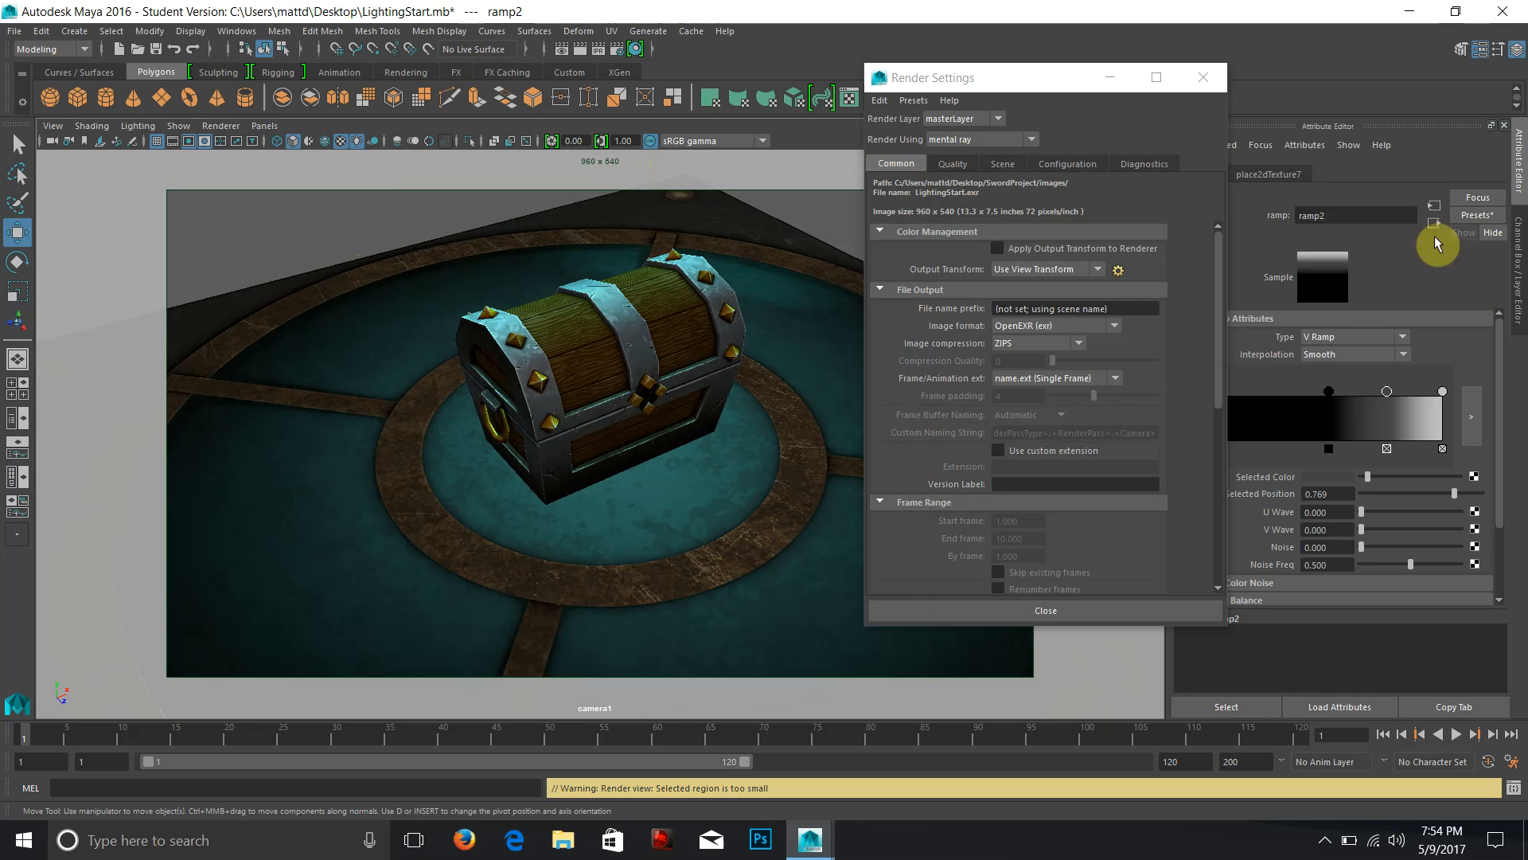
pyautogui.click(1203, 77)
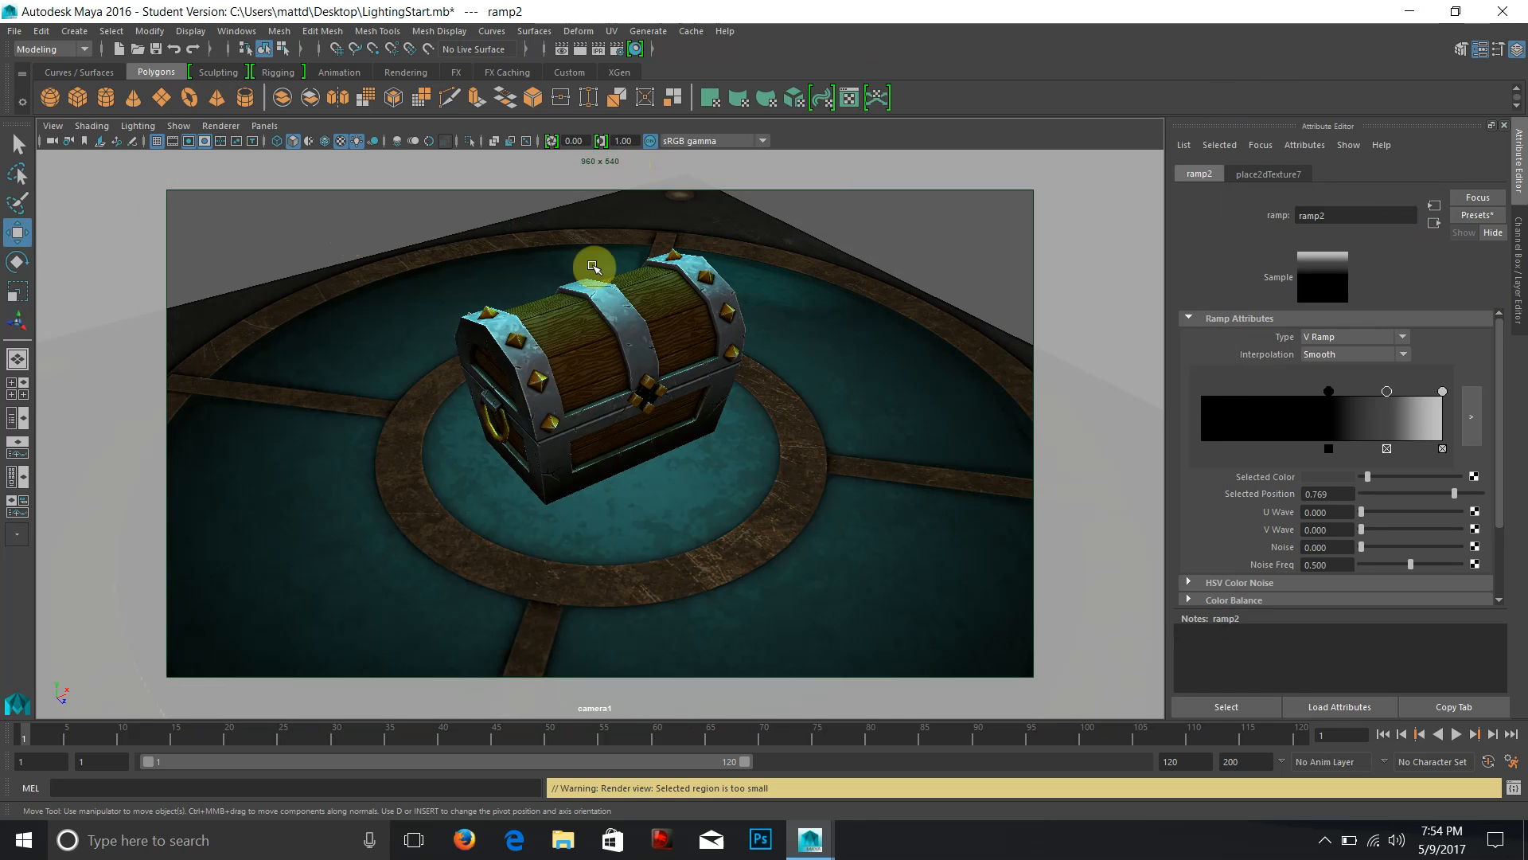
pyautogui.click(265, 129)
pyautogui.moveTo(398, 145)
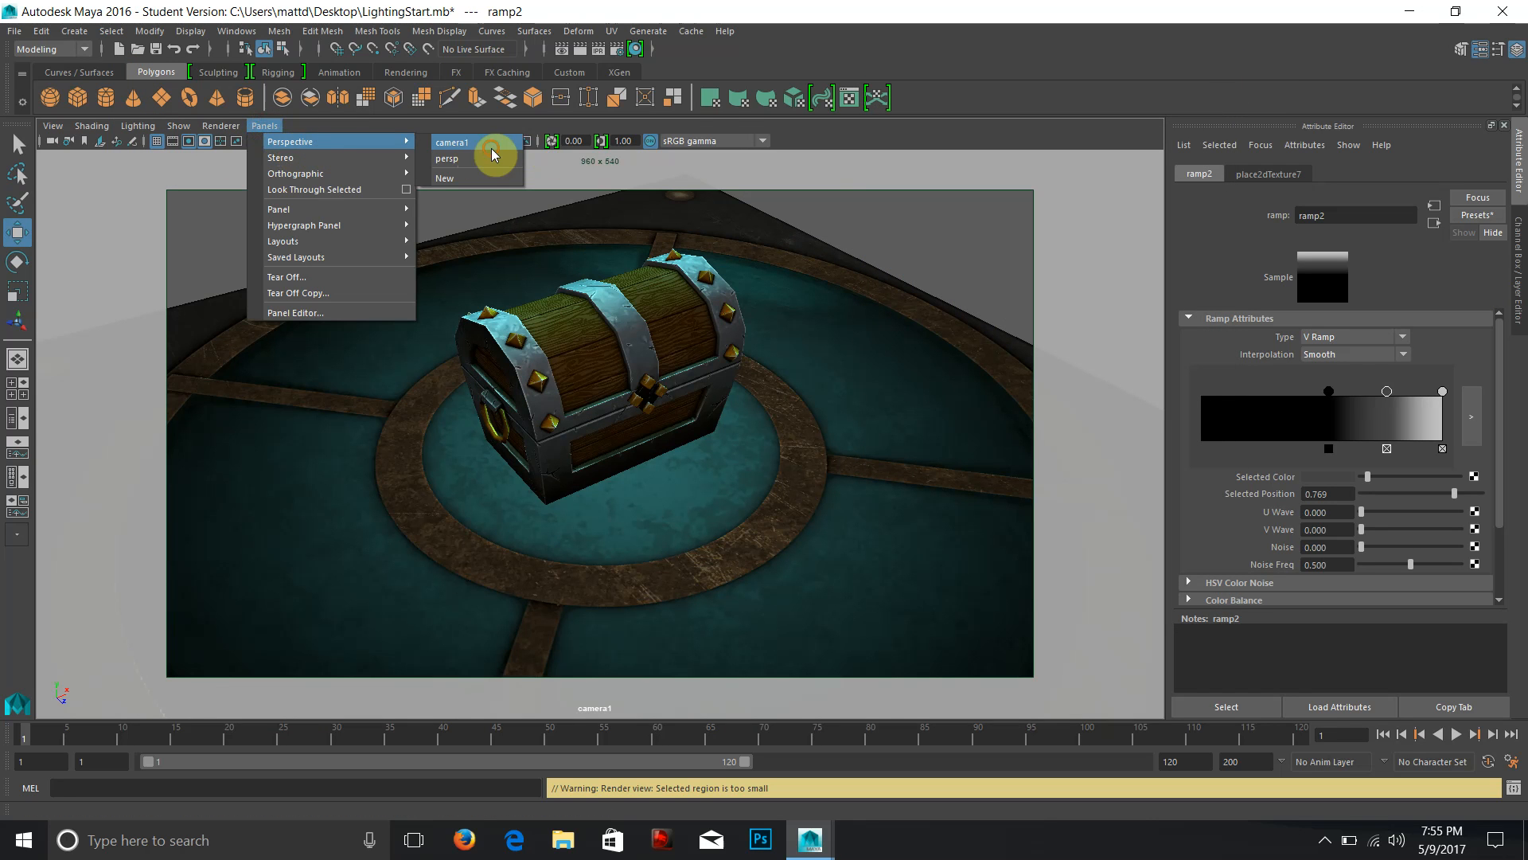
pyautogui.click(494, 150)
pyautogui.moveTo(581, 278); pyautogui.dragTo(649, 330)
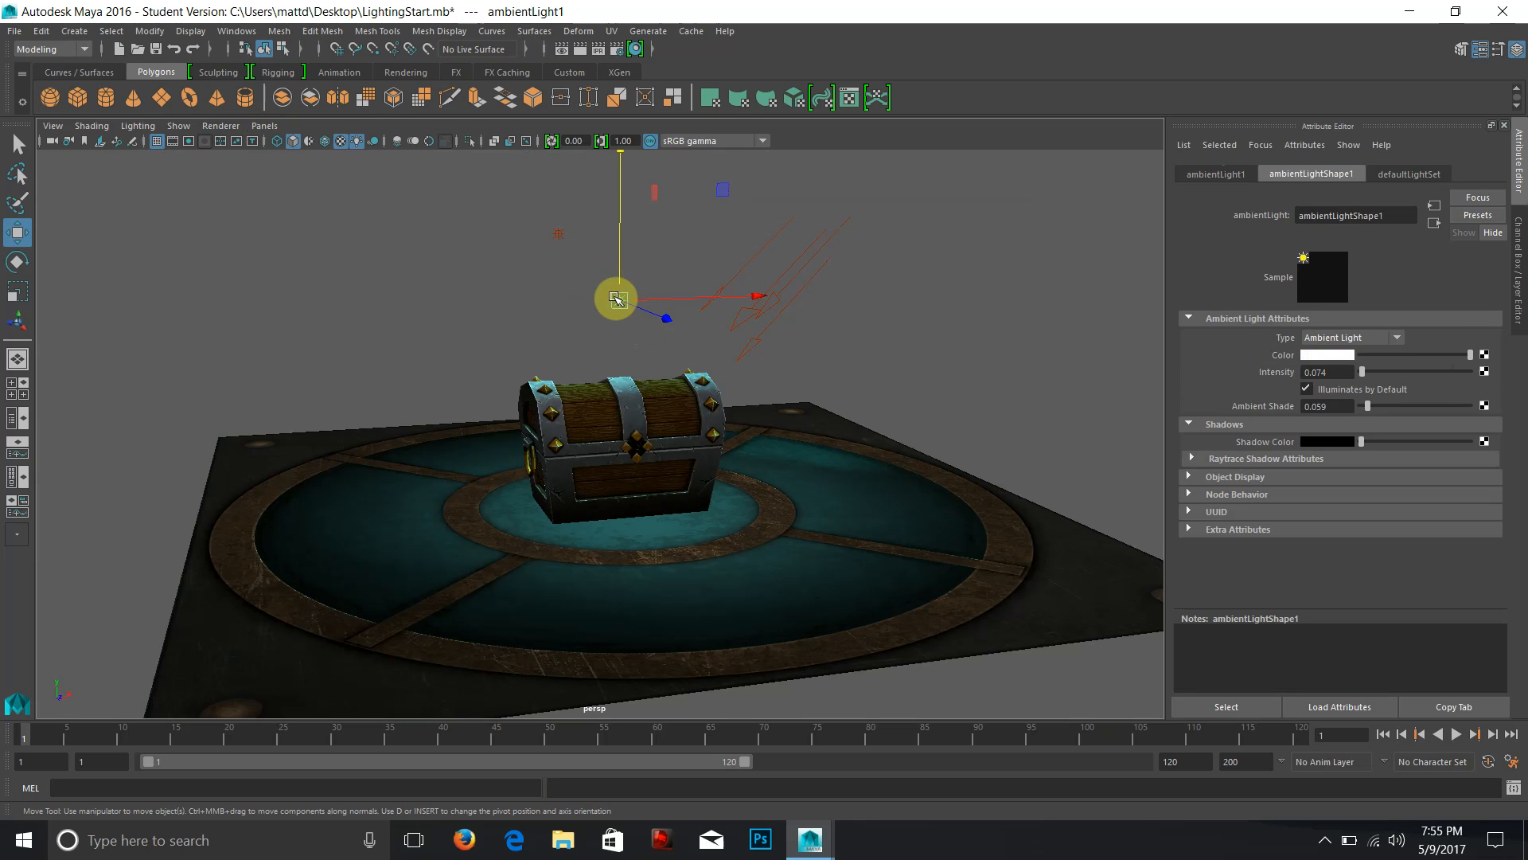
pyautogui.moveTo(606, 280)
pyautogui.mouseDown()
pyautogui.moveTo(594, 290)
pyautogui.moveTo(631, 262)
pyautogui.moveTo(747, 280)
pyautogui.moveTo(621, 293)
pyautogui.mouseUp()
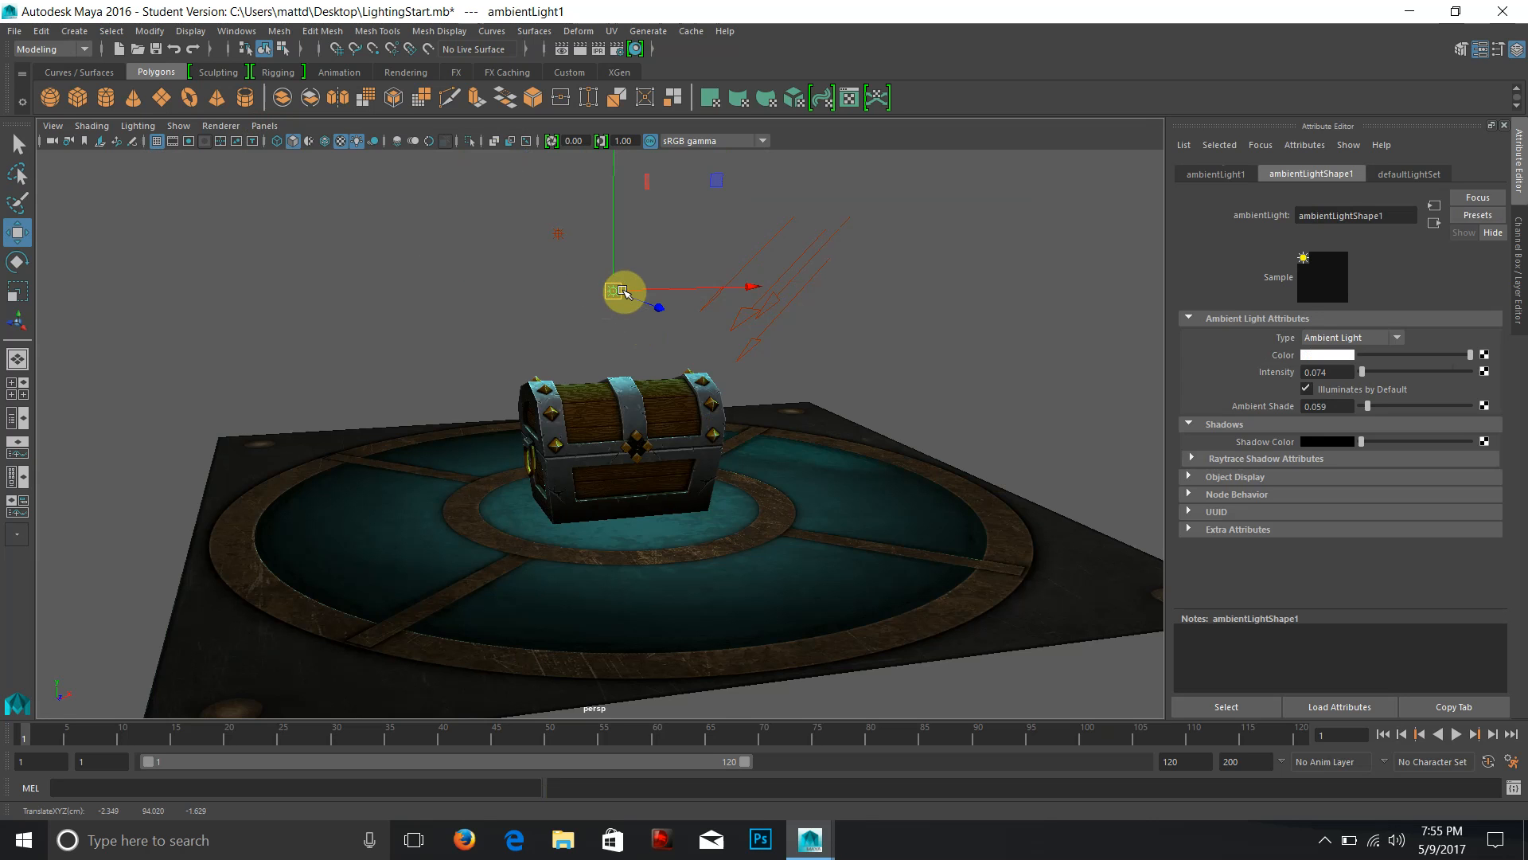
pyautogui.press('Delete')
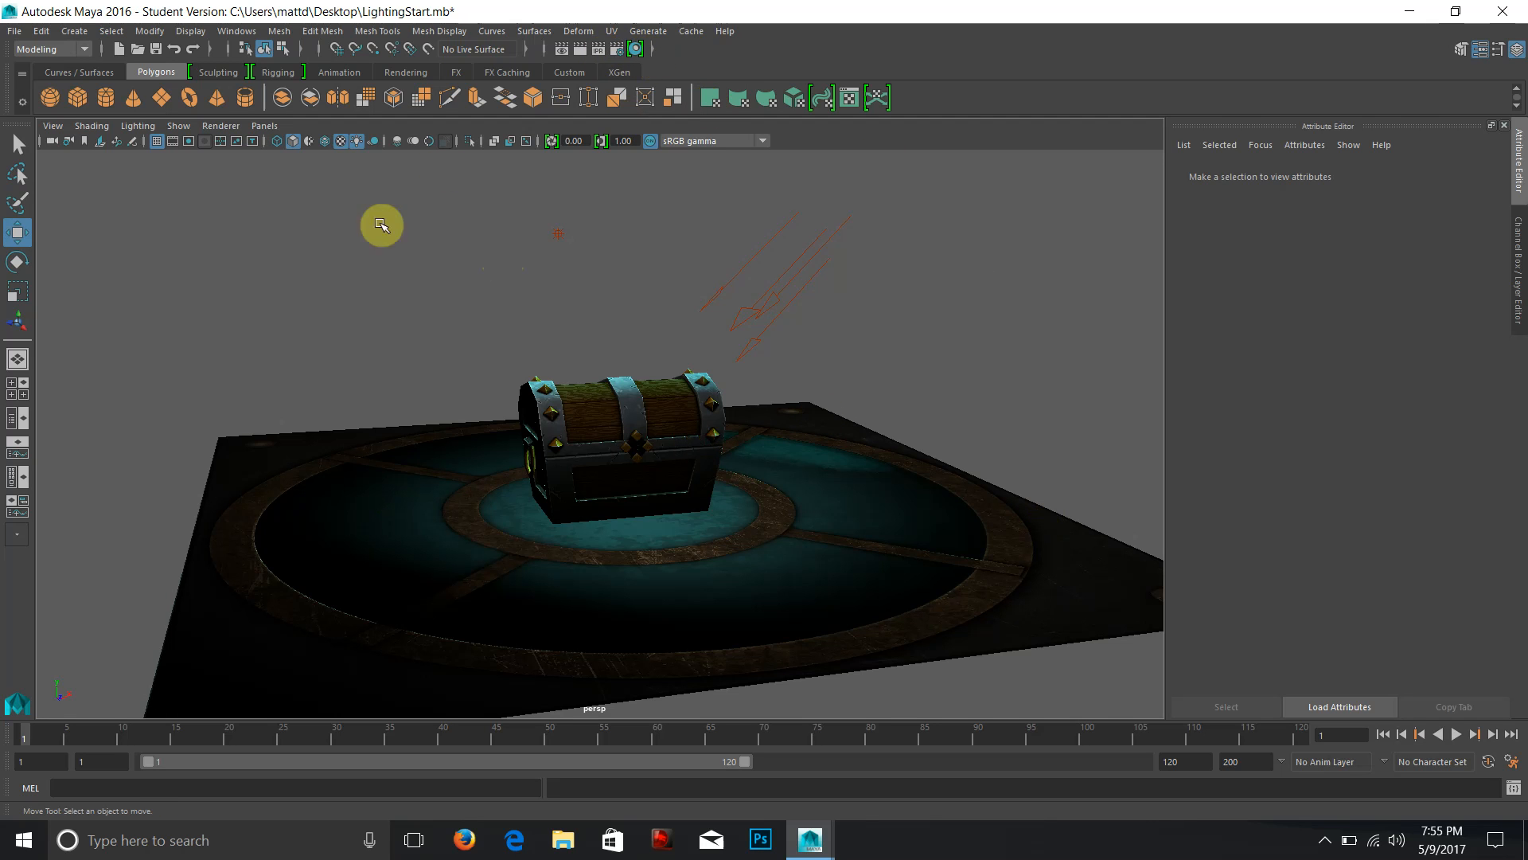
# Check the Enable Default Light setting in the Render Options section of the Render Settings.
pyautogui.click(613, 52)
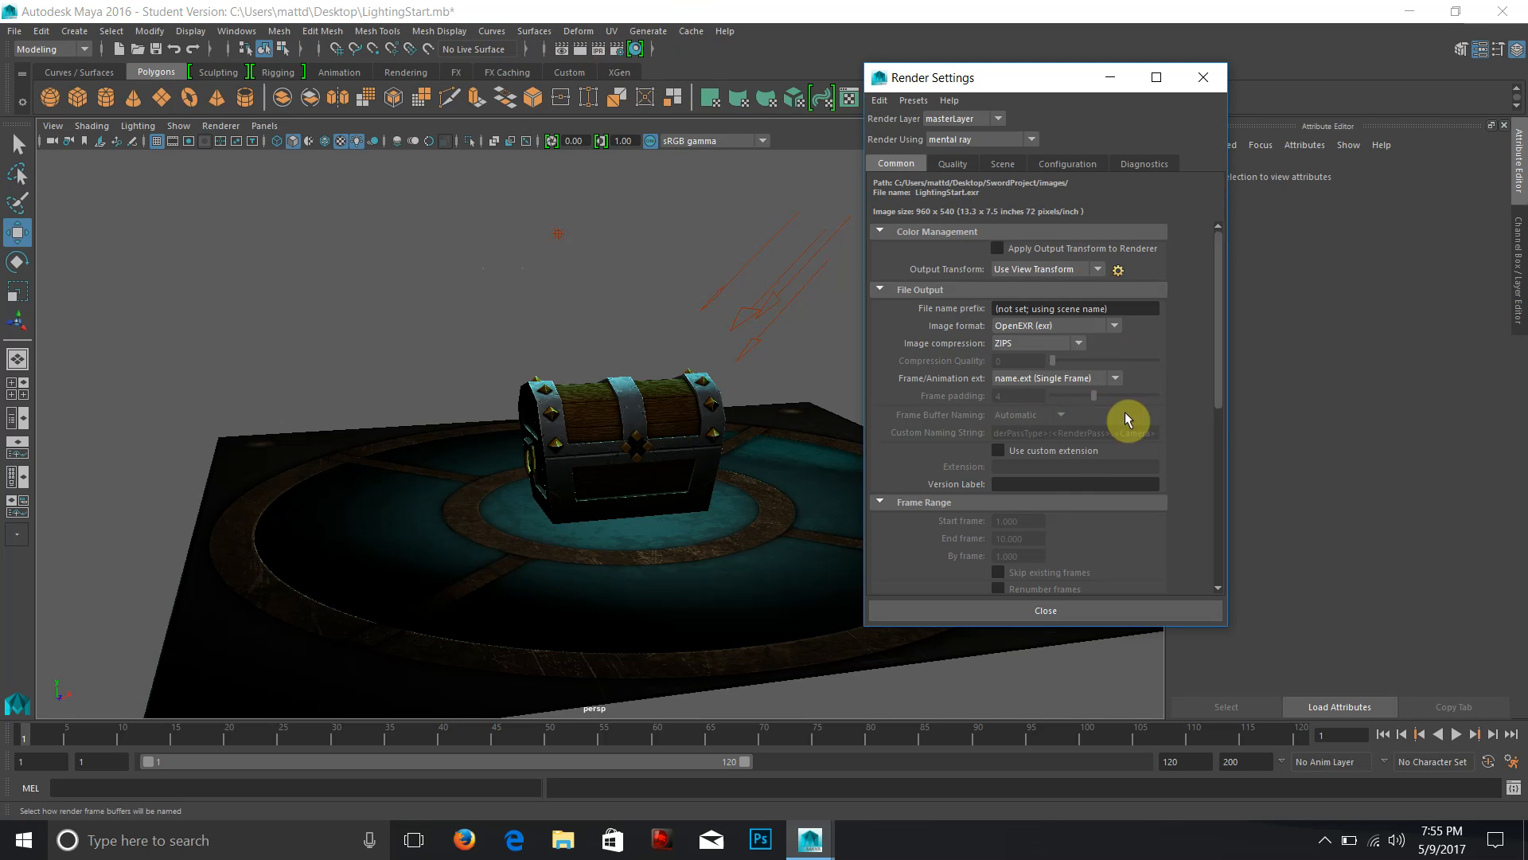
pyautogui.scroll(-5, 1216, 398)
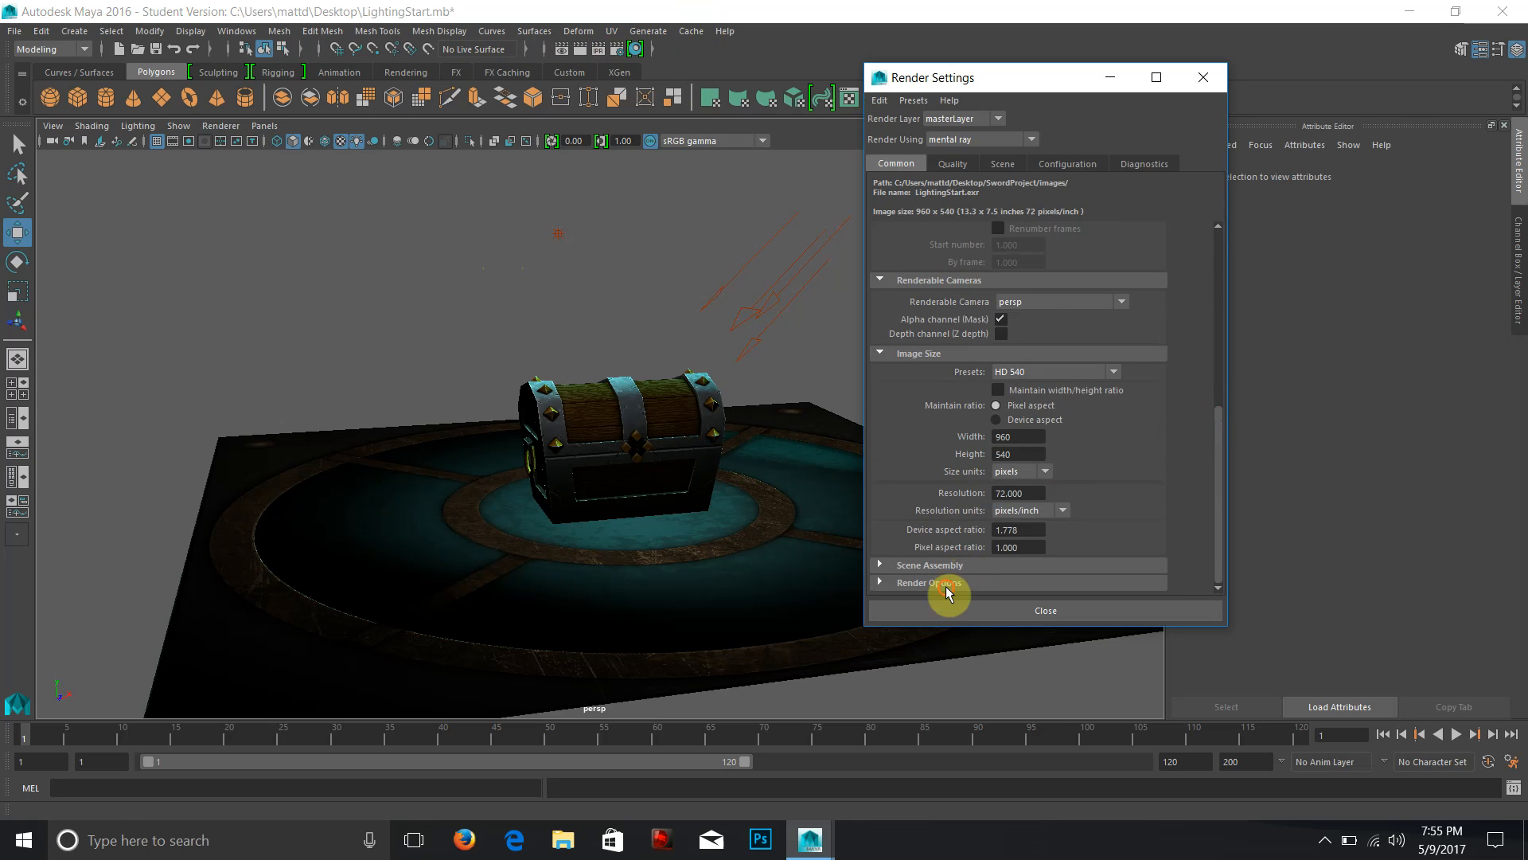
pyautogui.click(930, 583)
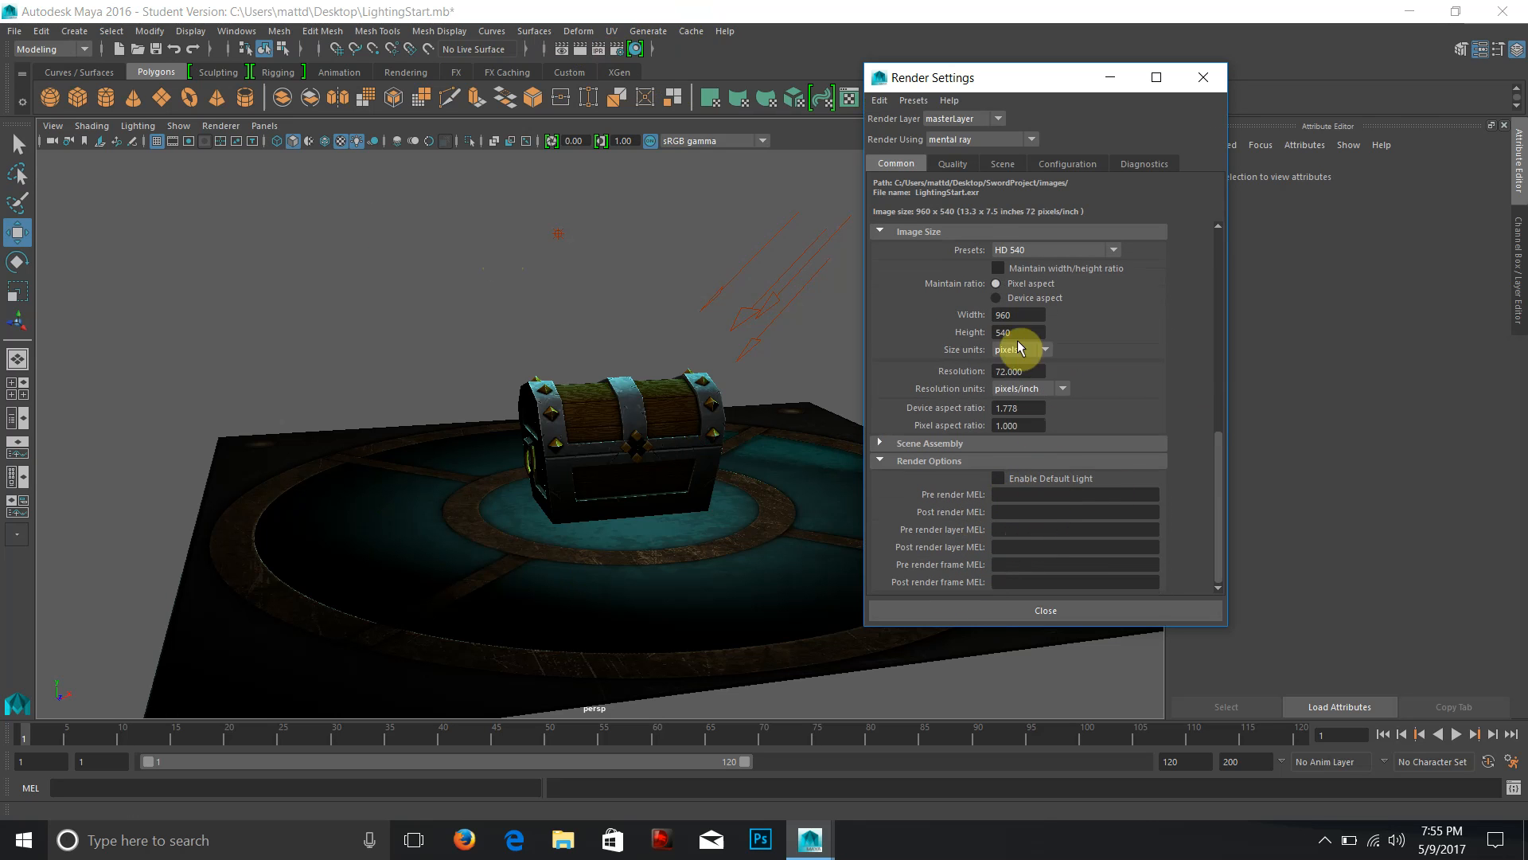
# Load the Preview preset for the mental ray quality settings and set the Indirect Diffuse (GI) Mode to Finalgather.
pyautogui.click(949, 165)
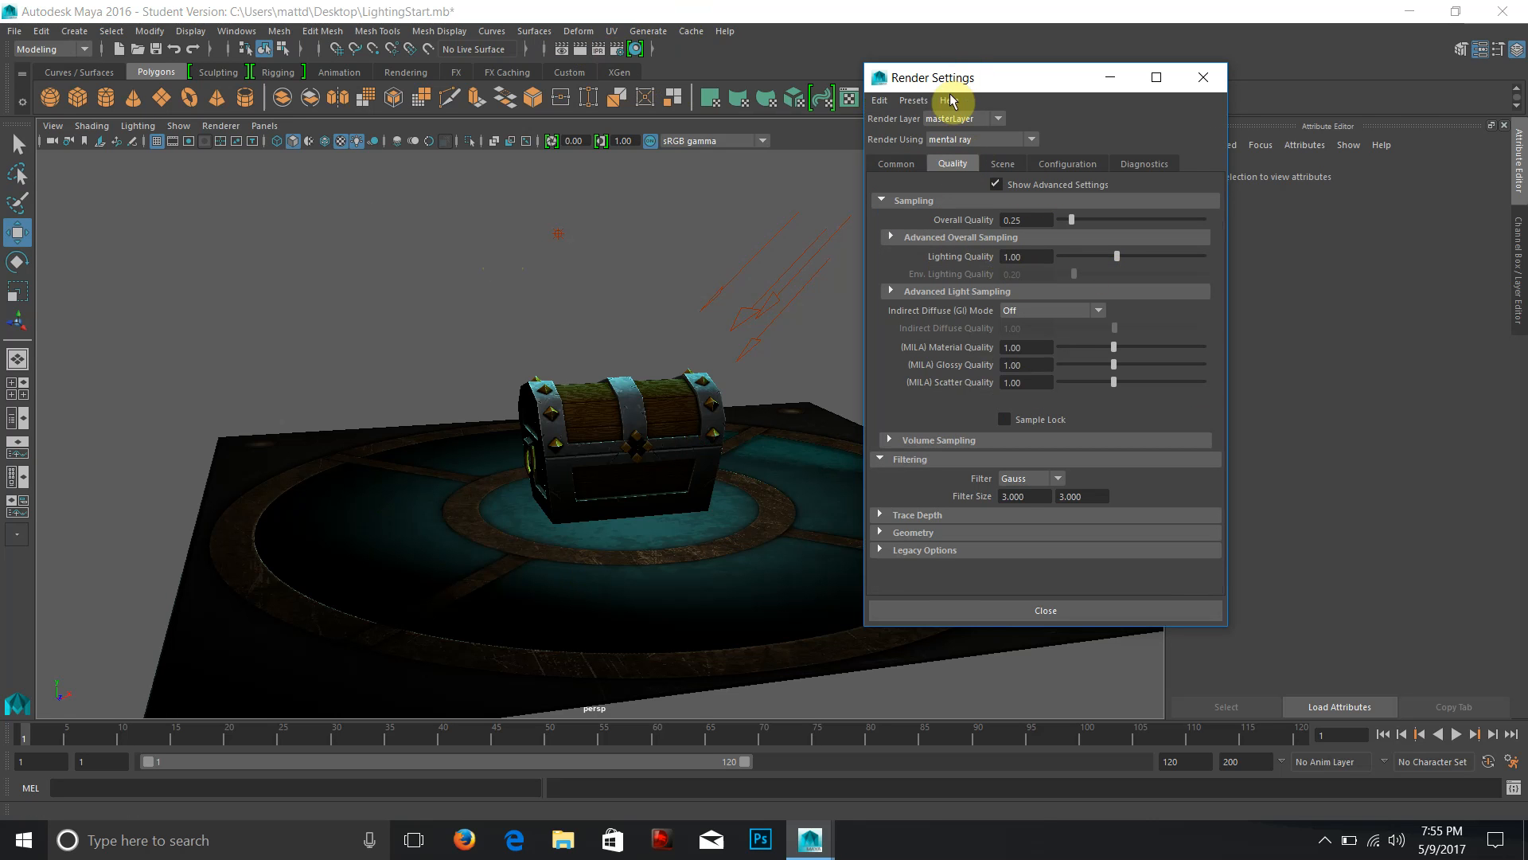
pyautogui.click(914, 101)
pyautogui.moveTo(966, 133)
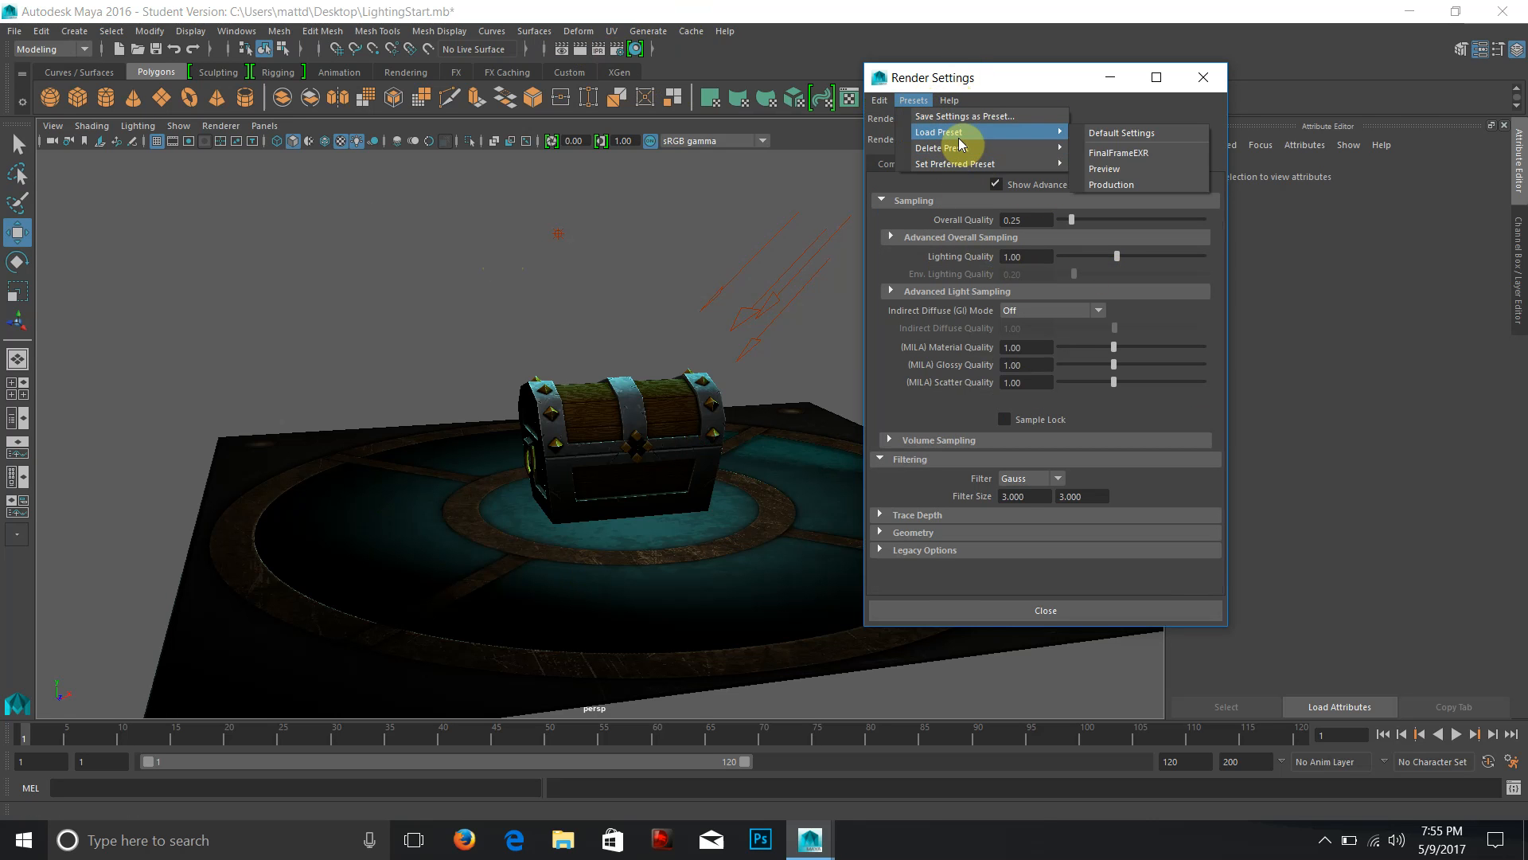
pyautogui.click(1117, 172)
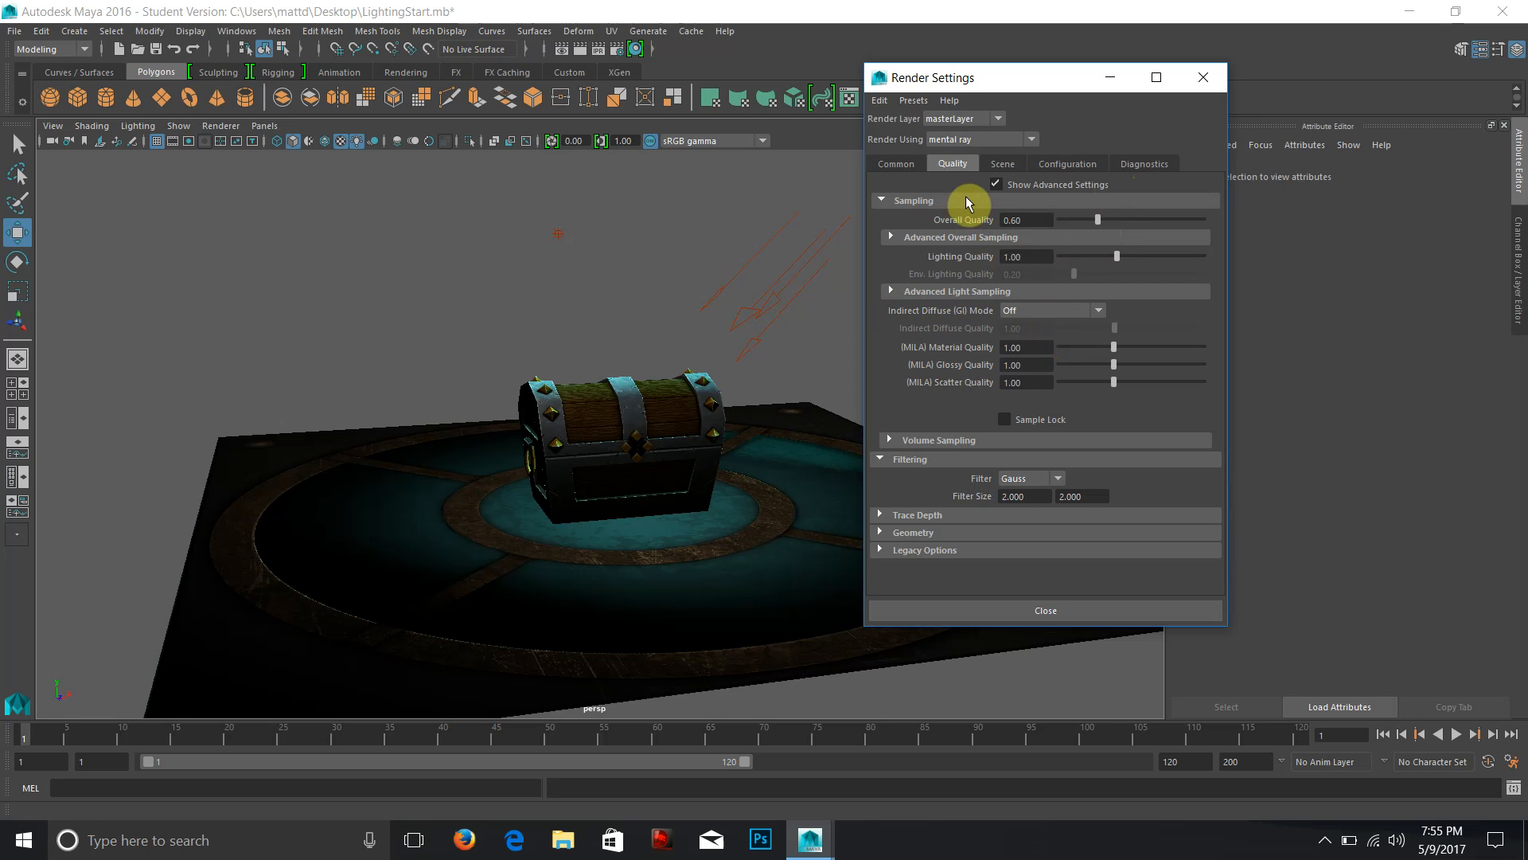
pyautogui.click(1010, 310)
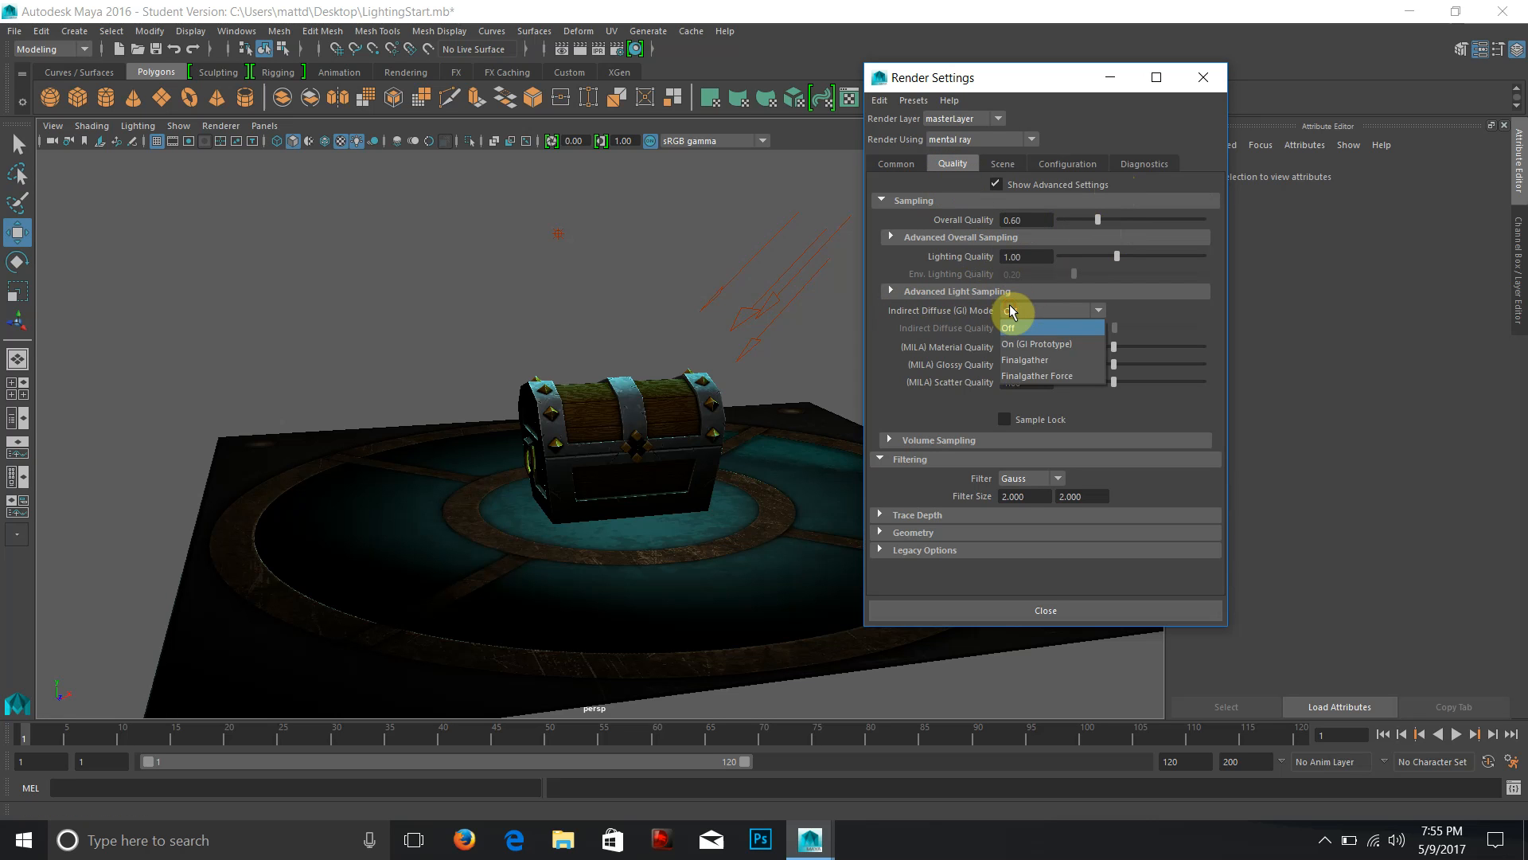
pyautogui.click(1039, 364)
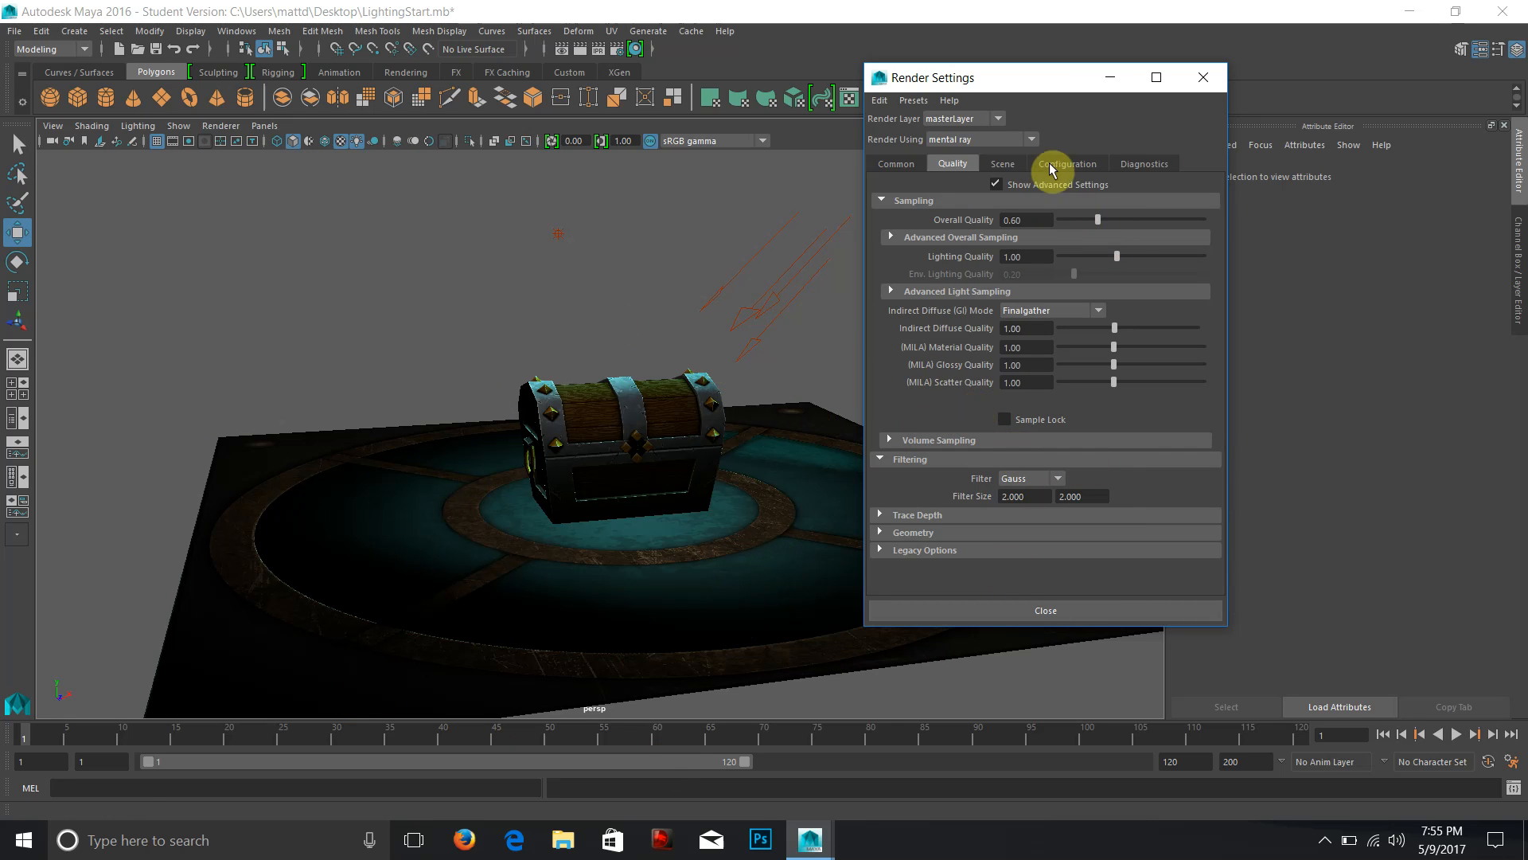
# Create an Image Based Lighting environment for the scene, close the Render Settings, and frame the new sphere.
pyautogui.click(999, 164)
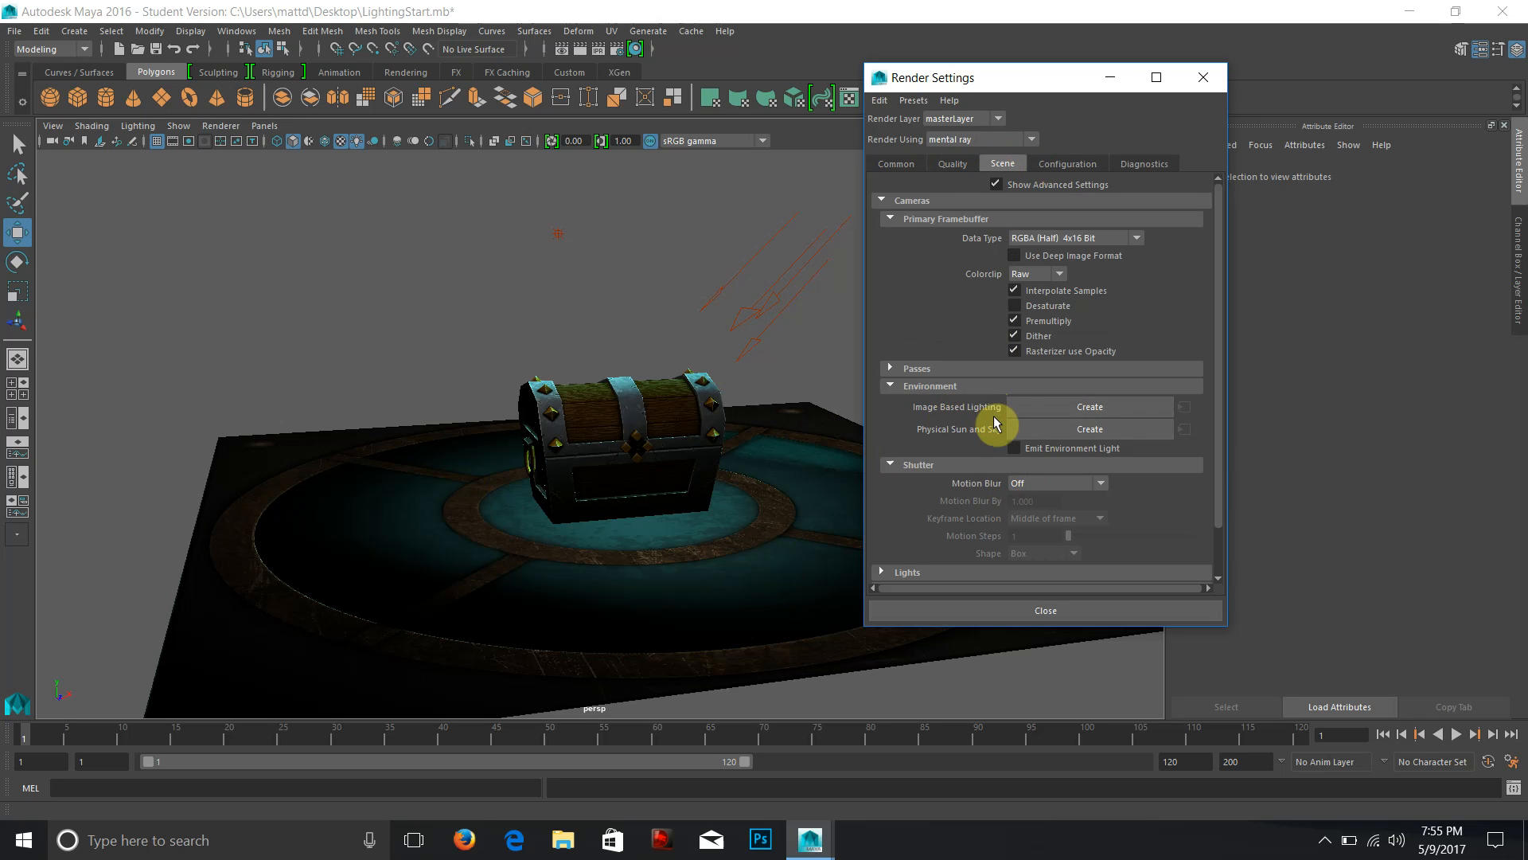
pyautogui.click(1062, 407)
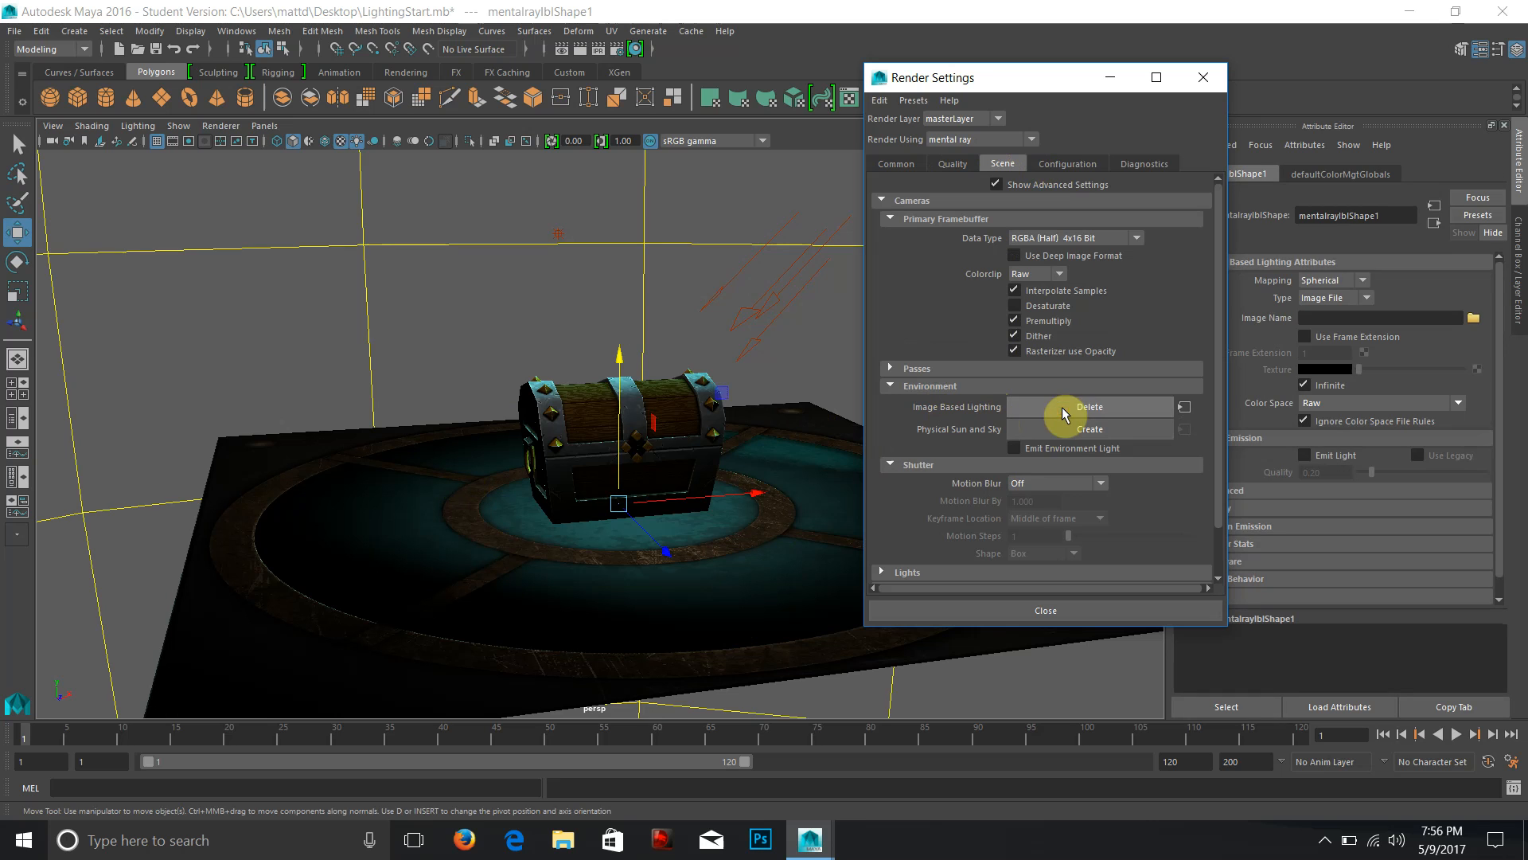
pyautogui.click(1051, 610)
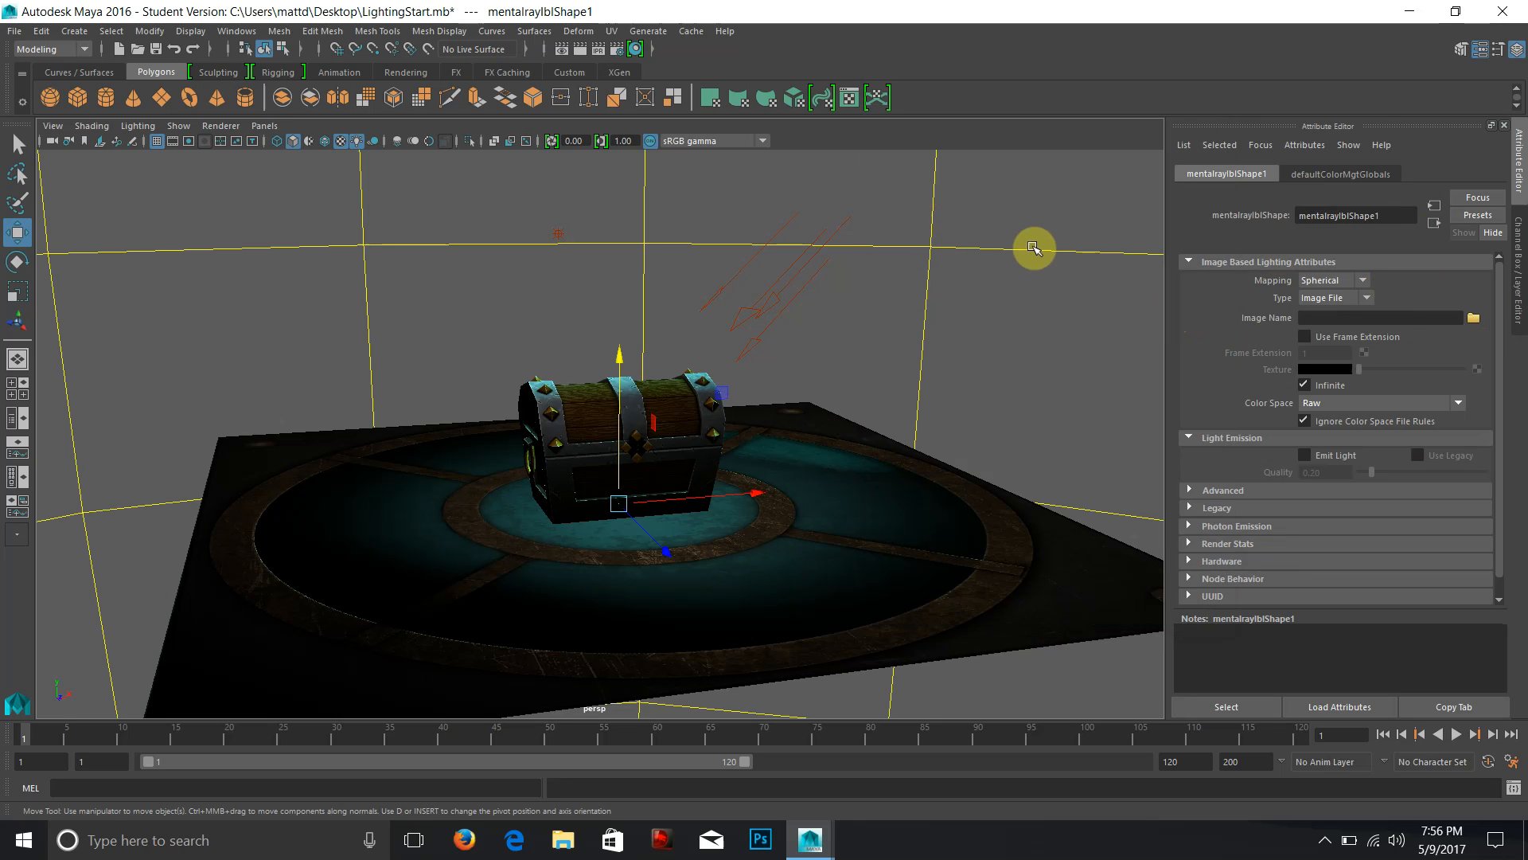
pyautogui.press('f')
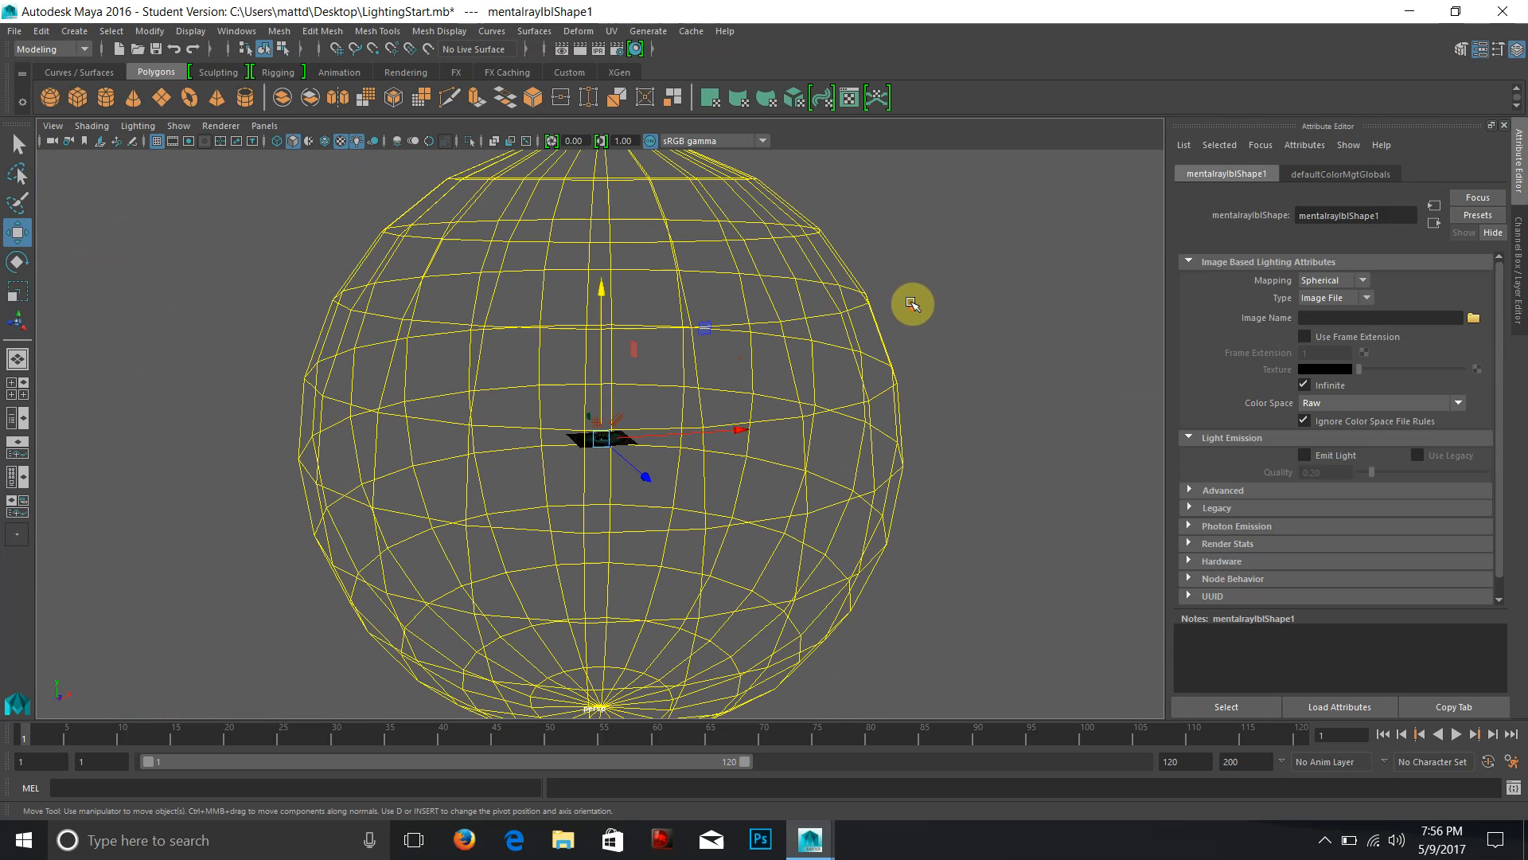
# Set the image based lighting type to Texture and its colour to a muted teal, HSV 173.31, 0.355, 0.195.
pyautogui.scroll(8, 915, 306)
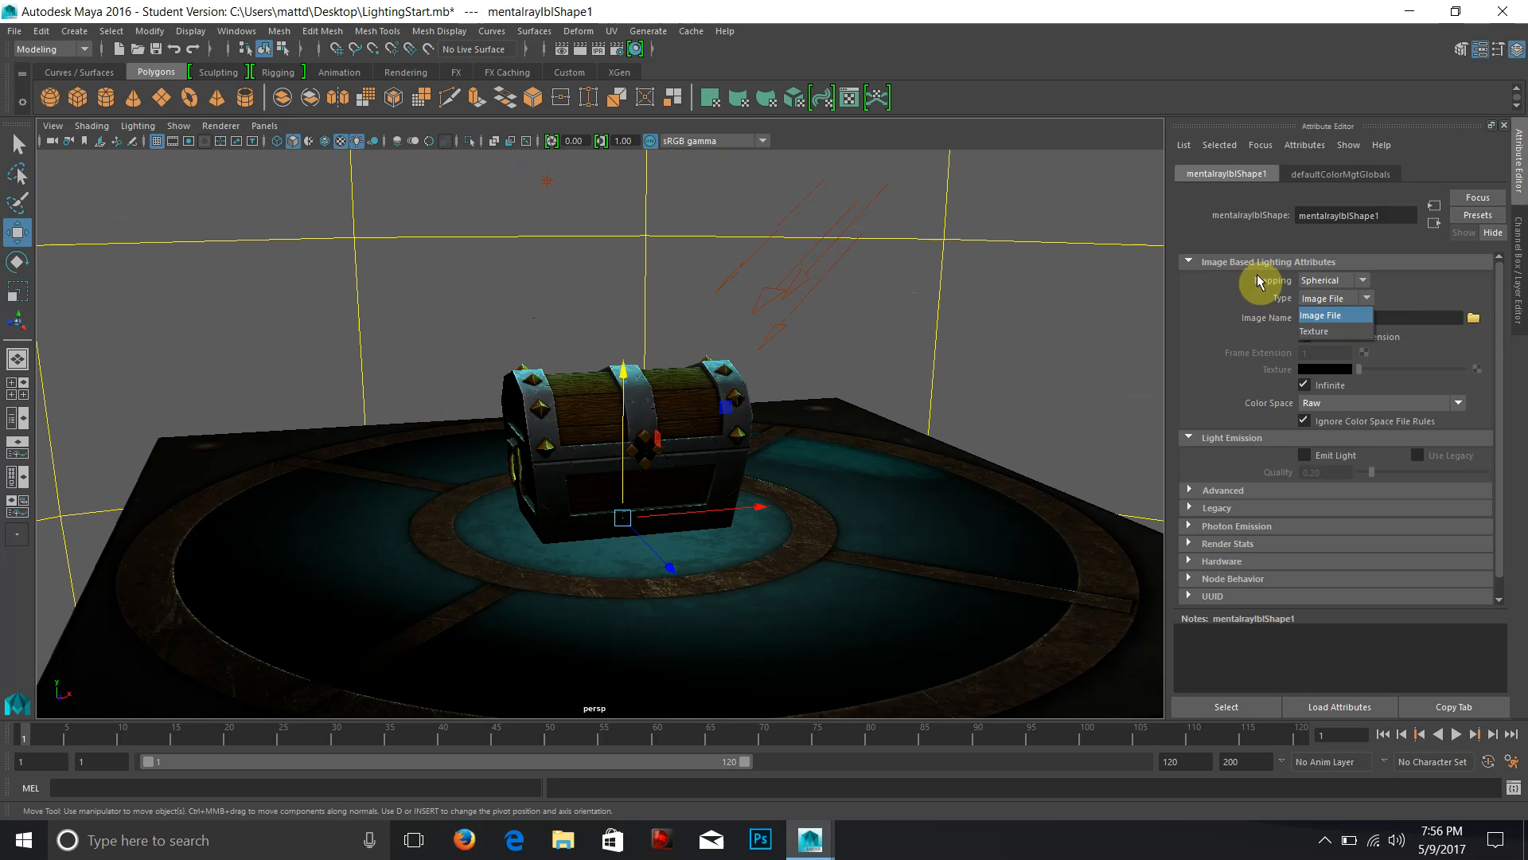
pyautogui.click(1320, 334)
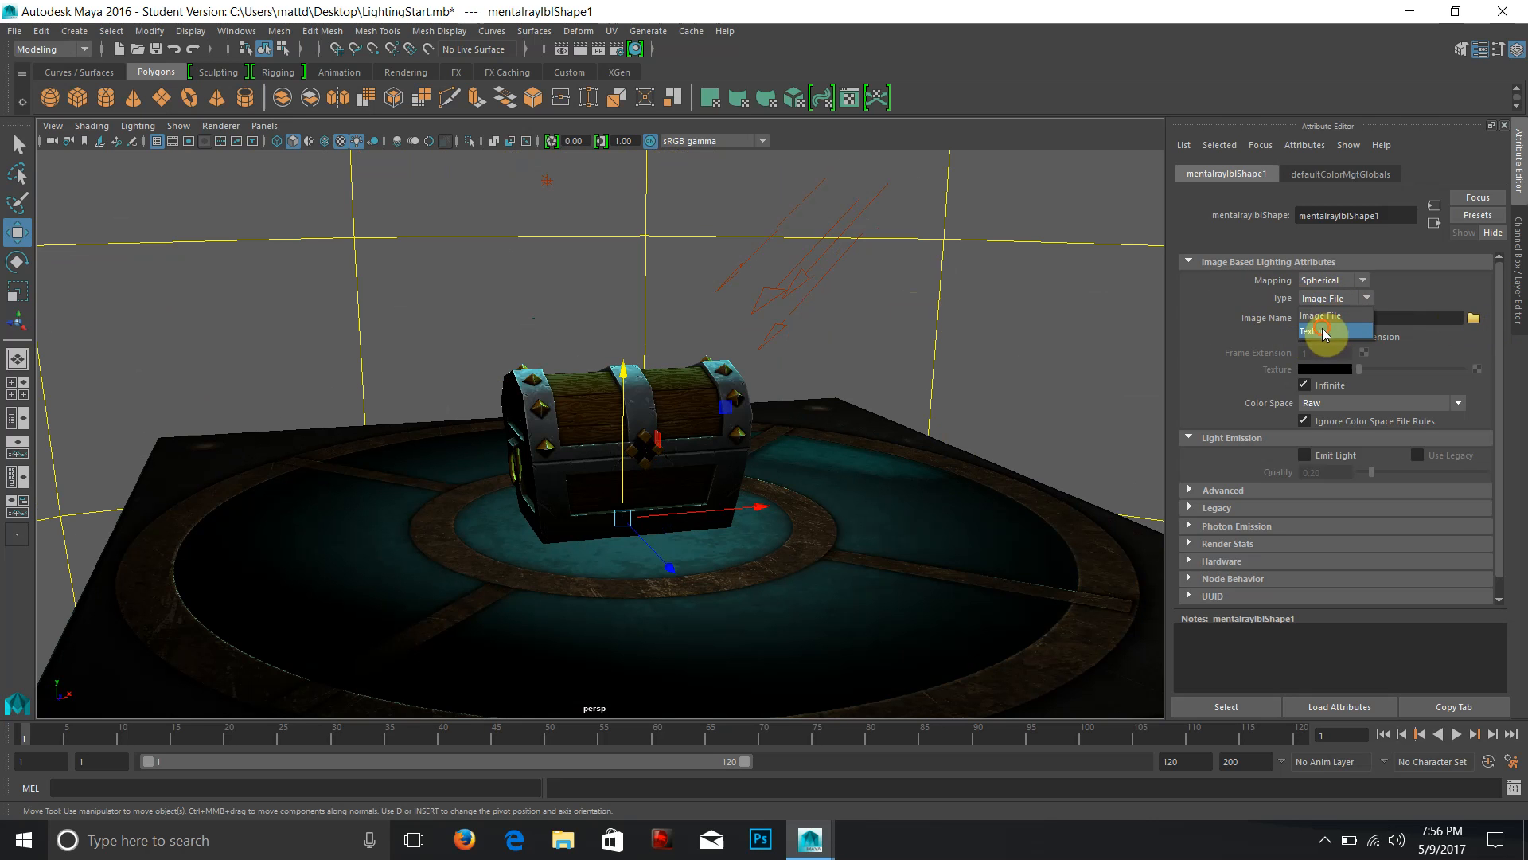
pyautogui.moveTo(1361, 369)
pyautogui.mouseDown()
pyautogui.moveTo(1380, 371)
pyautogui.moveTo(1337, 372)
pyautogui.mouseUp()
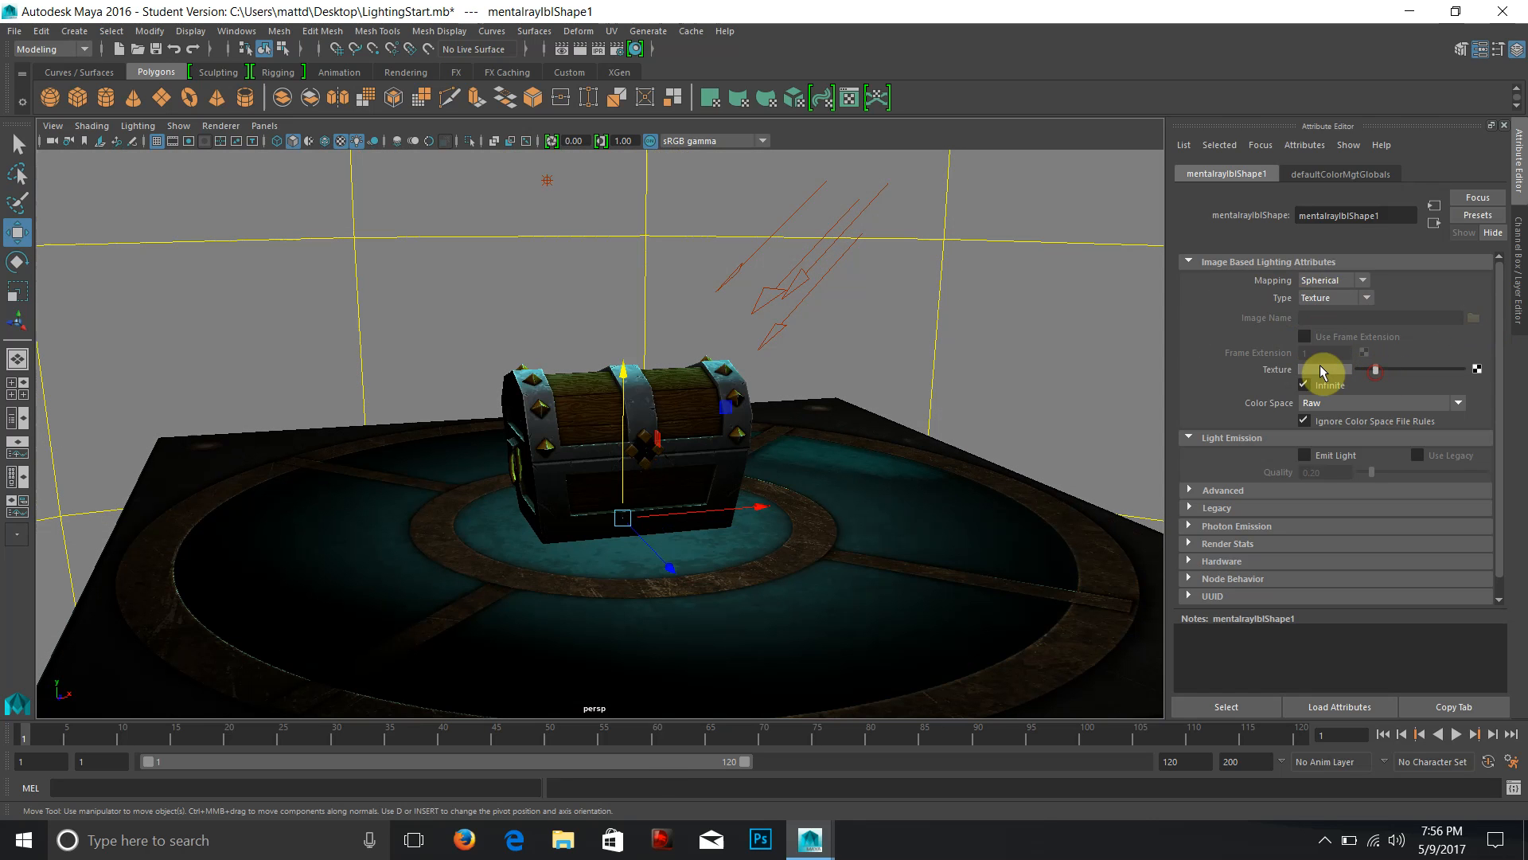
pyautogui.click(1324, 370)
pyautogui.click(554, 497)
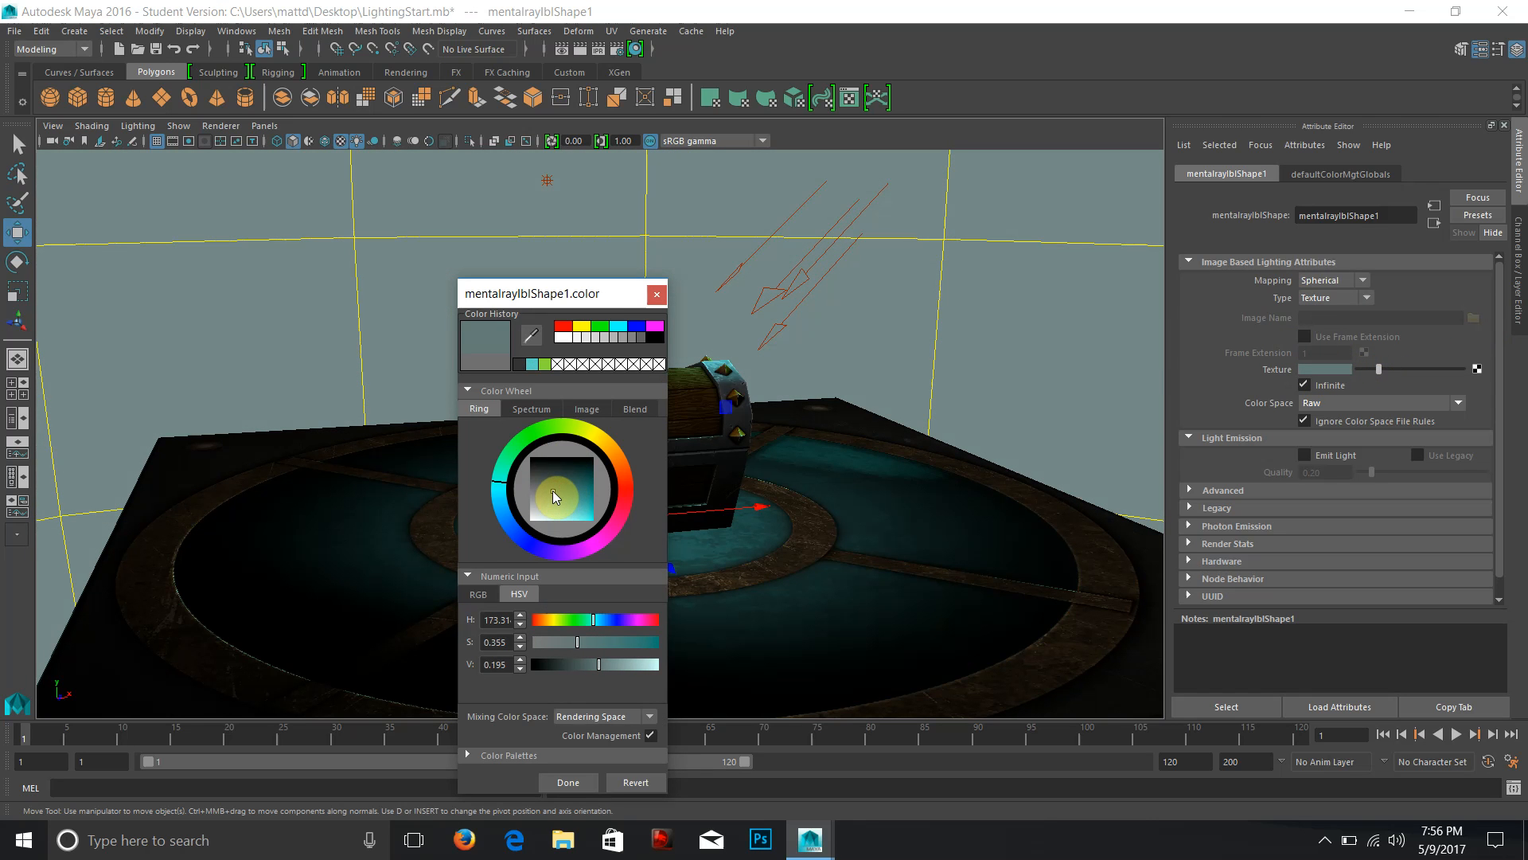
pyautogui.click(577, 780)
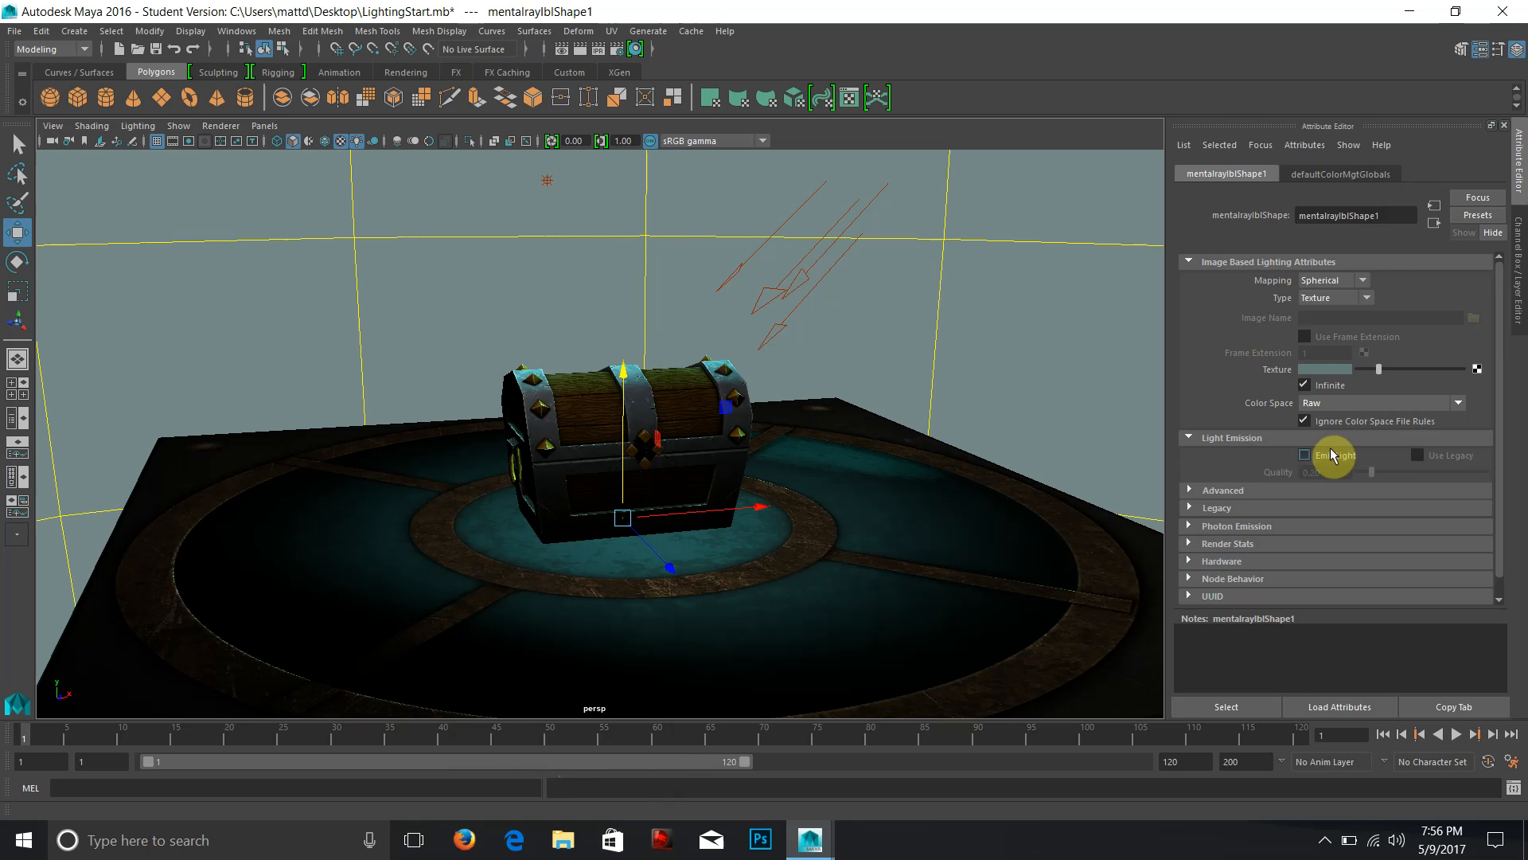
# Look through camera1, render the current frame with mental ray, and close the finished render.
pyautogui.click(265, 125)
pyautogui.moveTo(283, 143)
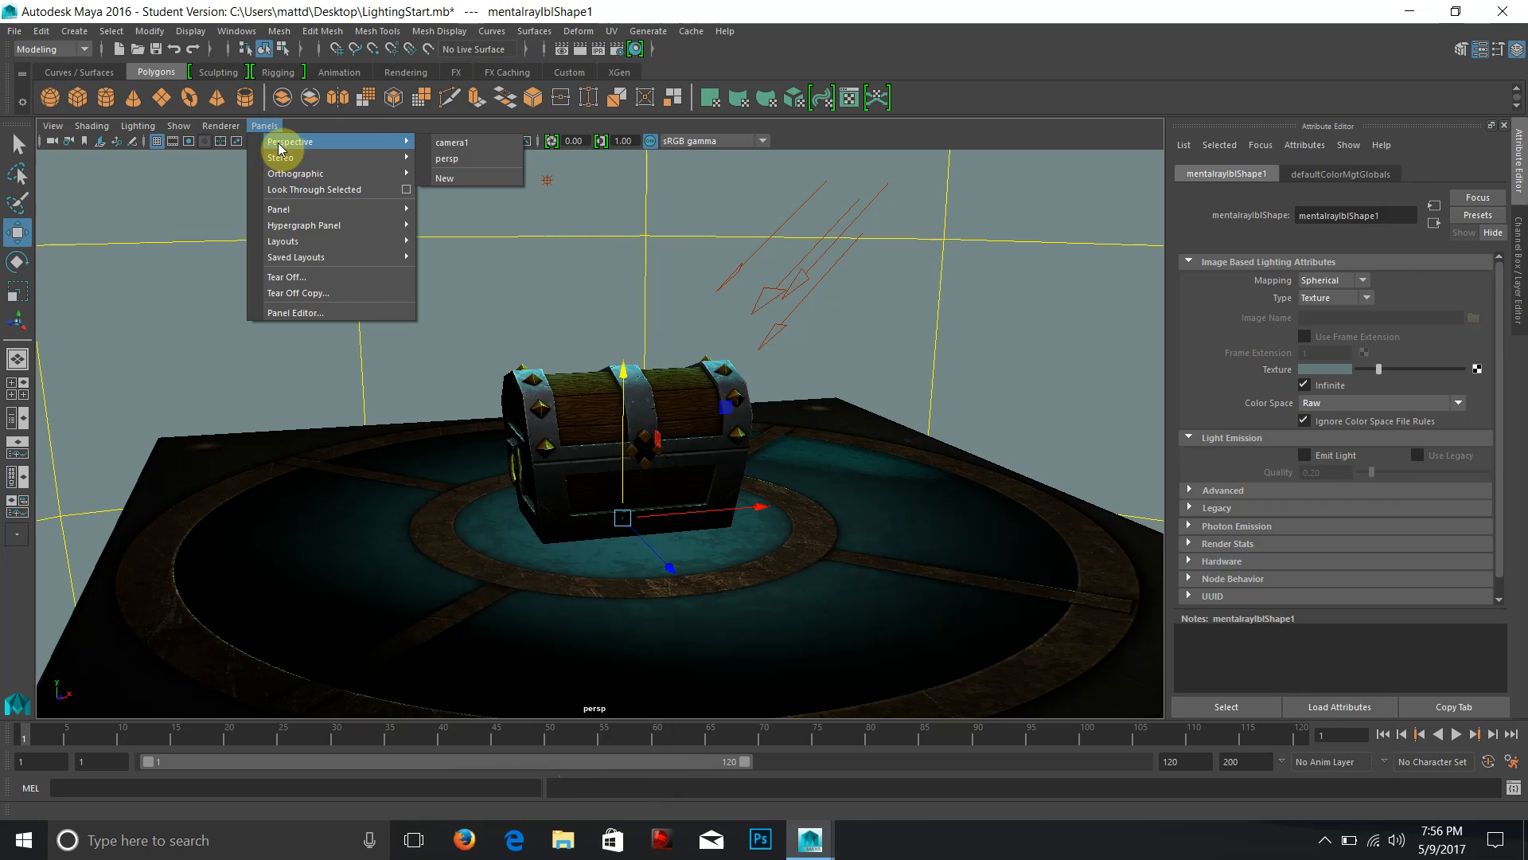
pyautogui.click(450, 146)
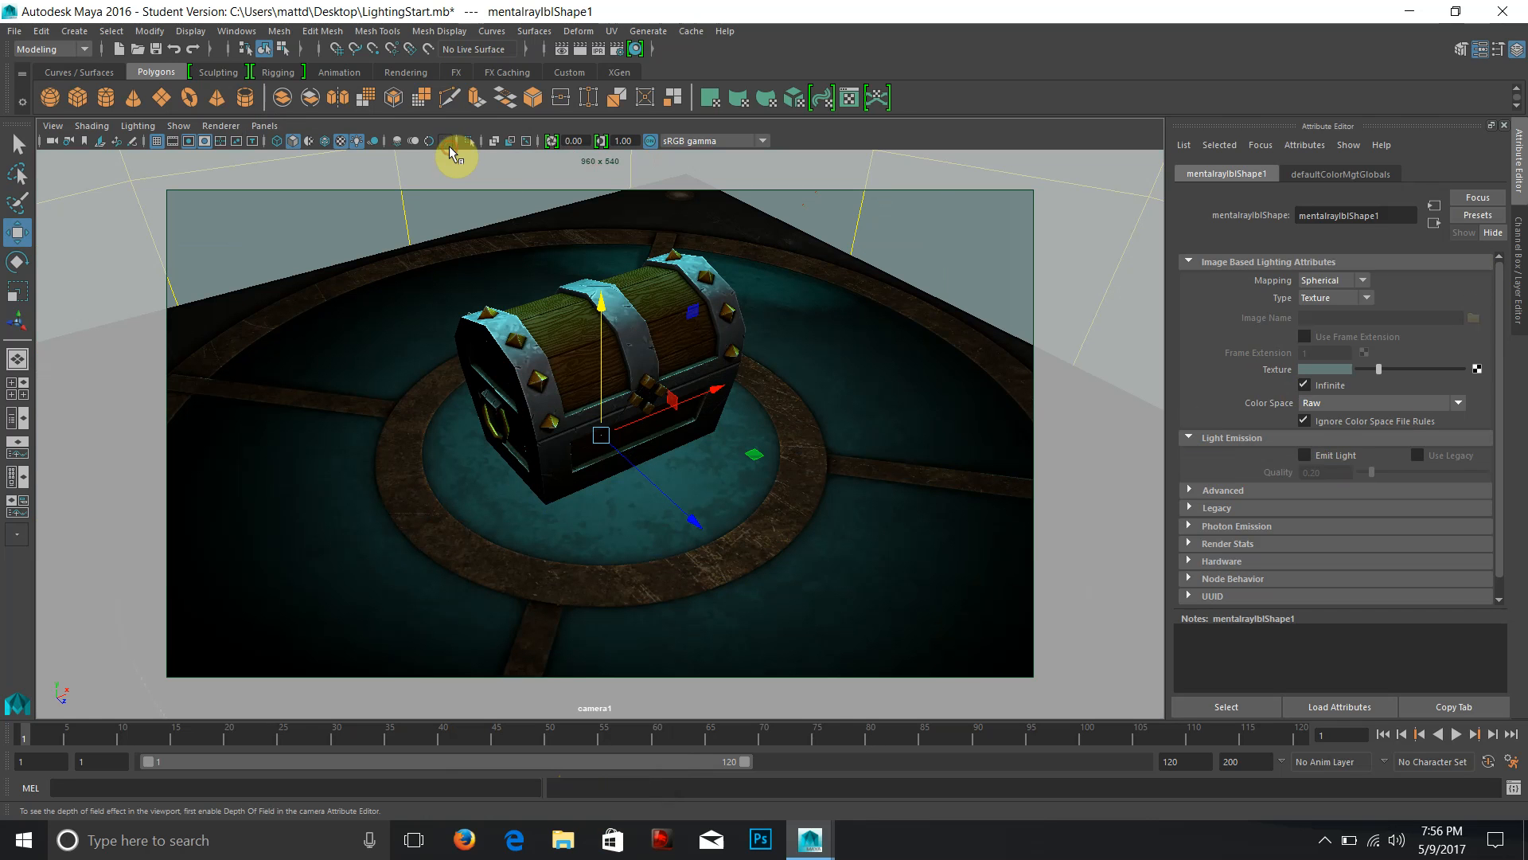
pyautogui.click(579, 49)
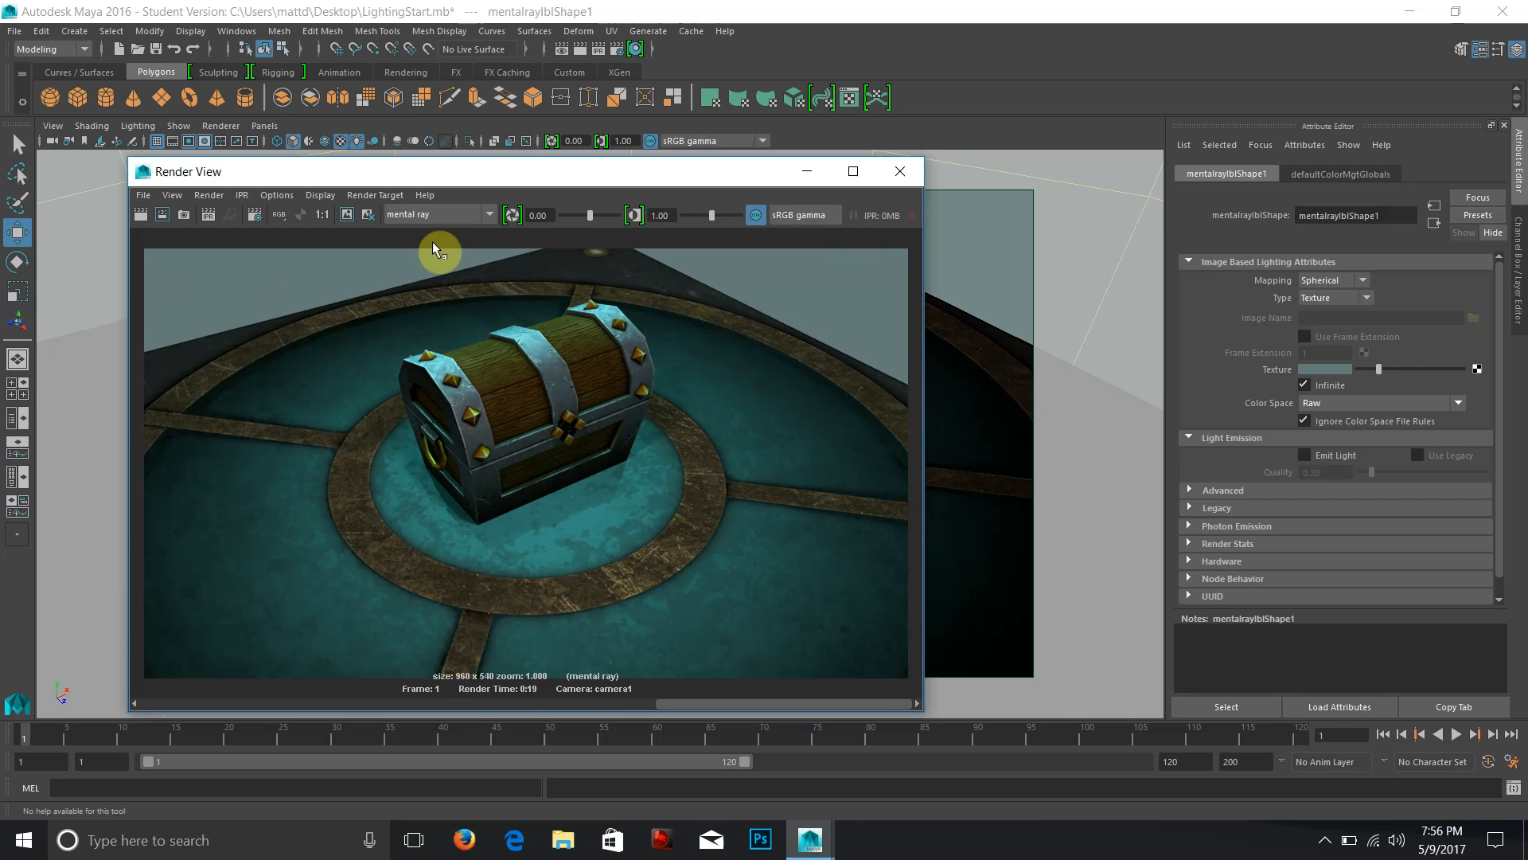
pyautogui.click(900, 173)
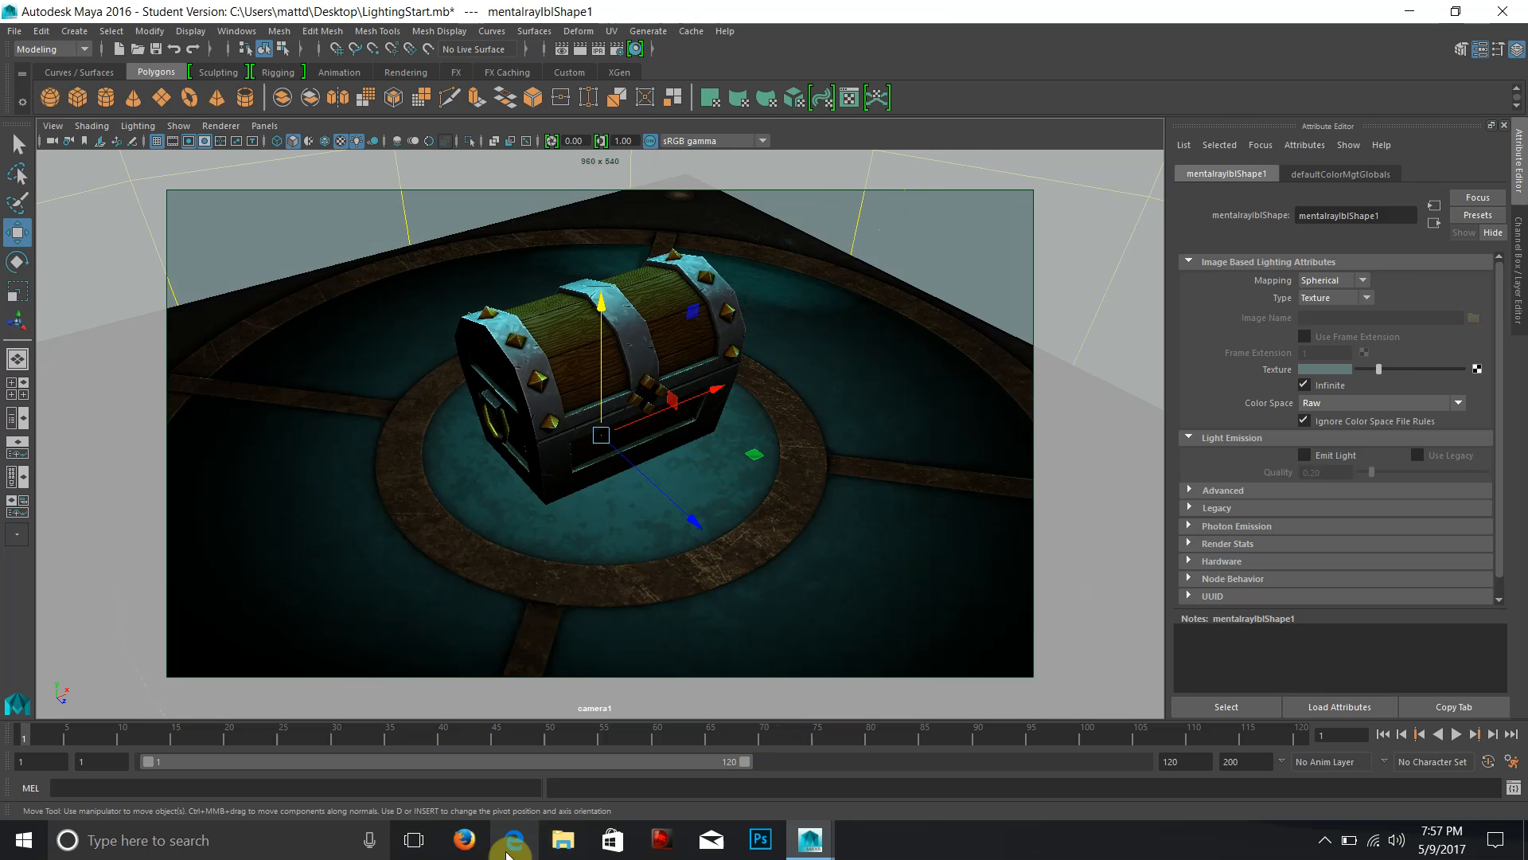
# Switch to Firefox and search the web for "hdri image".
pyautogui.click(477, 842)
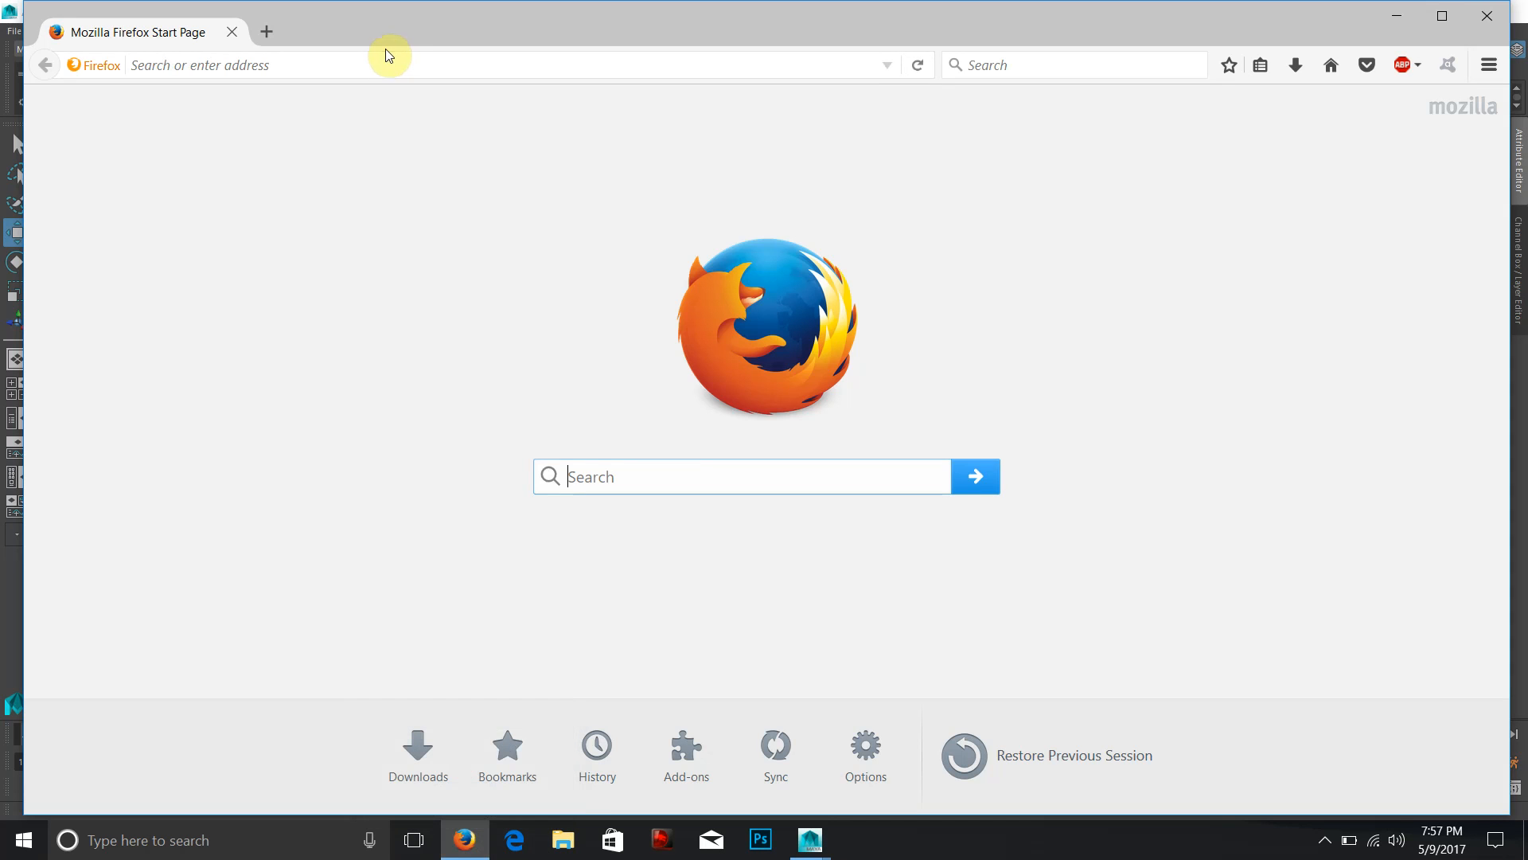
pyautogui.click(385, 62)
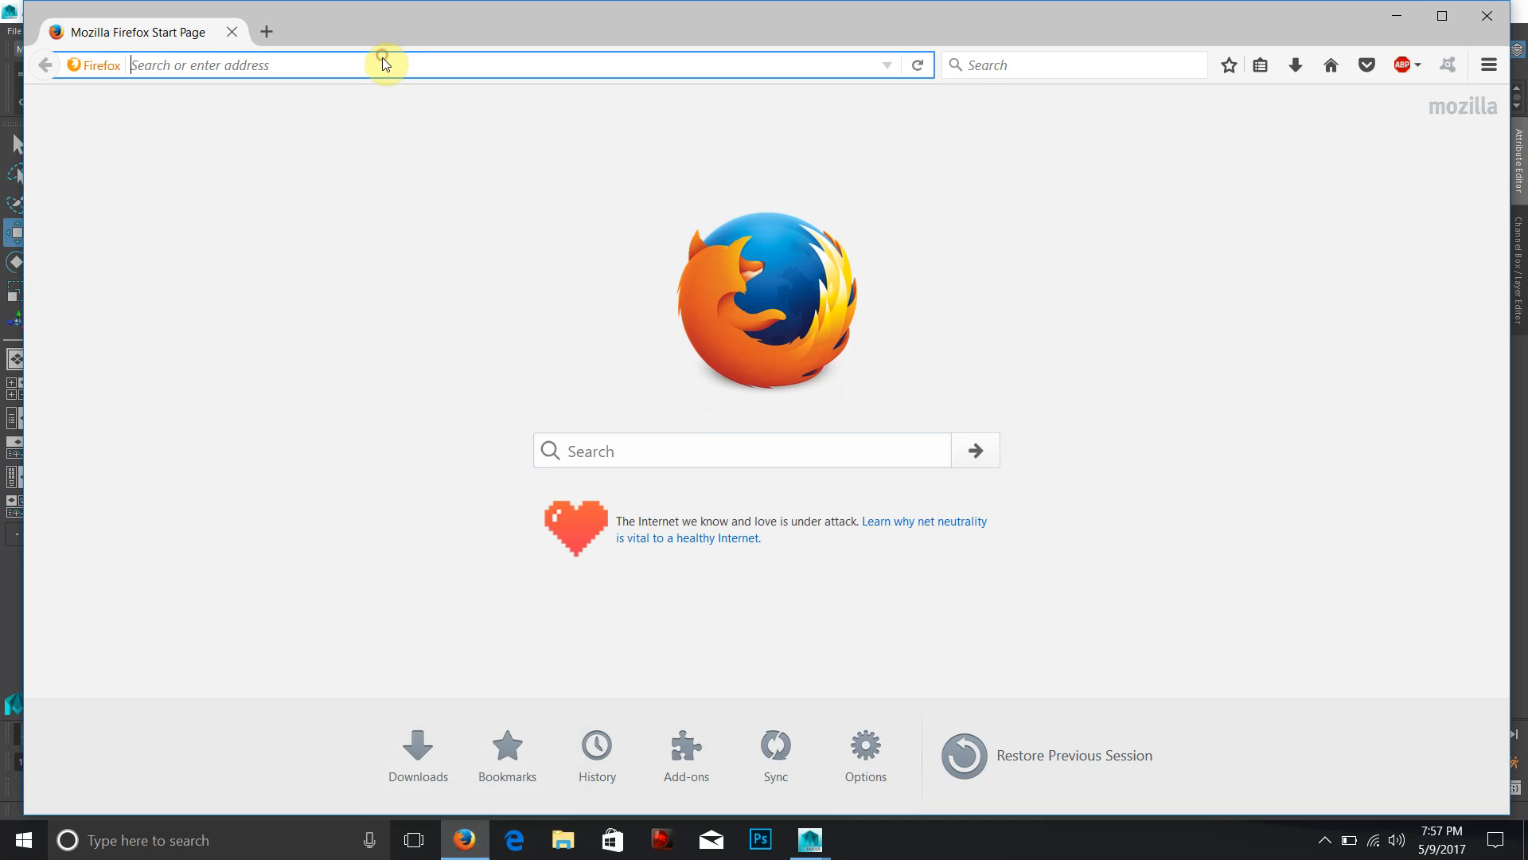
pyautogui.write('hdri')
pyautogui.write(' image')
pyautogui.press('Return')
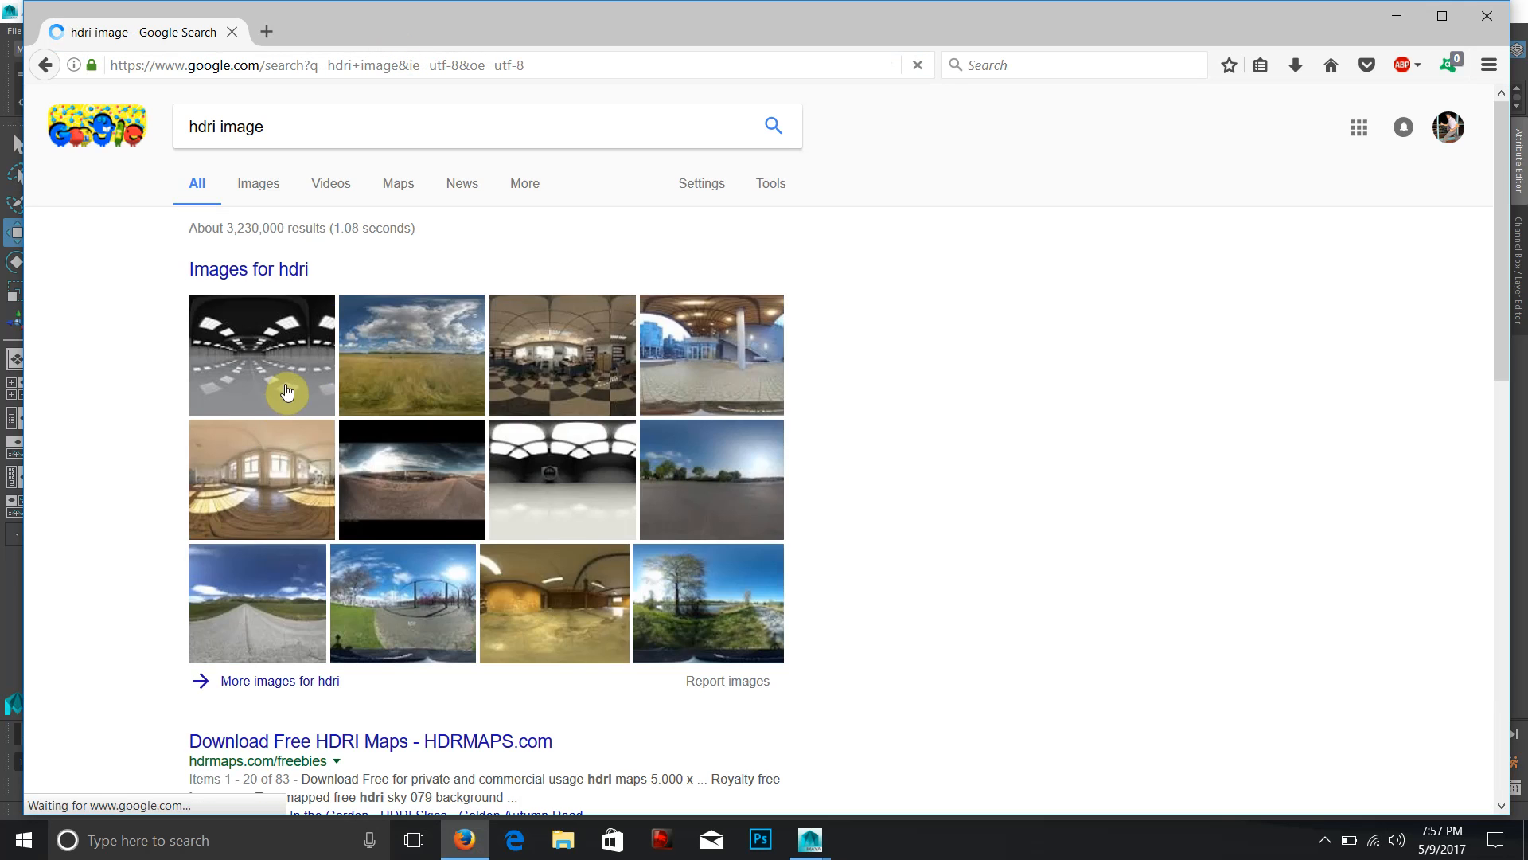
# Open the HDRLabs sIBL Archive from the search results and browse its free HDRI environment sets.
pyautogui.scroll(-4, 287, 391)
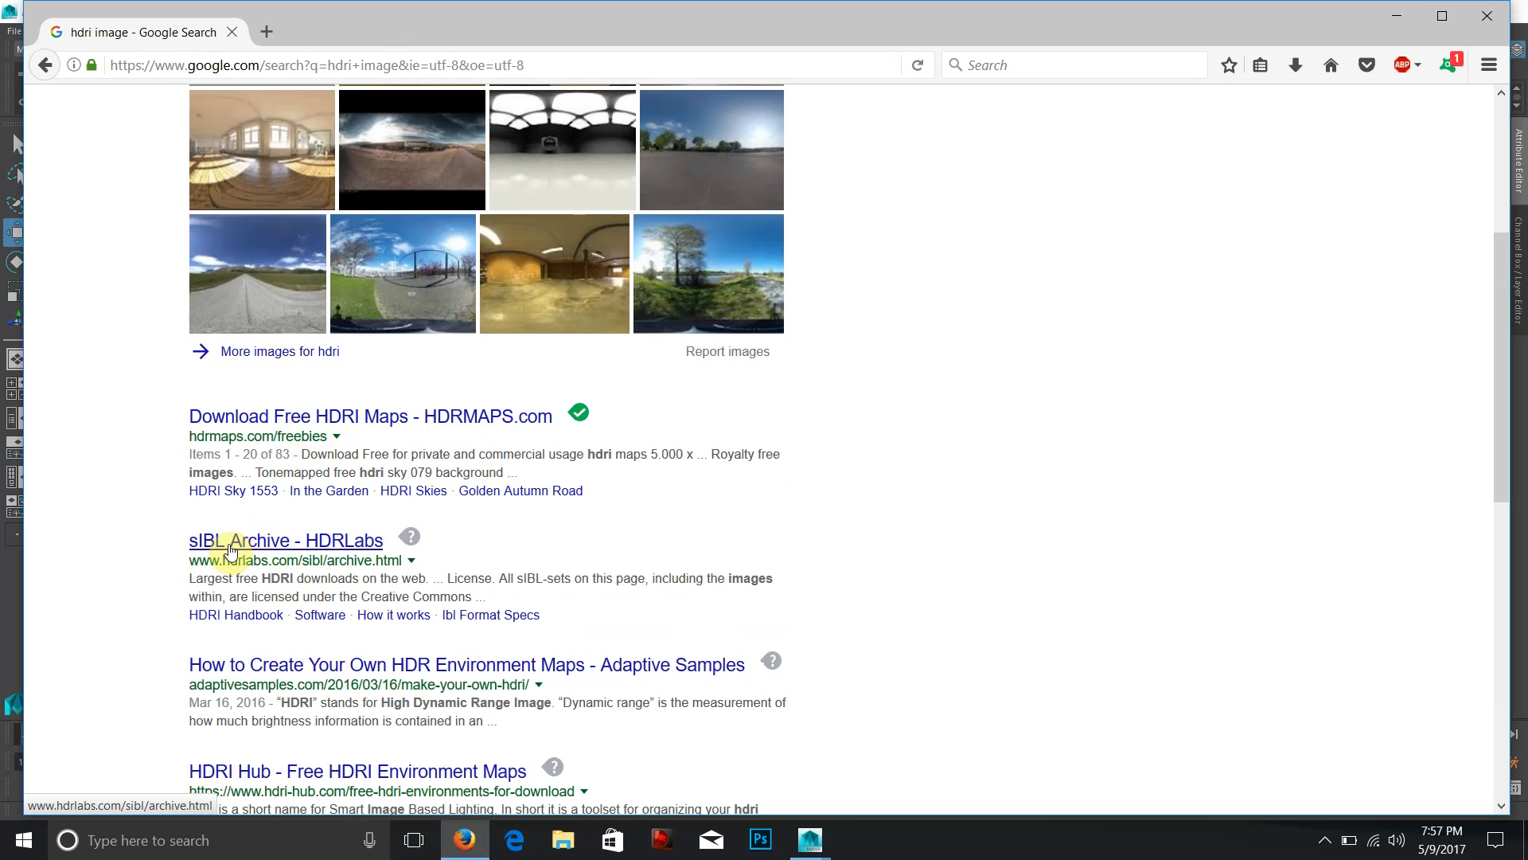
pyautogui.click(256, 550)
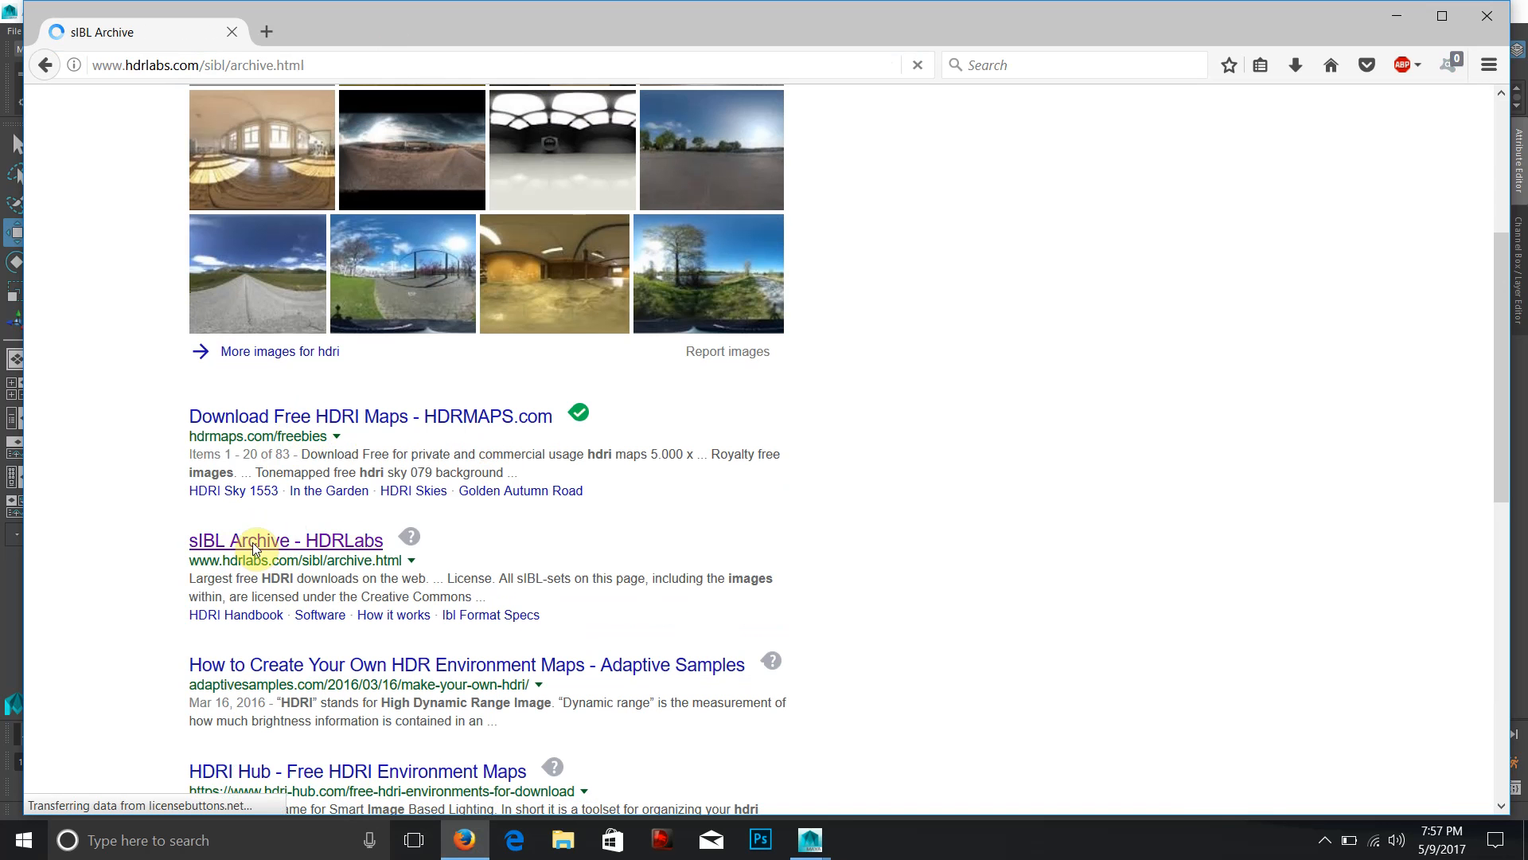
pyautogui.scroll(-4, 679, 393)
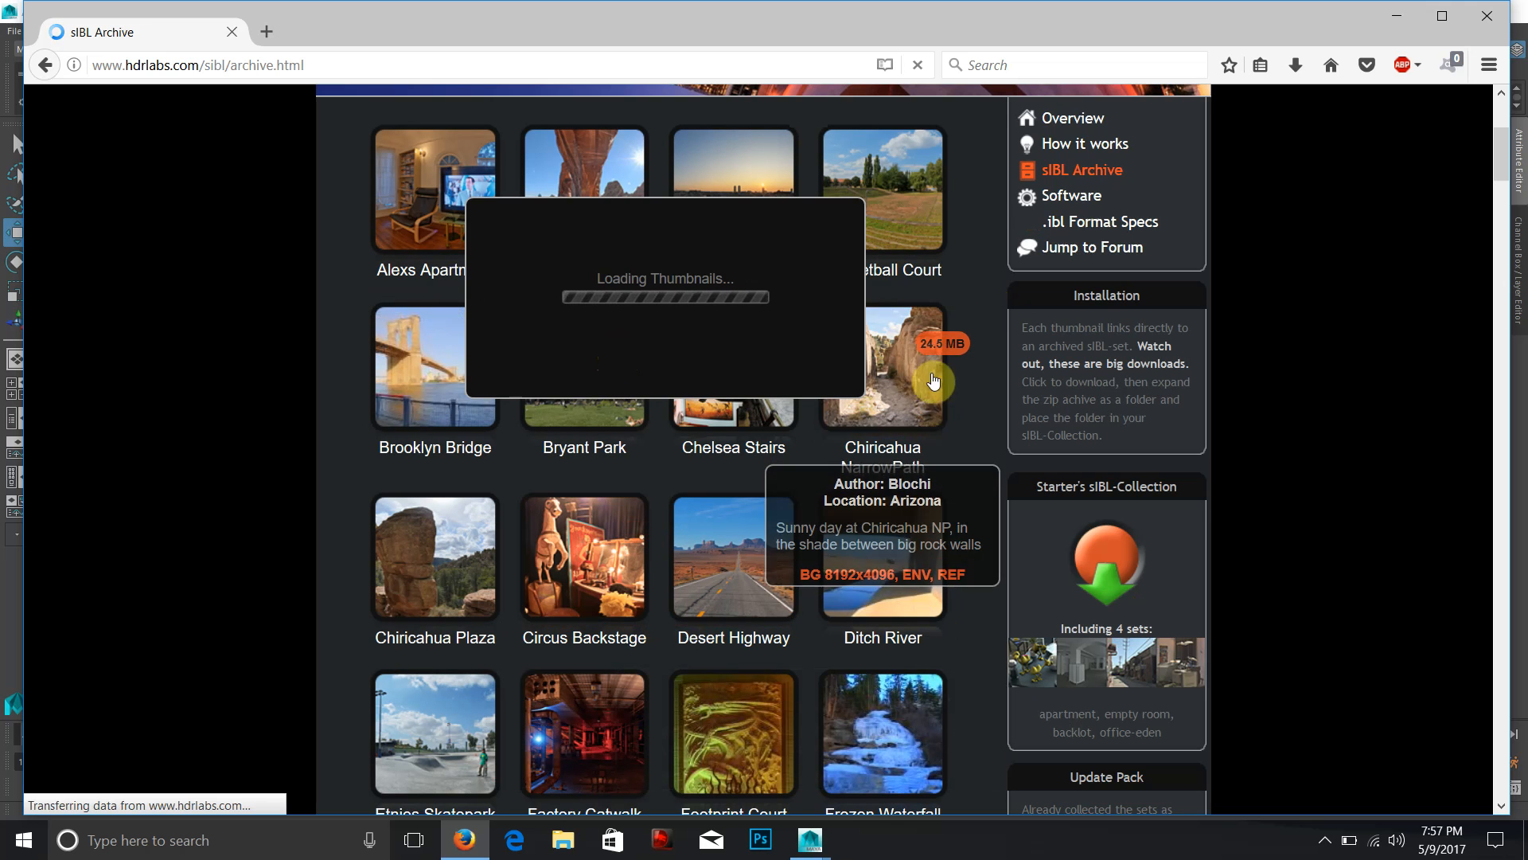
pyautogui.scroll(-8, 597, 319)
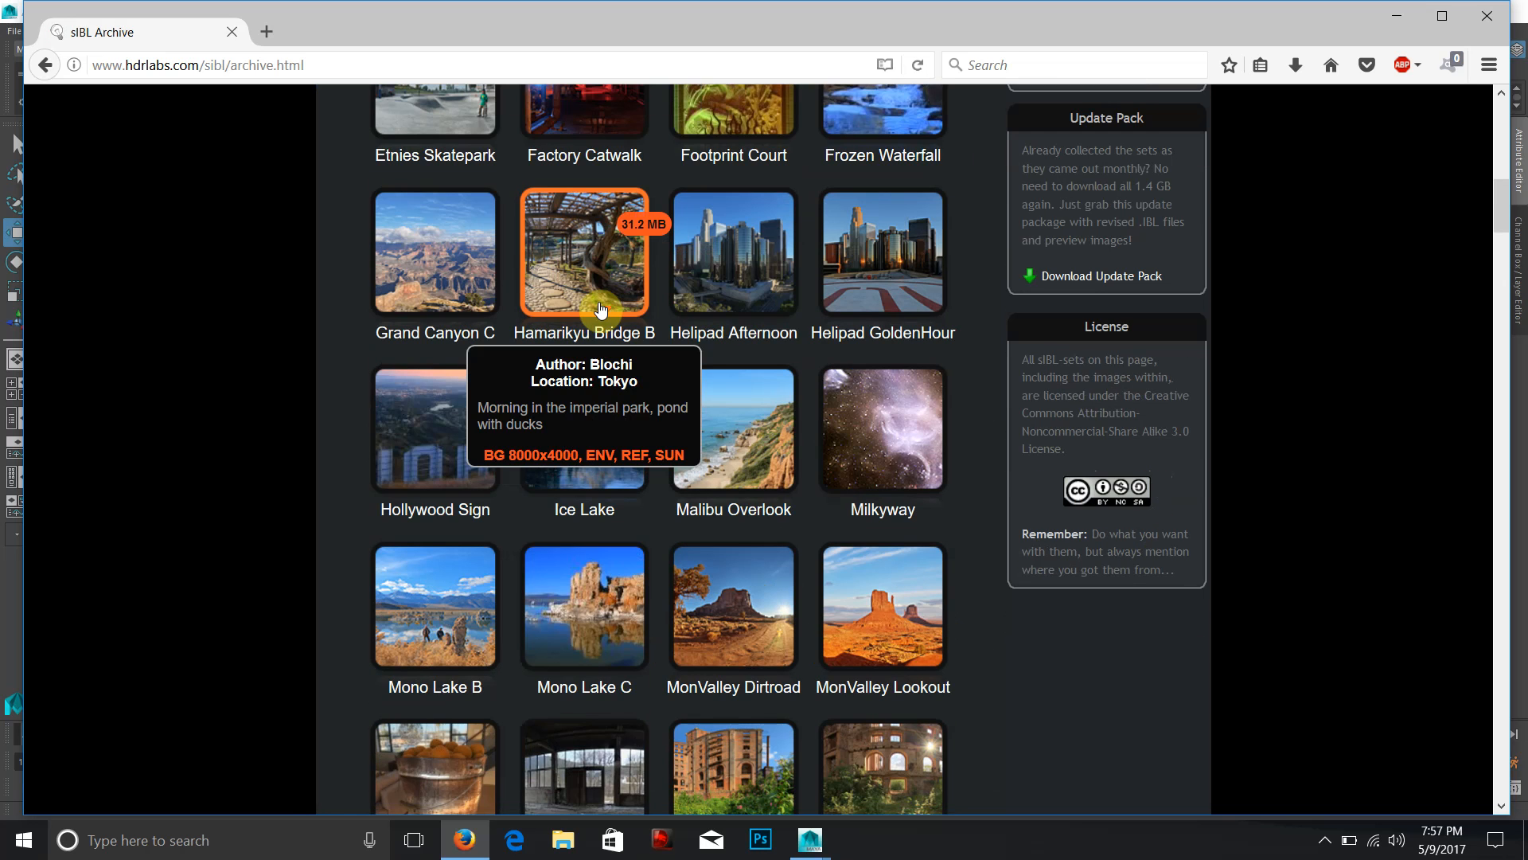
pyautogui.scroll(-7, 601, 308)
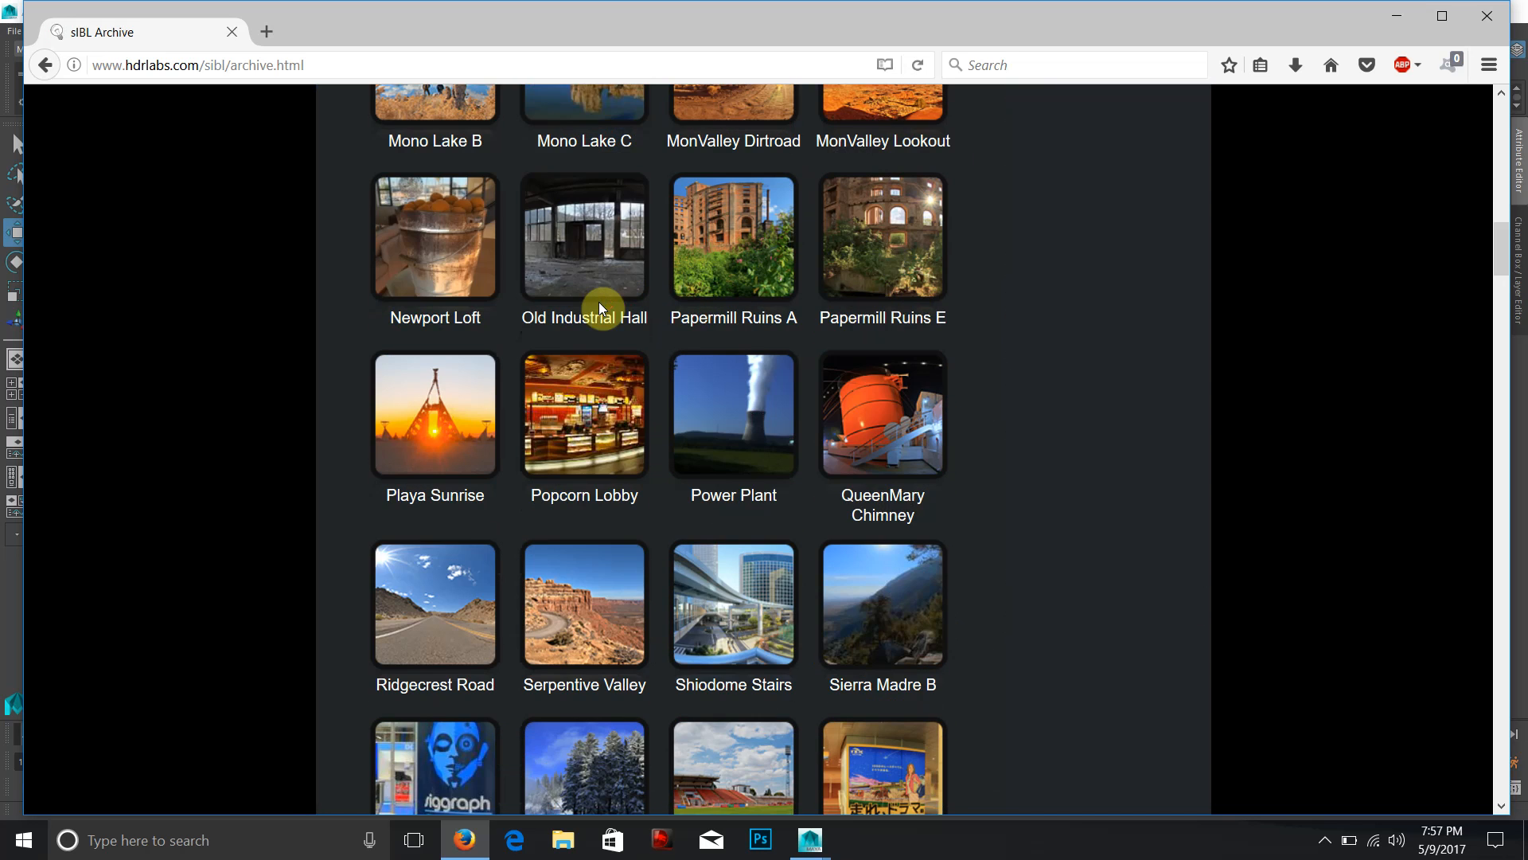
# Find the Old Industrial Hall environment set in the sIBL Archive and download its zip file.
pyautogui.scroll(-3, 604, 310)
pyautogui.scroll(-3, 659, 332)
pyautogui.scroll(-4, 659, 333)
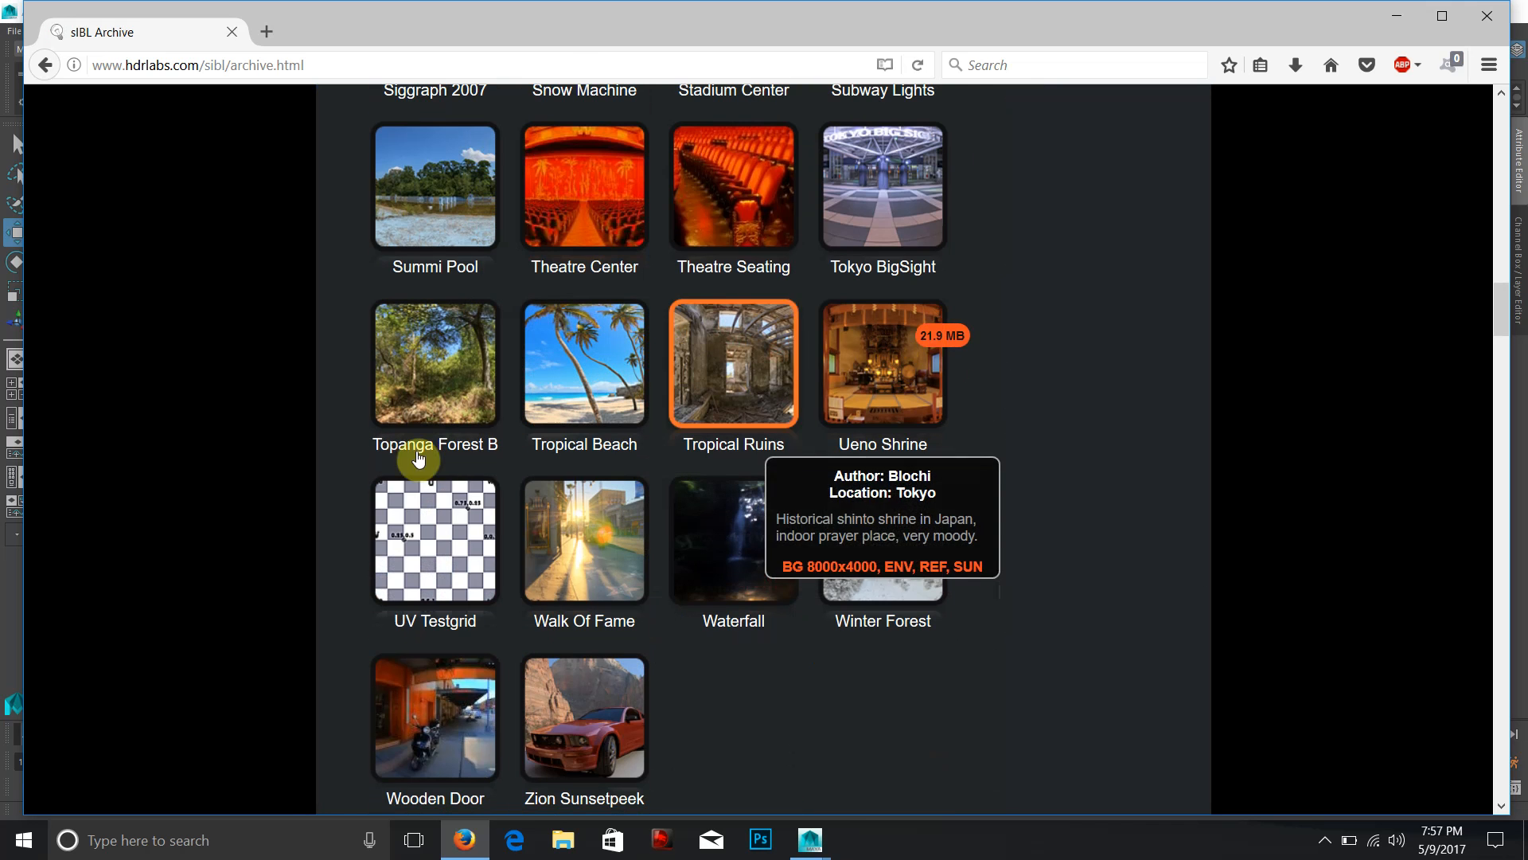
pyautogui.scroll(-2, 440, 446)
pyautogui.scroll(4, 617, 494)
pyautogui.scroll(3, 557, 481)
pyautogui.scroll(5, 549, 478)
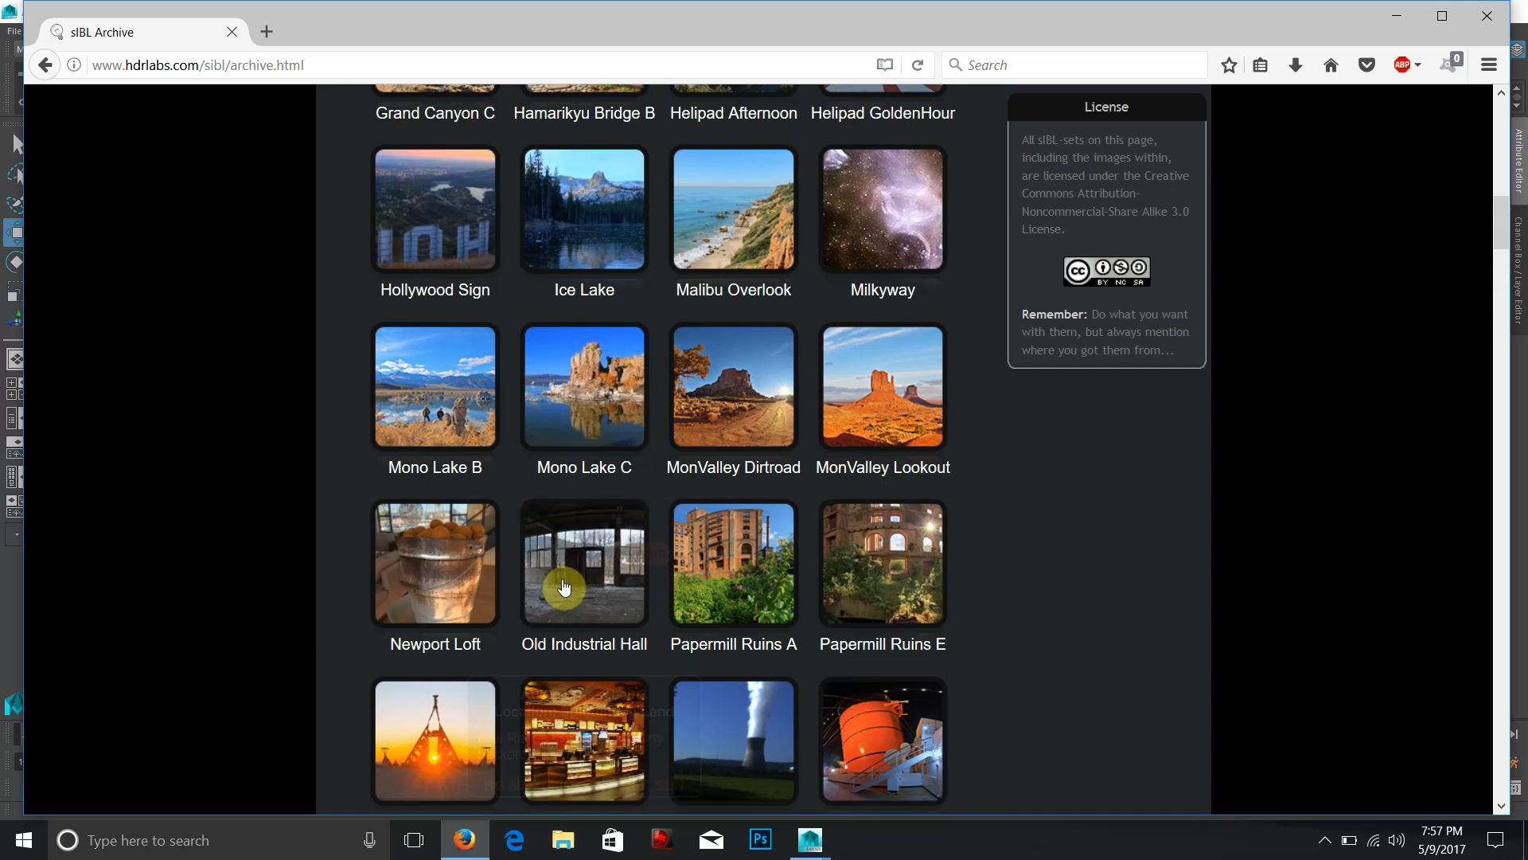
pyautogui.click(588, 567)
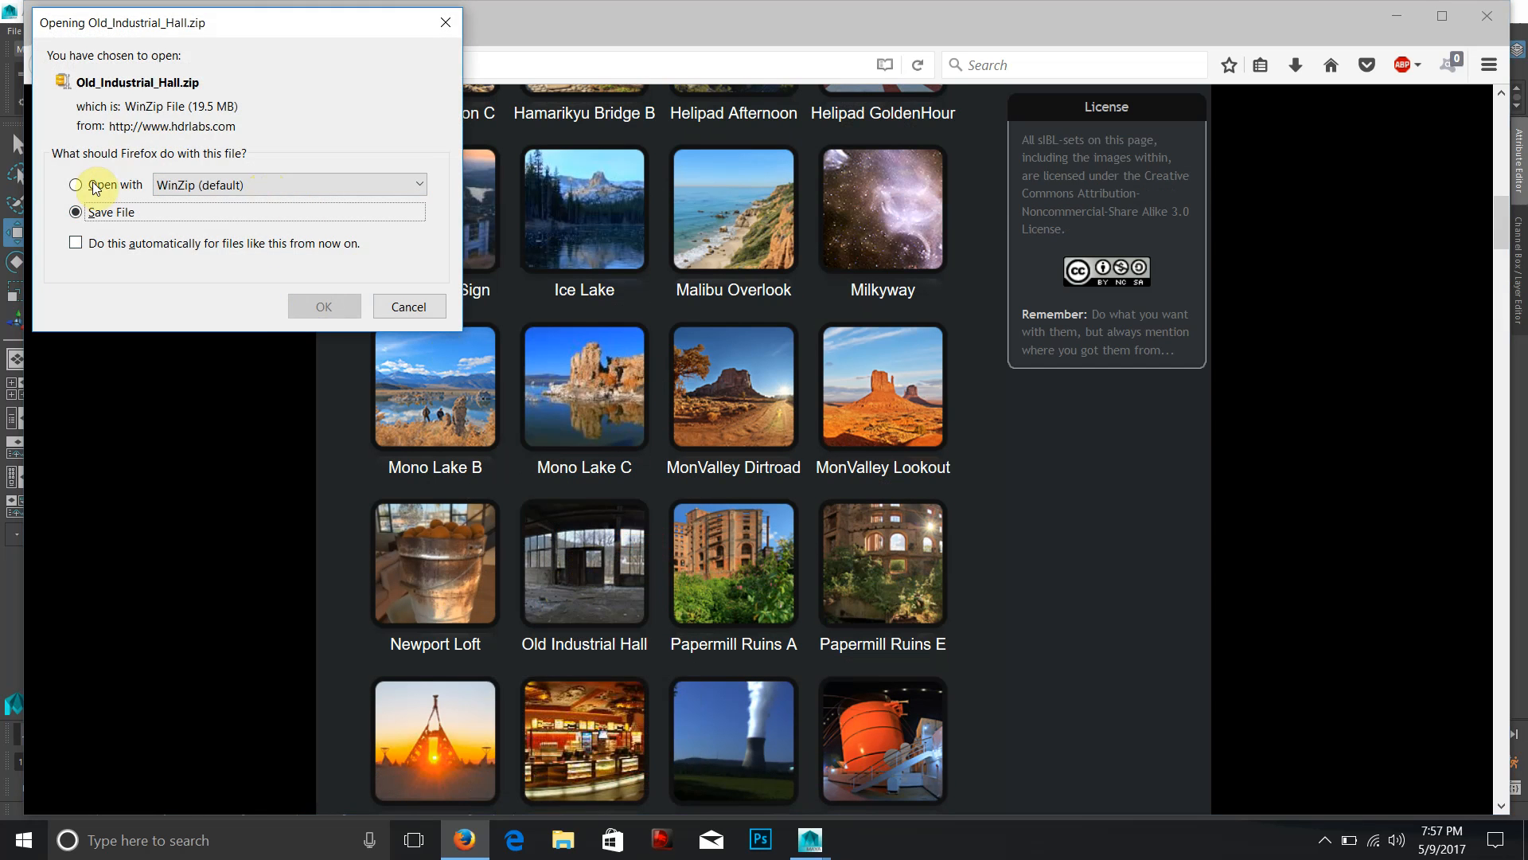
pyautogui.click(310, 306)
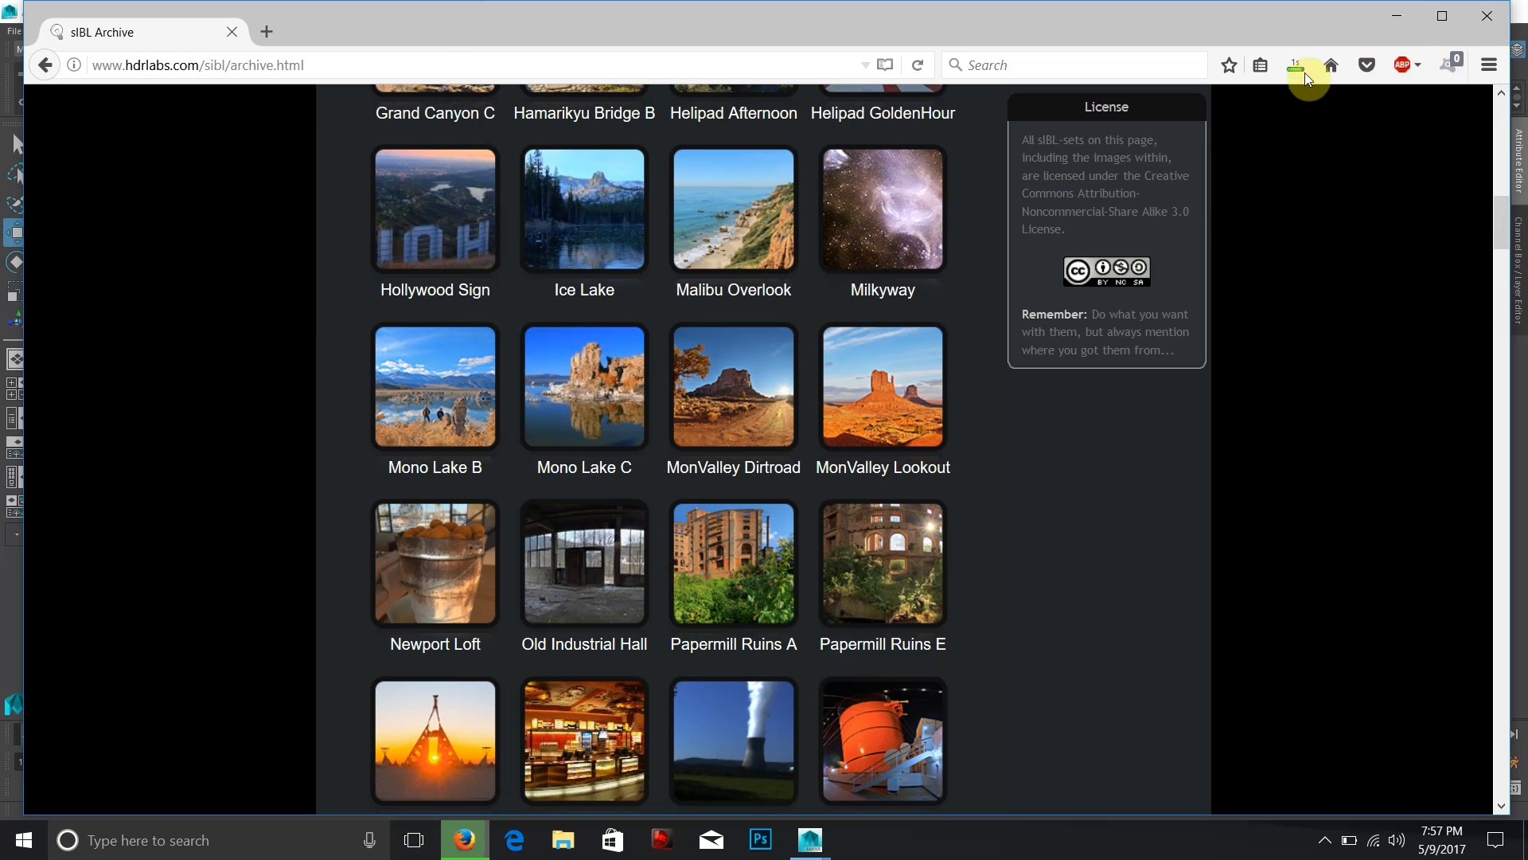
# Show the downloaded Old_Industrial_Hall zip in its folder and move it onto the desktop, closing the Downloads window.
pyautogui.click(1297, 64)
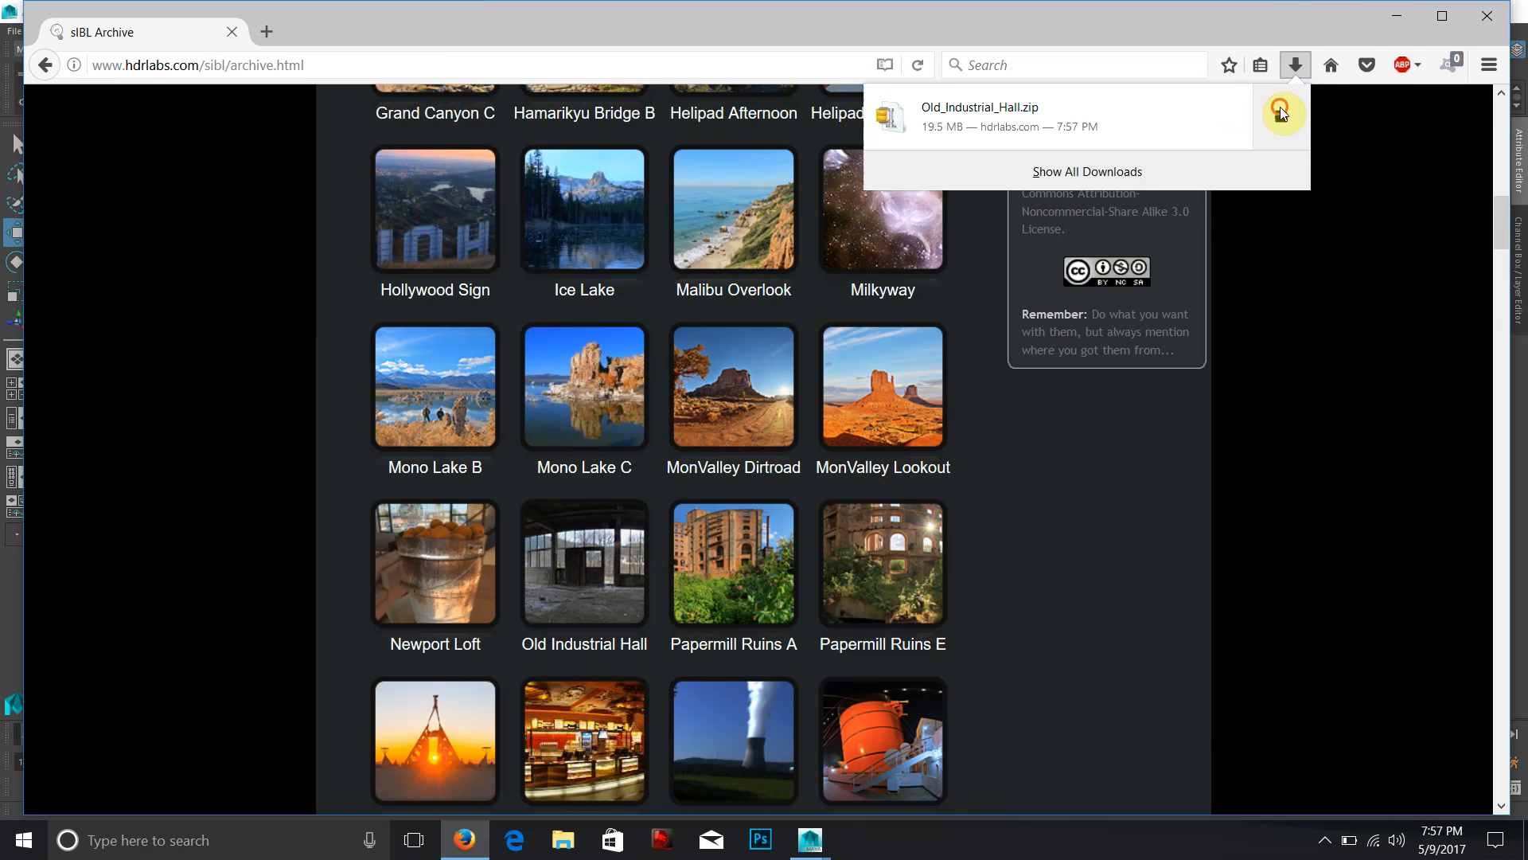
pyautogui.click(1275, 111)
pyautogui.click(1399, 16)
pyautogui.click(1396, 11)
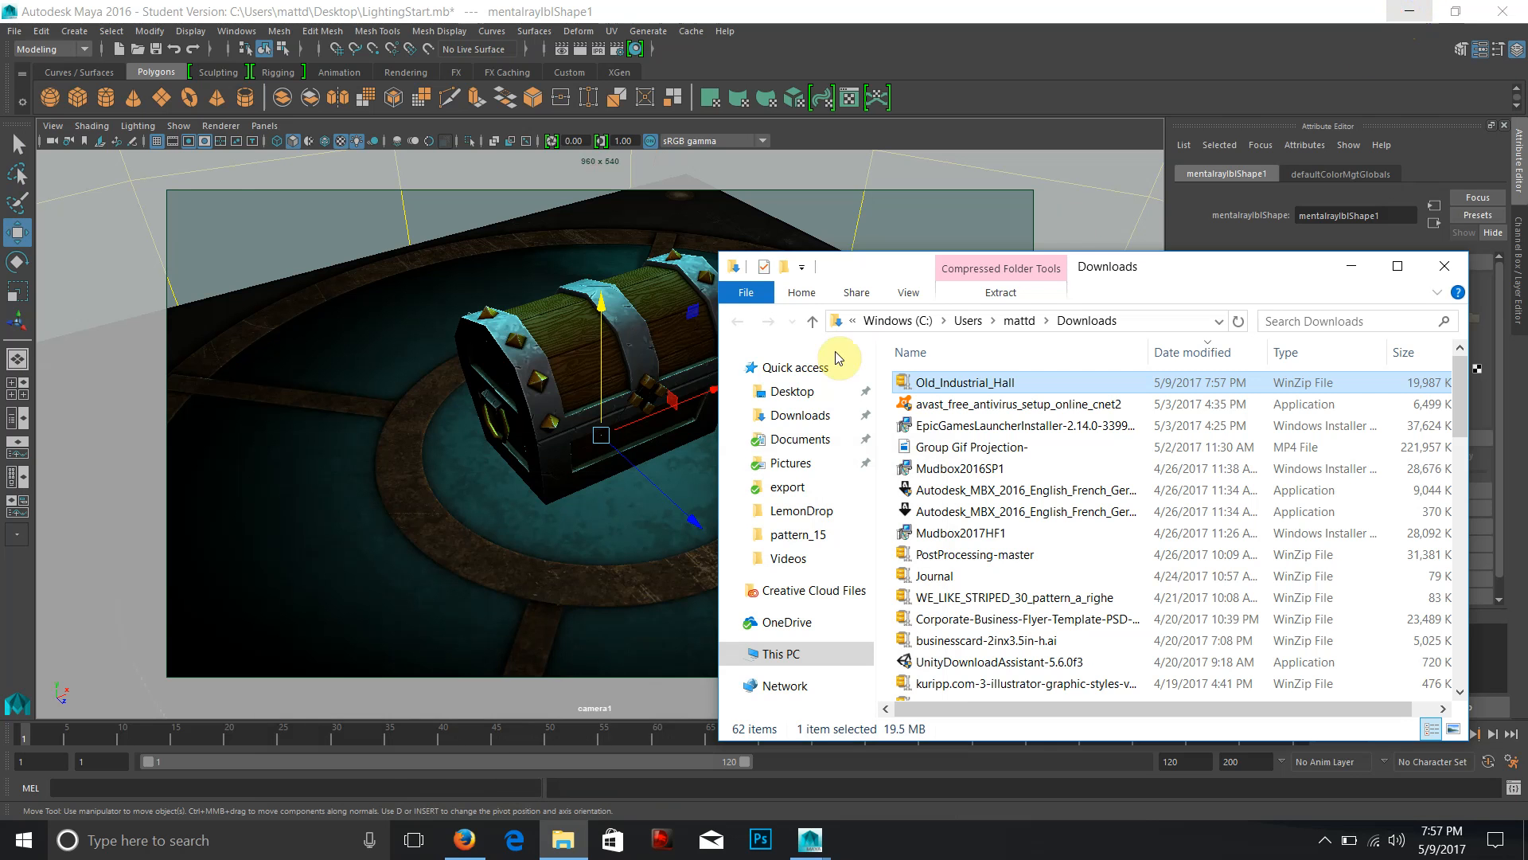
pyautogui.moveTo(933, 381); pyautogui.dragTo(571, 154)
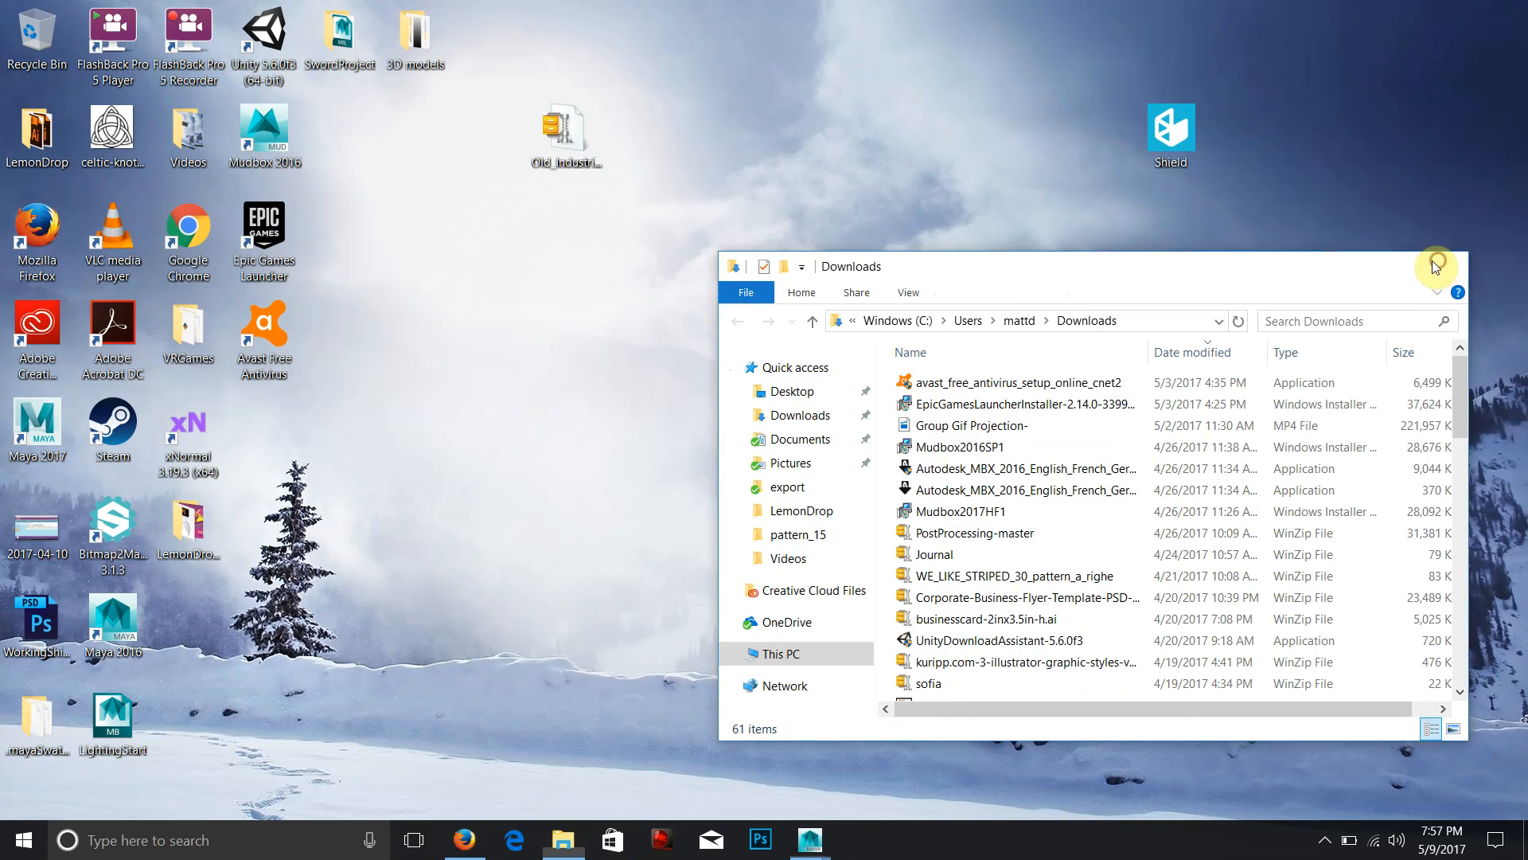
pyautogui.click(1444, 266)
# Open the Old_Industrial_Hall zip with 7-Zip File Manager and extract its folder to an empty spot on the desktop.
pyautogui.rightClick(571, 130)
pyautogui.moveTo(812, 213)
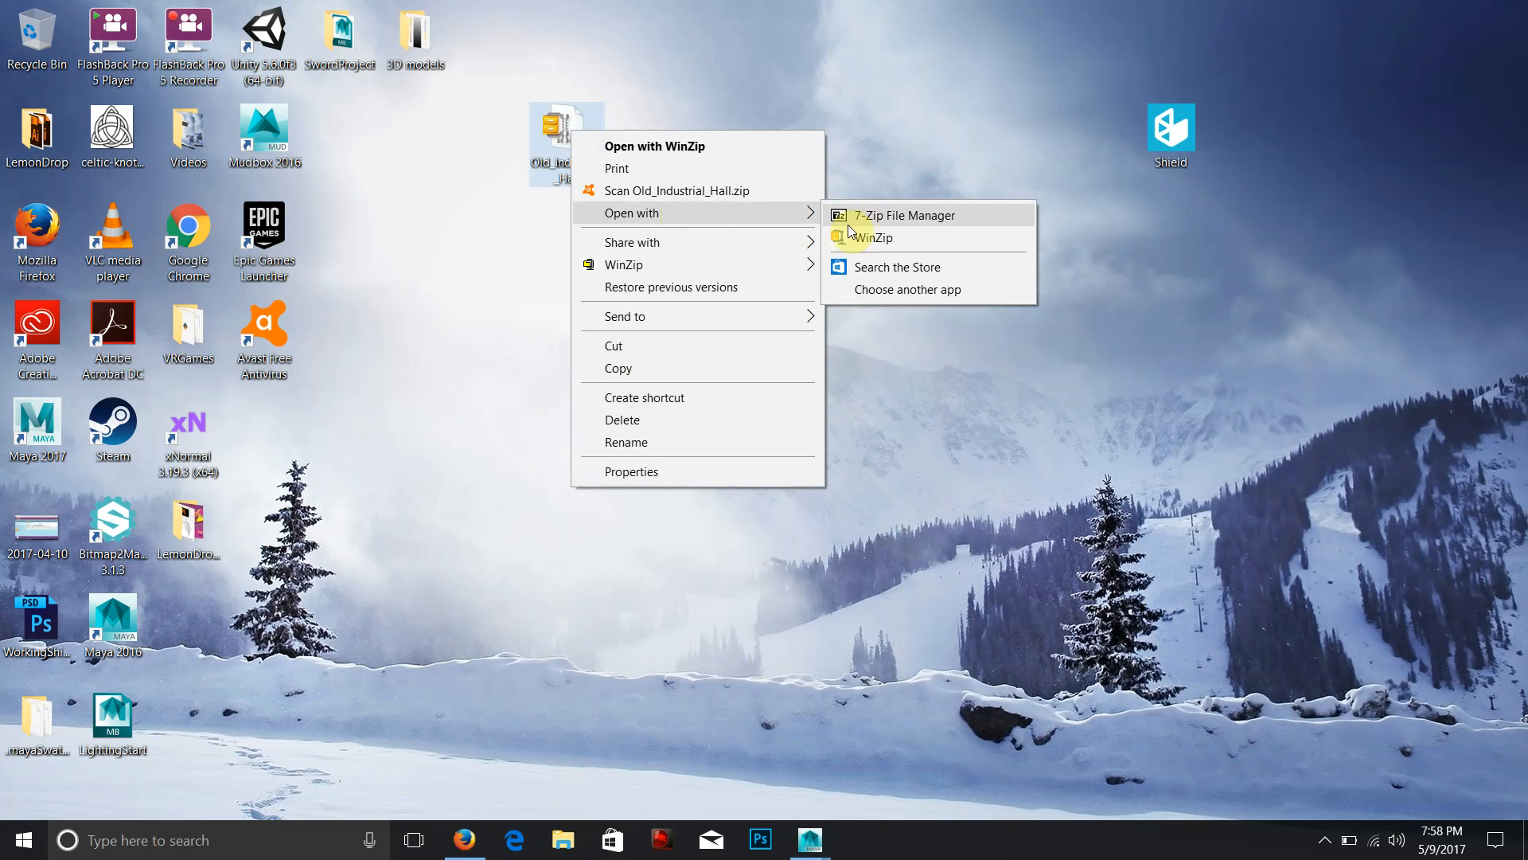
pyautogui.click(872, 215)
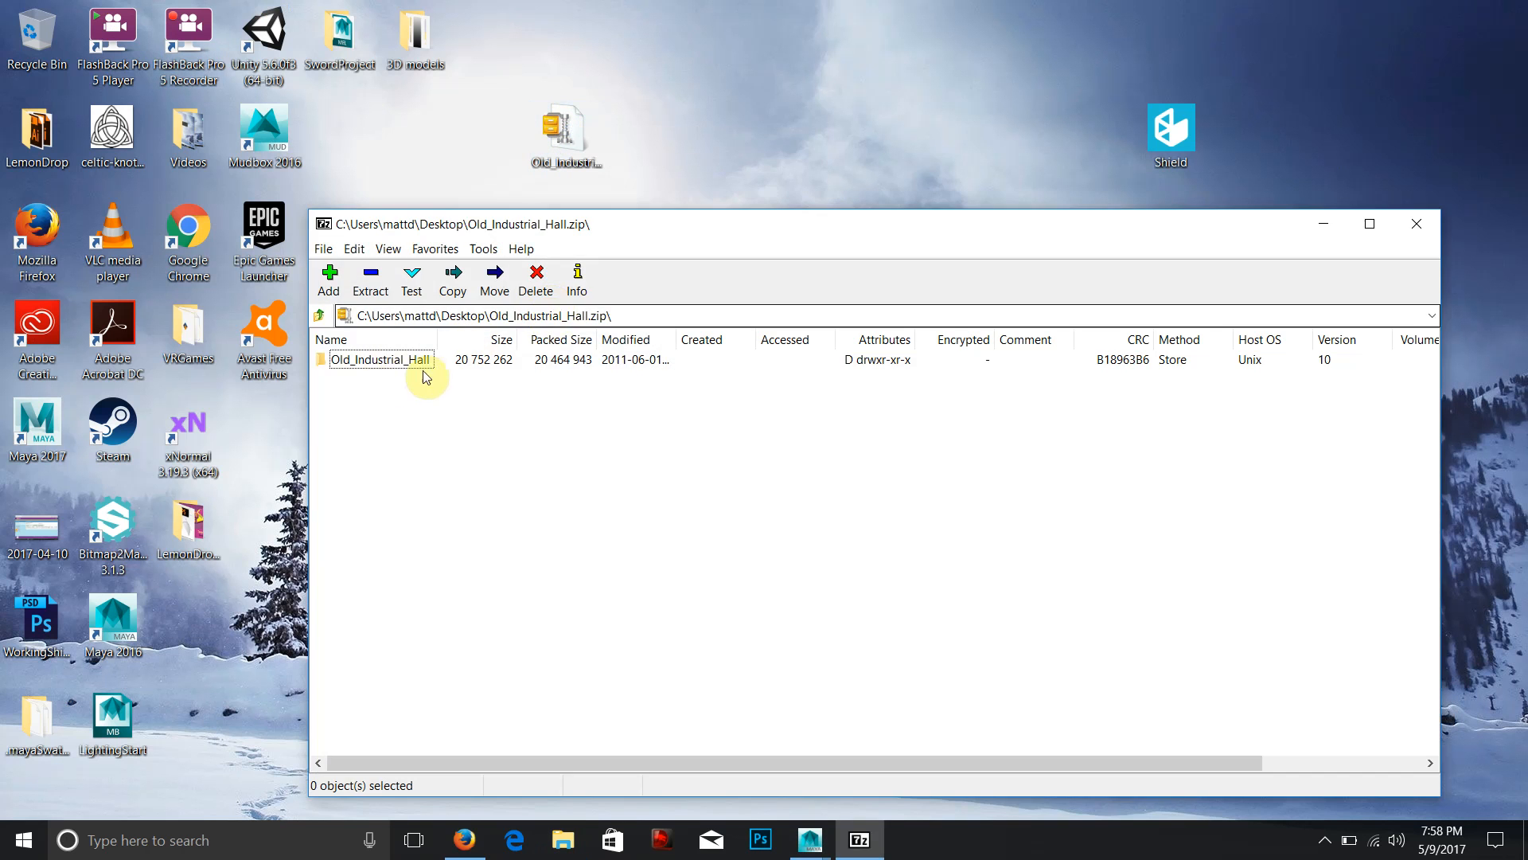
pyautogui.moveTo(422, 363); pyautogui.dragTo(805, 155)
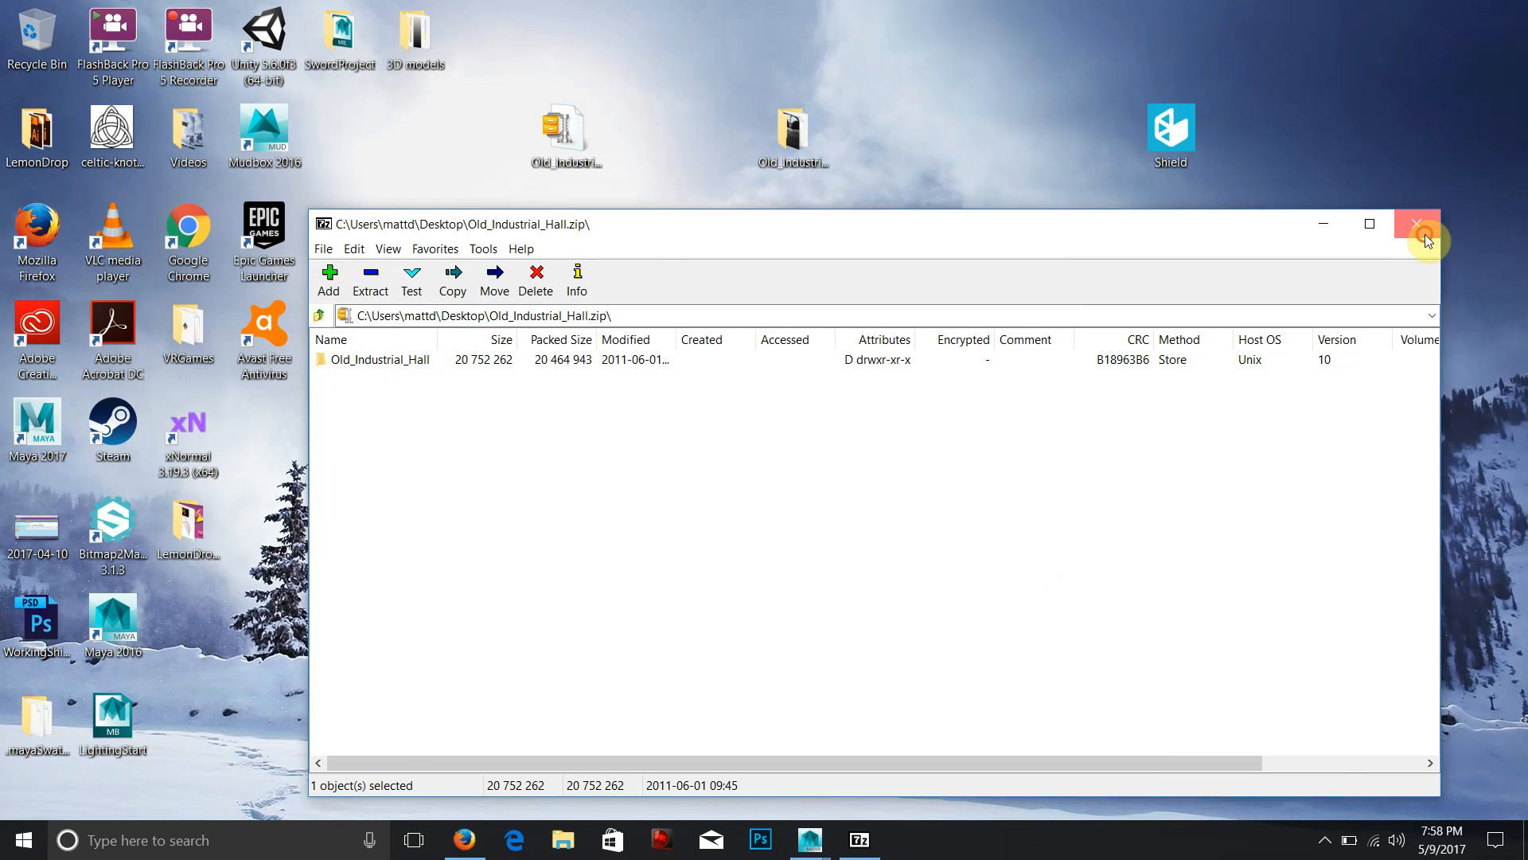
pyautogui.click(1415, 223)
# Put the Old_Industrial_Hall zip in the Recycle Bin and open the extracted folder.
pyautogui.moveTo(557, 142); pyautogui.dragTo(36, 36)
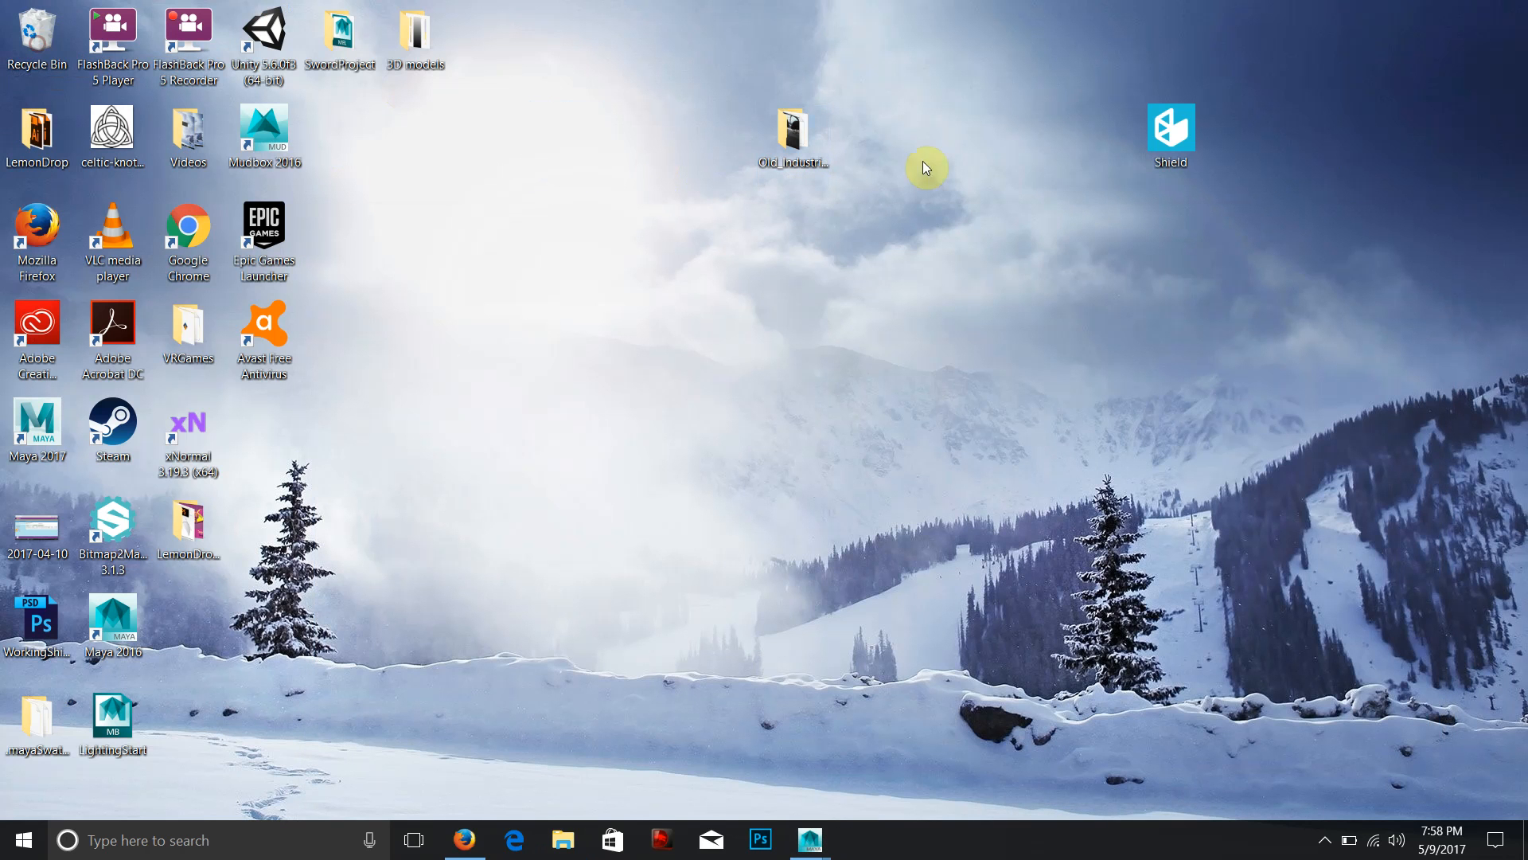
pyautogui.click(782, 137)
pyautogui.doubleClick(782, 137)
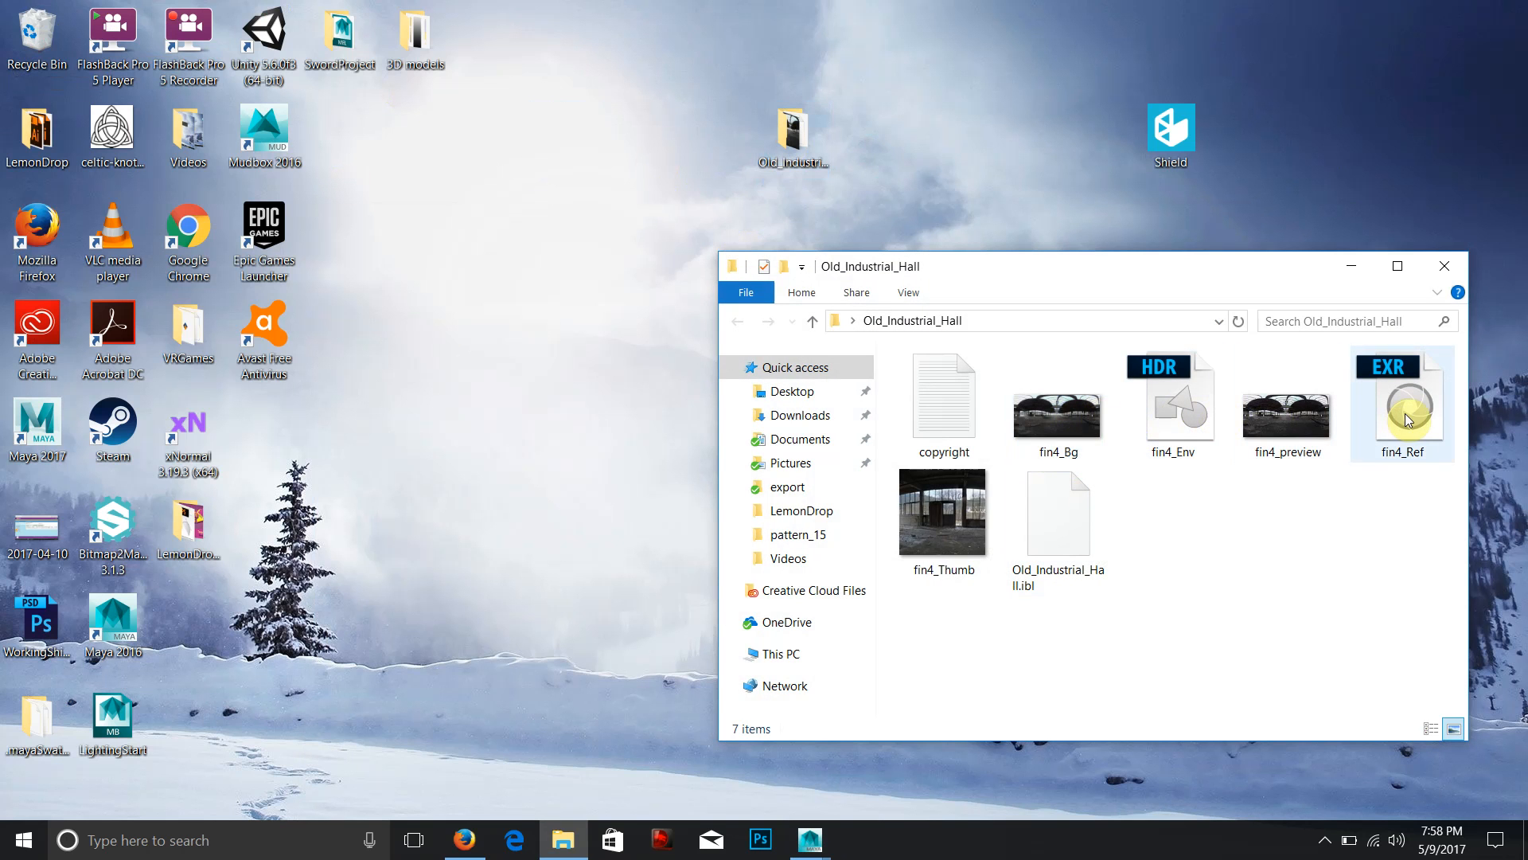
# Switch back to Maya and set the image based lighting type to Image File.
pyautogui.click(809, 840)
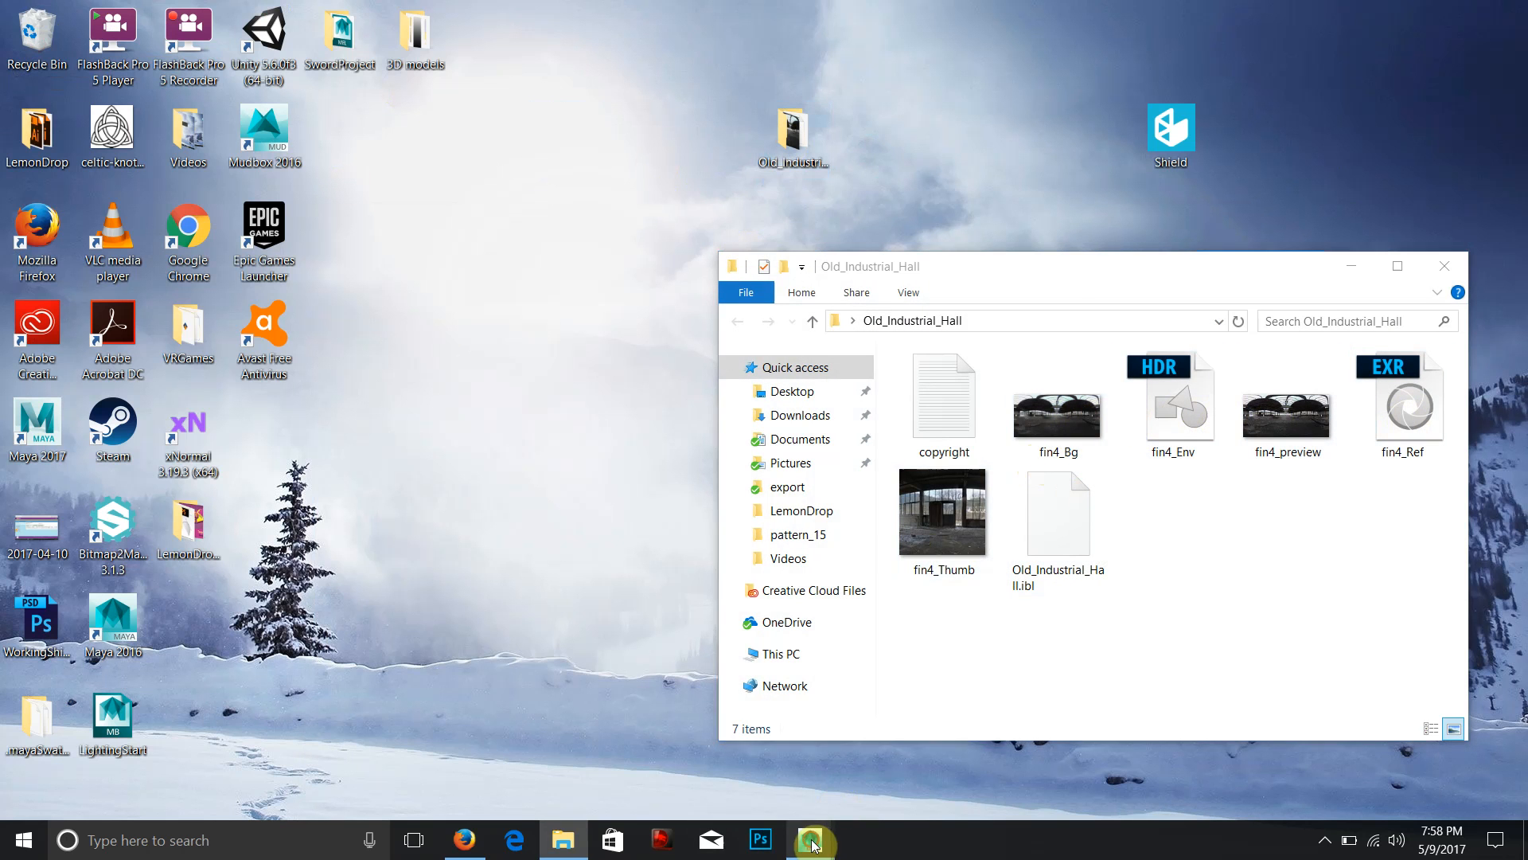
pyautogui.click(910, 782)
pyautogui.click(1327, 299)
pyautogui.click(1331, 316)
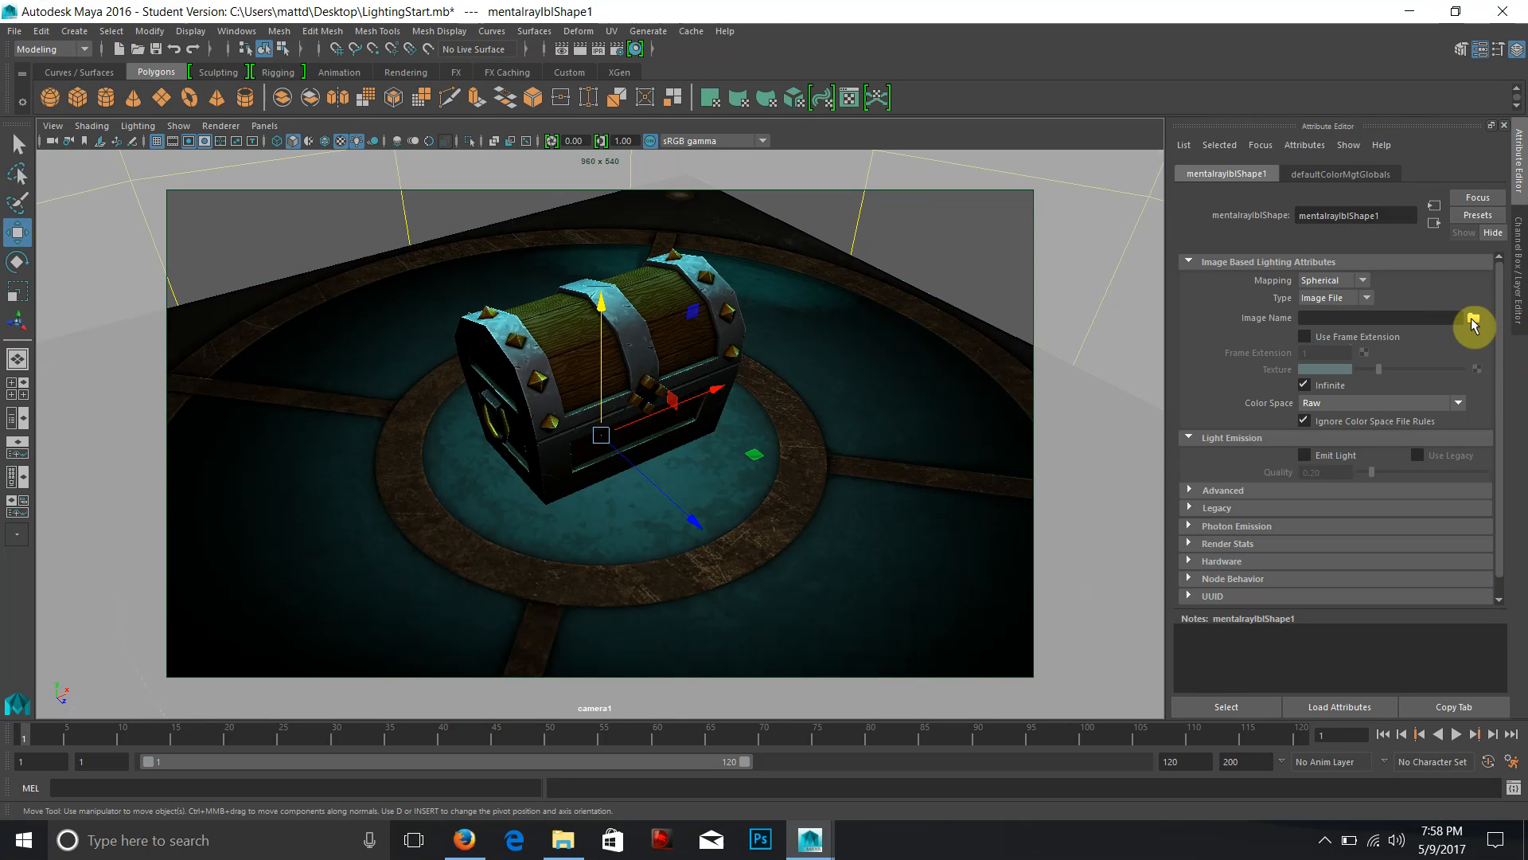
# Load fin4_Env.hdr from the desktop's Old_Industrial_Hall folder as the image based lighting image.
pyautogui.click(1473, 318)
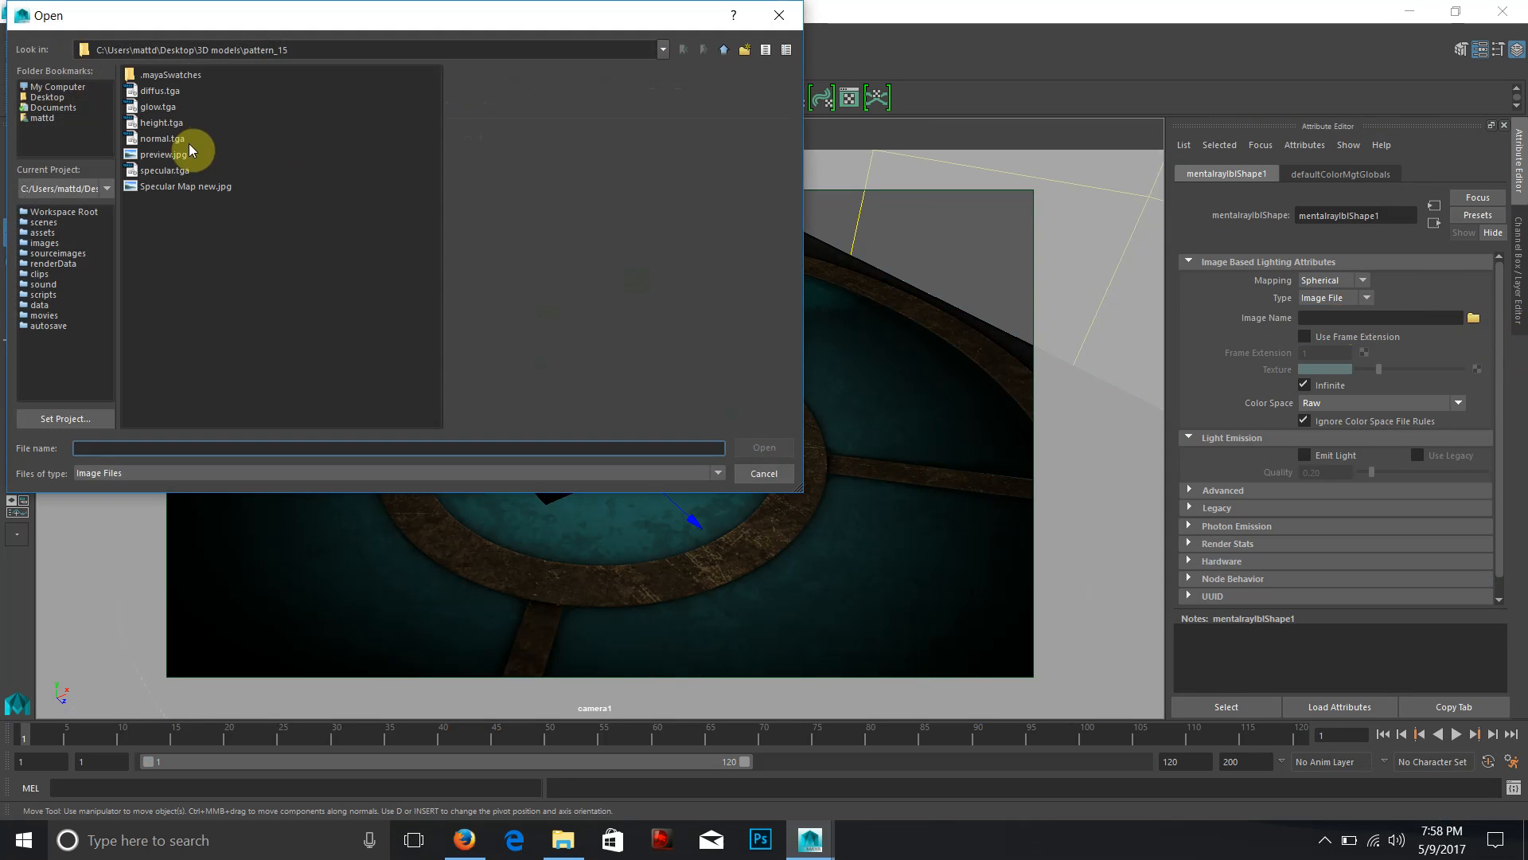
pyautogui.click(60, 96)
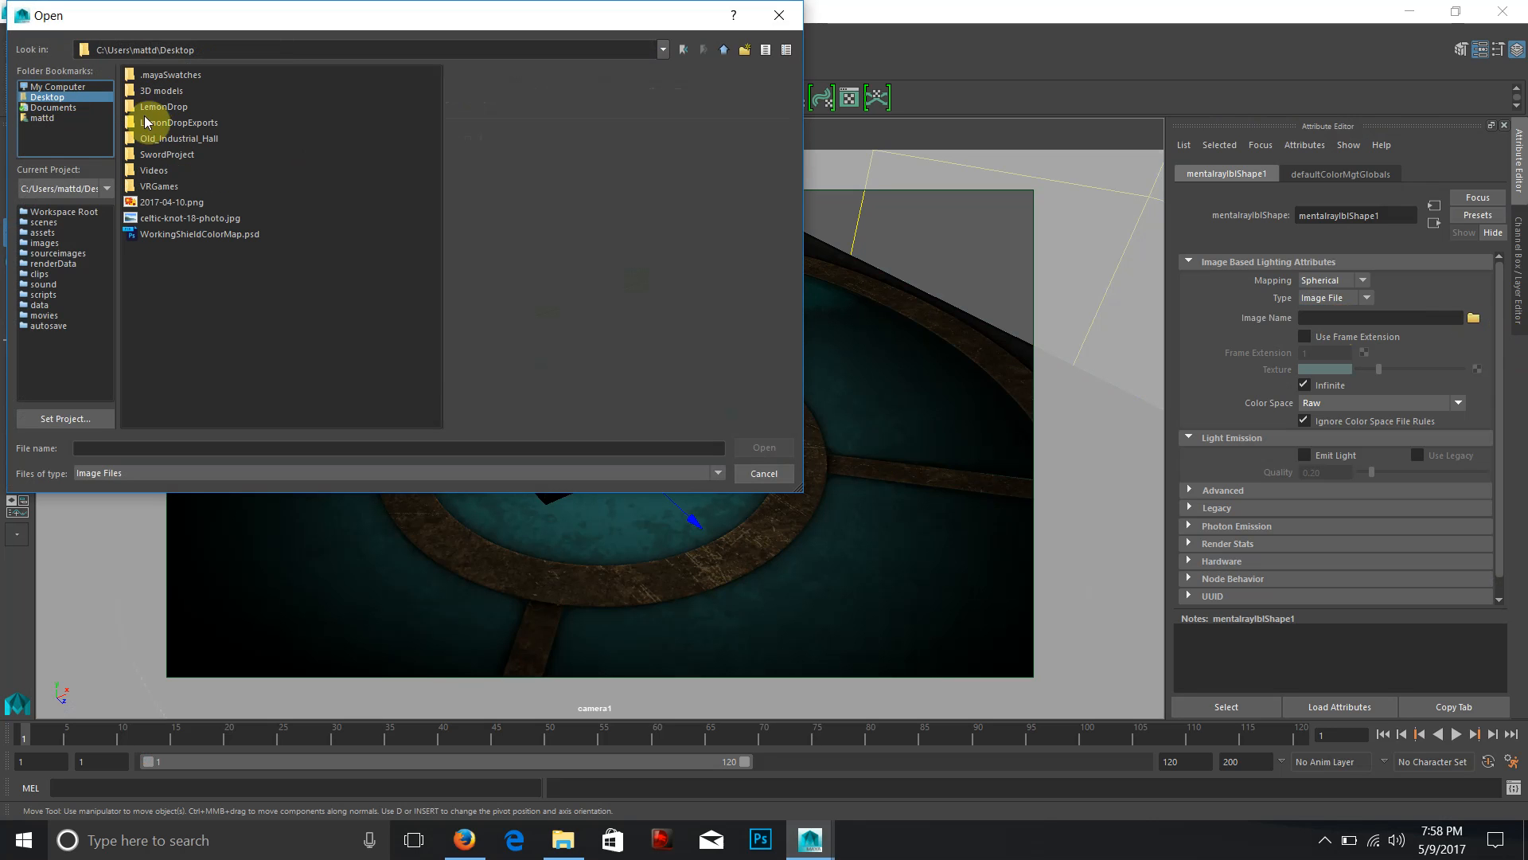
pyautogui.doubleClick(164, 138)
pyautogui.click(164, 137)
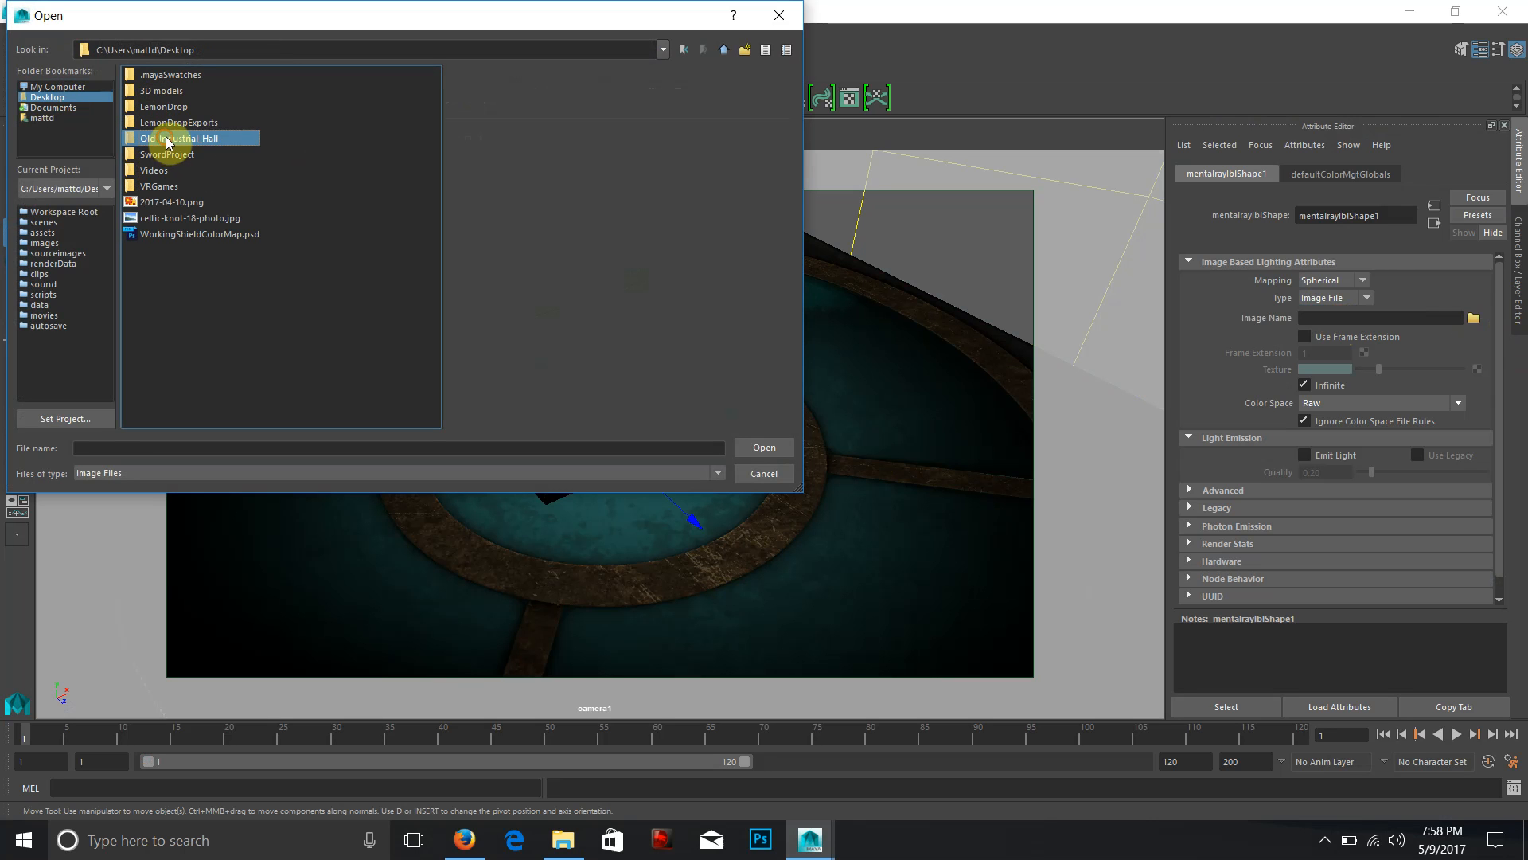
pyautogui.click(161, 123)
pyautogui.click(164, 91)
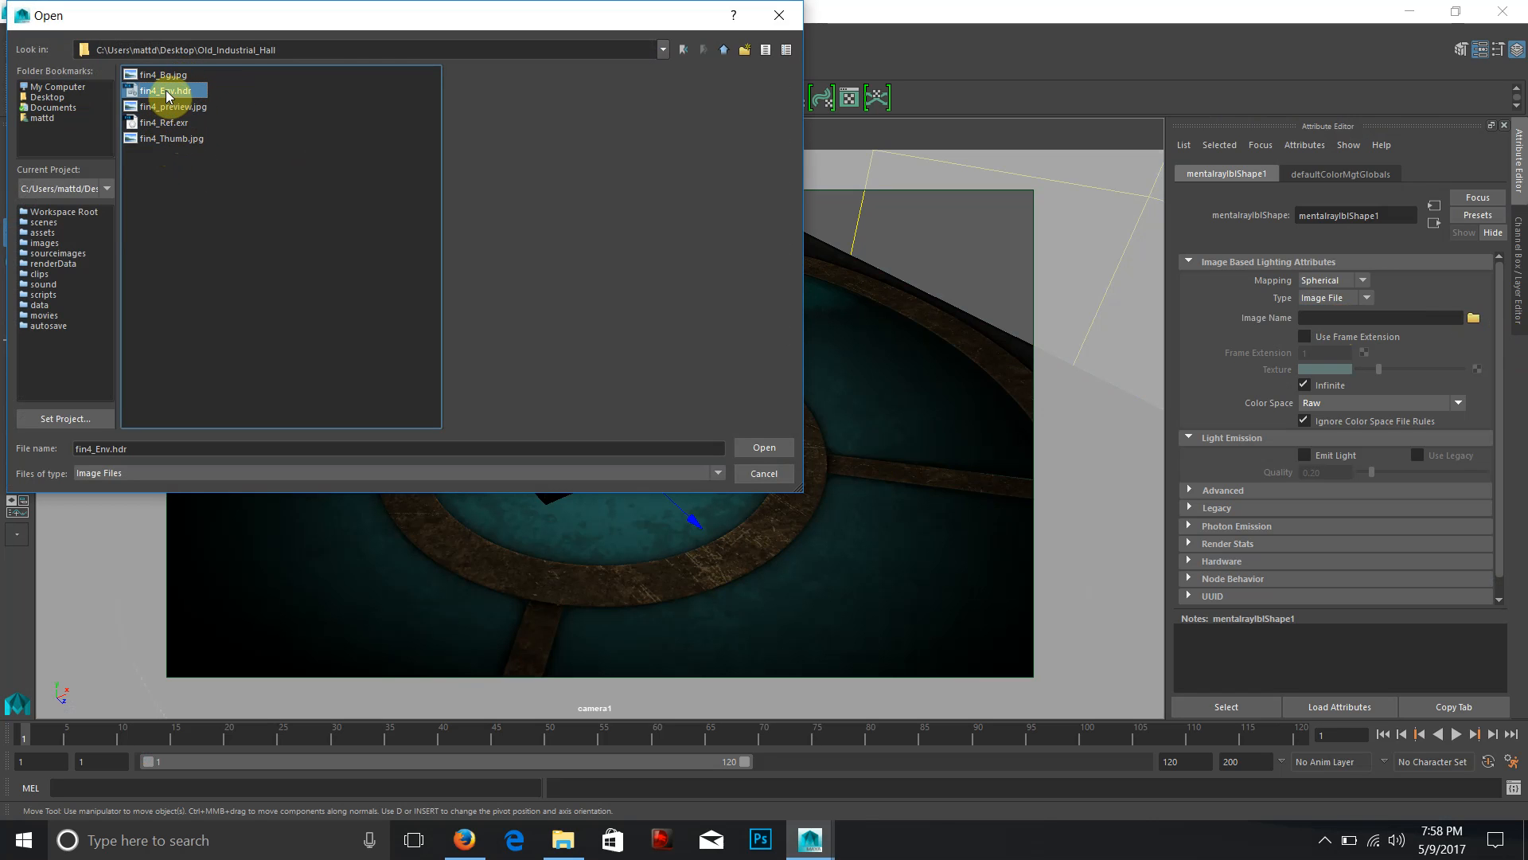
pyautogui.doubleClick(166, 93)
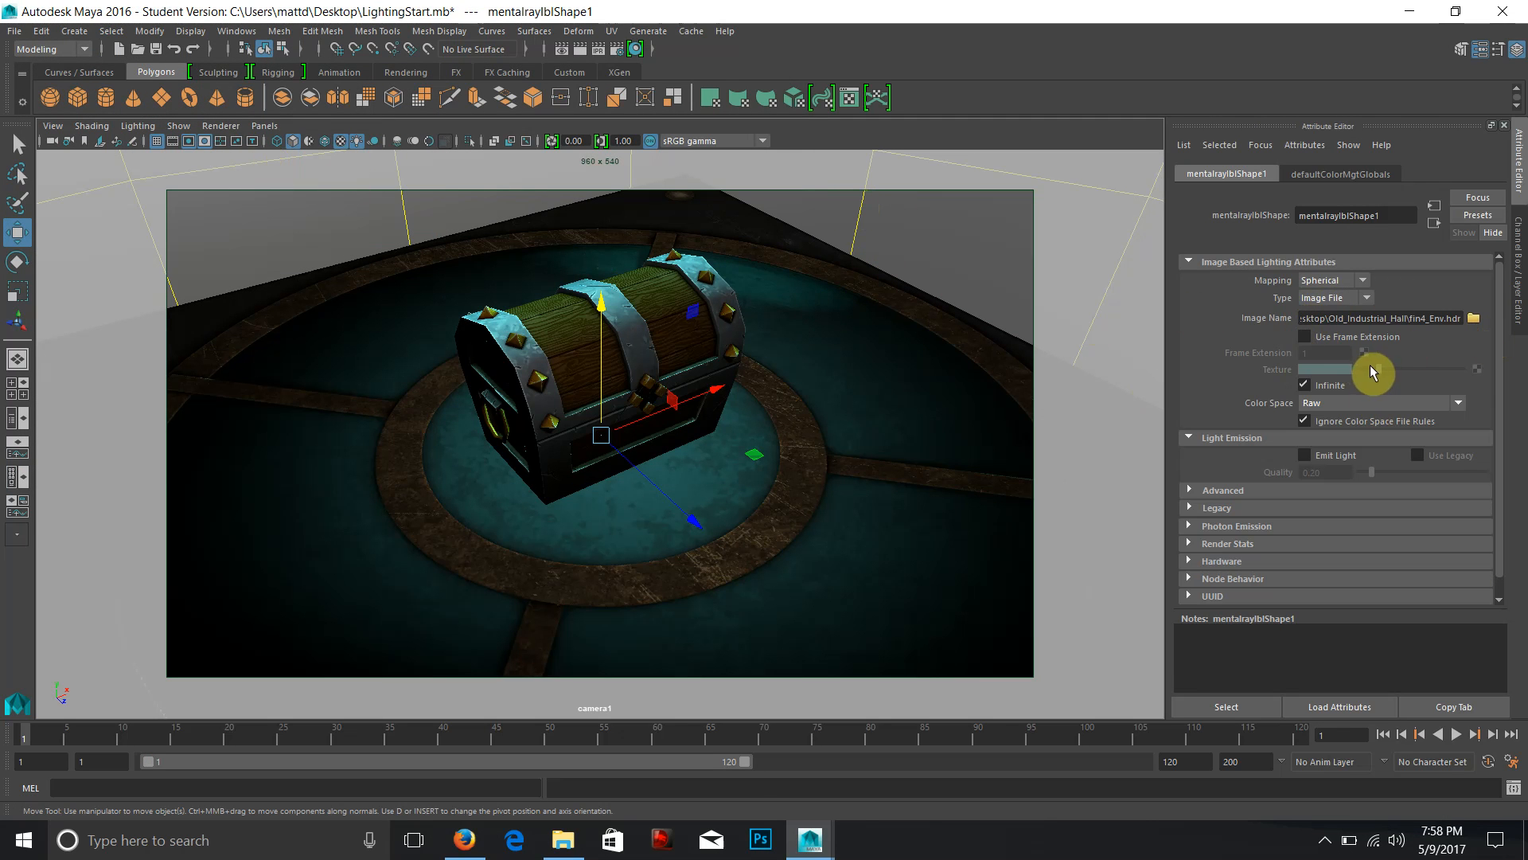
# Turn on textured shading, look through the persp camera, and examine how the image maps onto the environment sphere.
pyautogui.press('6')
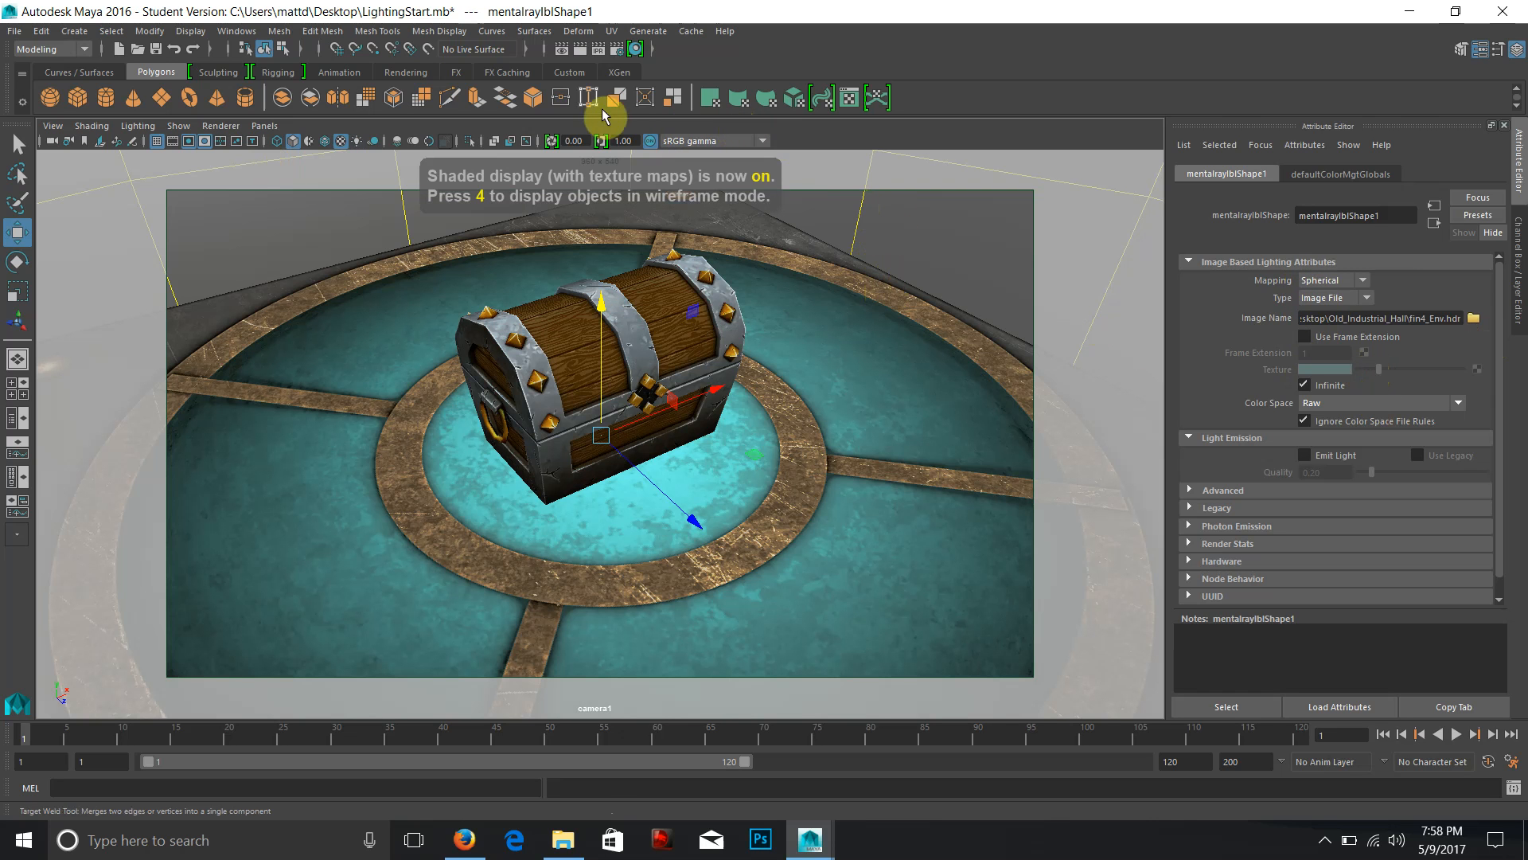
pyautogui.click(285, 129)
pyautogui.moveTo(335, 142)
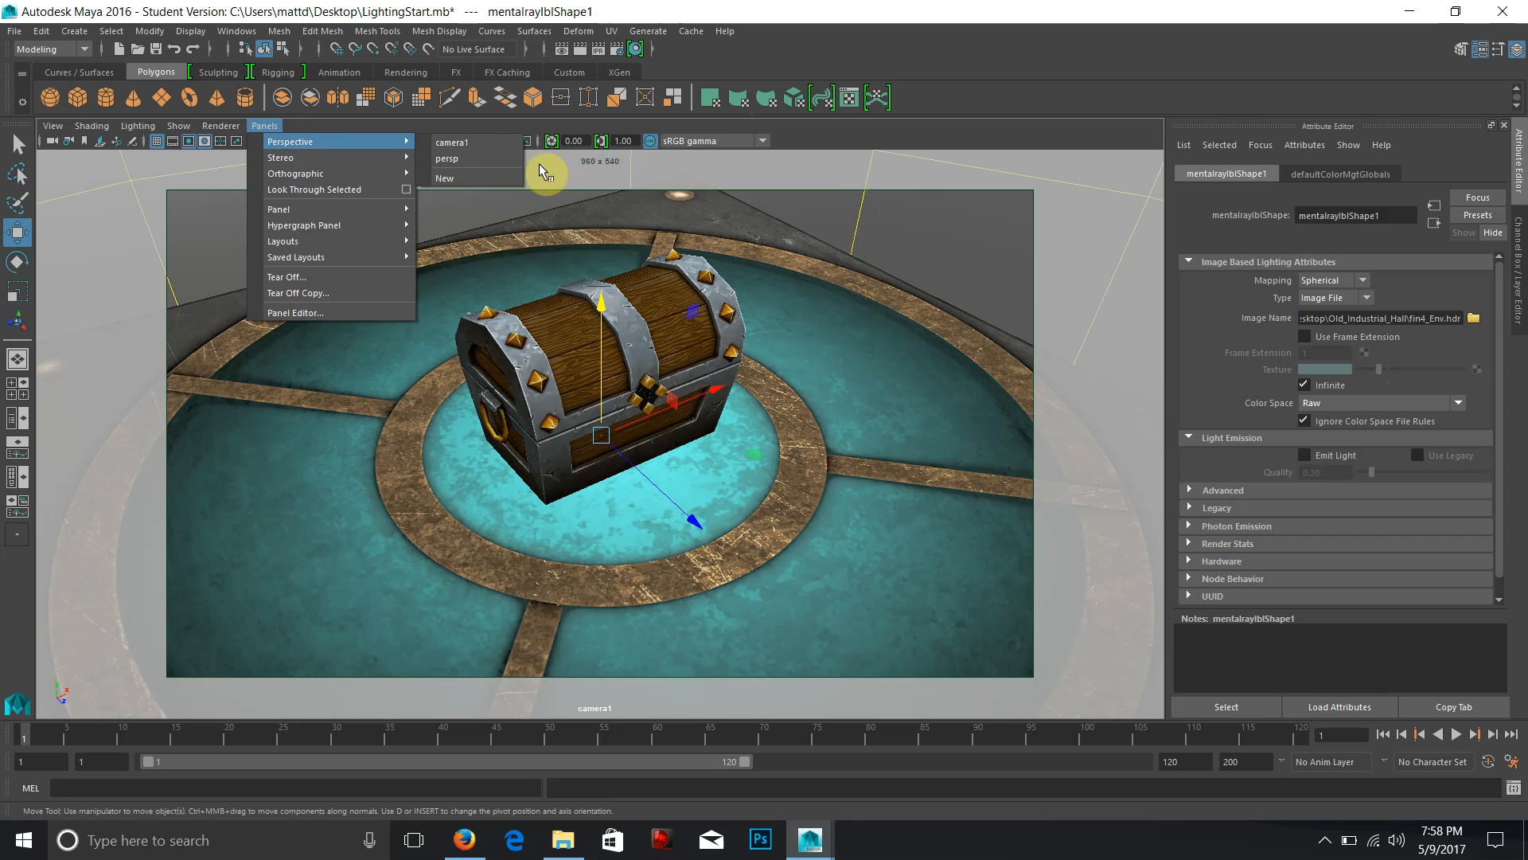
pyautogui.click(500, 157)
pyautogui.press('f')
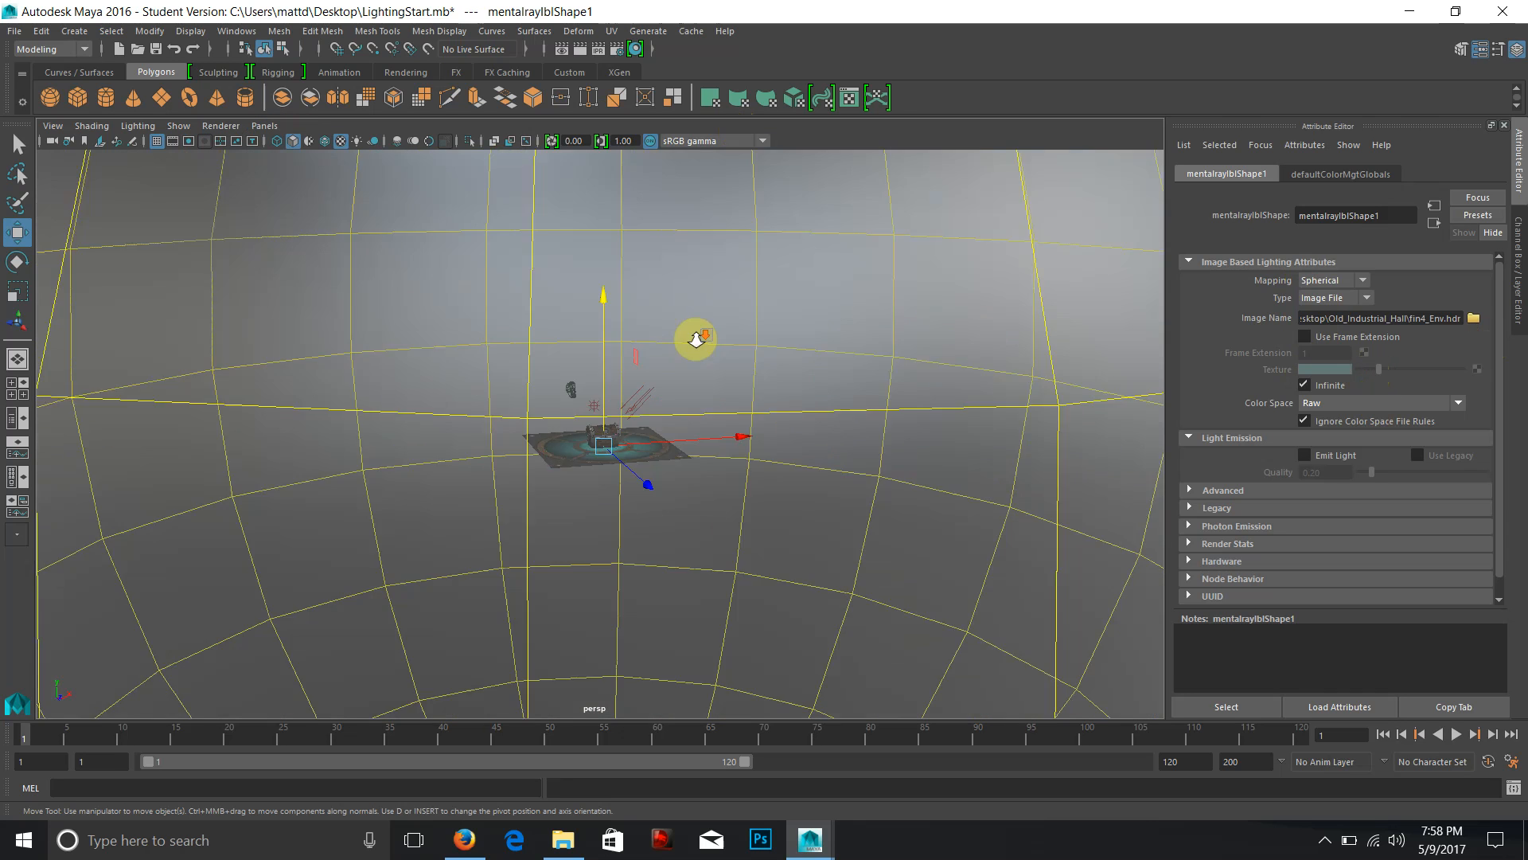
pyautogui.scroll(2, 702, 341)
pyautogui.scroll(1, 701, 343)
pyautogui.click(788, 332)
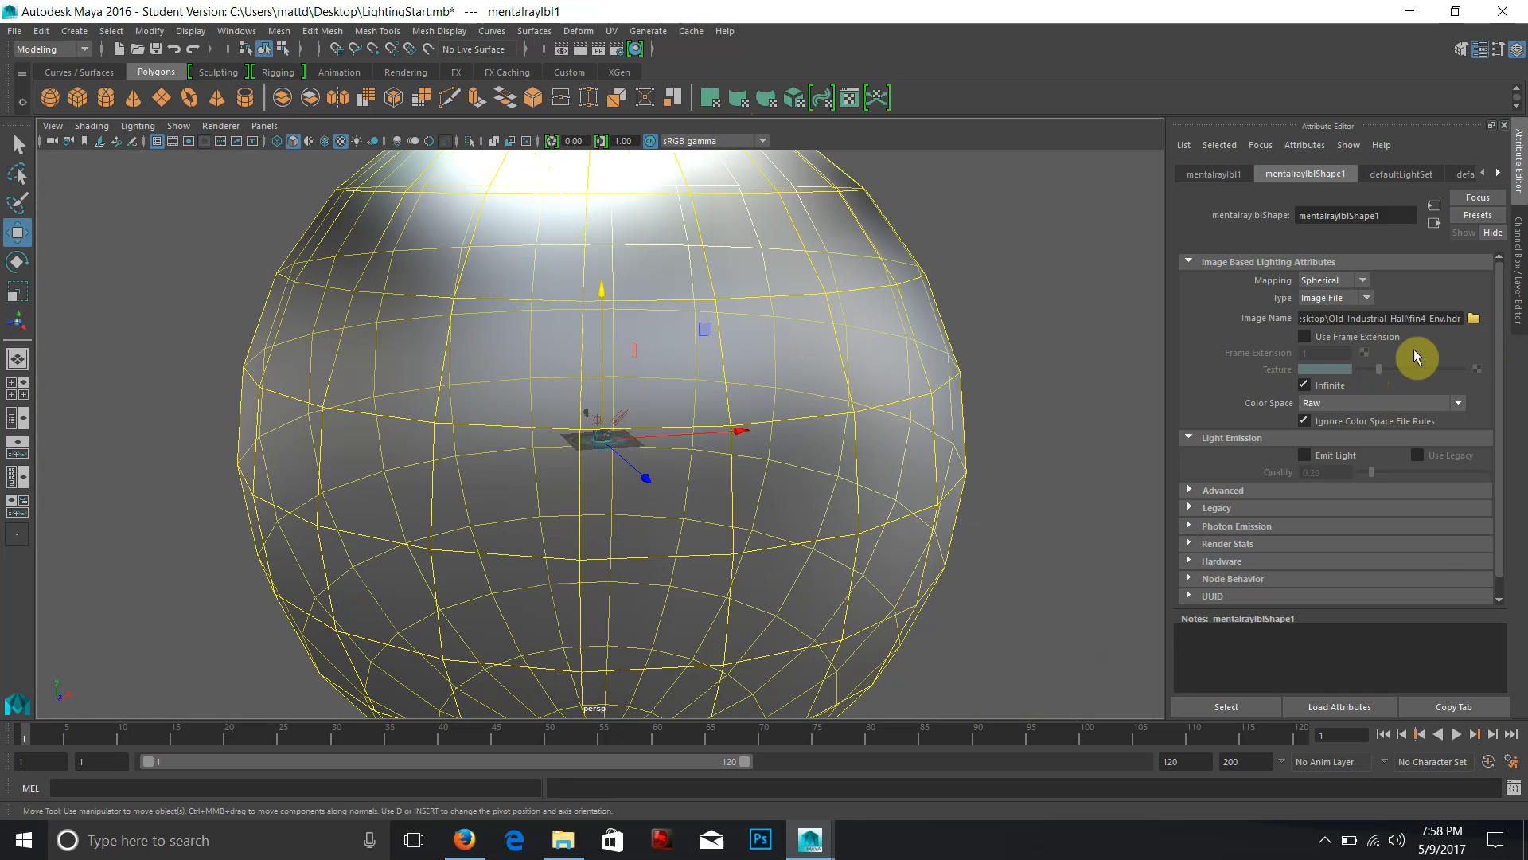
# Replace the image based lighting image with fin4_Bg.jpg from the Old_Industrial_Hall folder and check it around the chest.
pyautogui.click(1473, 318)
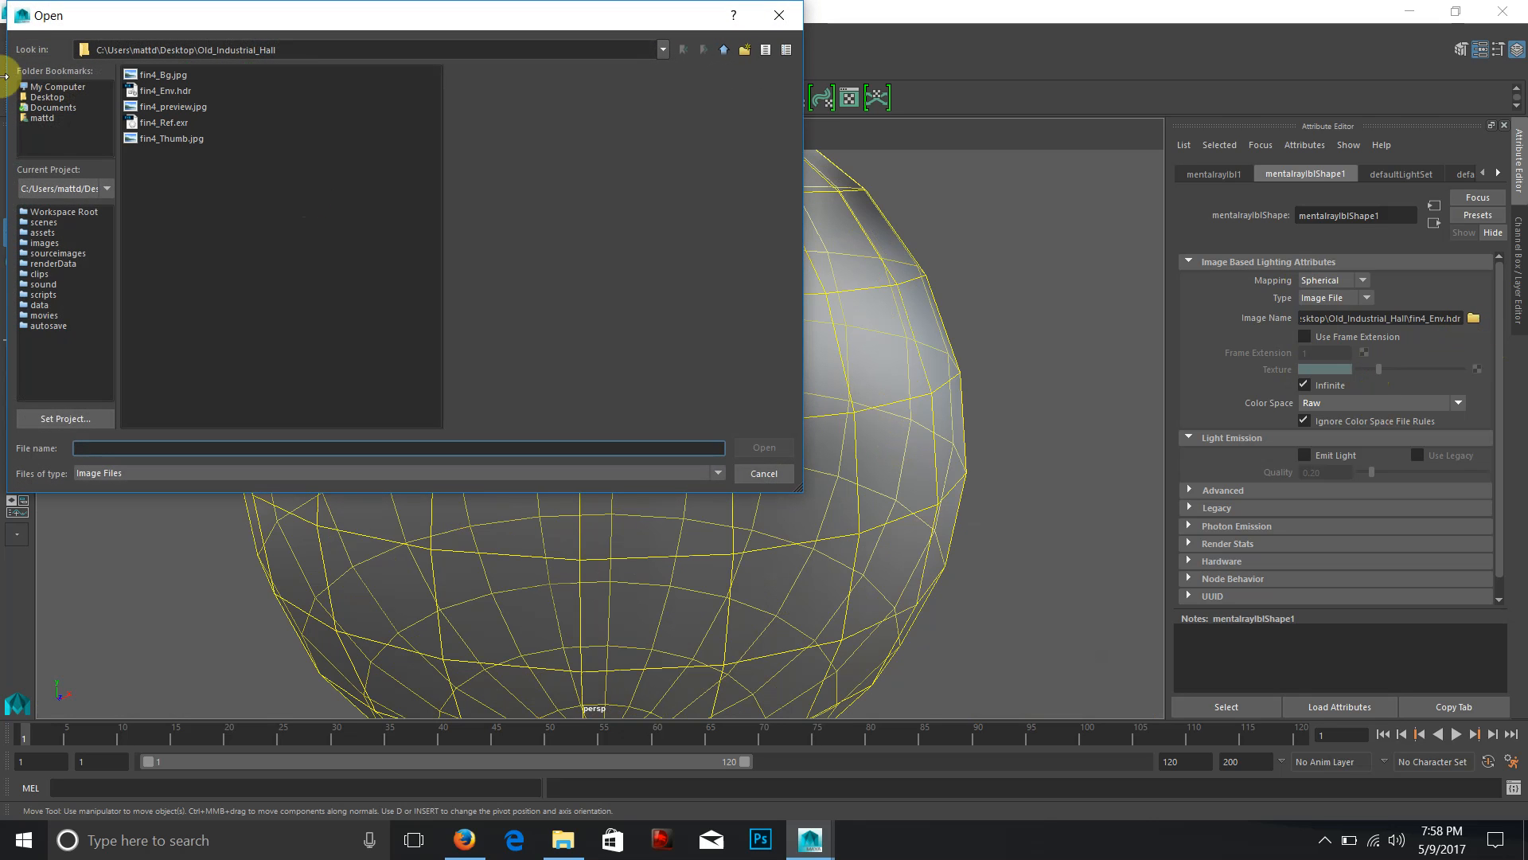
pyautogui.click(168, 93)
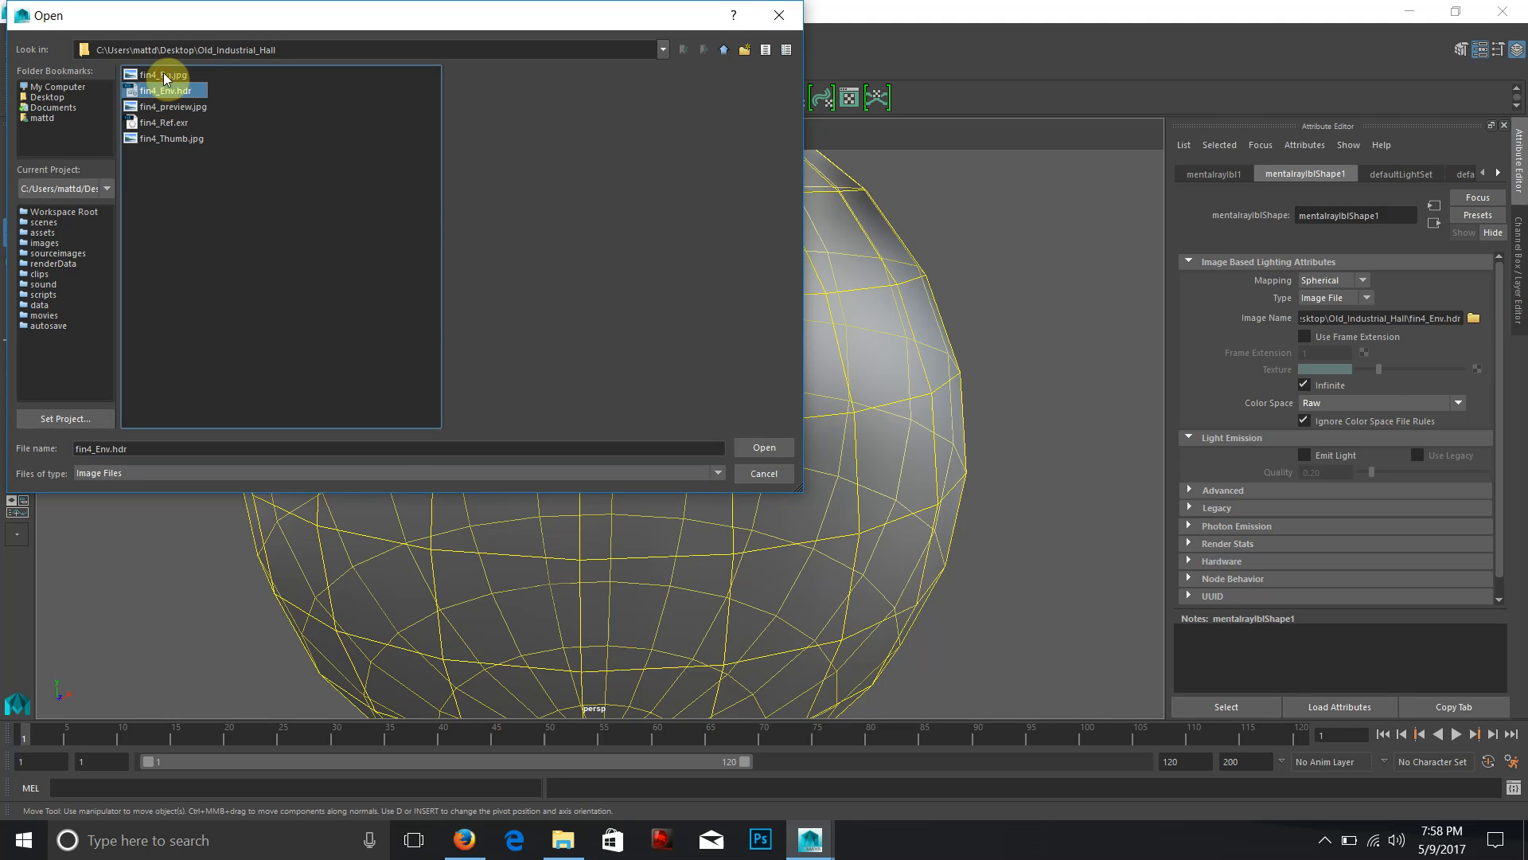
pyautogui.click(155, 75)
pyautogui.doubleClick(155, 75)
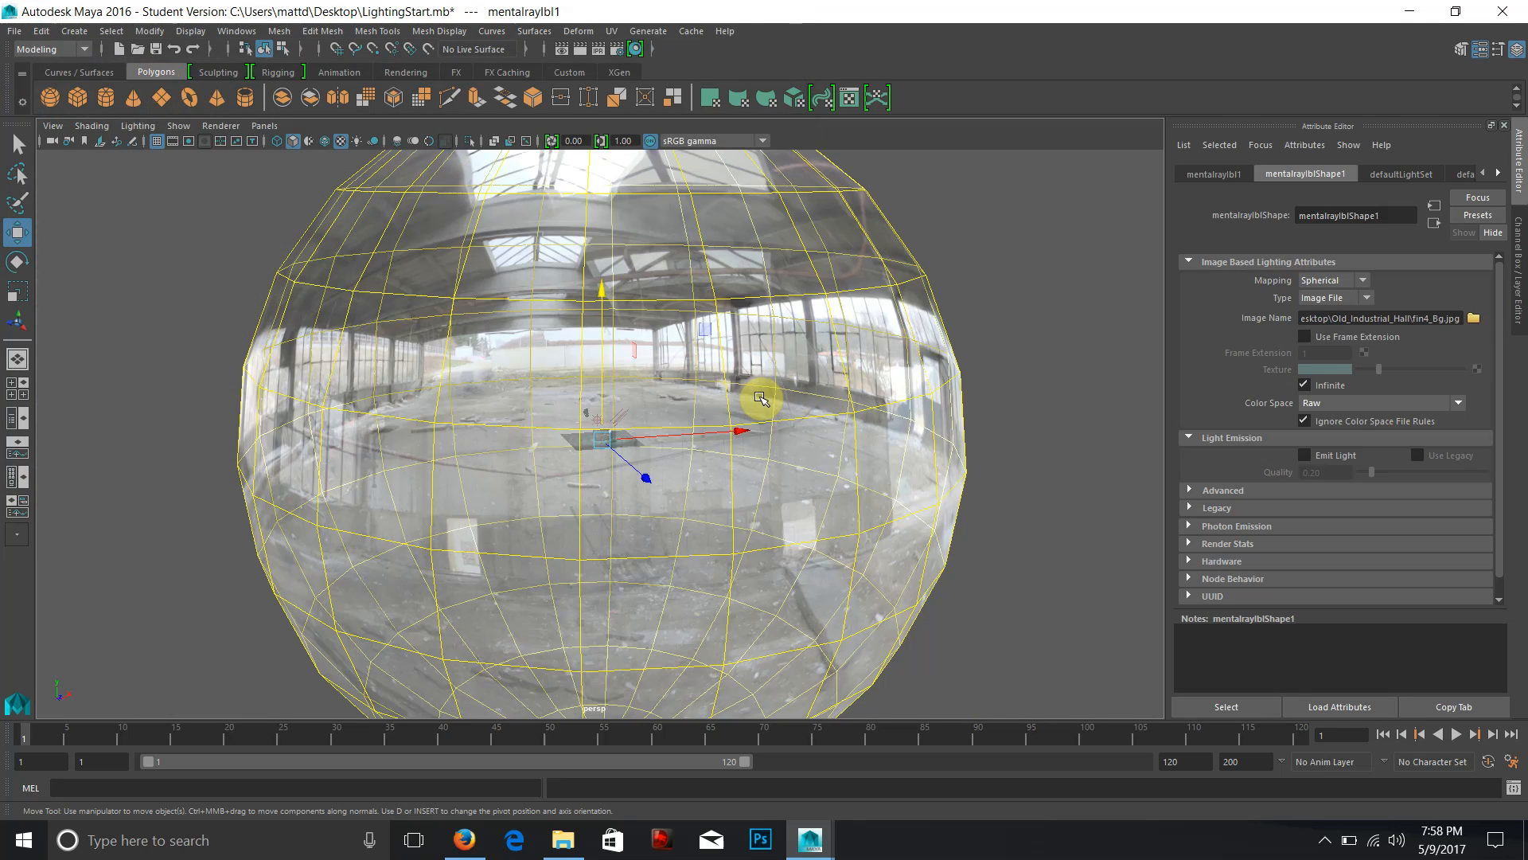
pyautogui.scroll(5, 758, 397)
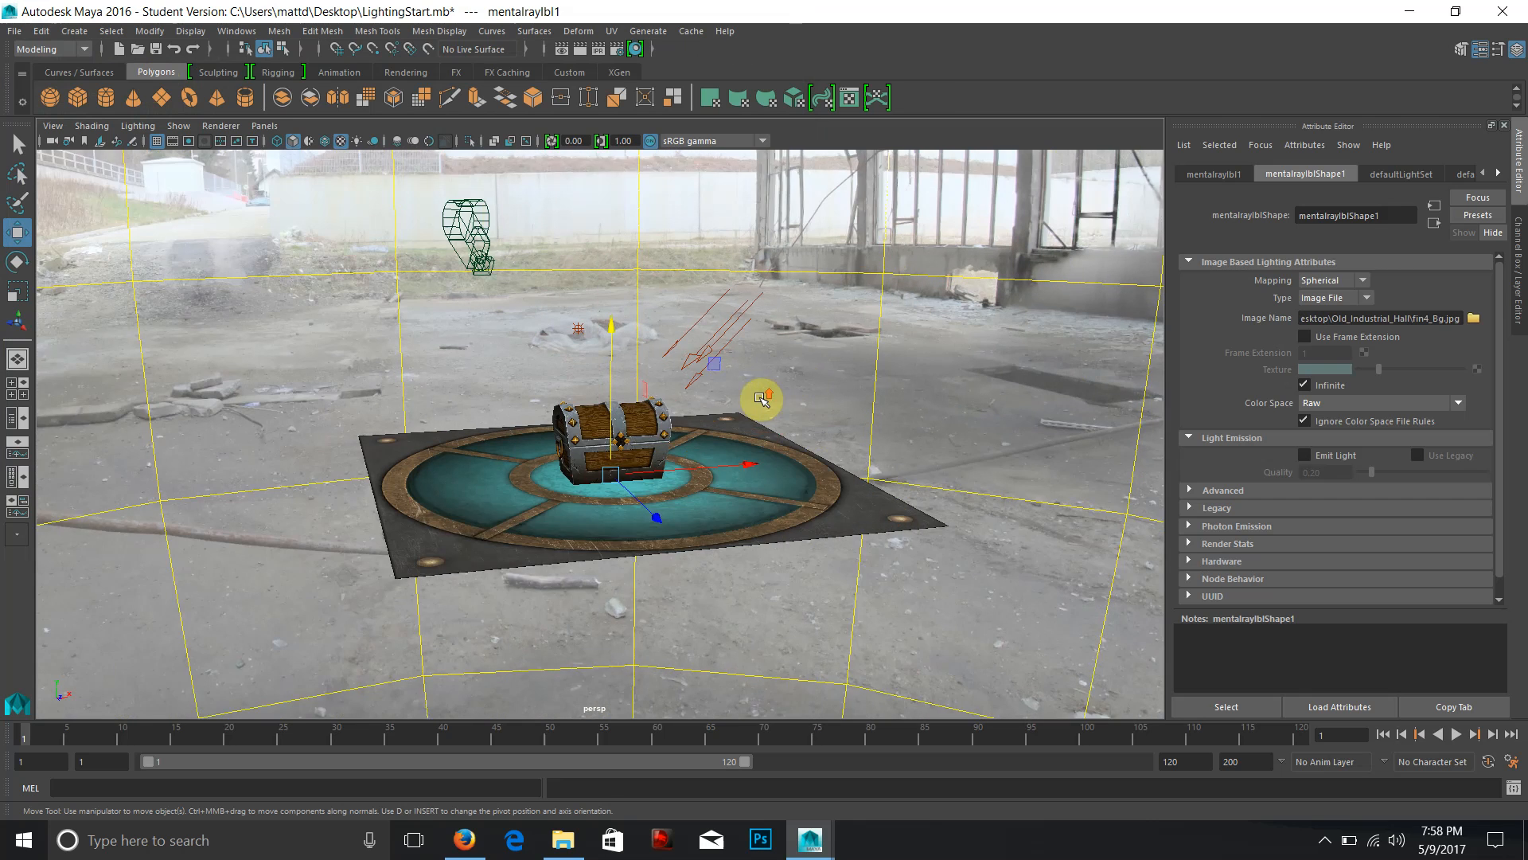
# Look through camera1 and render the current frame with mental ray.
pyautogui.click(264, 126)
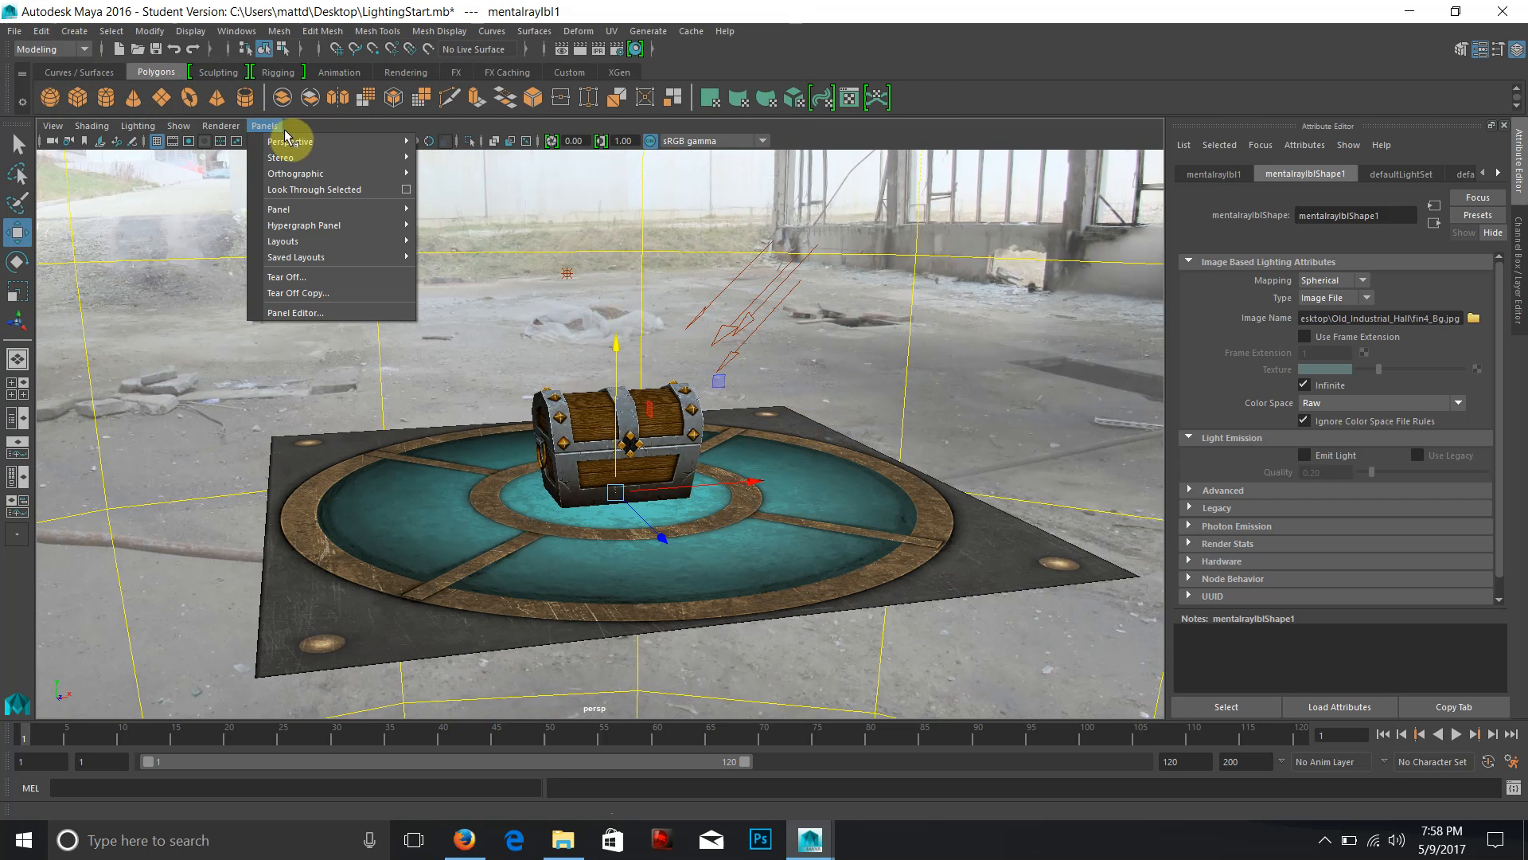
pyautogui.moveTo(290, 141)
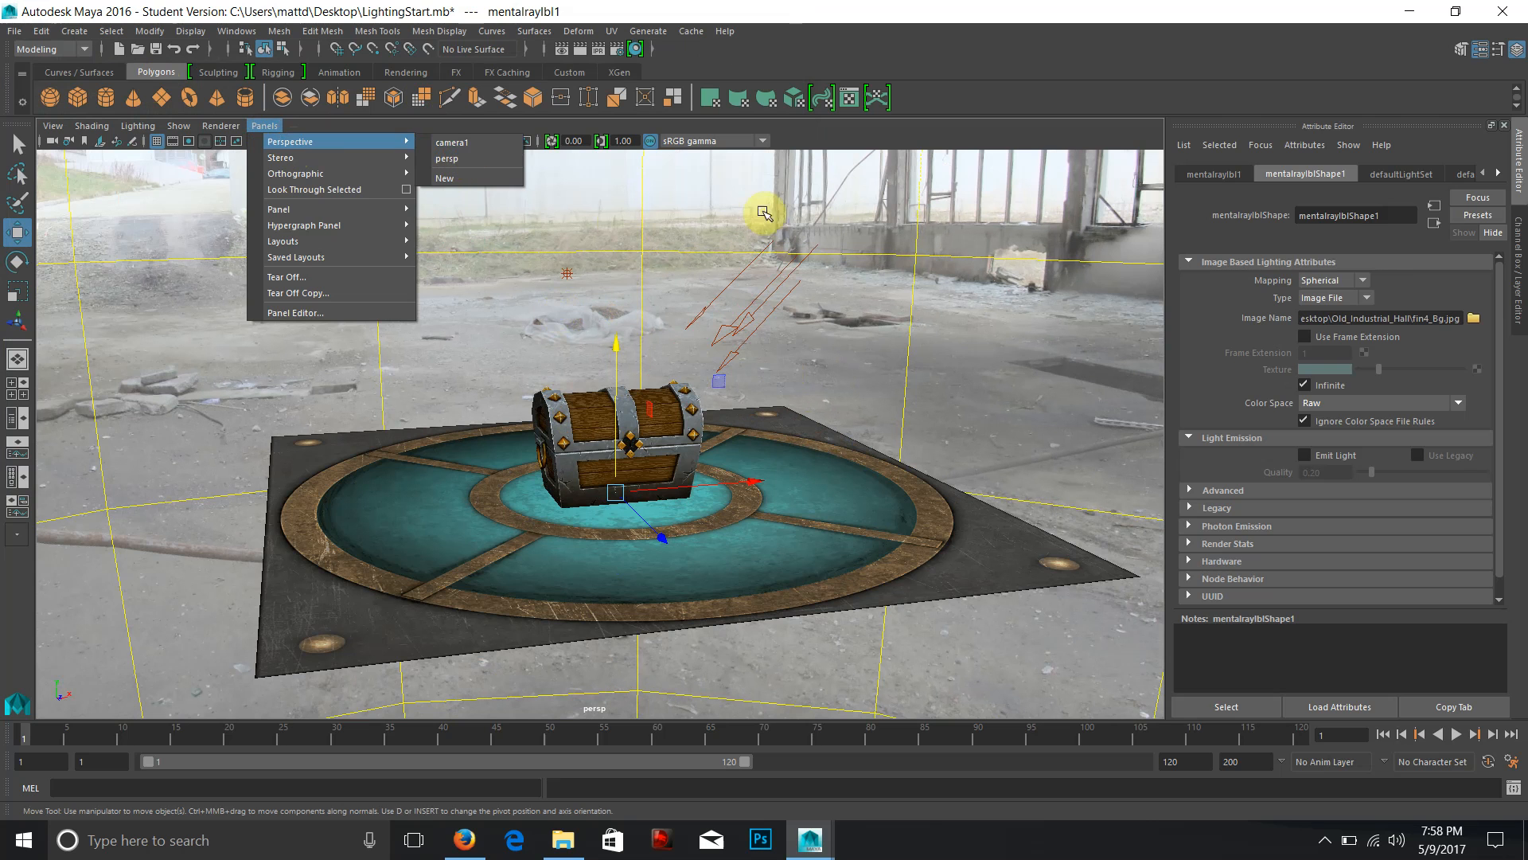
pyautogui.click(453, 159)
pyautogui.click(264, 126)
pyautogui.moveTo(304, 140)
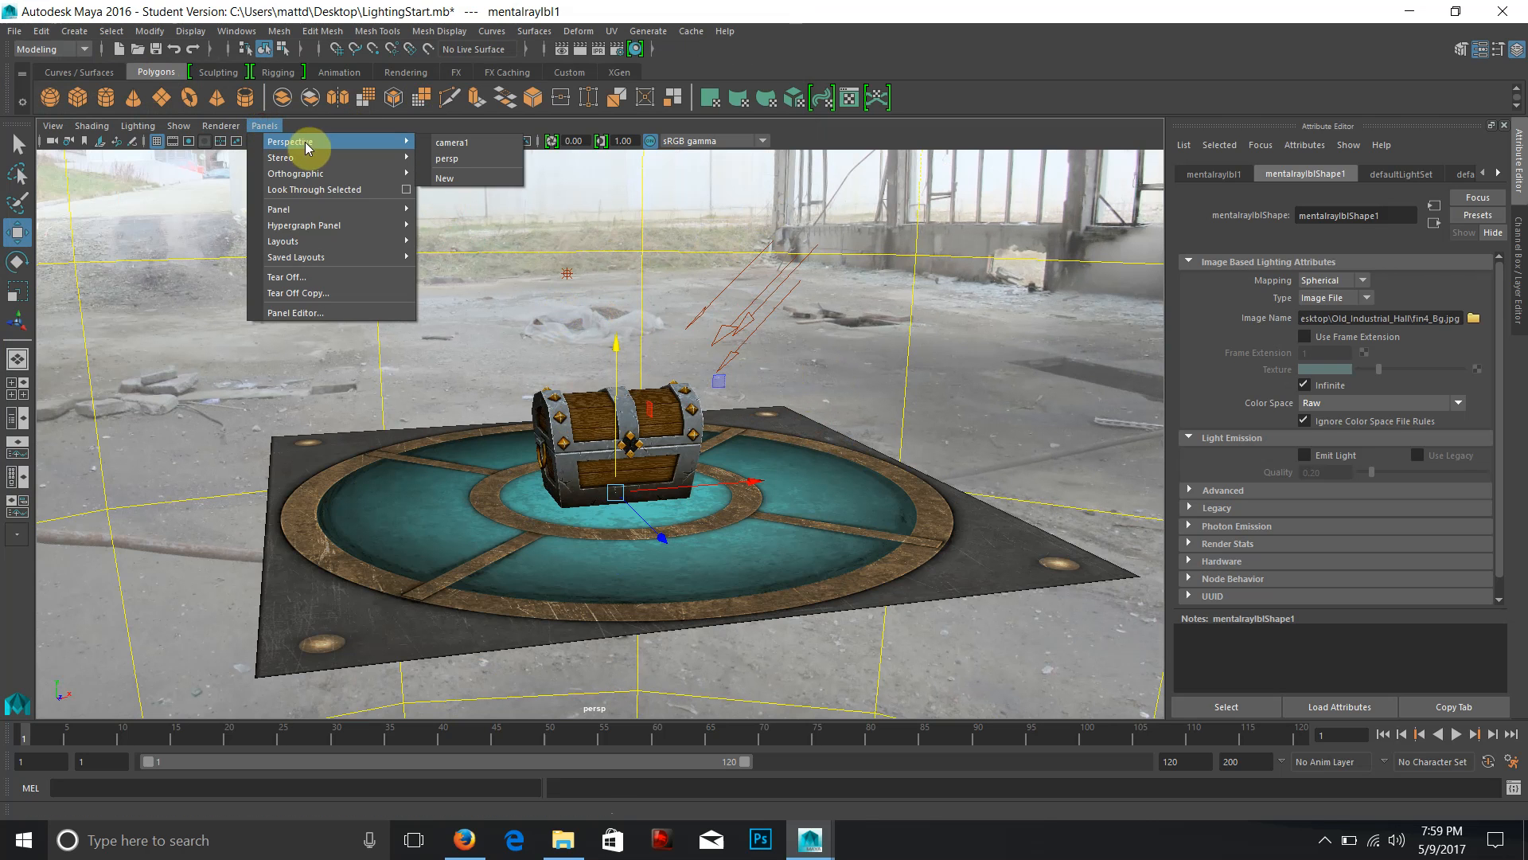
pyautogui.click(455, 147)
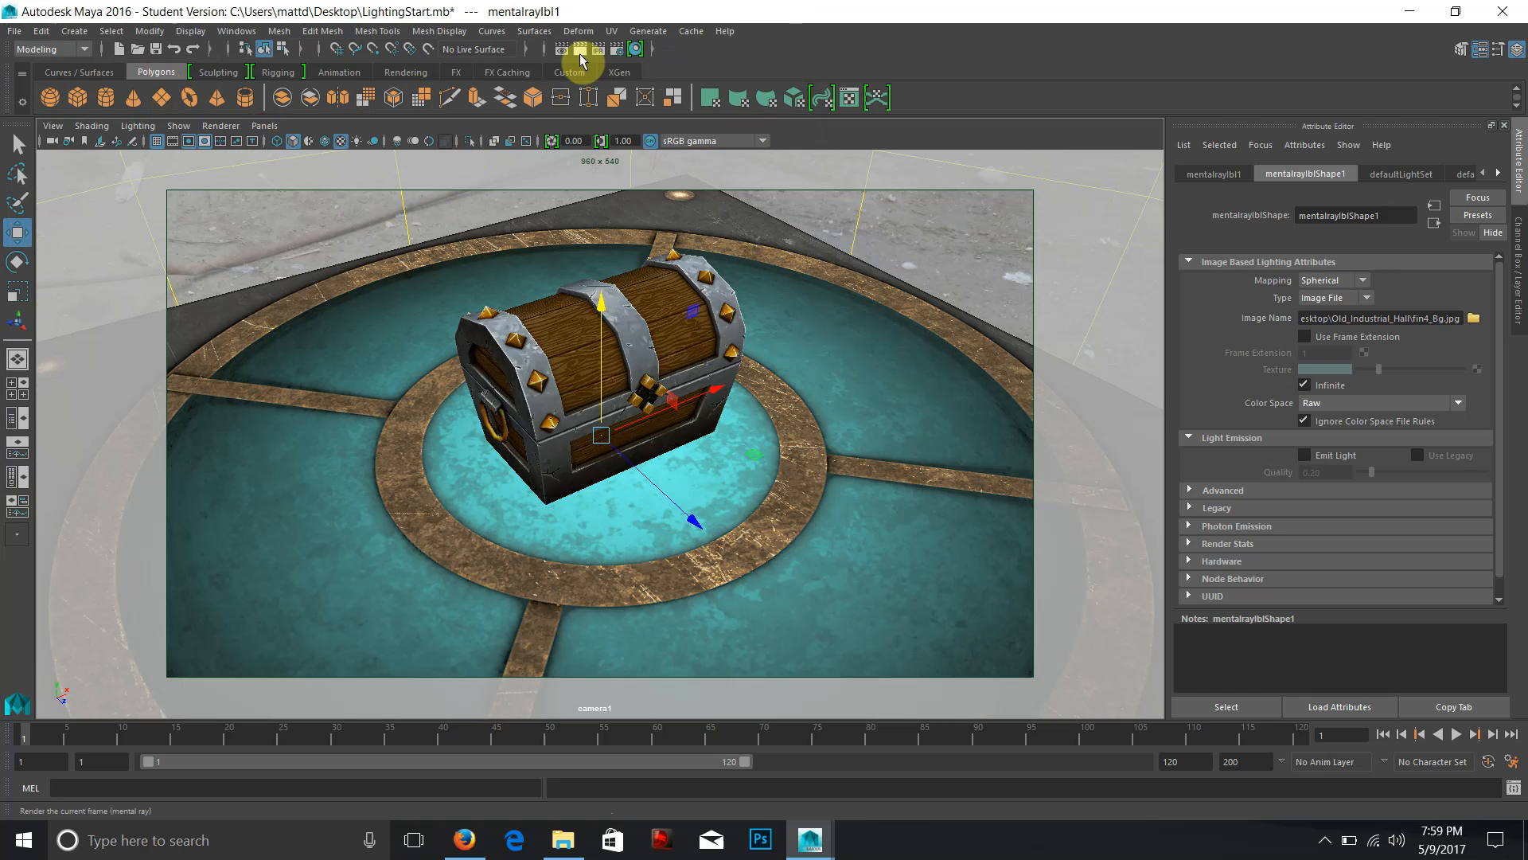
pyautogui.click(580, 53)
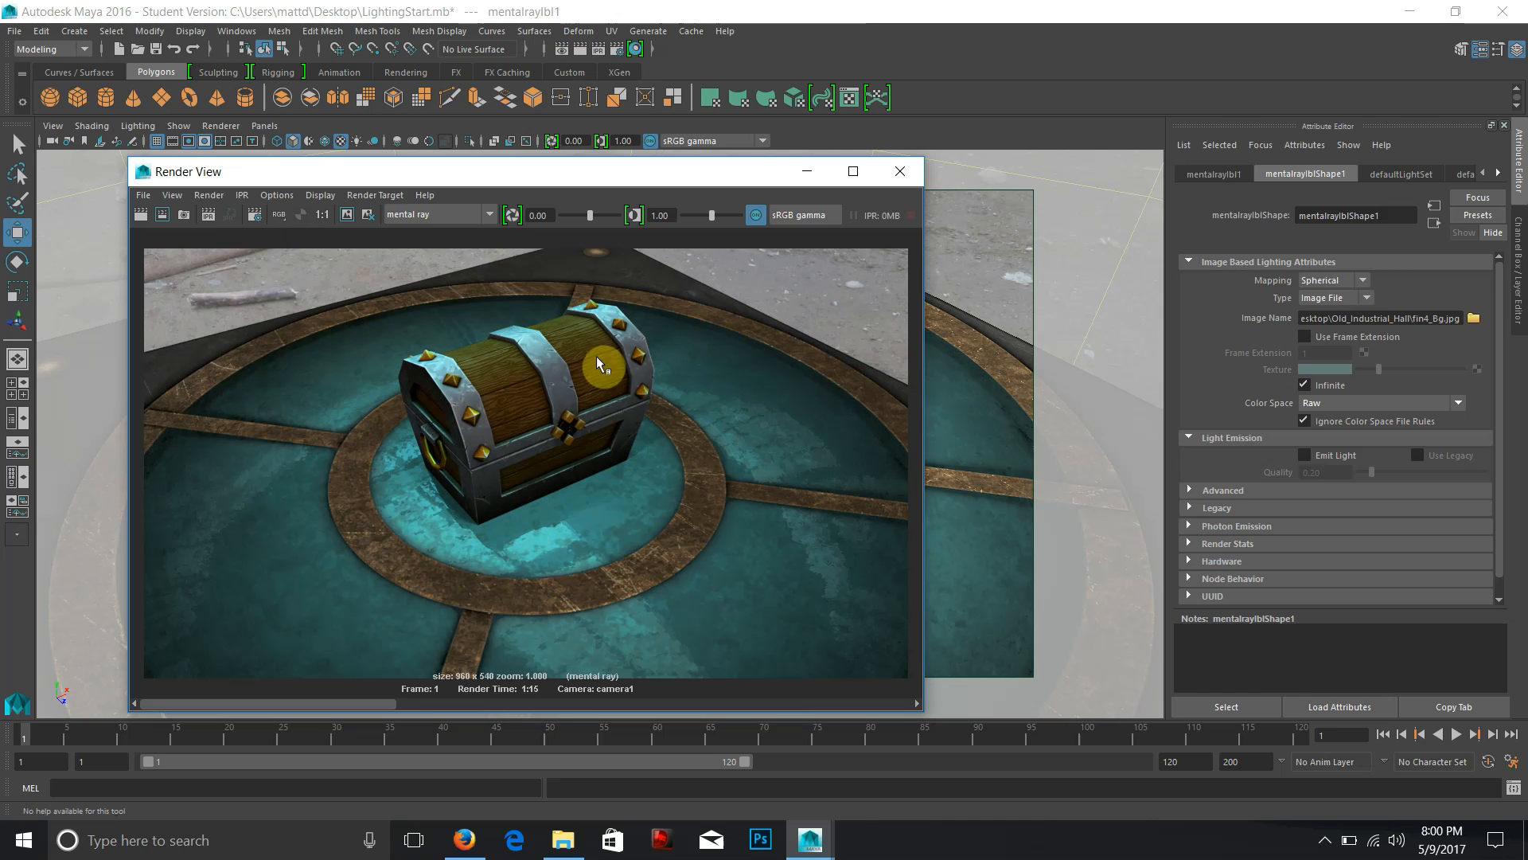
# Save the rendered image to the desktop as a color-managed JPEG named render.
pyautogui.rightClick(452, 299)
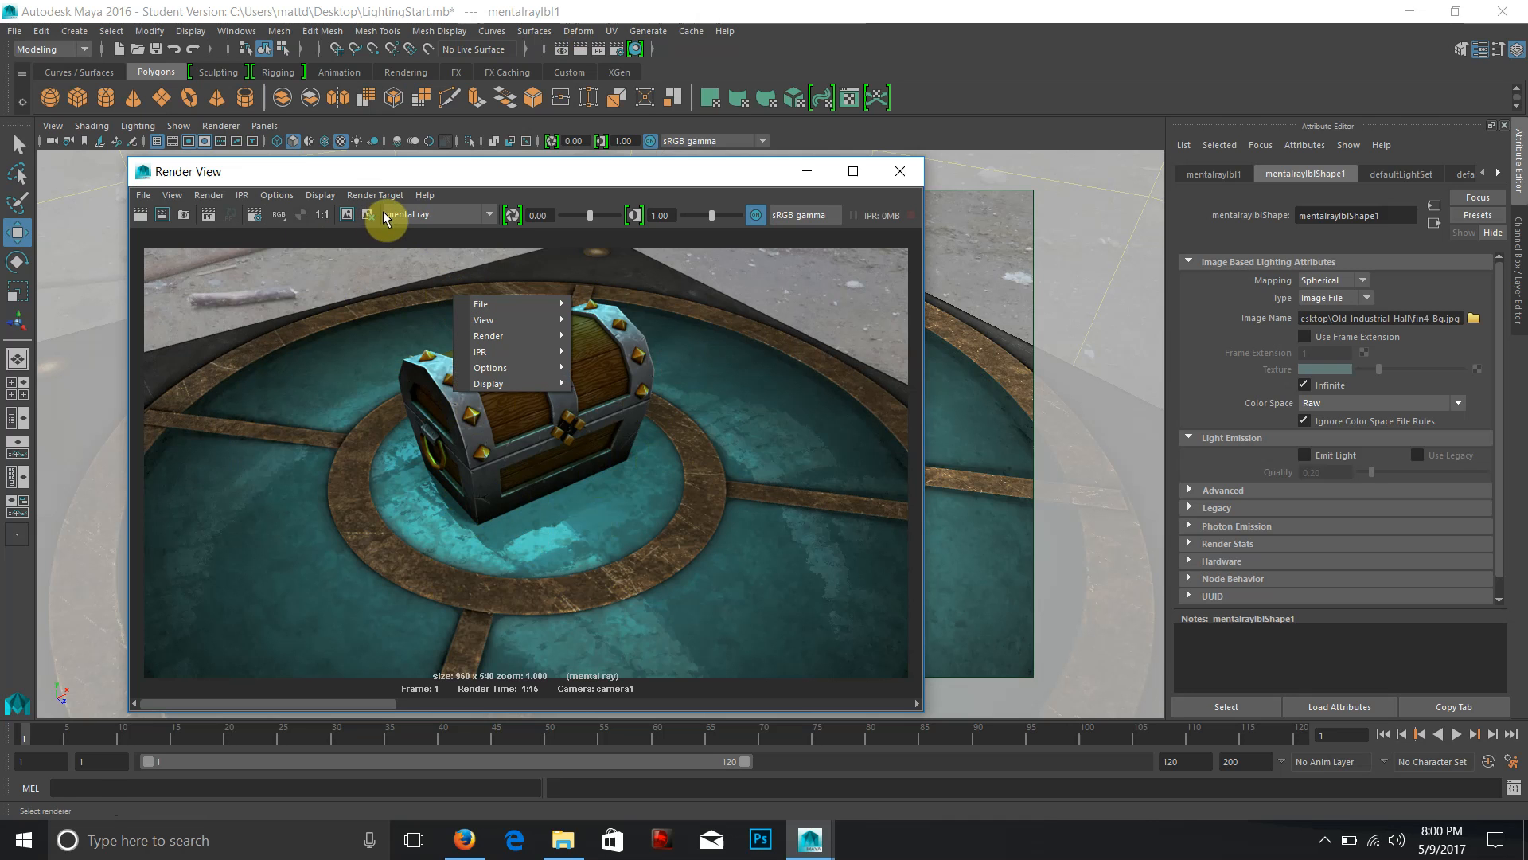
pyautogui.moveTo(463, 304)
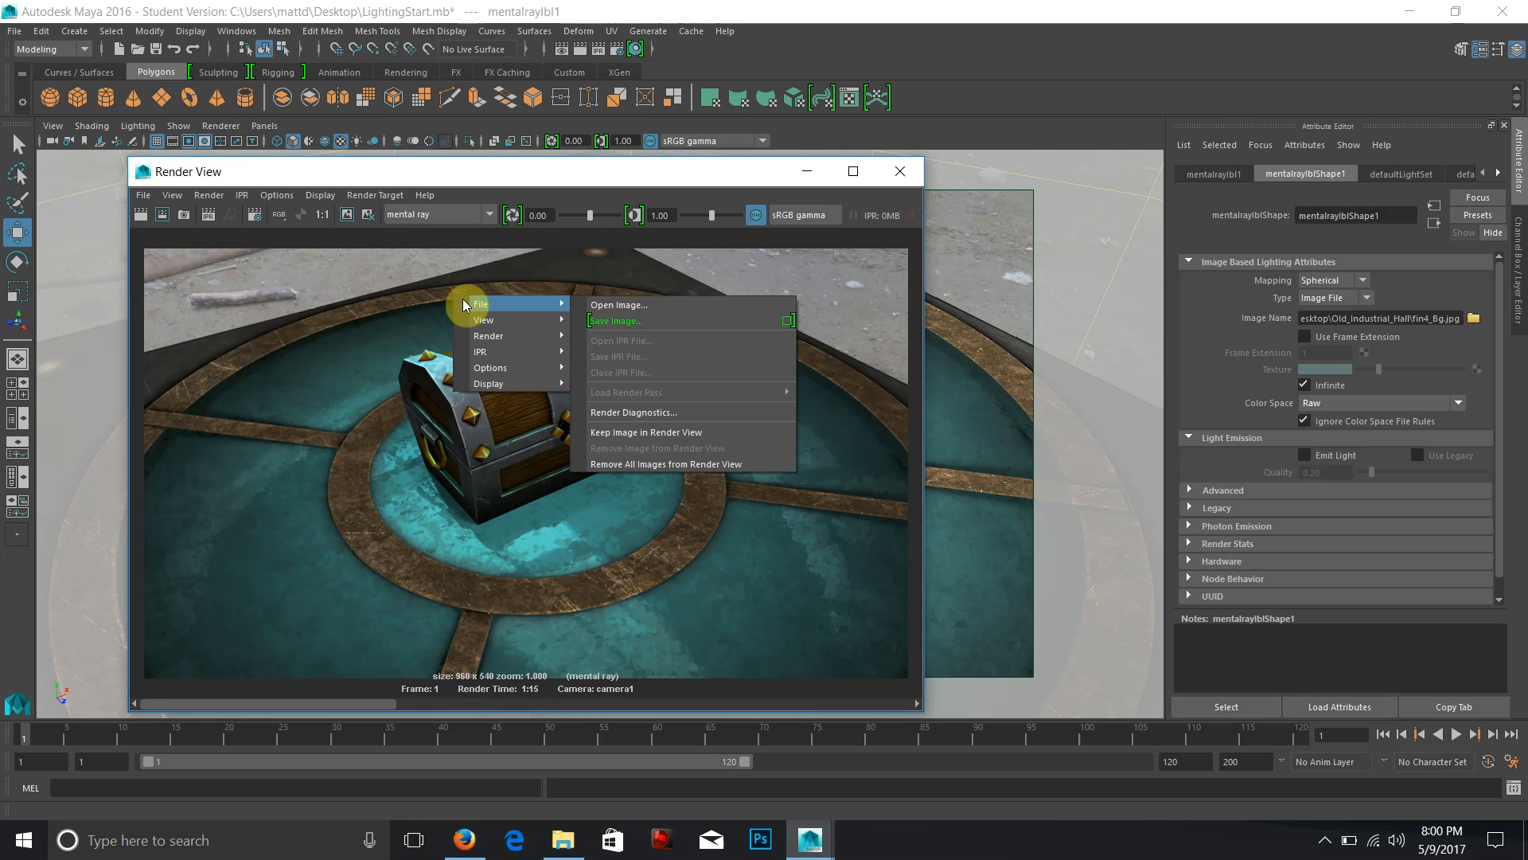
pyautogui.click(144, 195)
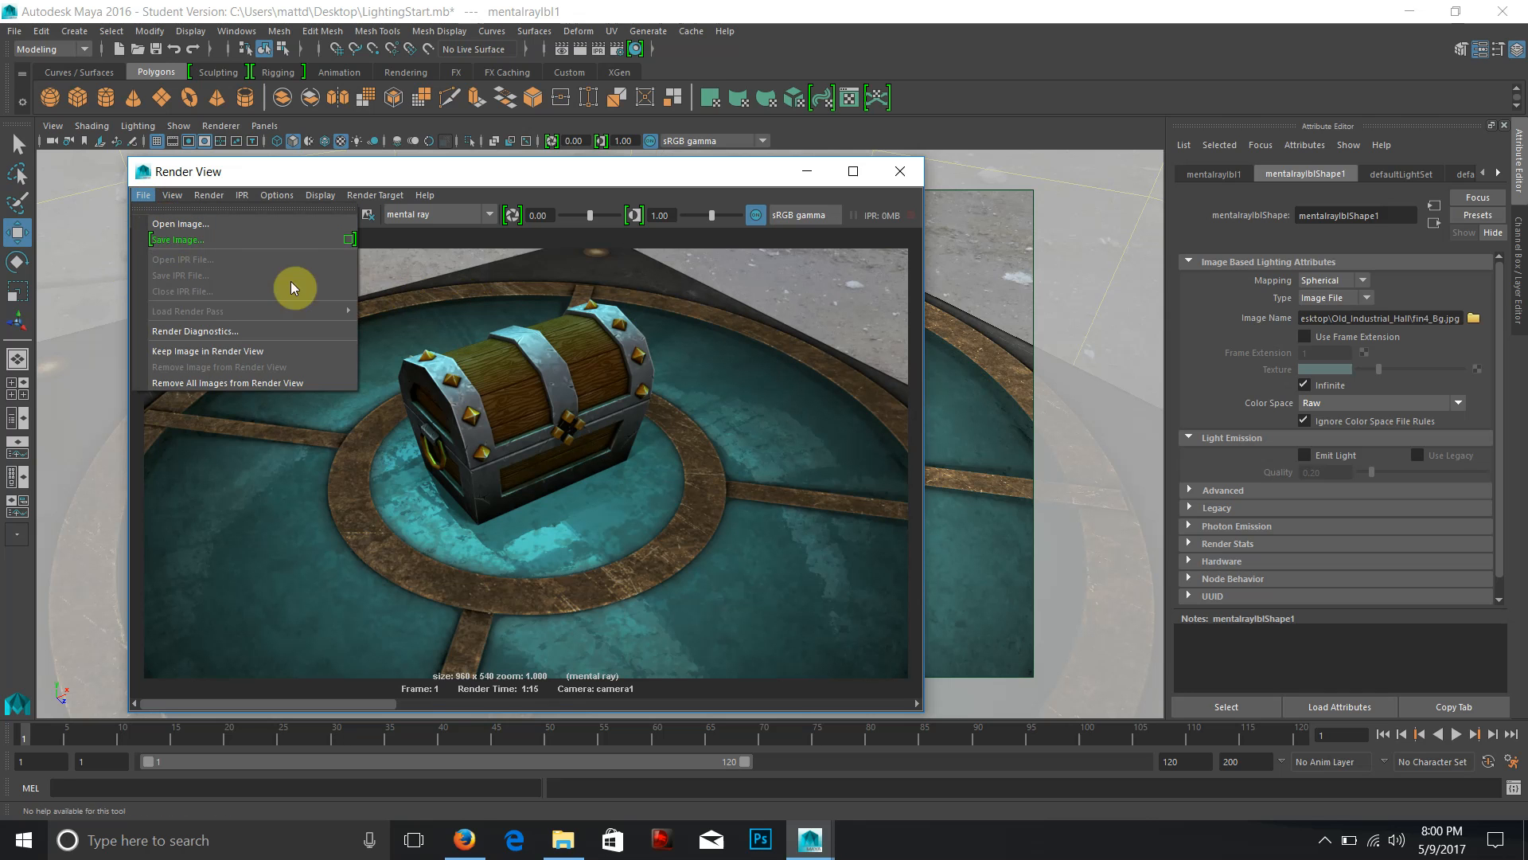
pyautogui.click(282, 240)
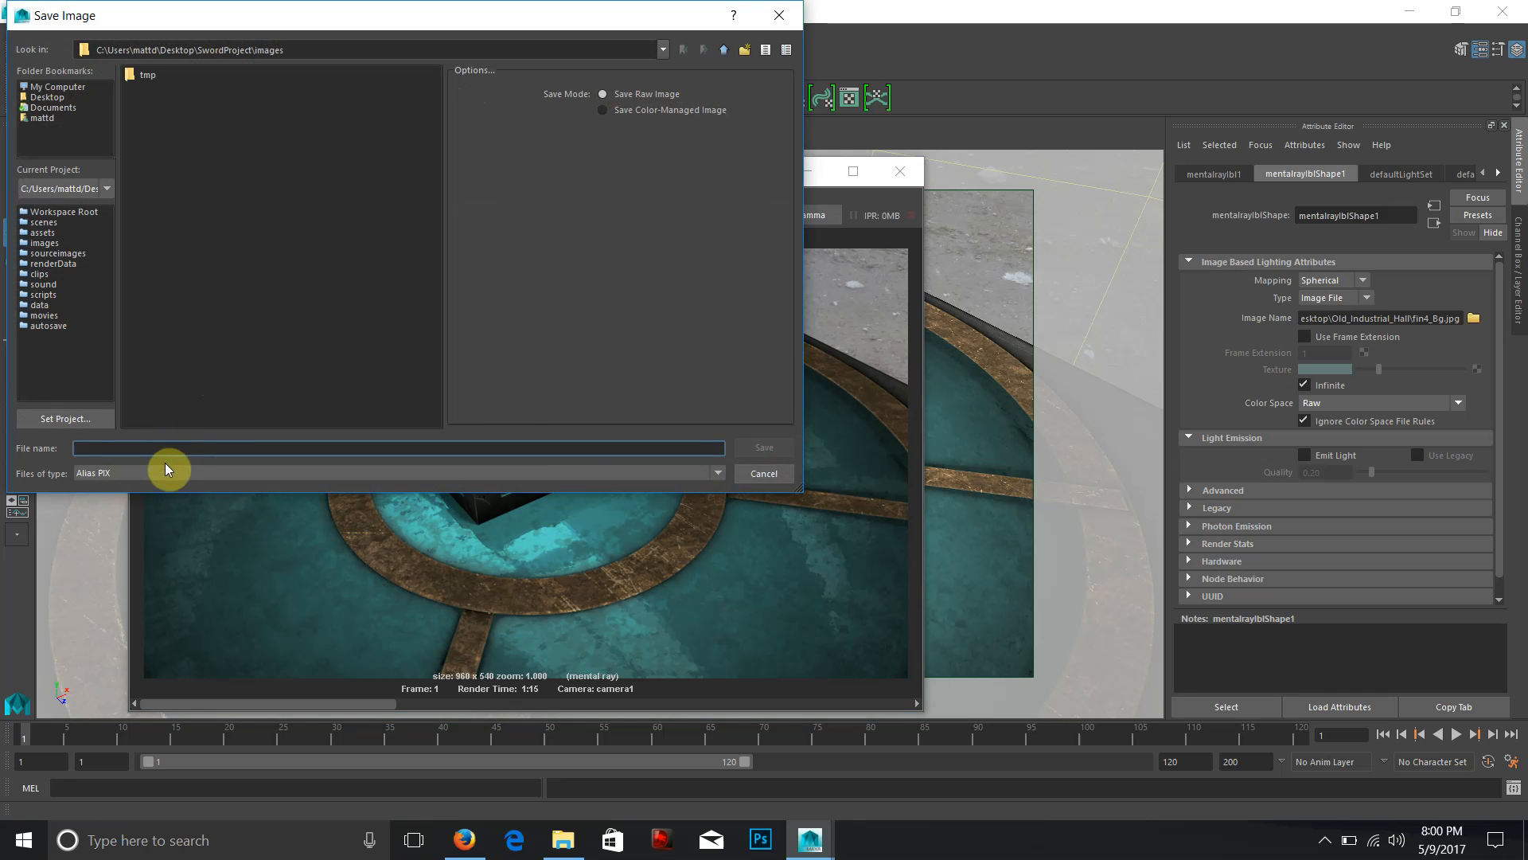
pyautogui.click(149, 468)
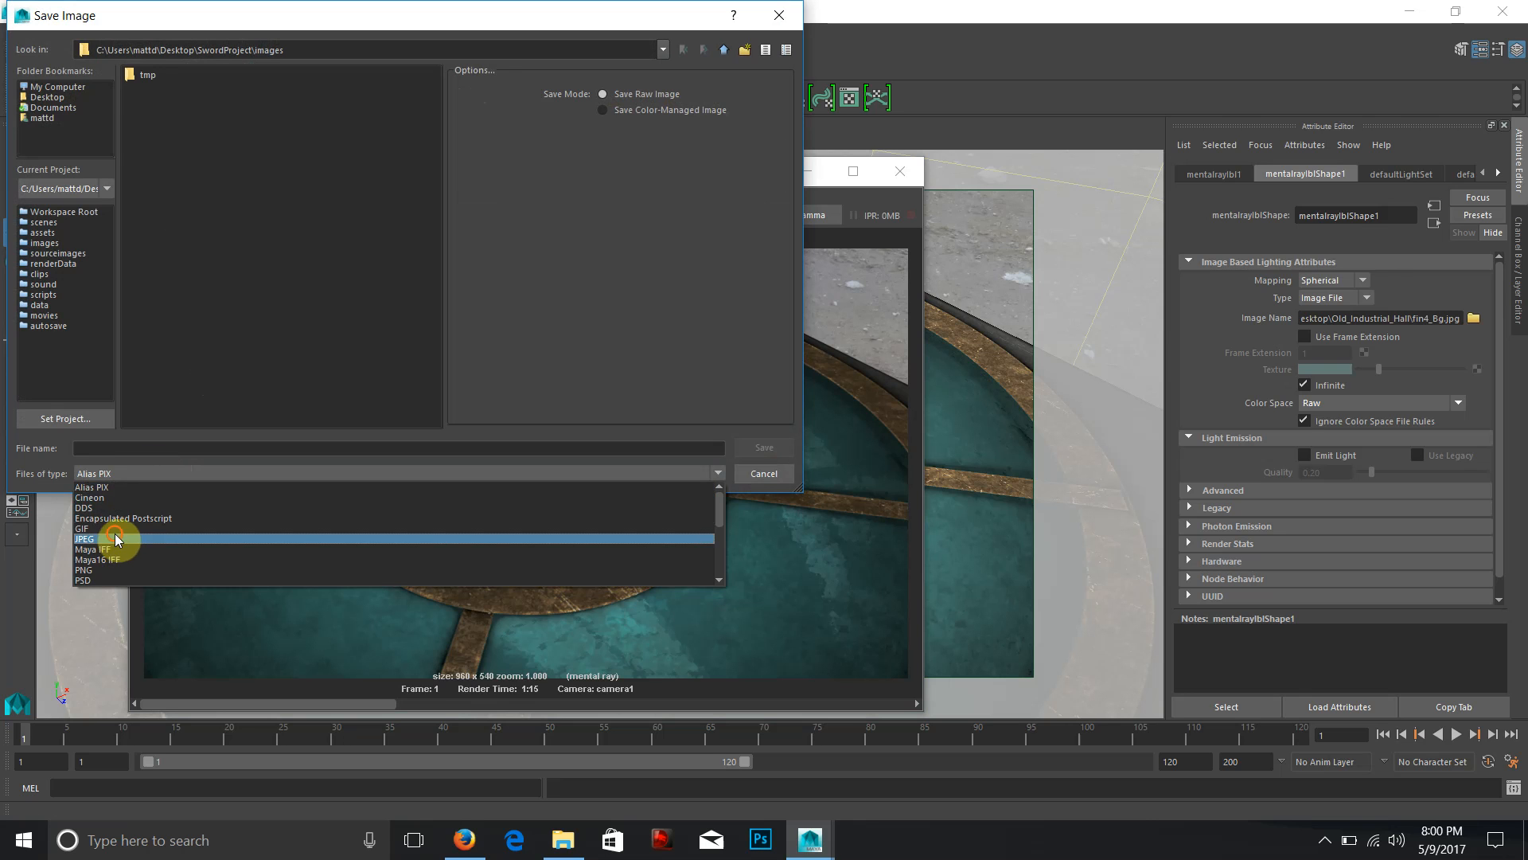
pyautogui.click(114, 538)
pyautogui.click(127, 446)
pyautogui.write('rendew')
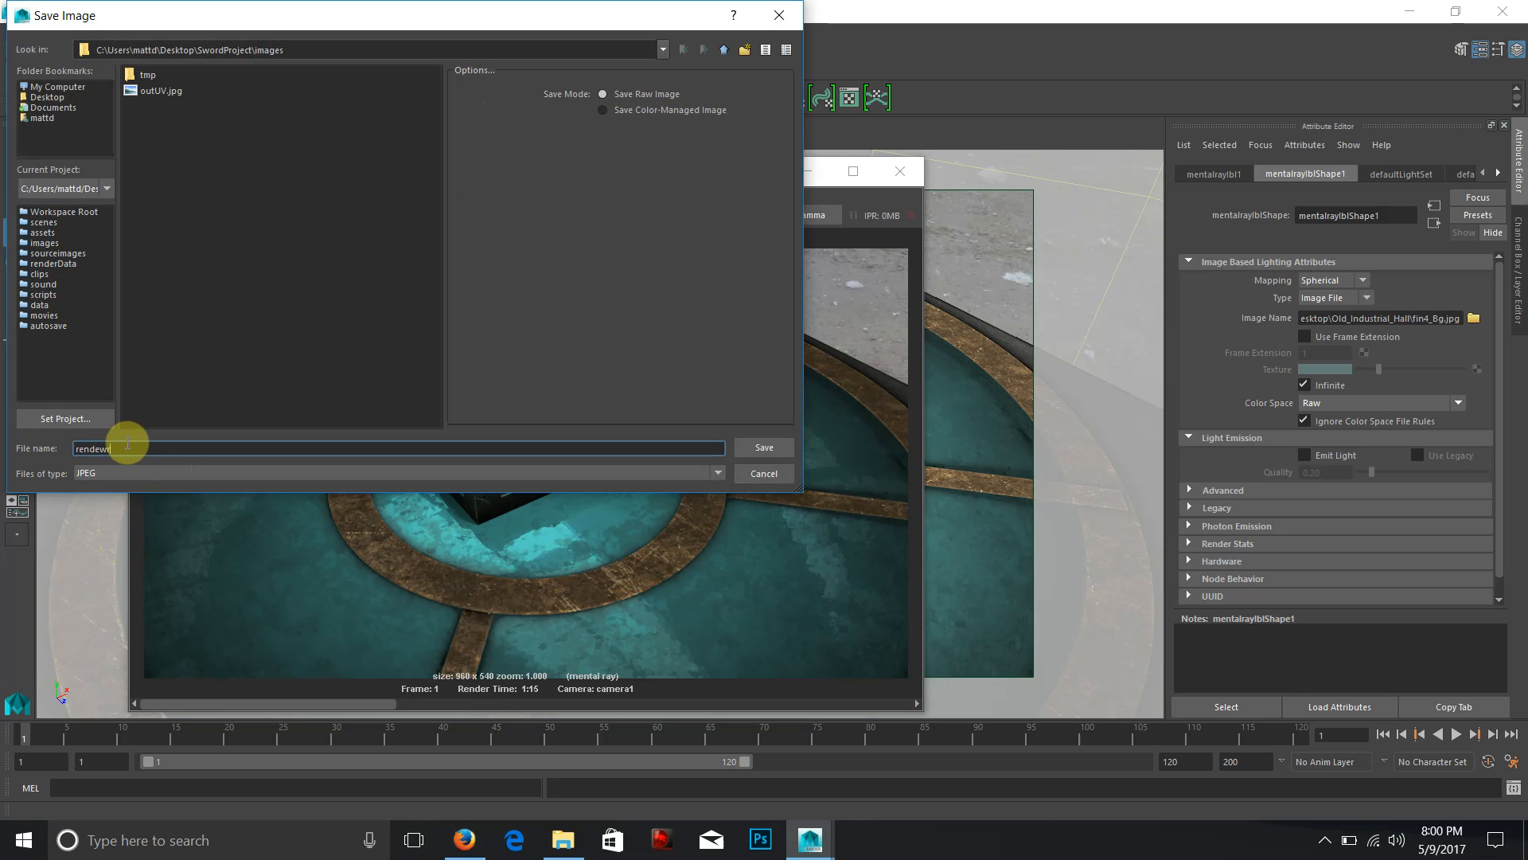
pyautogui.press('BackSpace')
pyautogui.click(57, 96)
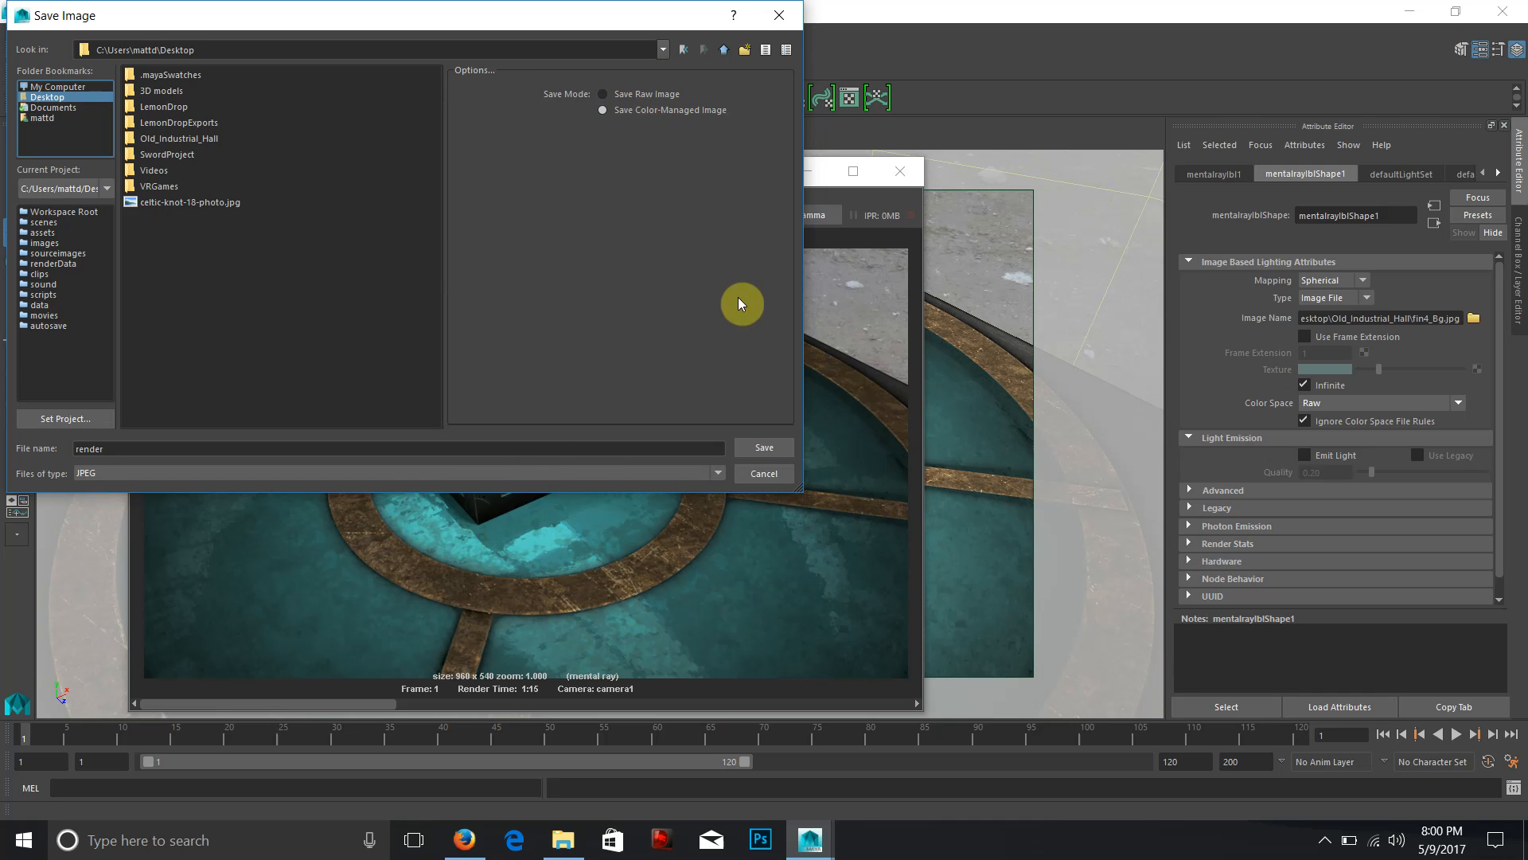
pyautogui.click(756, 447)
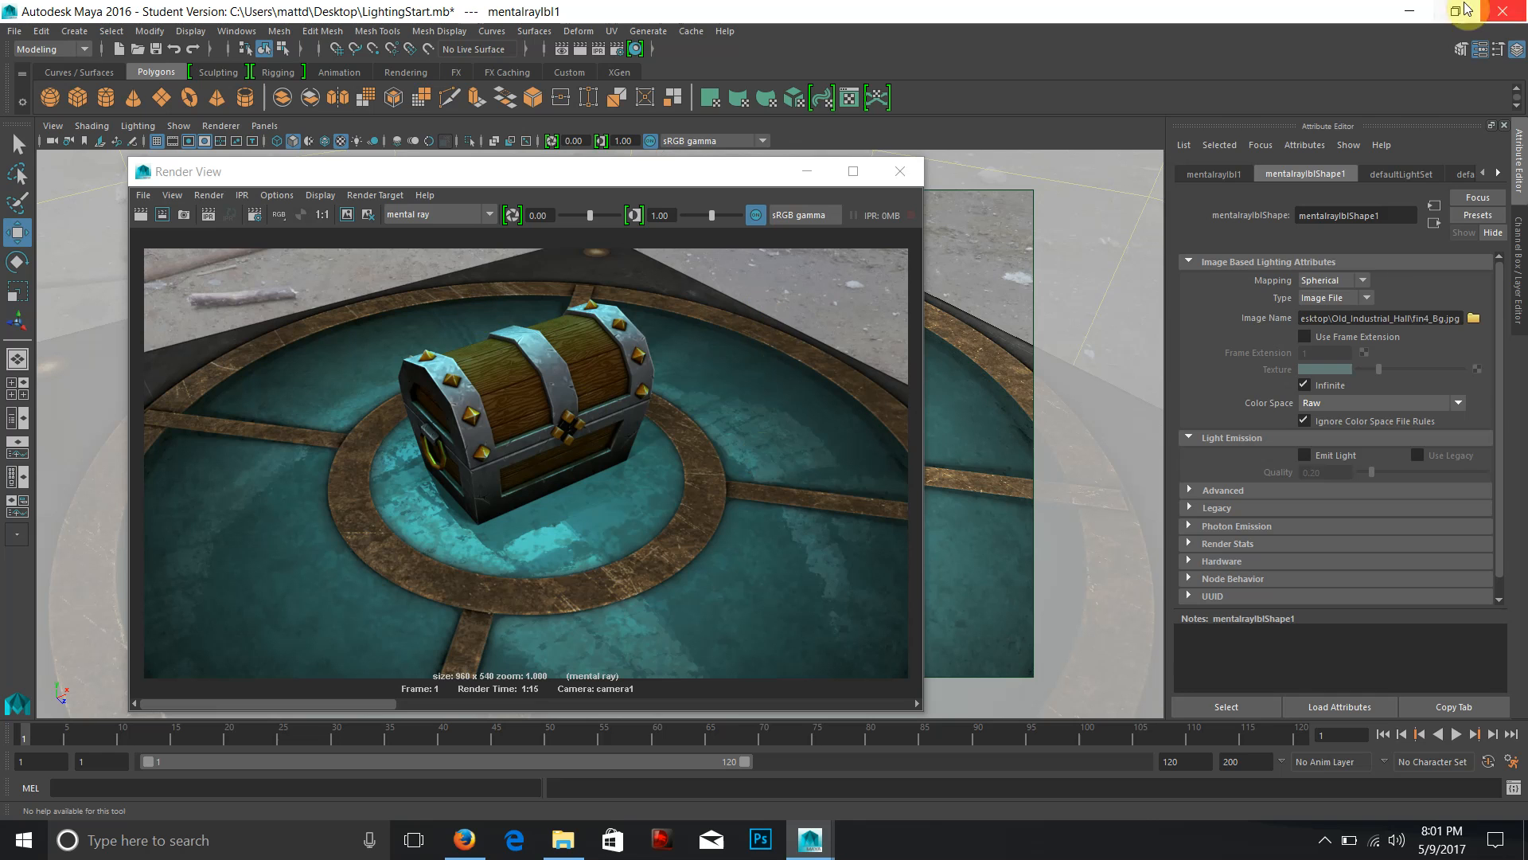
# Open the saved render image from the desktop in Paint 3D and inspect the treasure chest up close.
pyautogui.click(1407, 12)
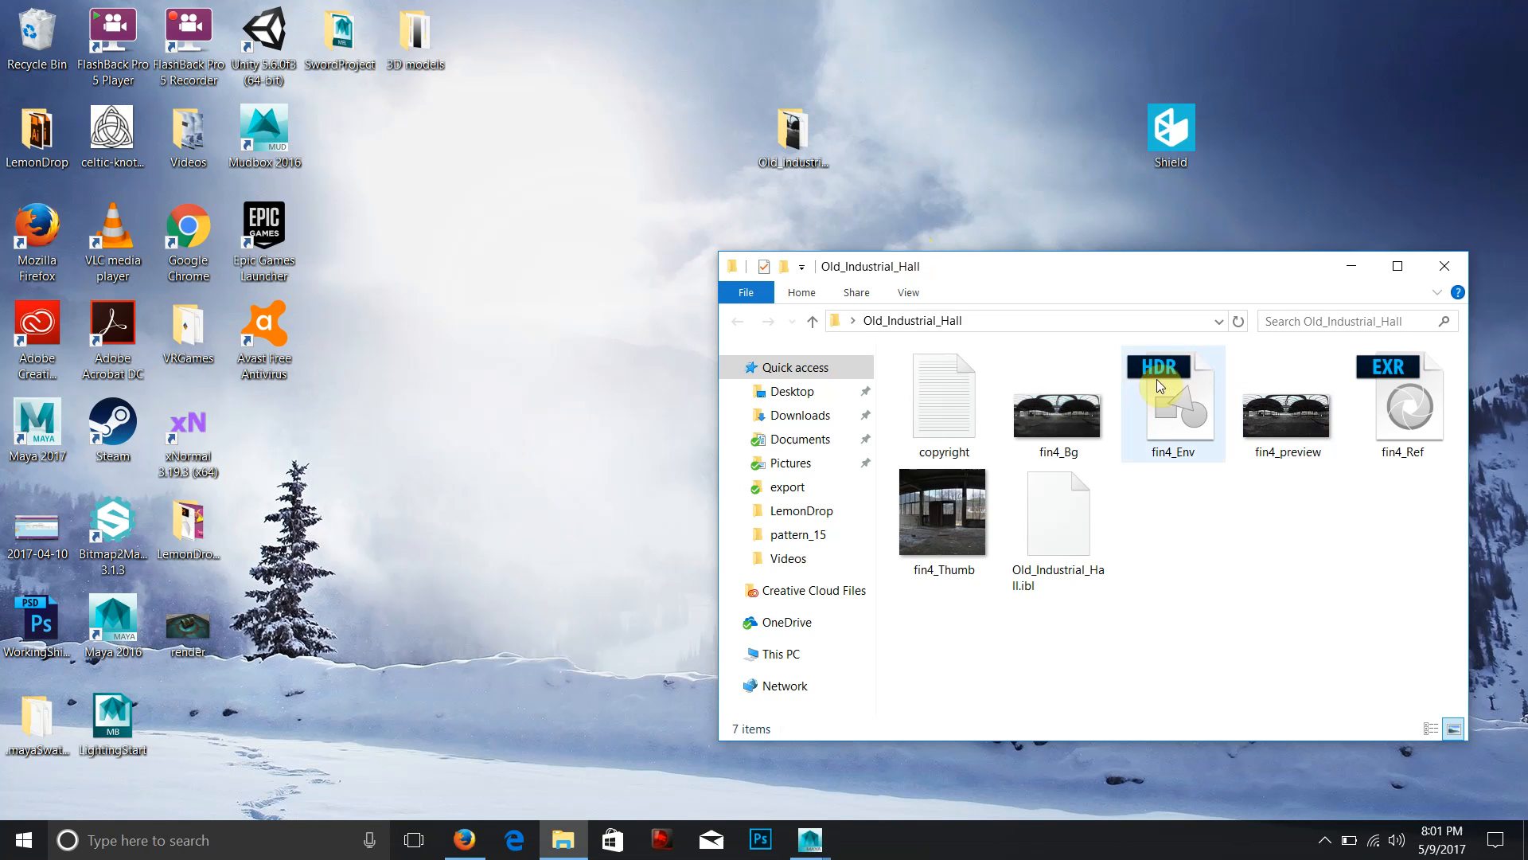
pyautogui.click(1444, 266)
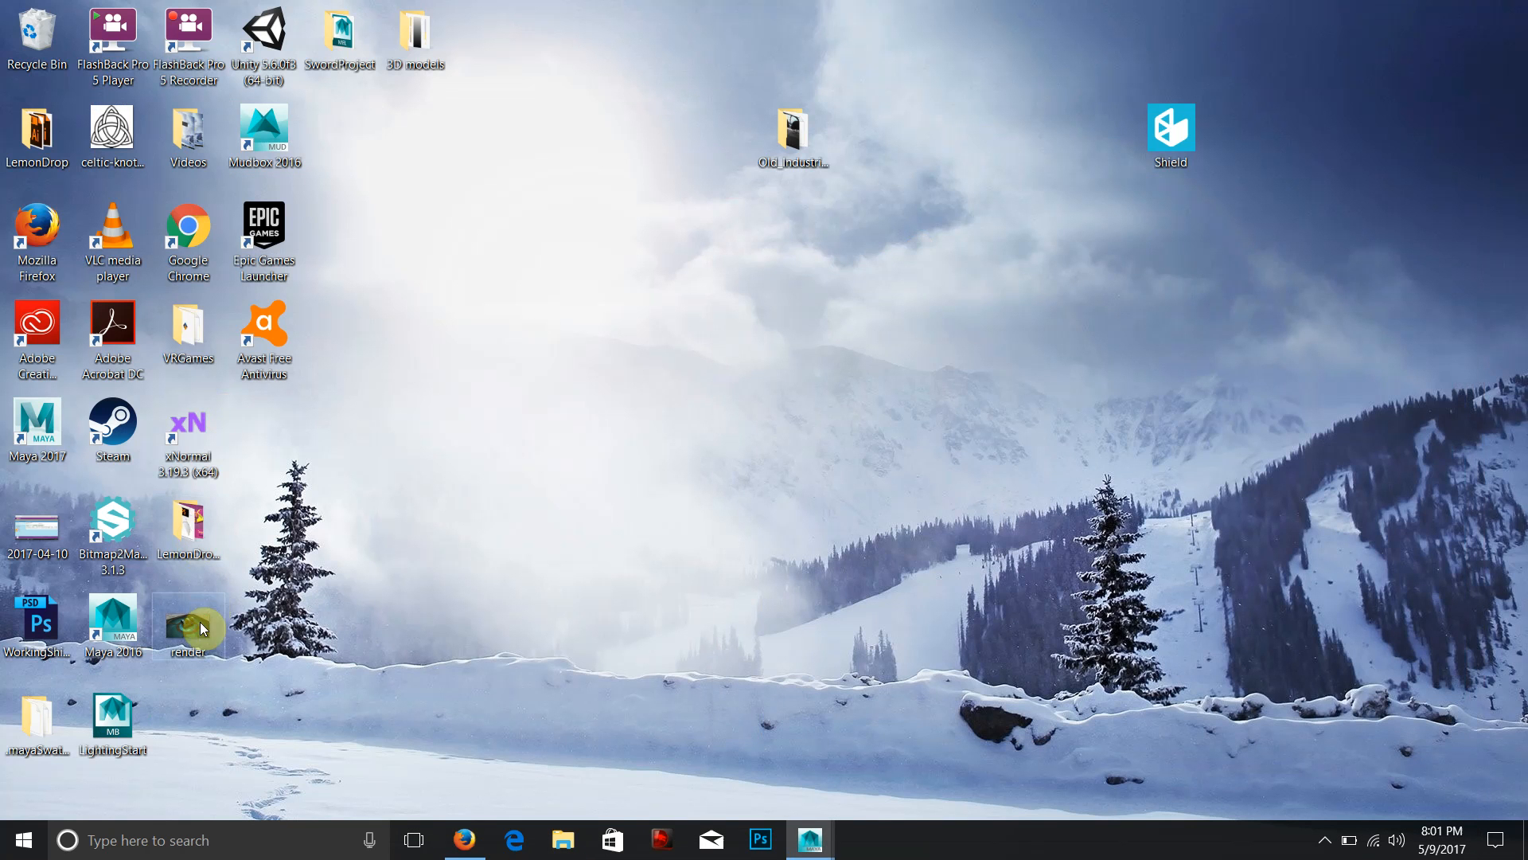
pyautogui.moveTo(806, 410); pyautogui.dragTo(796, 422)
pyautogui.doubleClick(785, 450)
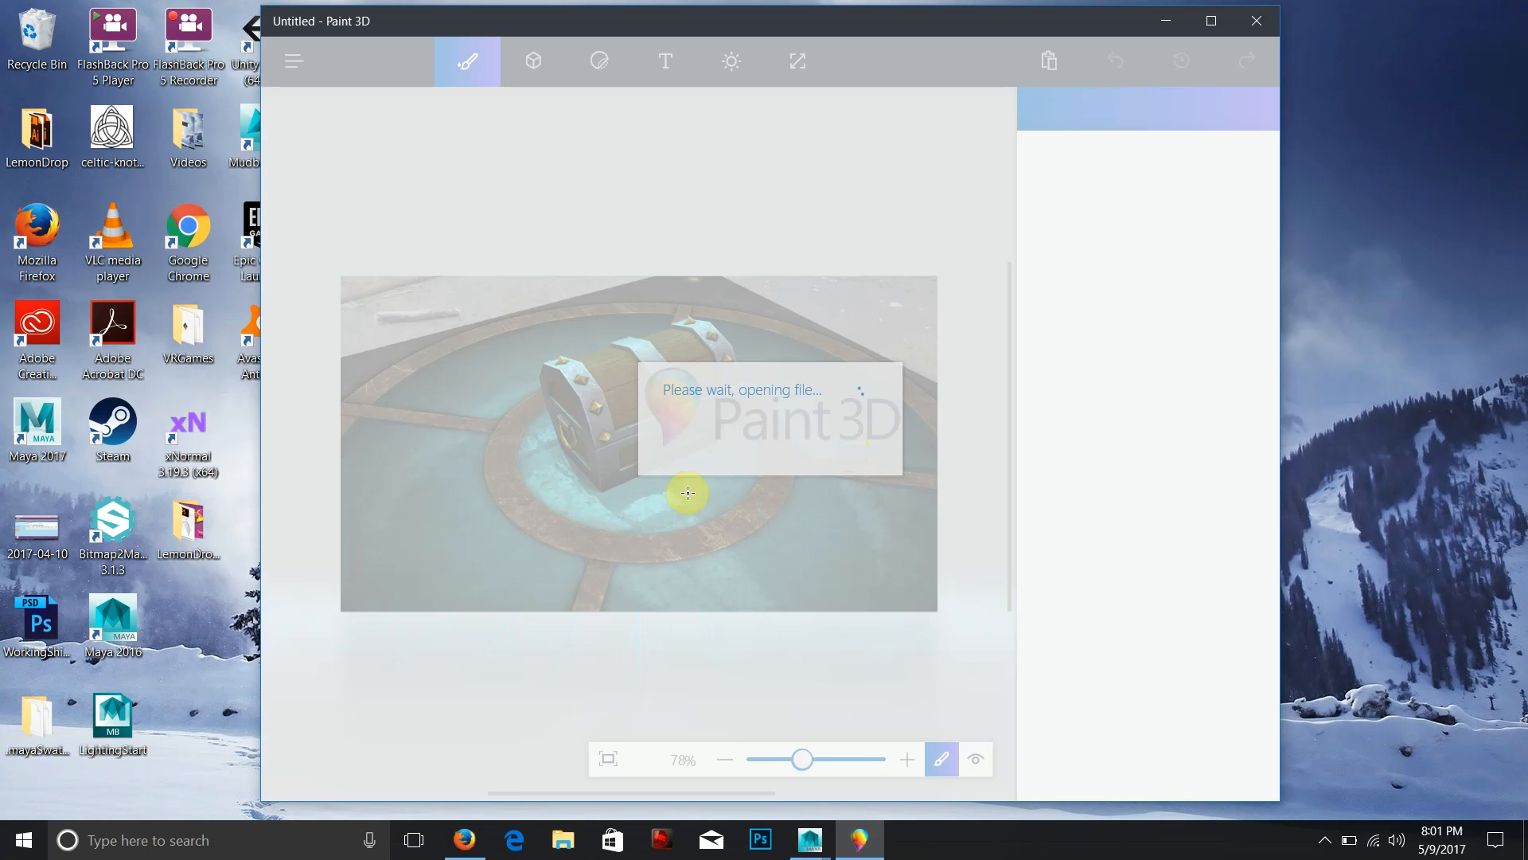
pyautogui.scroll(5, 685, 477)
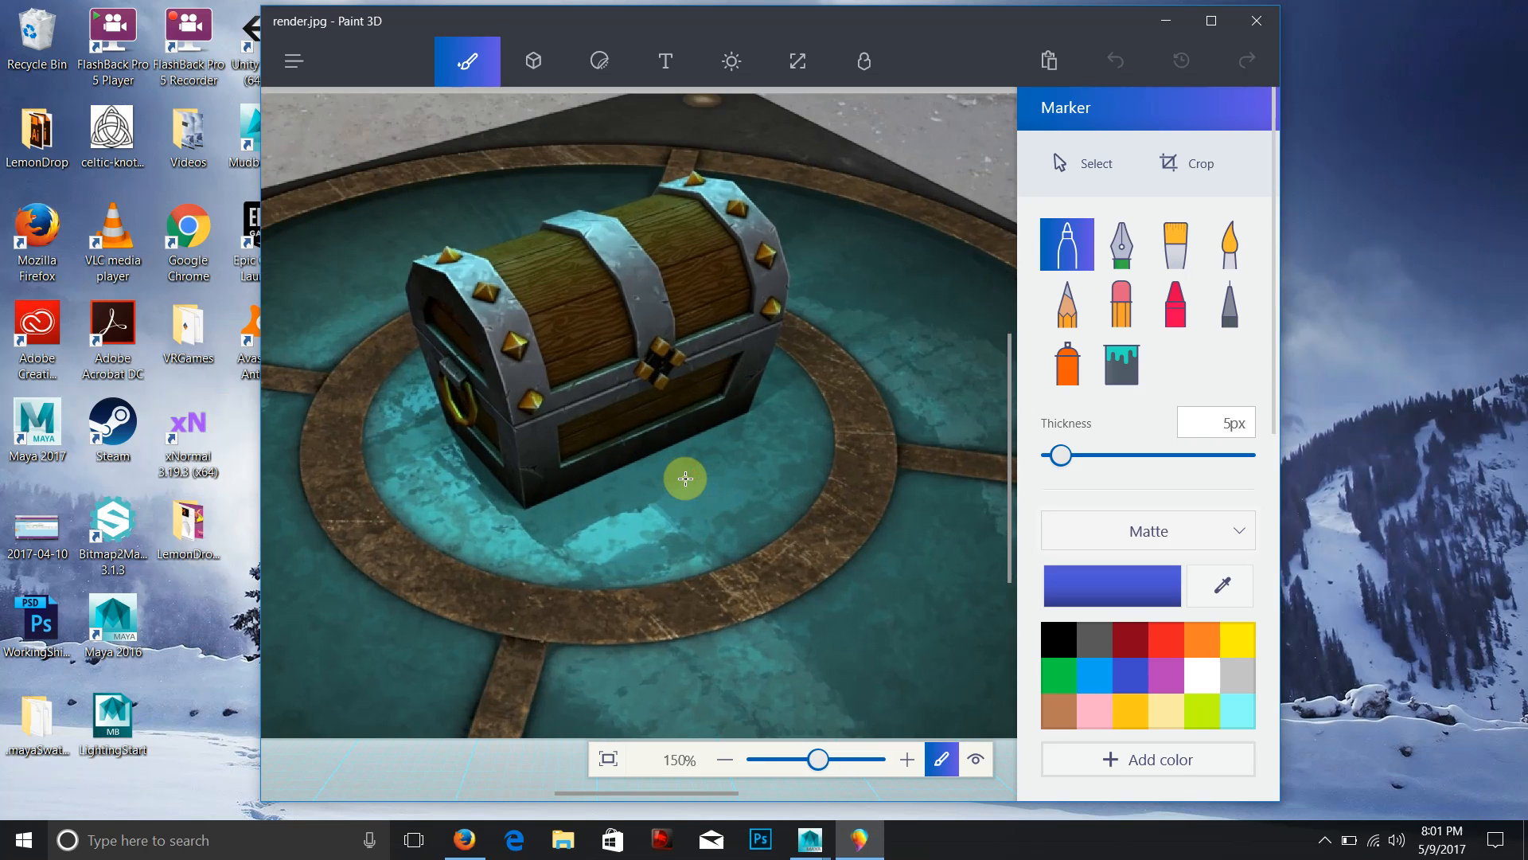
pyautogui.scroll(-4, 685, 478)
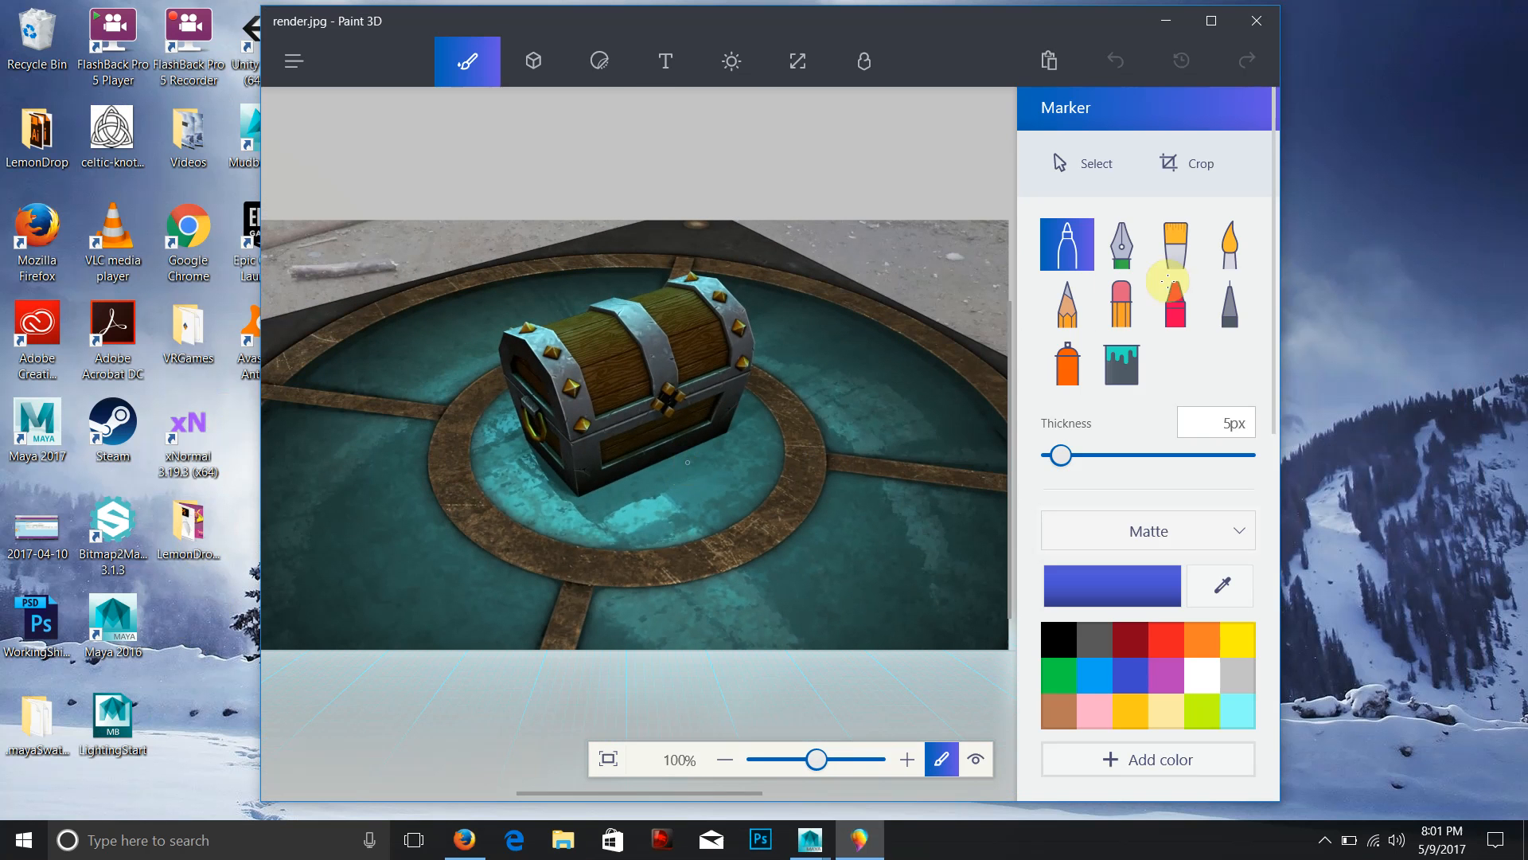
pyautogui.click(1256, 21)
# Move the render image from the desktop to the Recycle Bin and switch back to Maya.
pyautogui.moveTo(794, 433); pyautogui.dragTo(55, 46)
pyautogui.moveTo(810, 840)
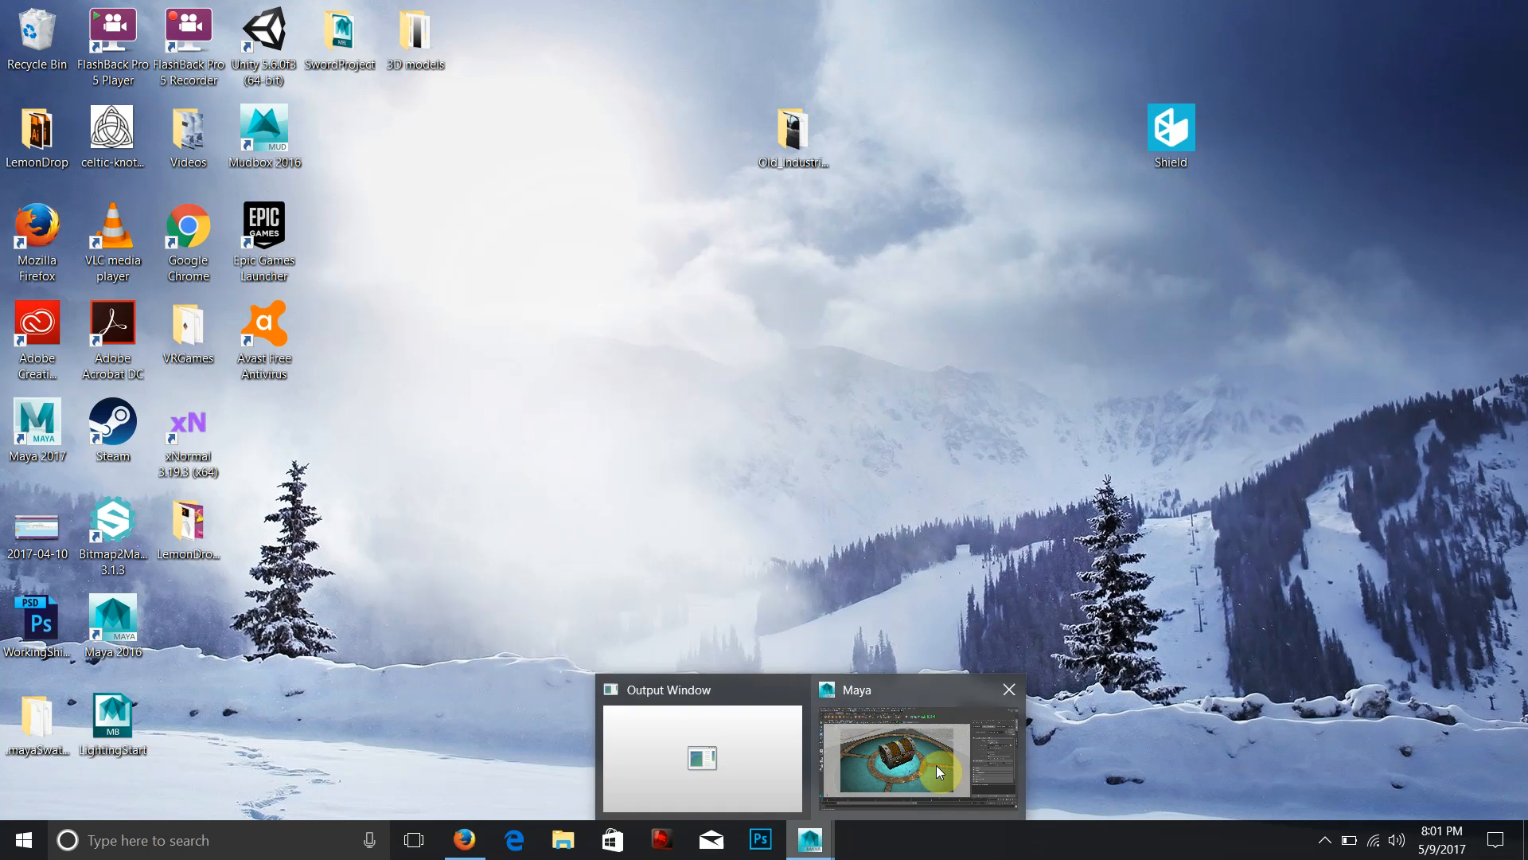
pyautogui.click(936, 719)
# In mentalrayIblShape1's Render Stats, enable Adjust Environment and Adjust Final Gather Color Effects, and lower both Color Gains to medium gray.
pyautogui.click(914, 172)
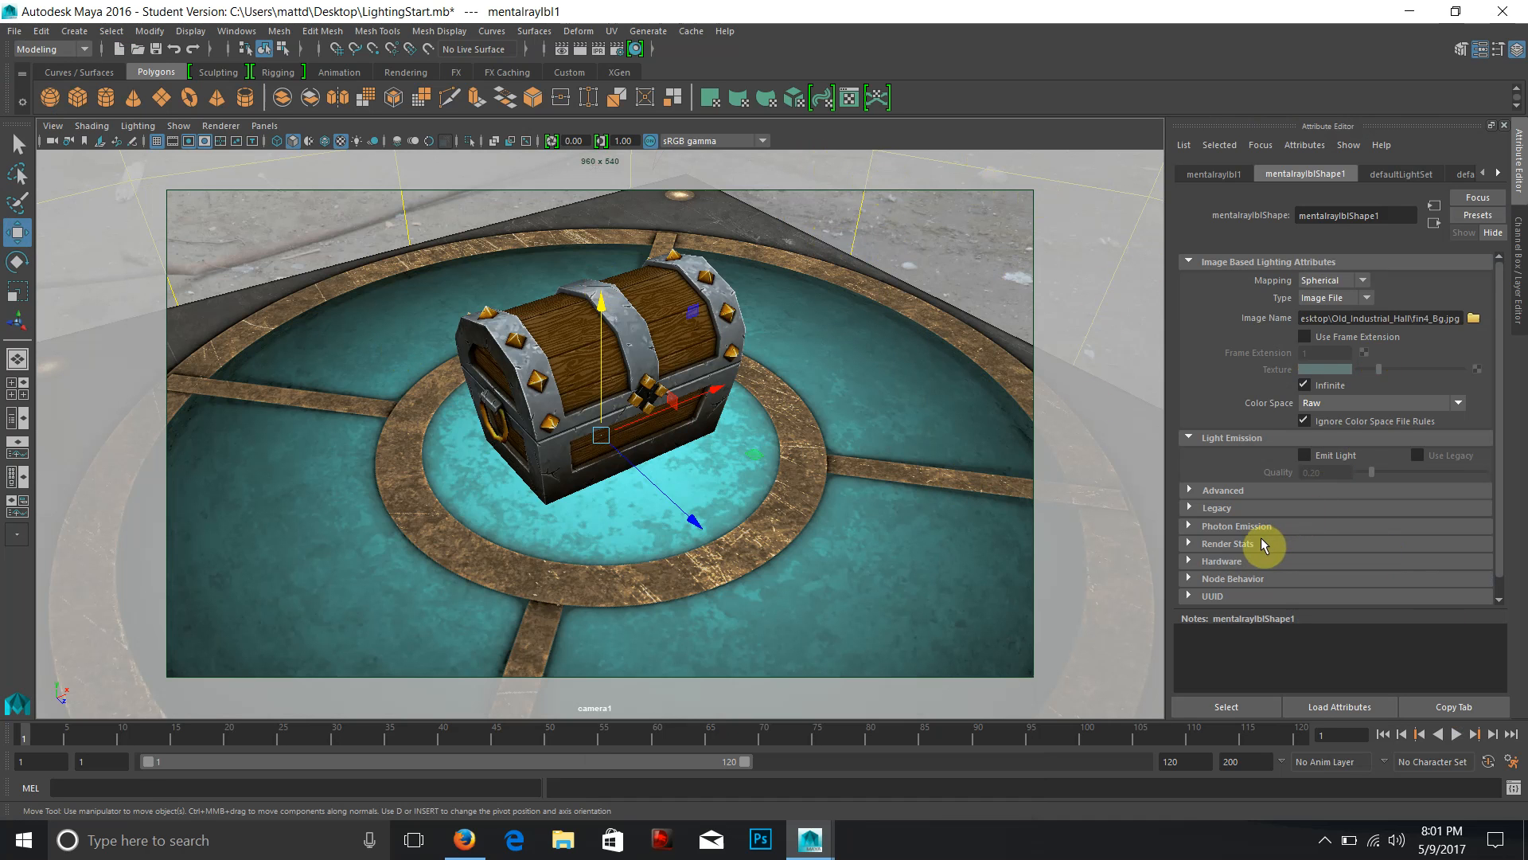
pyautogui.scroll(-1, 1261, 537)
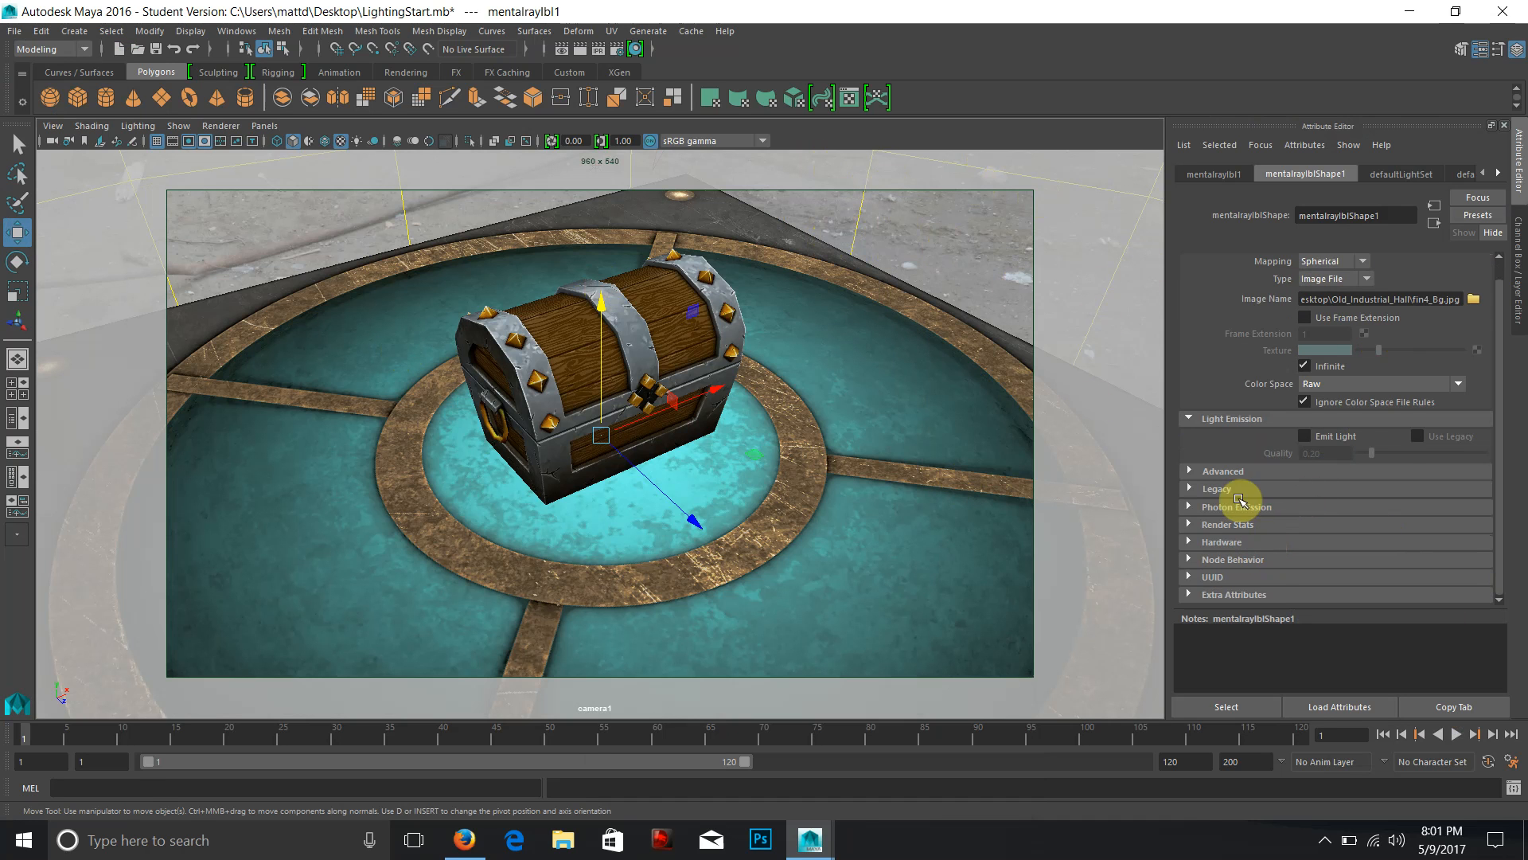
pyautogui.click(1189, 525)
pyautogui.scroll(-5, 1259, 518)
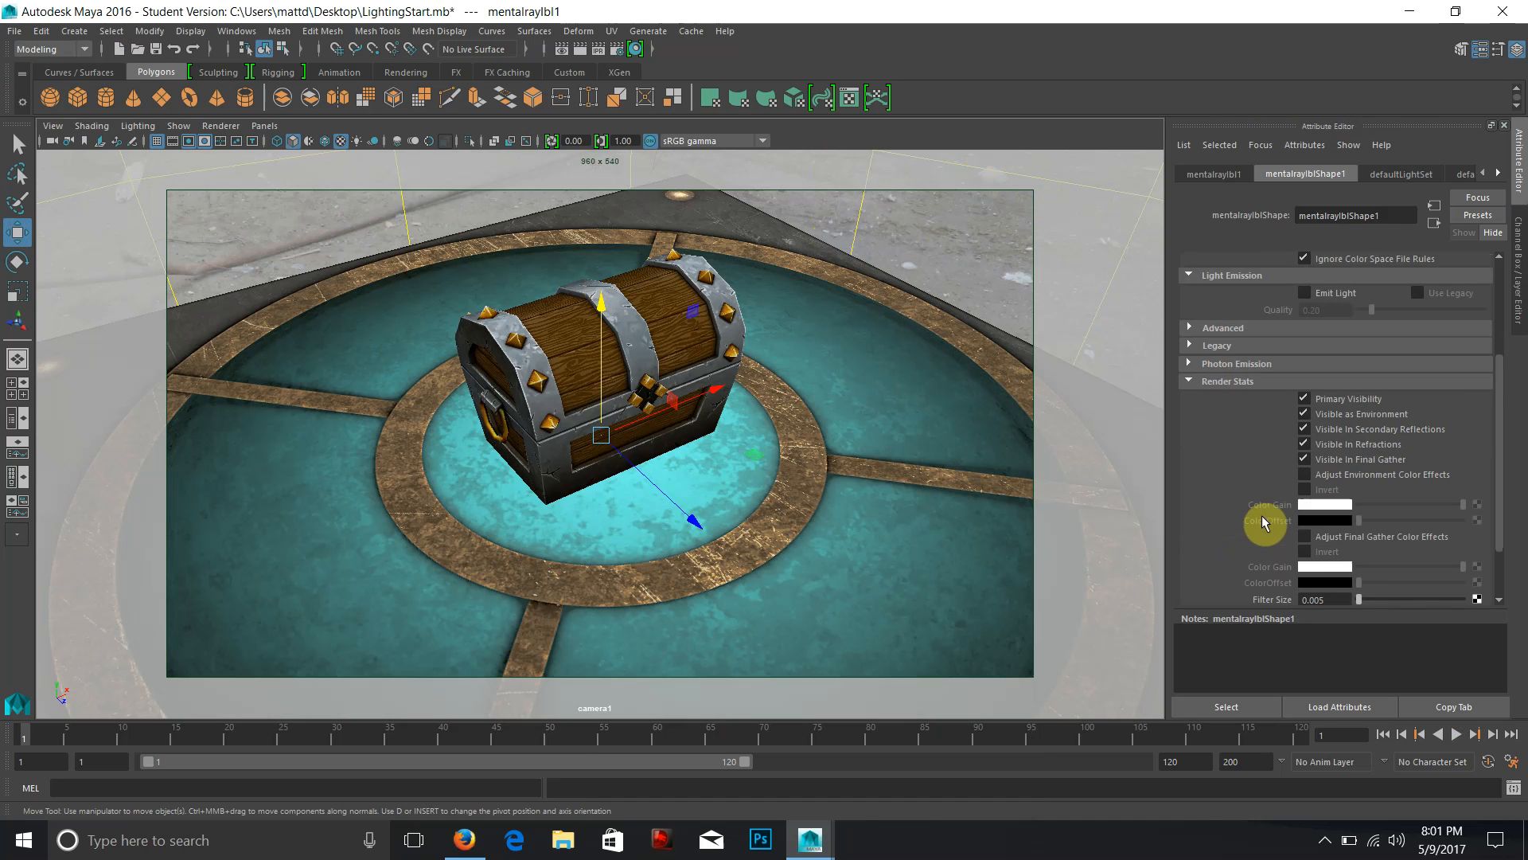
pyautogui.click(1305, 398)
pyautogui.moveTo(1463, 491); pyautogui.dragTo(1423, 493)
pyautogui.moveTo(1463, 428); pyautogui.dragTo(1391, 434)
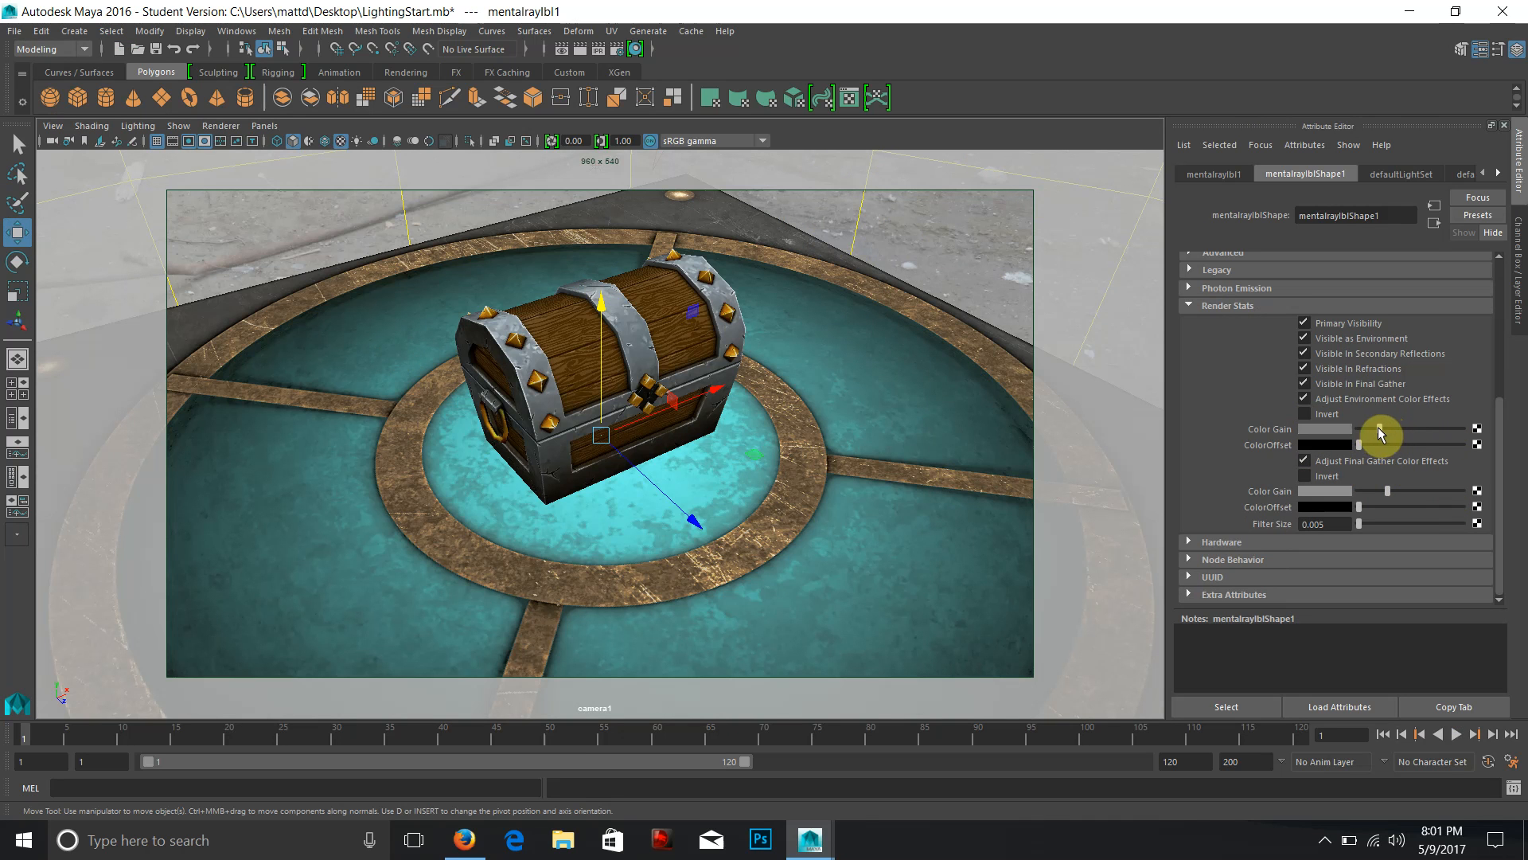
# Render the current frame again, and set the render's display exposure to 1.01 and gamma to 0.89.
pyautogui.click(578, 52)
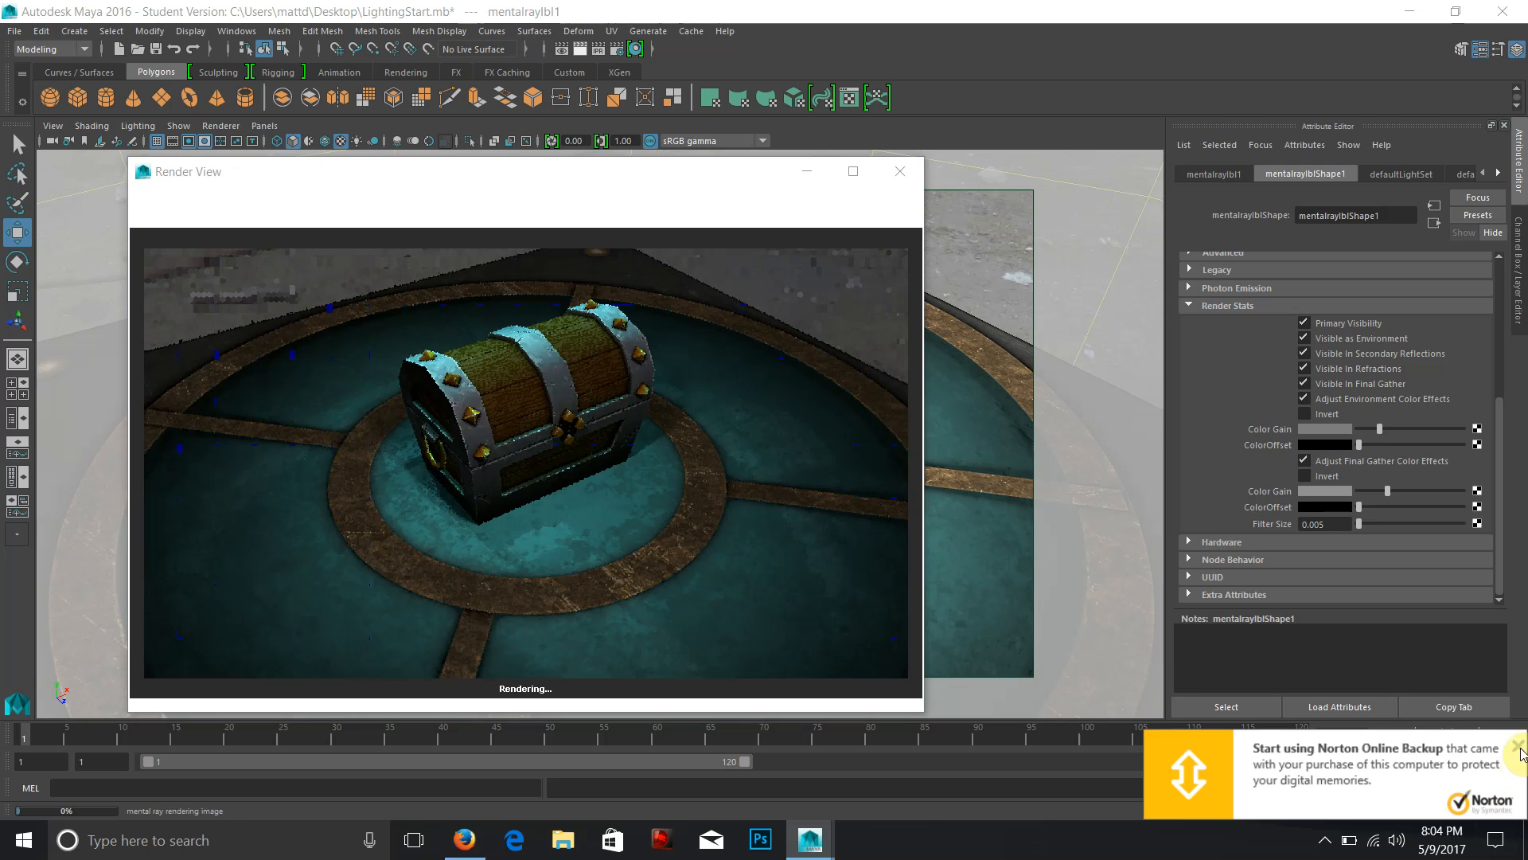
pyautogui.click(1516, 745)
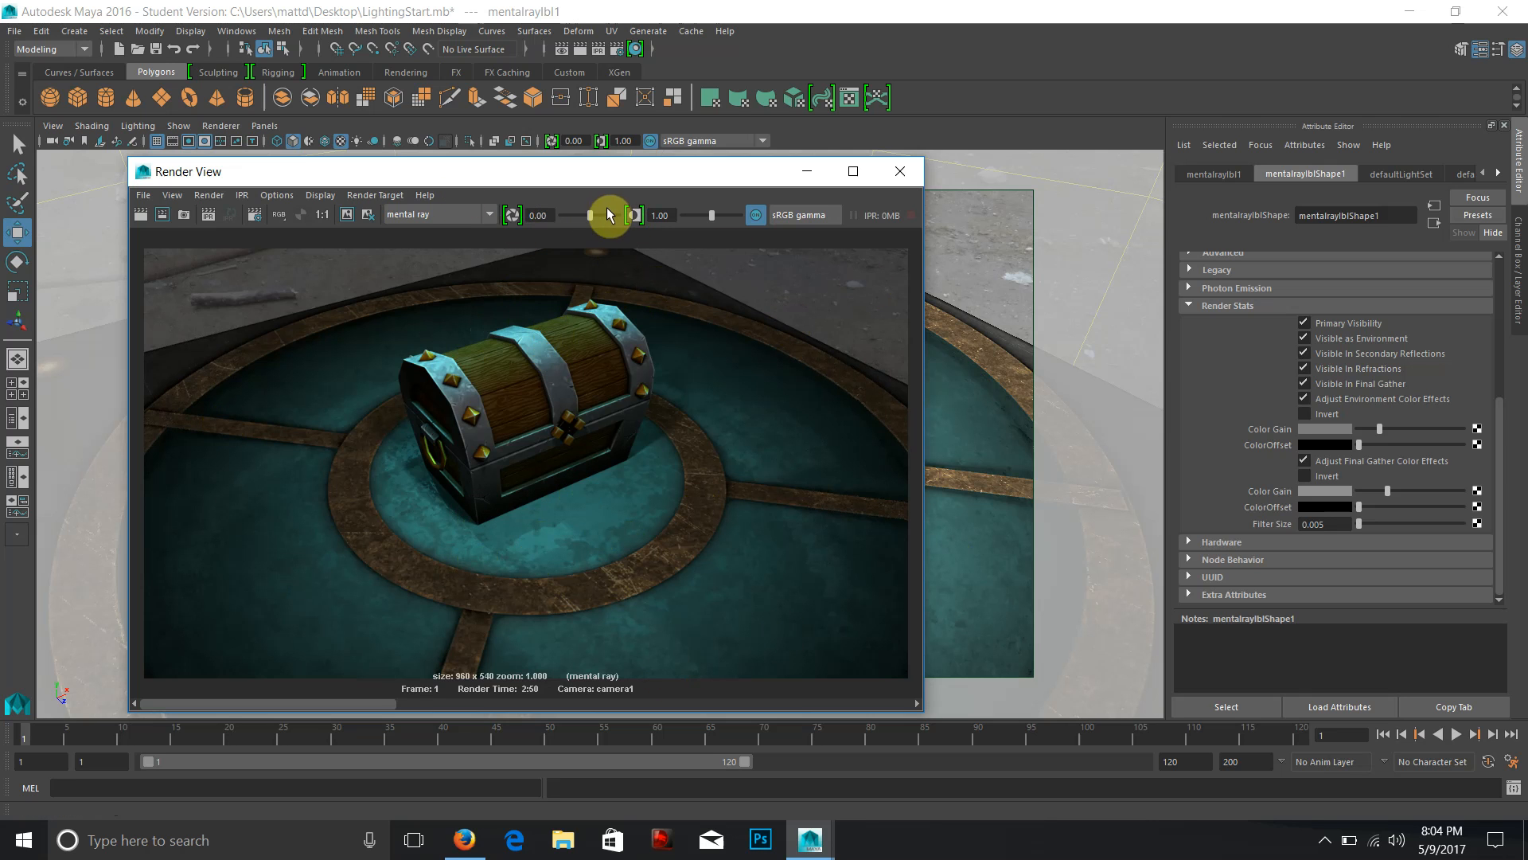
pyautogui.moveTo(593, 213)
pyautogui.mouseDown()
pyautogui.moveTo(577, 218)
pyautogui.moveTo(600, 210)
pyautogui.mouseUp()
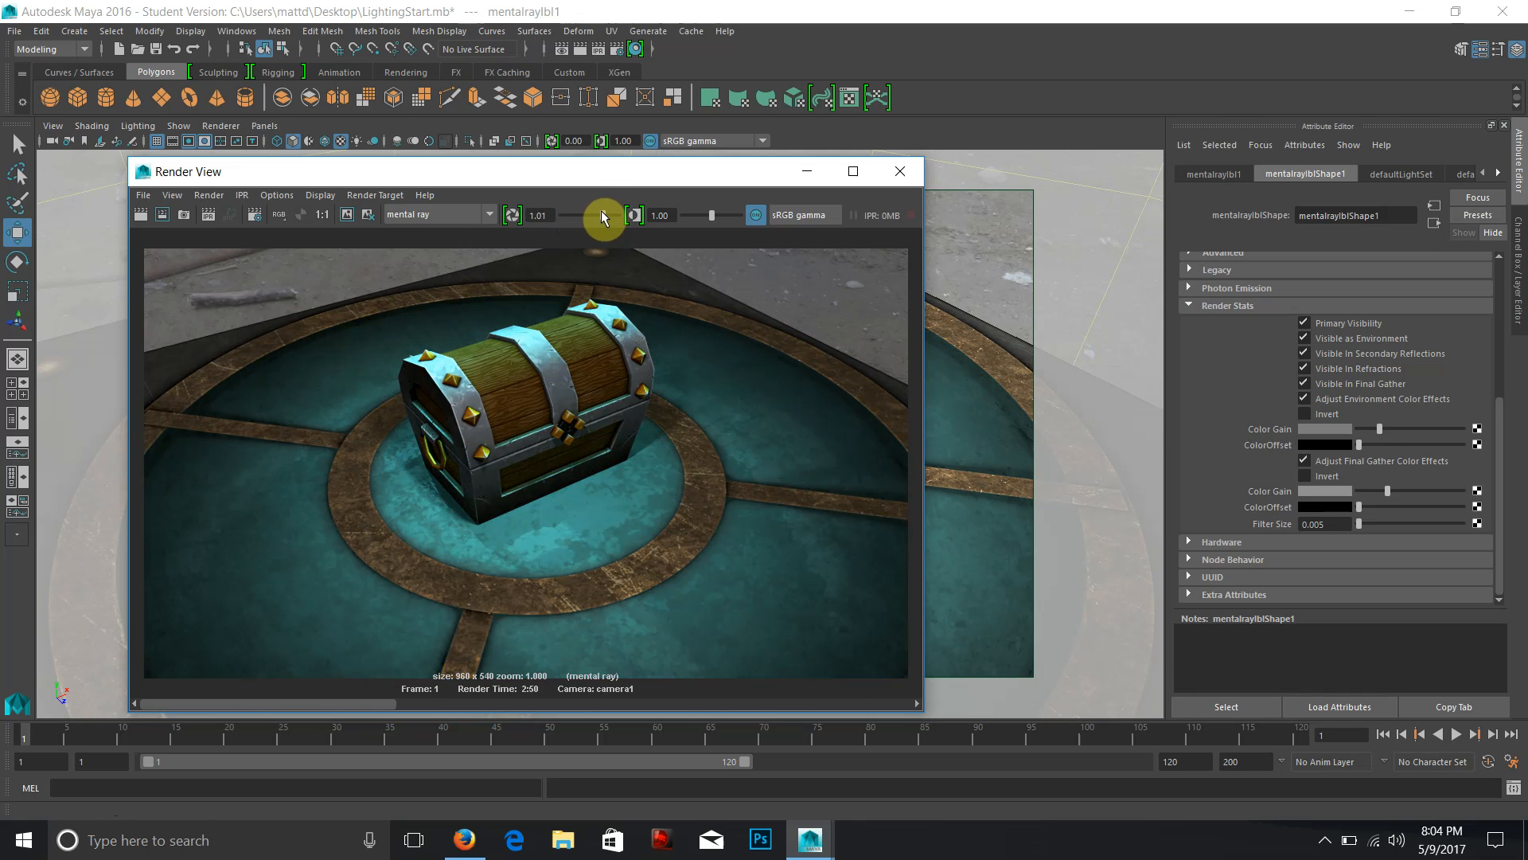
pyautogui.moveTo(709, 213); pyautogui.dragTo(702, 213)
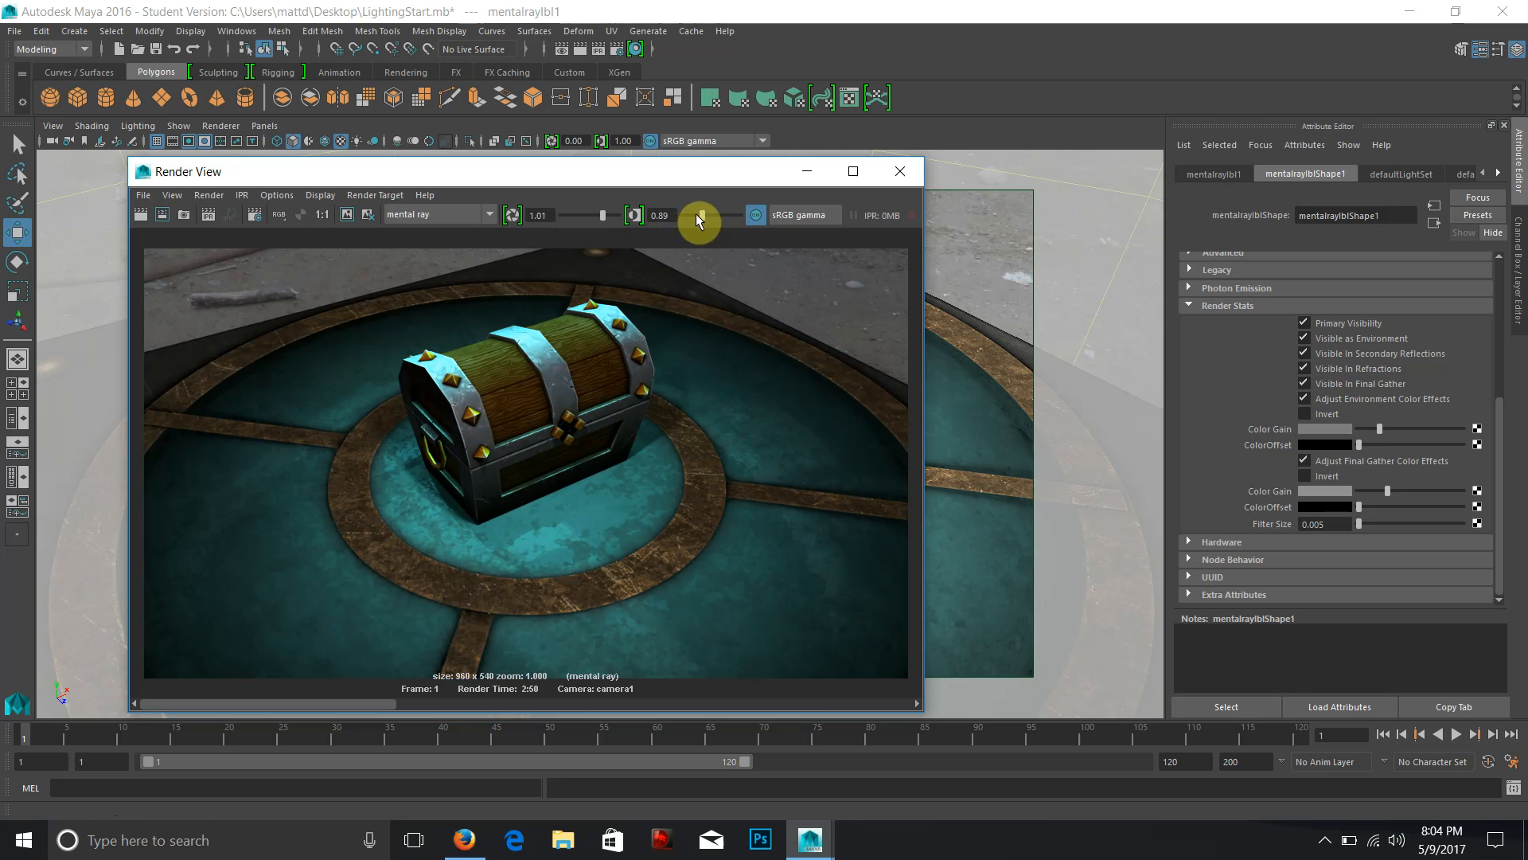
pyautogui.rightClick(410, 414)
pyautogui.moveTo(421, 423)
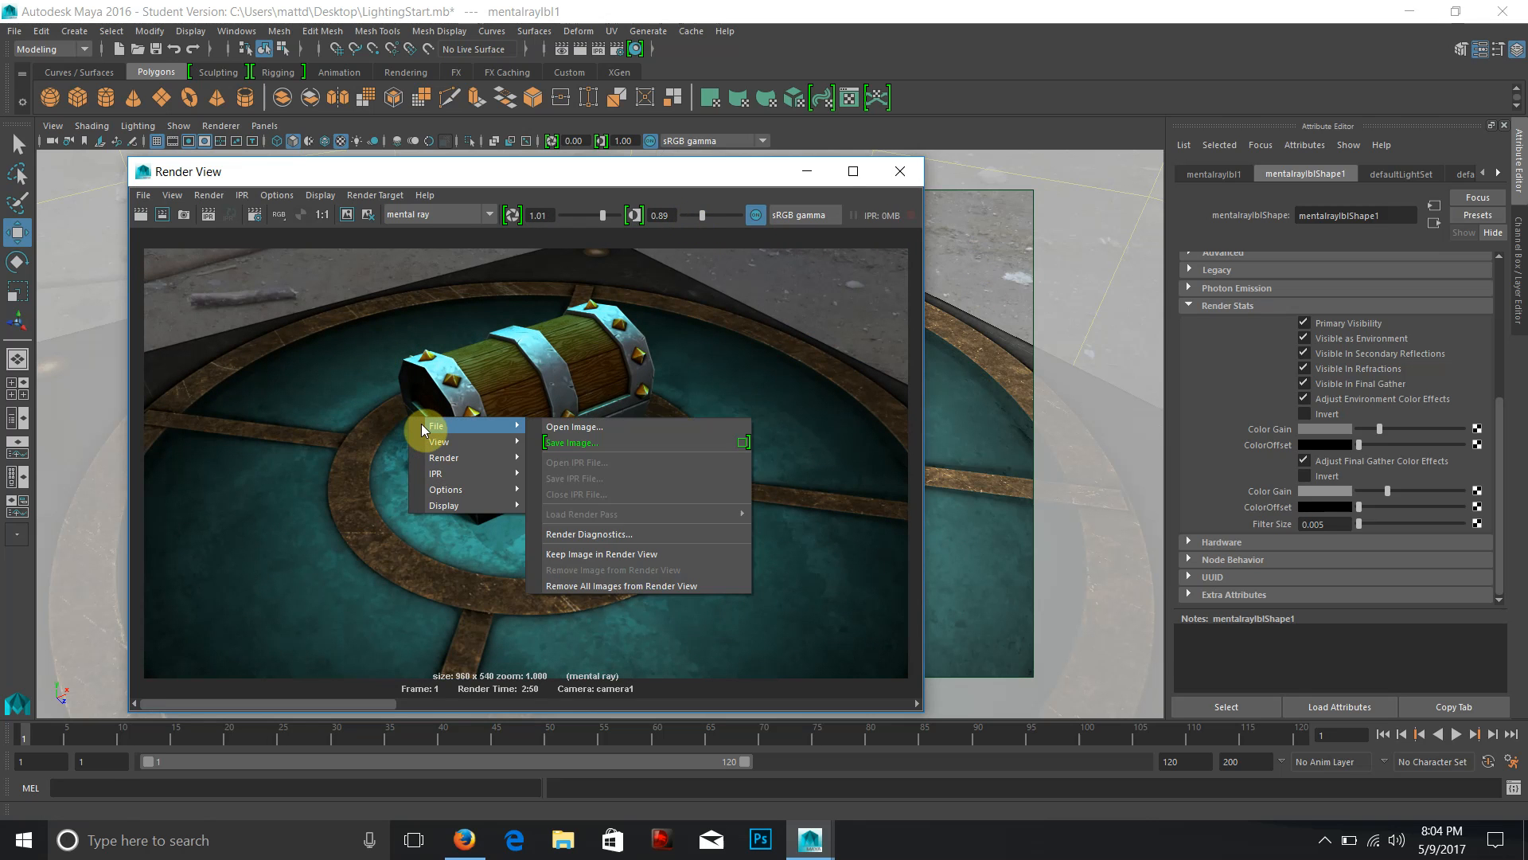
pyautogui.click(562, 444)
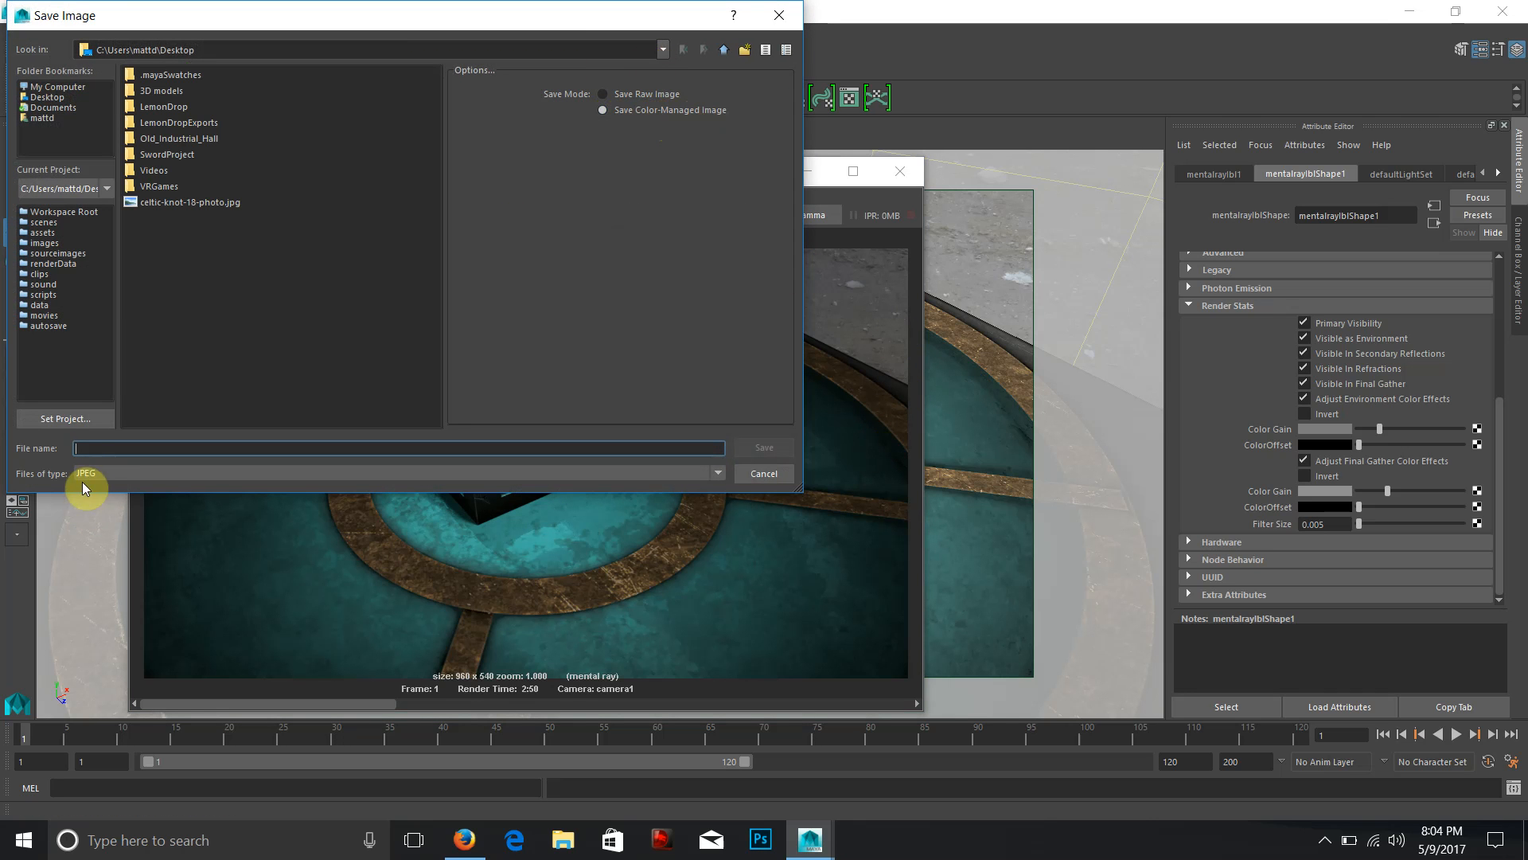
pyautogui.click(777, 473)
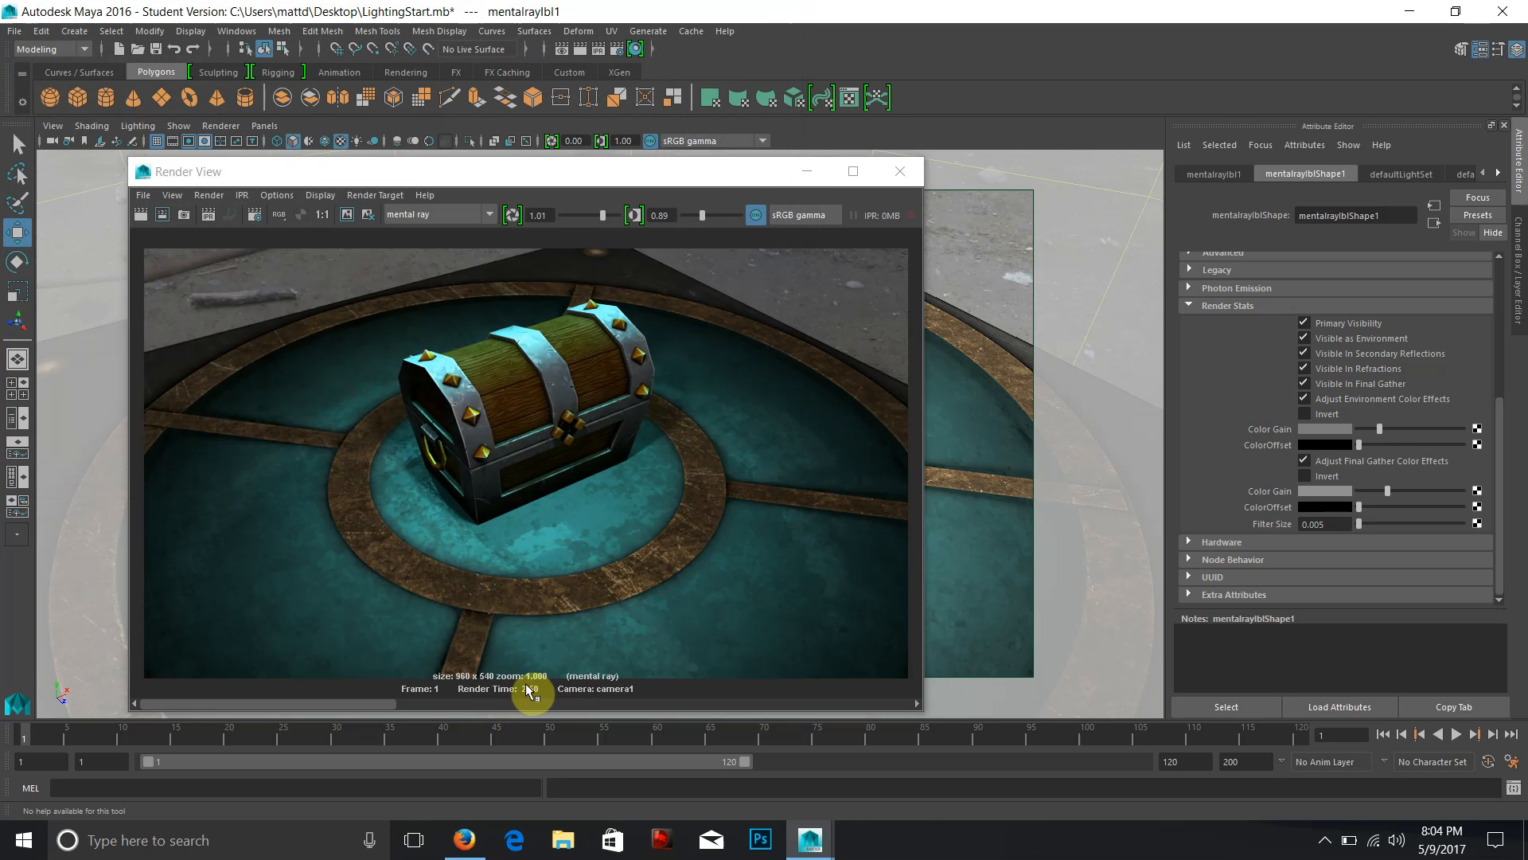
# Examine the chest's lighting up close in the new render and return to the Image Based Lighting attributes.
pyautogui.scroll(4, 610, 454)
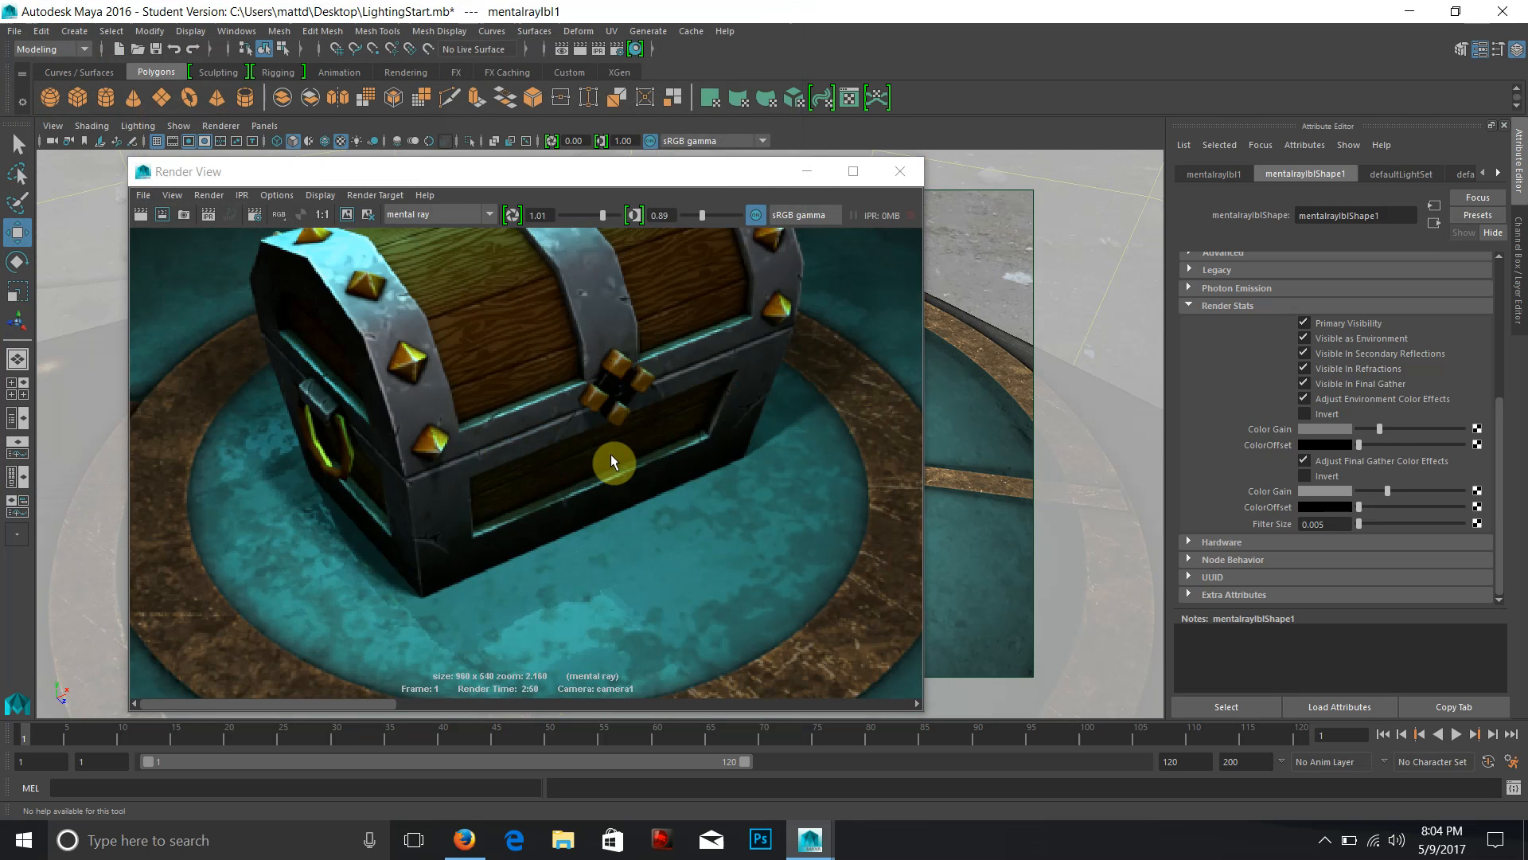
pyautogui.scroll(-3, 610, 454)
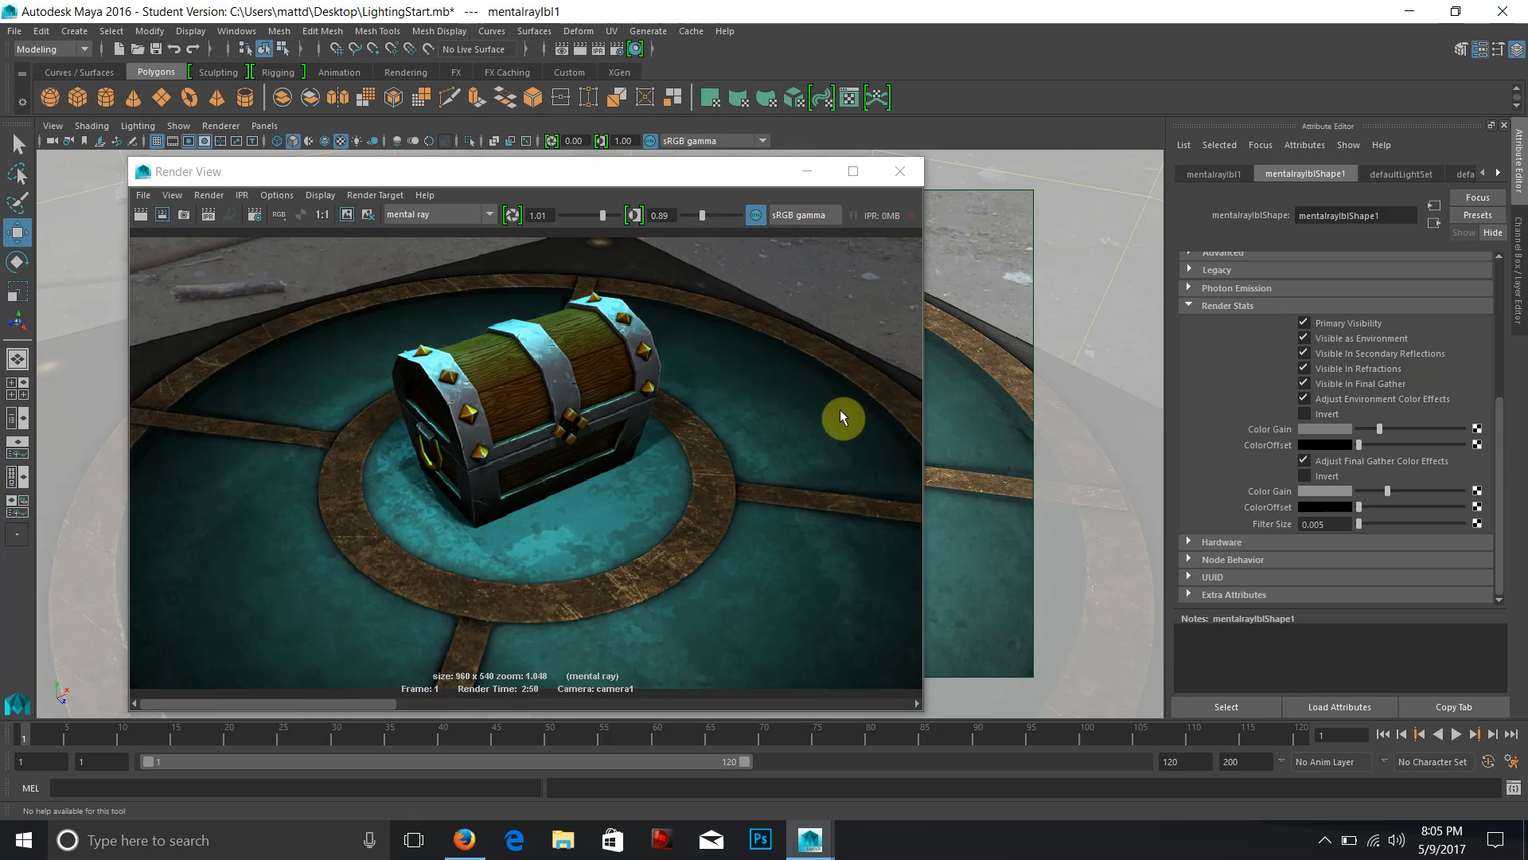
pyautogui.moveTo(1501, 421); pyautogui.dragTo(1478, 250)
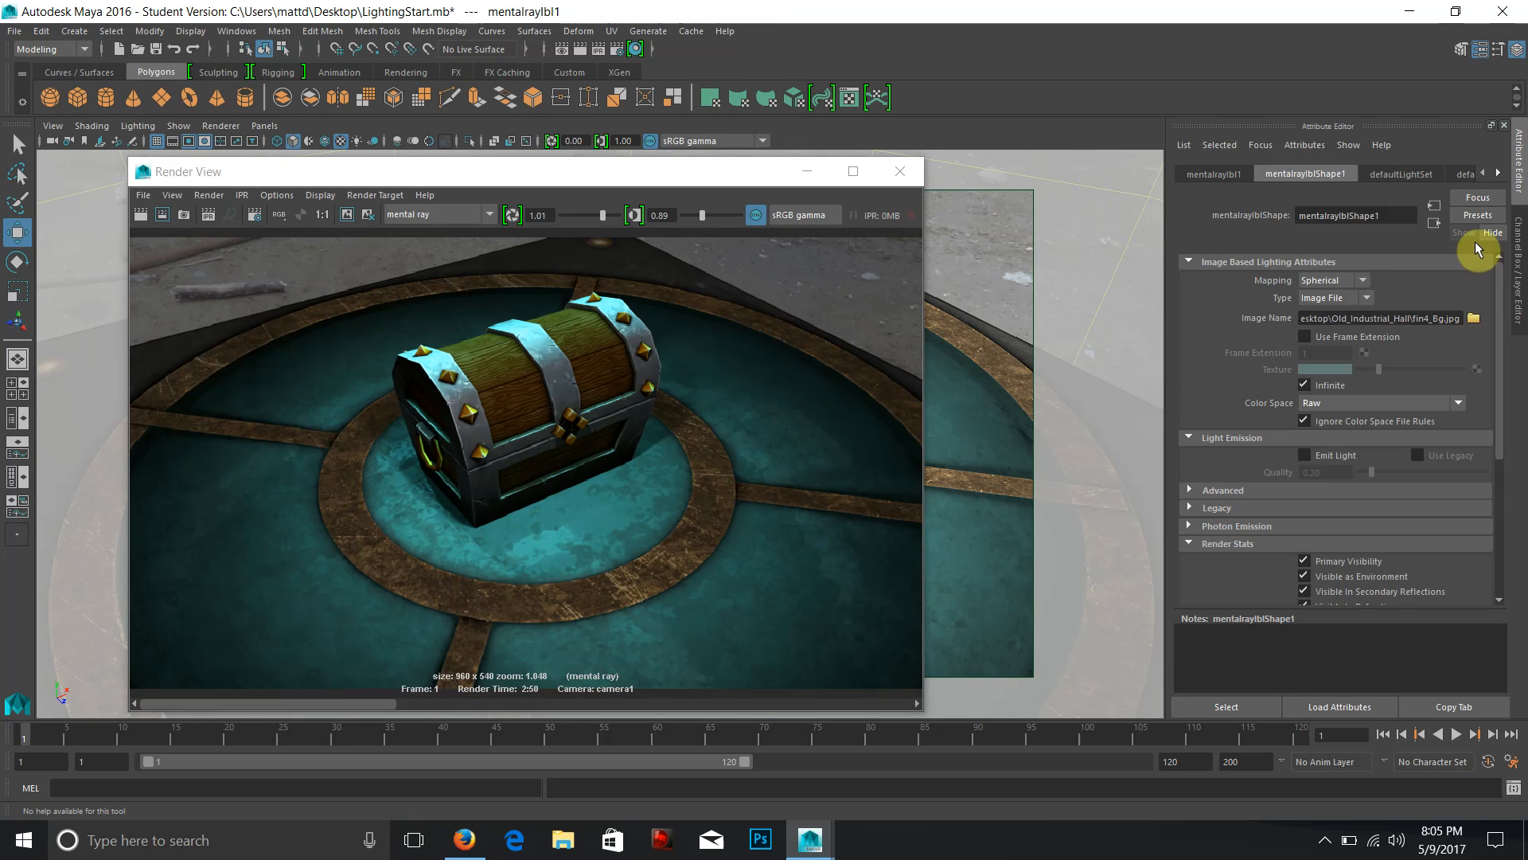